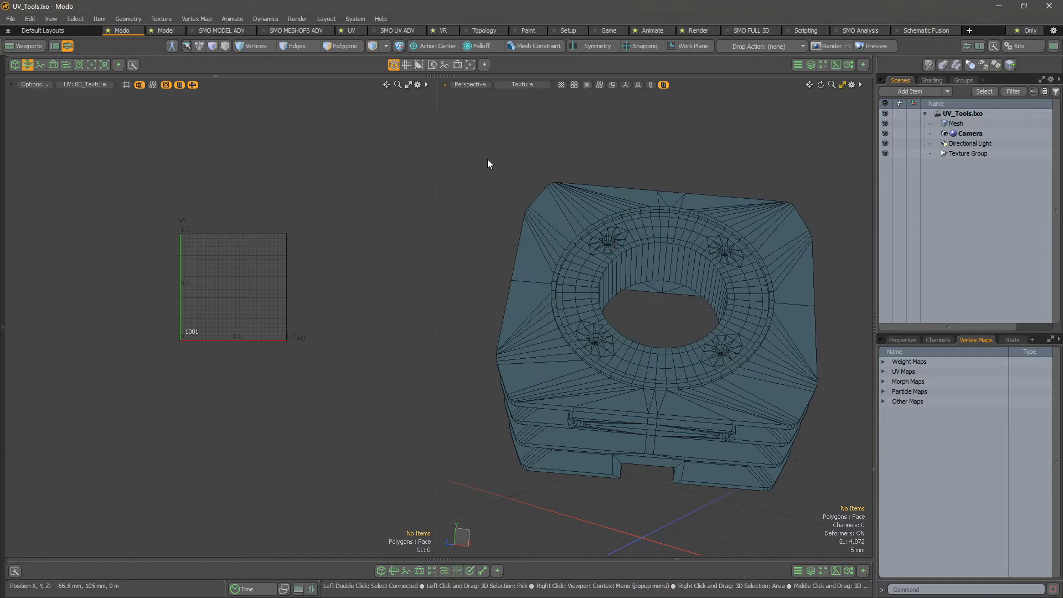
Bring up the SMOLUCK UV Tools palette from the UV pie menu and place it between the UV and 3D views
key("ctrl+space")
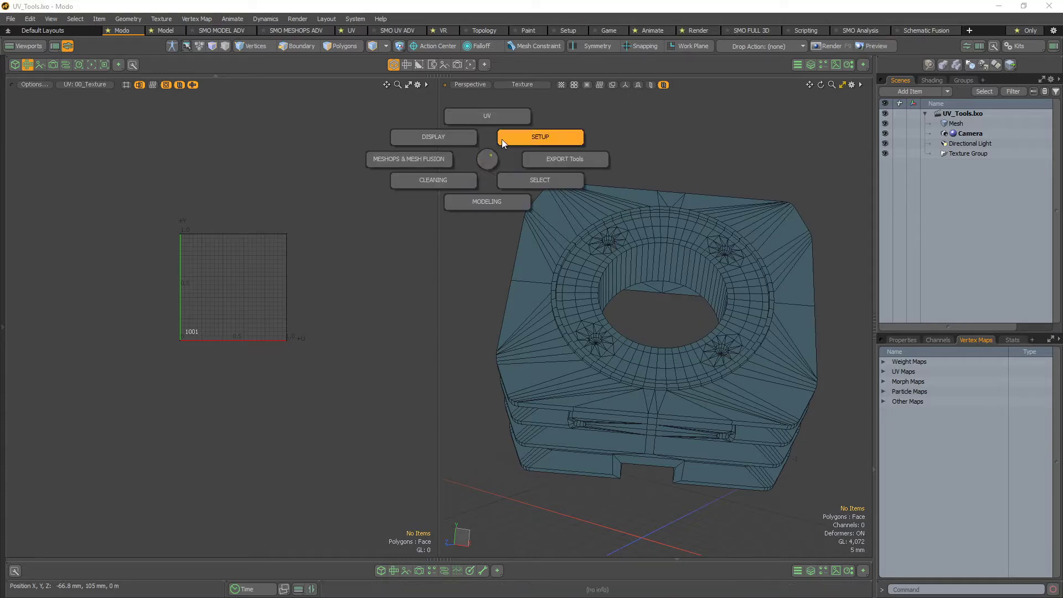
left_click(502, 138)
key("ctrl+space")
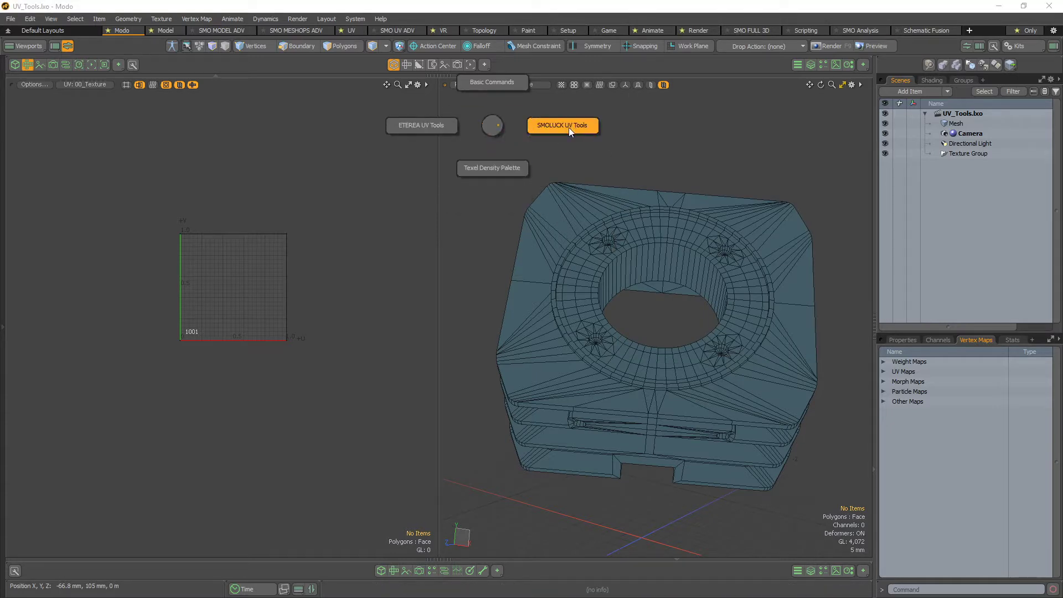
left_click(487, 127)
left_click(490, 88)
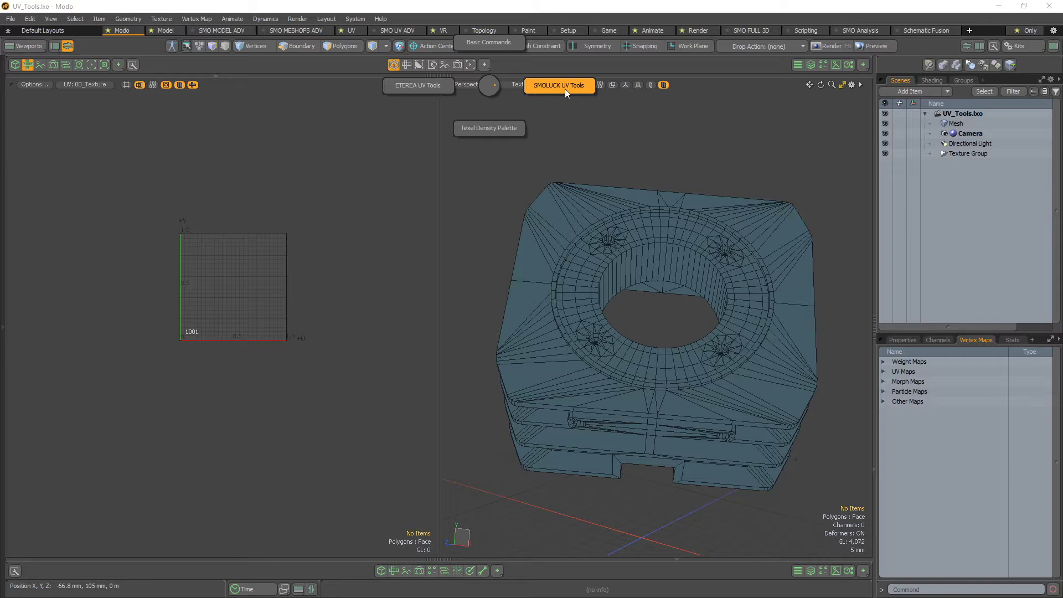
left_click(565, 88)
left_click_drag(576, 16, 461, 98)
left_click(499, 96)
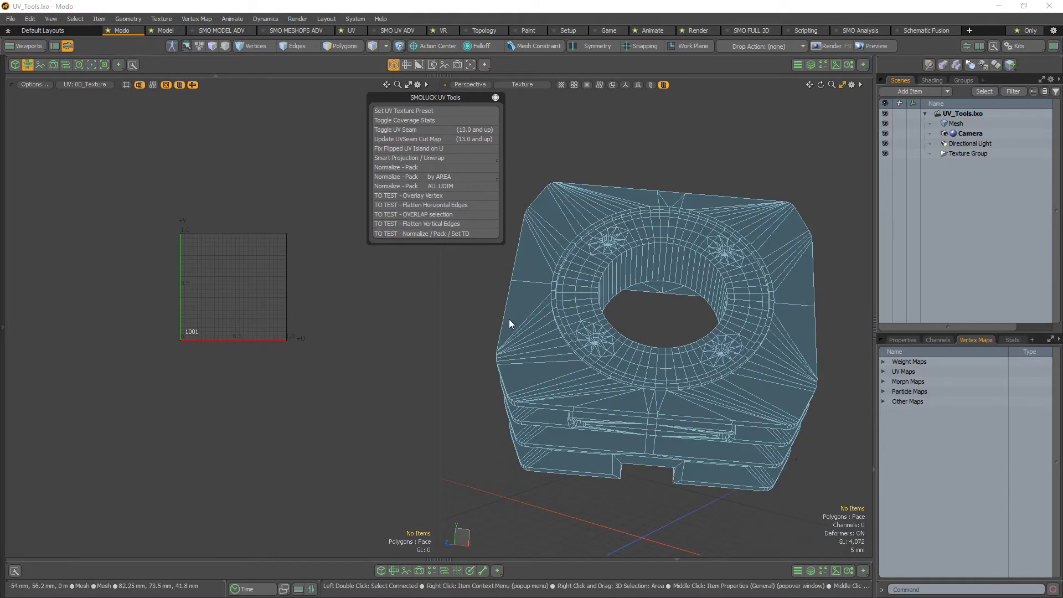
Apply the Set UV Texture Preset to the UV view and frame its tile grid
left_click_drag(616, 294, 617, 308, "alt")
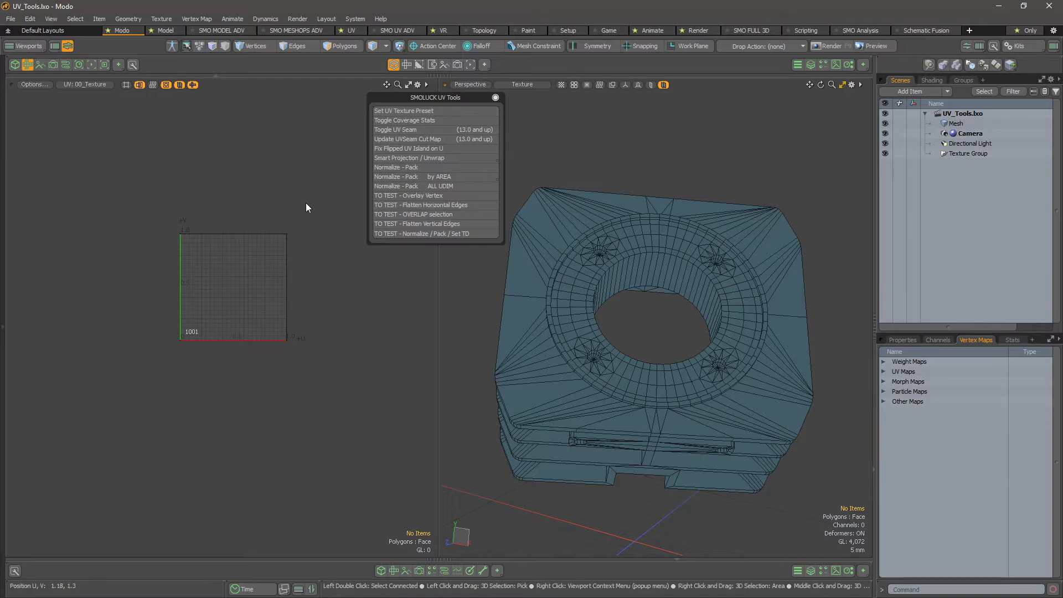
left_click_drag(267, 194, 278, 209, "alt")
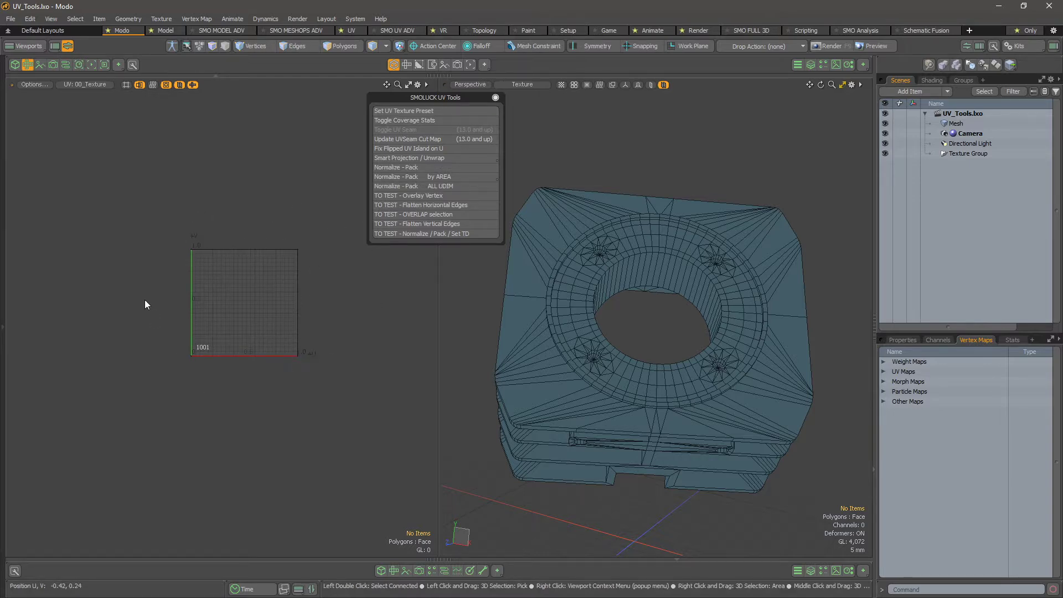
left_click_drag(247, 290, 244, 266, "alt")
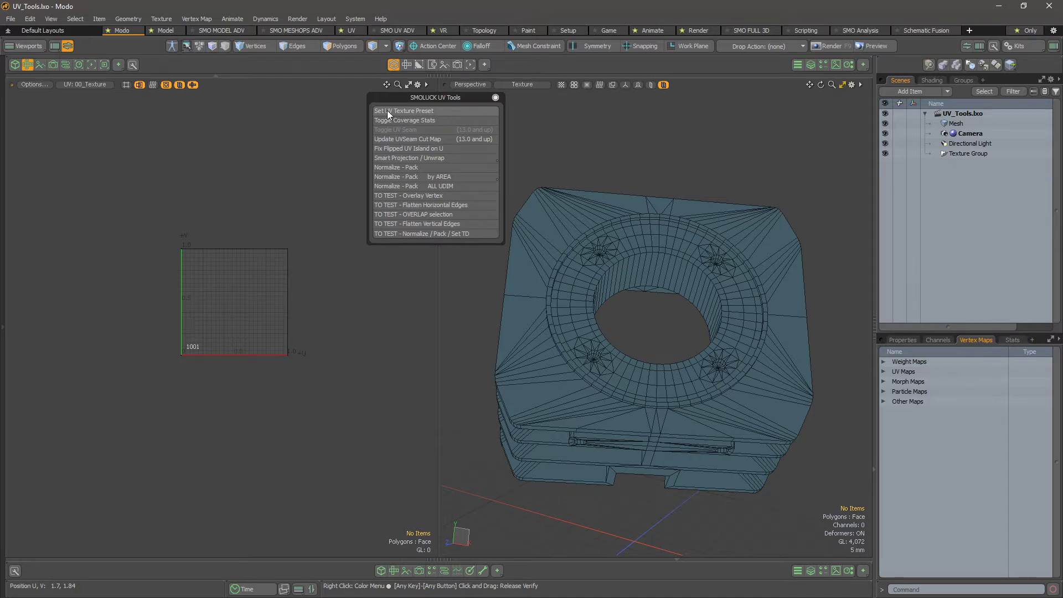
mouse_move(225, 201)
left_mouse_down("alt")
mouse_move(255, 216)
mouse_move(240, 205)
left_mouse_up("alt")
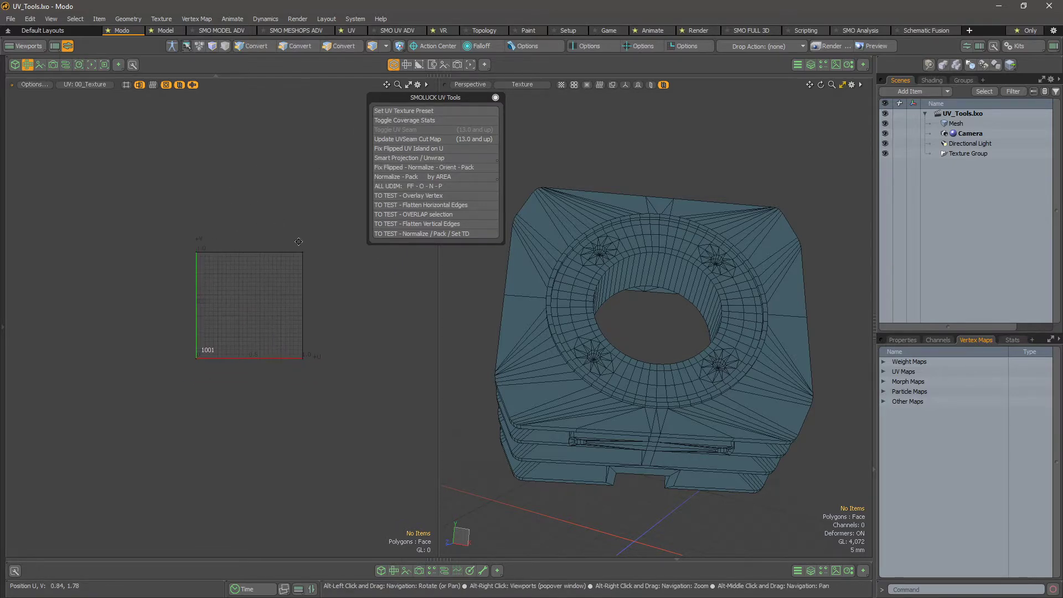
mouse_move(211, 277)
left_mouse_down("alt")
mouse_move(199, 239)
mouse_move(200, 277)
left_mouse_up("alt")
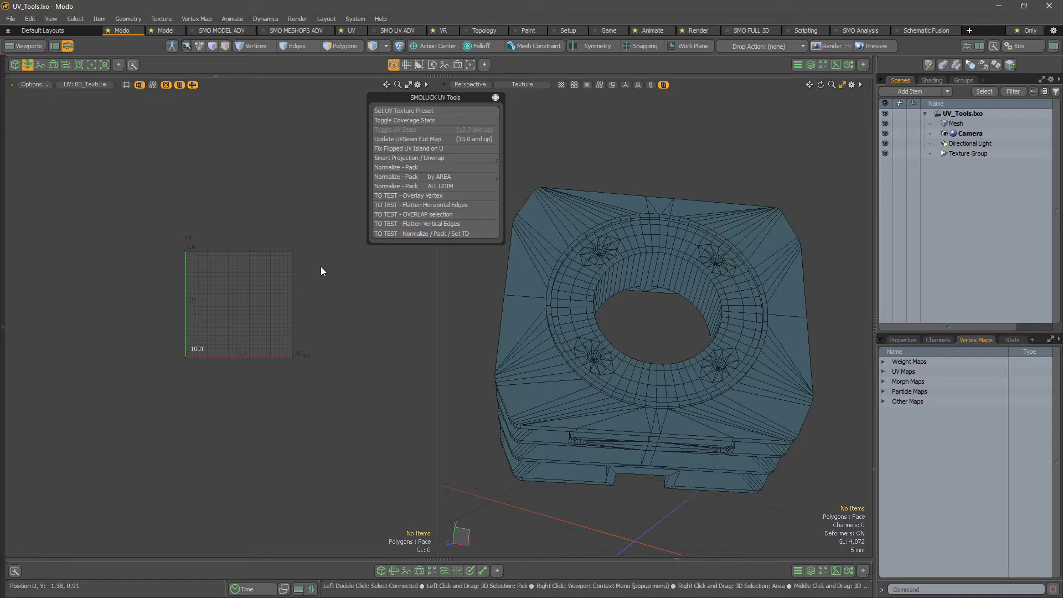
left_click_drag(319, 268, 333, 256, "alt")
left_click(447, 110)
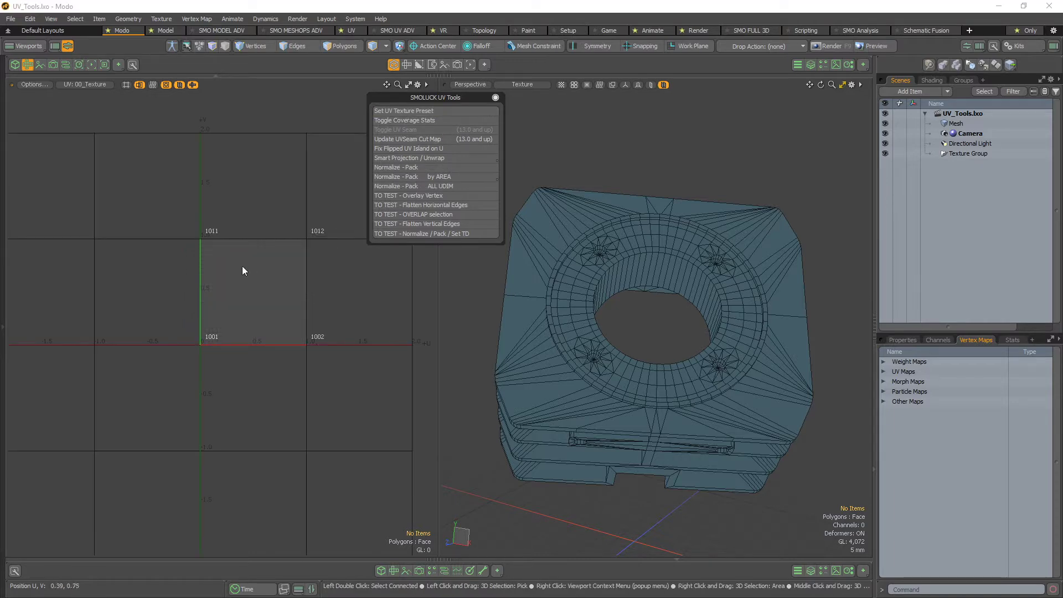
right_click_drag(293, 258, 262, 257, "alt")
left_click_drag(247, 327, 219, 315, "alt")
right_click_drag(218, 289, 223, 289, "alt")
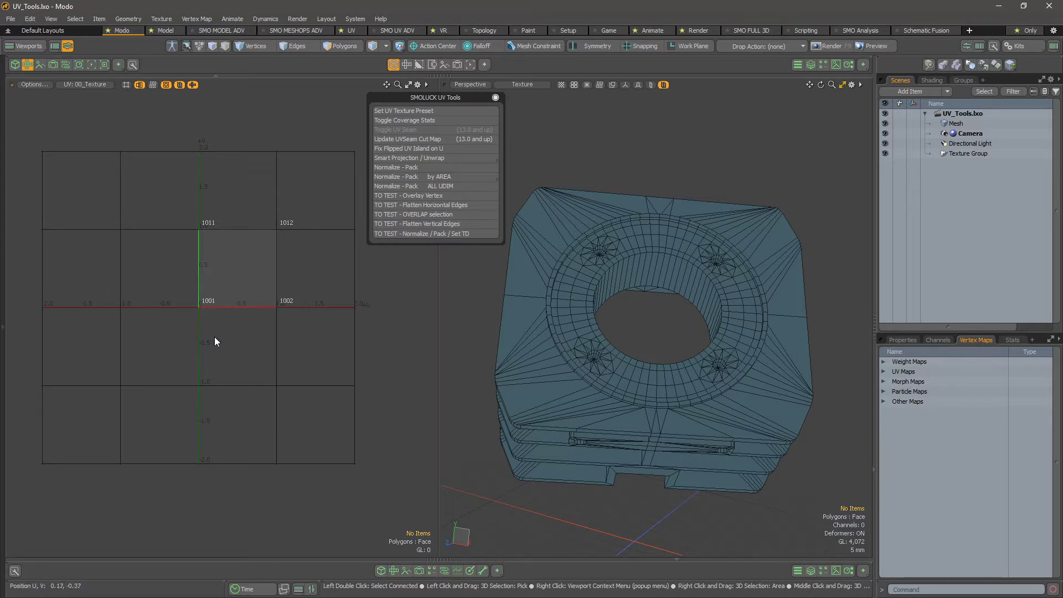
Switch to the UV template reference image and set its window to Always On Top
key("alt+Tab")
key("Tab")
left_click(455, 320)
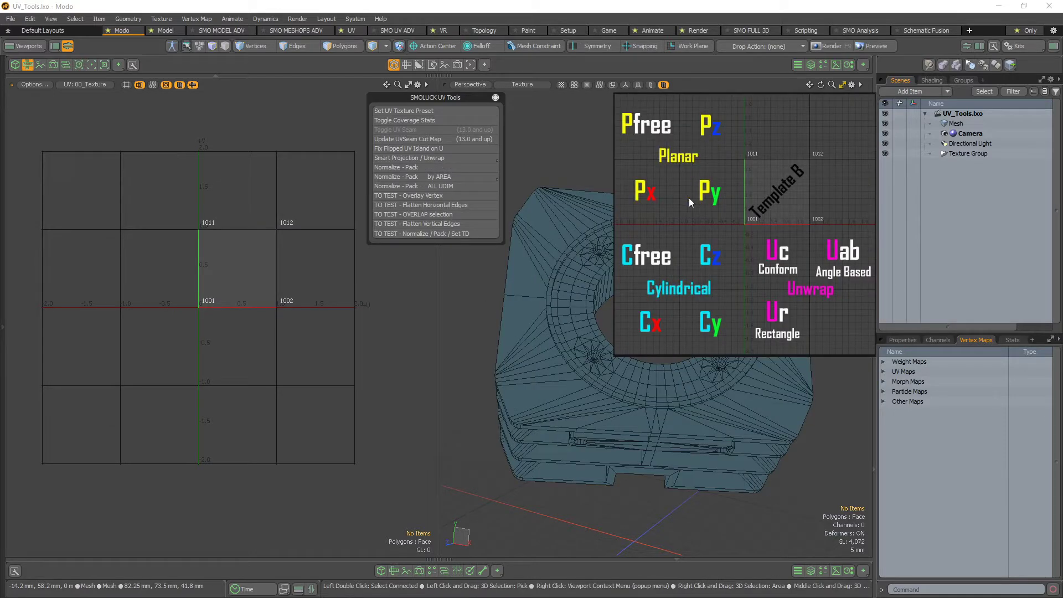
right_click(702, 187)
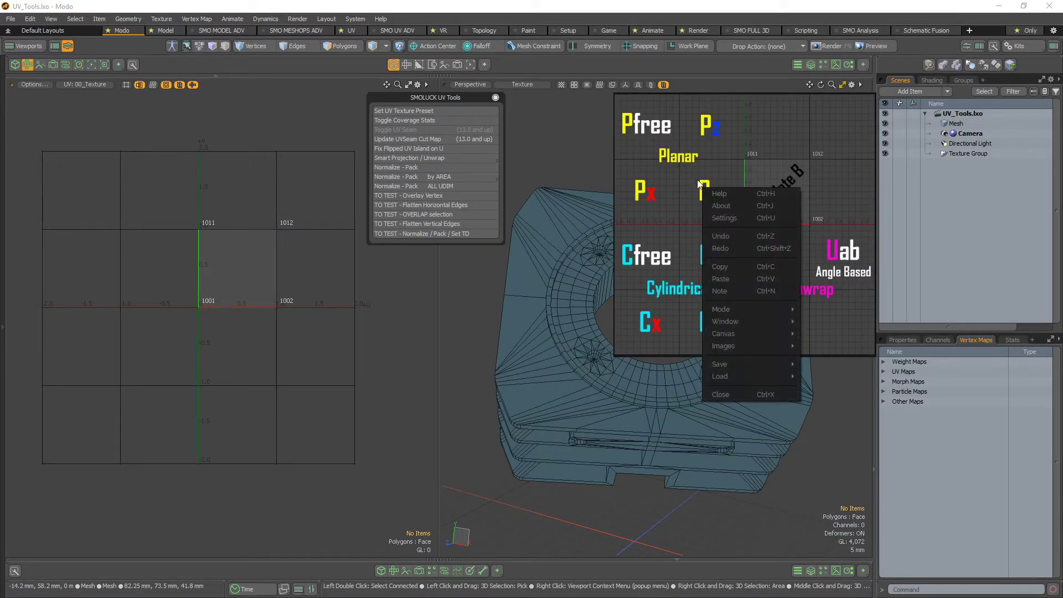
mouse_move(757, 332)
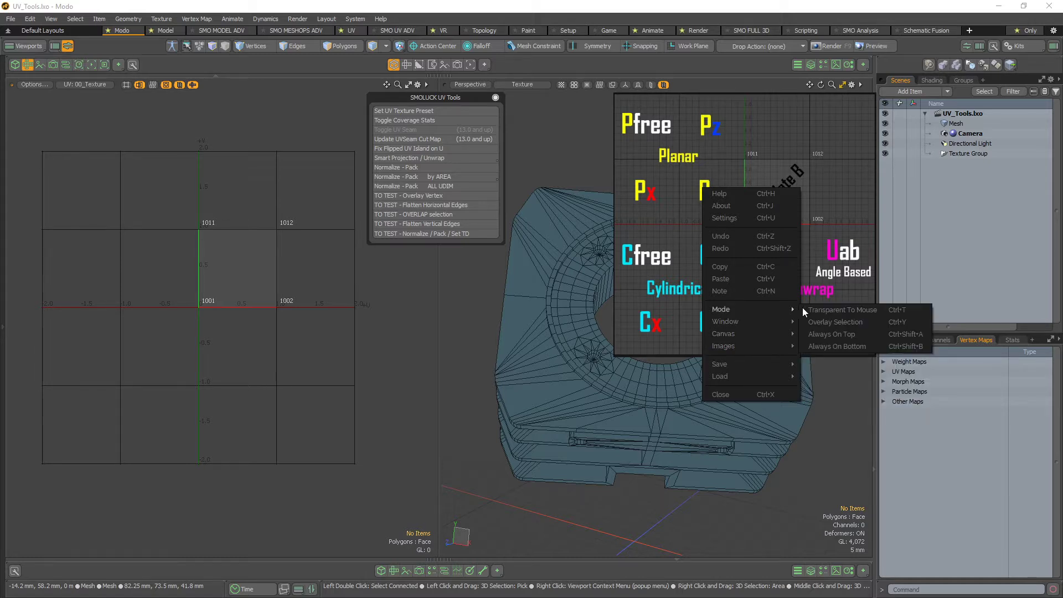
left_click(847, 334)
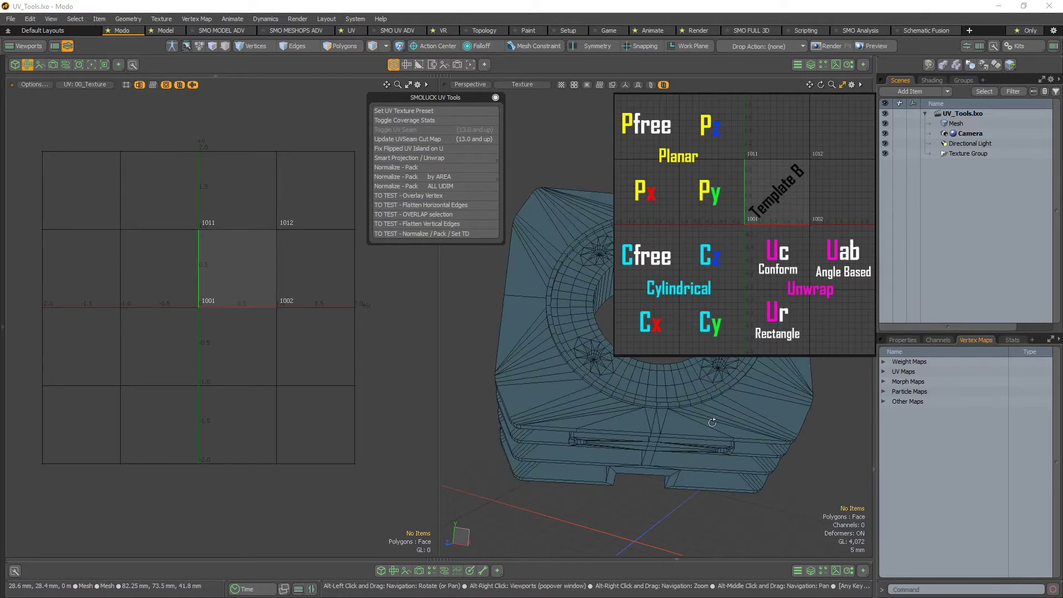
left_click_drag(701, 401, 658, 435, "alt")
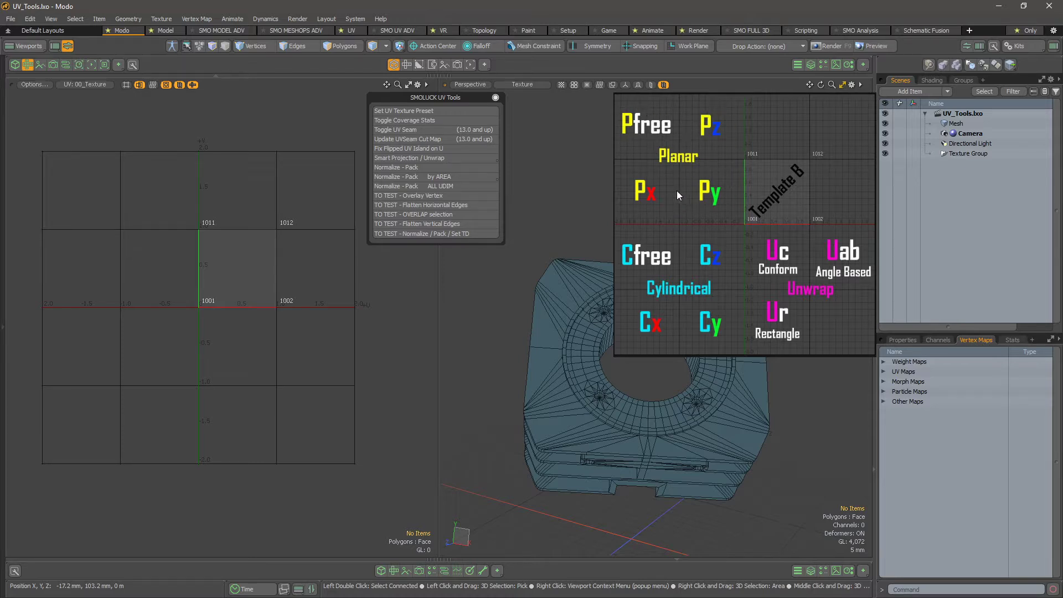
Turn off Always On Top for the UV template reference image and return to Modo
right_click(739, 189)
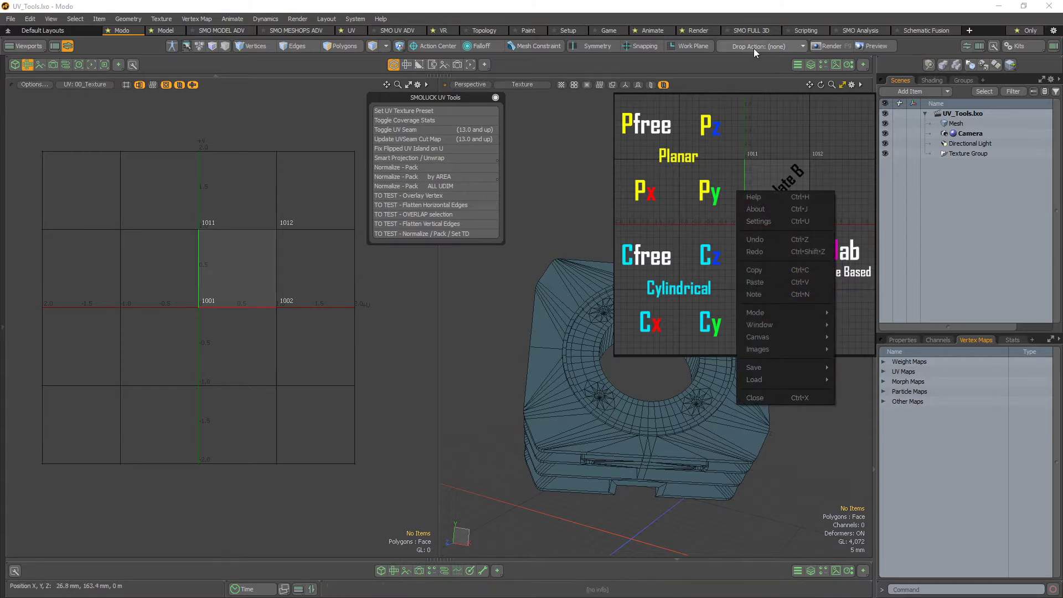
left_click(766, 13)
right_click(744, 210)
mouse_move(777, 361)
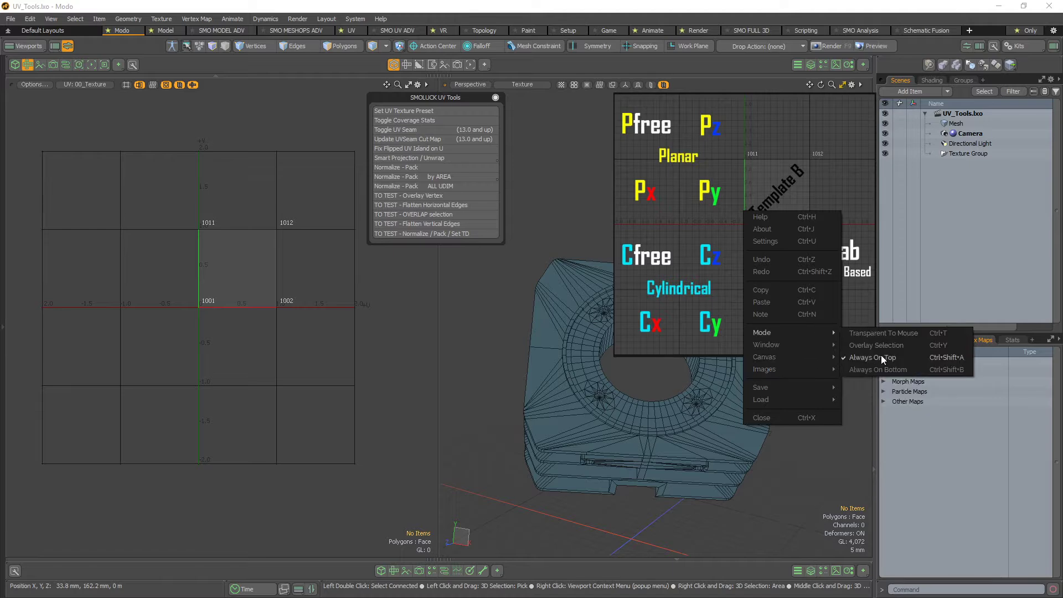
left_click(881, 354)
left_click(783, 10)
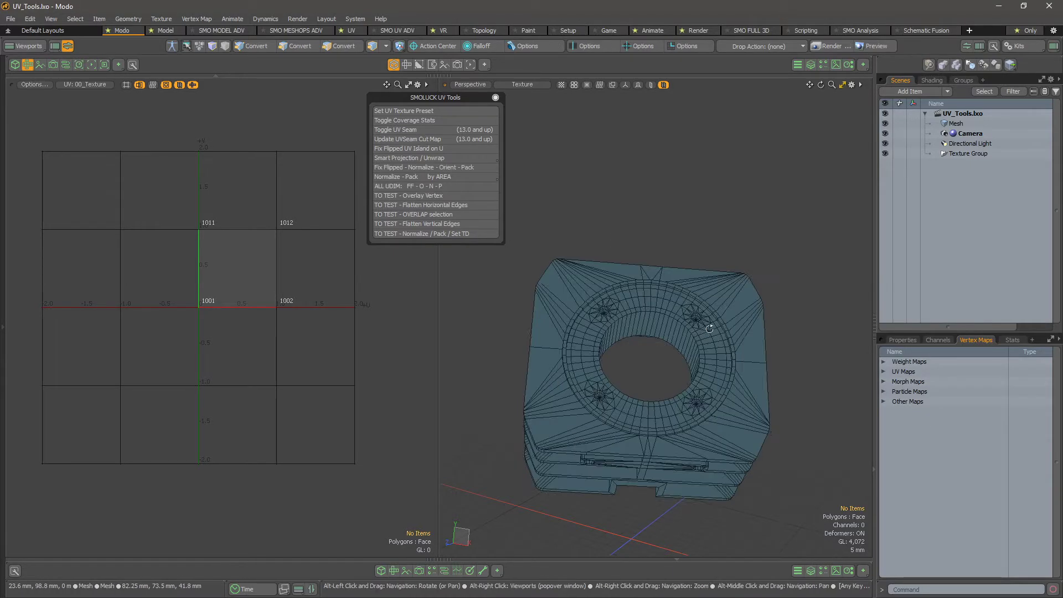
Set the perspective viewport's display preset to SMO_UV_Texture
middle_click_drag(710, 336, 741, 291, "alt")
left_click_drag(741, 292, 720, 326, "alt")
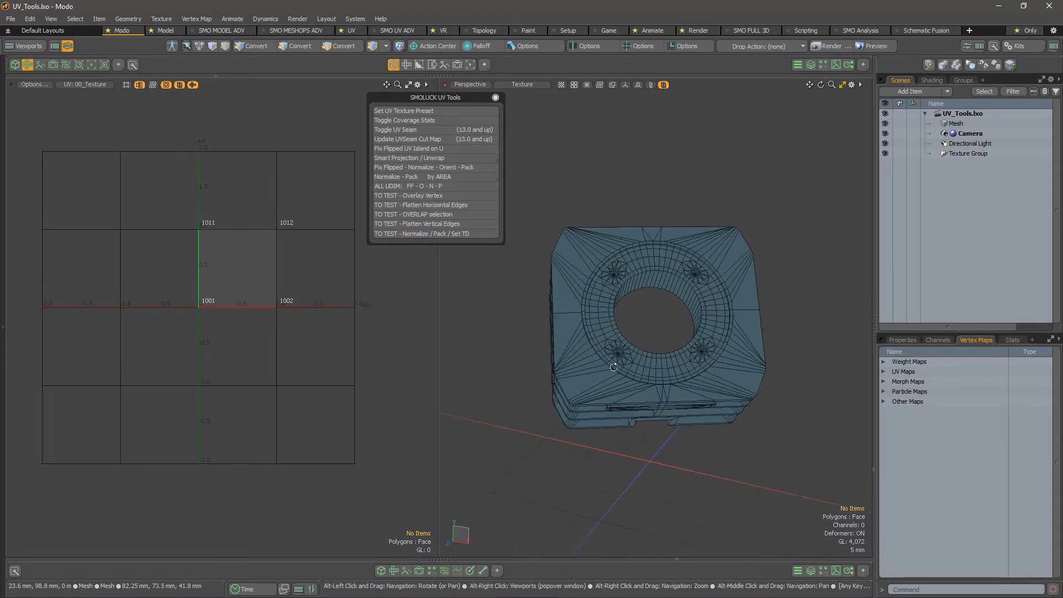
left_click(530, 84)
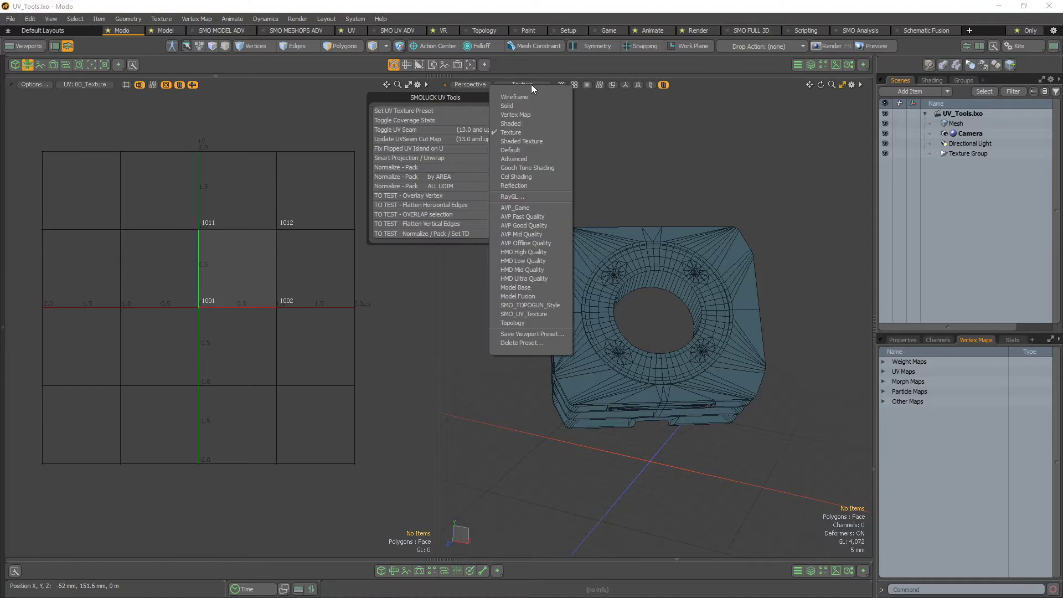
left_click(556, 314)
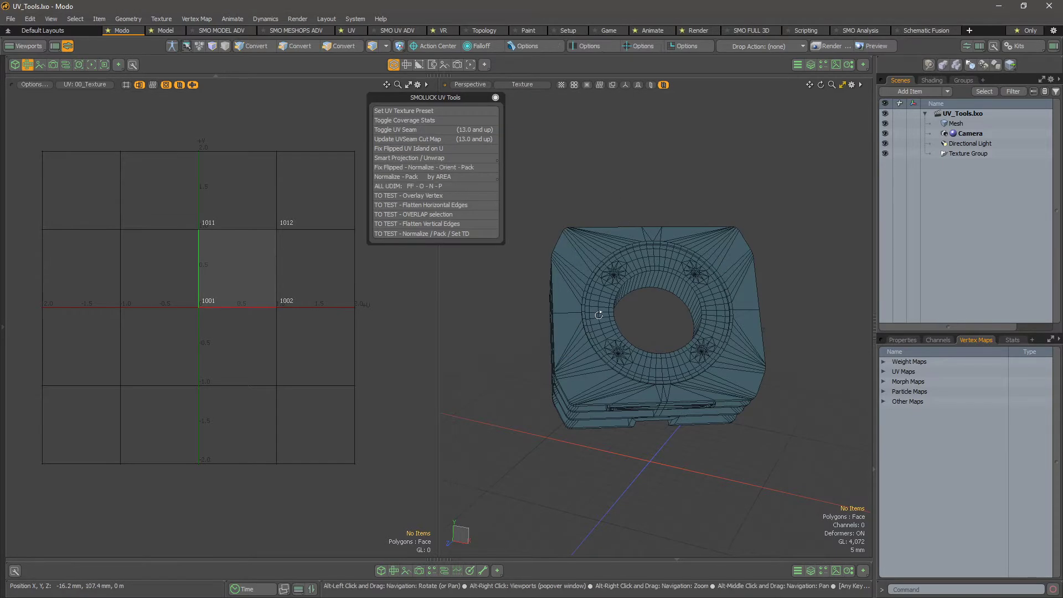
Choose uvLayoutGrid 2048.png from the UVGrid presets as the perspective viewport's UV texture
left_click_drag(598, 314, 576, 277, "alt")
left_click(560, 85)
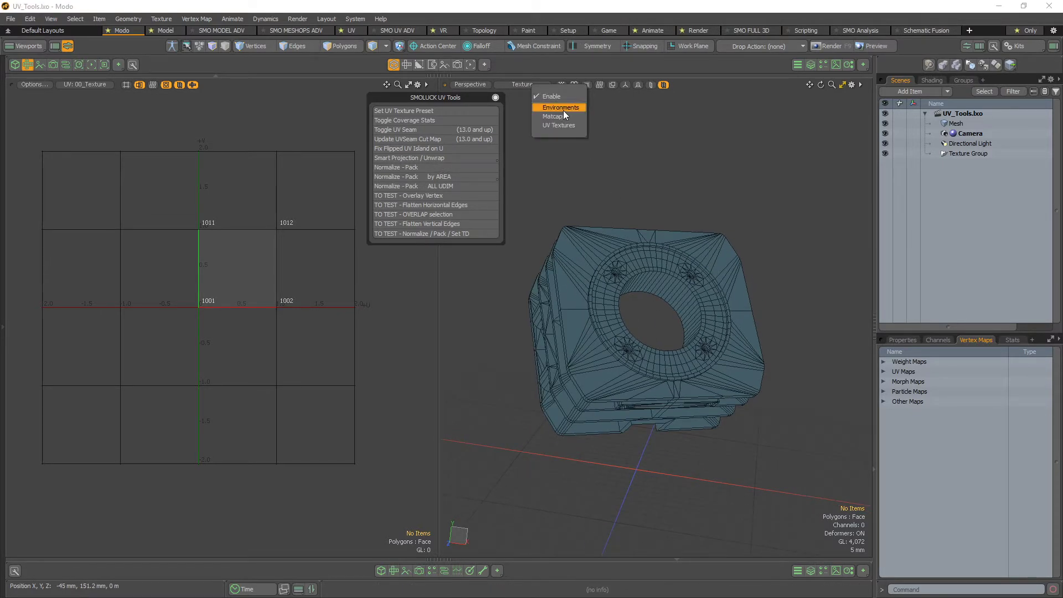
left_click(558, 125)
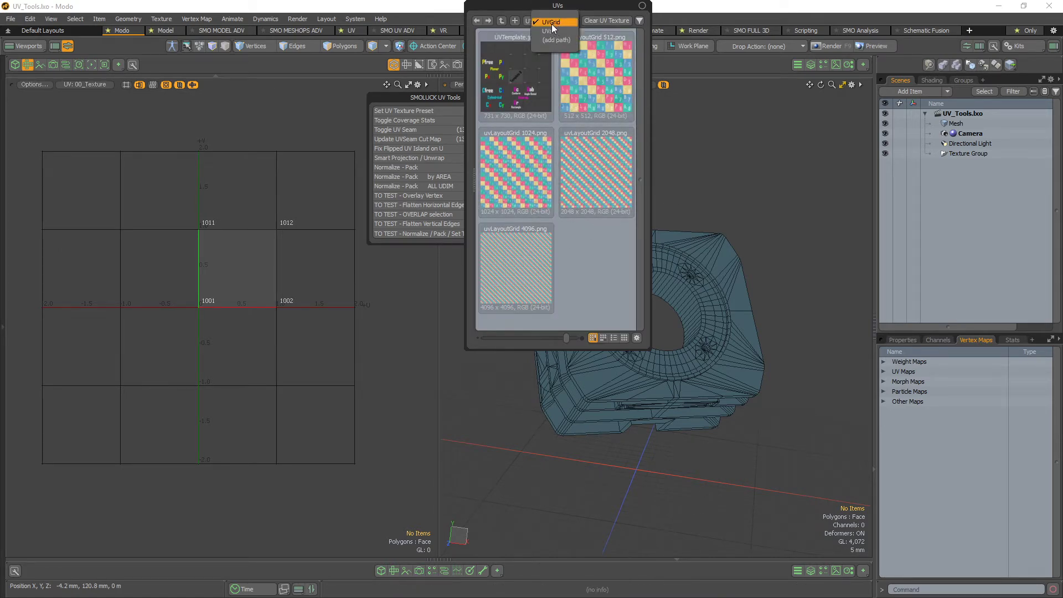
left_click(588, 15)
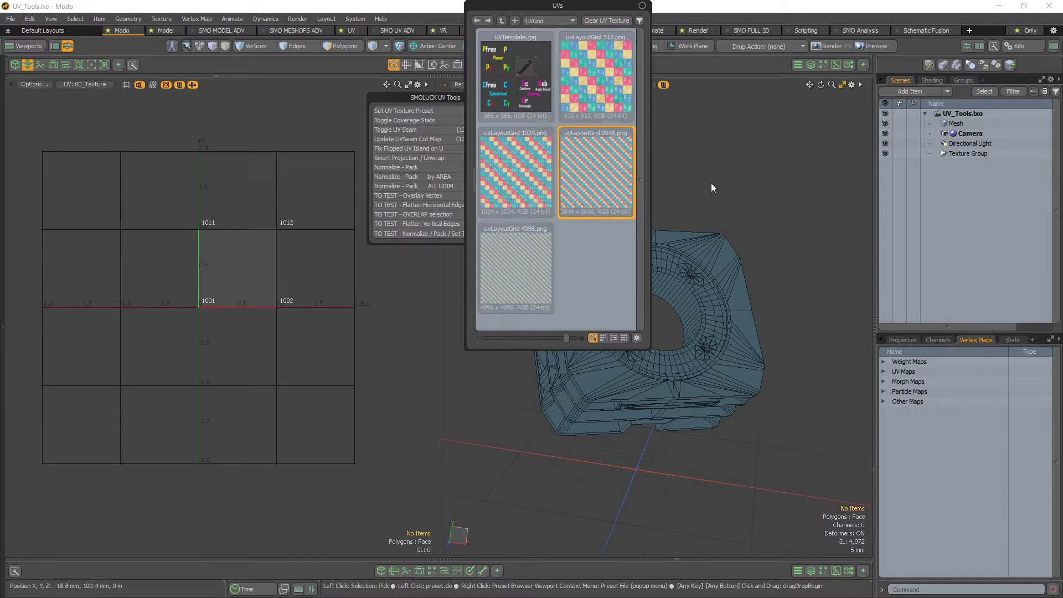
left_click(597, 177)
left_click(562, 86)
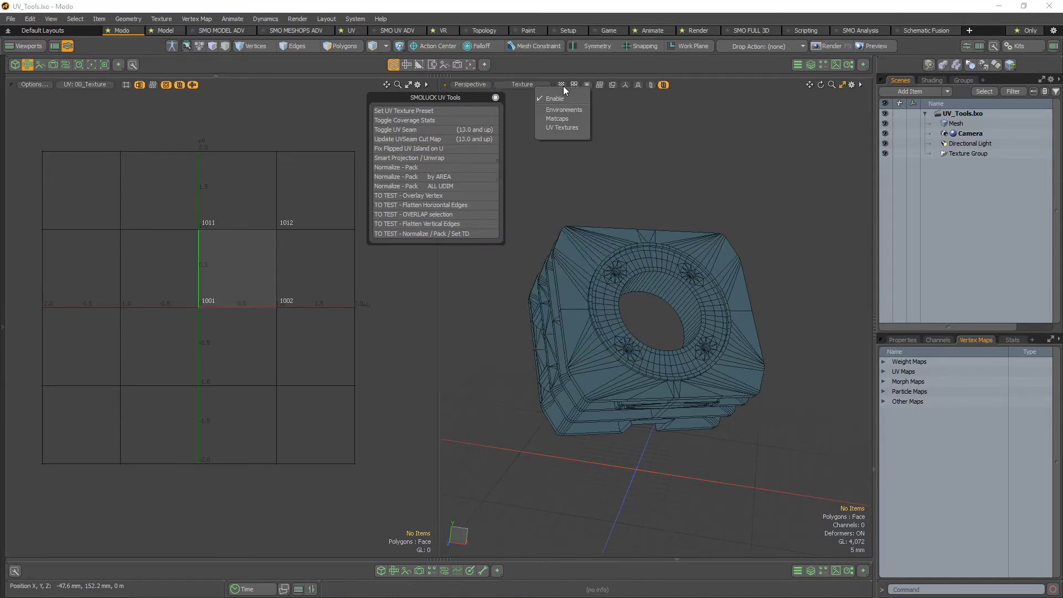
mouse_move(646, 165)
left_mouse_down("alt")
mouse_move(625, 221)
mouse_move(604, 221)
left_mouse_up("alt")
Reapply the SMO_UV_Texture display preset to the perspective viewport
left_click(530, 85)
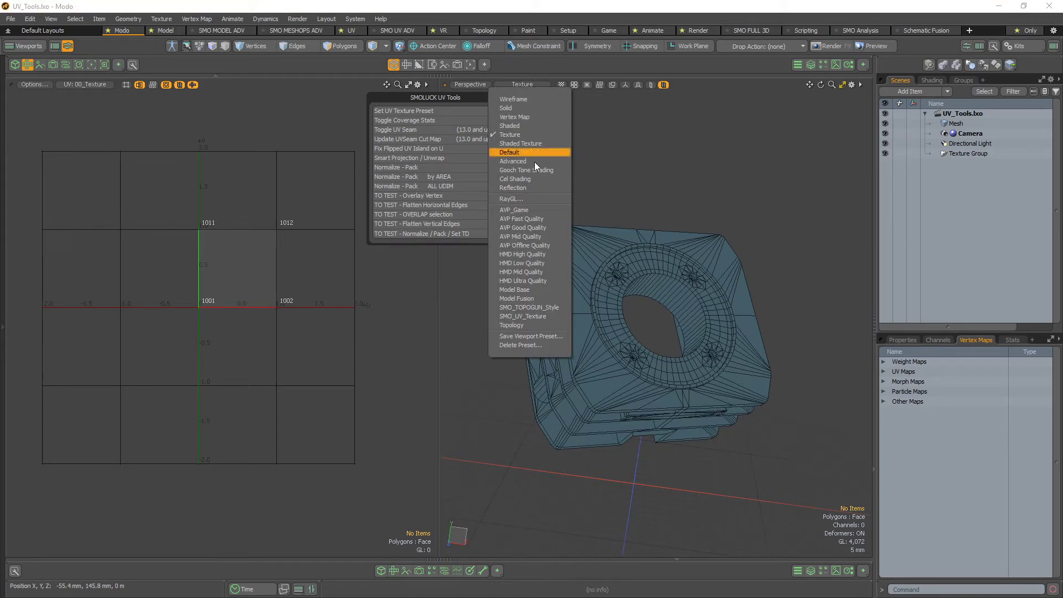
left_click(530, 317)
left_click_drag(553, 310, 636, 302, "alt")
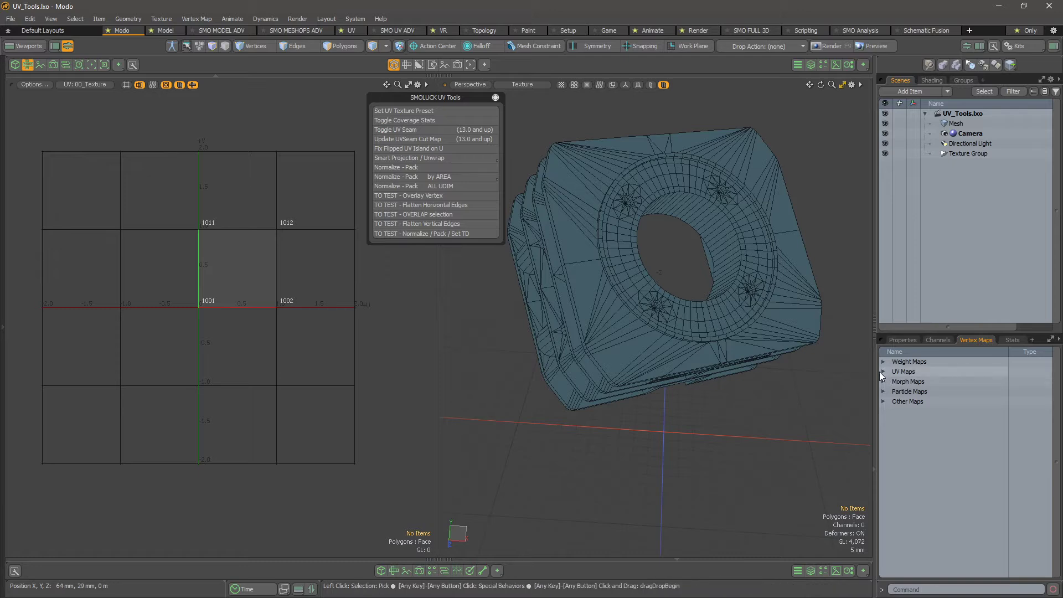
Clear the 00_Texture UV map and reopen the perspective viewport's UV texture presets
left_click(883, 372)
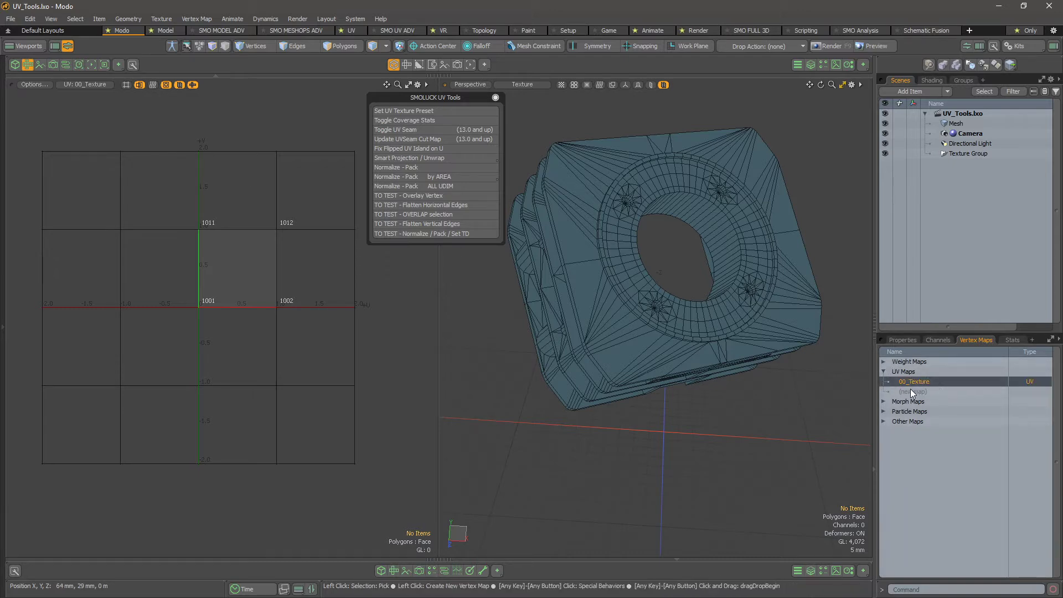
right_click(924, 381)
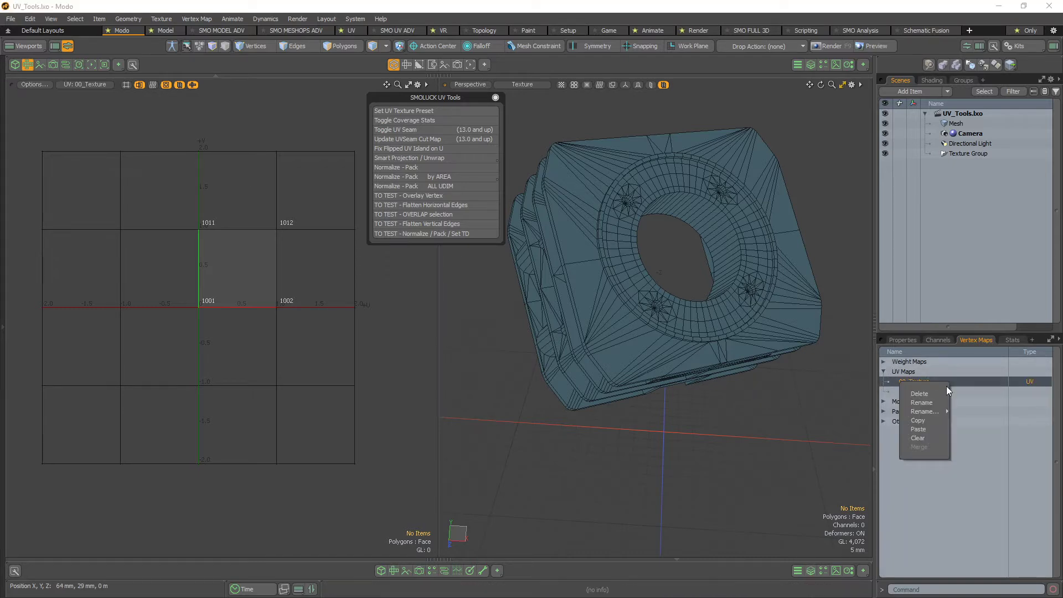
left_click(931, 438)
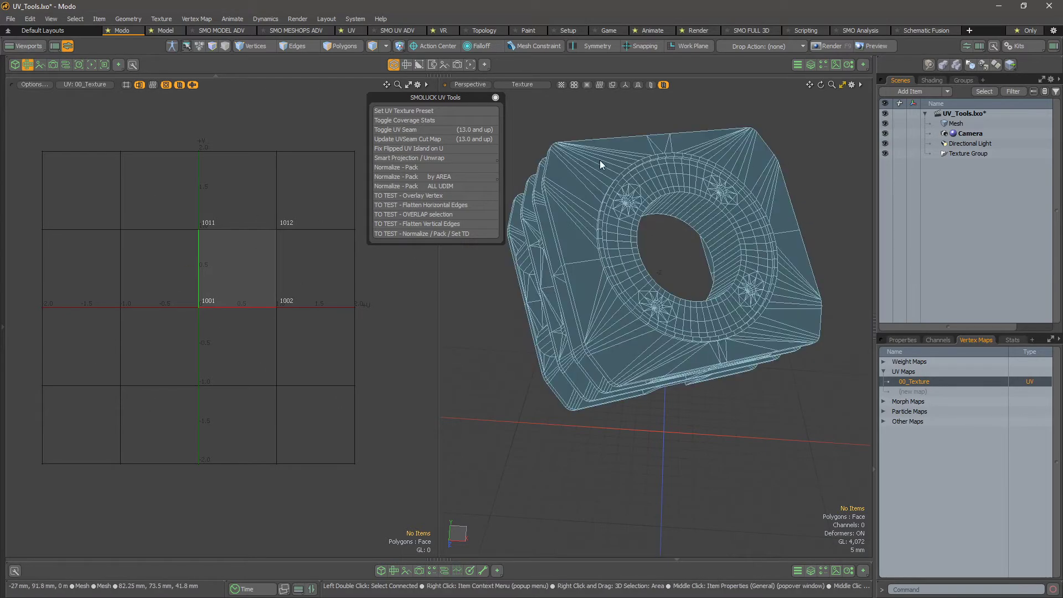
left_click(561, 83)
left_click(567, 123)
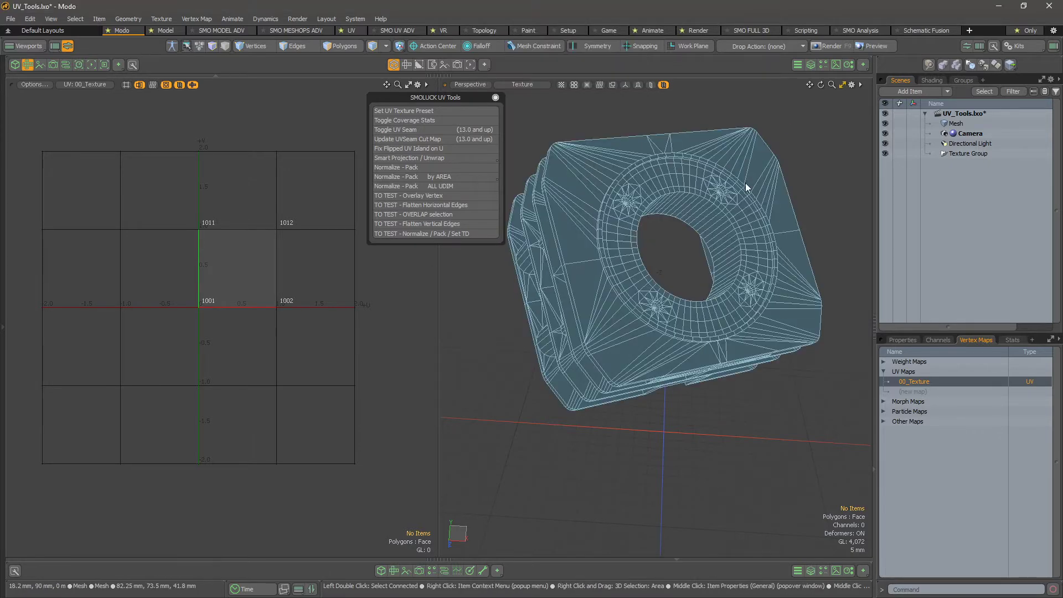
Select the mesh, switch to polygon selection mode and bring up the Smart Projection / Unwrap tools
left_click(745, 182)
key("3")
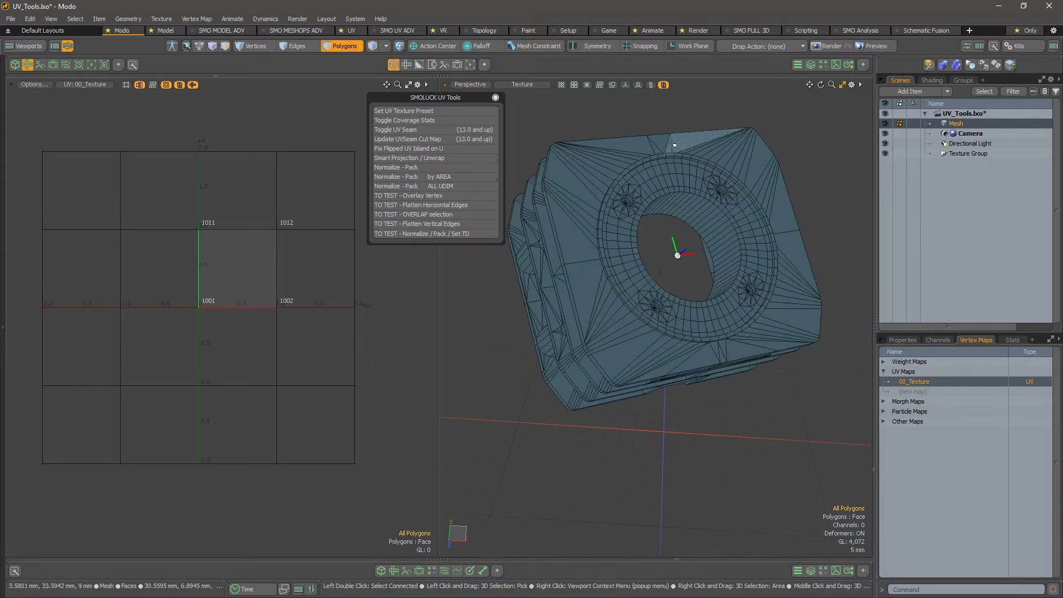
left_click_drag(717, 239, 678, 269, "alt")
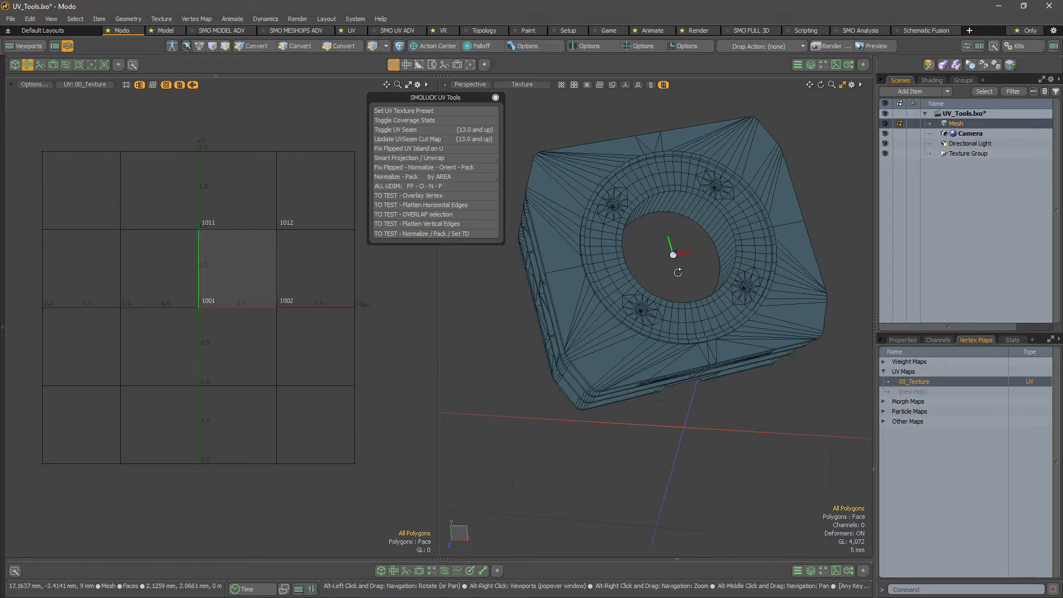
left_click(429, 160)
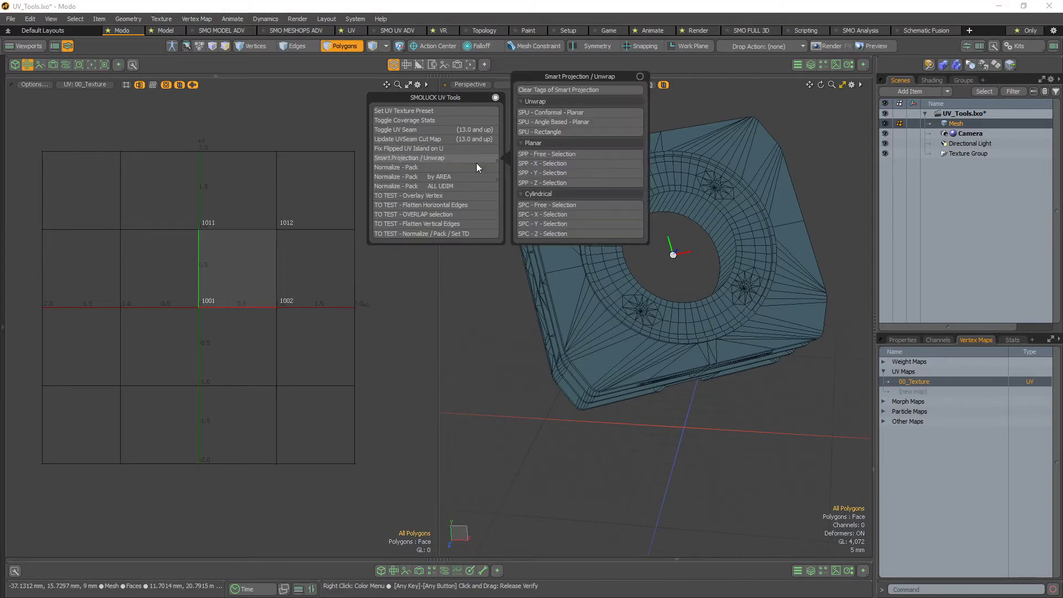
Place the Smart Projection / Unwrap palette clear of the mesh and select the two polygons along the upper strip of the open side's rim
left_click_drag(592, 77, 460, 102)
left_click(496, 98)
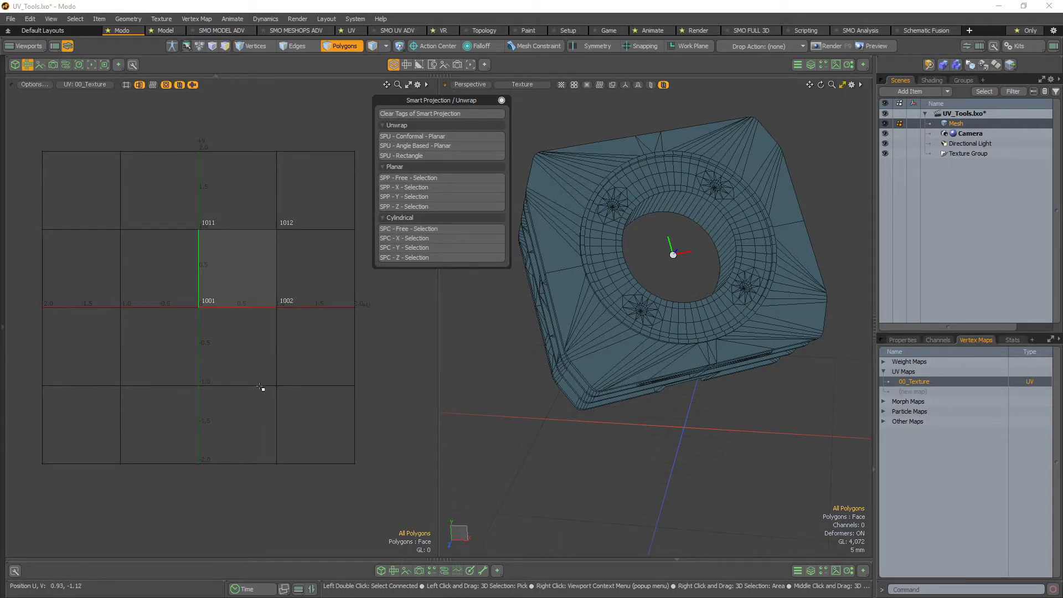
left_click_drag(764, 310, 803, 372, "alt")
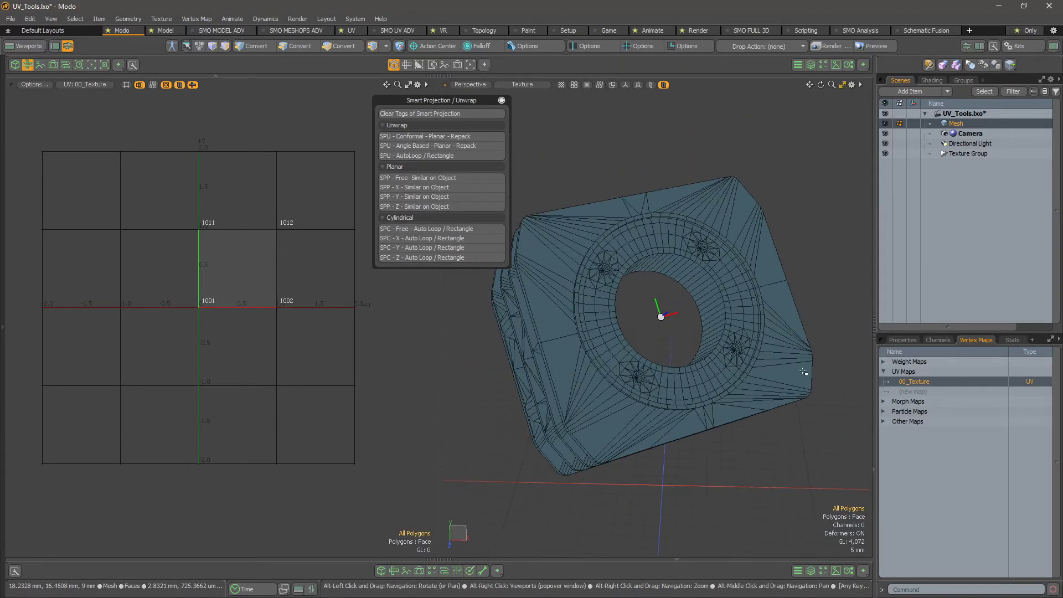
left_click(644, 204)
left_click_drag(643, 203, 619, 215, "alt")
left_click_drag(636, 206, 714, 194)
left_click_drag(749, 337, 681, 338, "alt")
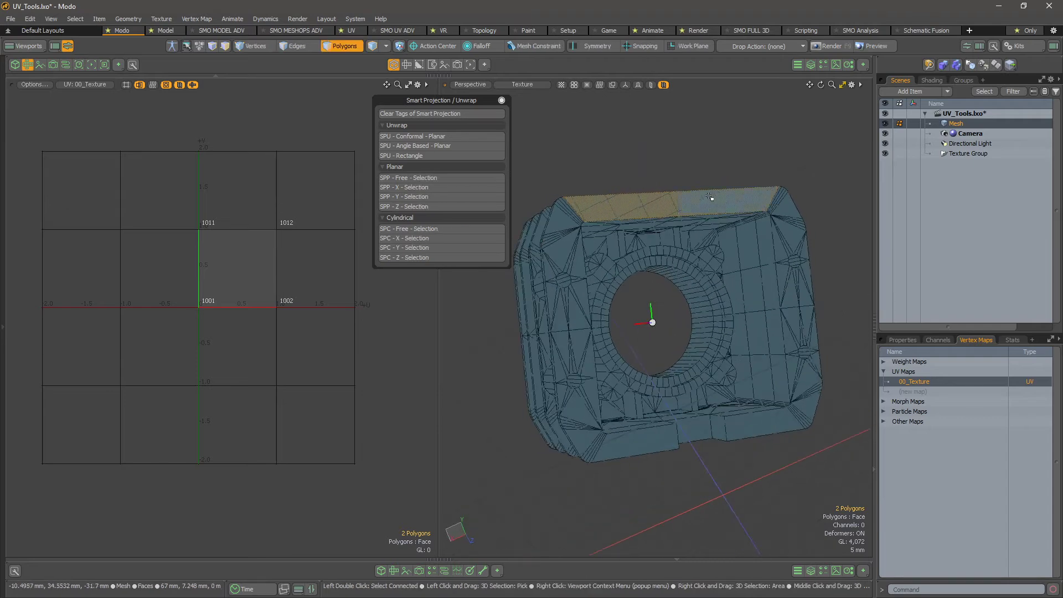
Open the Mesh item's properties to check its position and rotation, and examine the tilted mesh and selected rim faces from several sides
left_click_drag(710, 197, 616, 399, "alt")
middle_click_drag(637, 415, 587, 356, "alt")
left_click_drag(586, 356, 622, 359, "alt")
right_click_drag(623, 358, 677, 363, "alt")
middle_click_drag(677, 362, 753, 328, "alt")
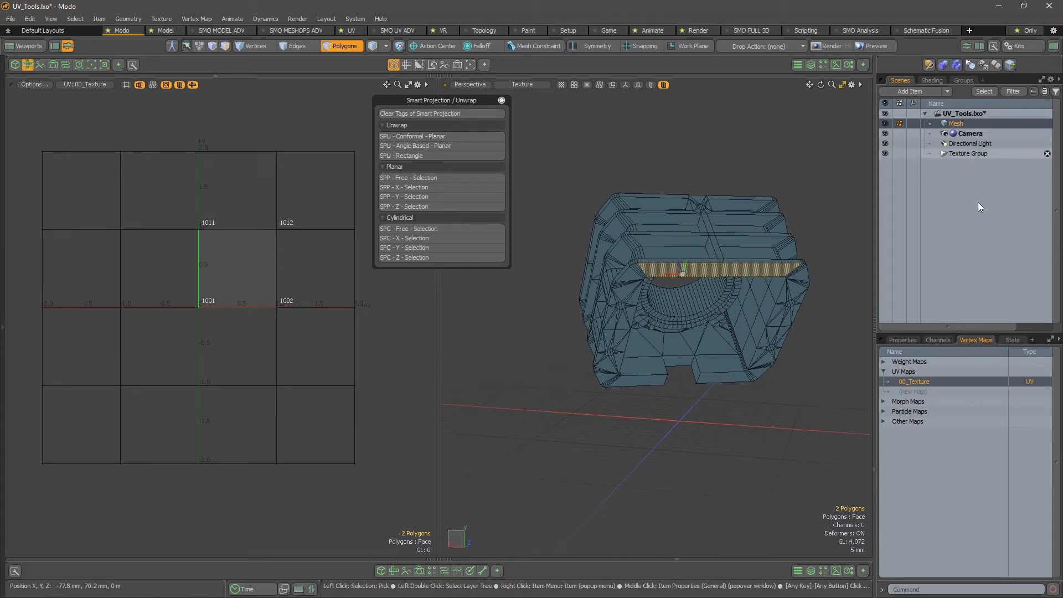
left_click(902, 340)
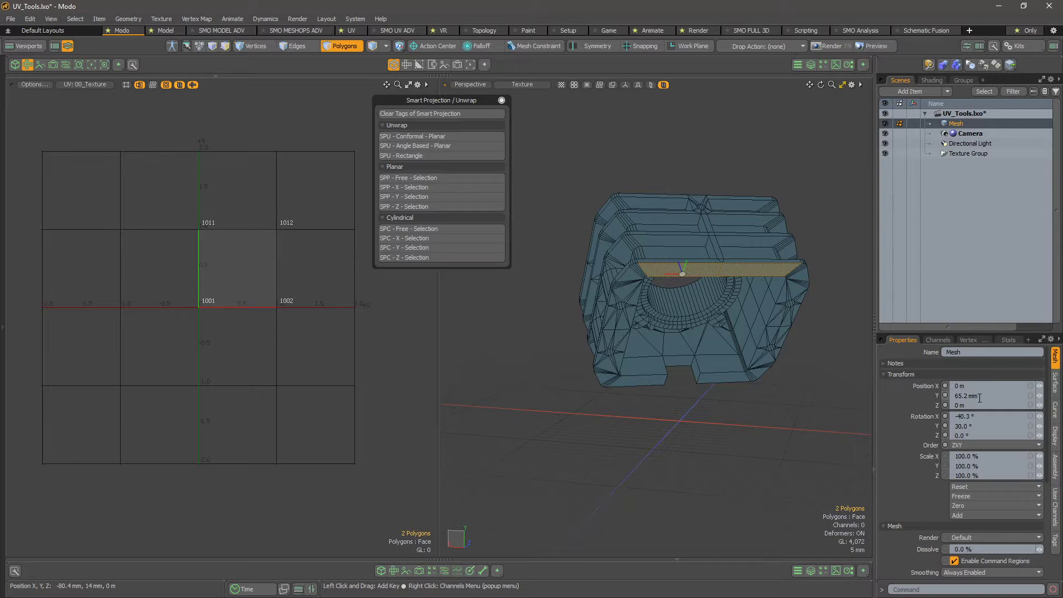
left_click(979, 397)
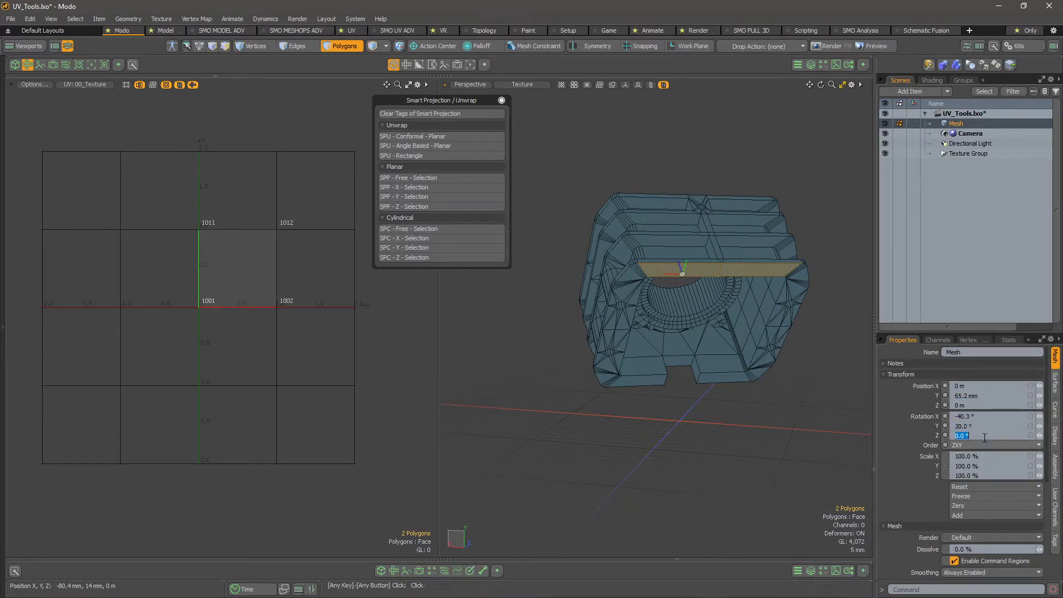
left_click_drag(725, 390, 656, 322, "alt")
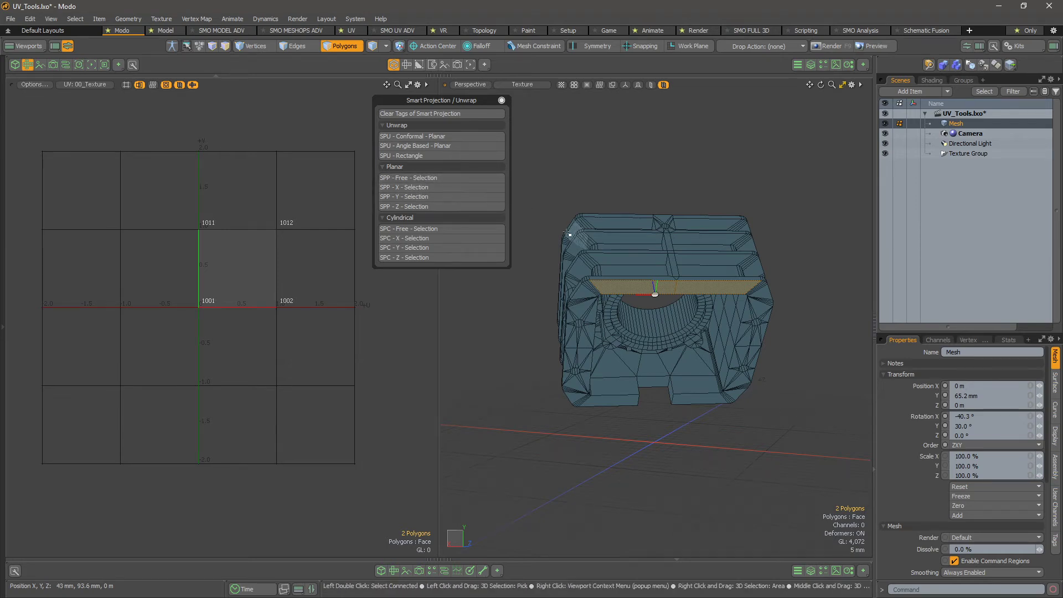
left_click_drag(646, 357, 630, 294, "alt")
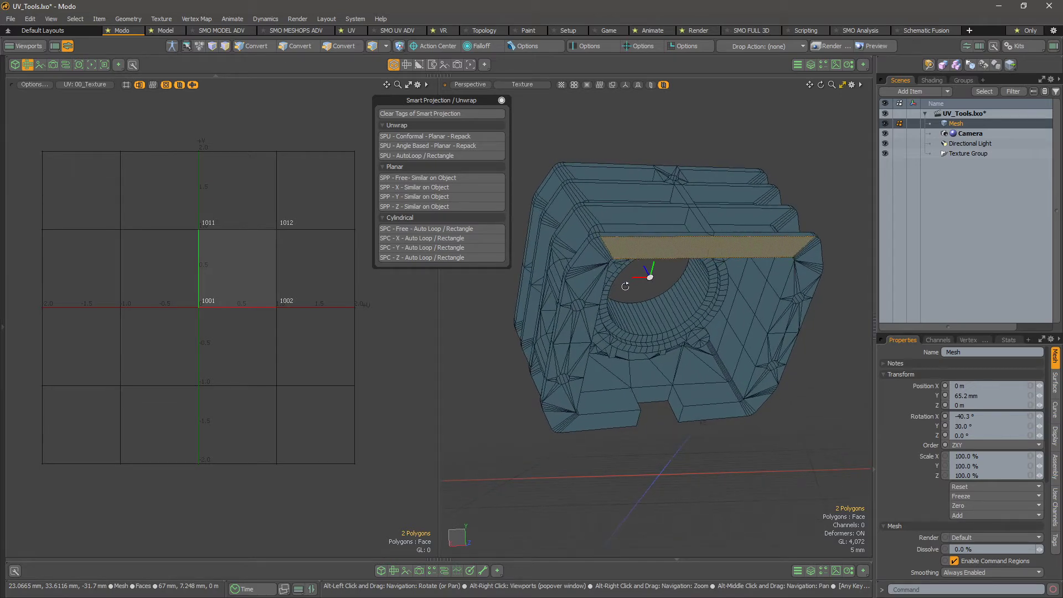
left_click_drag(742, 372, 750, 320, "alt")
scroll(578, 274, "up", 3)
left_click_drag(659, 296, 617, 179, "alt")
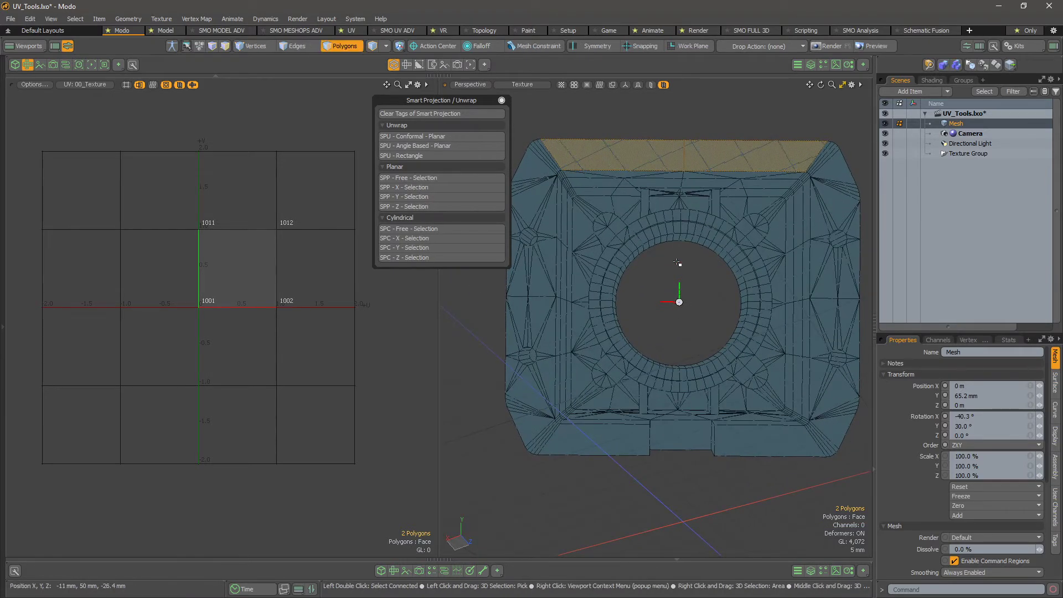
left_click_drag(679, 345, 794, 339, "alt")
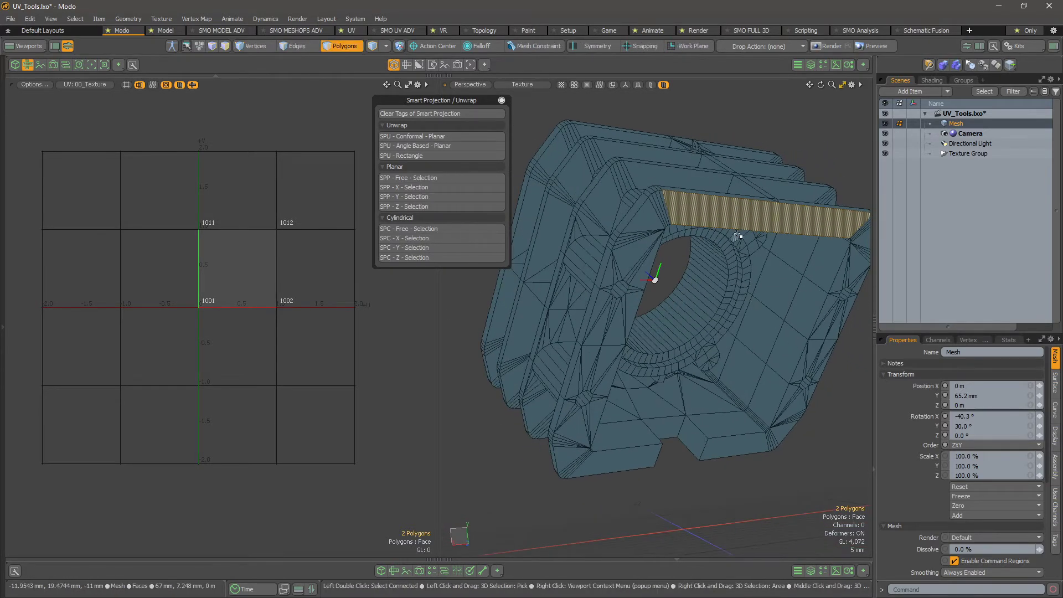
Add the adjoining corner polygons of the rim to the selection and unwrap them with SPU - Conformal - Planar
scroll(725, 291, "down", 2)
left_click_drag(726, 291, 688, 286, "alt")
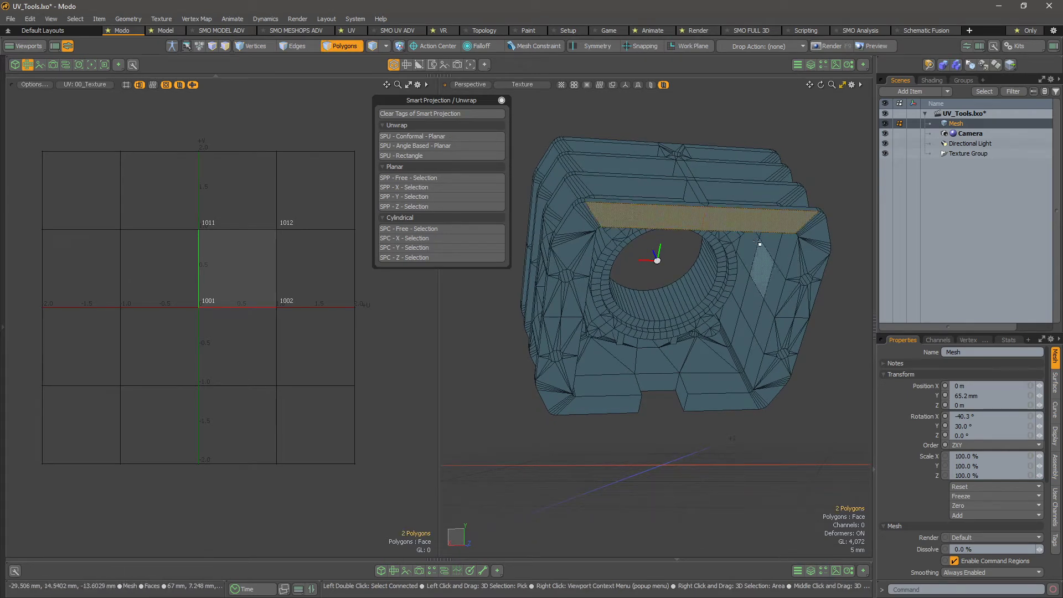
left_click_drag(579, 229, 580, 253, "shift")
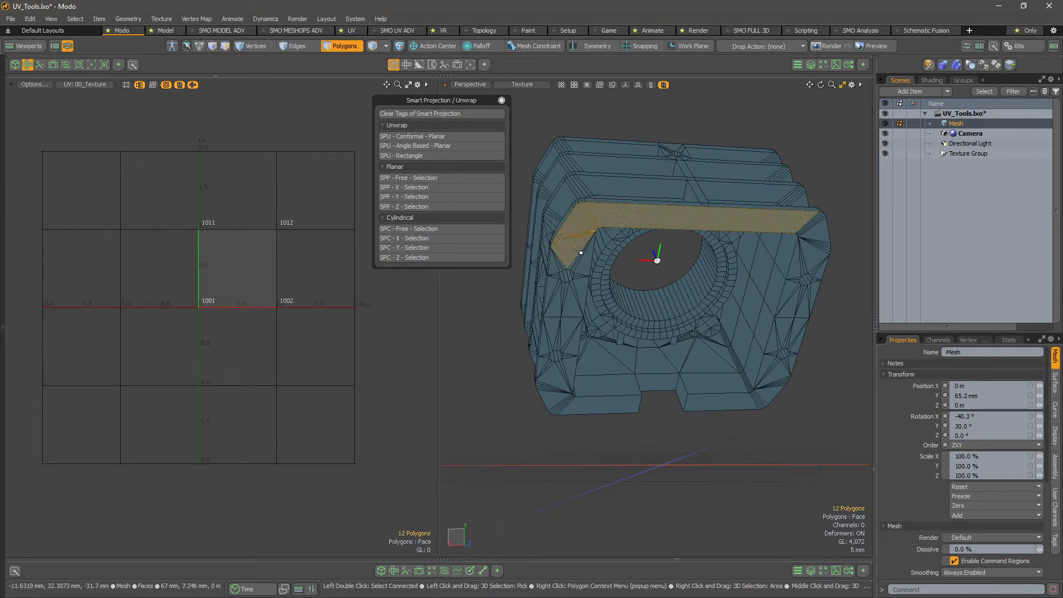
left_click(444, 135)
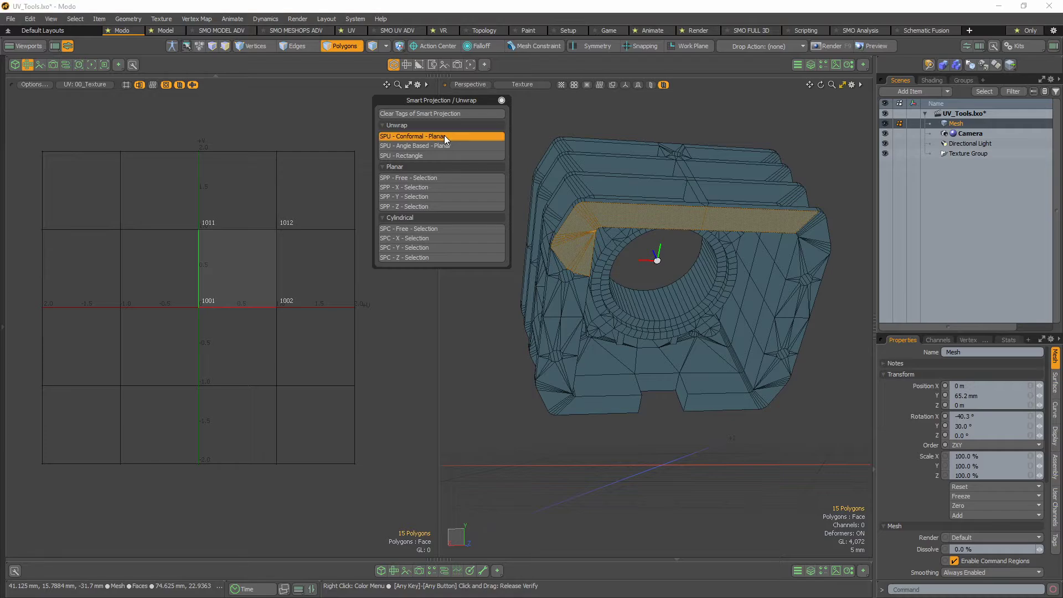
Inspect the mesh in the Shaded Texture style and return the perspective viewport to the Texture style
left_click_drag(711, 275, 662, 288, "alt")
scroll(683, 218, "up", 3)
scroll(597, 244, "up", 3)
left_click(514, 82)
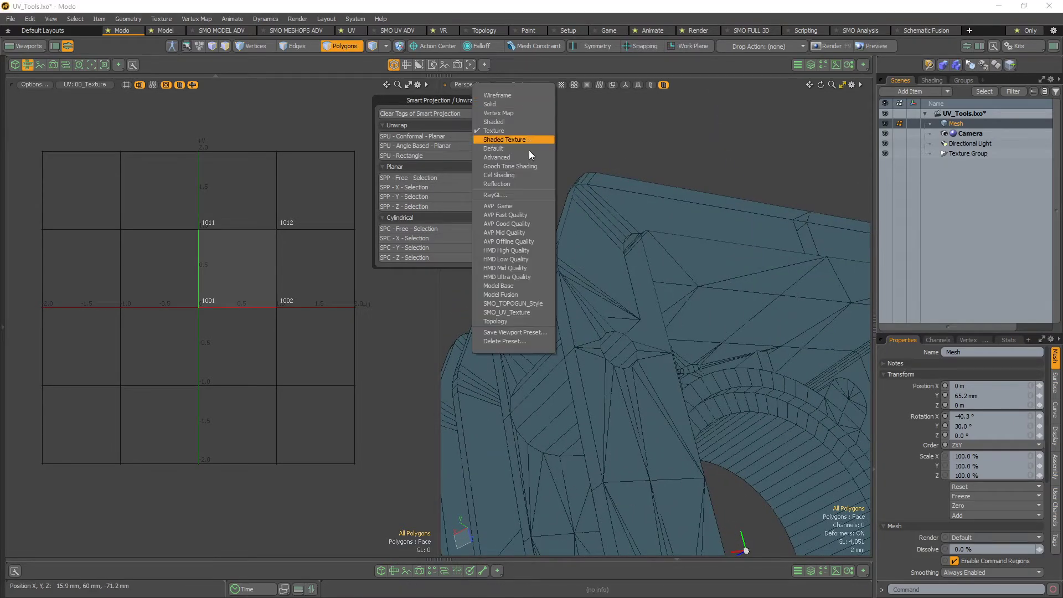
left_click(527, 141)
scroll(695, 243, "down", 3)
mouse_move(695, 243)
left_mouse_down("alt")
mouse_move(667, 230)
mouse_move(545, 247)
mouse_move(631, 369)
mouse_move(723, 410)
mouse_move(662, 173)
mouse_move(696, 283)
mouse_move(773, 382)
mouse_move(780, 356)
left_mouse_up("alt")
left_click(543, 84)
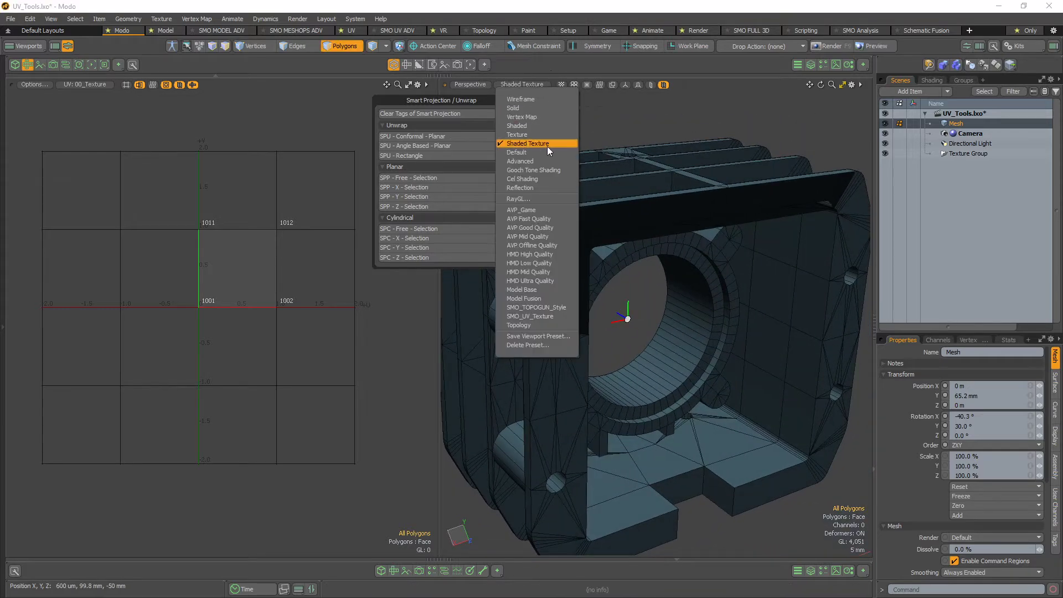
left_click(540, 134)
Unhide the processed rim polygons and select all polygons of their new island in the UV view
mouse_move(714, 277)
left_mouse_down("alt")
mouse_move(730, 222)
mouse_move(799, 242)
left_mouse_up("alt")
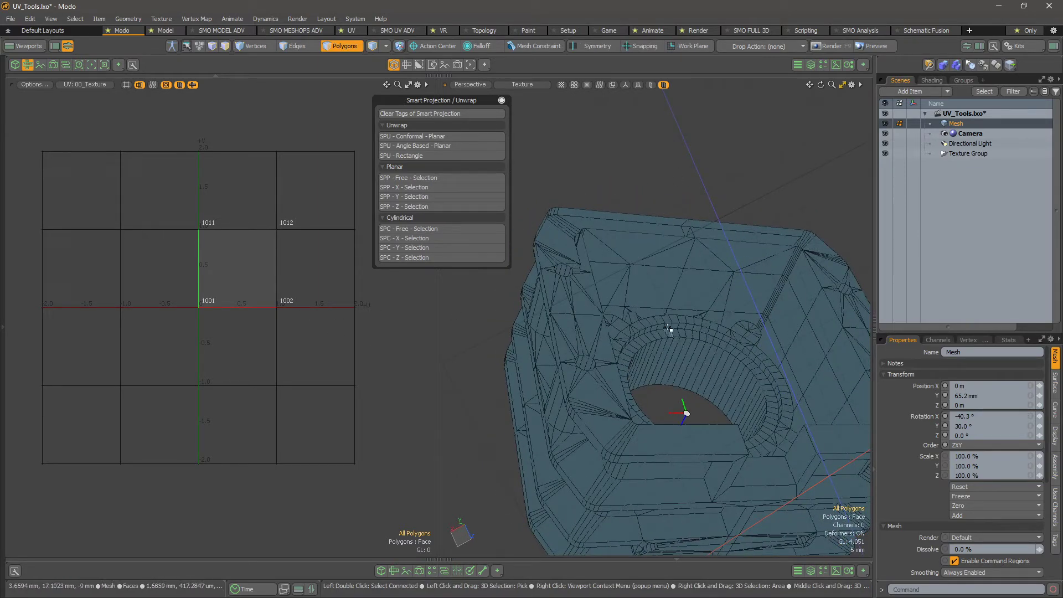
left_click_drag(679, 372, 679, 294, "alt")
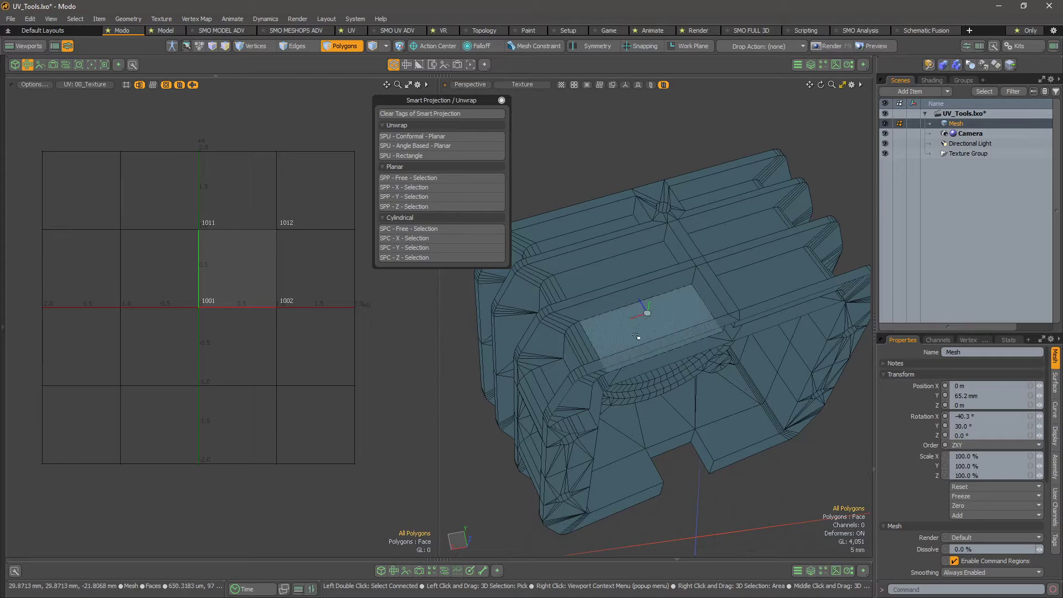
left_click_drag(636, 336, 663, 264, "alt")
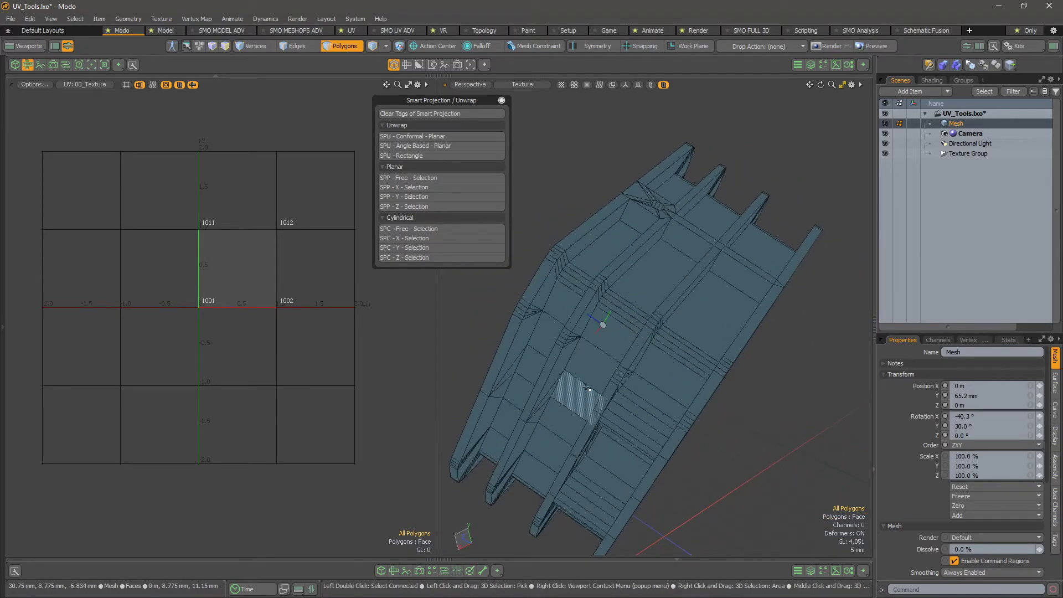
left_click_drag(587, 389, 631, 321, "alt")
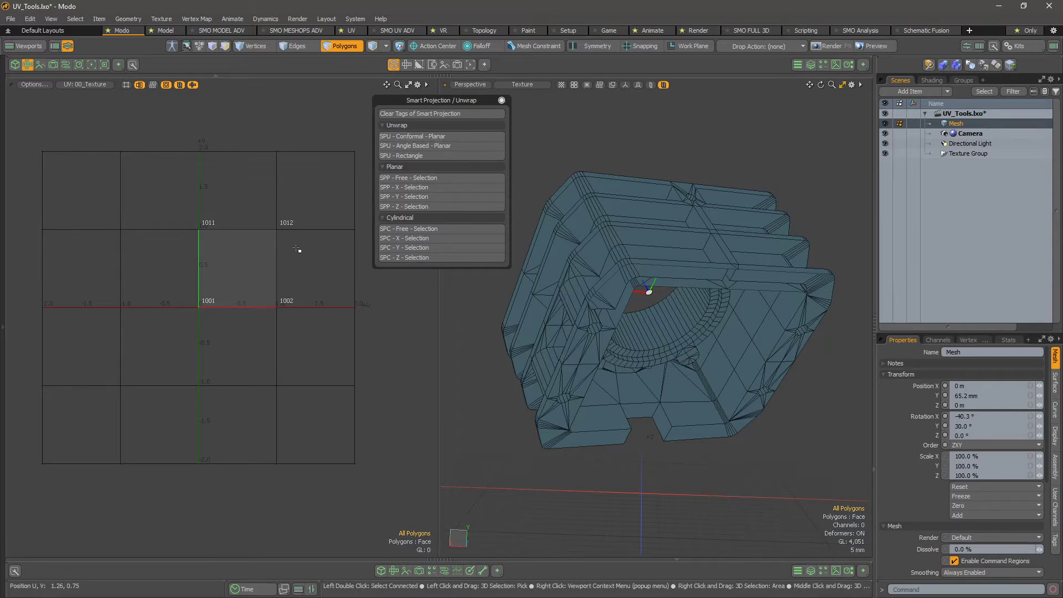
key("u")
scroll(238, 347, "up", 4)
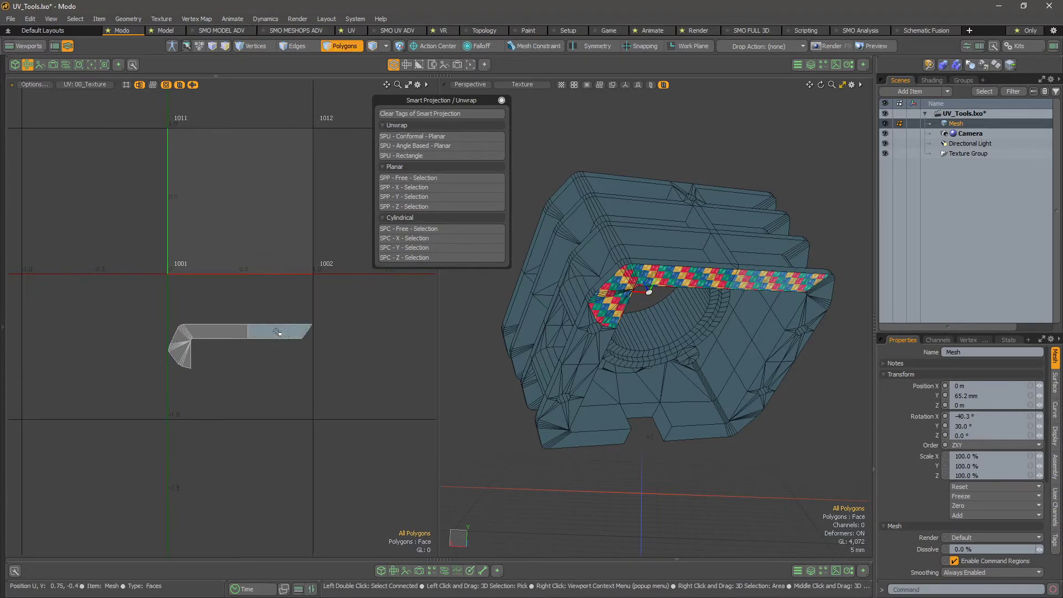
mouse_move(273, 330)
left_mouse_down()
mouse_move(180, 340)
mouse_move(183, 364)
left_mouse_up()
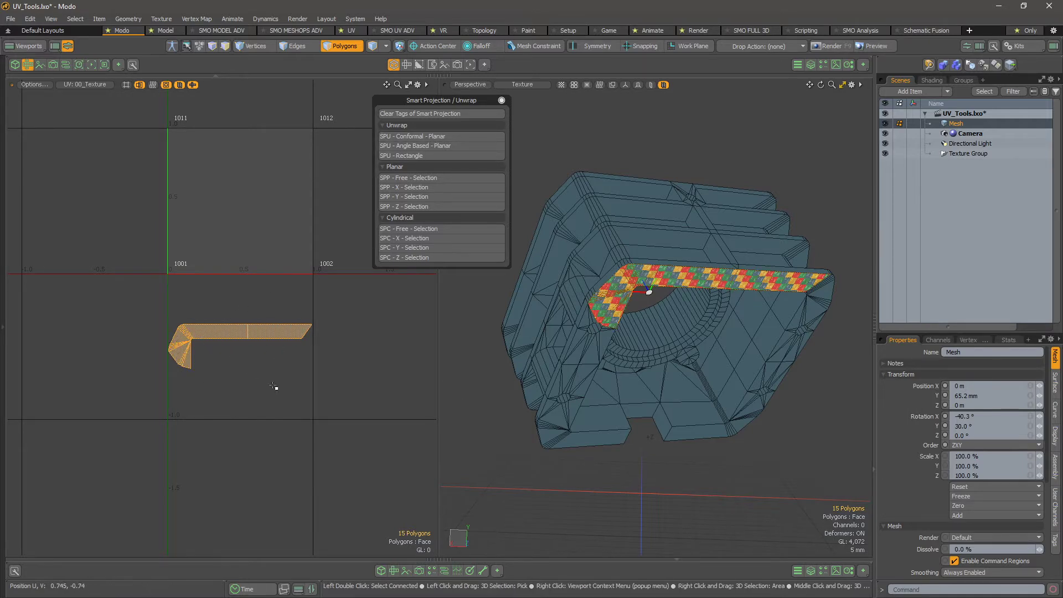
scroll(274, 386, "down", 3)
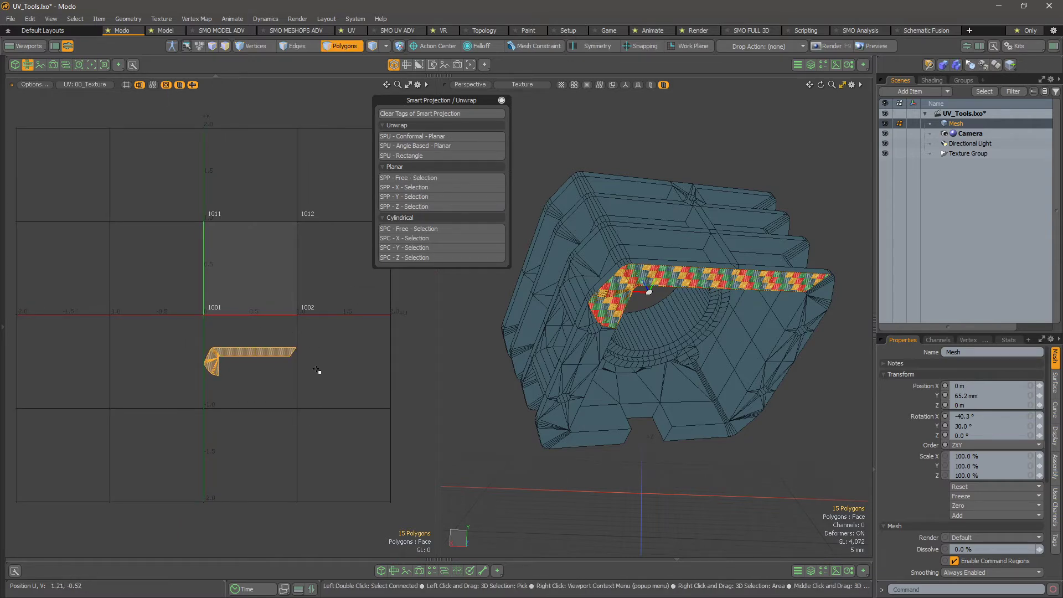
Select one unwrapped polygon on the rim's upper strip and extend the selection with Similar by 2°
left_click_drag(585, 344, 597, 306, "alt")
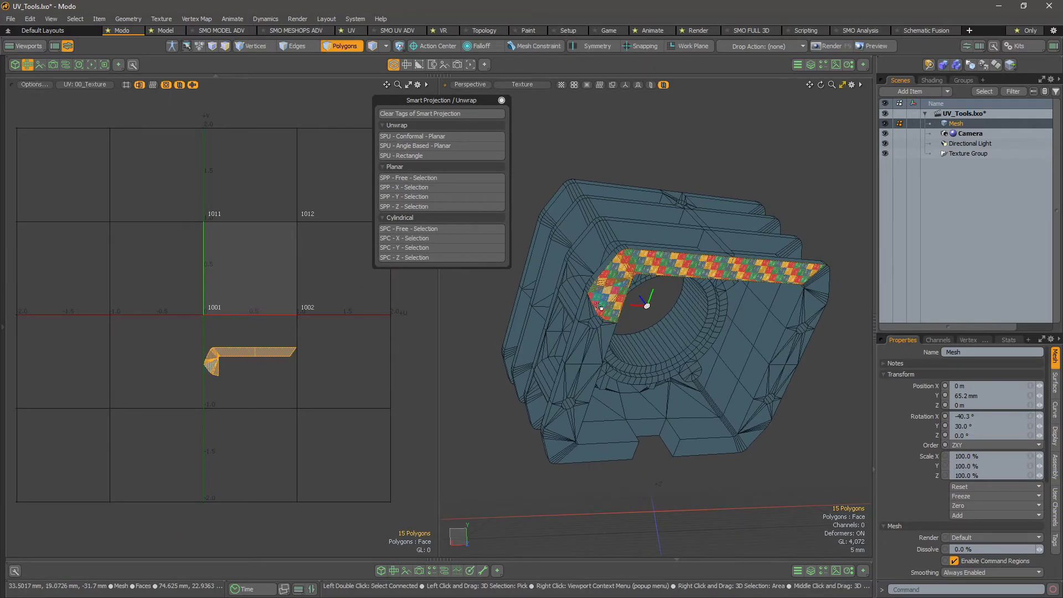
left_click_drag(662, 268, 720, 269, "alt")
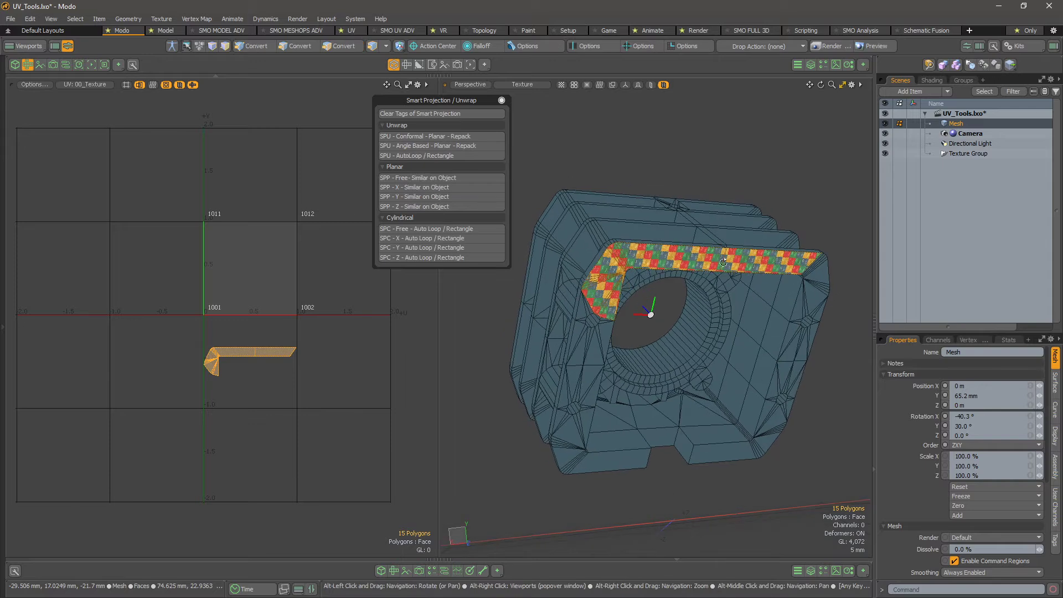
left_click(728, 270)
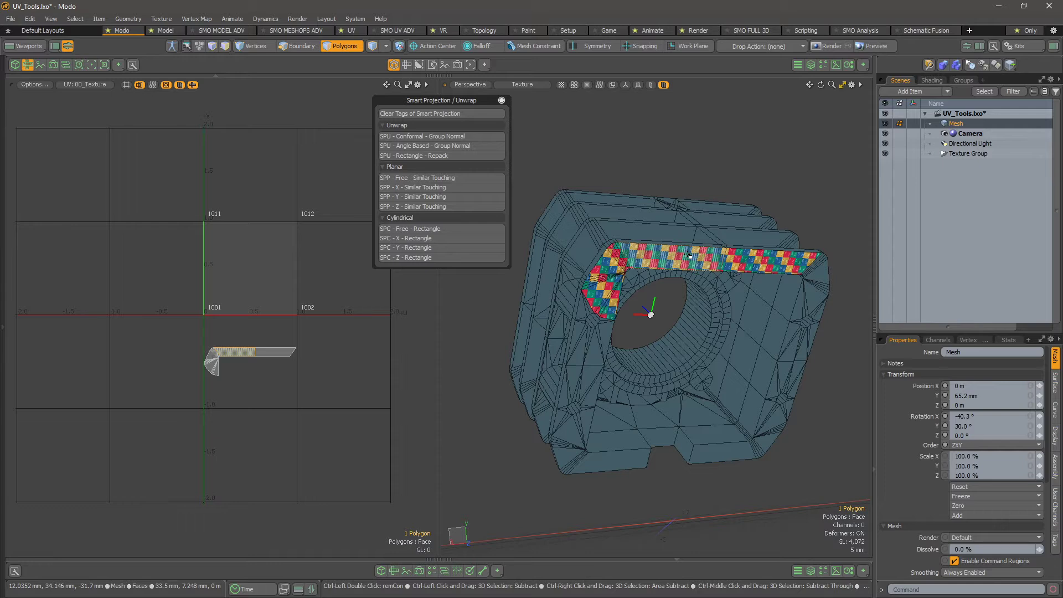
key("ctrl+space")
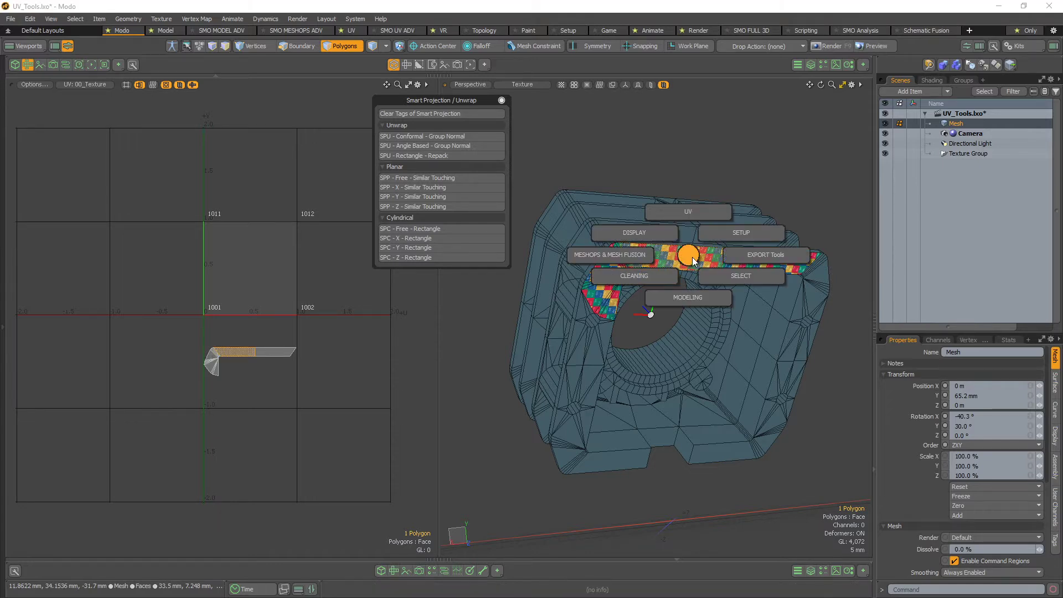
left_click(729, 277)
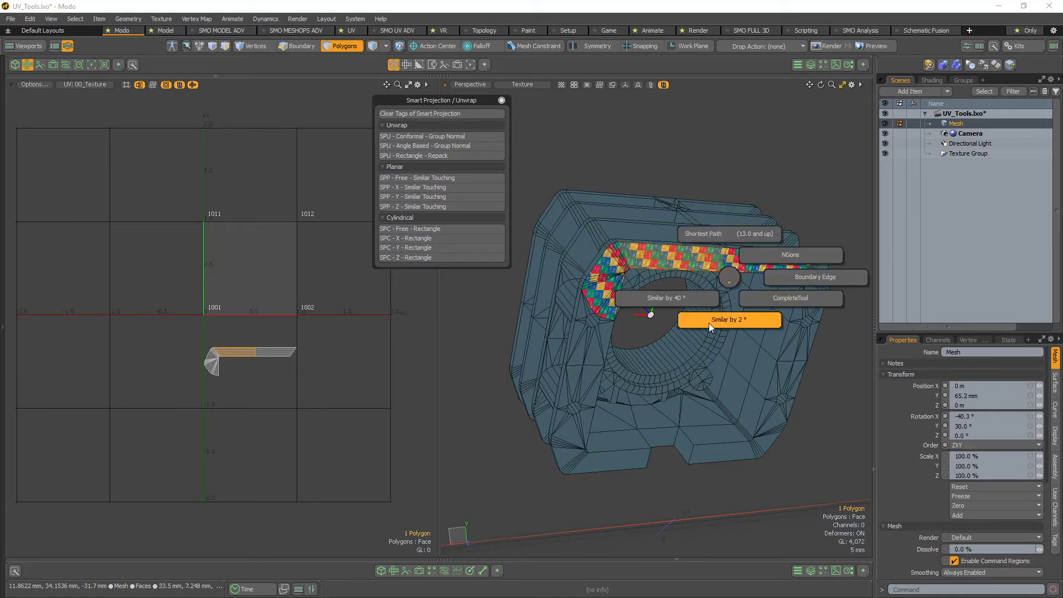
left_click(735, 322)
Temporarily enable Show Selection Normals in the 3D viewport's visibility properties to examine the rim faces' normals, and disable it again
left_click_drag(735, 322, 621, 272, "alt")
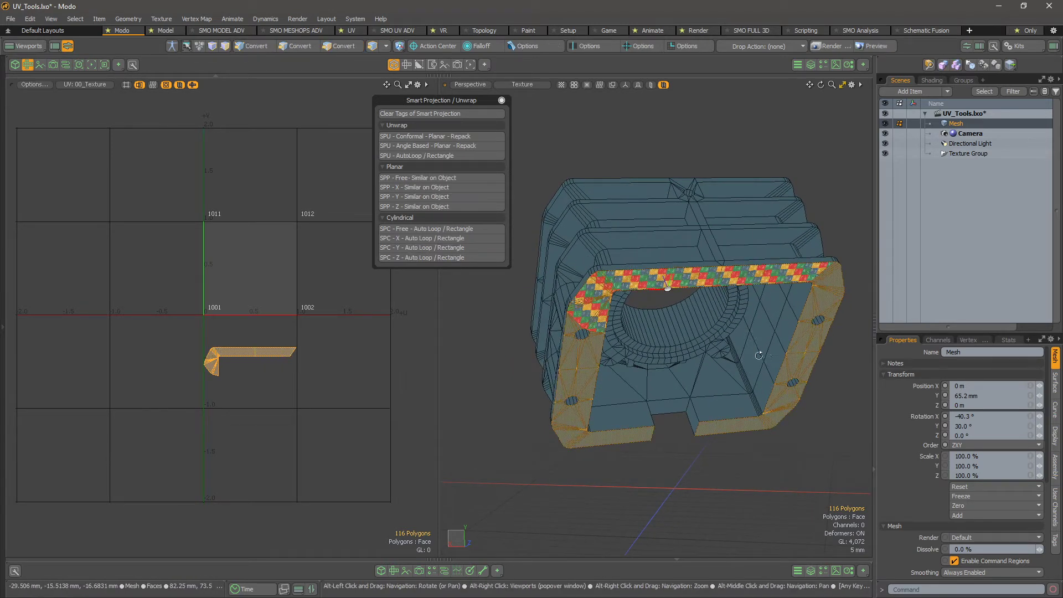
left_click_drag(765, 422, 629, 297, "alt")
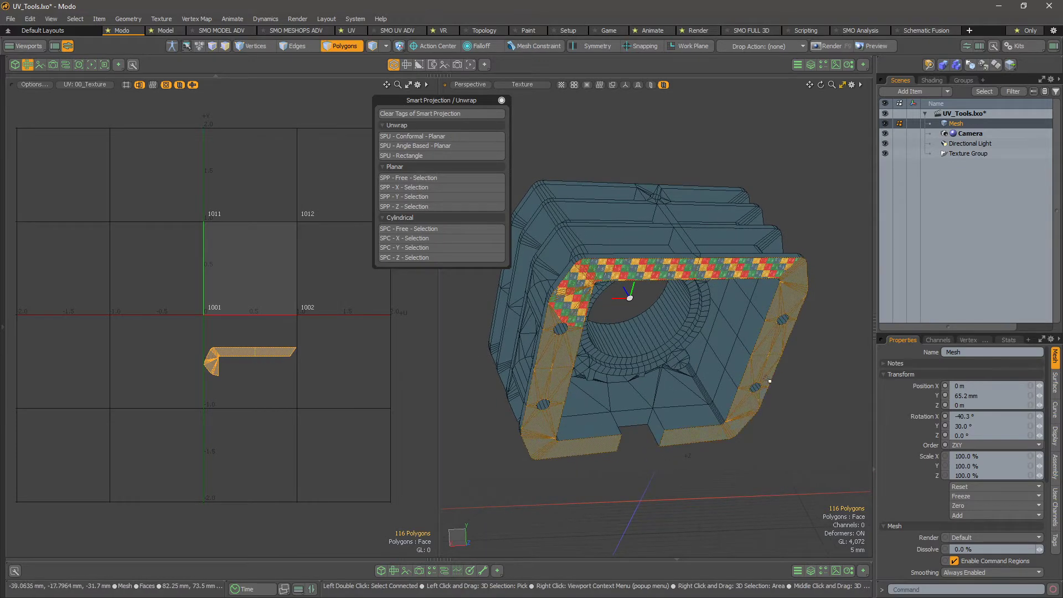
key("alt")
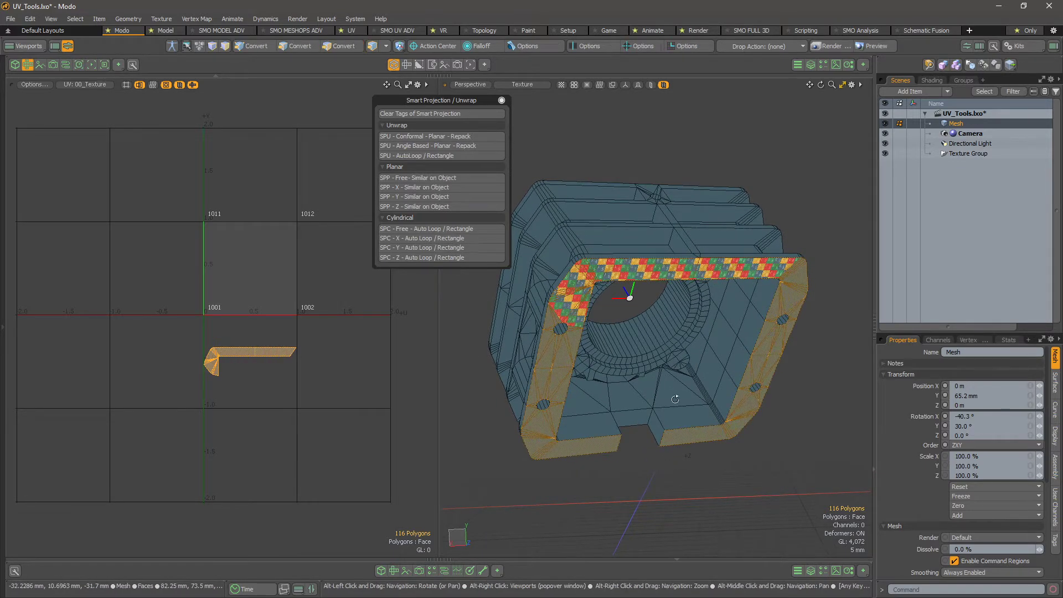
left_click_drag(675, 398, 640, 367, "alt")
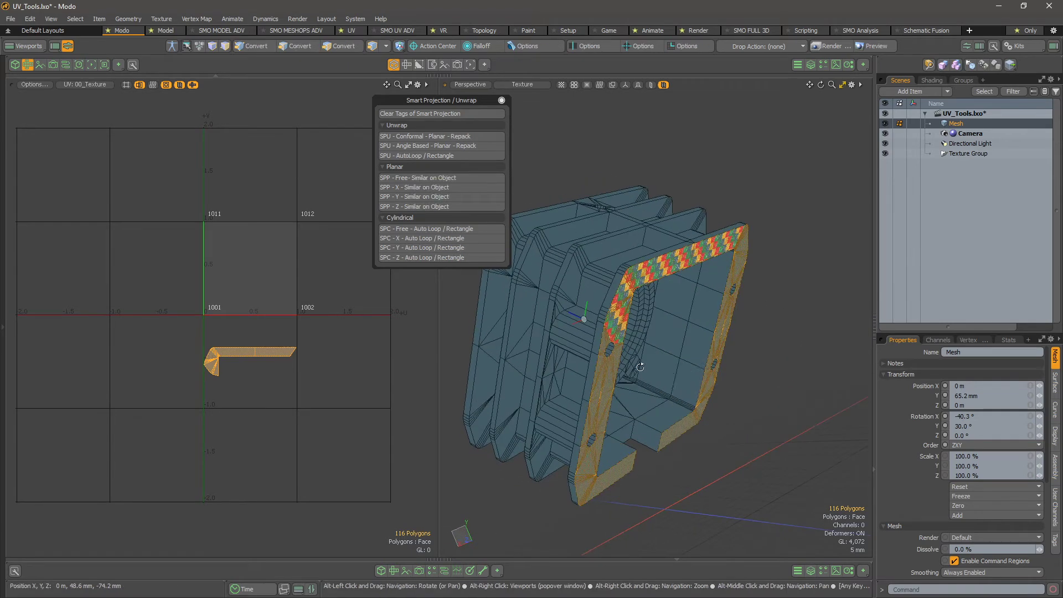
right_click(743, 377, "alt")
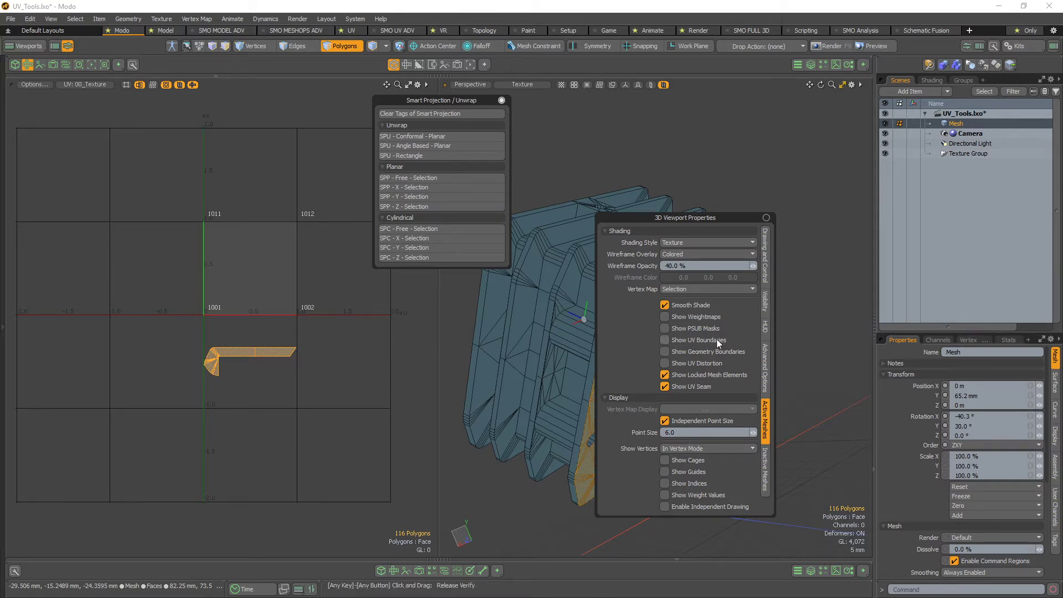
left_click(765, 301)
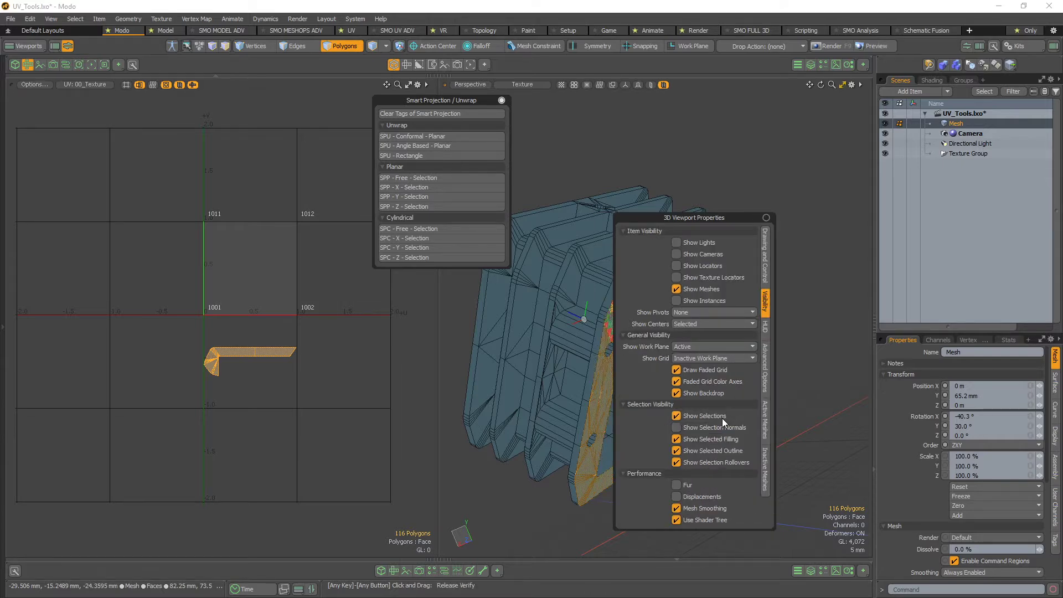
left_click_drag(630, 422, 720, 350, "alt")
key("o")
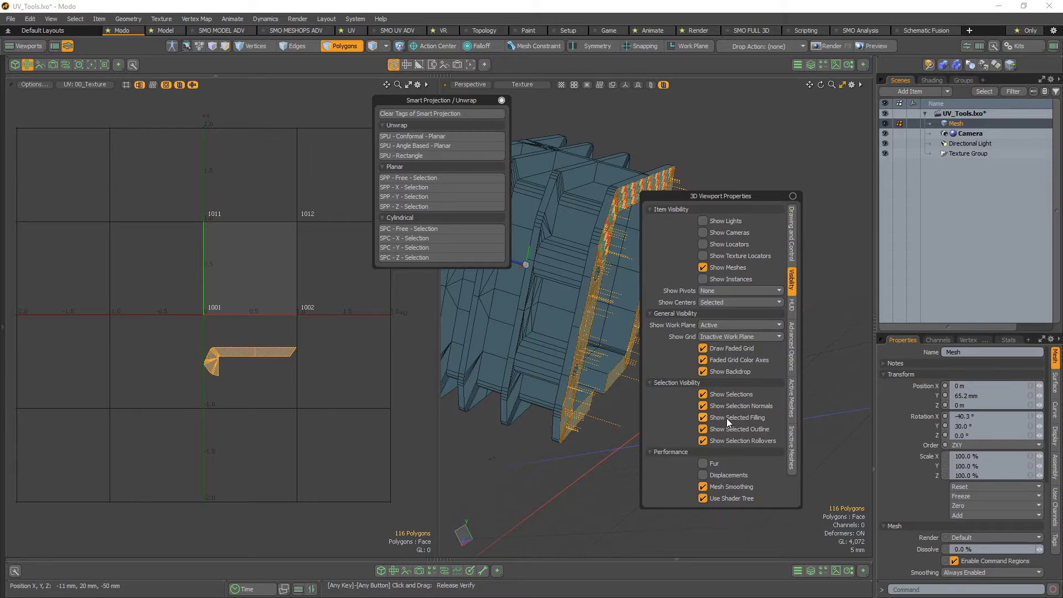
left_click(712, 407)
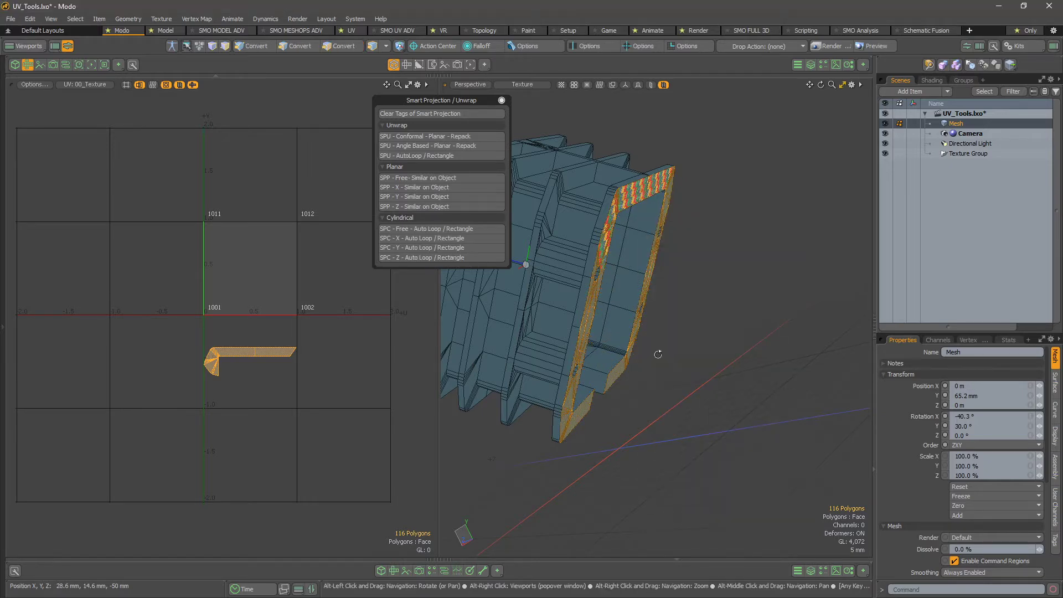
Extend the rim selection with Similar by 2° and unwrap it using SPU - Conformal - Planar
left_click_drag(657, 354, 782, 372, "alt")
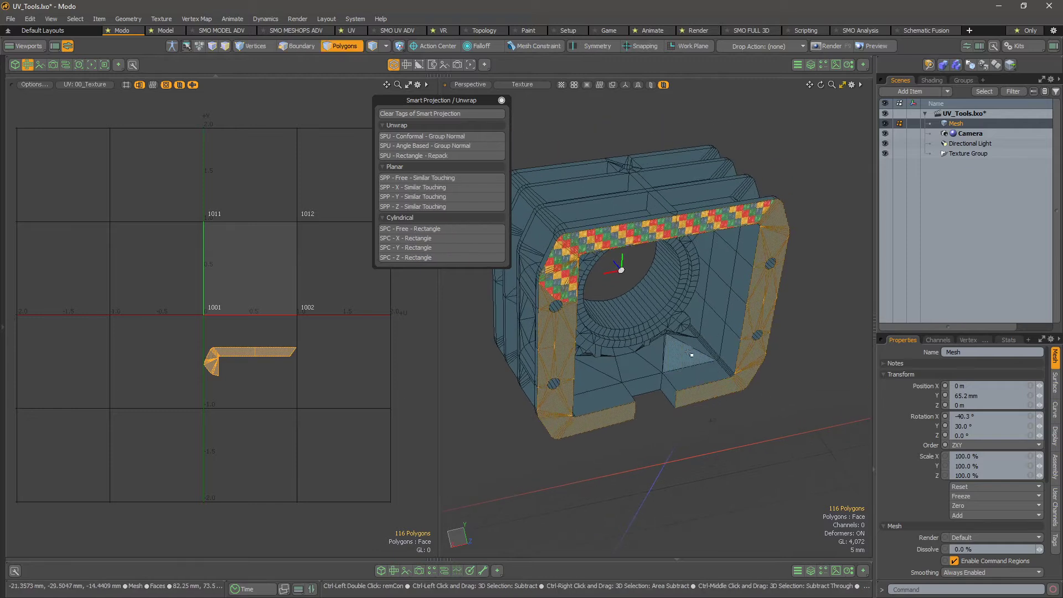
key("ctrl+space")
left_click(732, 380)
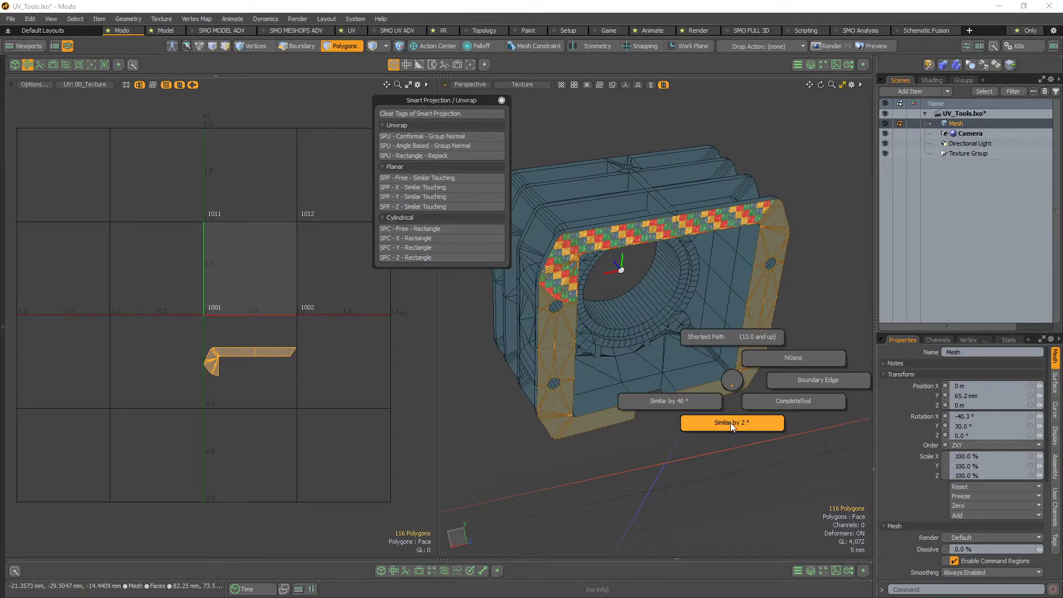
left_click(730, 423)
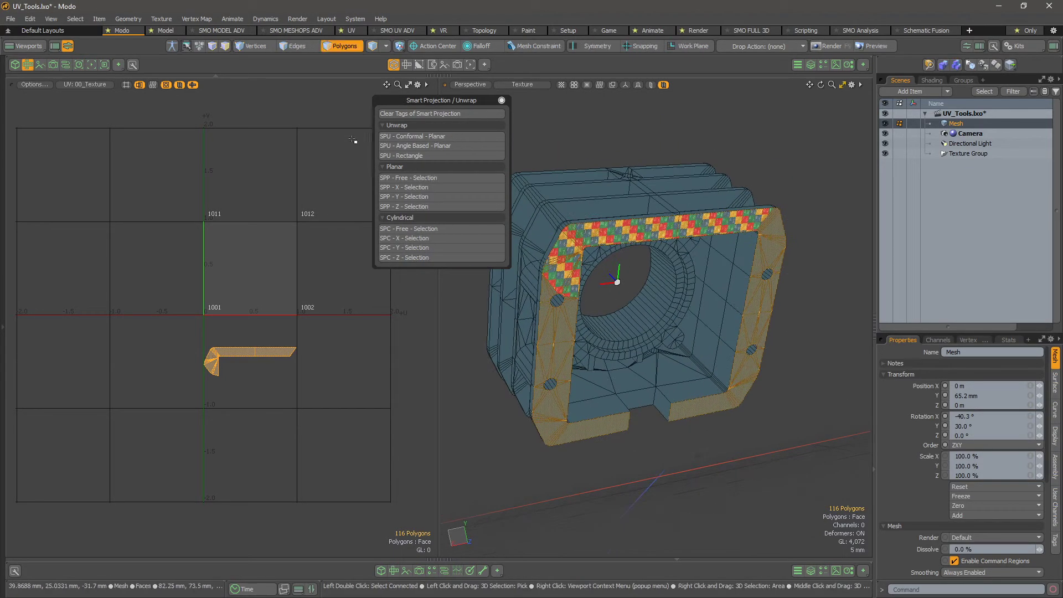
left_click(453, 136)
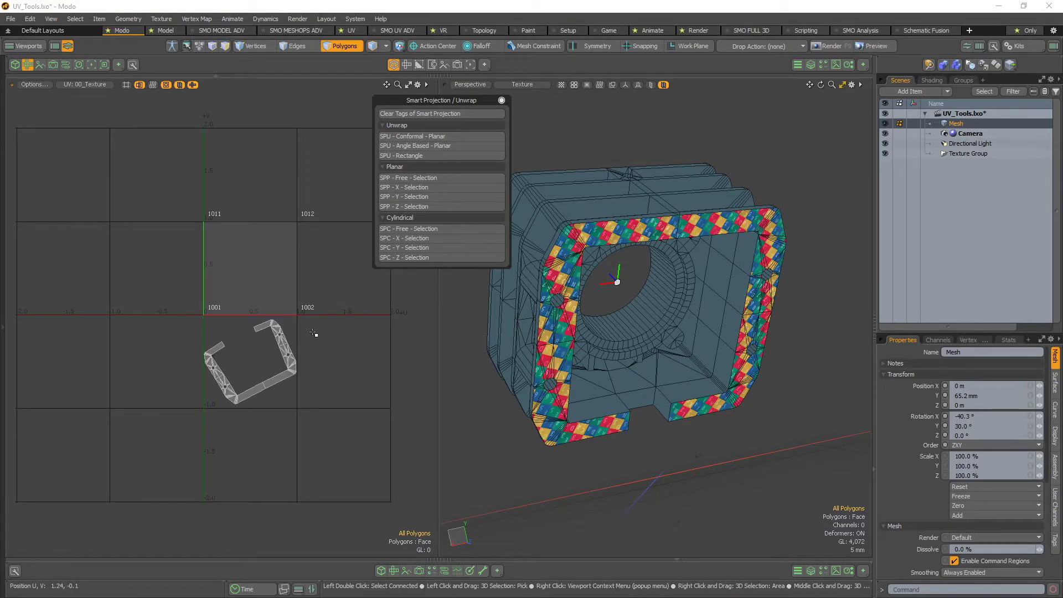
Select the whole unwrapped rim island in the UV view and compare its checker texture on the mesh
scroll(304, 327, "up", 3)
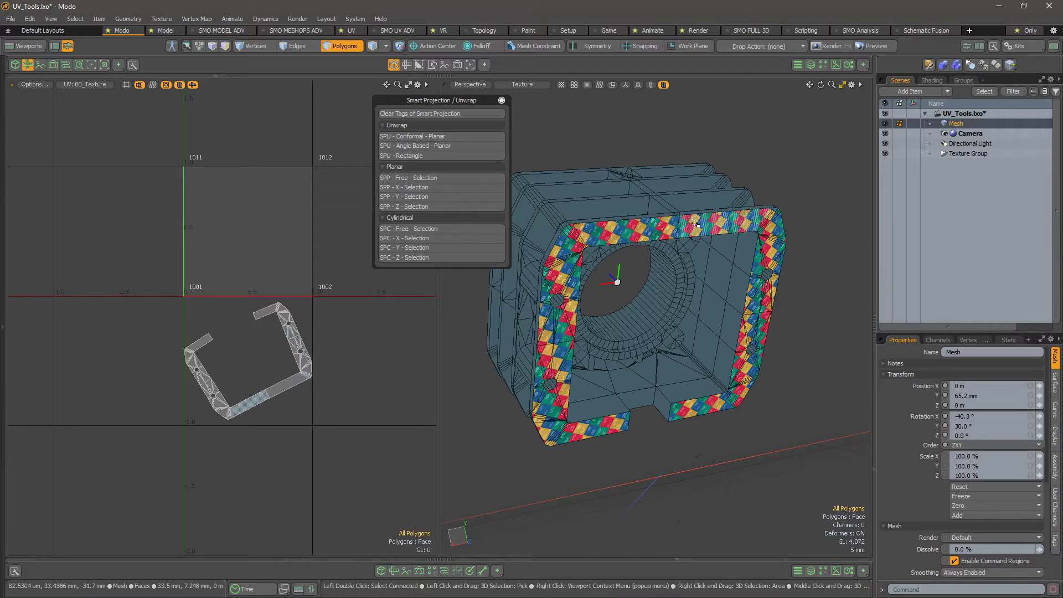
left_click_drag(672, 249, 660, 244, "alt")
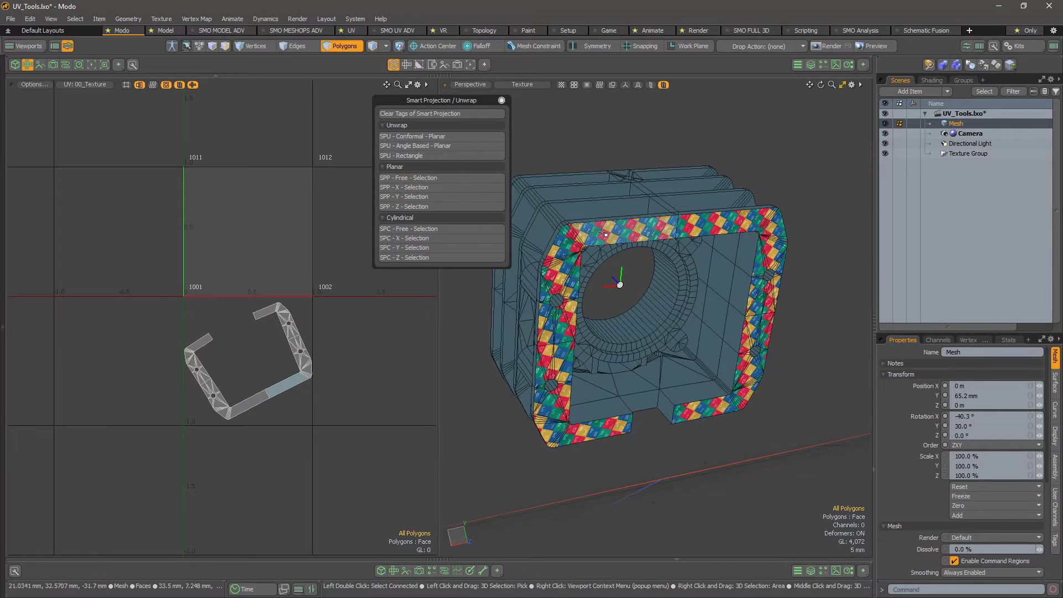
double_click(285, 312)
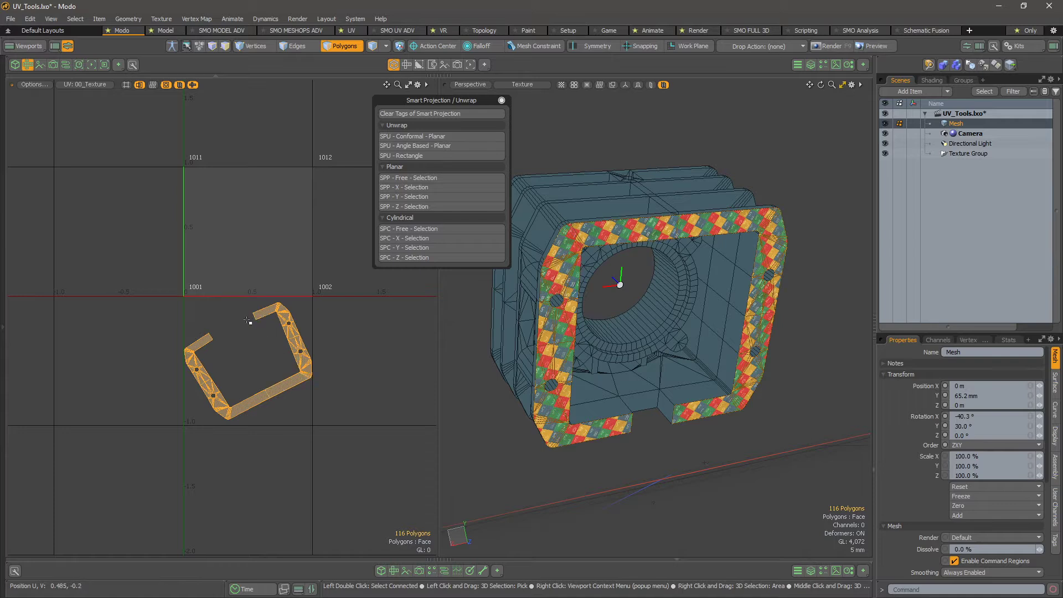
scroll(334, 312, "down", 3)
mouse_move(331, 314)
left_mouse_down("alt")
mouse_move(339, 351)
mouse_move(331, 333)
left_mouse_up("alt")
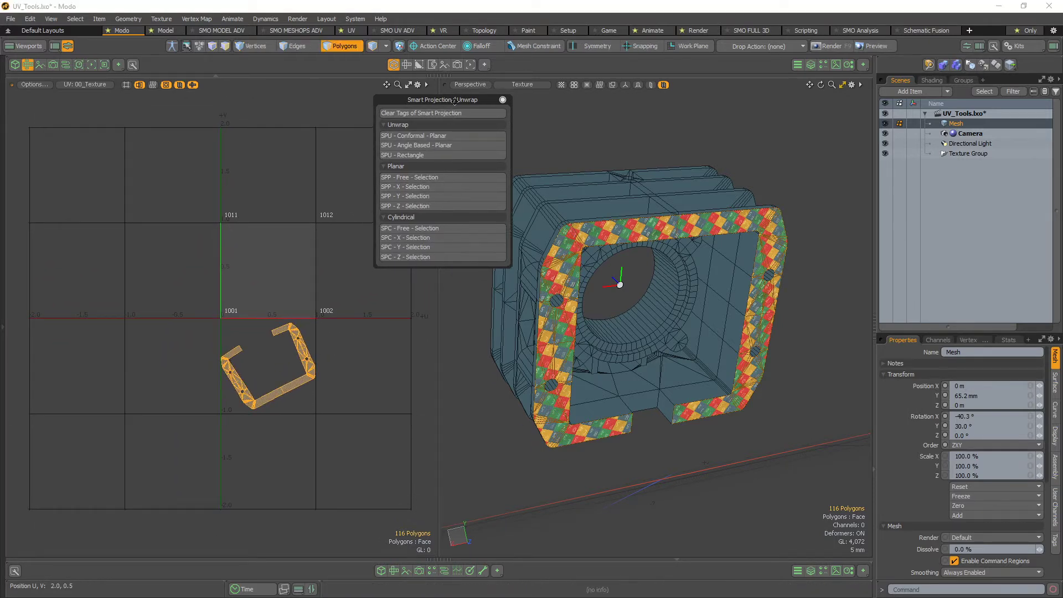
Move the Smart Projection / Unwrap palette clear of the UV view and show the UV tools toolbox
left_click_drag(454, 101, 495, 100)
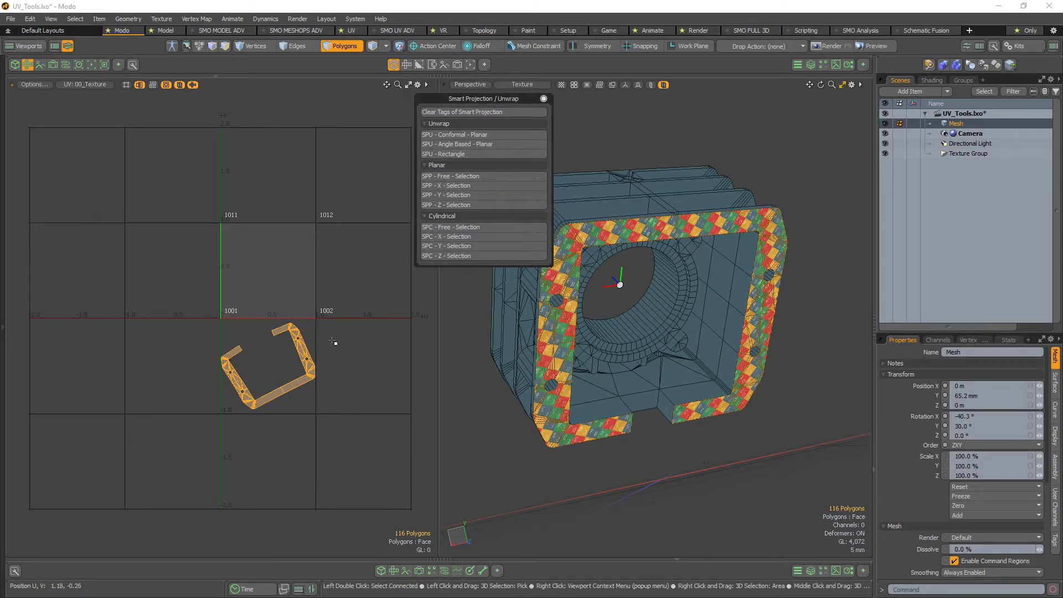
mouse_move(336, 305)
right_mouse_down("alt")
mouse_move(313, 307)
mouse_move(328, 308)
right_mouse_up("alt")
left_click_drag(328, 308, 318, 318, "alt")
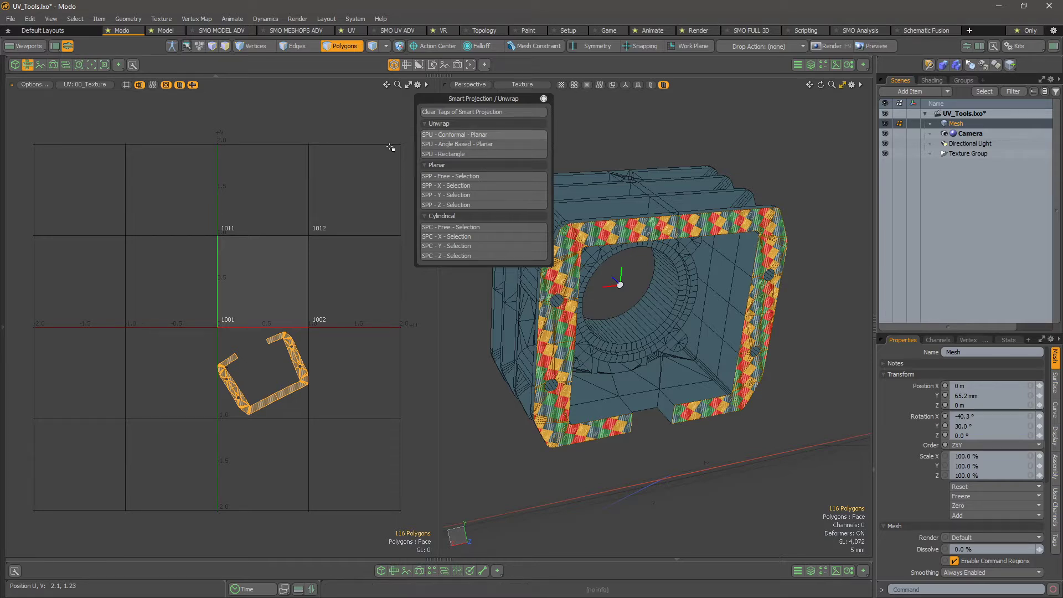
left_click(16, 82)
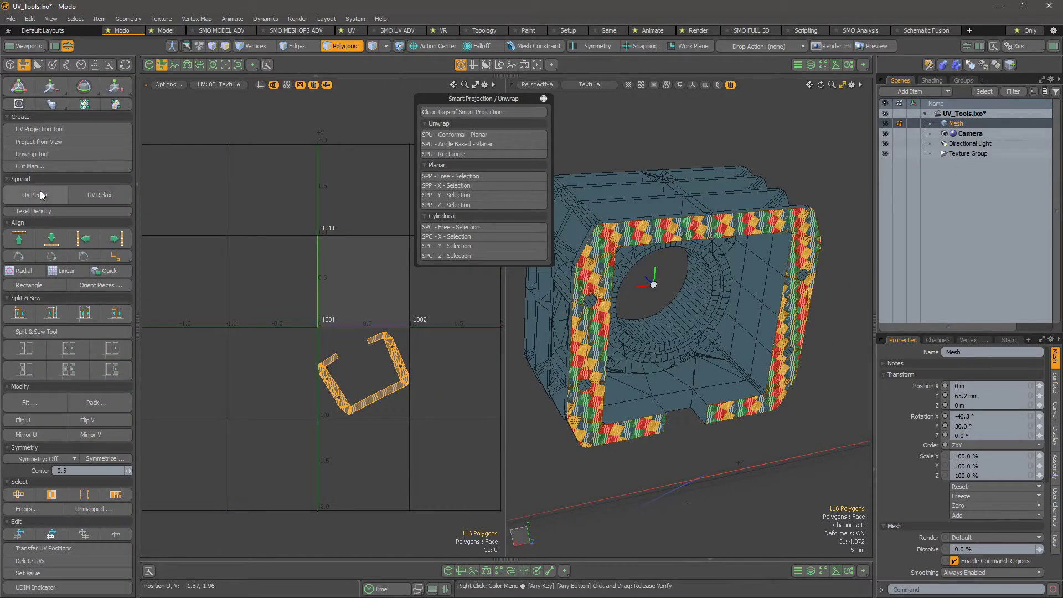
Try unwrapping the selected rim island with the standard Unwrap Tool, using the Conformal method and Planar initial projection on Y
left_click(58, 155)
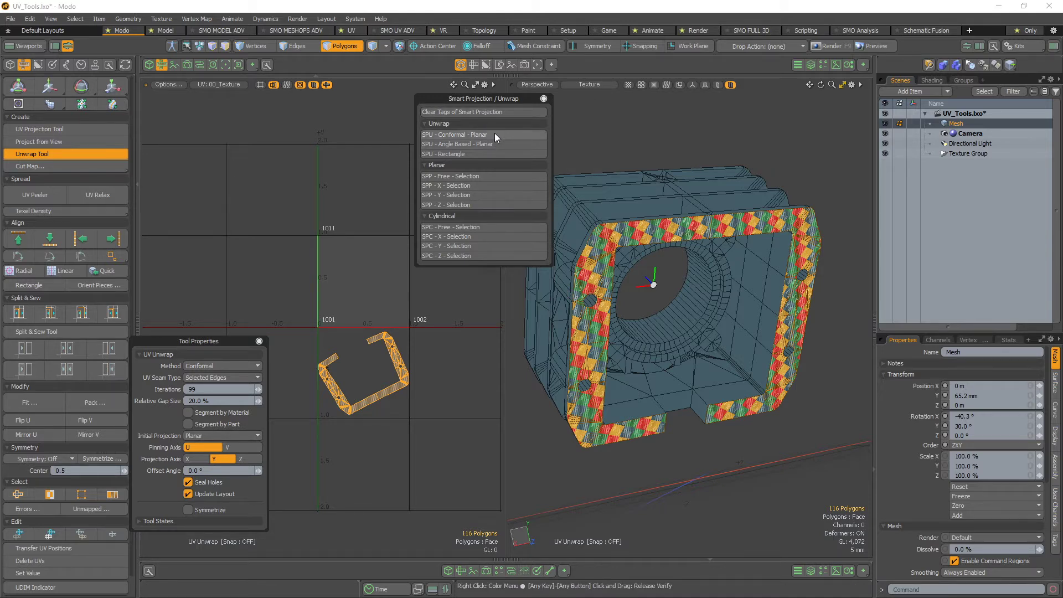
key("shift")
key("ctrl")
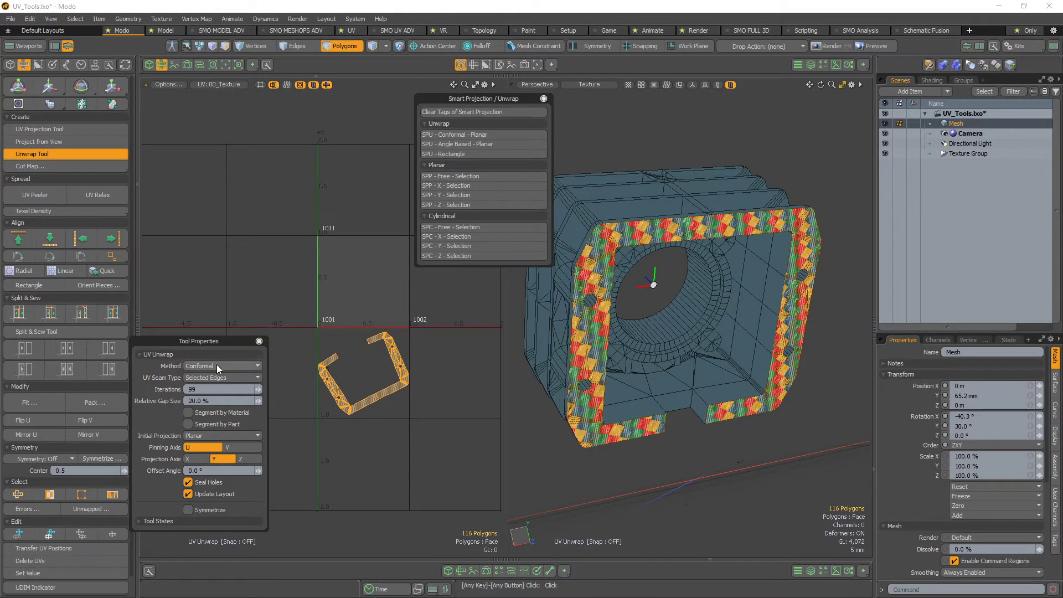
left_click(363, 342)
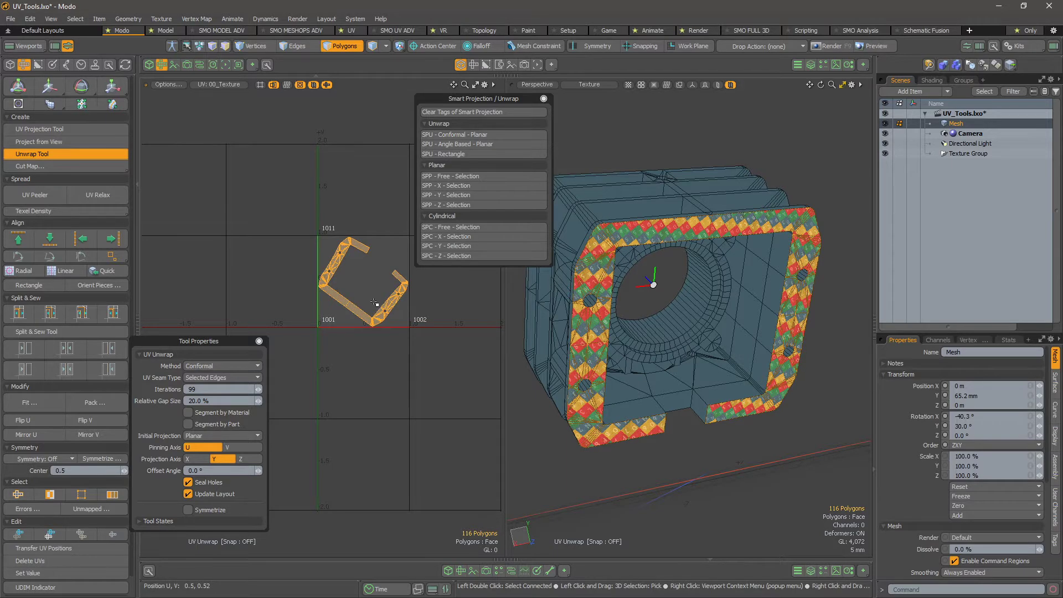
key("space")
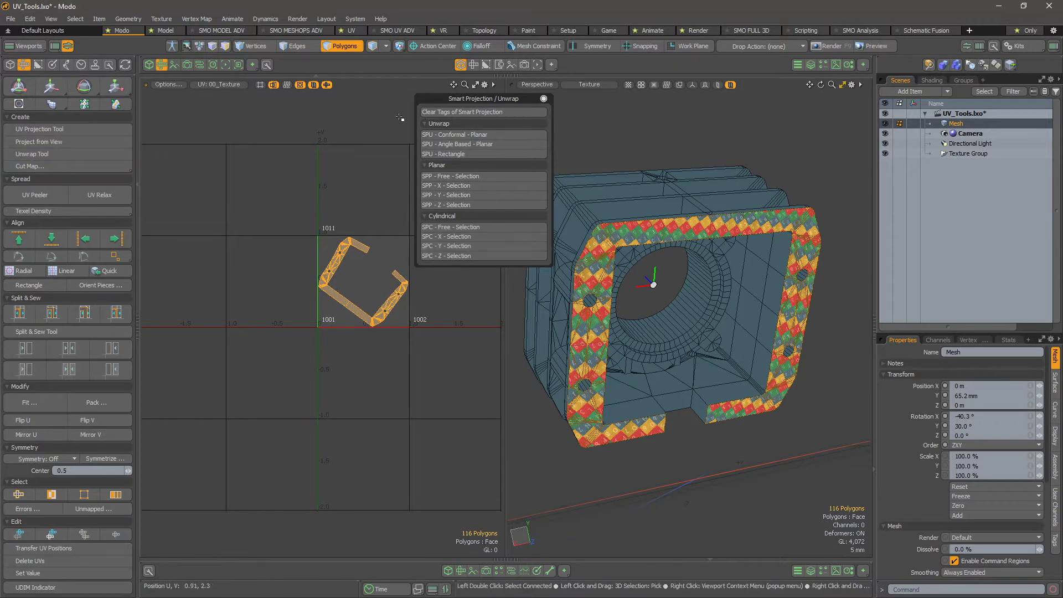
Undo the standard Conformal unwrap of the rim island
key("ctrl")
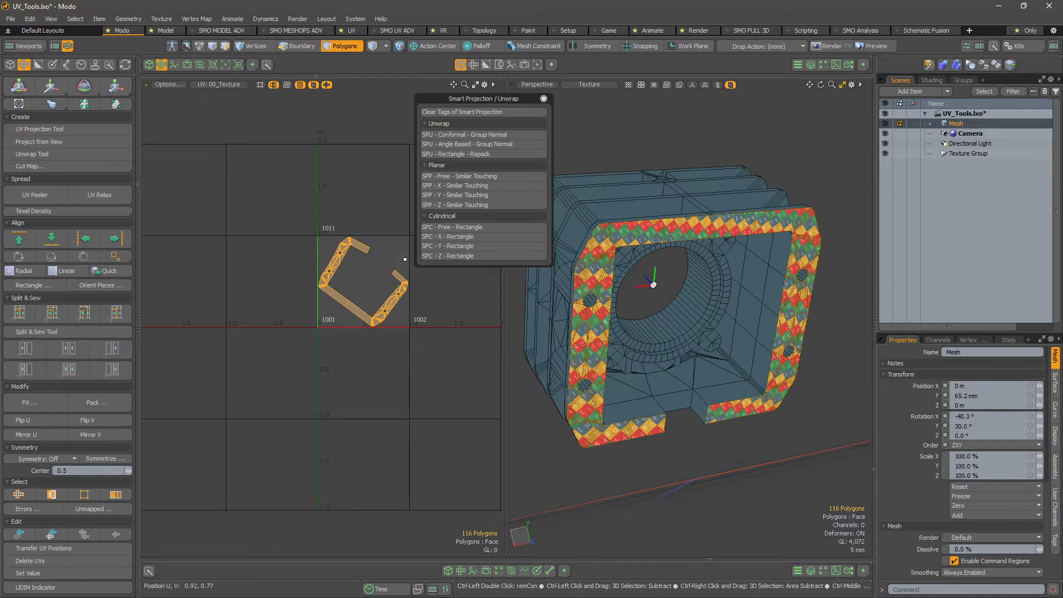
key("ctrl+z")
key("ctrl+z")
key("ctrl+z")
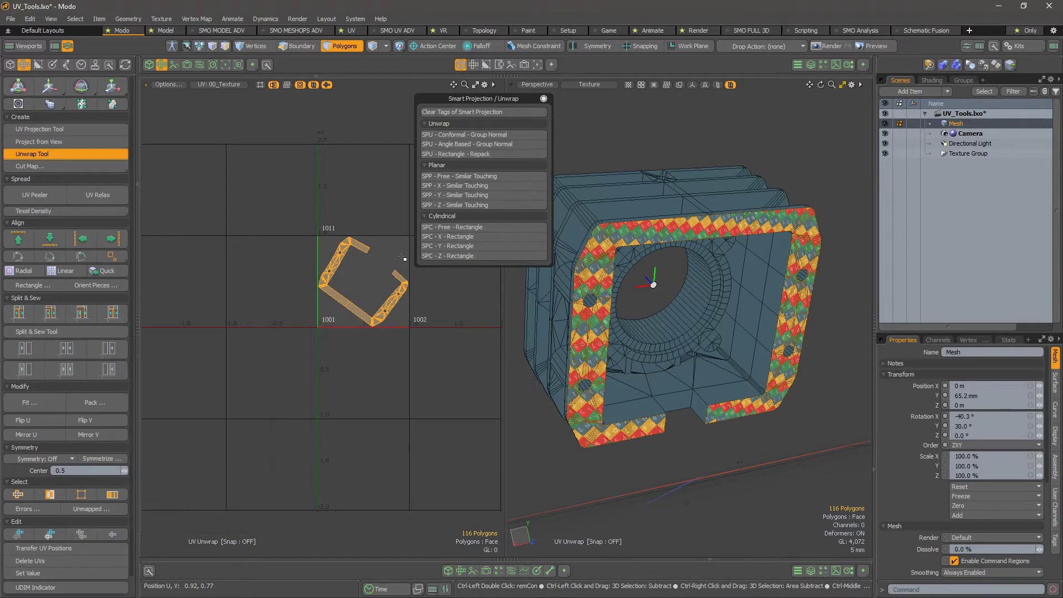
Select the rim island in the UV view and relax it with UV Relax in Conformal mode at 64 iterations
double_click(390, 331)
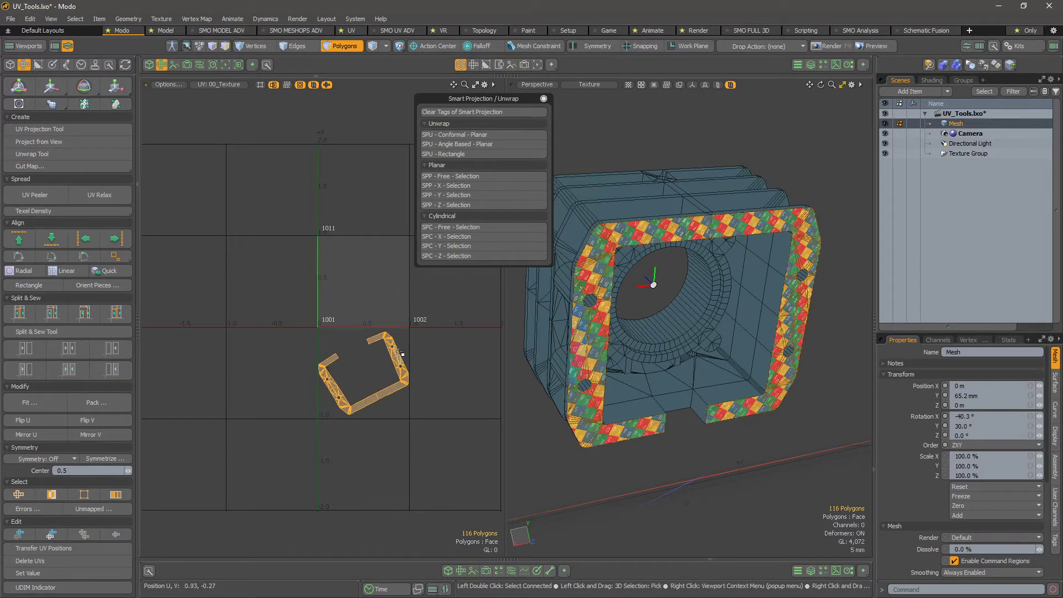
left_click(111, 196)
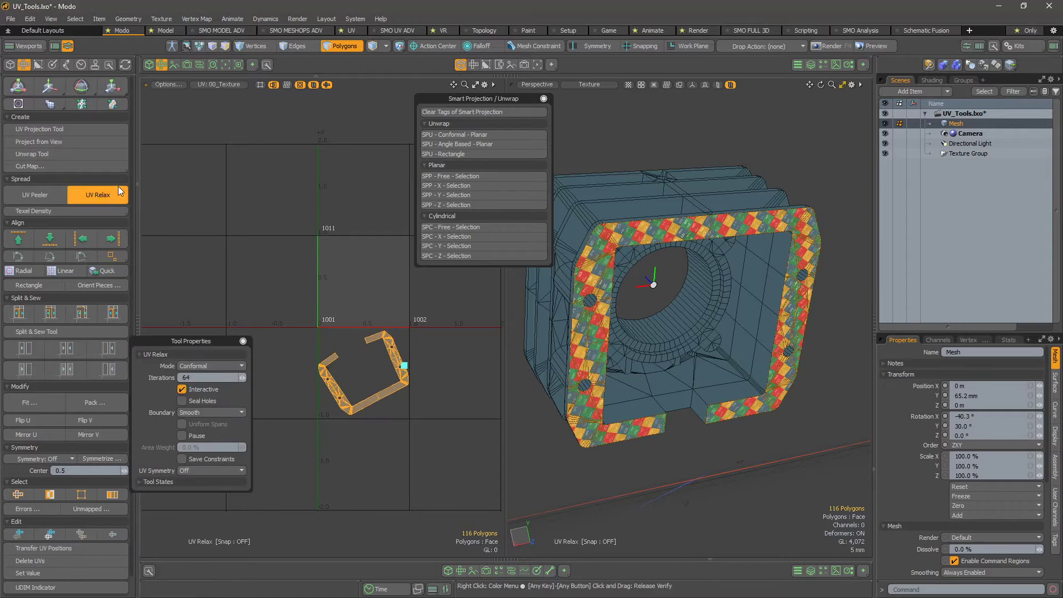
left_click(355, 312)
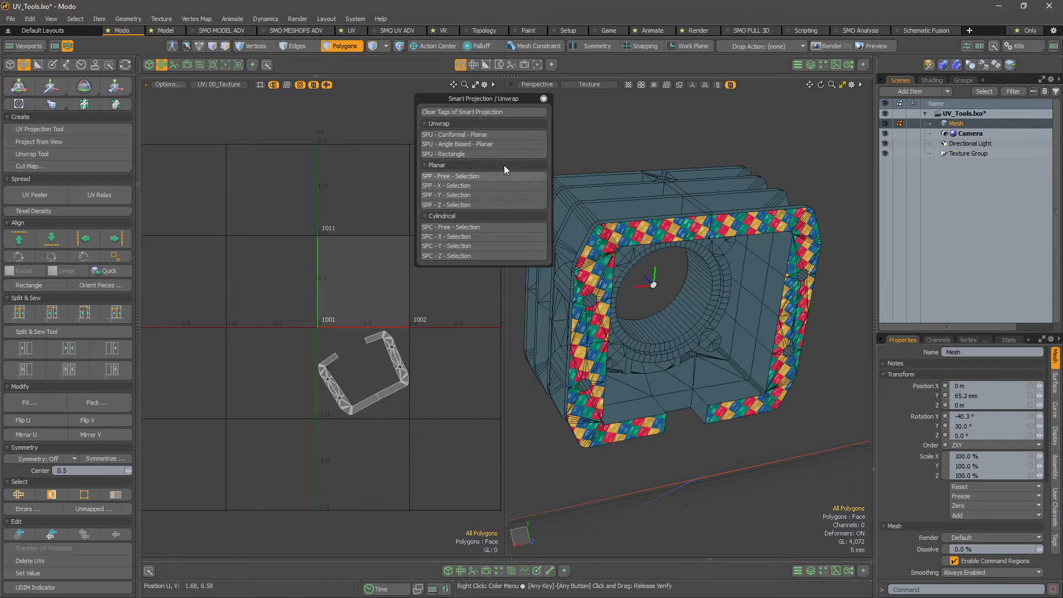
Unwrap the rim polygons with SPU - Angle Based - Planar and unhide the processed polygons
left_click(501, 143)
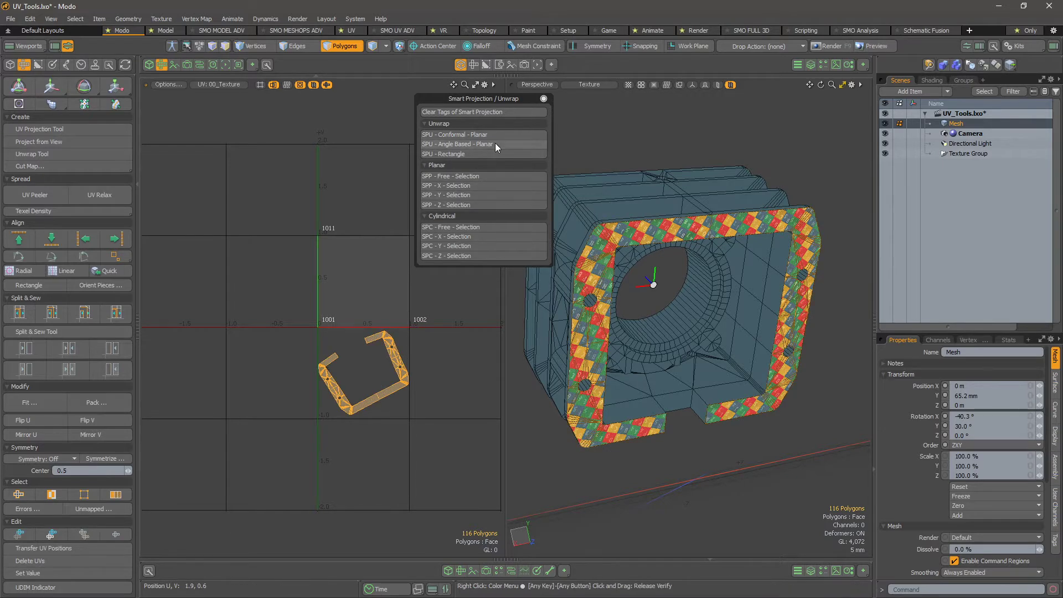
left_click(449, 351)
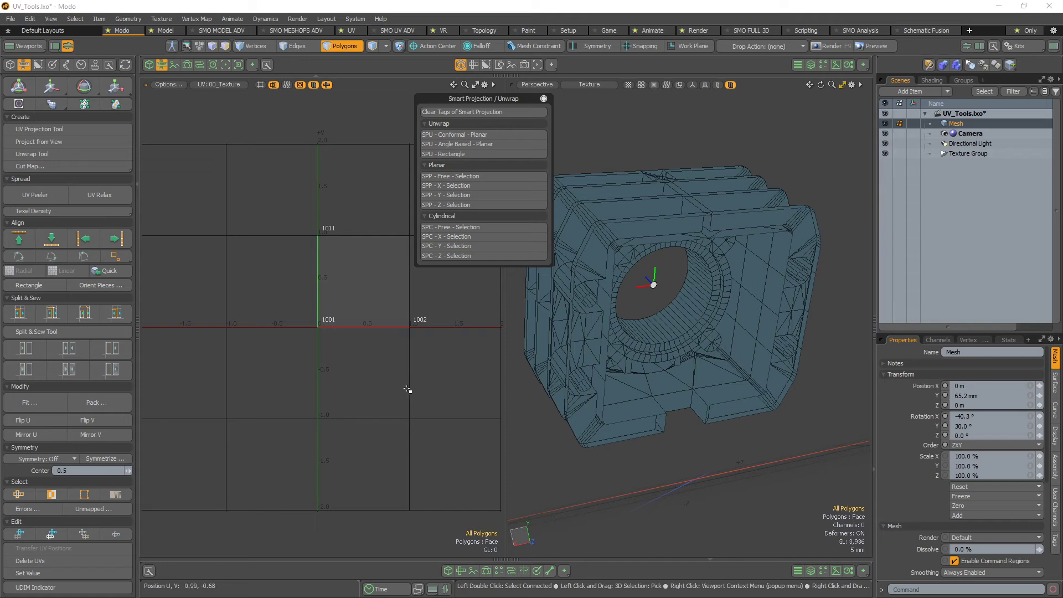
key("u")
left_click_drag(439, 379, 382, 384, "alt")
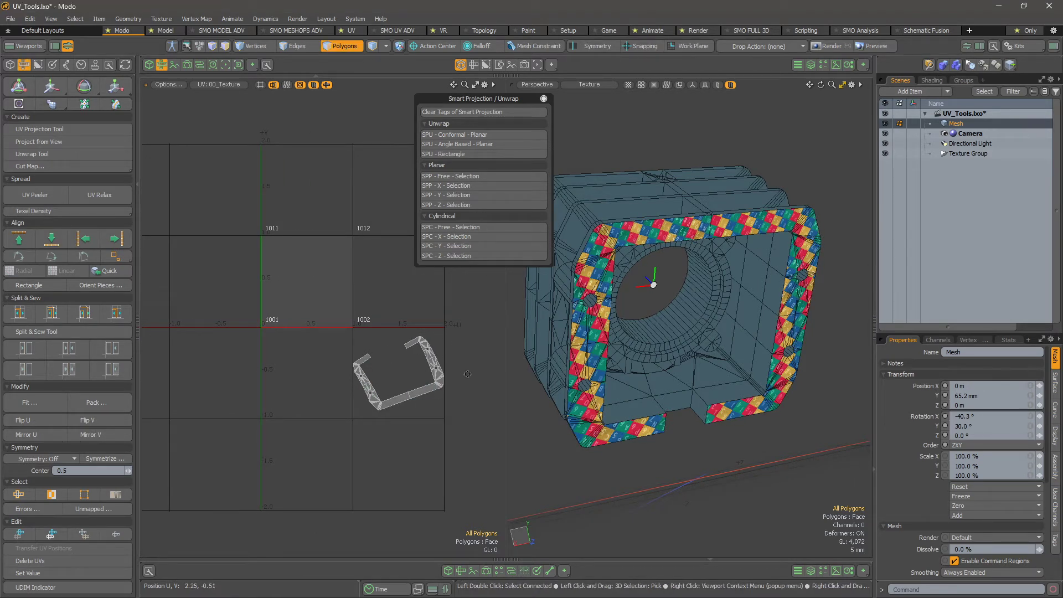
Bring up the Template B layout reference to check where Angle Based islands belong, and dismiss it
key("alt+Tab")
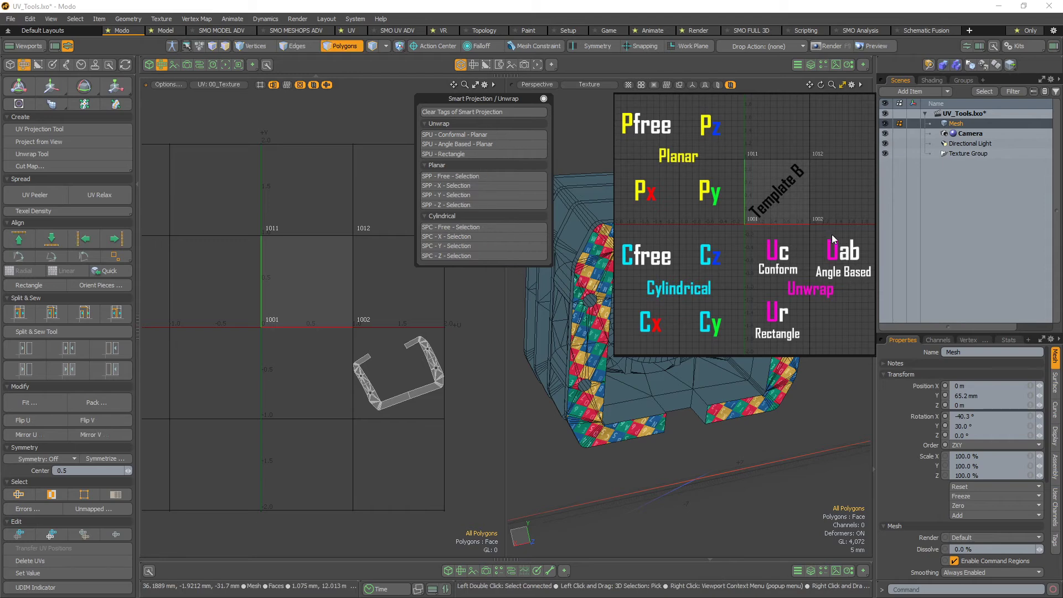
key("alt+Tab")
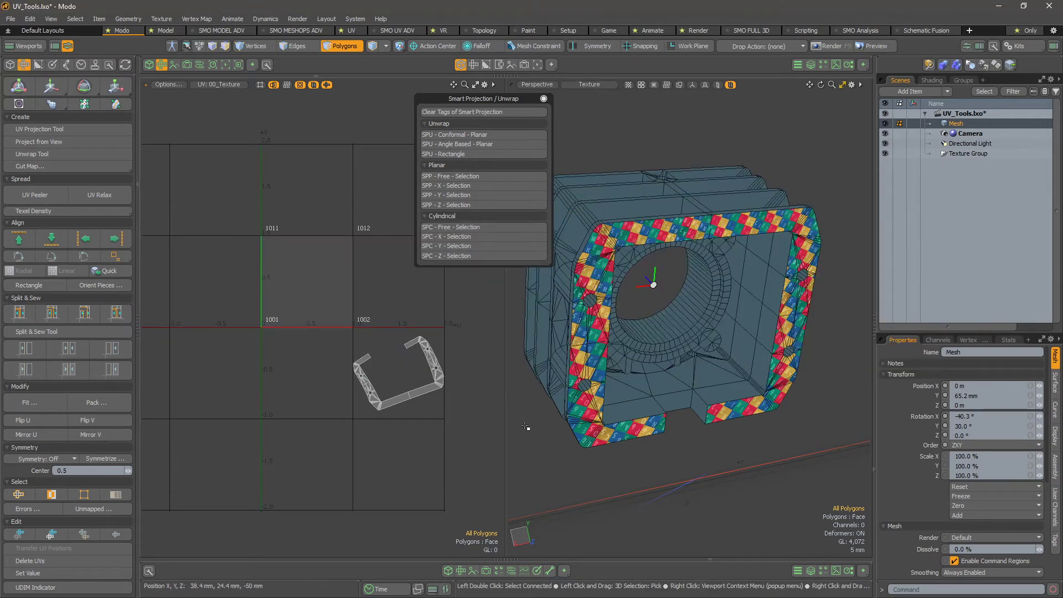
Select the angle-based rim island and try unwrapping it with the standard Unwrap Tool using the Angle Based method
double_click(431, 357)
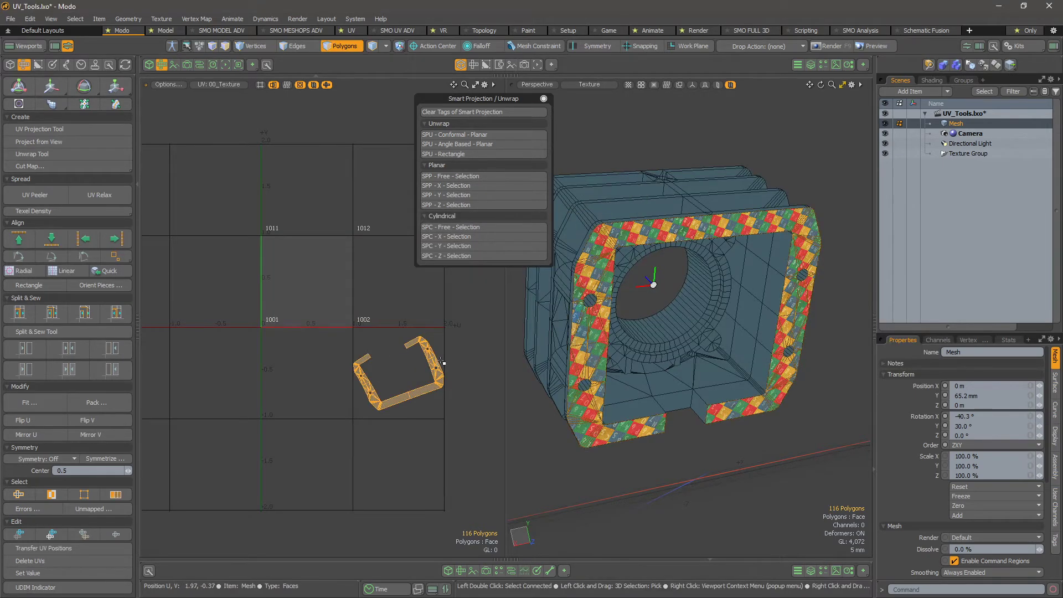
left_click(92, 153)
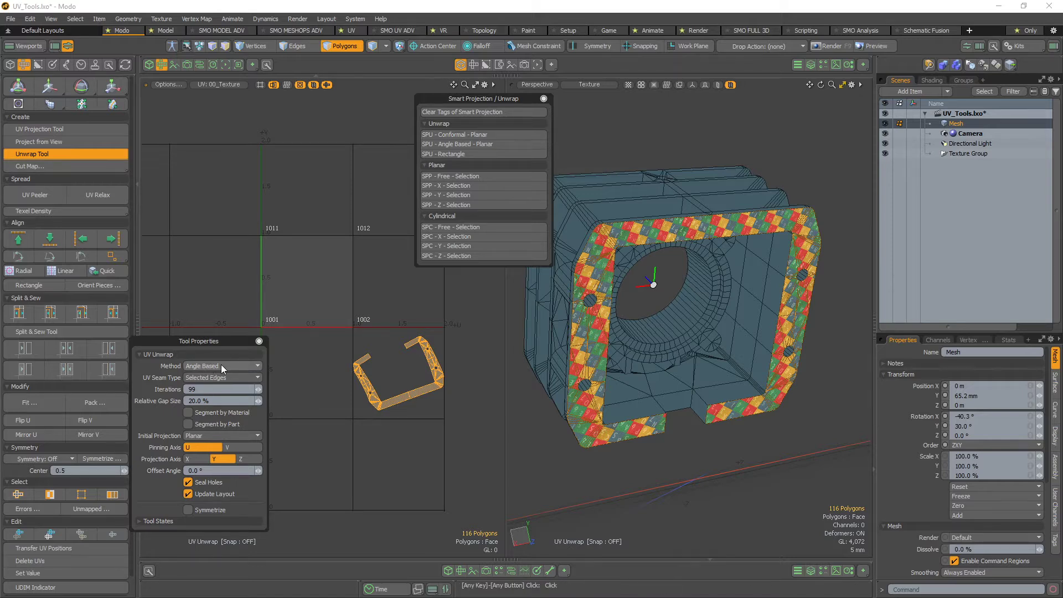
left_click(428, 348)
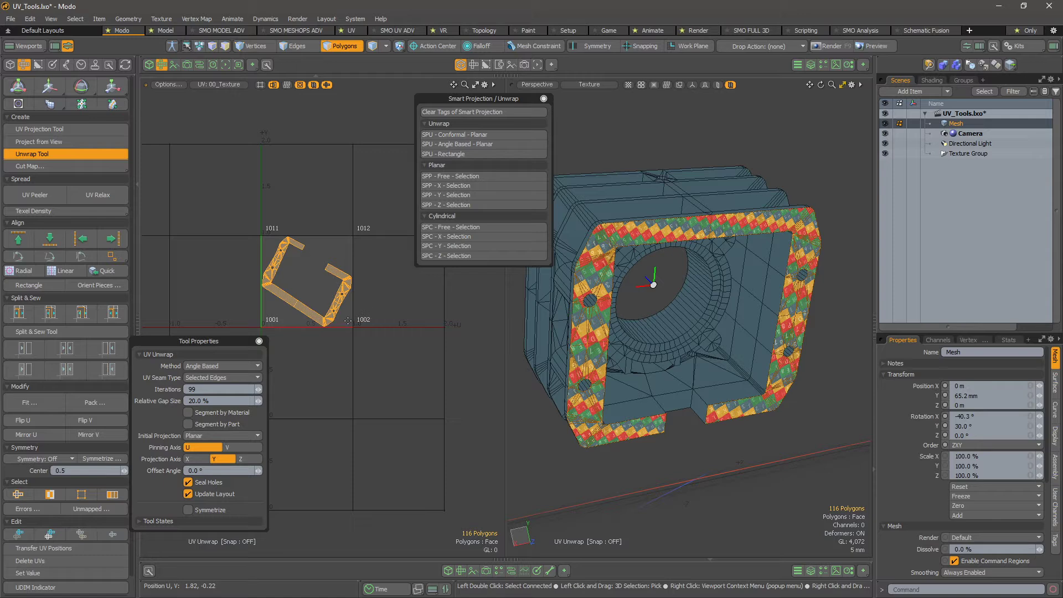
key("space")
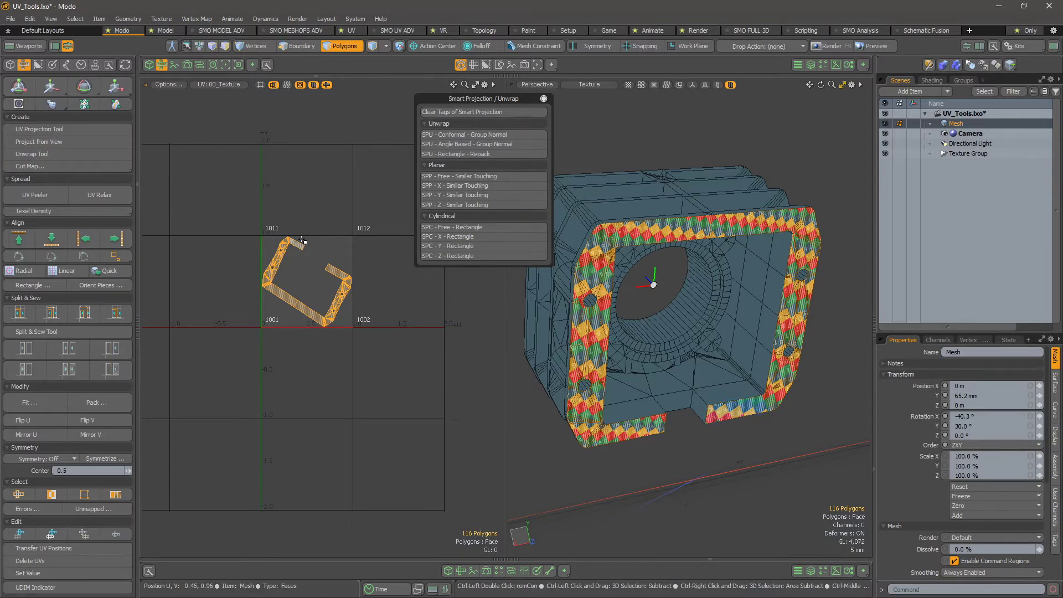
Undo the standard Angle Based unwrap of the rim island and its selection
key("ctrl+z")
key("ctrl+z")
key("ctrl+z")
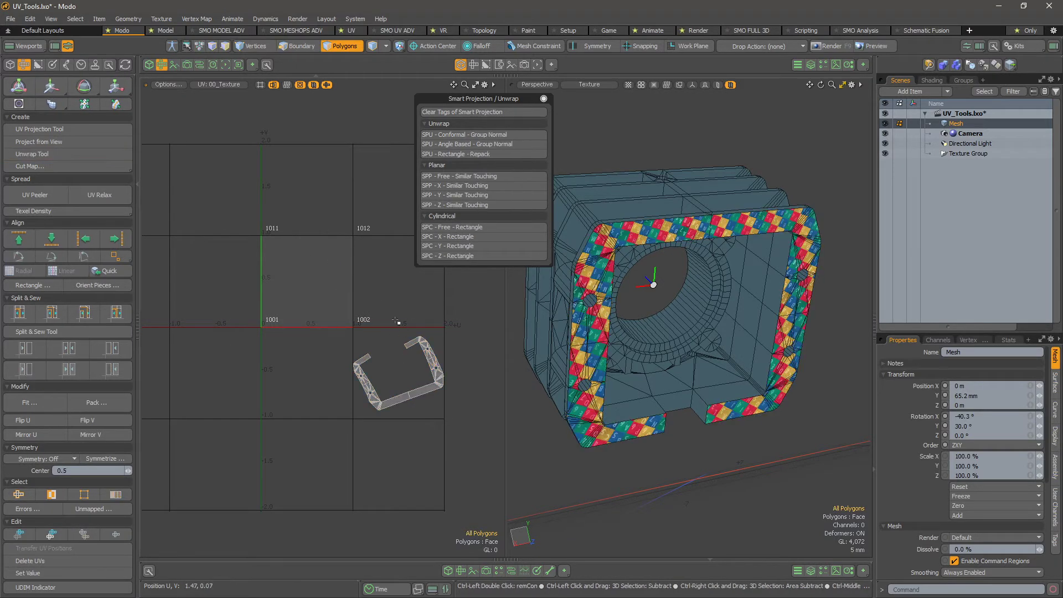
Reselect the rim island in the UV view, then examine the SPU - Conformal - Planar options and the textured rim in perspective
double_click(428, 357)
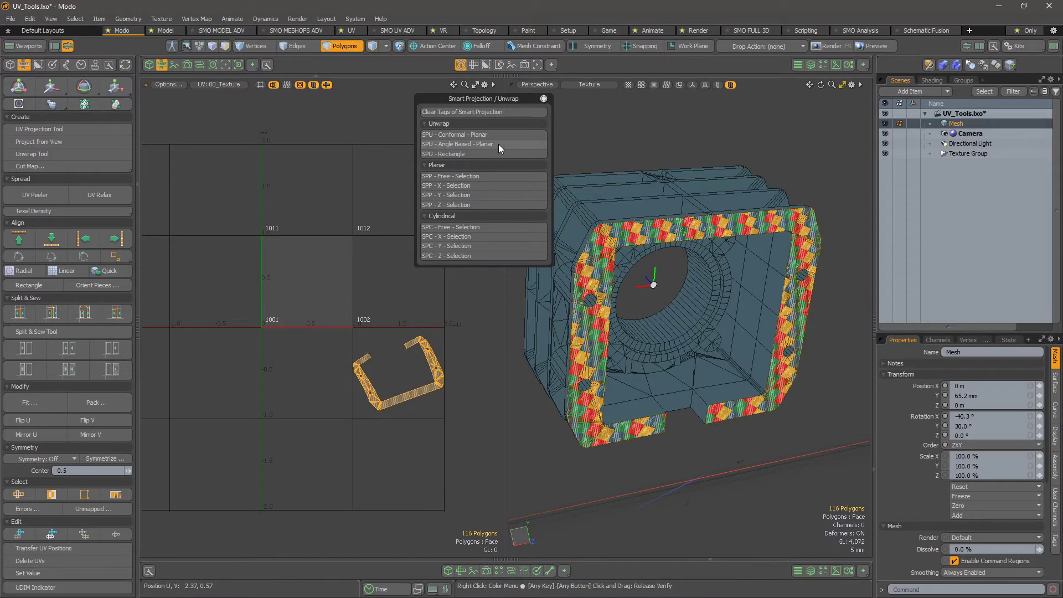
key("ctrl")
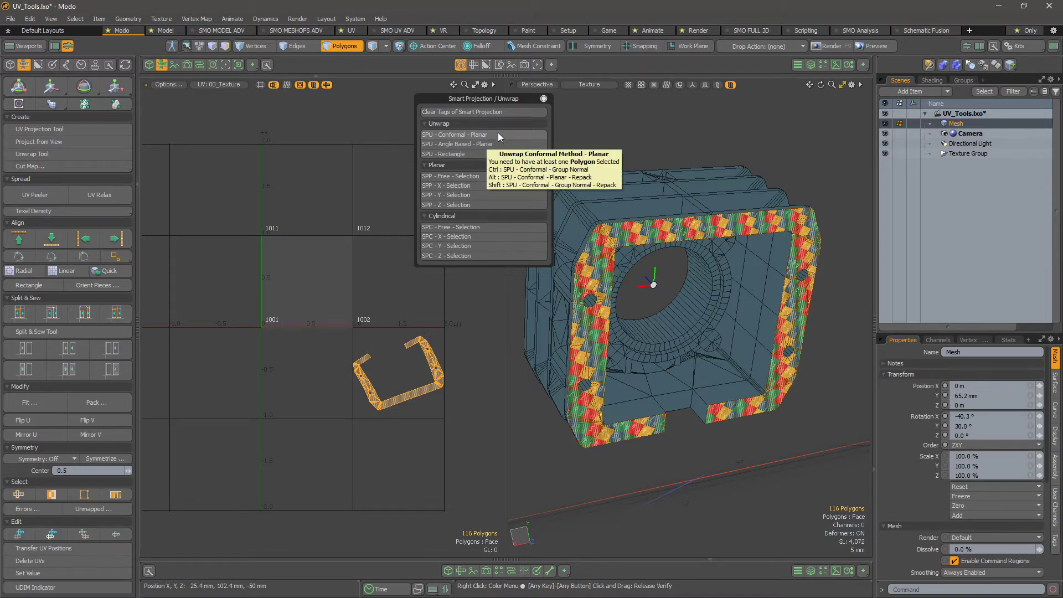
left_click_drag(514, 98, 523, 97)
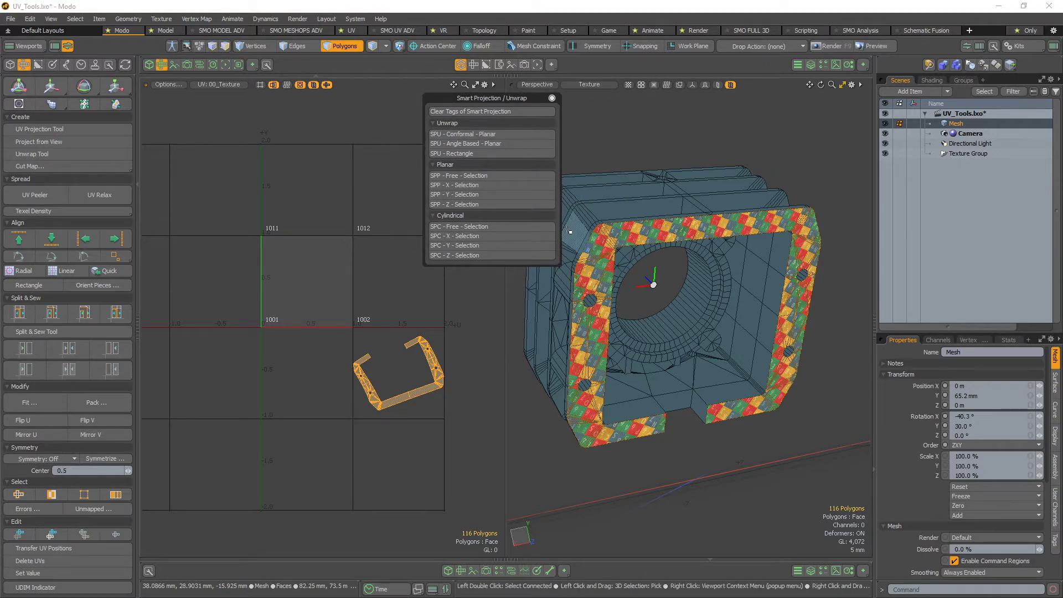
left_click_drag(569, 232, 741, 227, "alt")
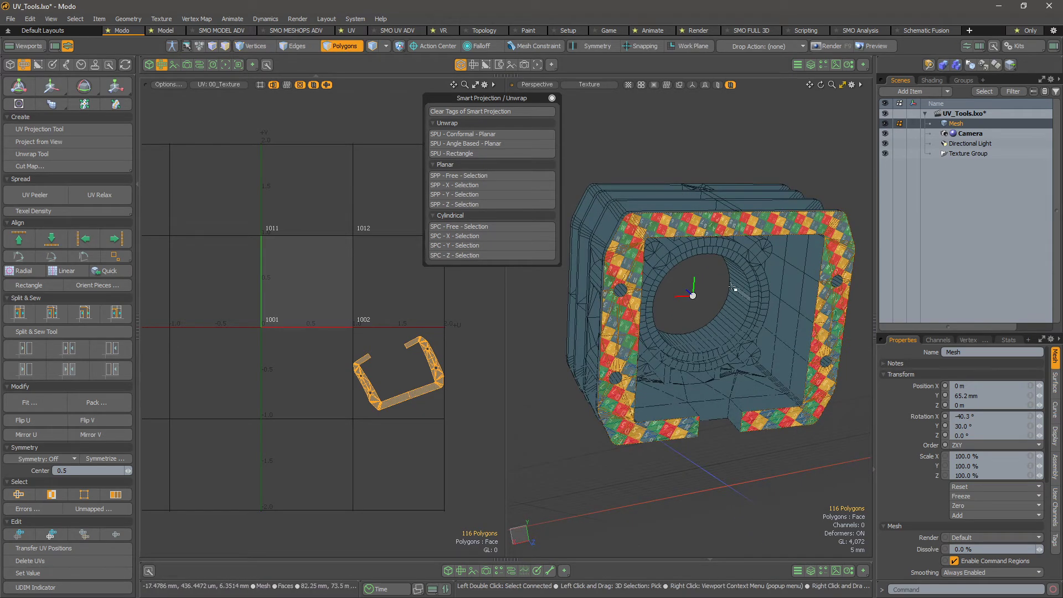
left_click_drag(731, 287, 662, 370, "alt")
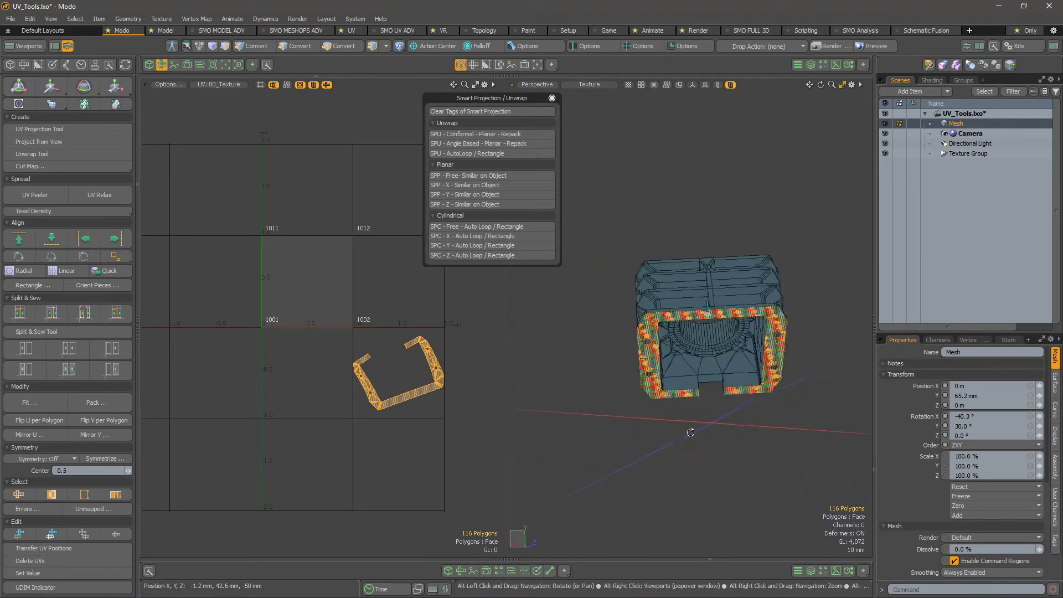
Select one upper rim polygon in perspective and extend the selection to the flat rim face with Similar by 2°
scroll(697, 323, "up", 3)
left_click_drag(759, 439, 744, 407, "alt")
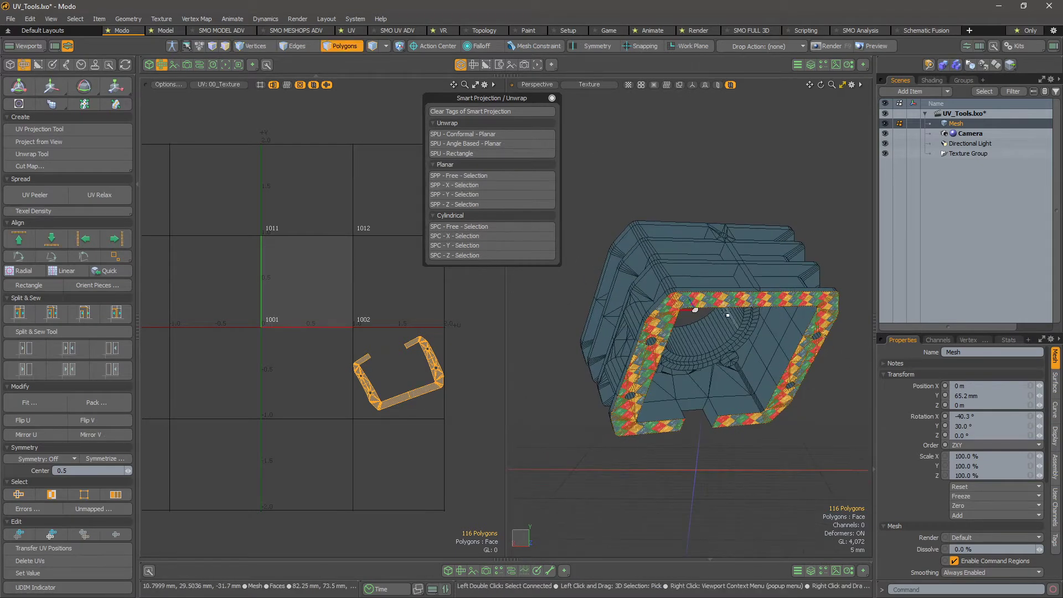
left_click_drag(673, 327, 759, 299, "alt")
left_click(687, 279)
scroll(762, 312, "up", 2)
scroll(759, 284, "down", 2)
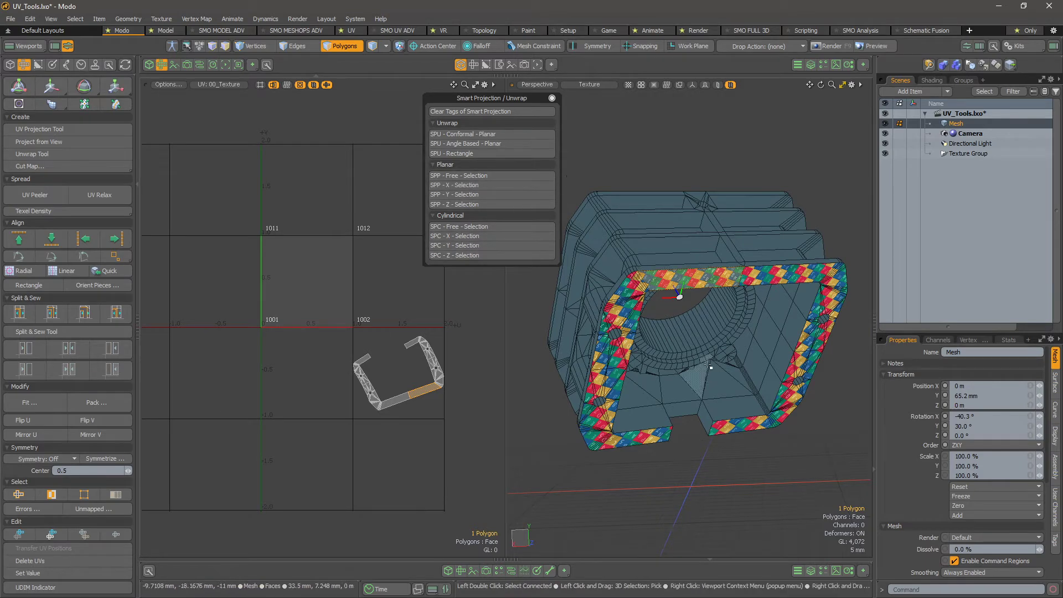
left_click_drag(709, 366, 668, 324, "alt")
key("alt")
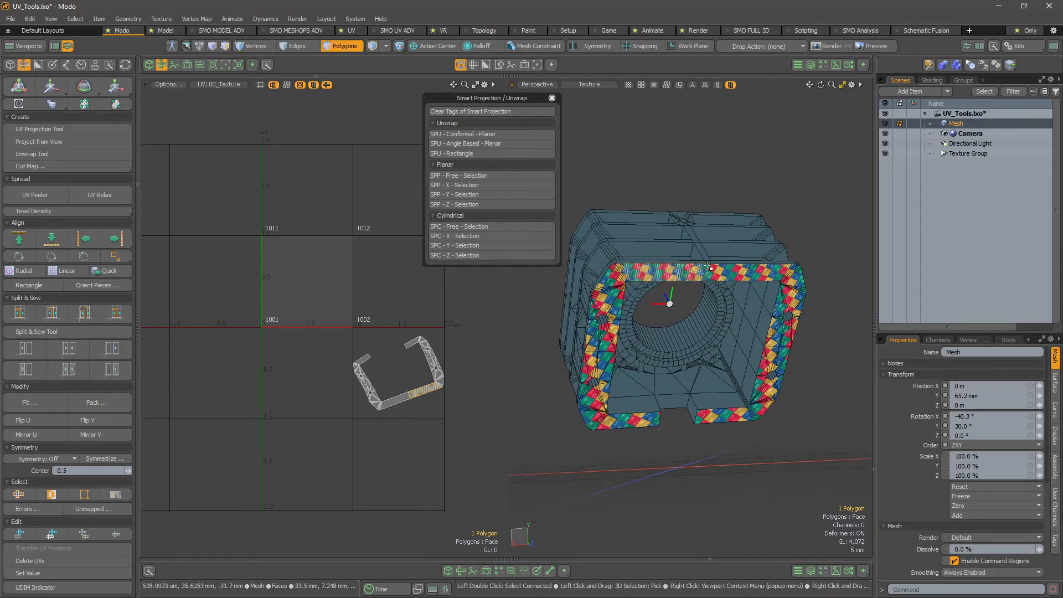
key("ctrl")
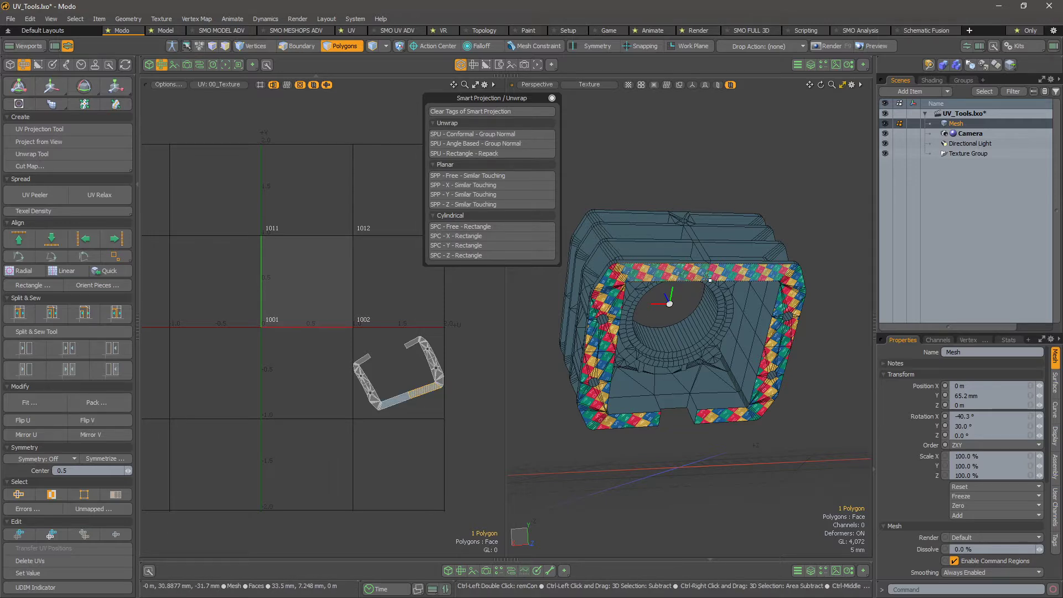
key("ctrl+space")
left_click(732, 294)
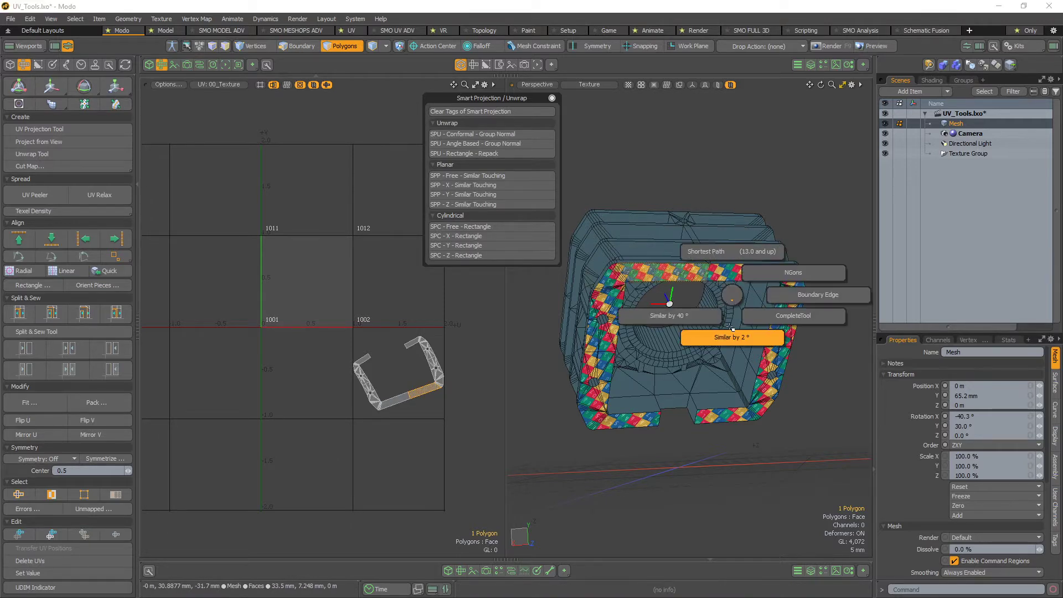
left_click(730, 340)
key("alt")
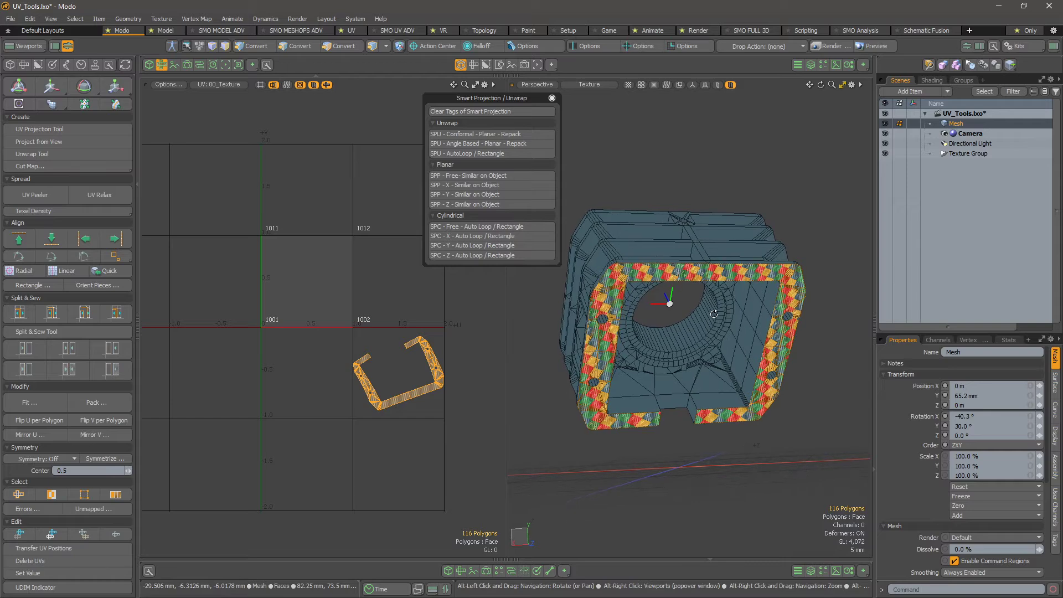
left_click_drag(694, 289, 688, 278, "alt")
Clear the 00_Texture UV map for one upper rim polygon and for the rest of the mesh
left_click(731, 274)
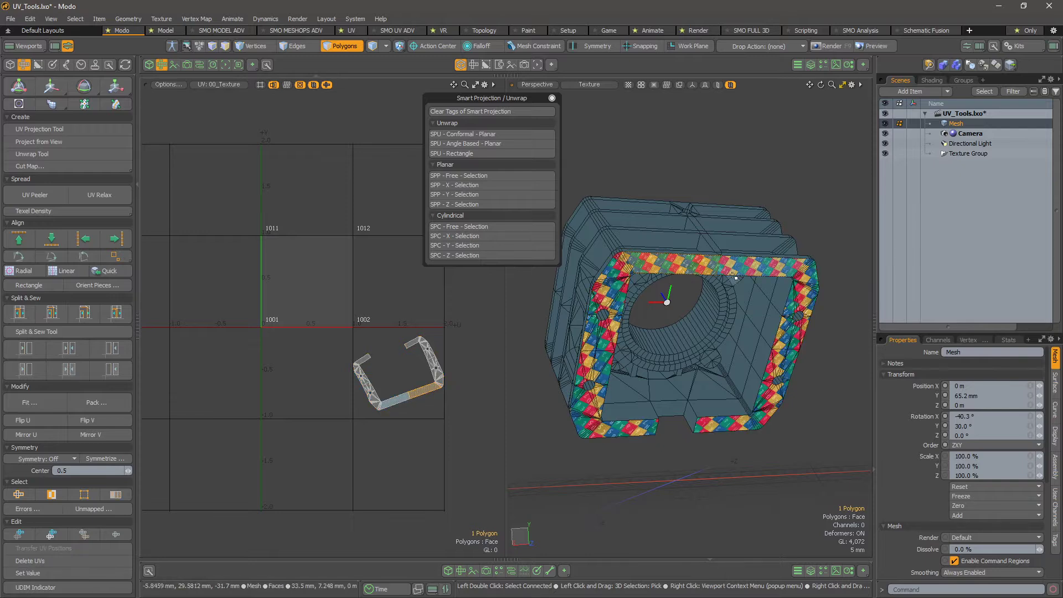
left_click(976, 340)
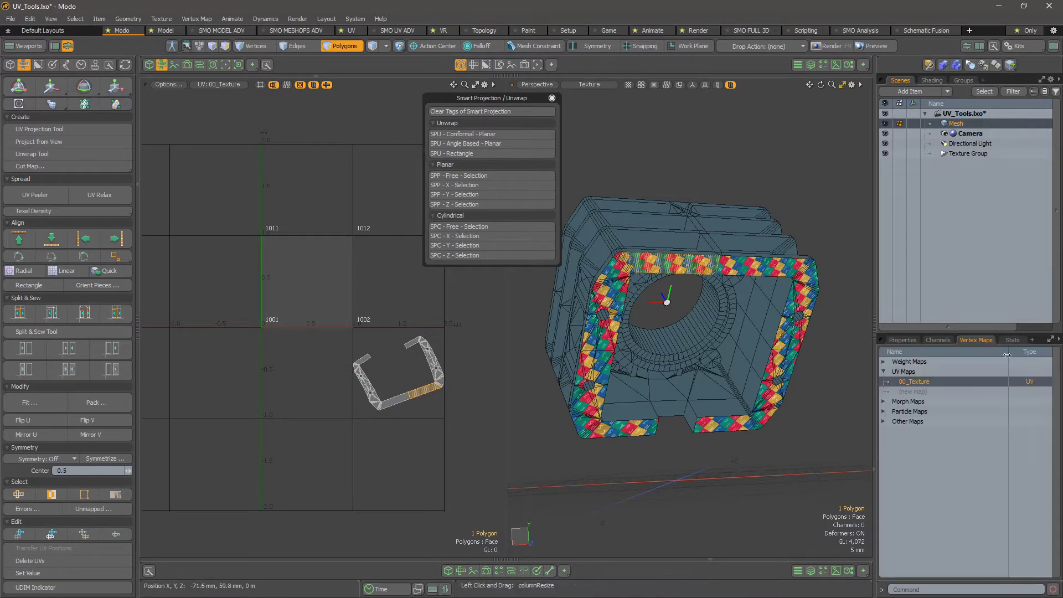
right_click(948, 379)
left_click(953, 437)
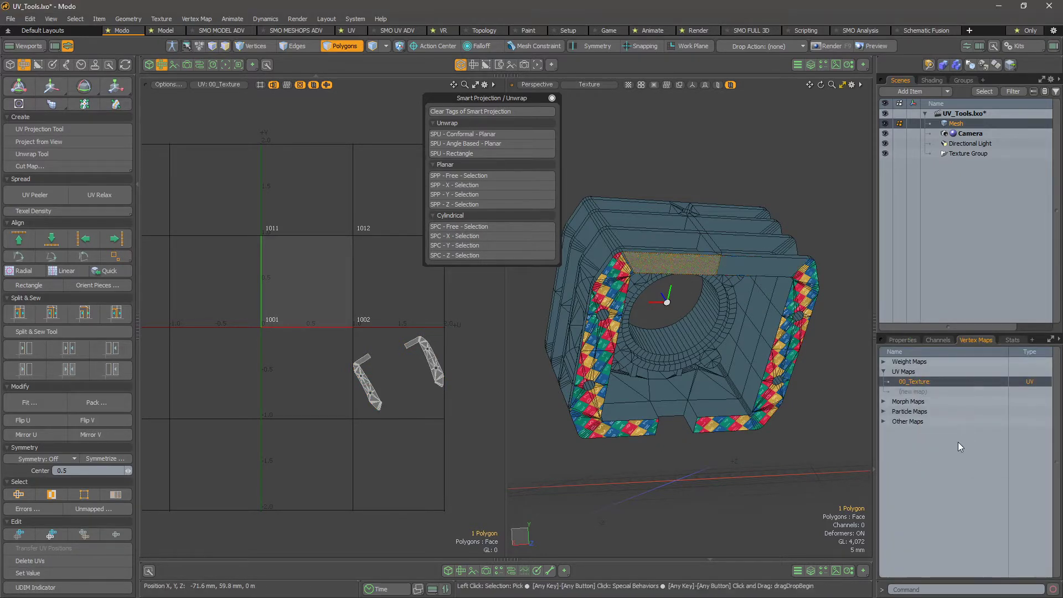
right_click(938, 382)
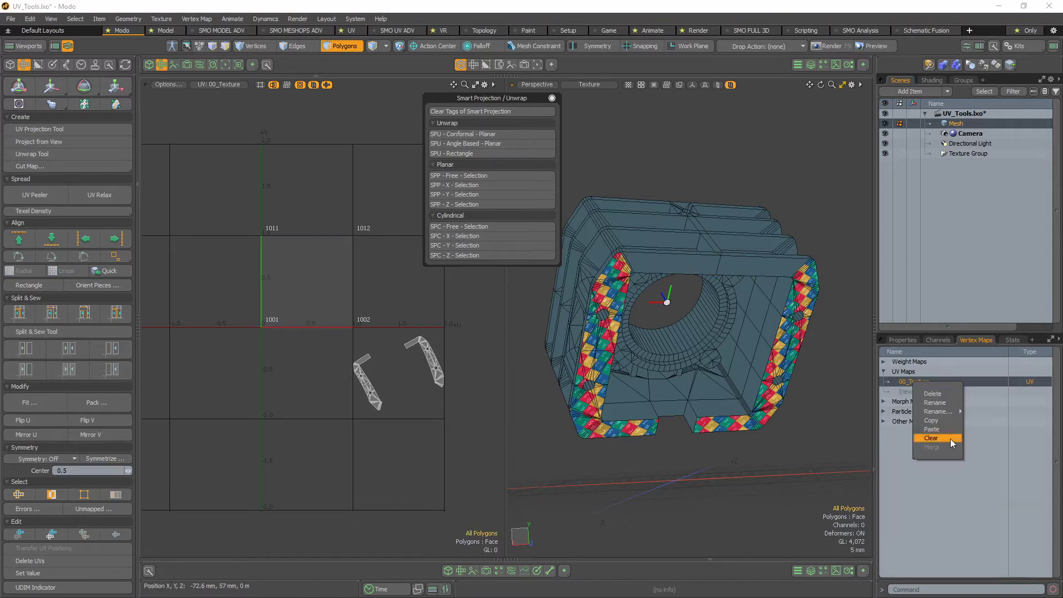
left_click(945, 440)
Select the matching upper rim polygon on each of the mesh's four parallel ribs
left_click_drag(798, 250, 782, 269, "alt")
left_click_drag(677, 313, 692, 310, "alt+shift")
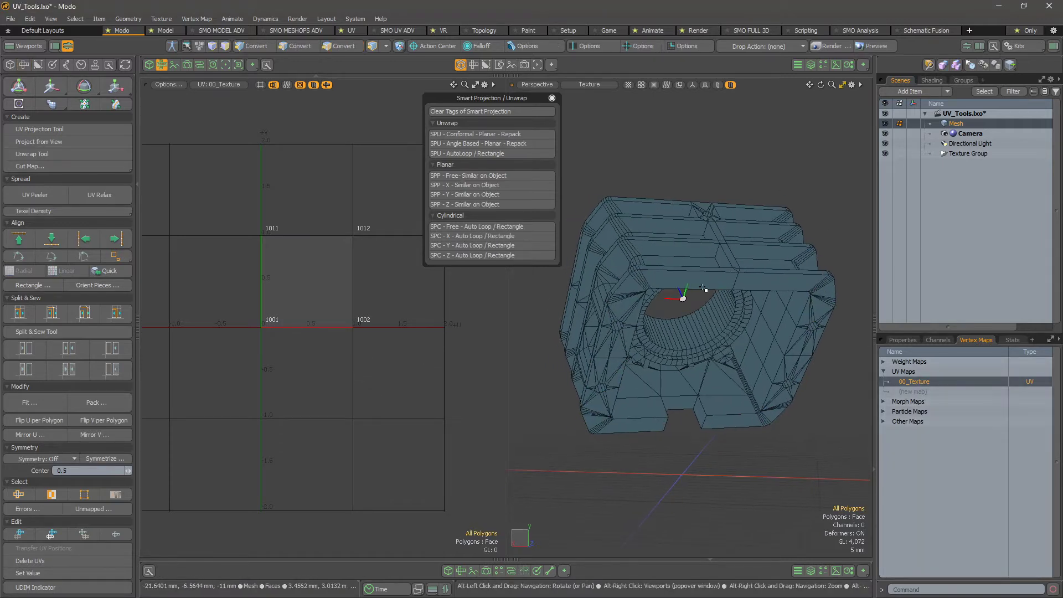
left_click(707, 278)
left_click(700, 249, "shift")
left_click_drag(777, 337, 794, 318, "alt")
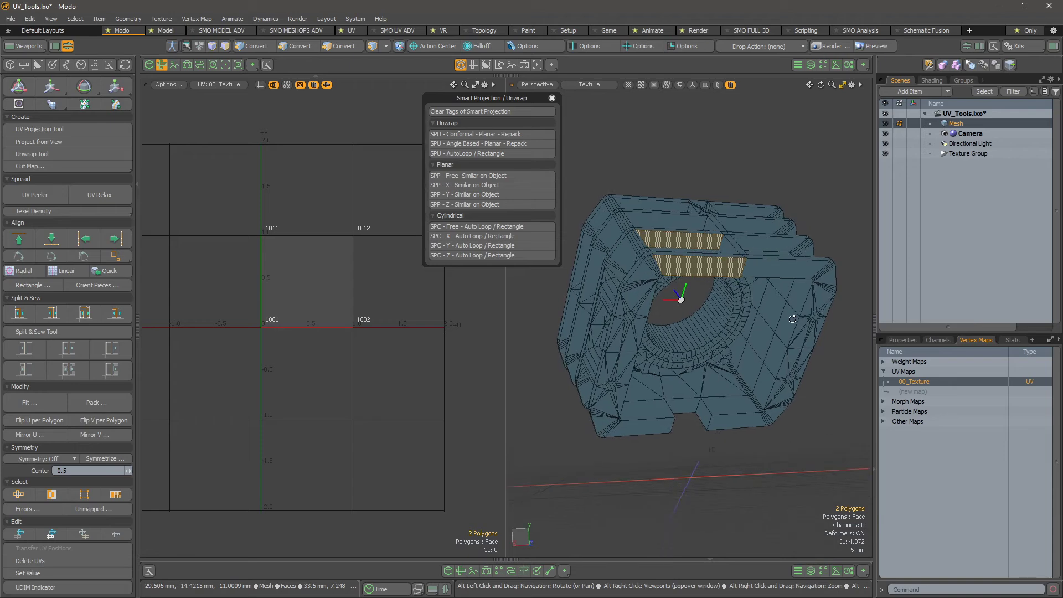
left_click_drag(671, 205, 671, 364, "alt")
left_click_drag(690, 329, 670, 355, "alt")
left_click(695, 293, "shift")
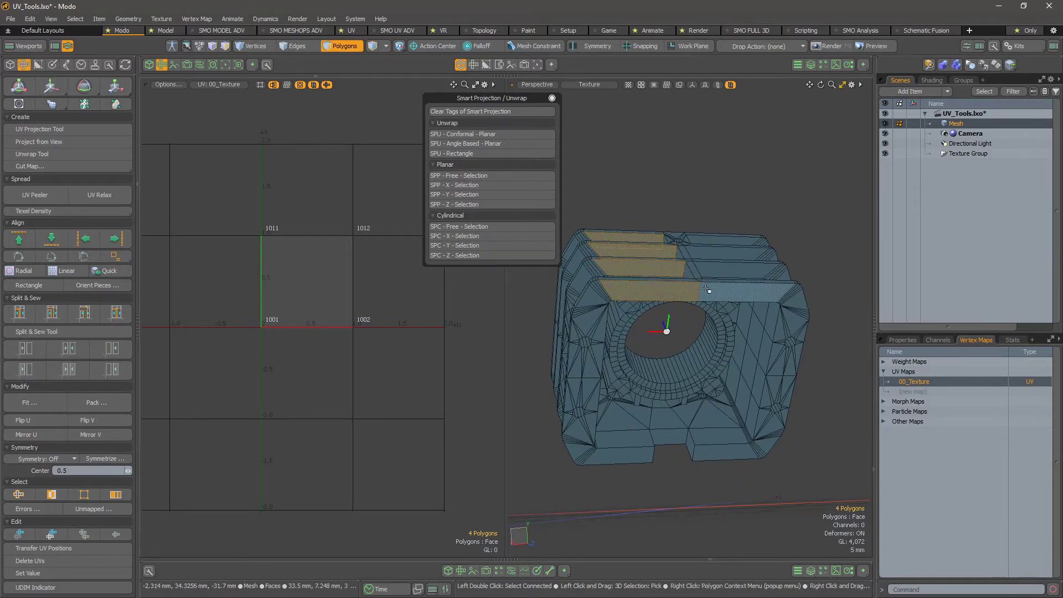
mouse_move(699, 292)
left_mouse_down("alt")
mouse_move(622, 368)
mouse_move(674, 375)
mouse_move(697, 299)
left_mouse_up("alt")
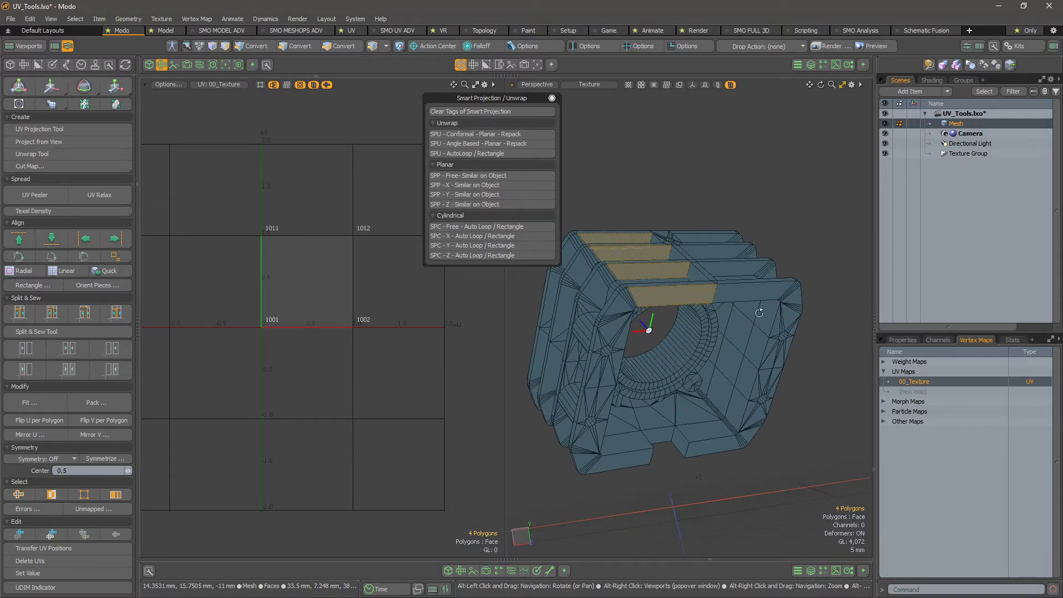
left_click_drag(759, 312, 739, 300, "alt")
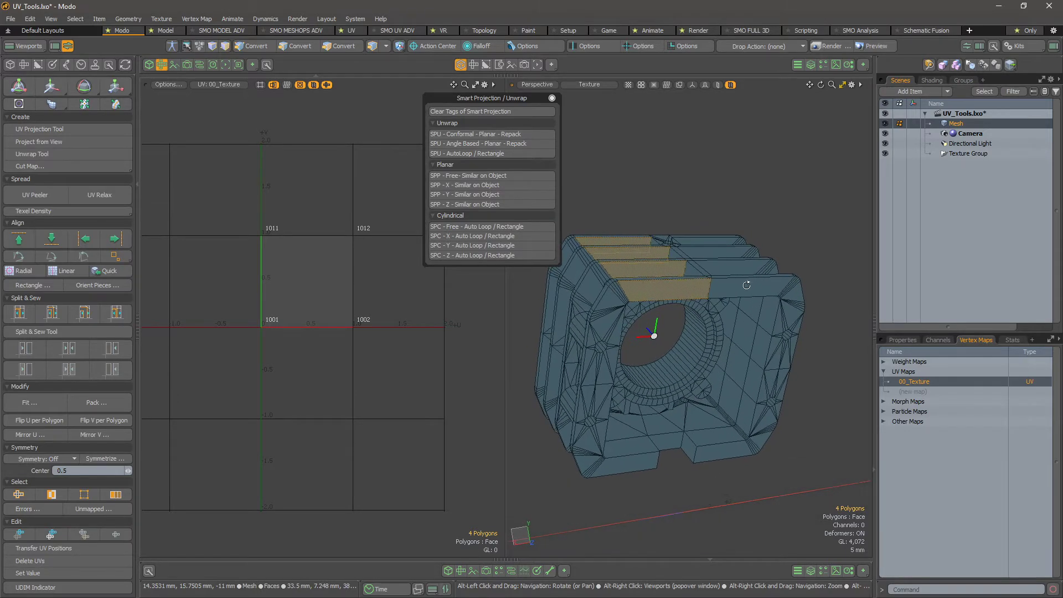
Select only the front rib's upper rim polygon and collapse the Cylindrical and Unwrap groups of the Smart Projection palette
left_click(704, 290)
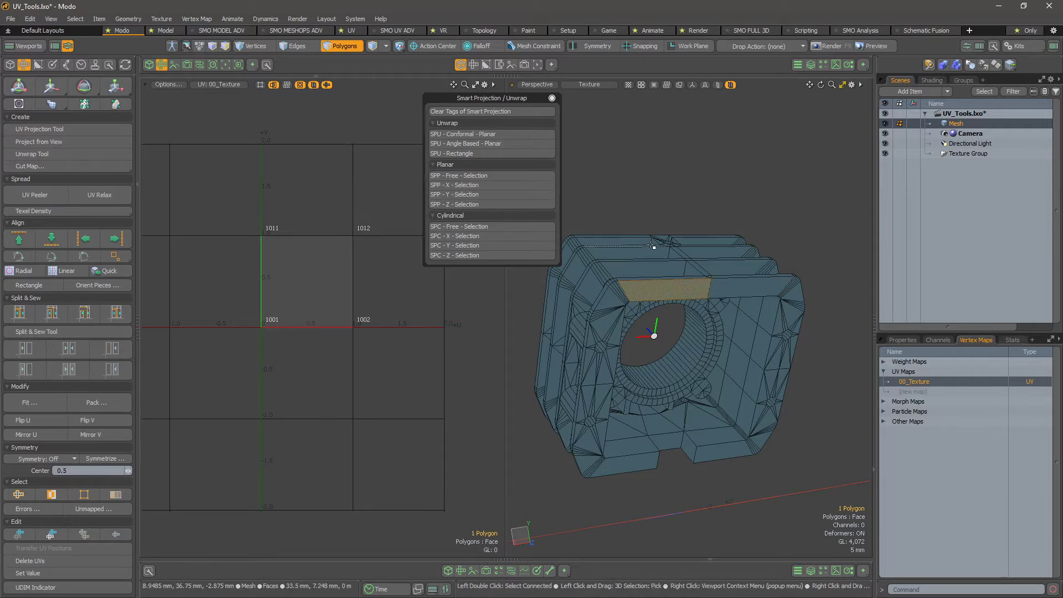
left_click(499, 215)
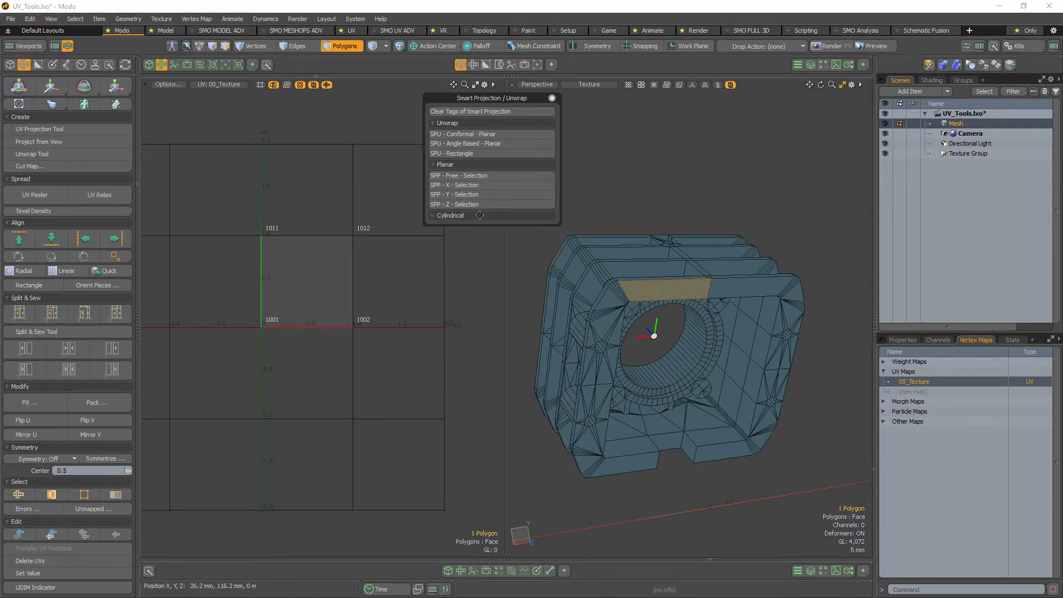
left_click(499, 123)
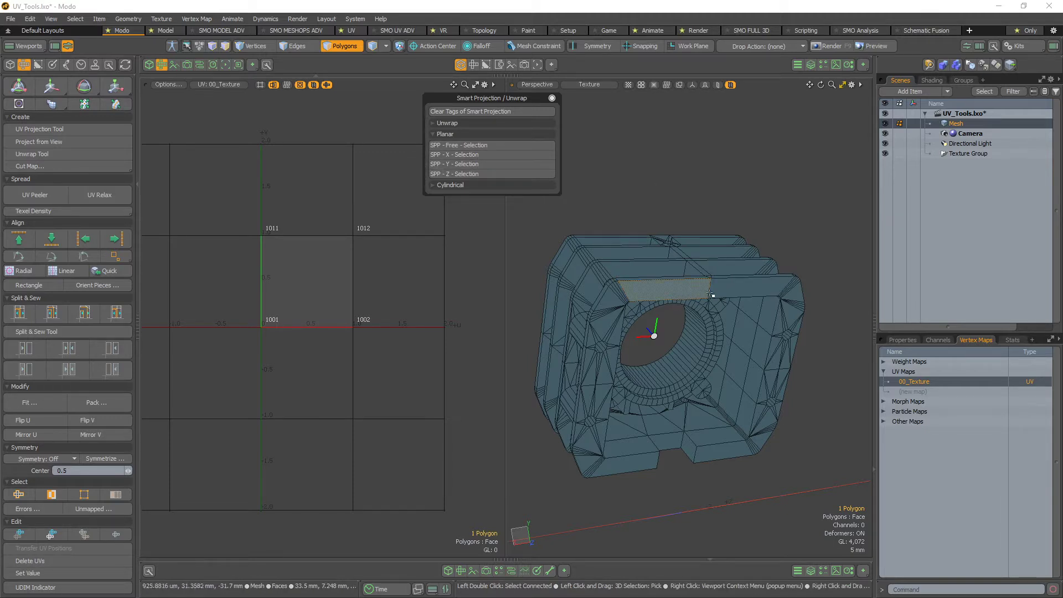
key("alt")
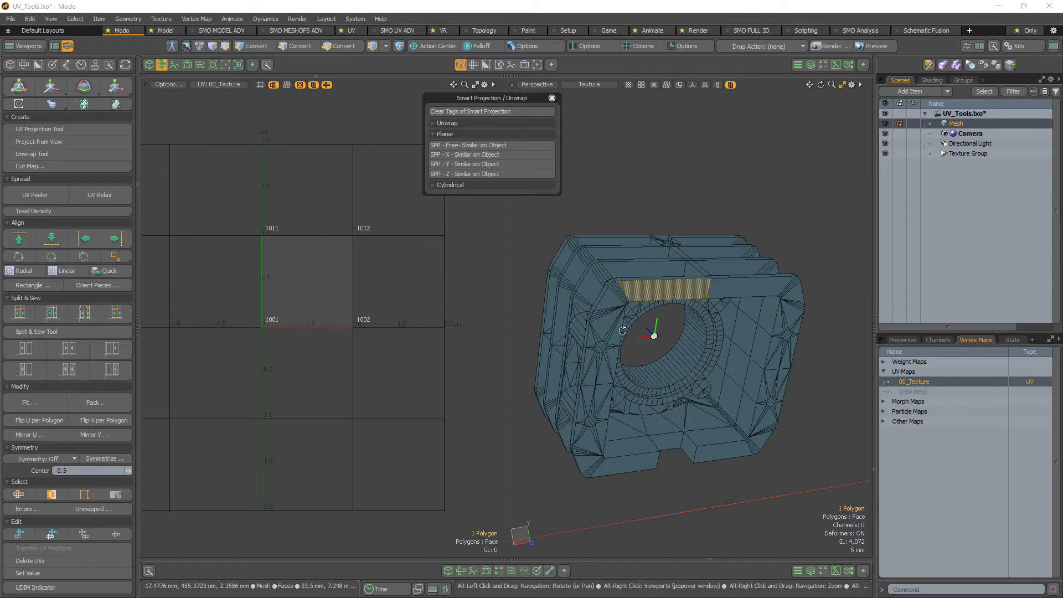
left_click_drag(623, 330, 795, 359, "alt")
left_click_drag(774, 321, 612, 279, "alt")
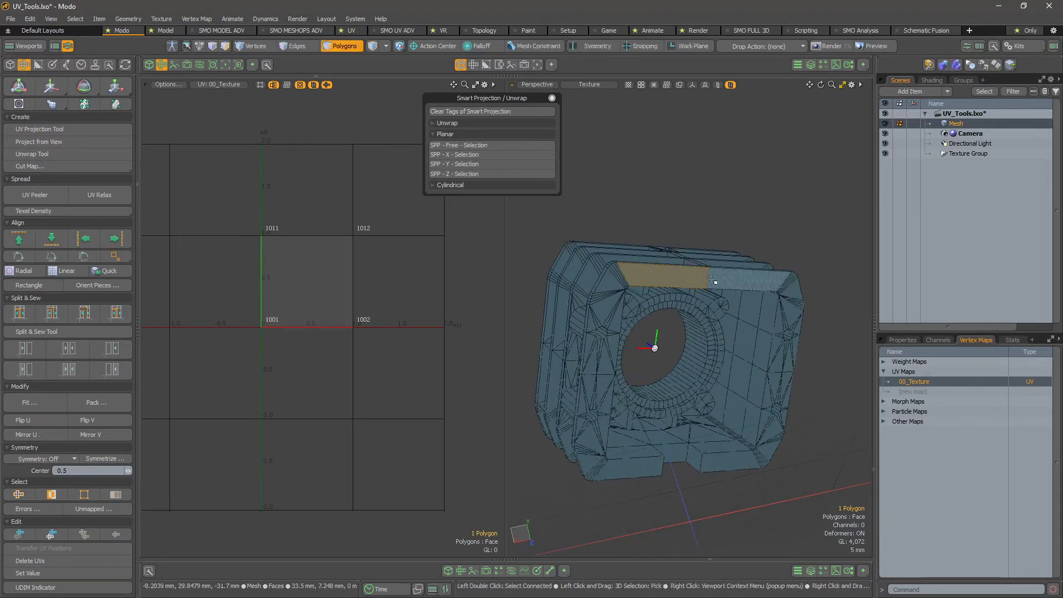
left_click_drag(714, 283, 701, 304, "alt")
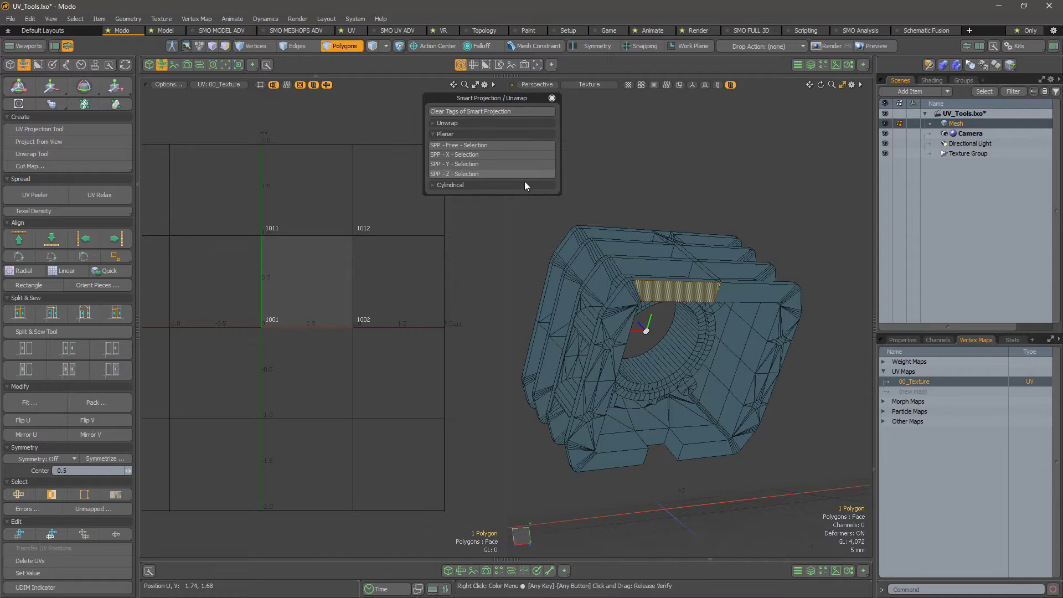
Project the selected rim polygon with SPP - Z - Selection, and select its UV island to check it against Template B
left_click(478, 173)
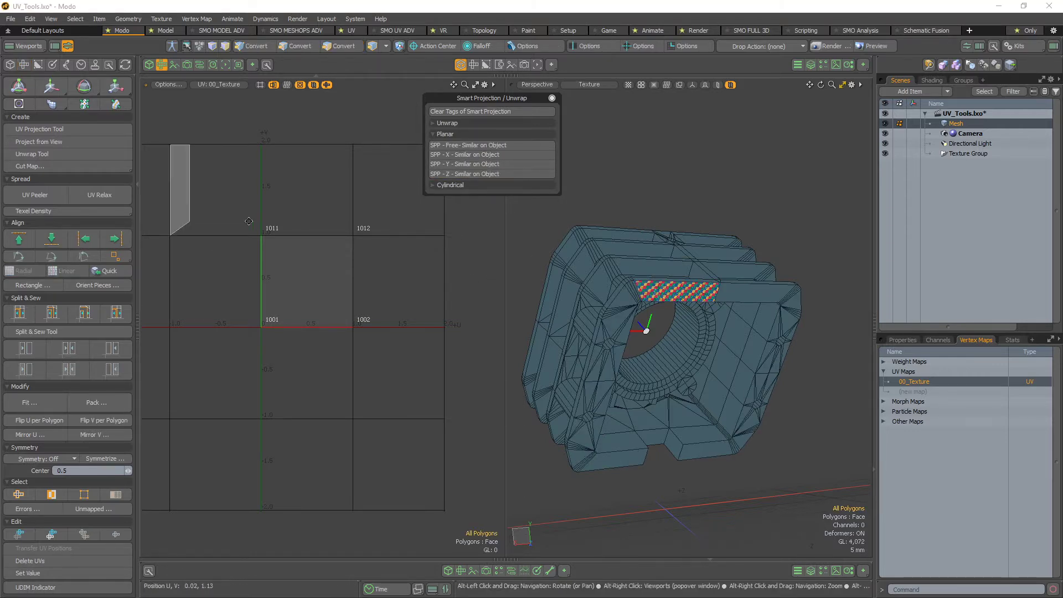
left_click_drag(249, 218, 306, 225, "alt")
left_click_drag(306, 225, 287, 224, "ctrl+alt")
left_click(248, 185)
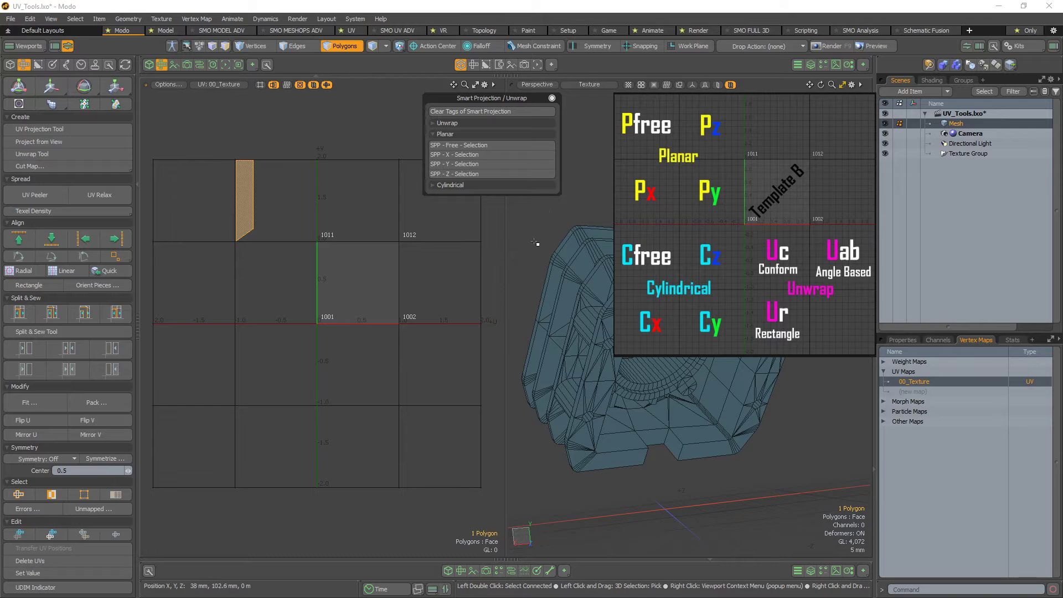
left_click_drag(535, 242, 530, 241, "alt")
left_click_drag(725, 320, 768, 287, "alt")
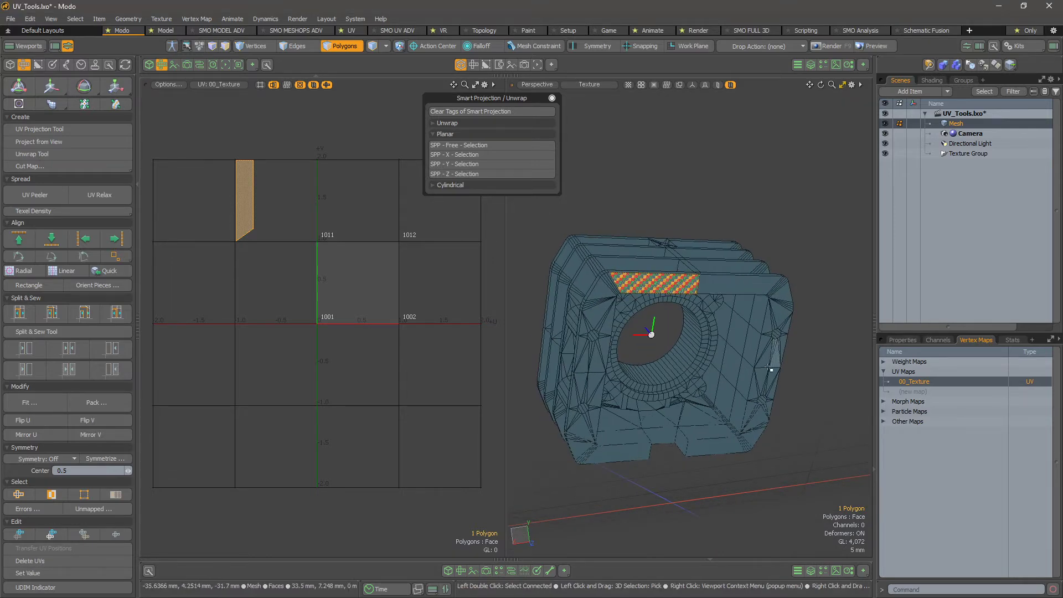
Select the front rim's lower polygons between the notch and the corner, and project them with SPP - Z - Selection
mouse_move(771, 368)
left_mouse_down("alt")
mouse_move(739, 379)
mouse_move(776, 387)
left_mouse_up("alt")
left_click(722, 476, "shift")
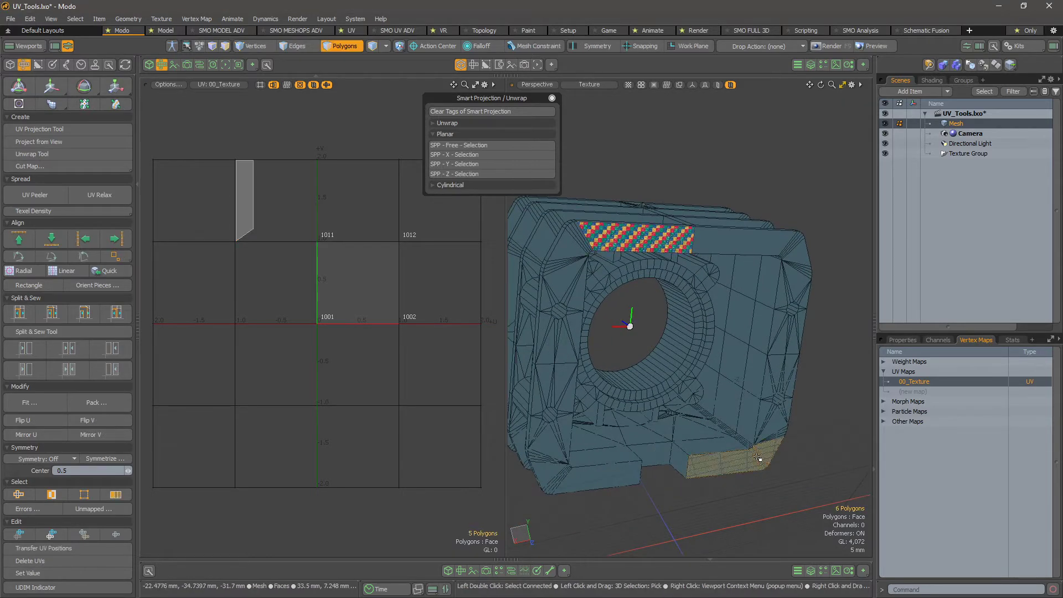
left_click(489, 175)
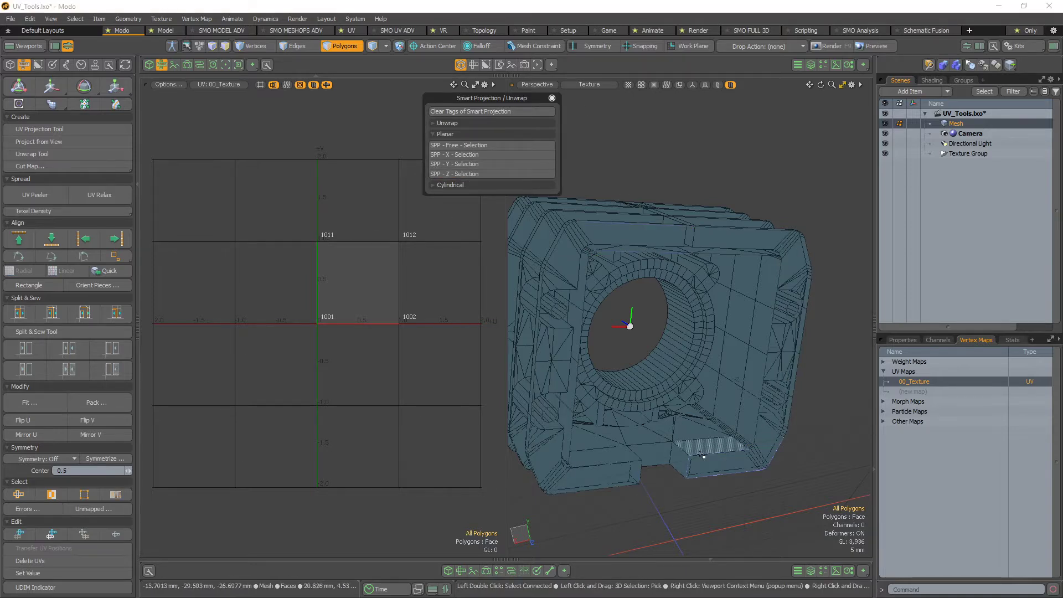
key("u")
scroll(255, 200, "up", 2)
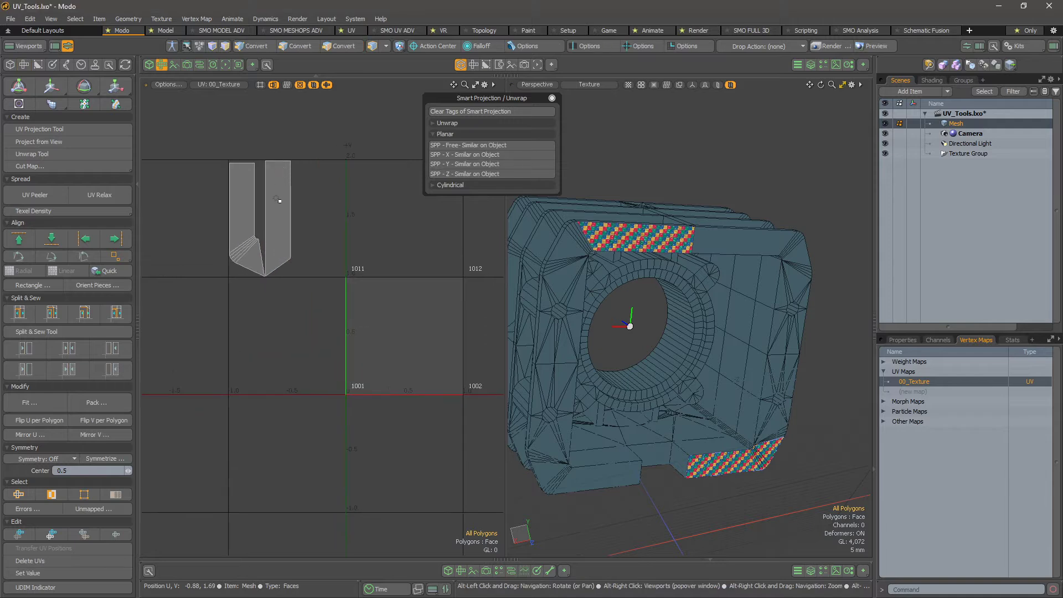
Select the projected Z islands in the UV view to compare their placement, and clear the selection
left_click(291, 219)
scroll(260, 202, "up", 1)
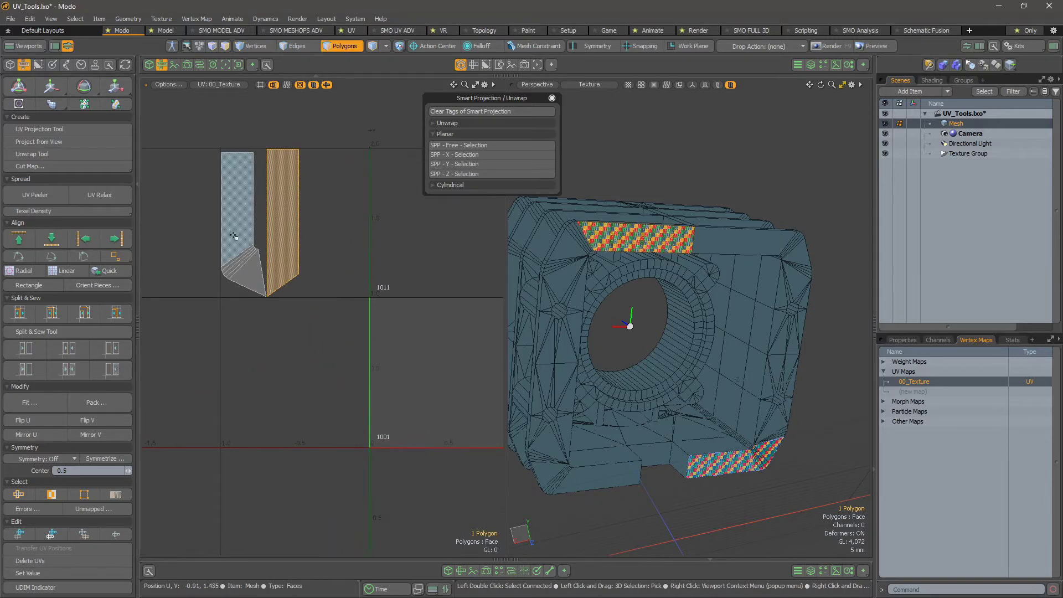
double_click(269, 286)
left_click(292, 260)
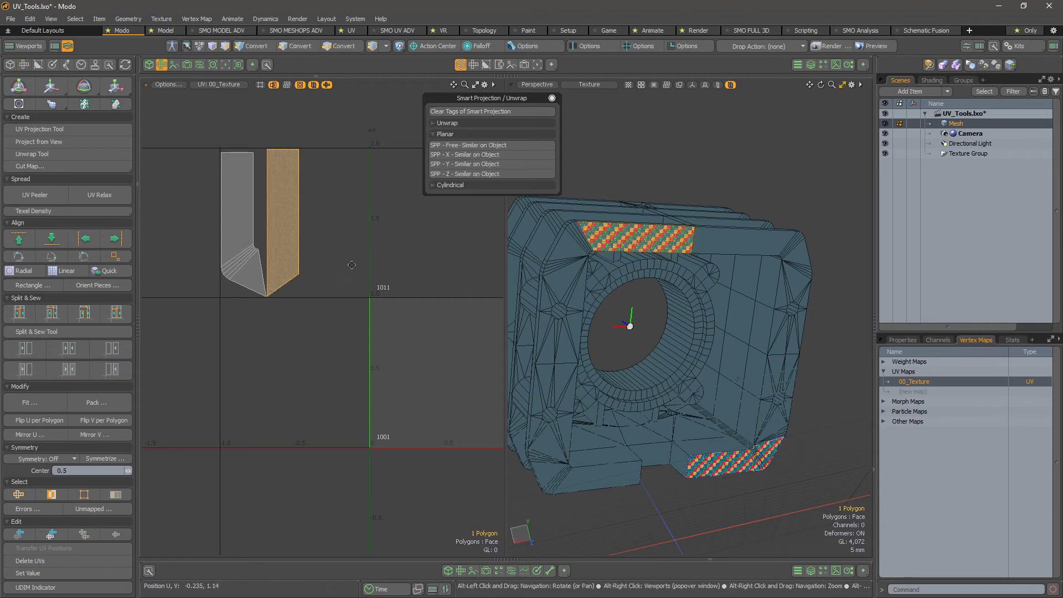
scroll(351, 263, "down", 2)
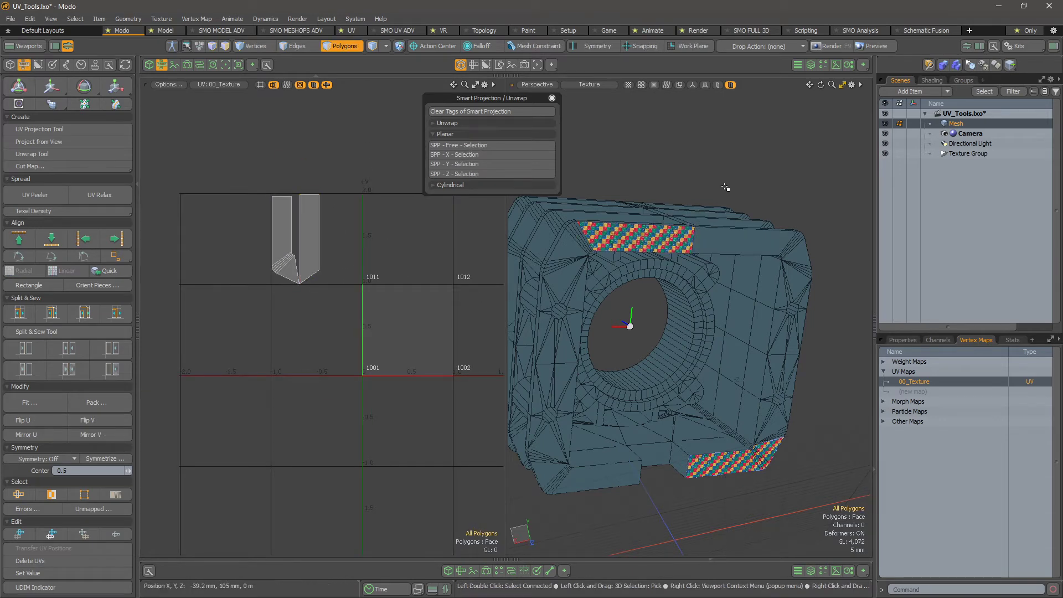
Undo both Z planar projections back to the selection of the front rib's upper rim polygon
key("ctrl+z")
key("ctrl+z")
key("ctrl+z")
key("ctrl+z")
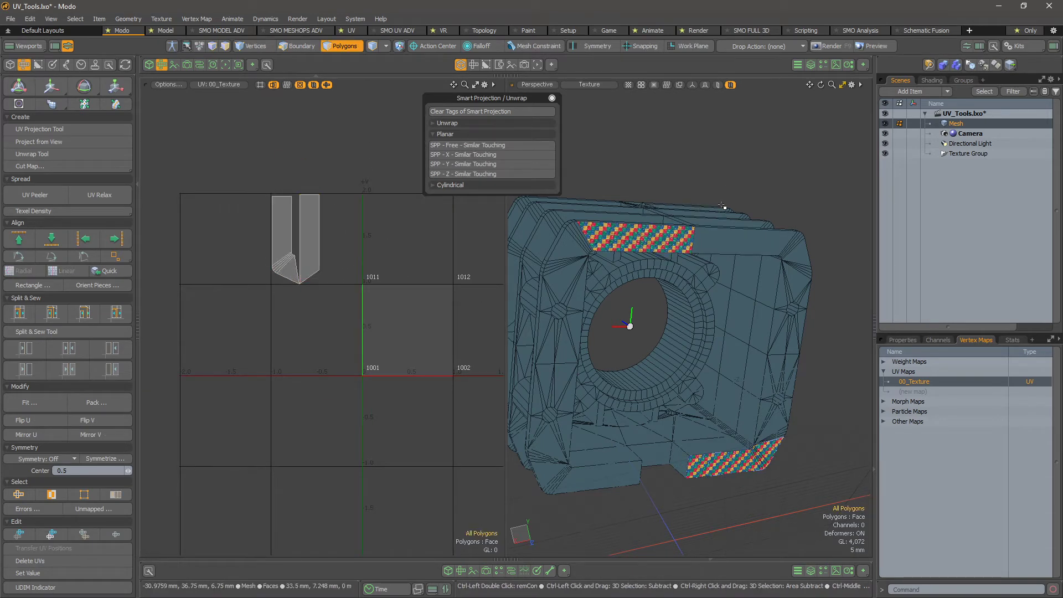
key("ctrl+z")
key("ctrl+z")
key("ctrl+z")
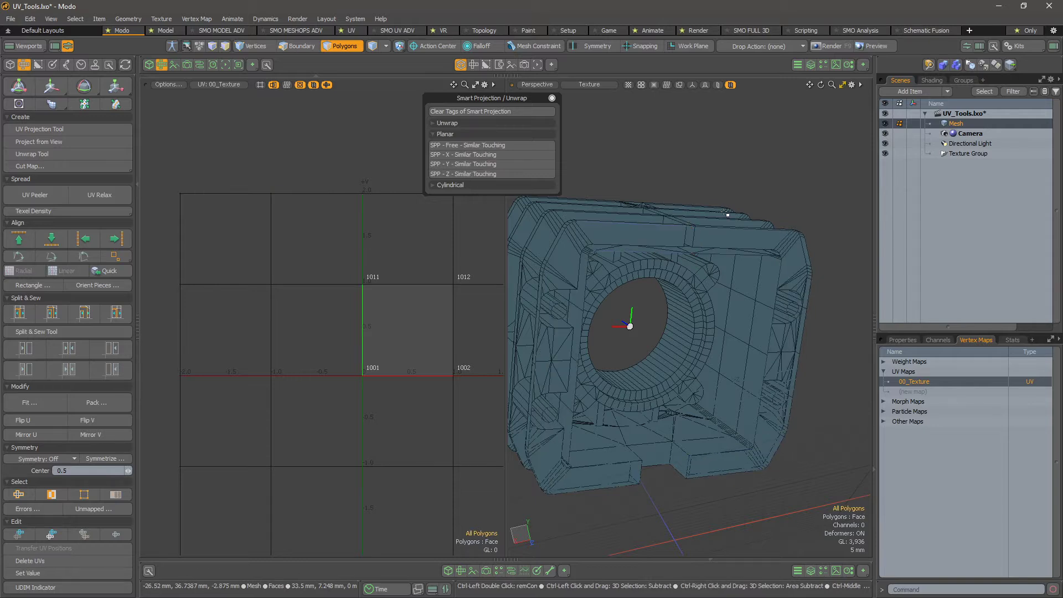
left_click_drag(663, 246, 665, 252, "alt")
key("ctrl+z")
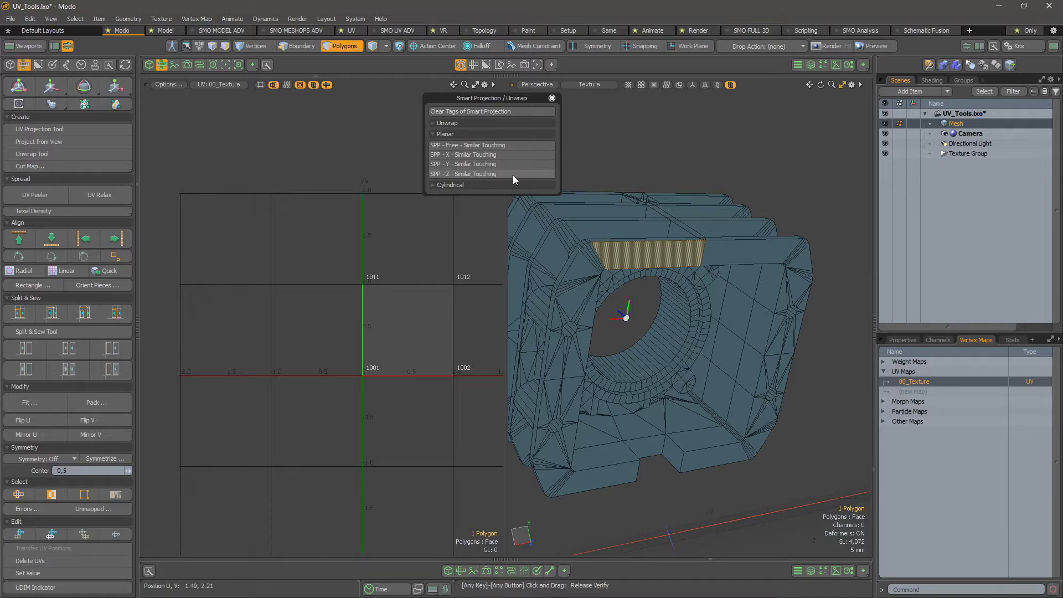
left_click_drag(690, 344, 836, 314, "alt")
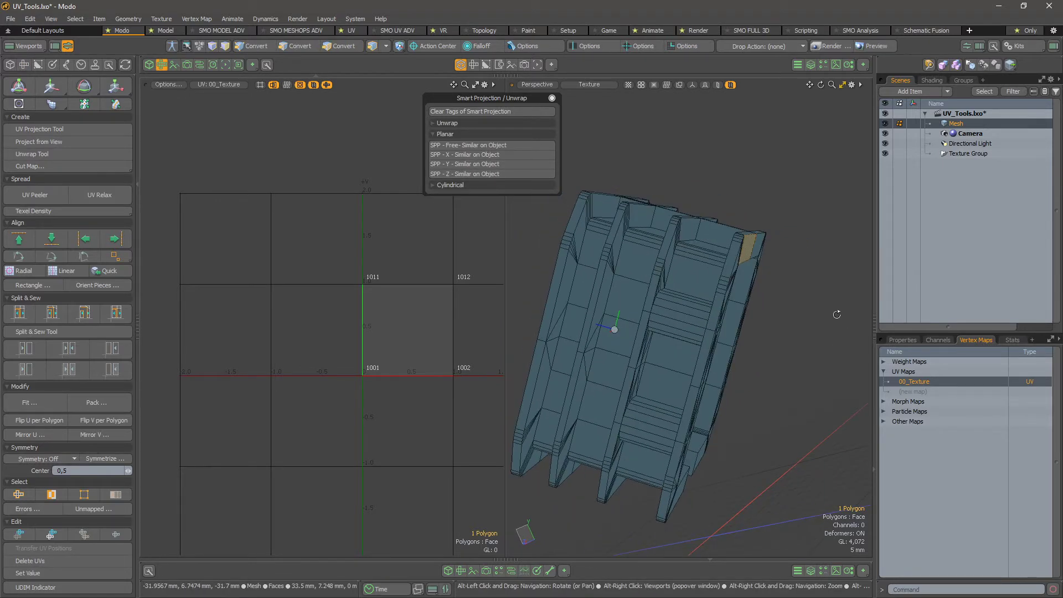
left_click_drag(857, 272, 736, 243, "alt")
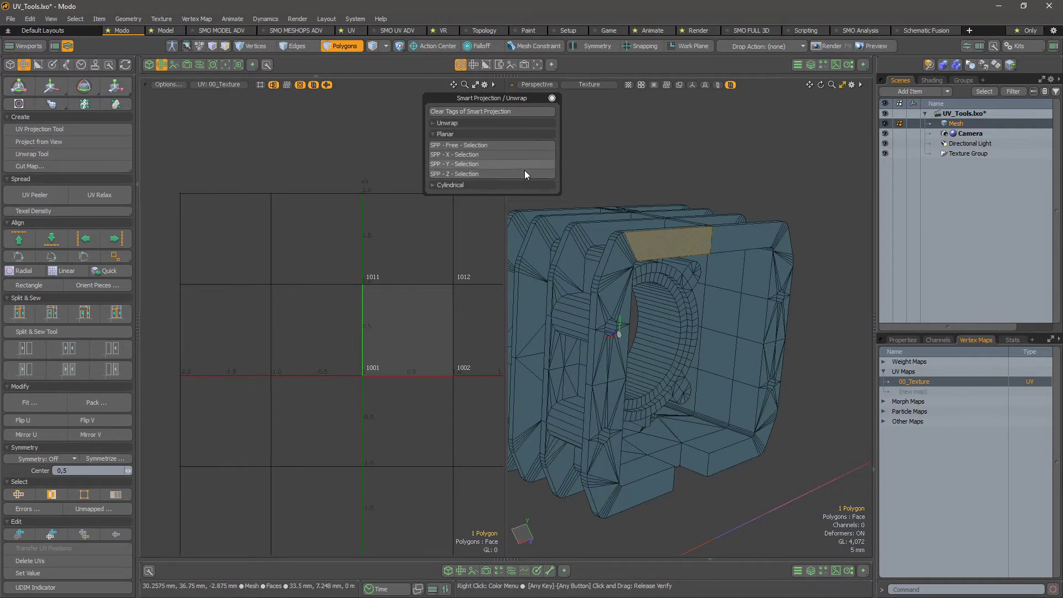
Extend the selection from the front rib's upper rim polygon across the connected rim face with CompleteTool's Similar Touching (fast)
left_click_drag(540, 238, 620, 238, "alt")
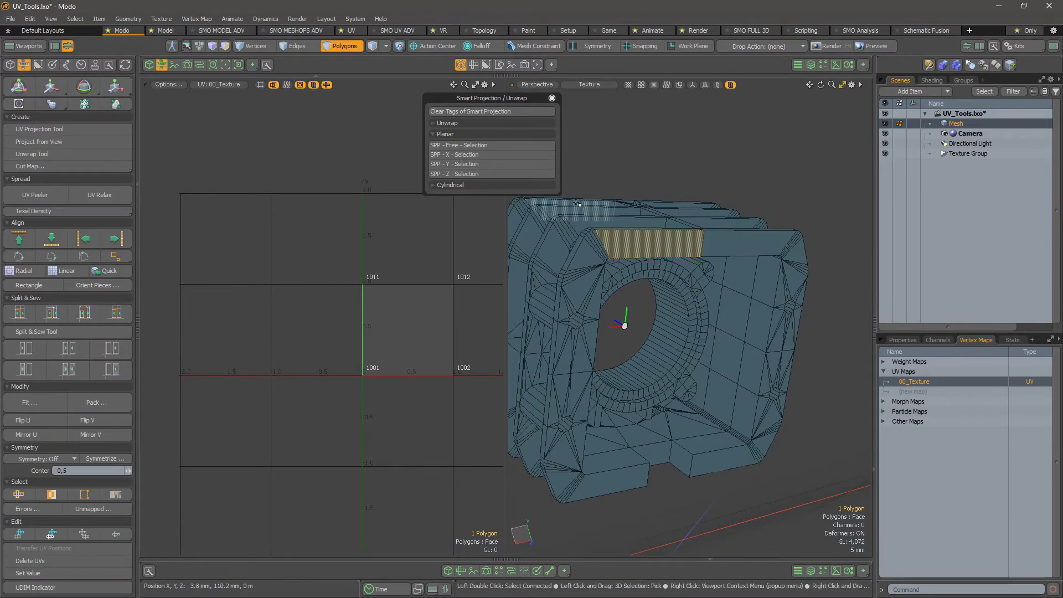
left_click_drag(631, 243, 637, 252, "alt")
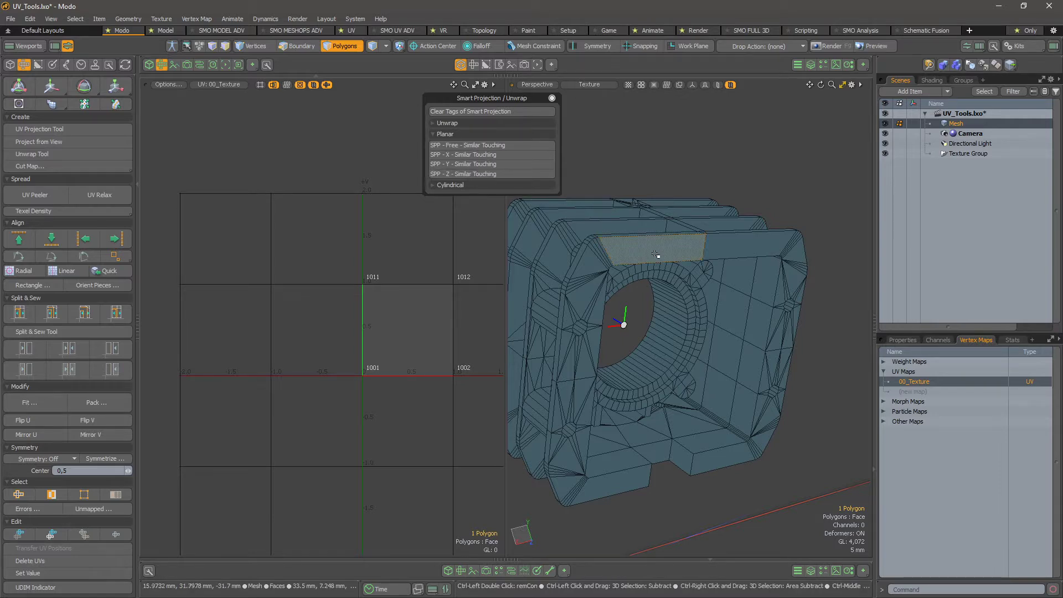
key("ctrl+space")
left_click(696, 284)
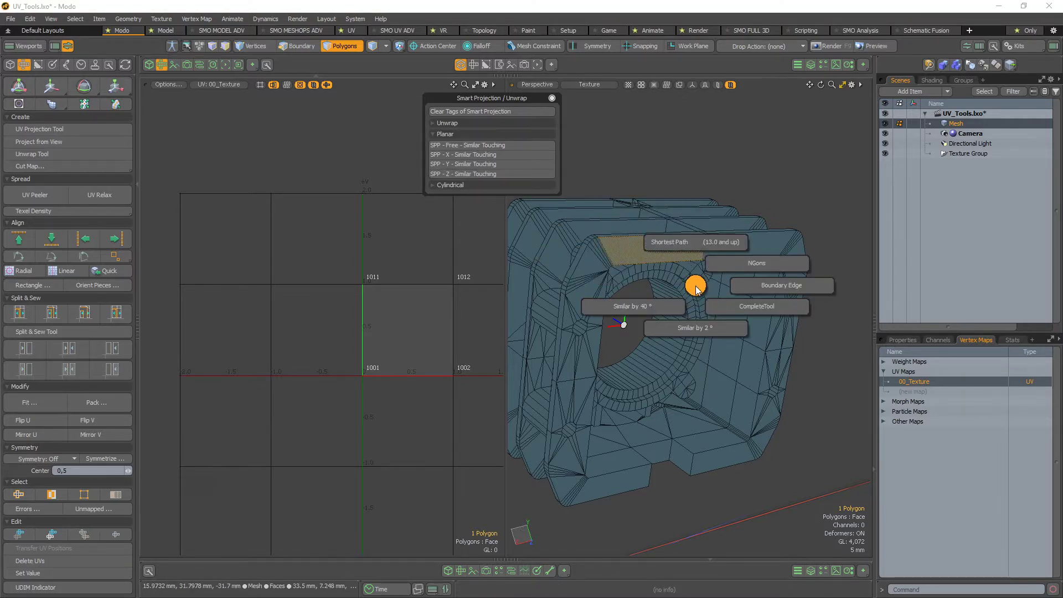
left_click(727, 305)
left_click_drag(750, 269, 526, 455)
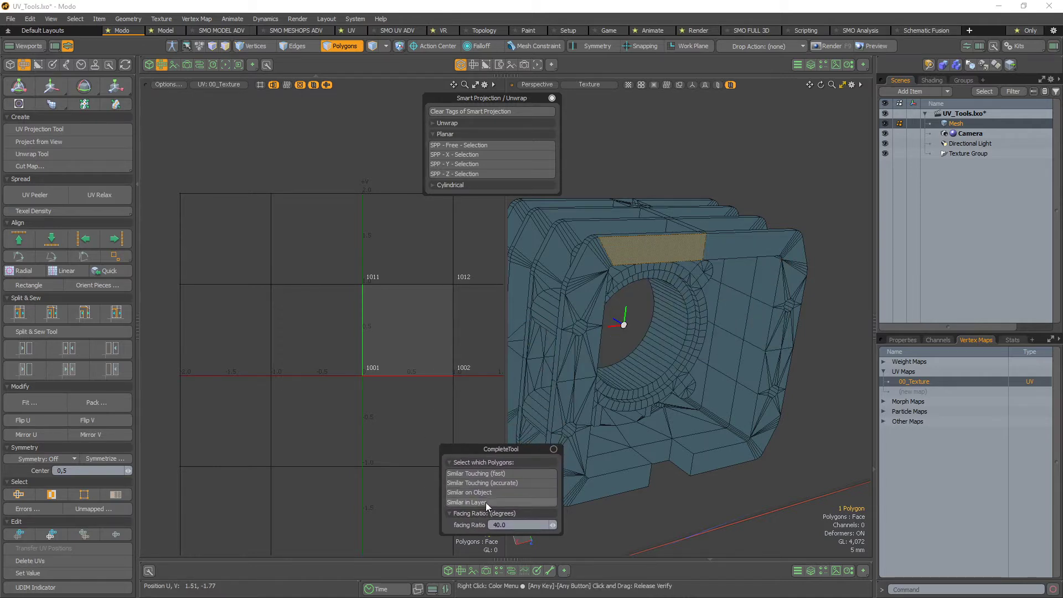
left_click(503, 473)
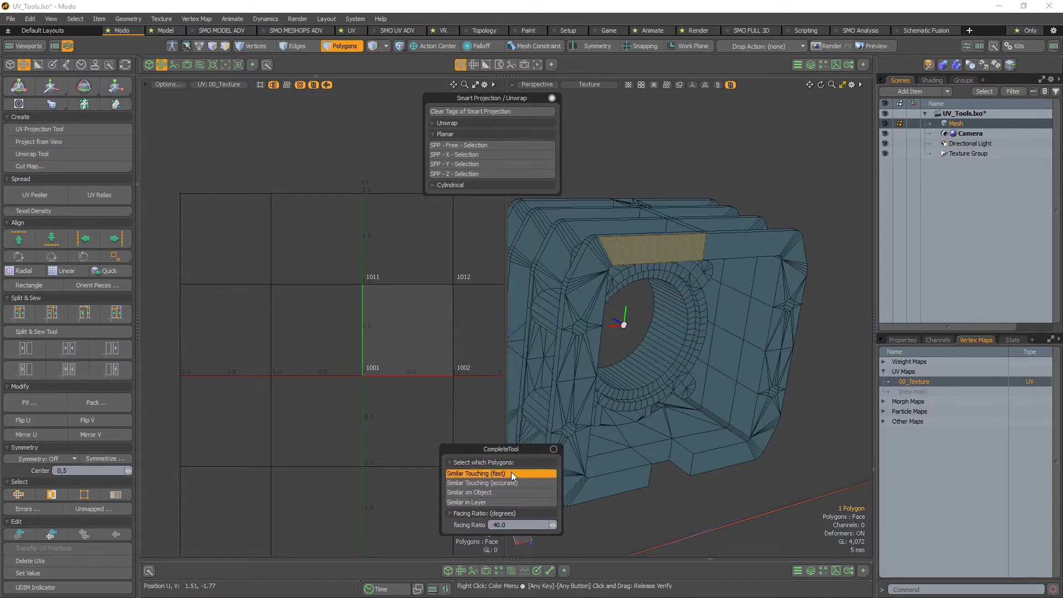
left_click_drag(750, 358, 828, 203, "alt")
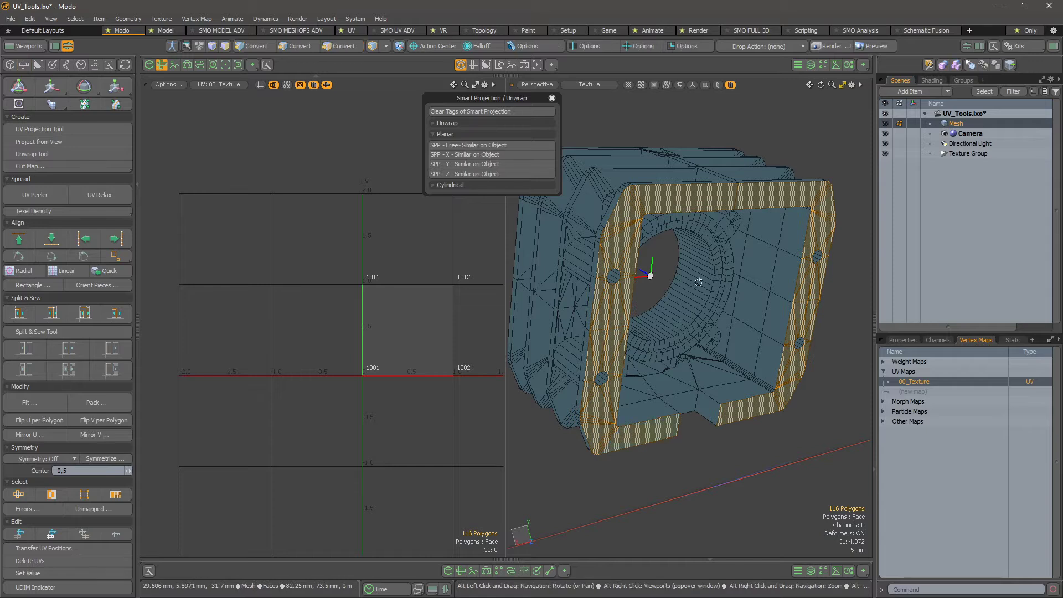
left_click_drag(699, 282, 689, 303, "alt+shift")
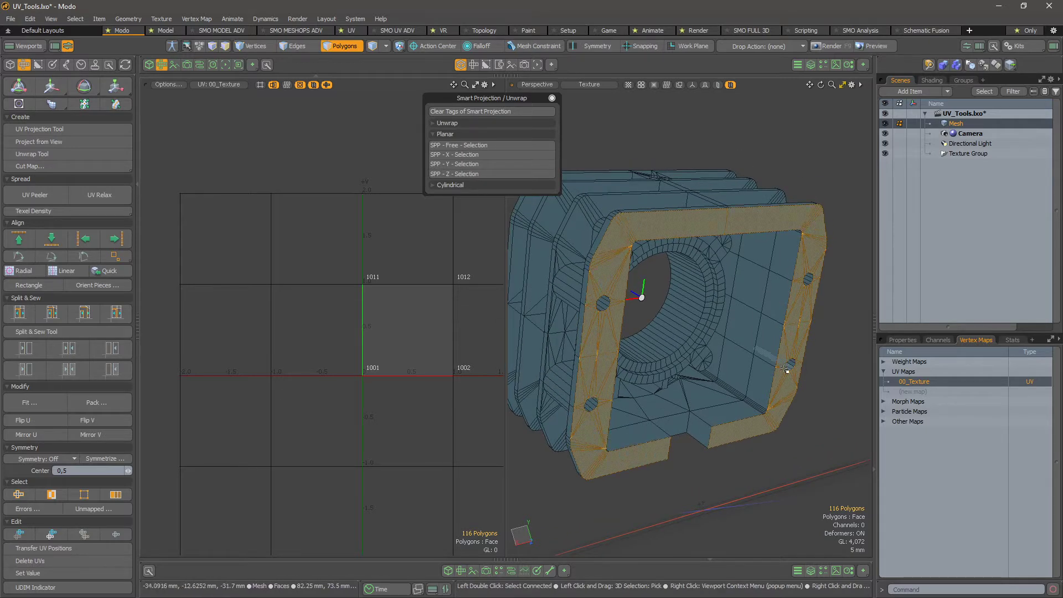
Reselect only the front rib's upper rim polygon, and place the CompleteTool palette directly below the Smart Projection / Unwrap palette
left_click(702, 223)
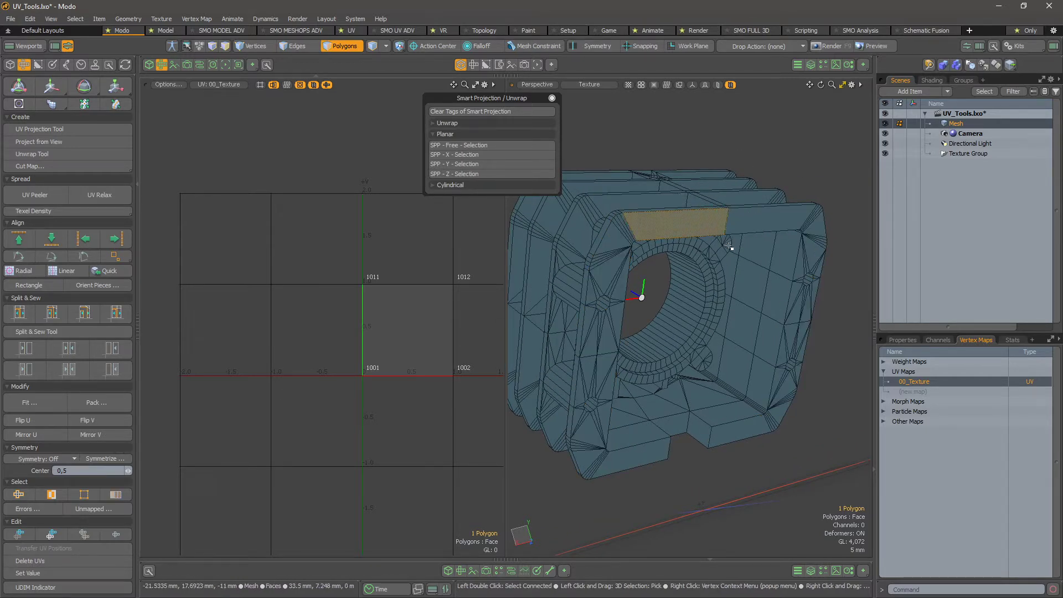
key("ctrl+space")
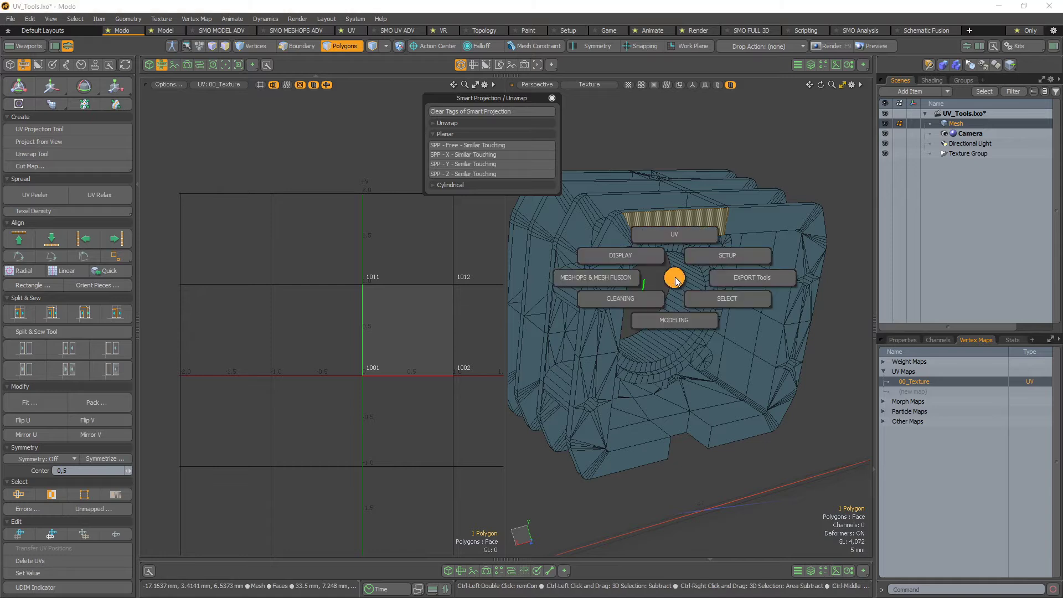
key("shift")
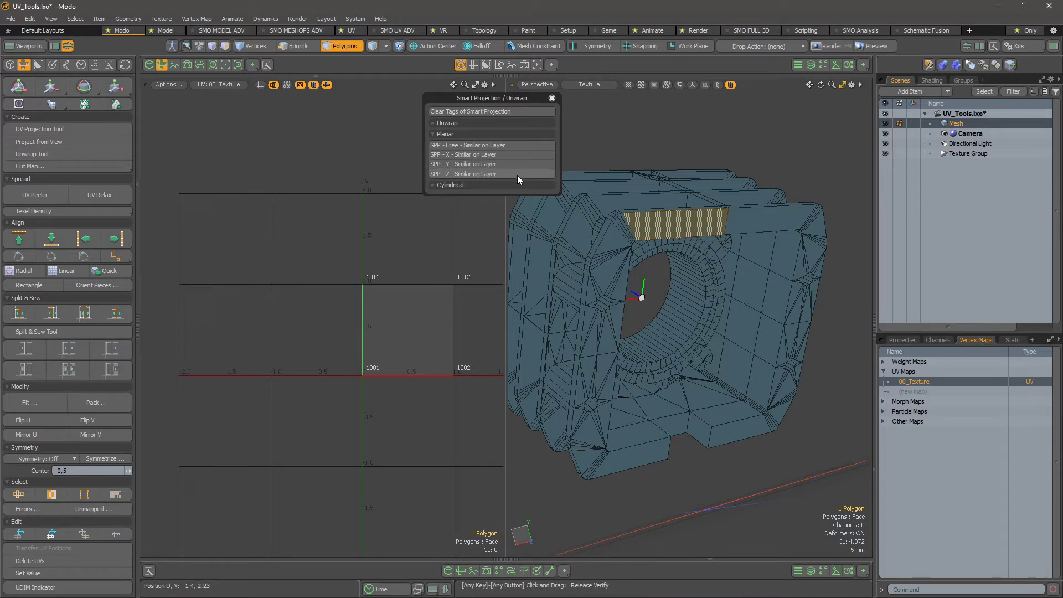
key("alt")
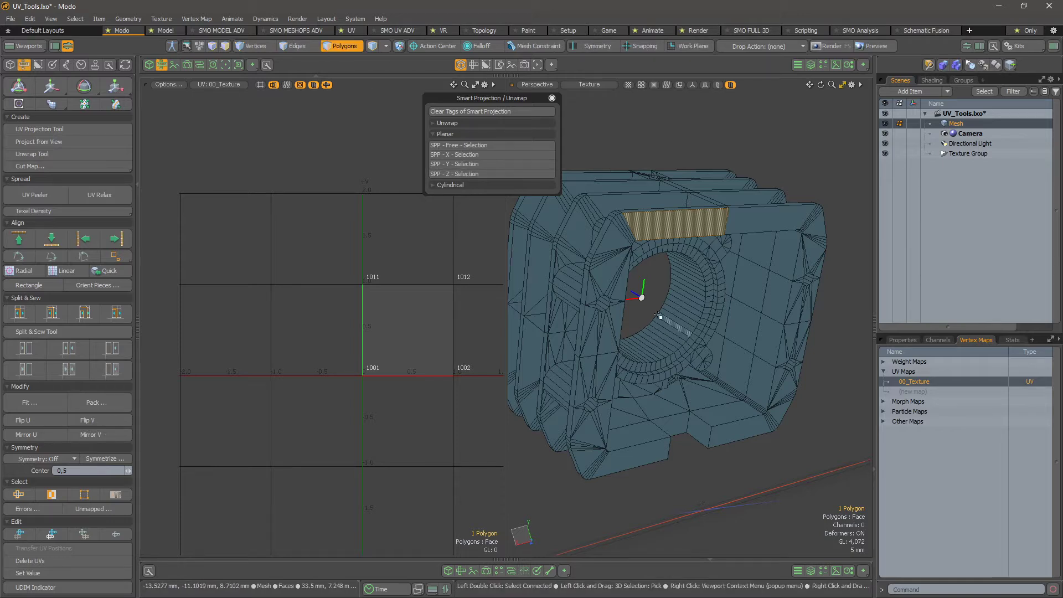
key("shift+space")
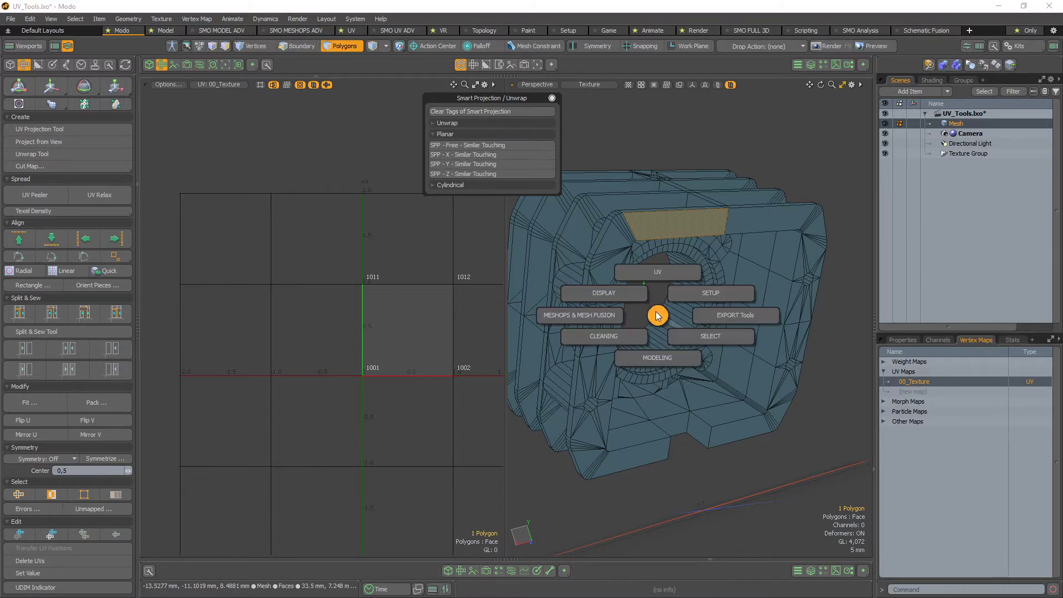
left_click(676, 337)
left_click(707, 357)
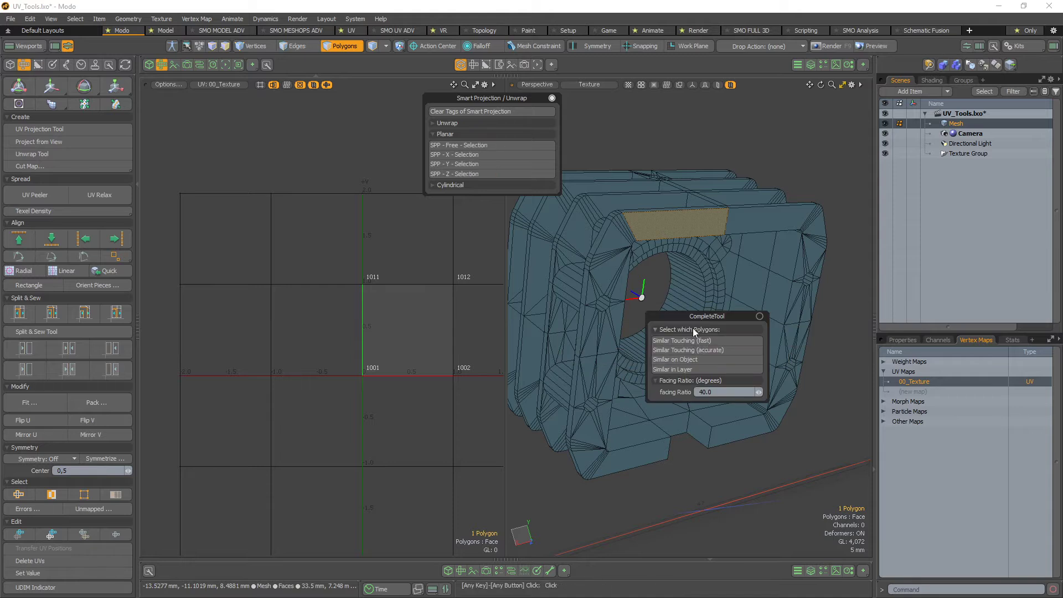
left_click_drag(485, 220, 508, 213)
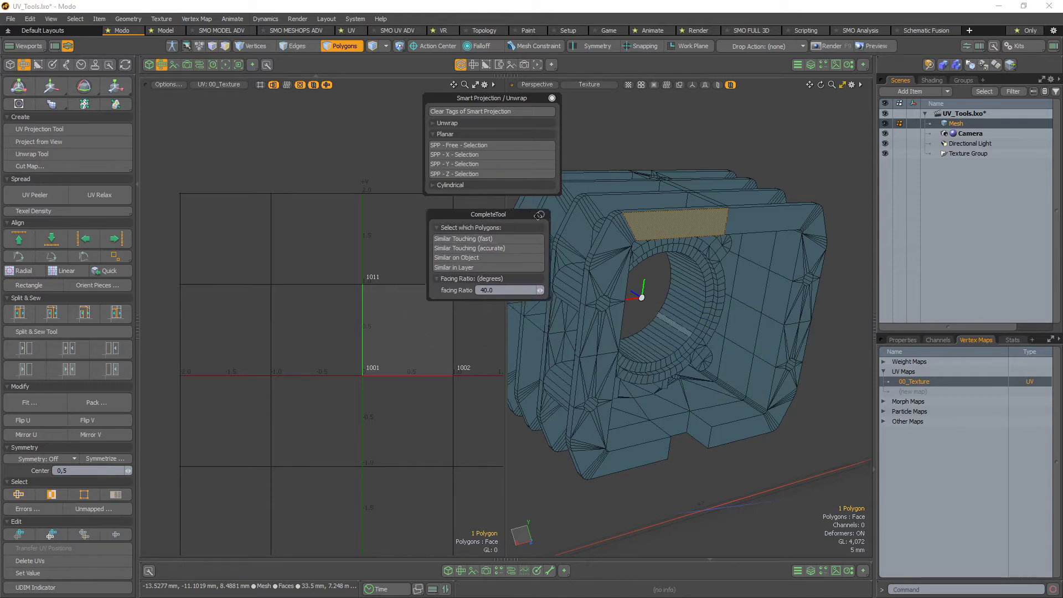
Extend the selection to all similarly facing polygons with CompleteTool's Similar on Object, and inspect it across the ribs
left_click(466, 258)
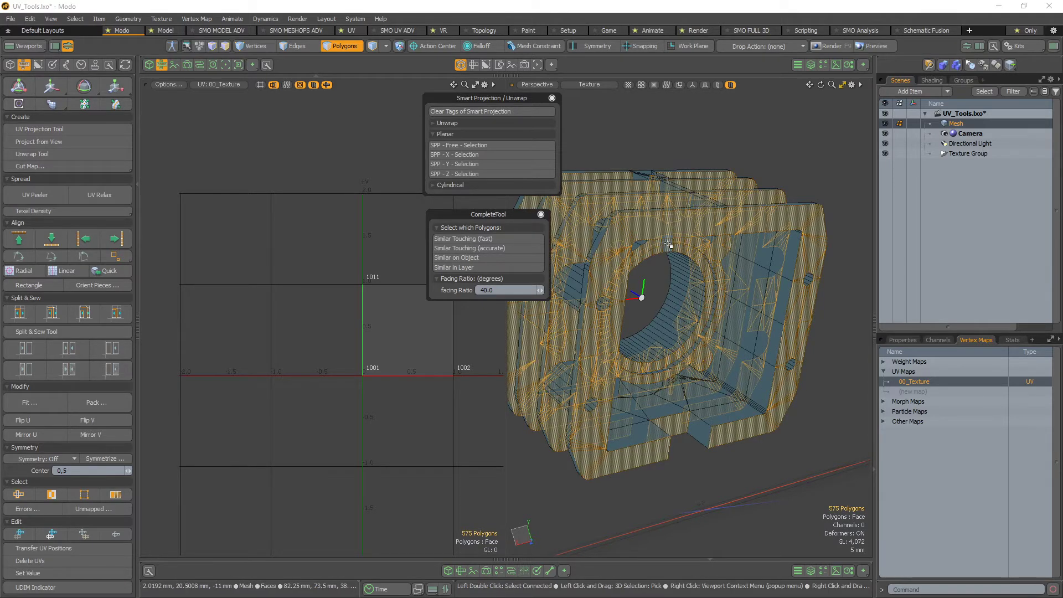
left_click_drag(687, 332, 750, 180, "alt")
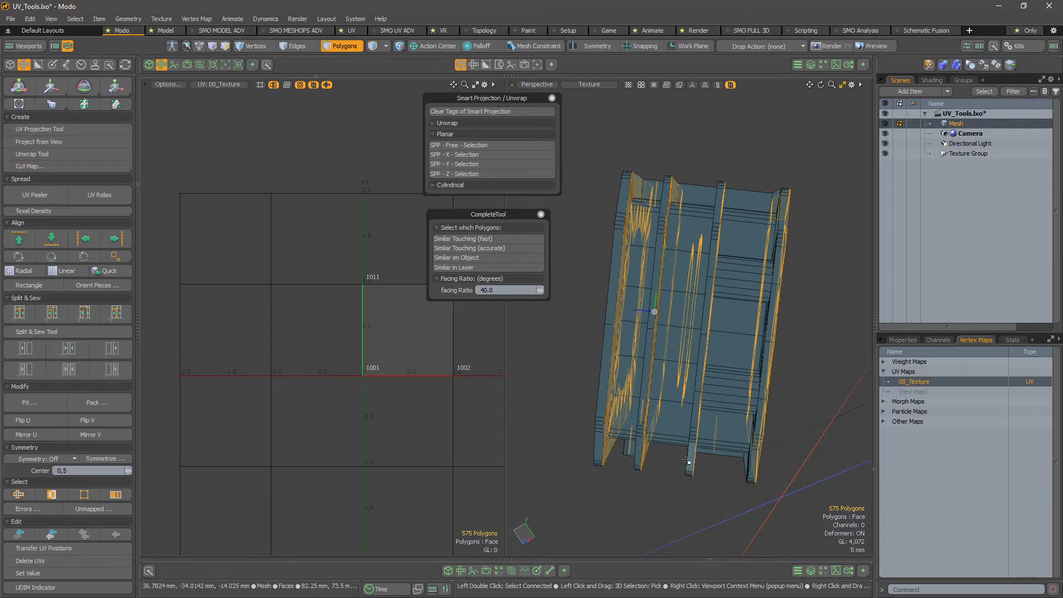
left_click_drag(659, 307, 704, 209, "alt")
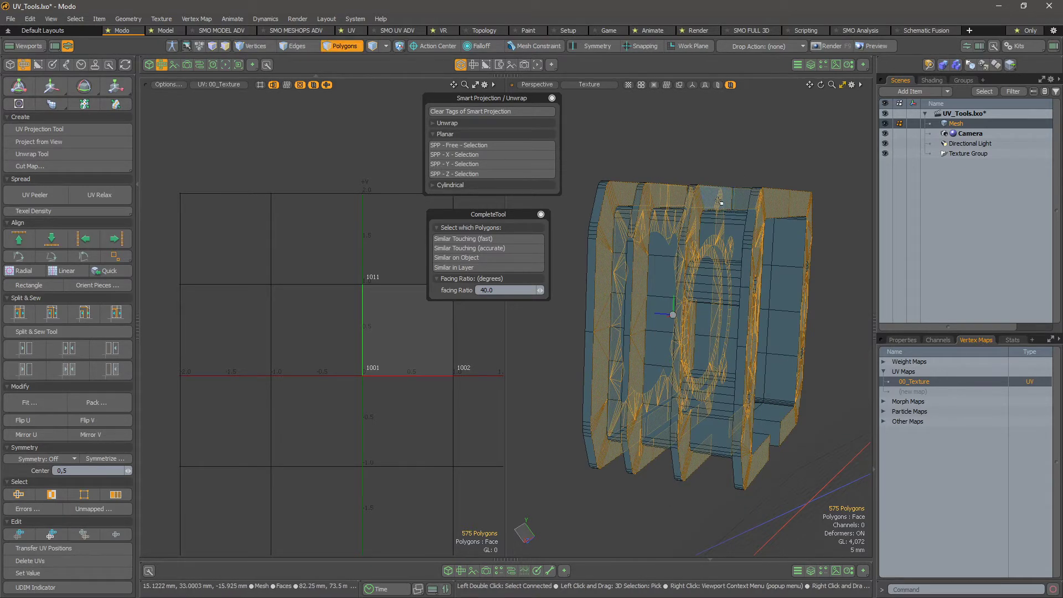
mouse_move(706, 271)
left_mouse_down("alt")
mouse_move(692, 310)
mouse_move(678, 305)
mouse_move(706, 285)
left_mouse_up("alt")
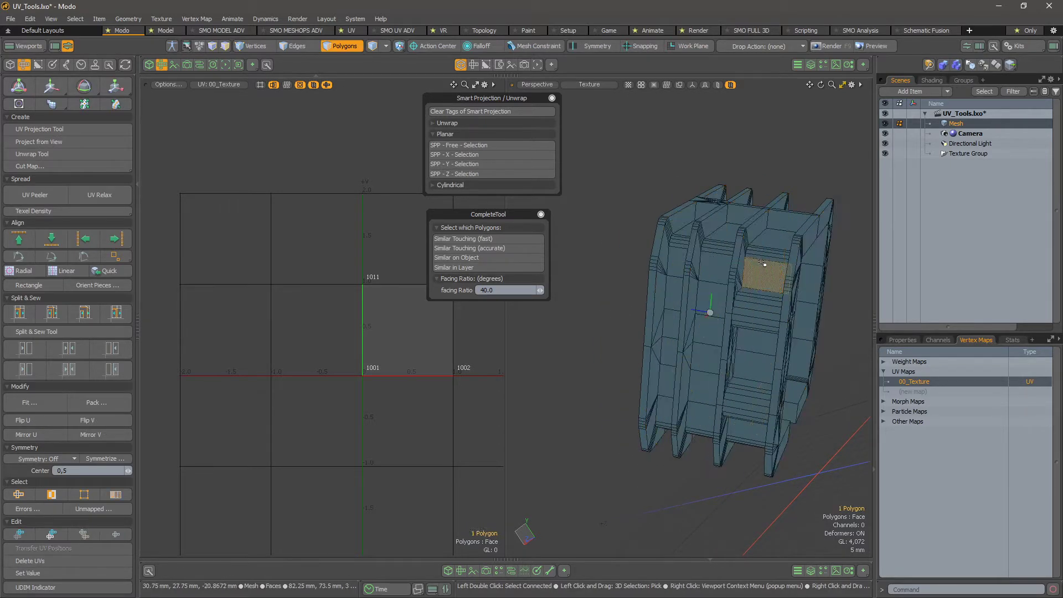
Select all connected polygons of the ribbed mesh, duplicate them, and move the copy clear of the original
double_click(710, 278)
key("ctrl")
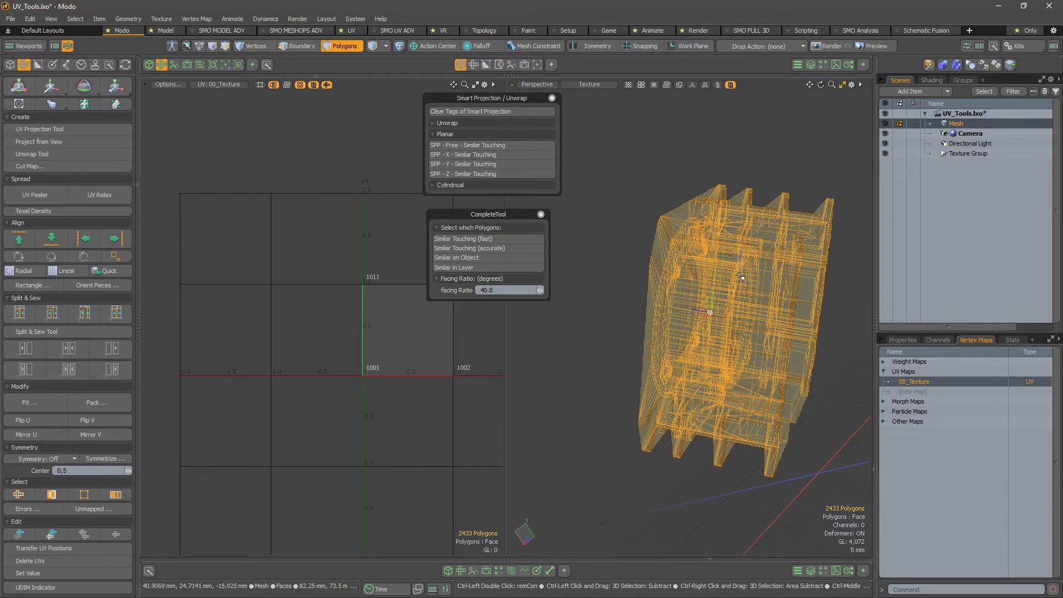
double_click(741, 276, "ctrl")
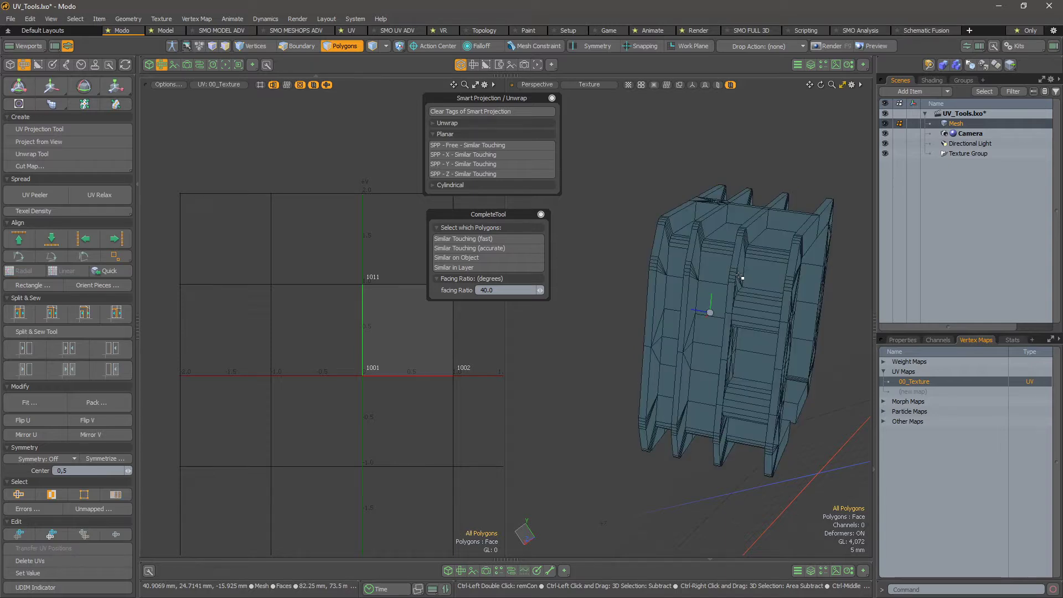
double_click(755, 278)
key("w")
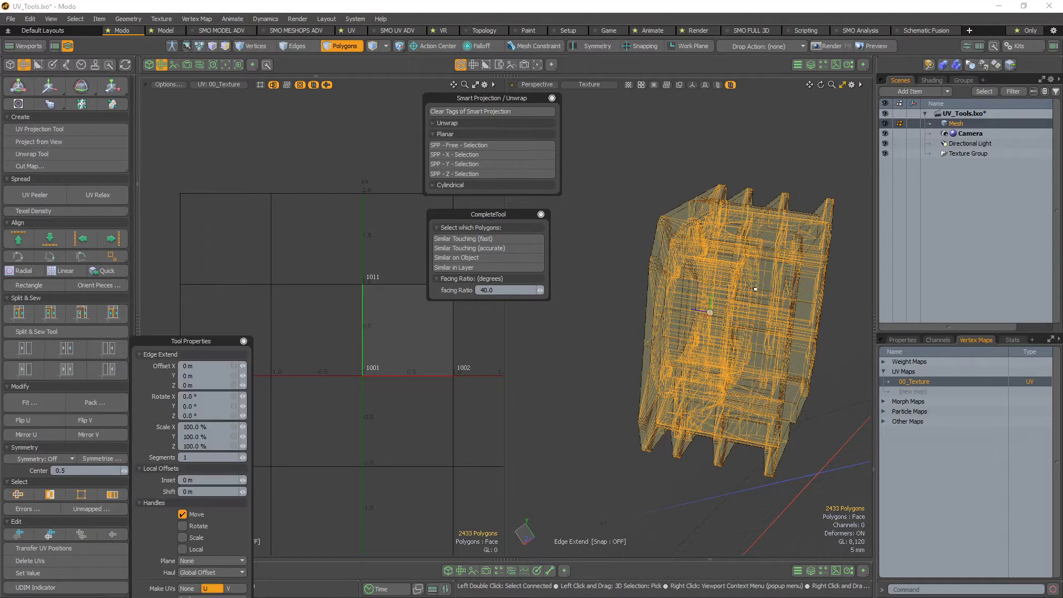
left_click_drag(704, 304, 485, 214)
key("q")
left_click_drag(847, 320, 811, 277, "ctrl+alt")
key("1")
key("3")
double_click(767, 269)
left_click_drag(811, 277, 701, 283, "ctrl+alt")
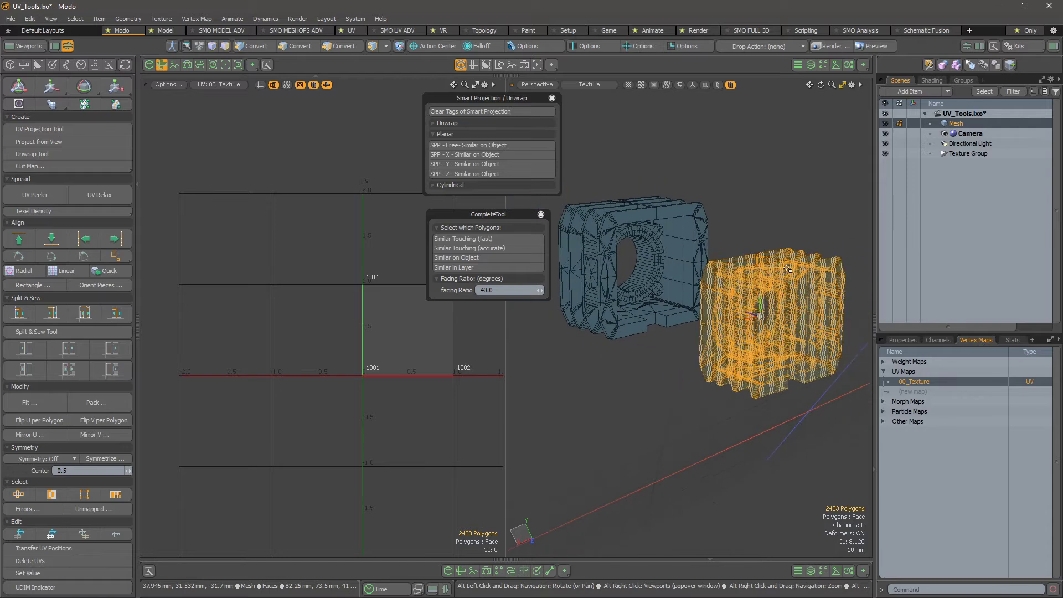
Select the upper rim polygons on the front copy, and extend the selection across both meshes with CompleteTool's Similar in Layer
left_click_drag(783, 276, 812, 269)
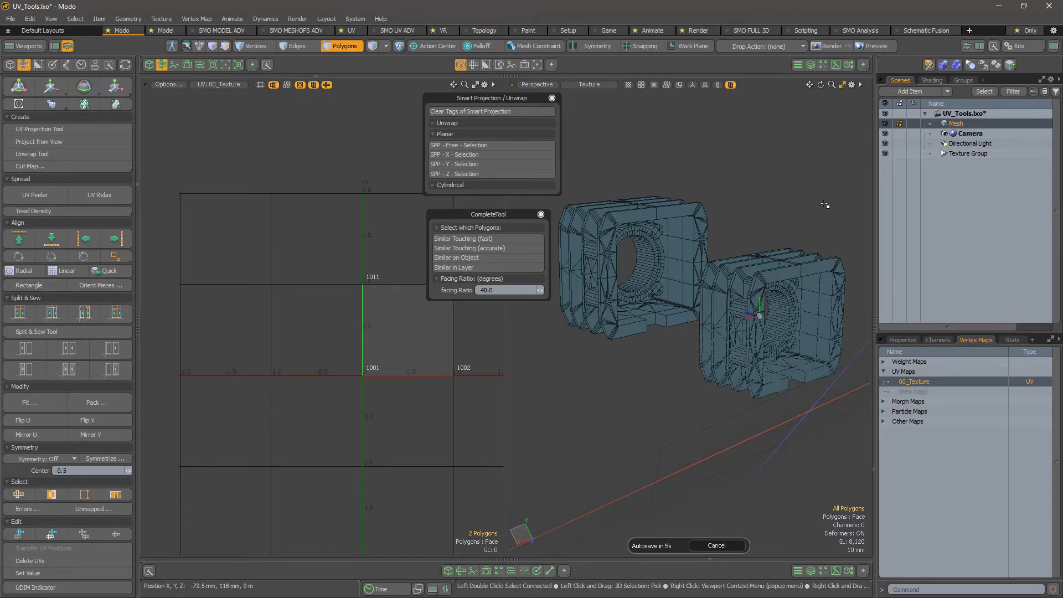
left_click(466, 258)
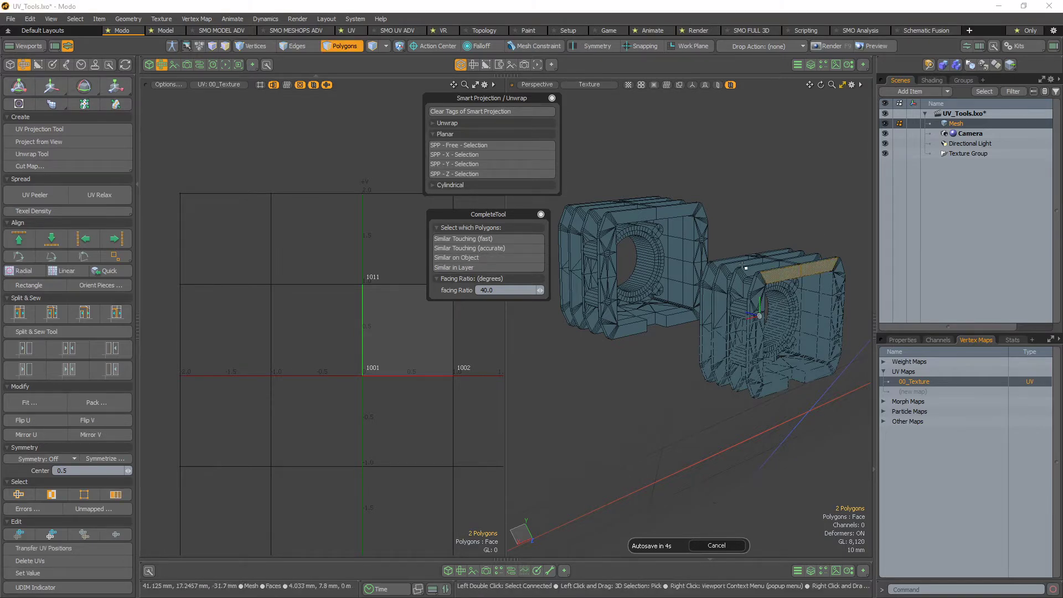
left_click(759, 242)
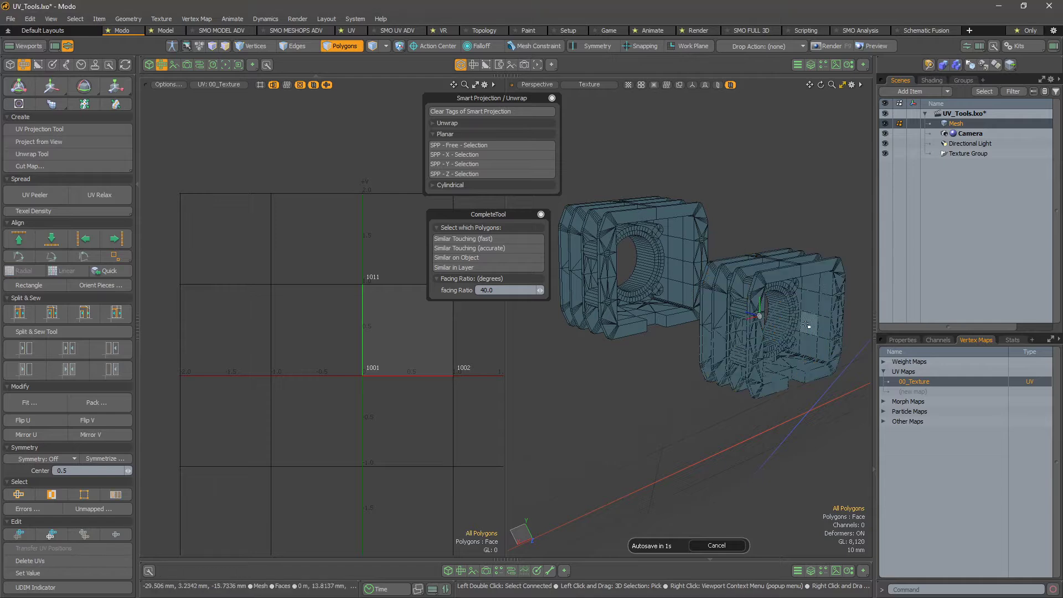
left_click(474, 267)
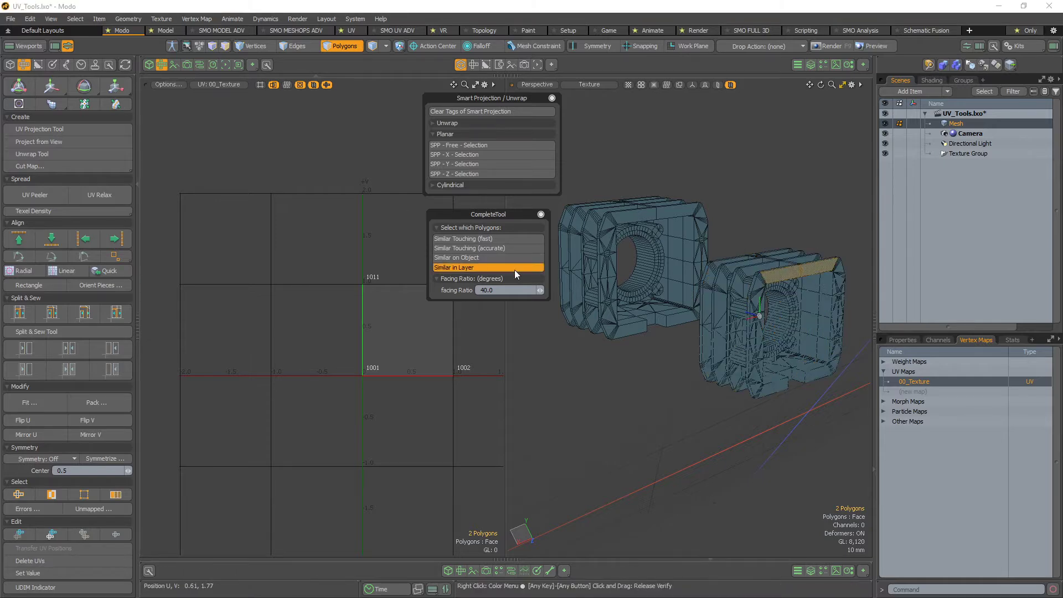
left_click_drag(706, 291, 736, 296, "alt")
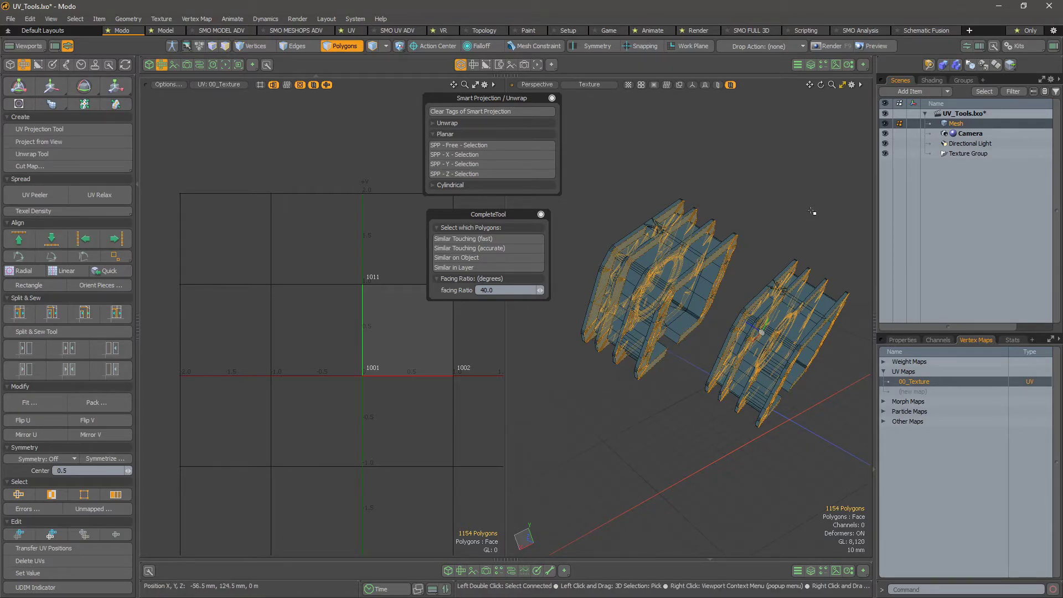
left_click_drag(821, 369, 702, 292, "alt")
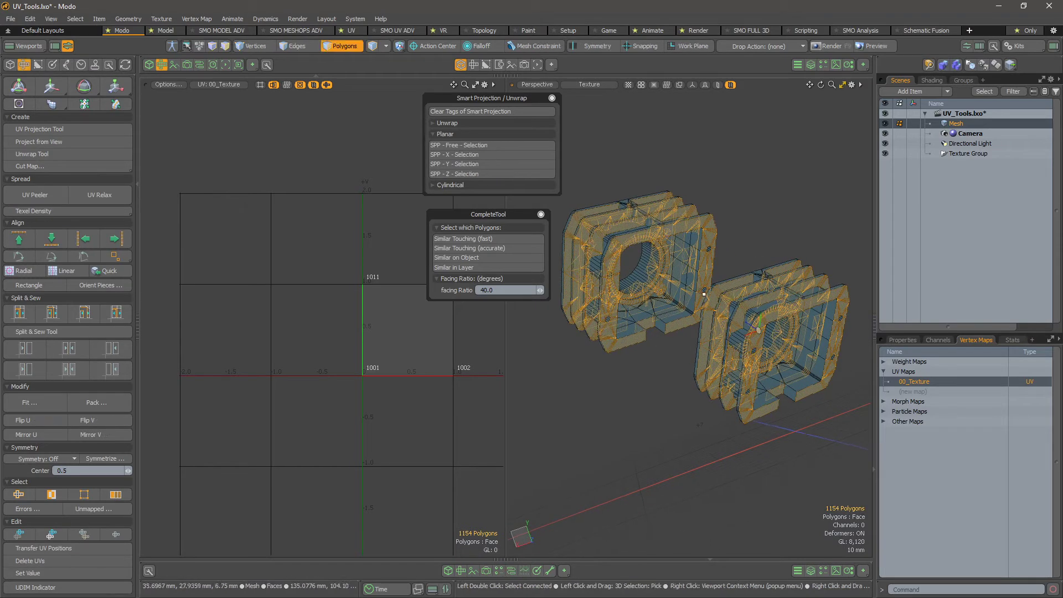
left_click_drag(674, 238, 664, 215, "alt")
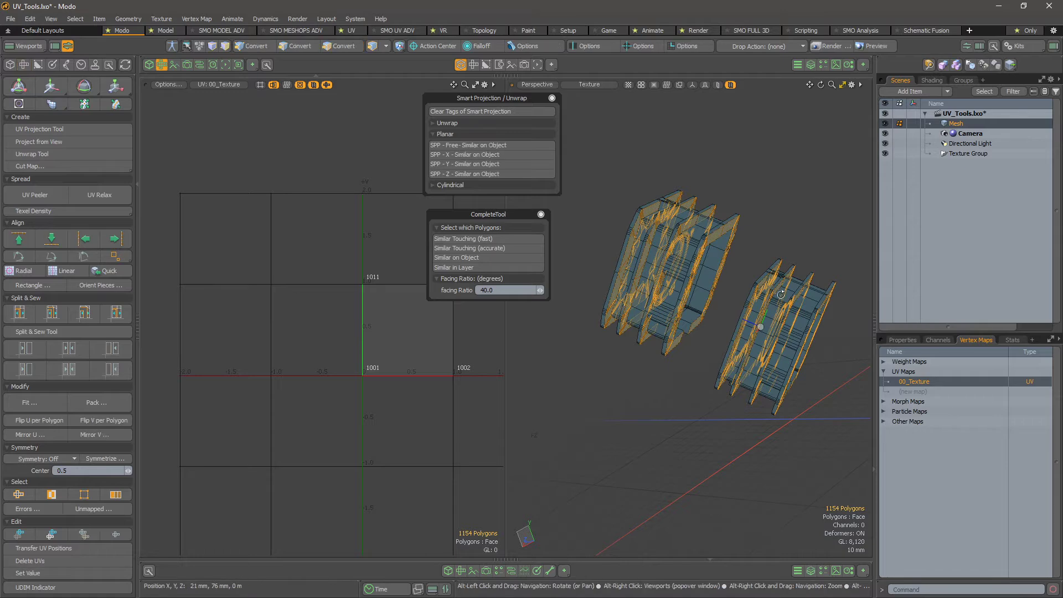
left_click_drag(781, 294, 731, 292, "alt")
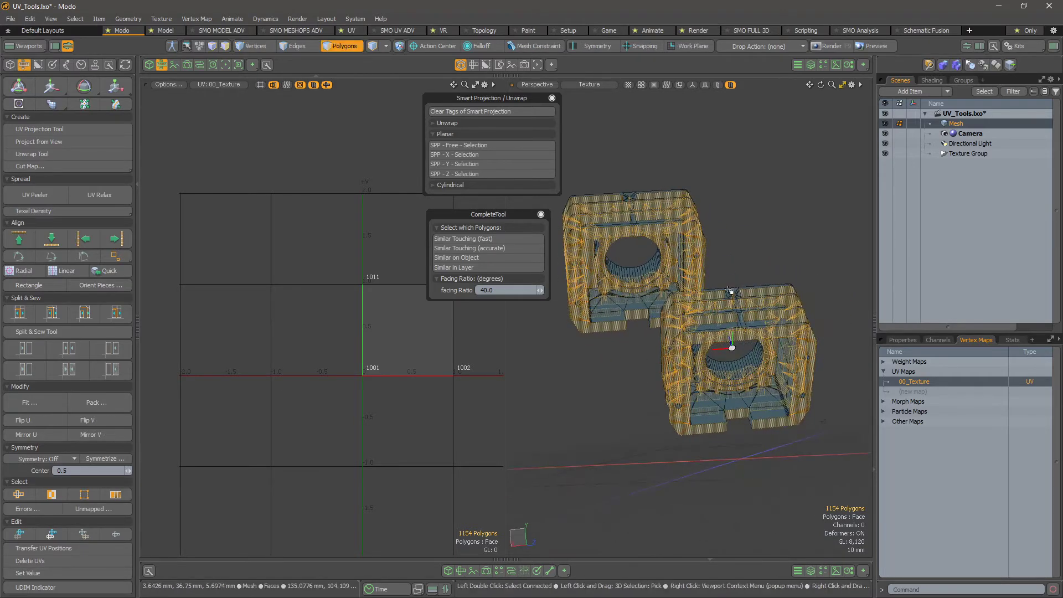
Undo the similar-polygon selections and the mesh duplication back to the single upper rim polygon, and clear the leftover vertex selection
key("ctrl")
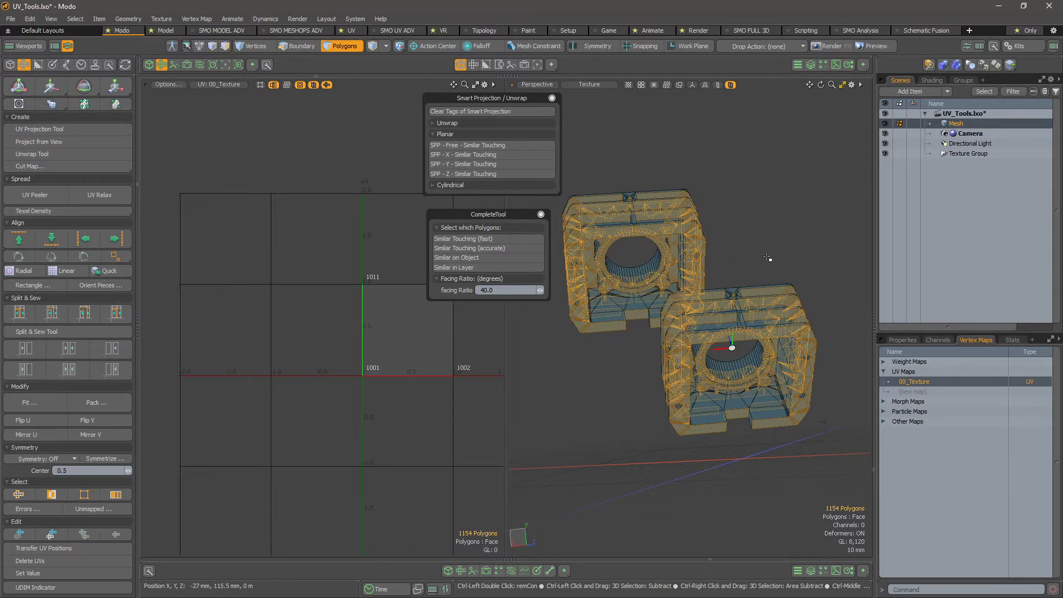
key("1")
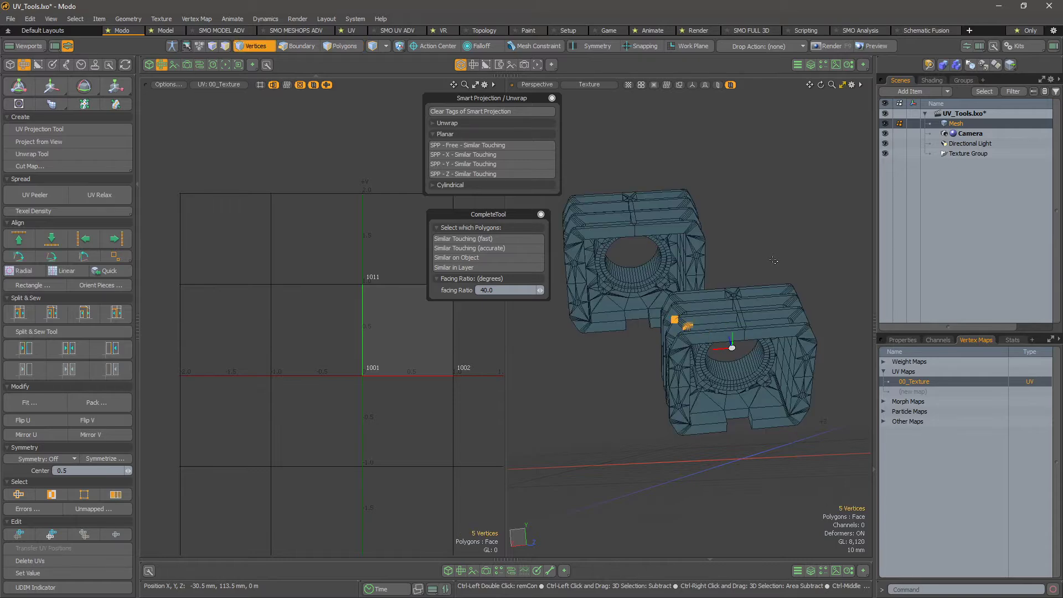
key("ctrl+z")
key("ctrl+z")
key("ctrl+z")
key("ctrl+z")
key("ctrl+z")
key("ctrl+z")
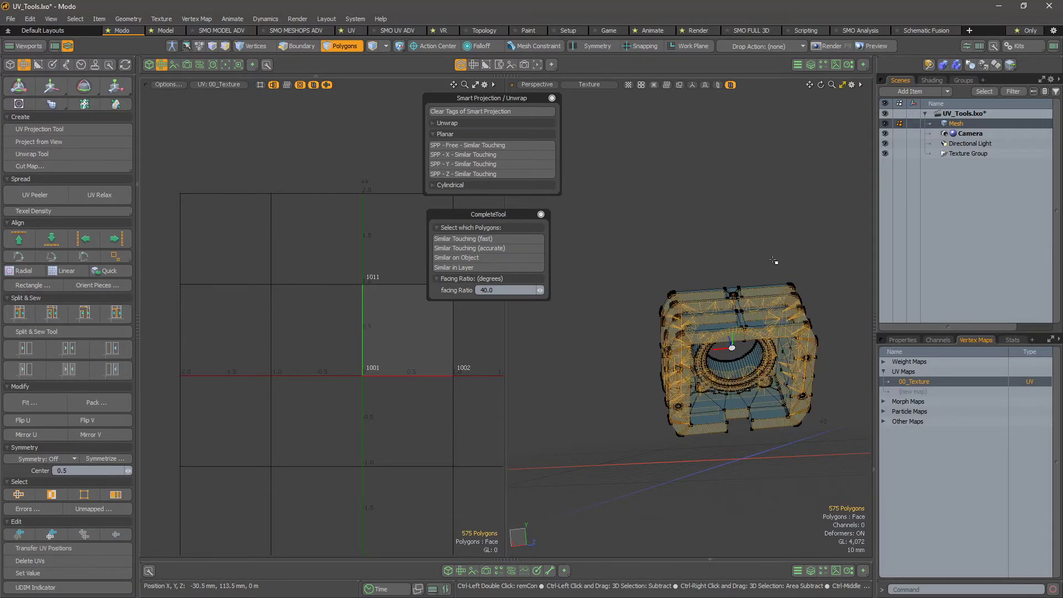
key("ctrl+z")
left_click_drag(776, 266, 752, 289, "alt")
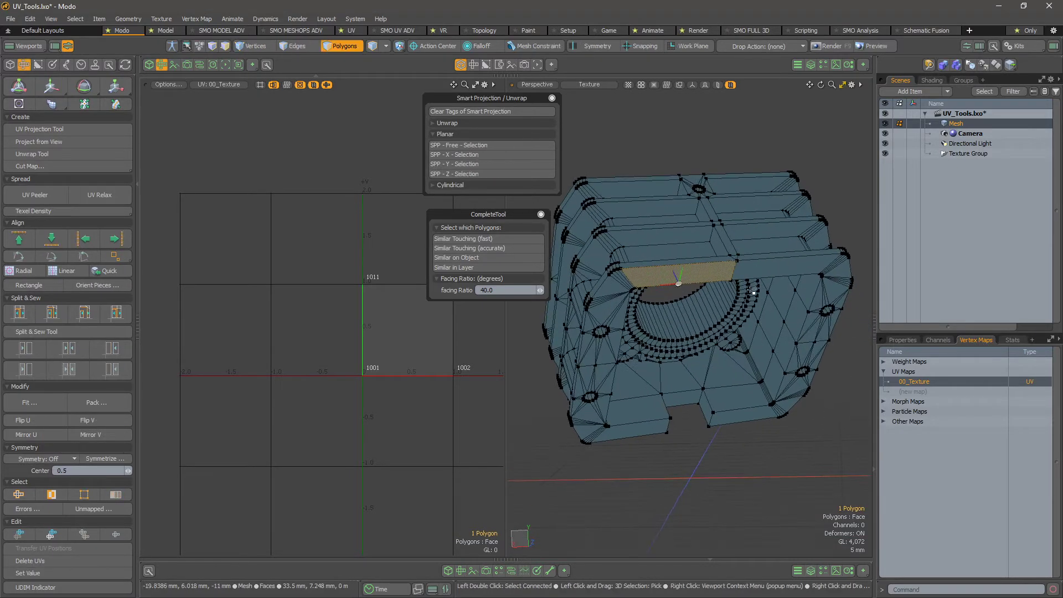
key("ctrl+3")
left_click(791, 318)
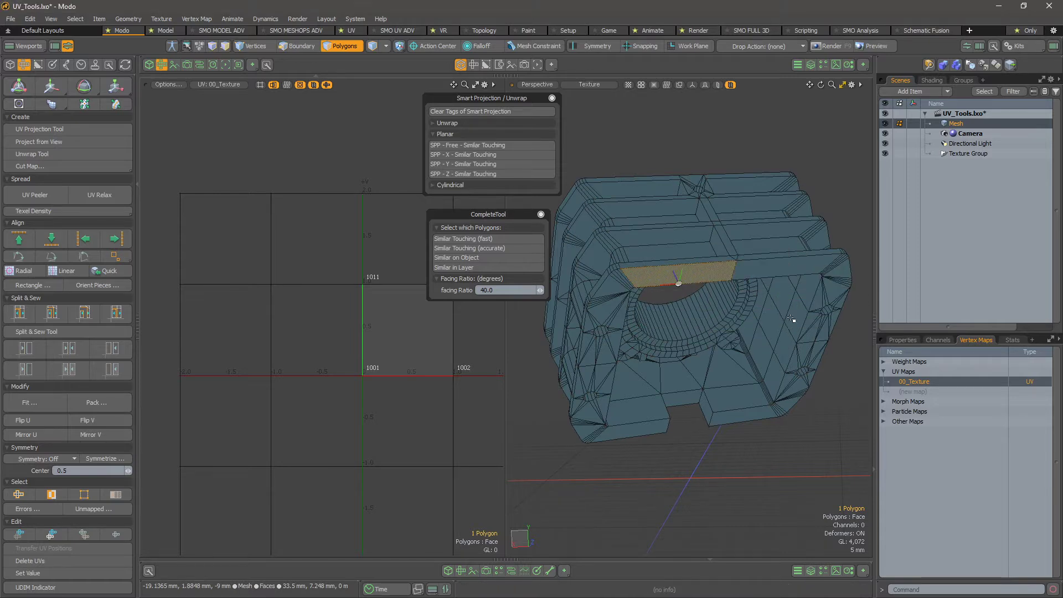
Add the neighbouring polygon to the front rib's upper rim selection, and close the CompleteTool panel
left_click_drag(736, 289, 745, 266, "alt")
left_click(752, 242, "shift")
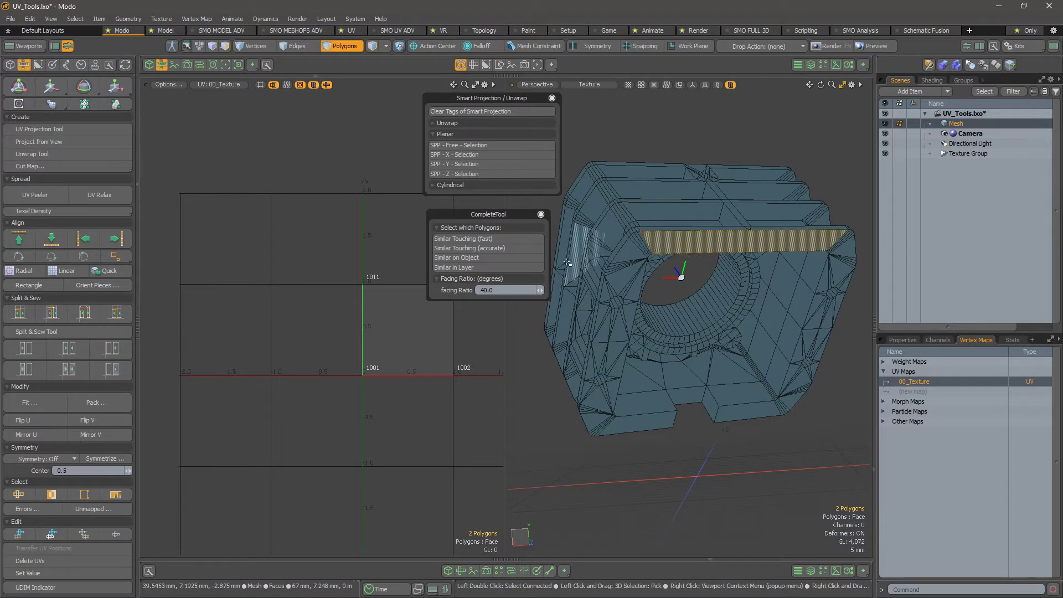
left_click(541, 215)
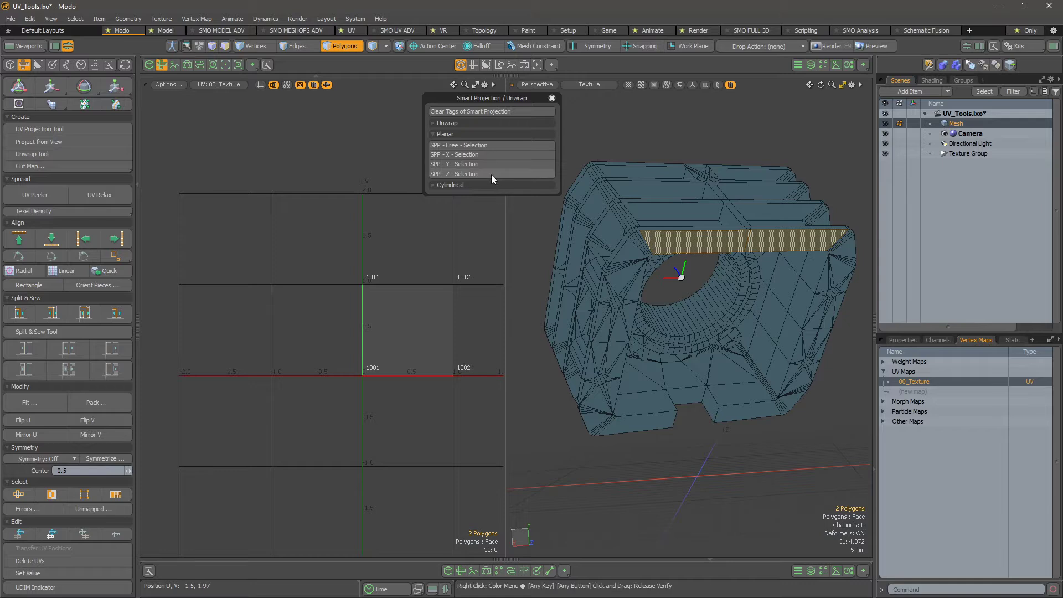
Apply the SPP - Z - Similar on Object planar projection from the two selected rim polygons
key("shift")
key("shift")
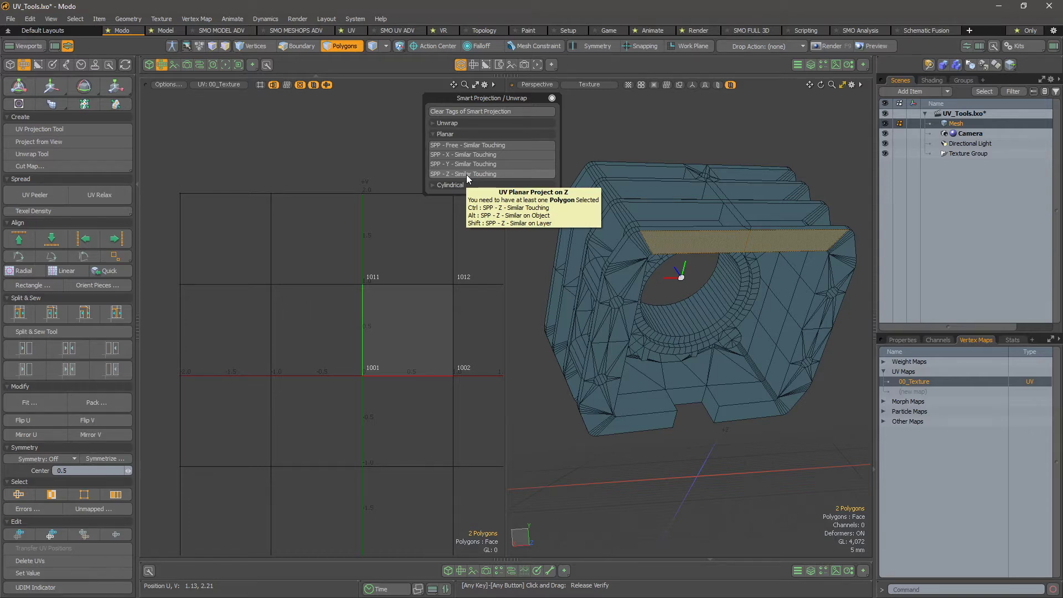
key("alt")
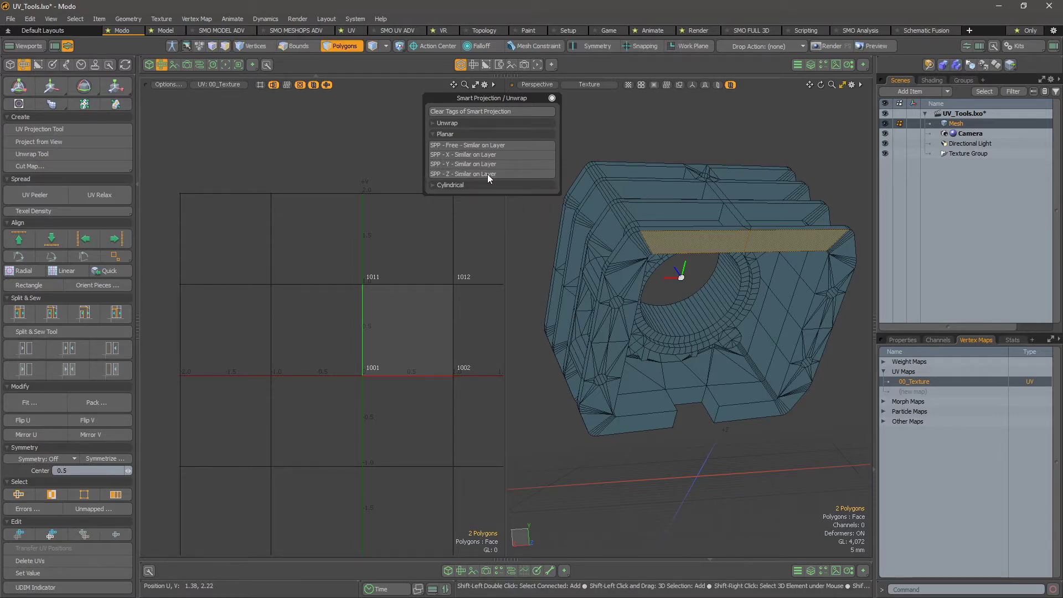
key("alt")
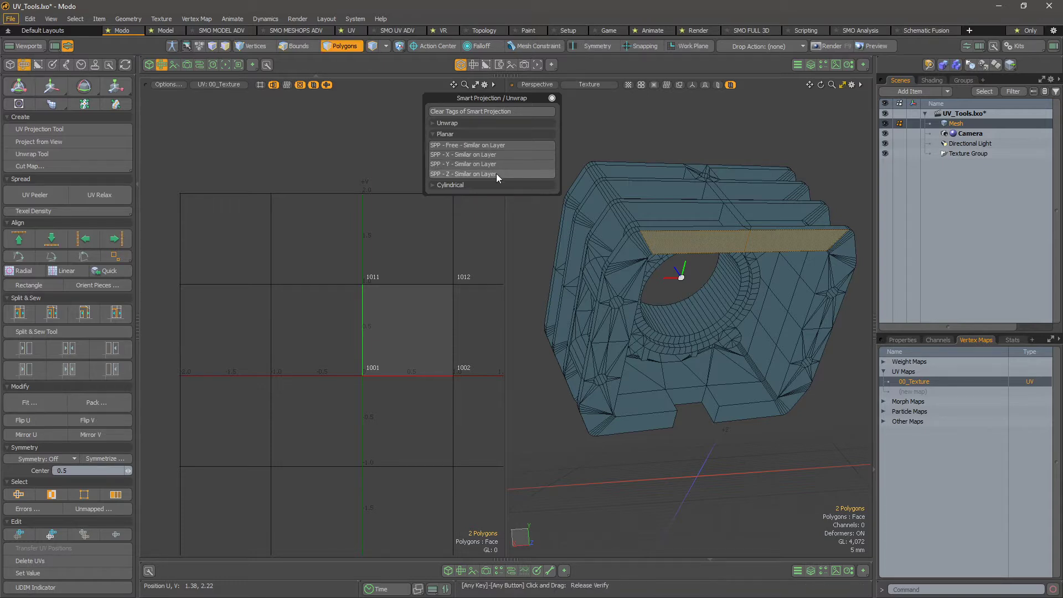
key("alt")
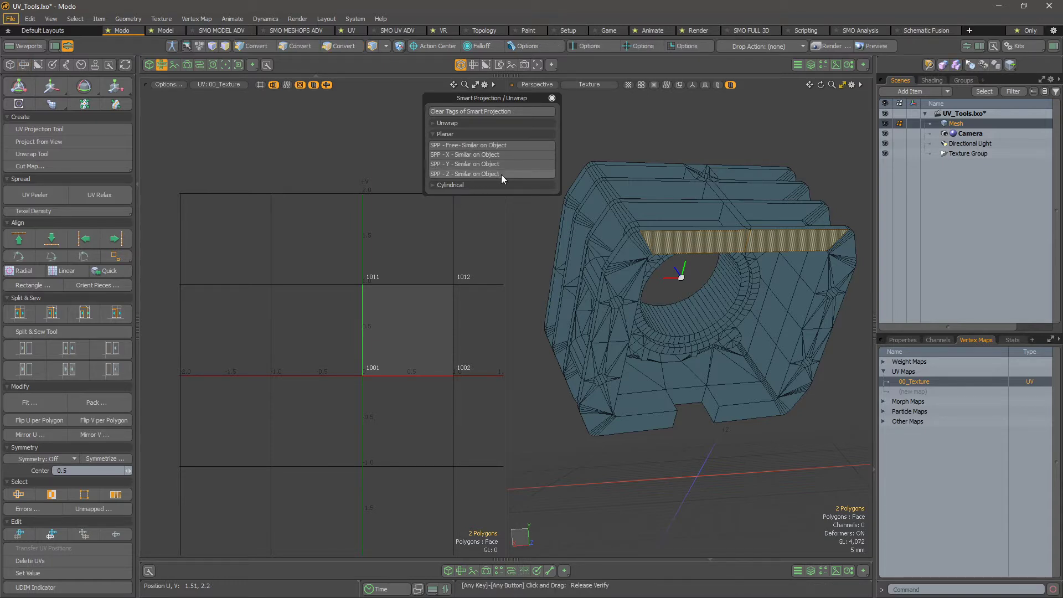
left_click(500, 174, "alt")
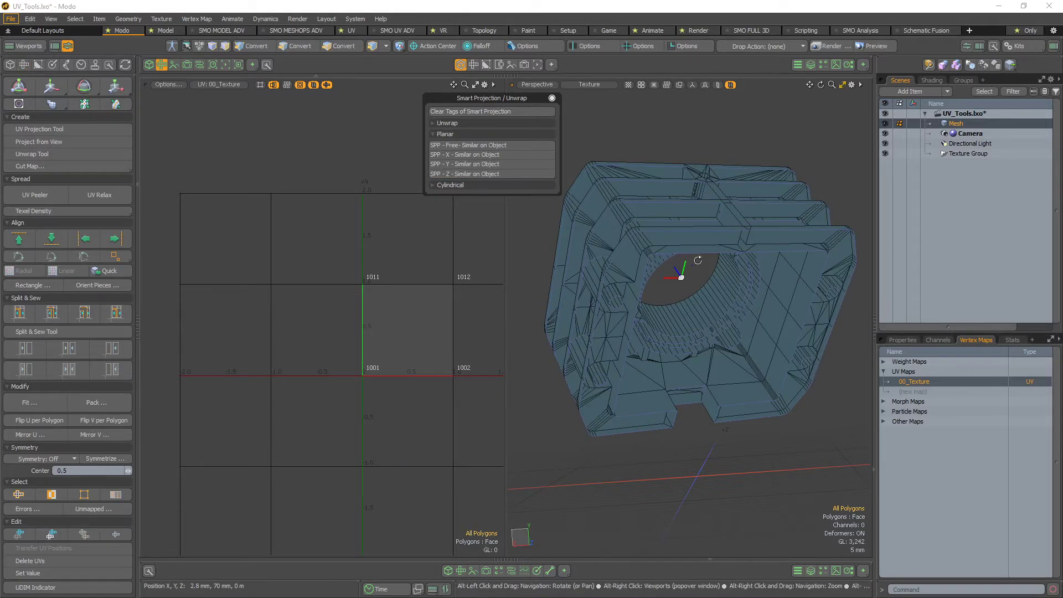
scroll(696, 261, "down", 2, "alt")
left_click_drag(689, 257, 658, 208, "alt")
scroll(686, 329, "up", 2, "alt")
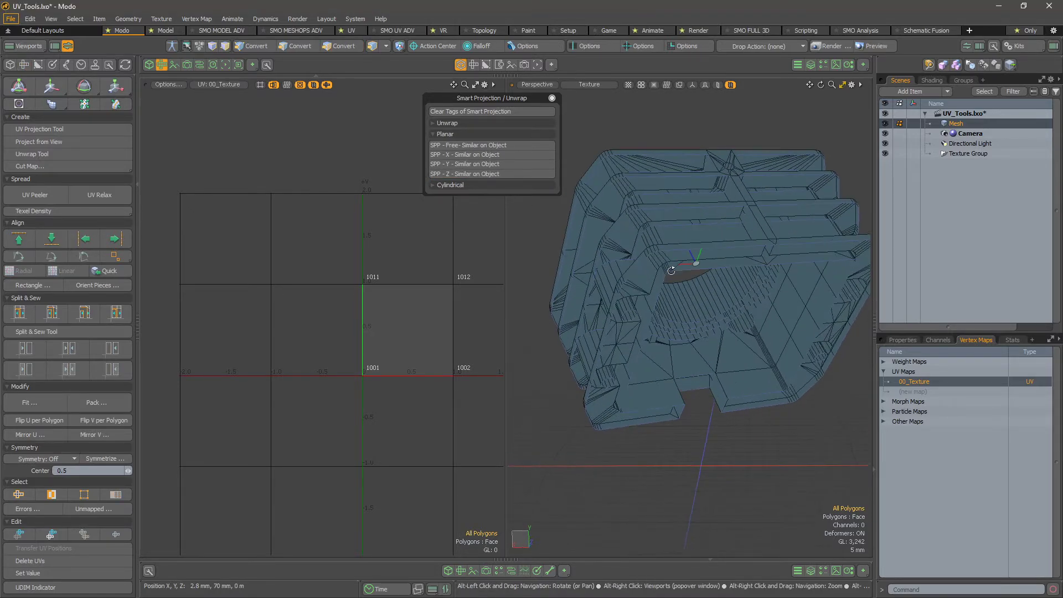
left_click_drag(640, 143, 685, 290, "alt")
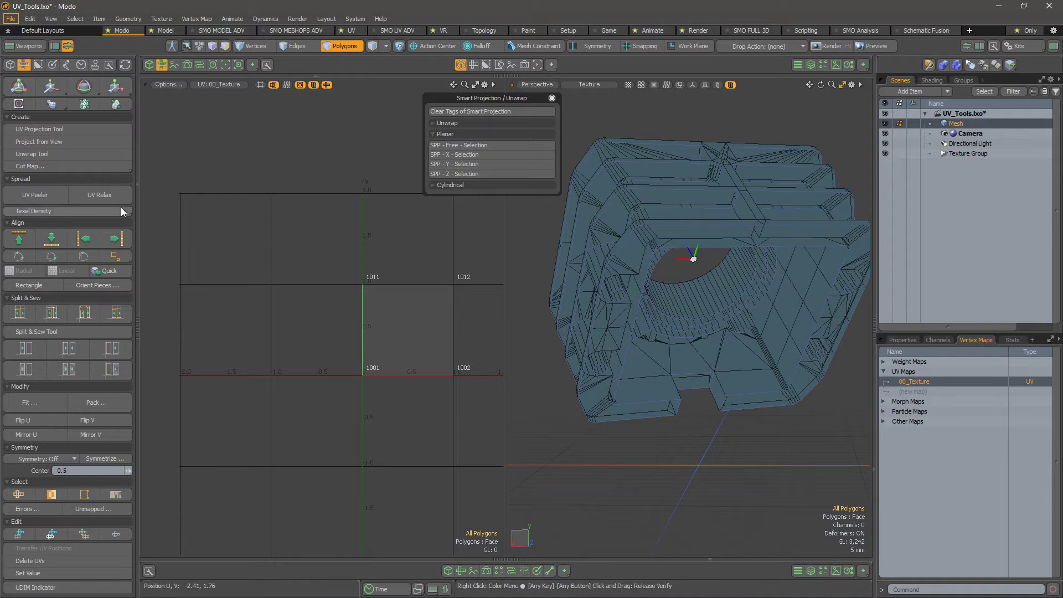
Open the Cut Map options, switch Show UV Seam off and back on, and close them
left_click(38, 164)
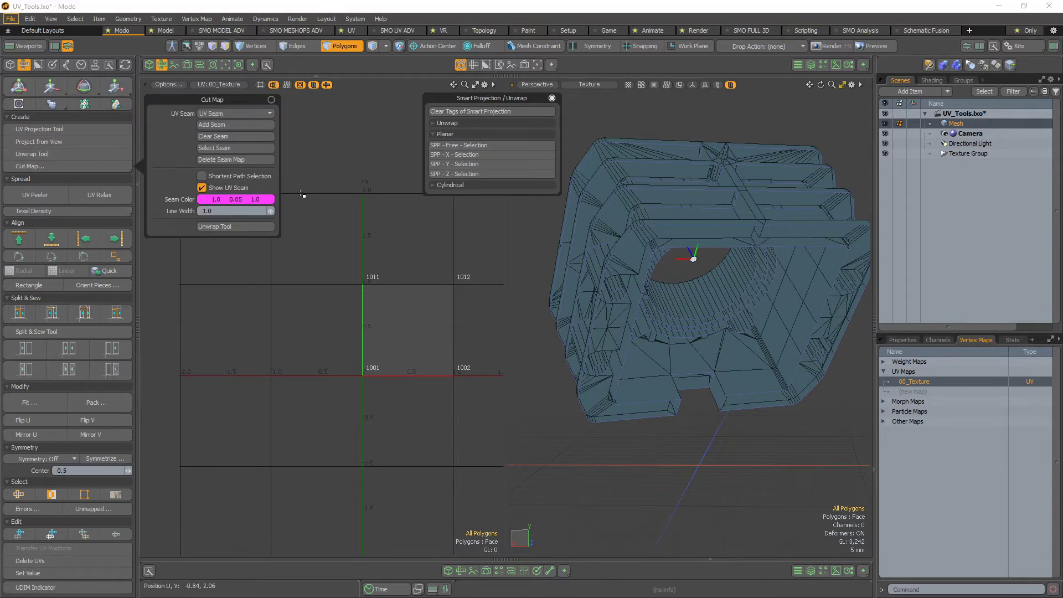
left_click_drag(240, 100, 525, 217)
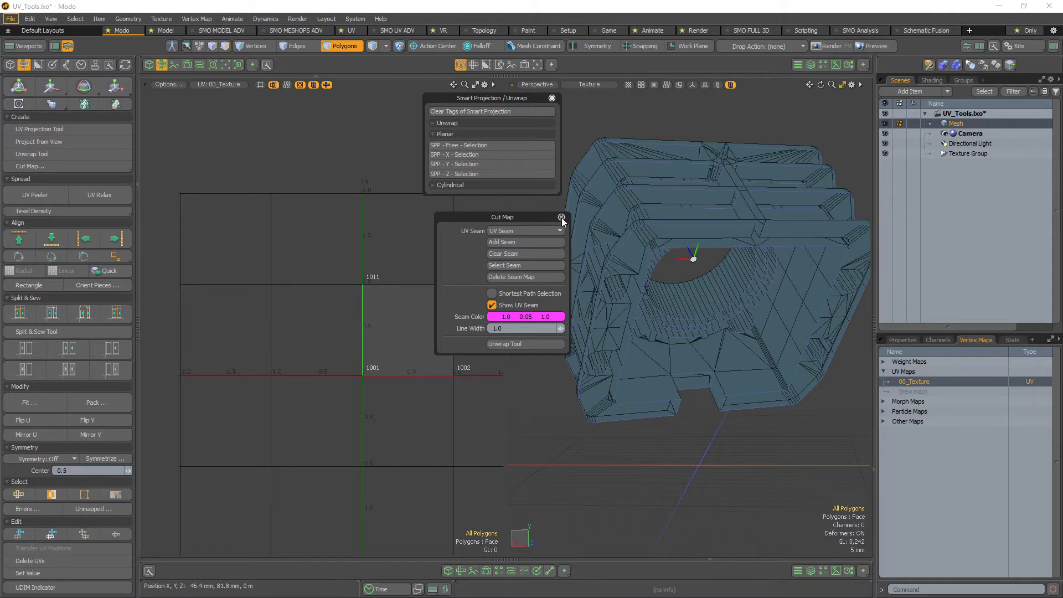
left_click(524, 306)
left_click(524, 306)
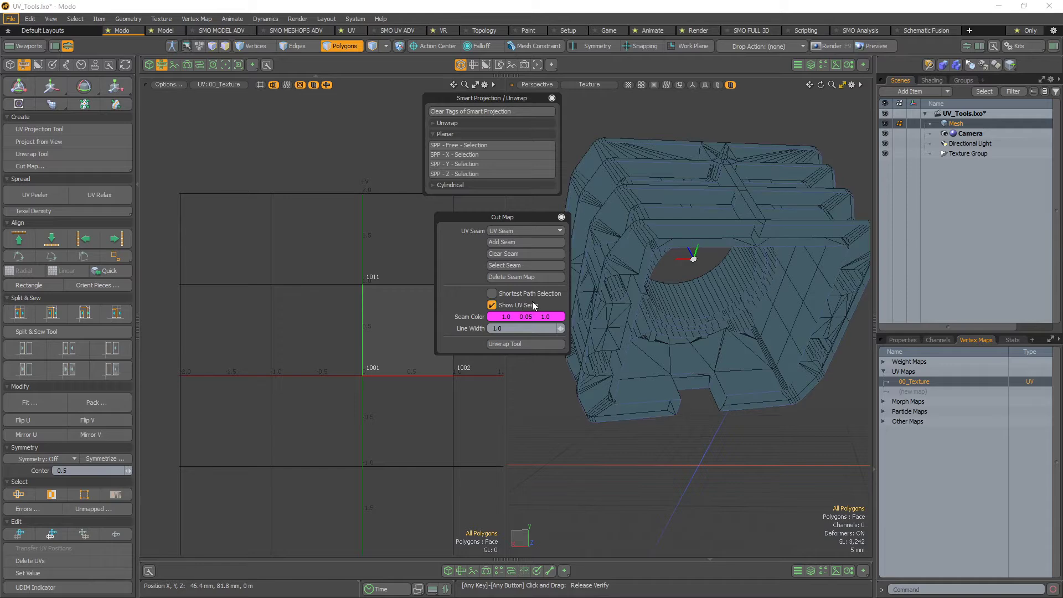
left_click(562, 217)
Examine the projected UV islands against the checker texture on the ribbed mesh, highlighting the square island with the round opening
left_click_drag(693, 254, 688, 288, "alt")
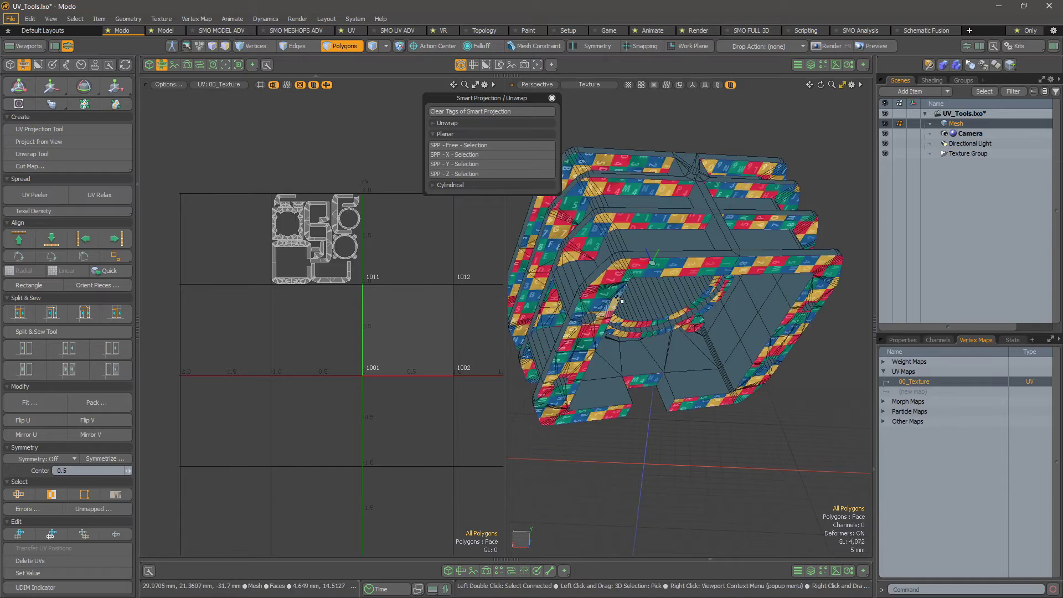
left_click_drag(698, 338, 705, 326, "alt")
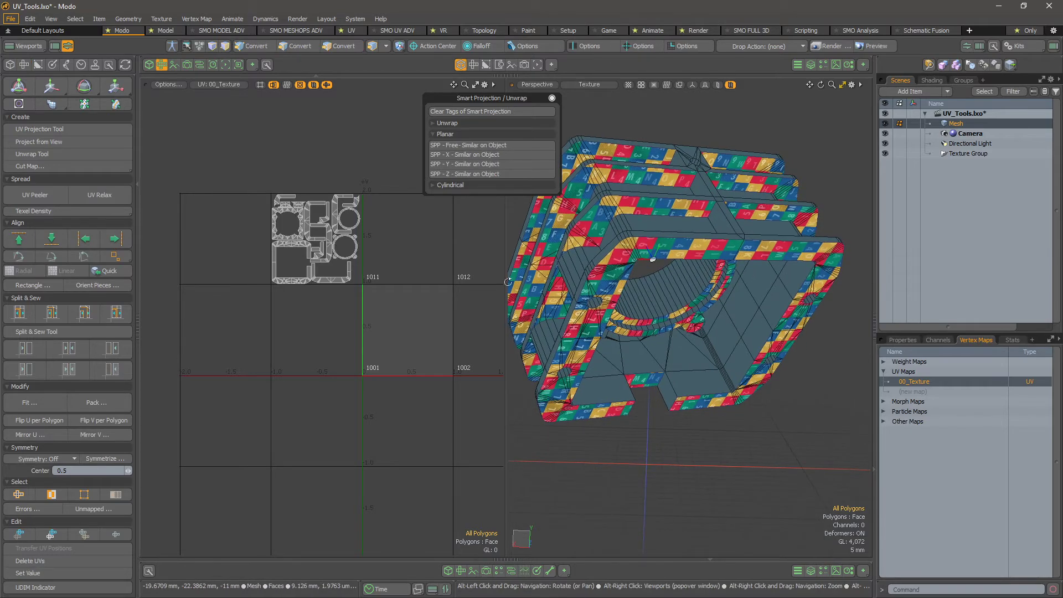
right_click_drag(342, 229, 395, 225, "alt")
left_click_drag(275, 222, 281, 251, "alt")
right_click_drag(282, 251, 308, 255, "alt")
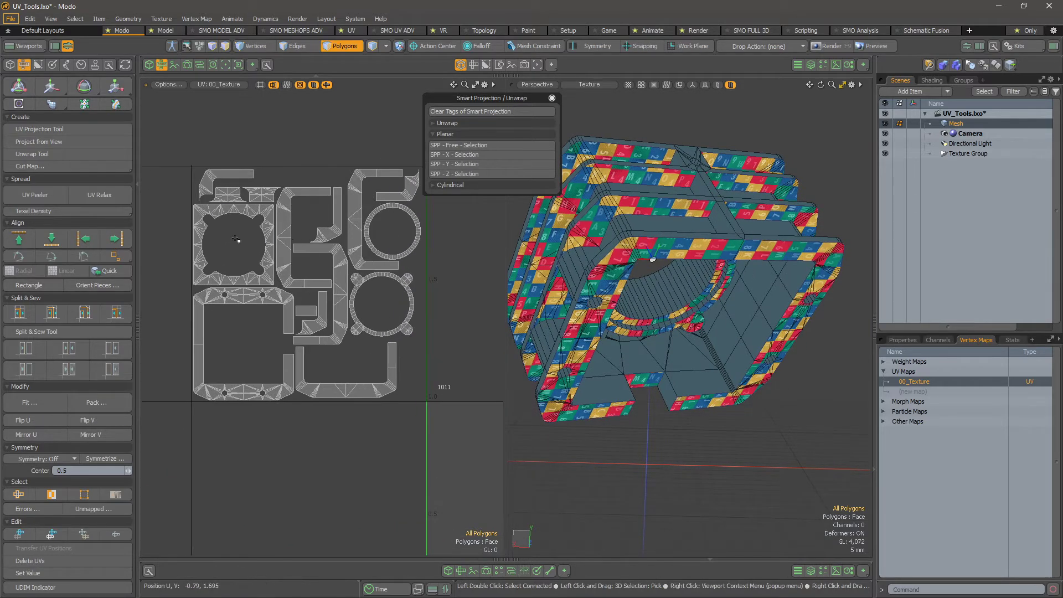
right_click_drag(207, 212, 260, 207, "alt")
left_click_drag(260, 206, 245, 210)
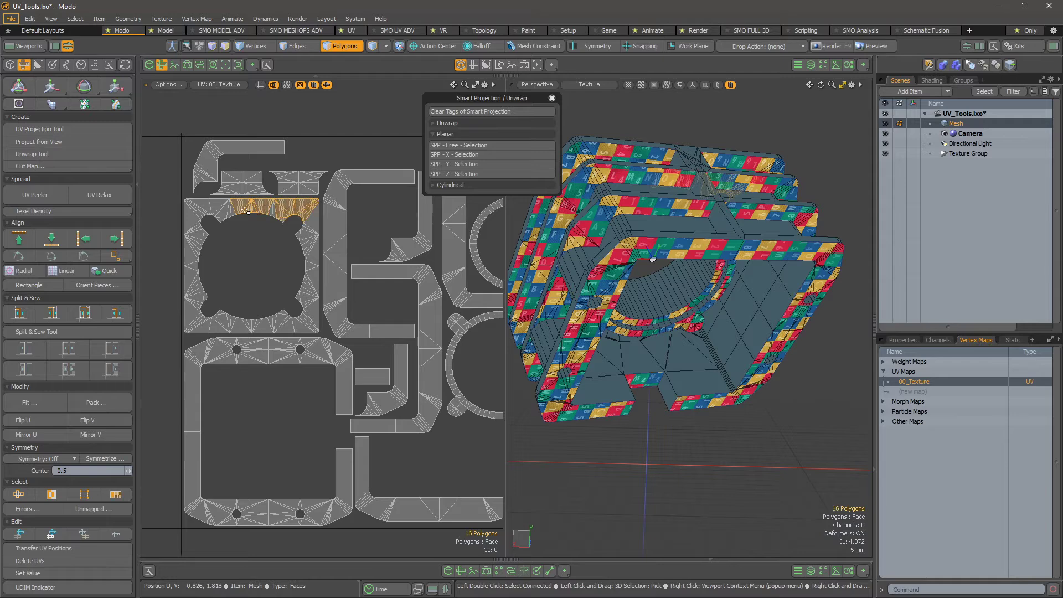
double_click(282, 210)
right_click_drag(734, 362, 673, 368, "alt")
left_click_drag(673, 368, 619, 337, "alt")
left_click_drag(441, 383, 268, 414, "alt")
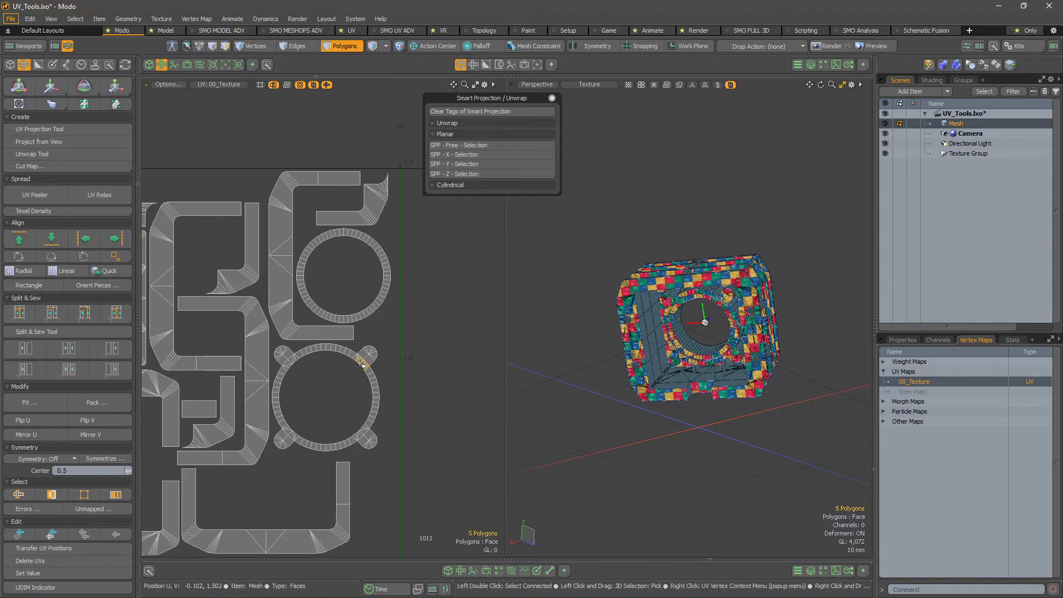
Select the four-lobed ring UV island and unwrap it with SPU - Conformal - Group Normal
double_click(374, 391)
right_click_drag(373, 392, 332, 394, "alt")
left_click_drag(332, 394, 249, 169, "alt")
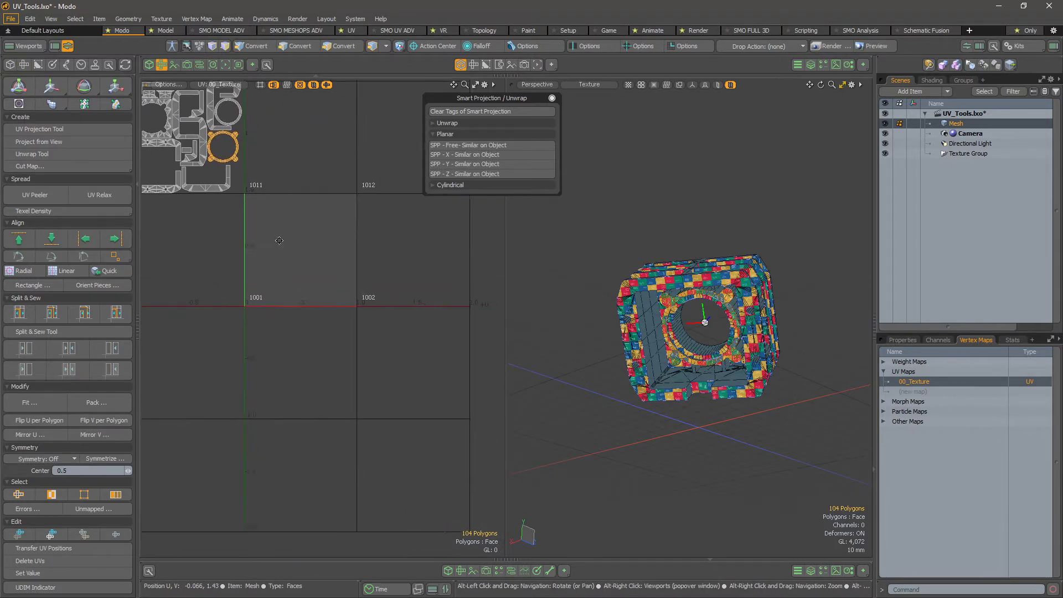
right_click_drag(249, 169, 316, 267, "alt")
left_click_drag(316, 267, 388, 297, "alt")
left_click(487, 123)
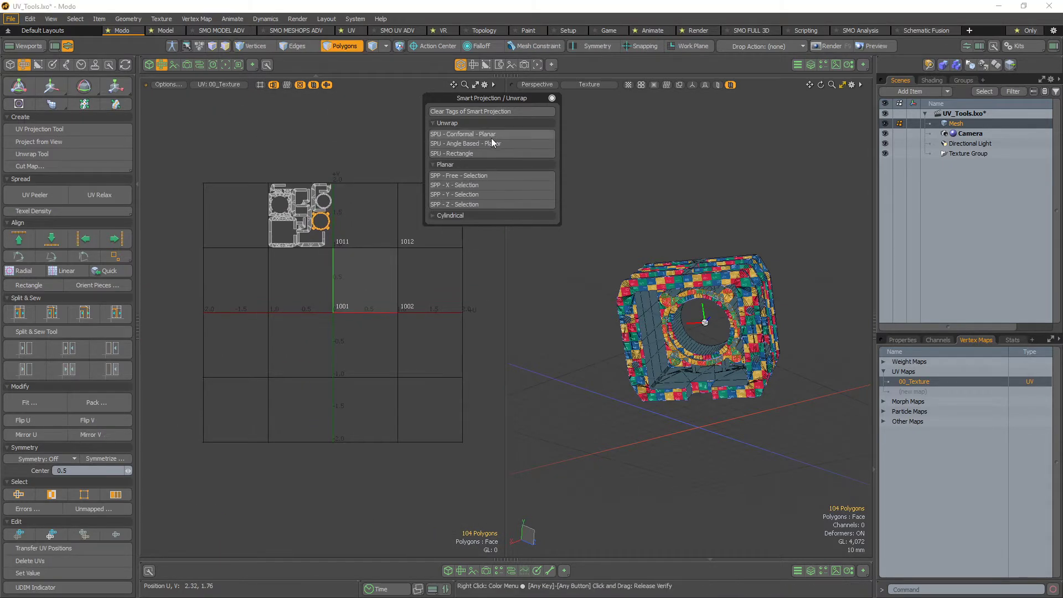
key("ctrl")
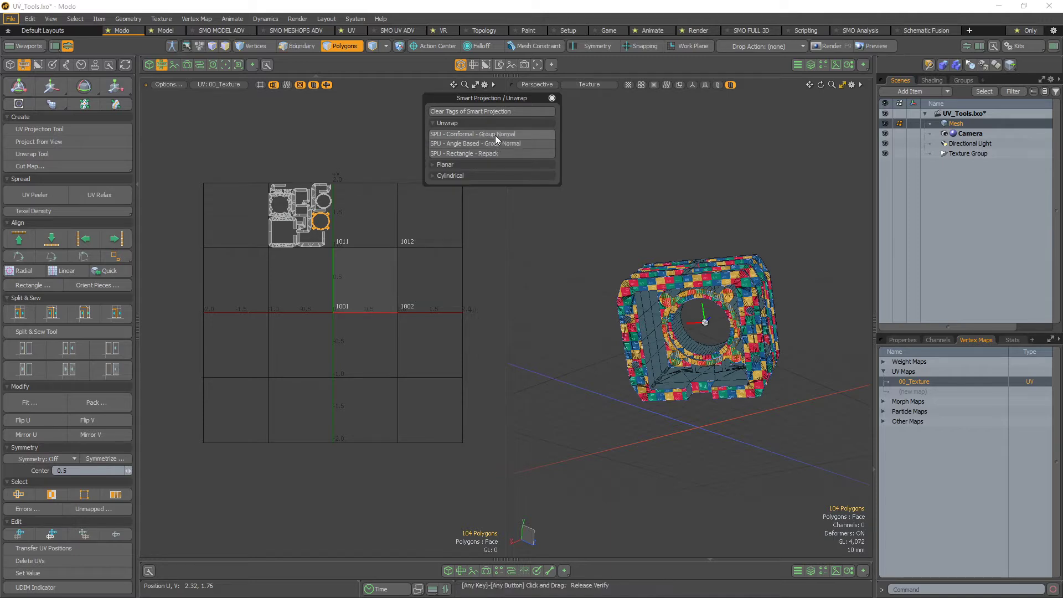
left_click(523, 134, "ctrl")
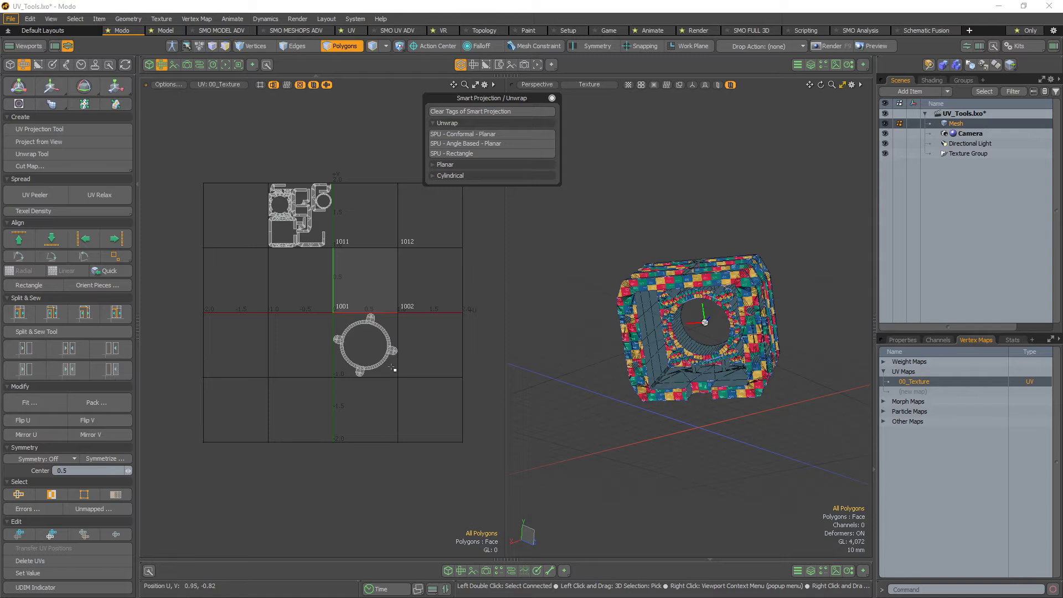
Reselect the unwrapped ring island and unwrap it with SPU - Conformal - Planar
scroll(396, 365, "up", 3)
left_click_drag(388, 335, 405, 351, "alt")
double_click(387, 308)
left_click_drag(402, 249, 404, 329, "alt")
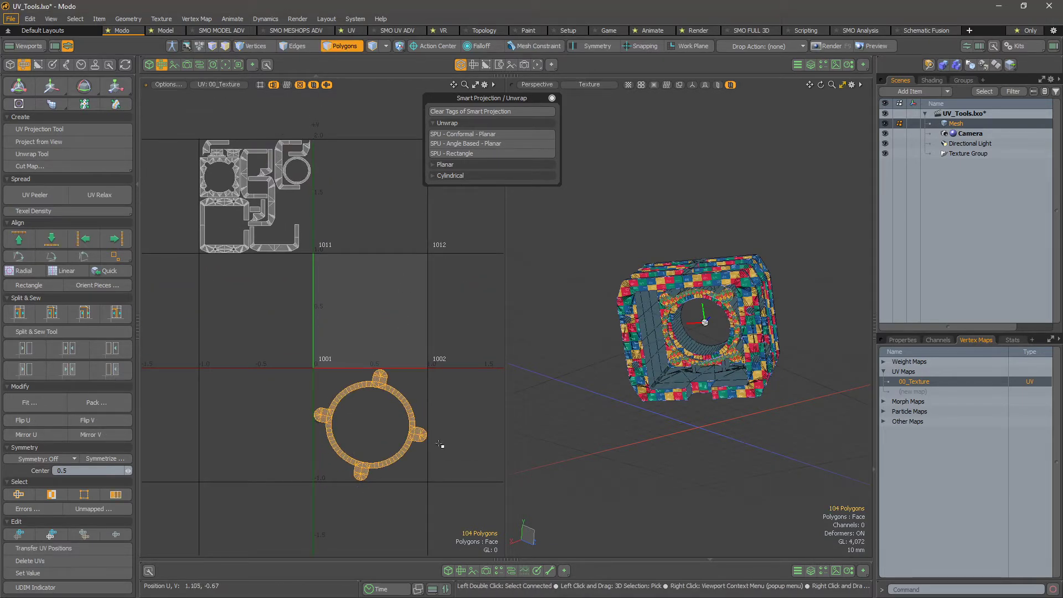
left_click_drag(374, 413, 401, 391, "alt")
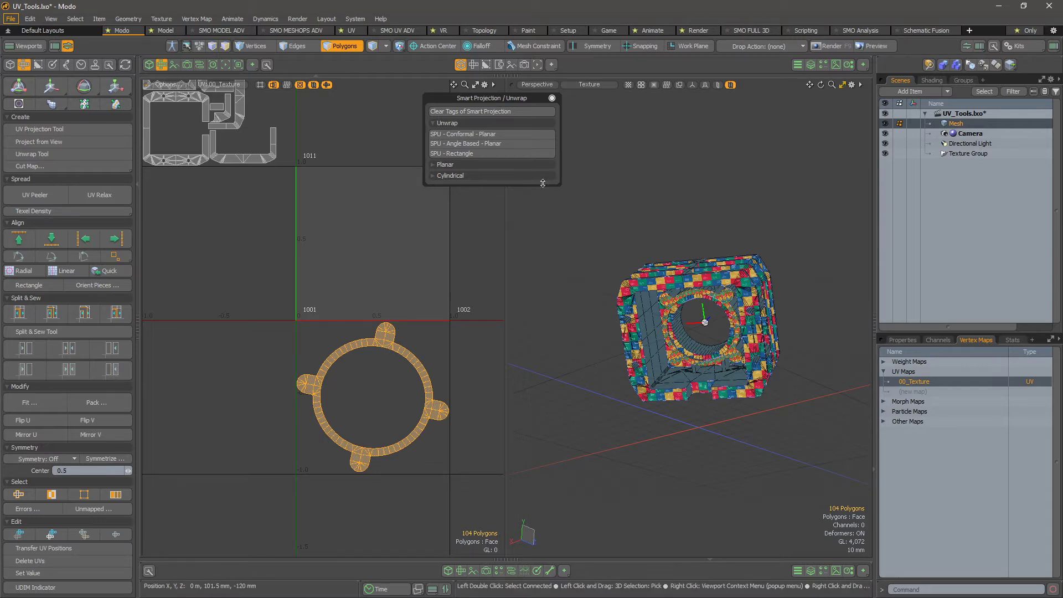
left_click(507, 134)
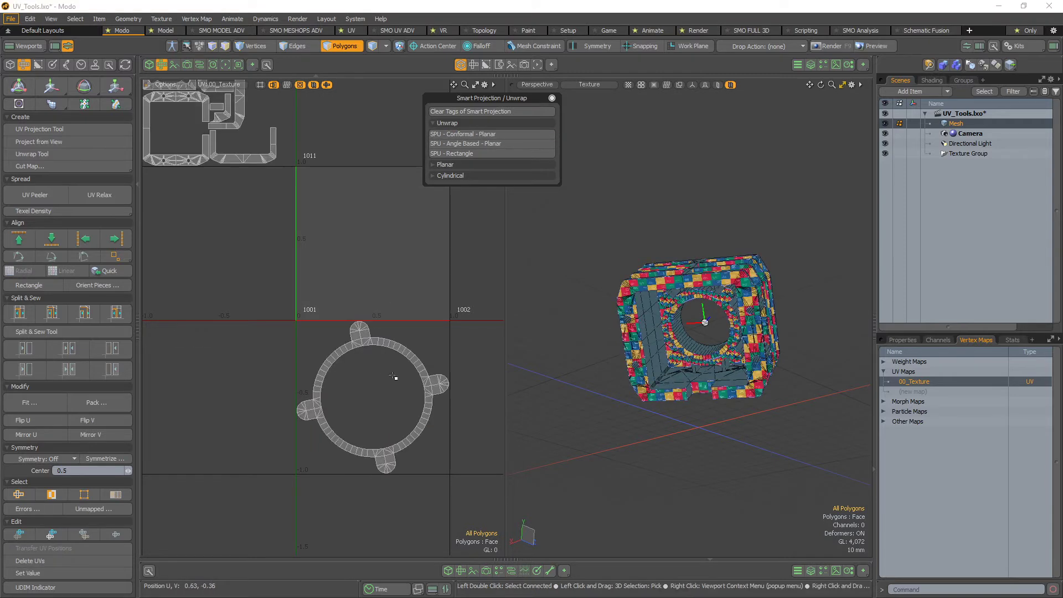
Try SPU - Angle Based - Planar - Repack and SPU - Angle Based - Planar with no polygons selected
mouse_move(417, 352)
left_mouse_down("alt")
mouse_move(408, 365)
mouse_move(431, 354)
mouse_move(430, 362)
left_mouse_up("alt")
scroll(408, 366, "down", 2)
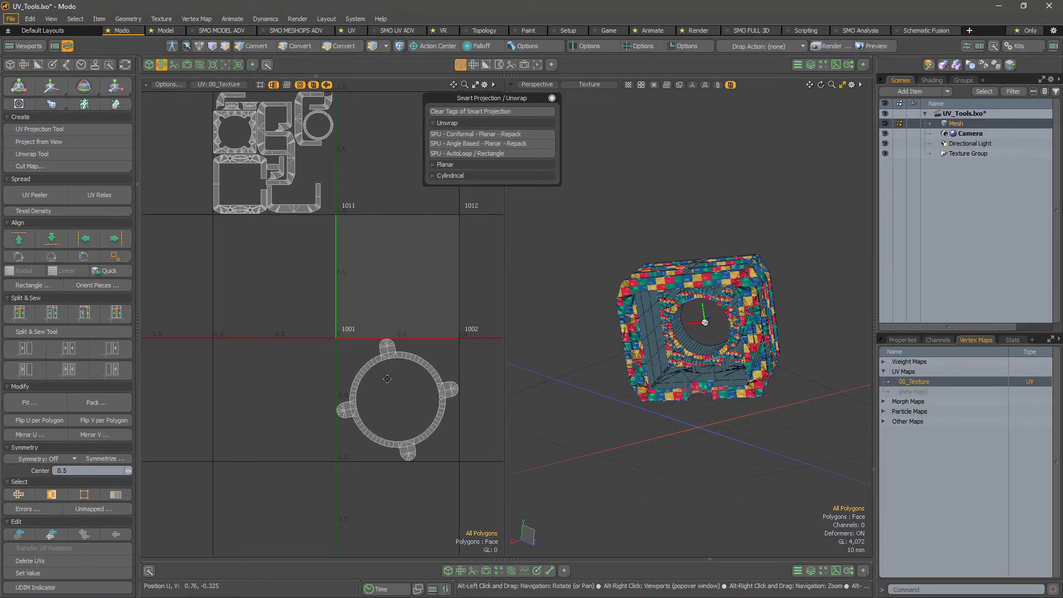
key("alt")
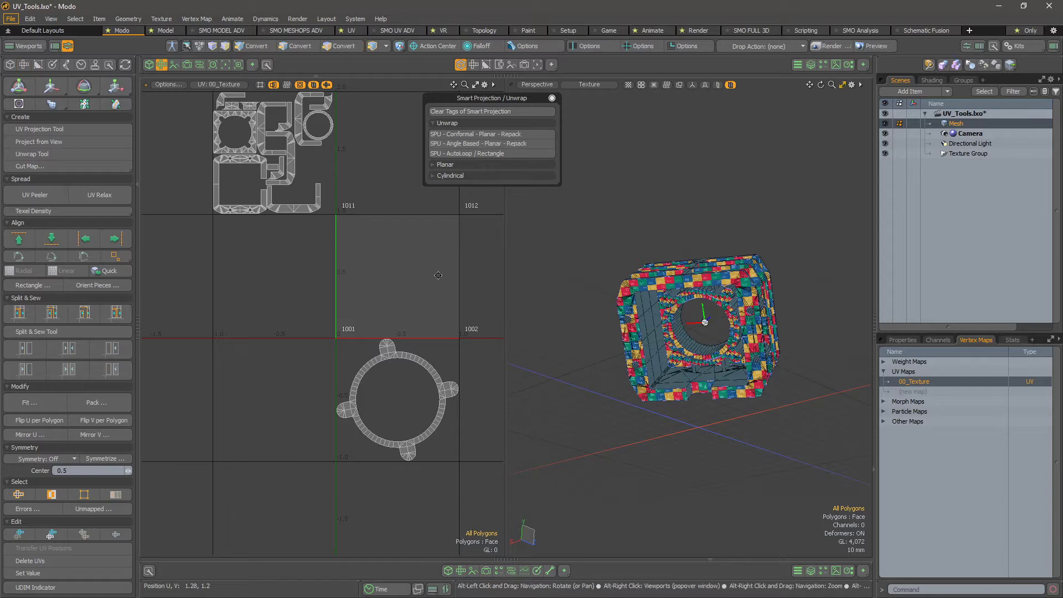
left_click(475, 145, "alt")
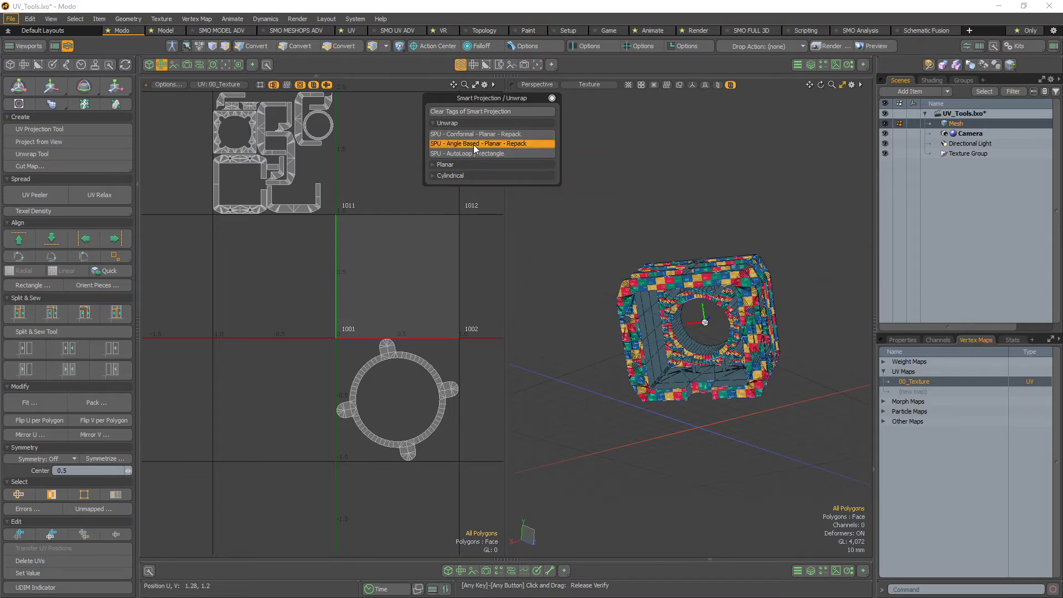
key("Return")
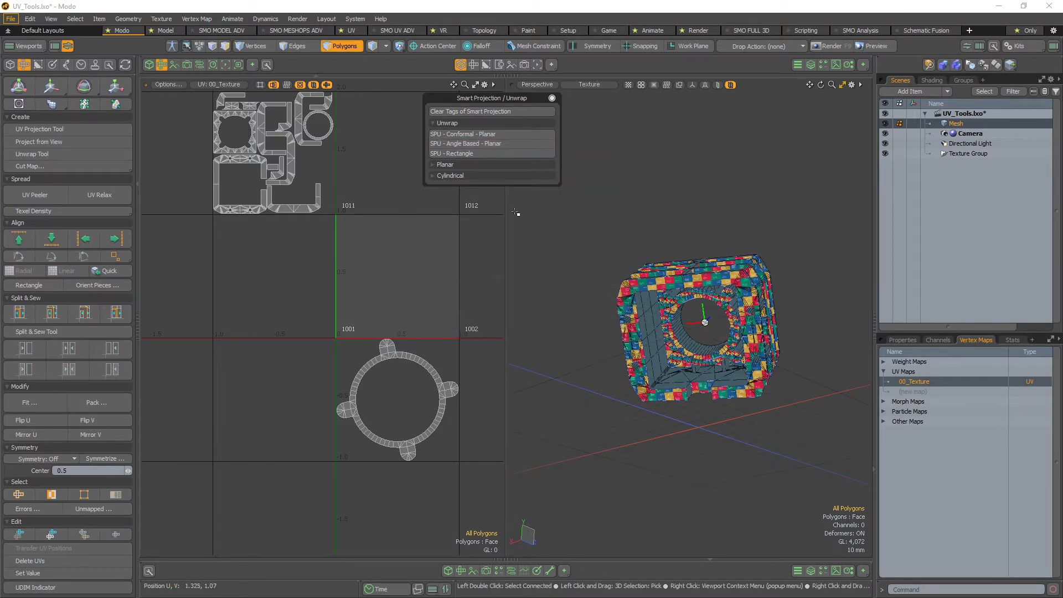
left_click(469, 145)
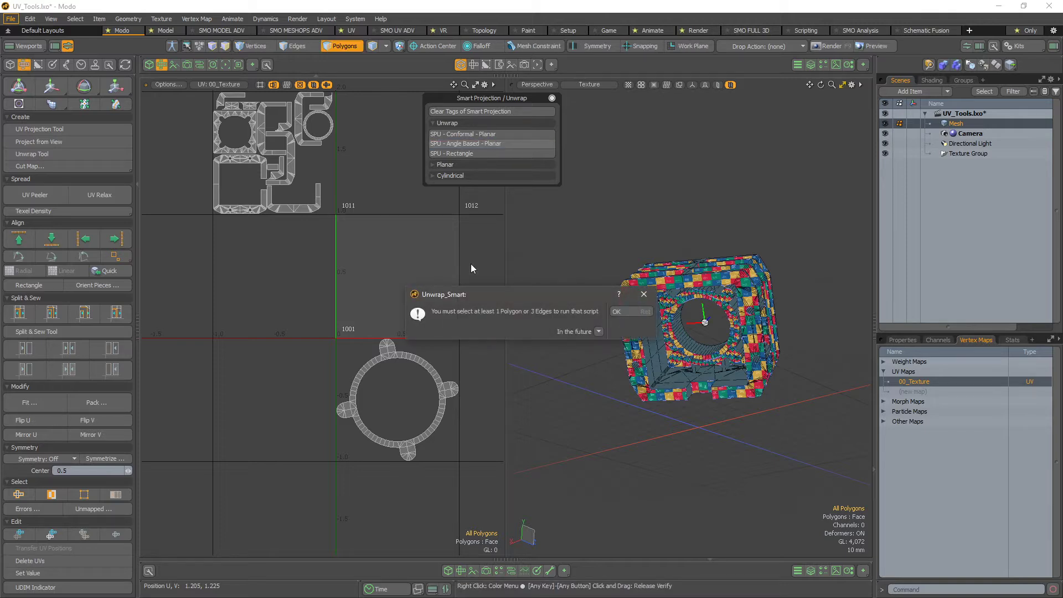
left_click(628, 311)
Select the four-lobed ring island and unwrap it with SPU - Angle Based - Planar, repeating the unwrap once on the reselected island
left_click(414, 362)
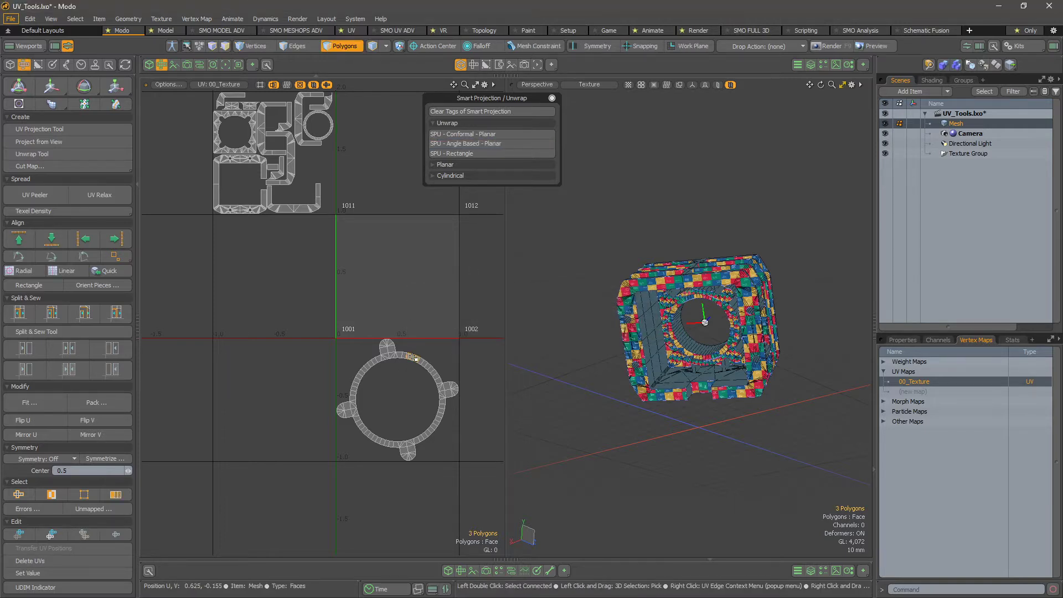
double_click(413, 358)
left_click(486, 143)
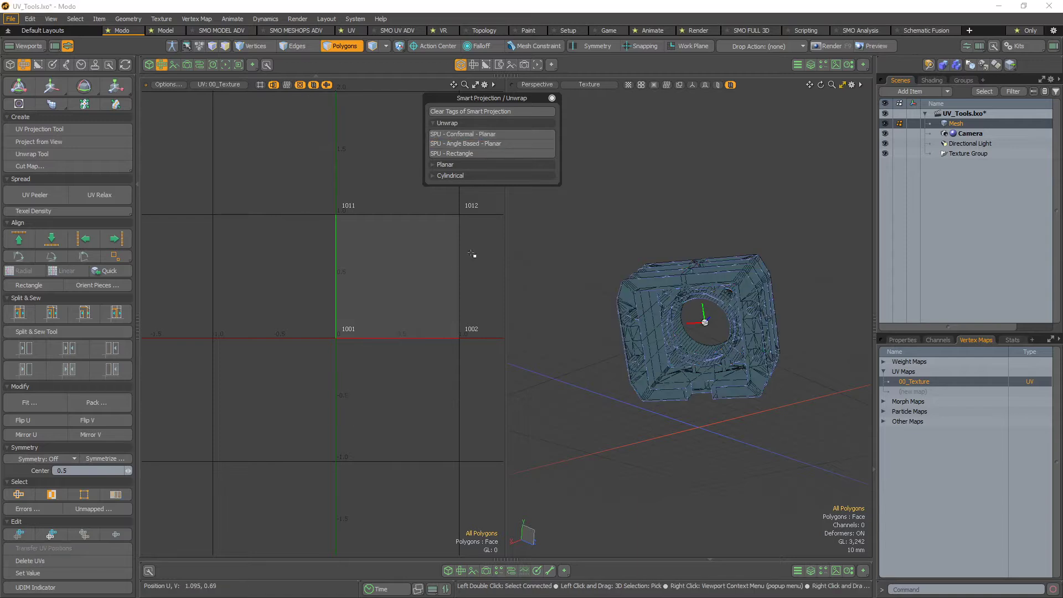
scroll(438, 320, "down", 3)
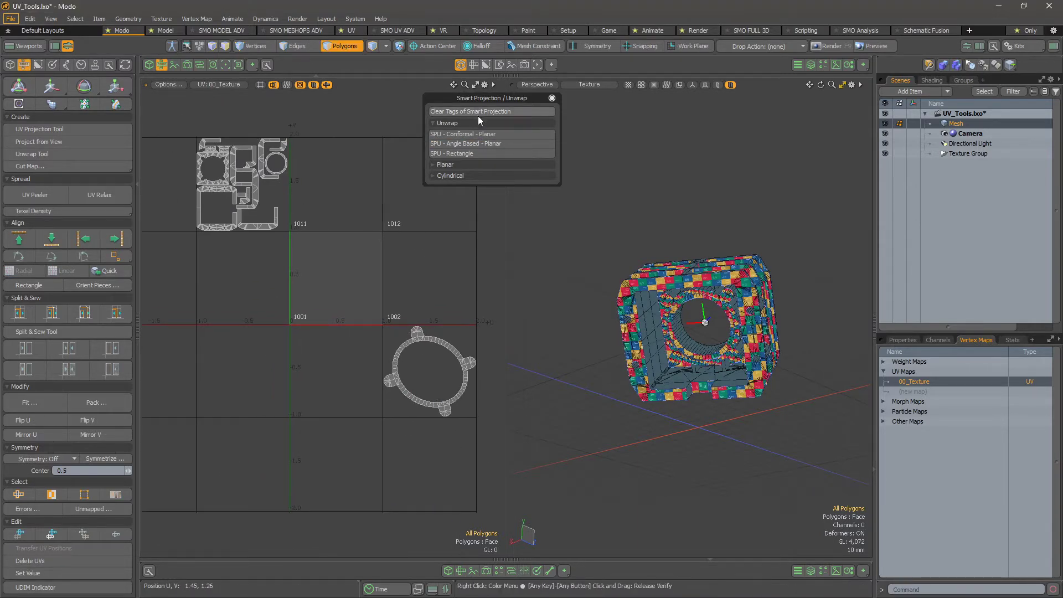
double_click(435, 332)
left_click(504, 144)
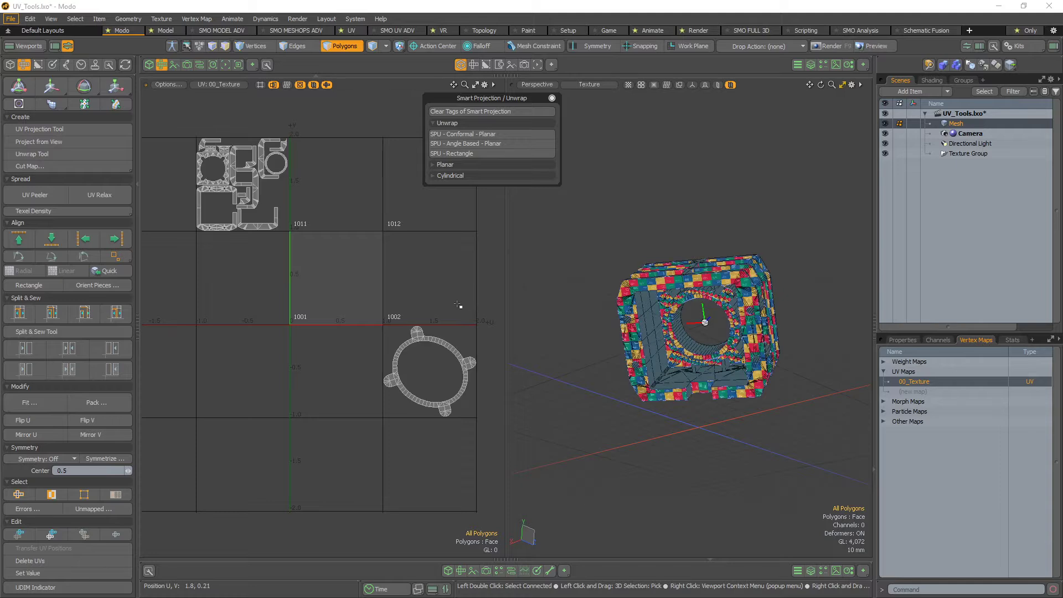
Select the four-lobed ring island and unwrap it with the Unwrap Tool using the angle-based method and planar initial projection
key("alt")
right_click_drag(435, 411, 371, 386, "alt")
left_click_drag(300, 397, 319, 386, "alt")
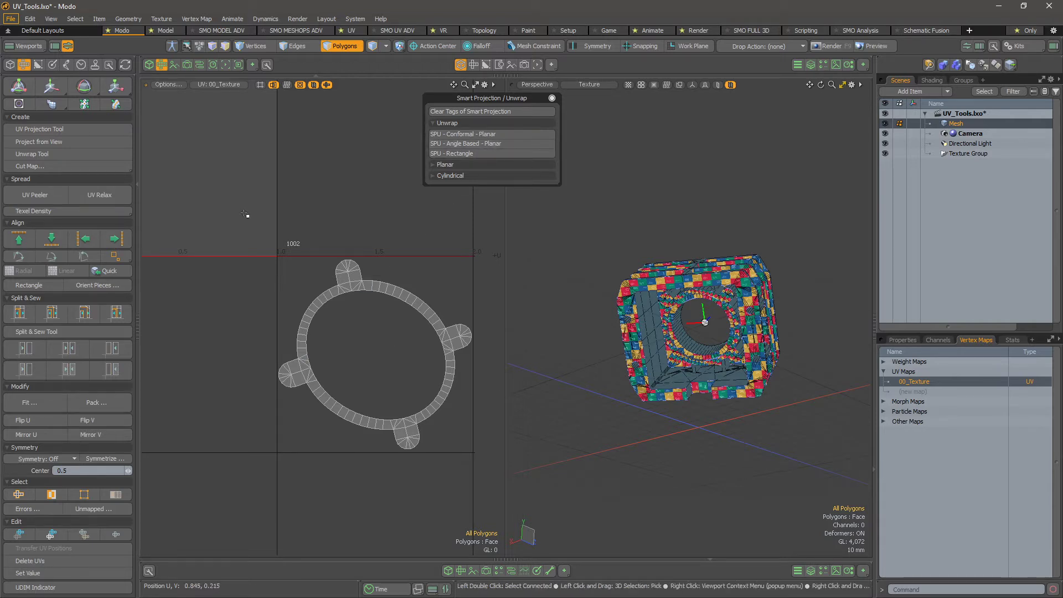
left_click(54, 154)
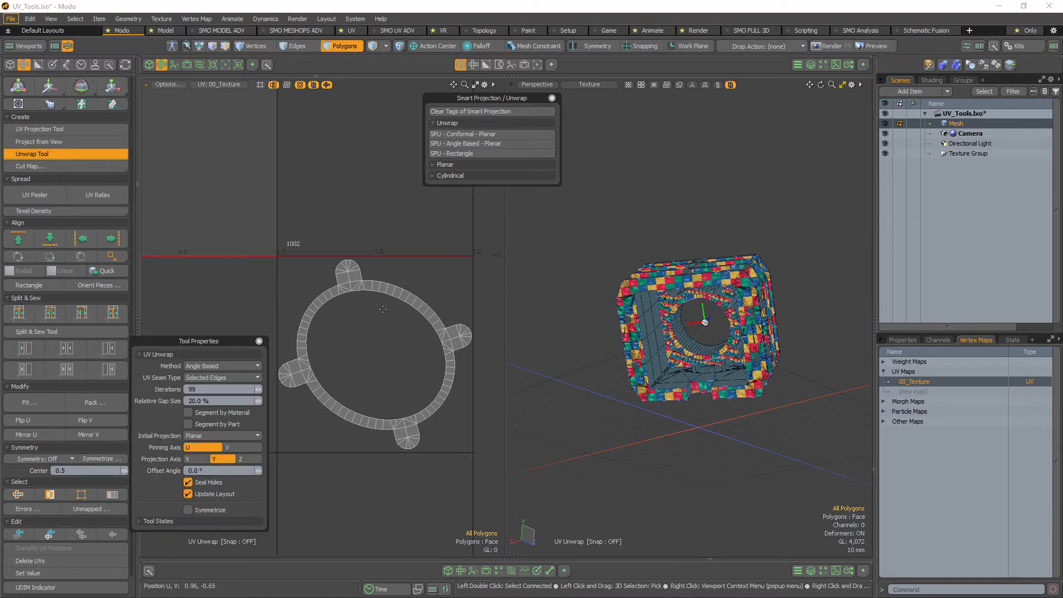
key("space")
double_click(395, 288)
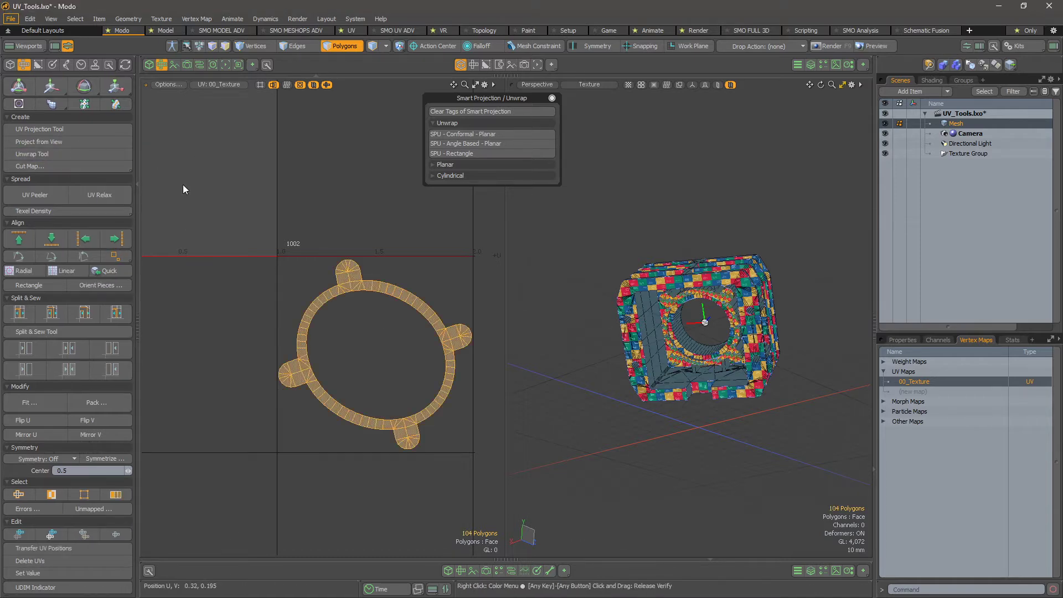
left_click(54, 154)
left_click_drag(212, 248, 382, 313, "alt")
scroll(227, 261, "down", 3)
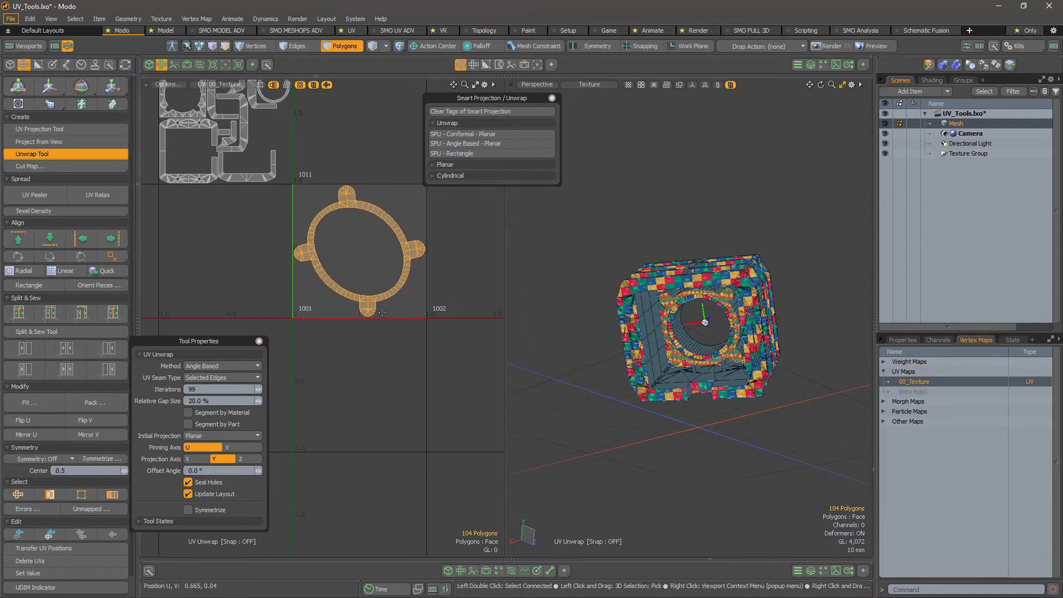
Apply UV Relax in Conformal mode to the four-lobed ring island, and deselect it
left_click(110, 194)
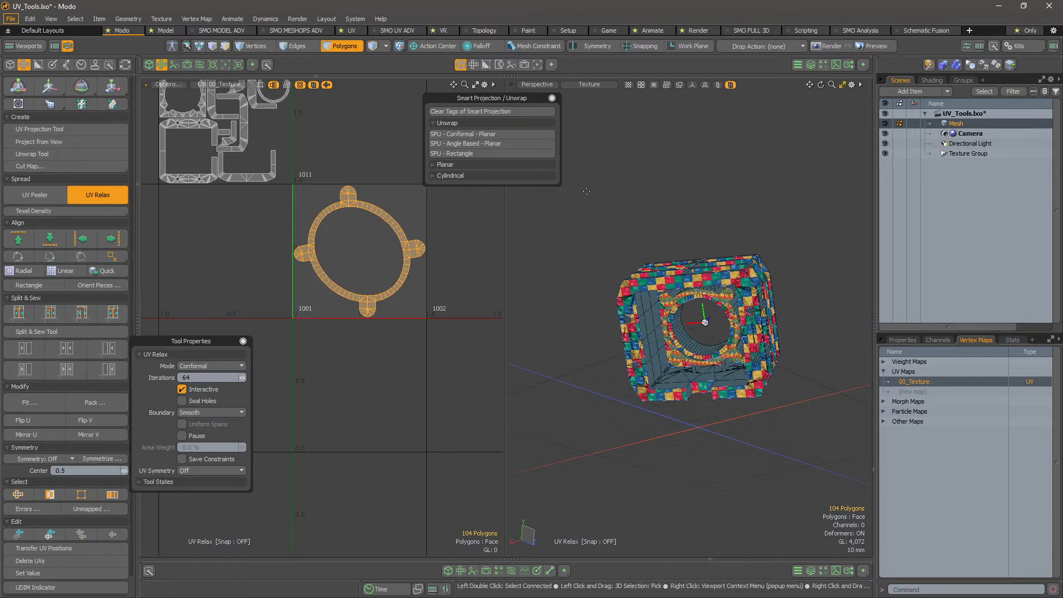
key("space")
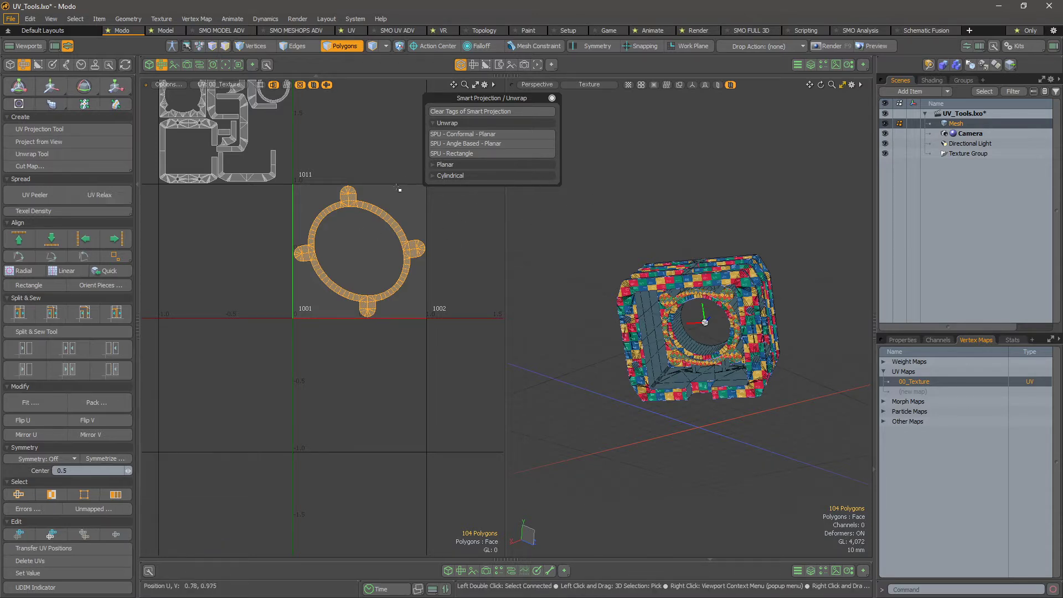
left_click(398, 190)
scroll(354, 193, "down", 4, "alt")
left_click_drag(338, 157, 353, 231, "alt")
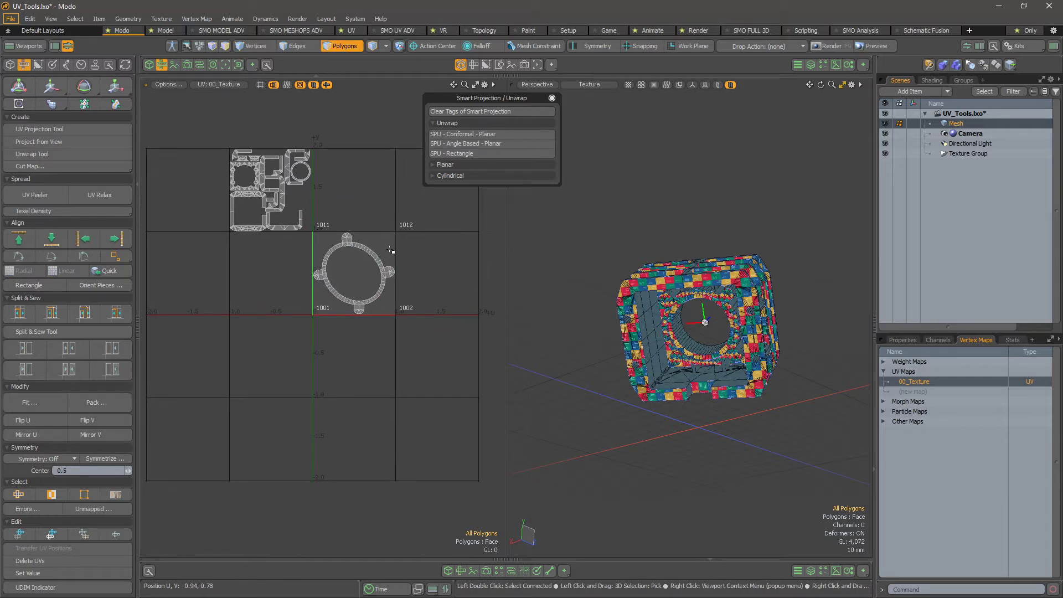
Undo the separate unwraps of the four-lobed ring, stopping at the layout where it is packed with the other islands
key("ctrl+z")
key("ctrl+z")
key("ctrl+z")
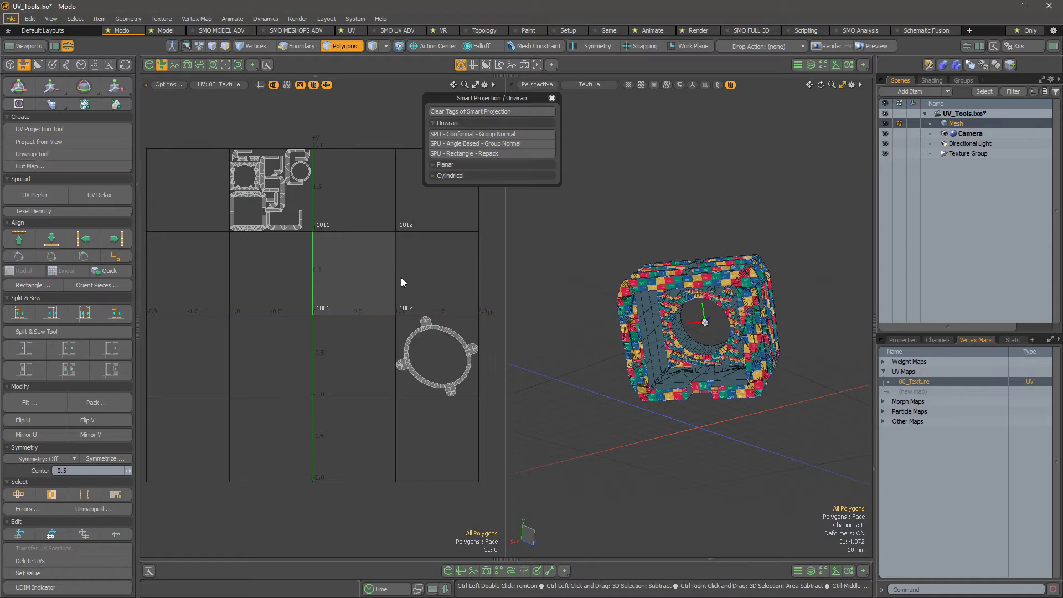
key("ctrl+z")
key("ctrl+y")
key("ctrl+z")
key("ctrl+y")
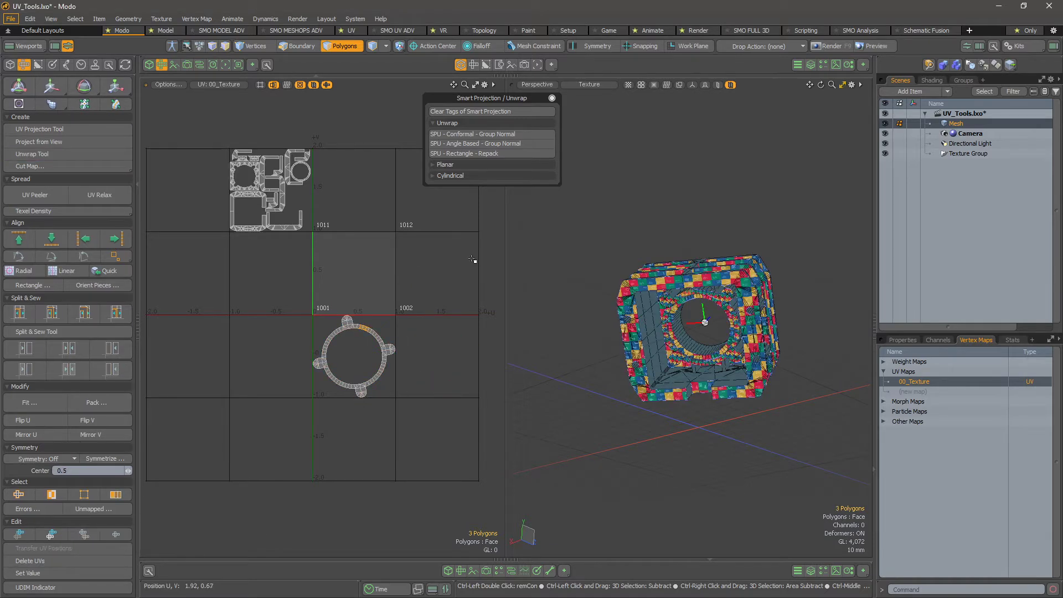
key("ctrl+z")
key("ctrl+z")
key("ctrl+z")
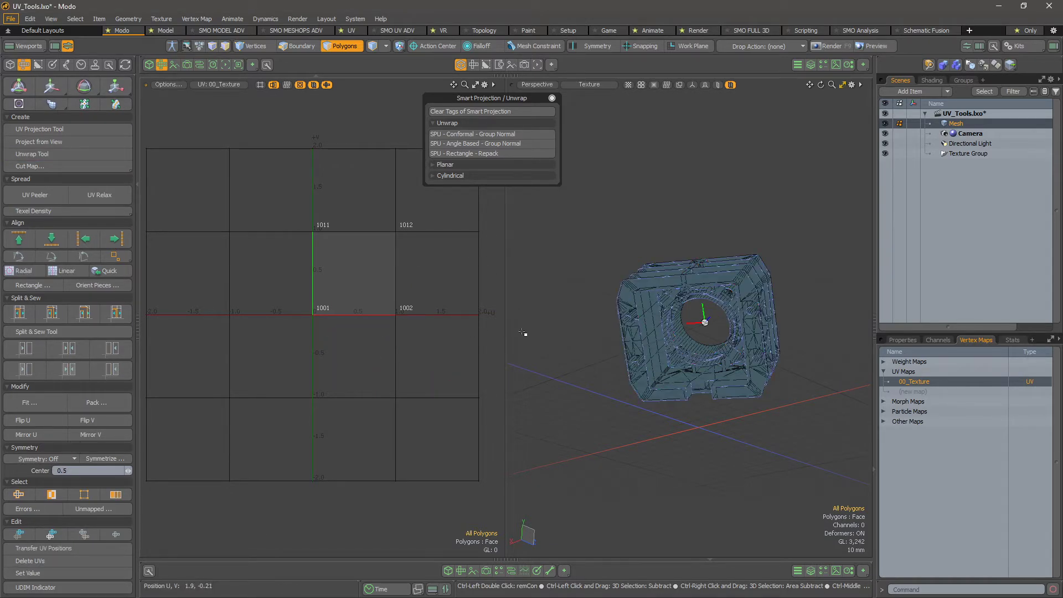
key("ctrl+y")
key("ctrl+z")
key("ctrl+y")
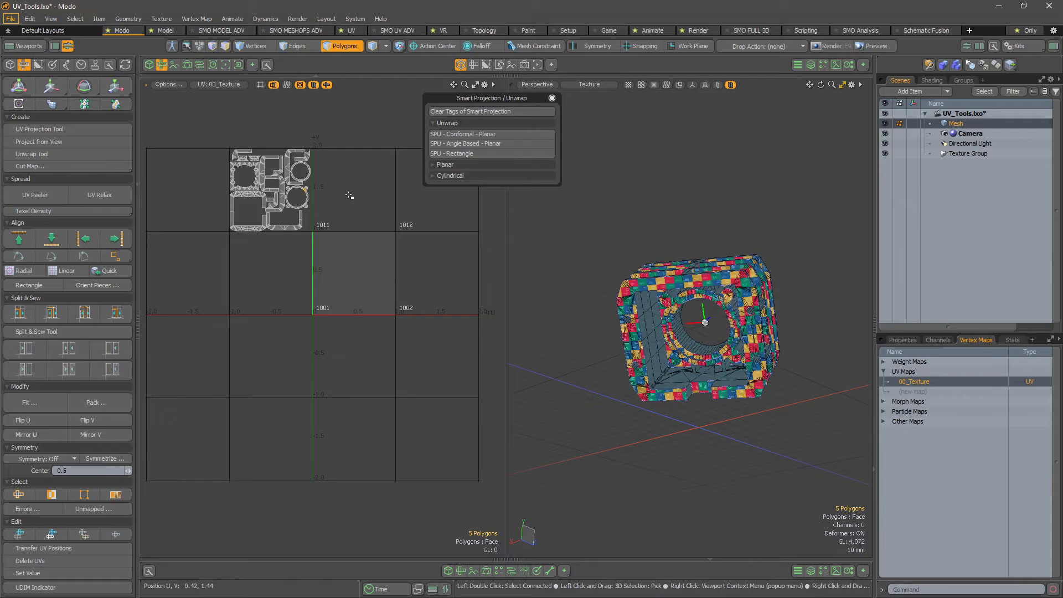
Expand the Planar projection options, and temporarily hide all packed UV polygons to examine the faces still without UVs
left_click(477, 163)
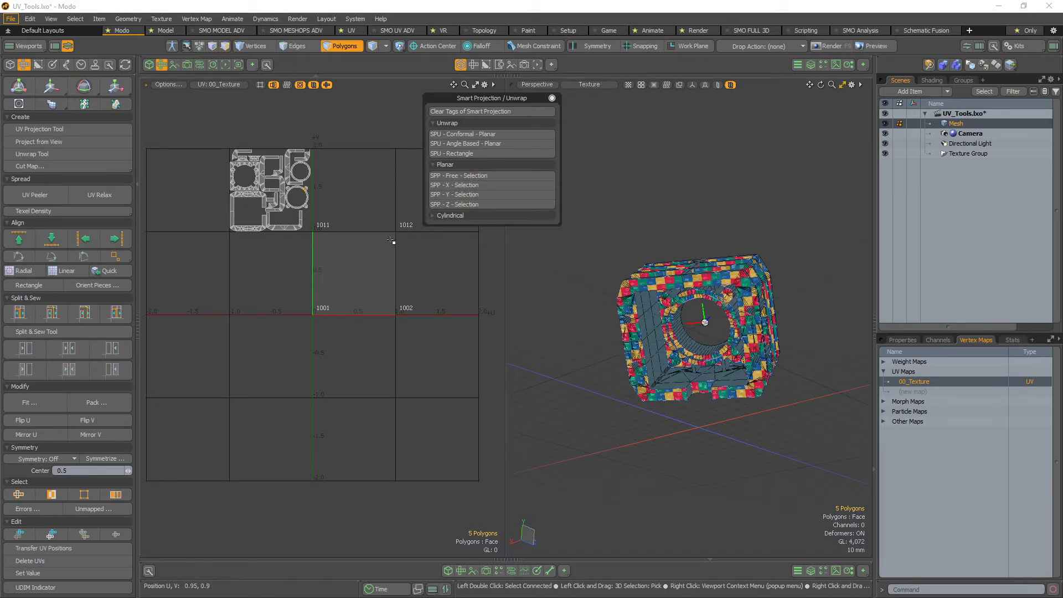
left_click_drag(285, 219, 341, 231, "alt")
mouse_move(389, 139)
right_mouse_down()
mouse_move(252, 148)
mouse_move(386, 269)
right_mouse_up()
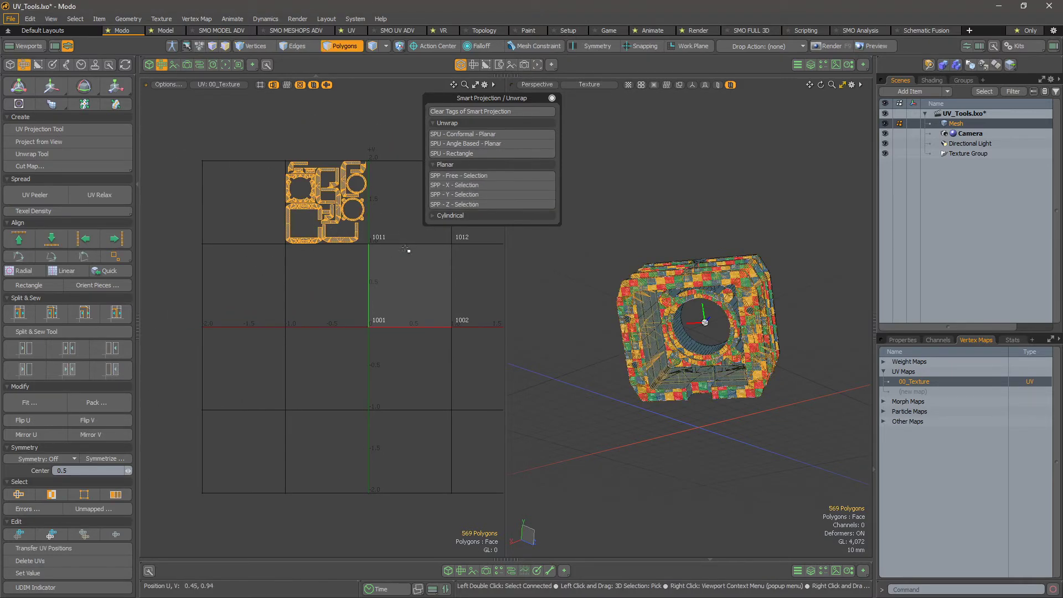
right_click_drag(730, 257, 744, 413, "alt")
key("h")
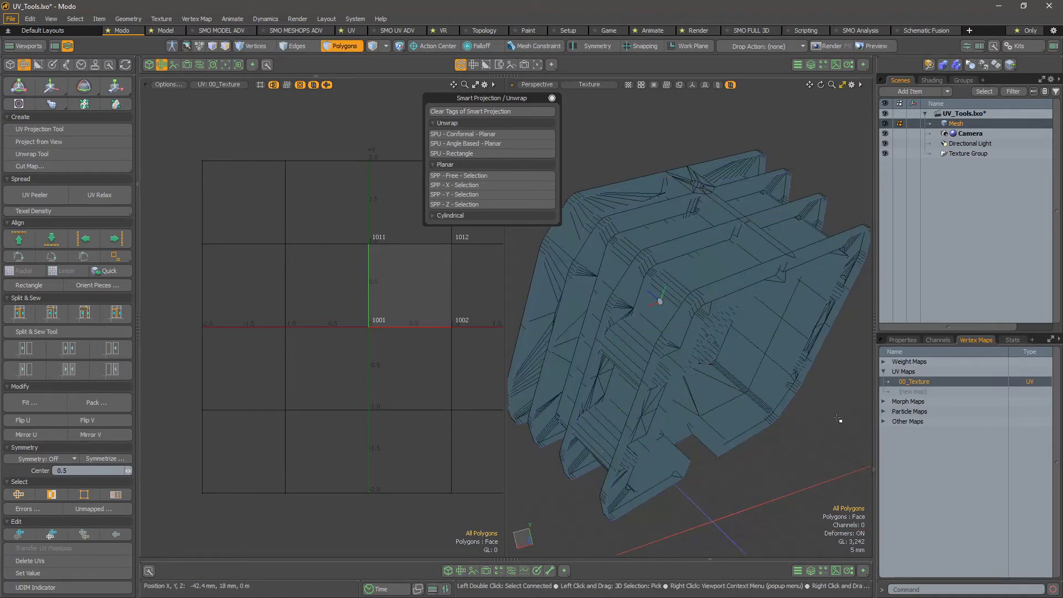
mouse_move(297, 144)
right_mouse_down()
mouse_move(505, 183)
mouse_move(282, 176)
right_mouse_up()
right_click_drag(294, 311, 272, 309, "alt")
middle_click_drag(273, 309, 228, 319, "alt")
middle_click_drag(776, 375, 749, 375, "alt")
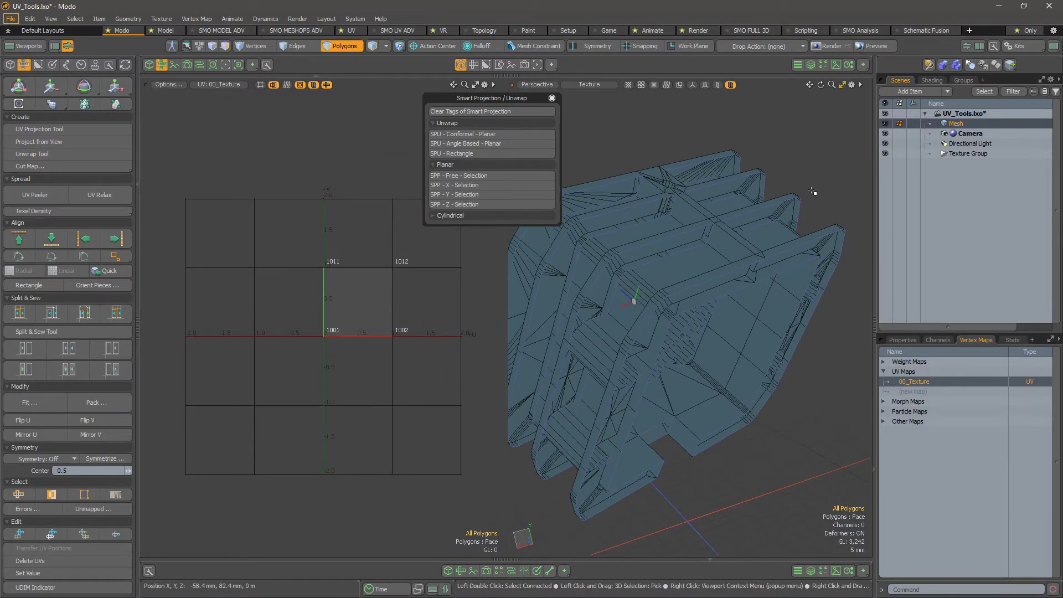
key("u")
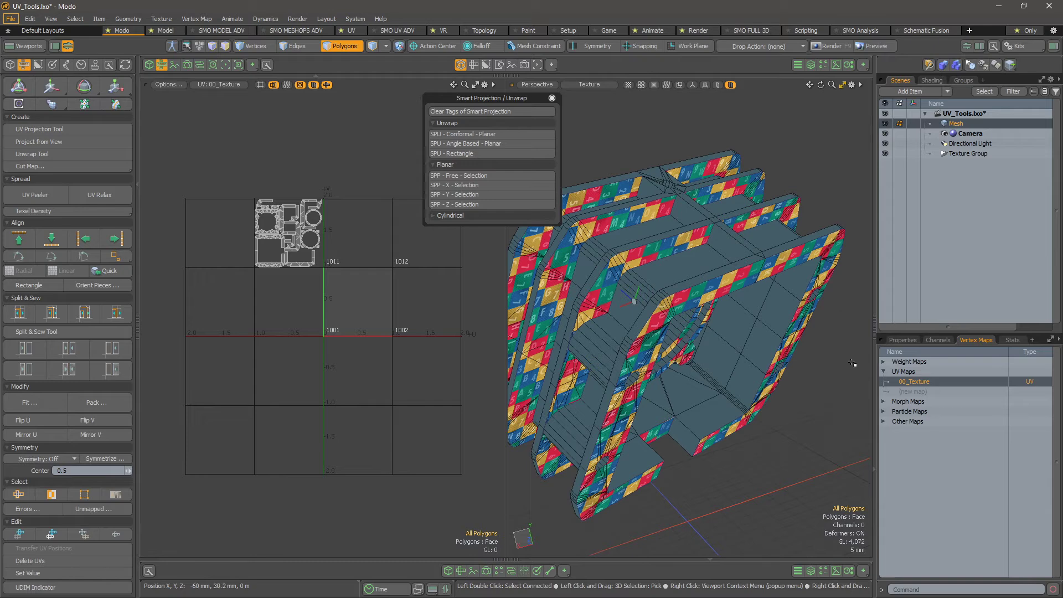
List the mesh's polygon selection sets in the statistics and select the UV_DONE polygons to examine them, clearing the selection again
left_click(1009, 340)
left_click(906, 394)
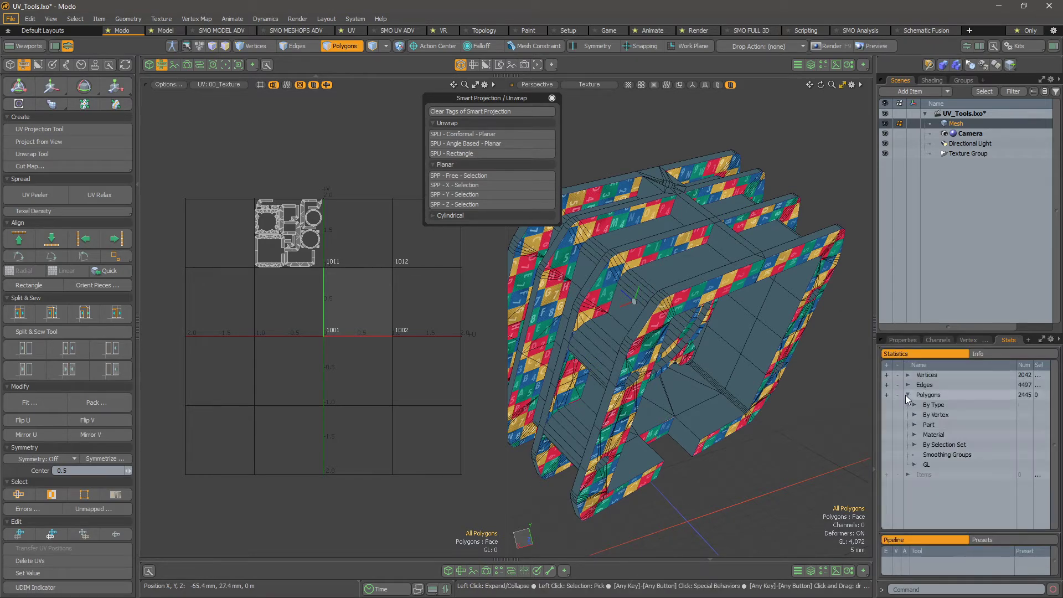
left_click(915, 444)
left_click(965, 455)
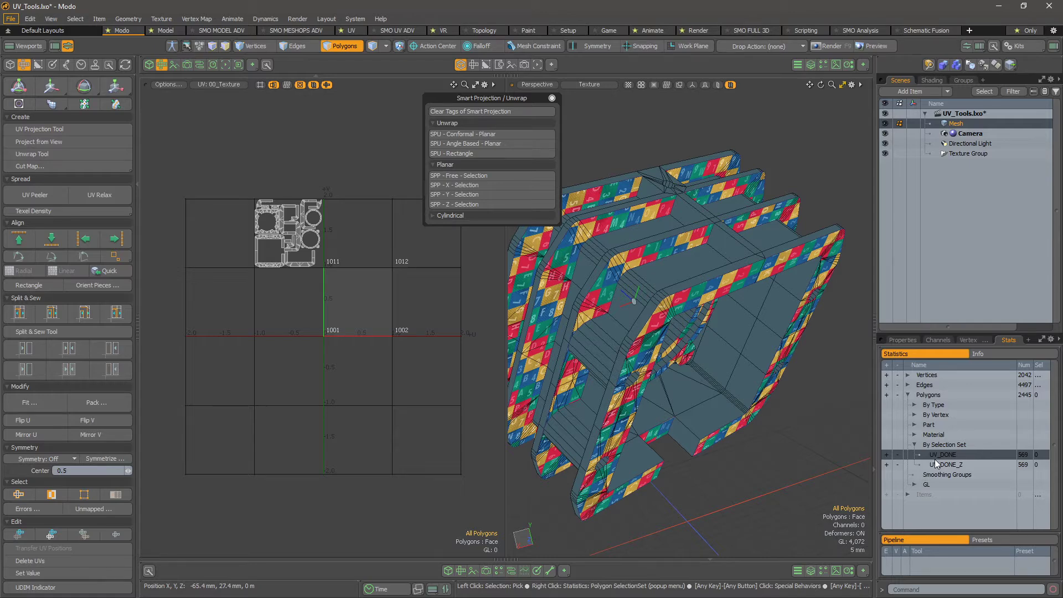
left_click(887, 454)
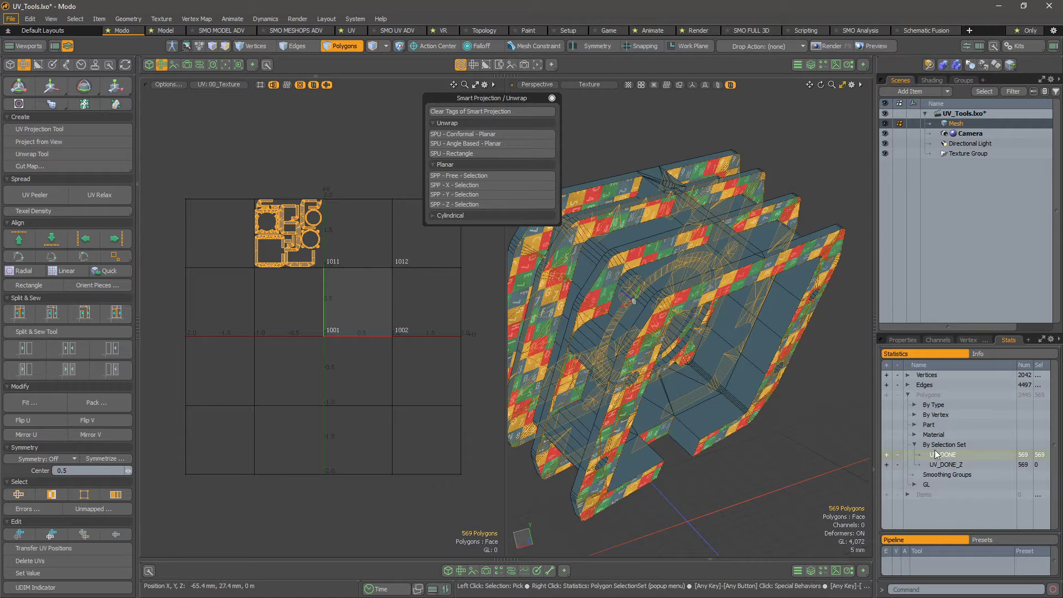
left_click(897, 454)
Select the polygons of the UV_DONE_Z set to see what it covers, and clear the selection
left_click(961, 465)
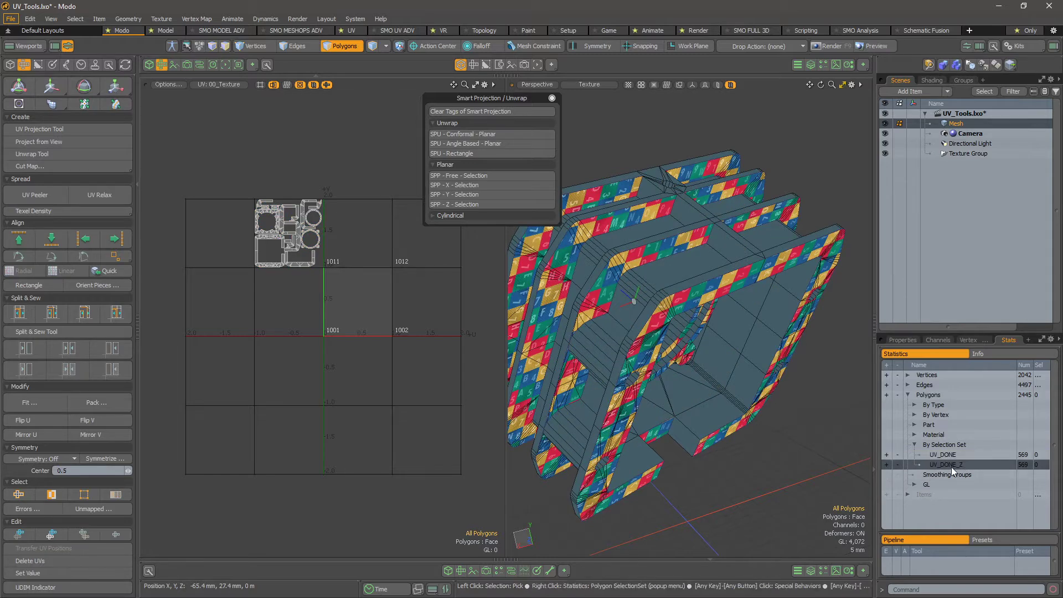
left_click(887, 465)
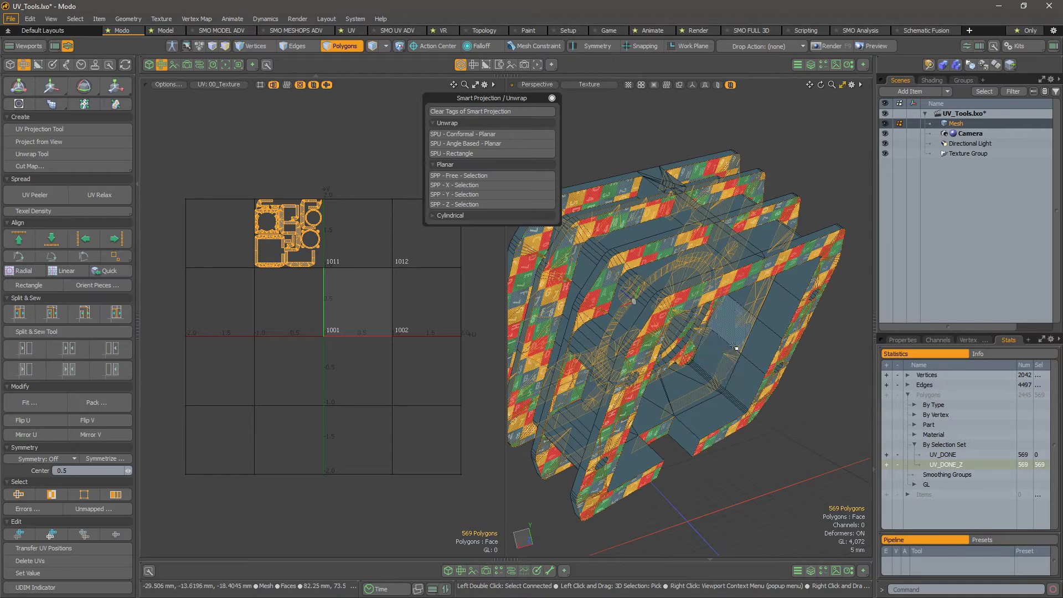
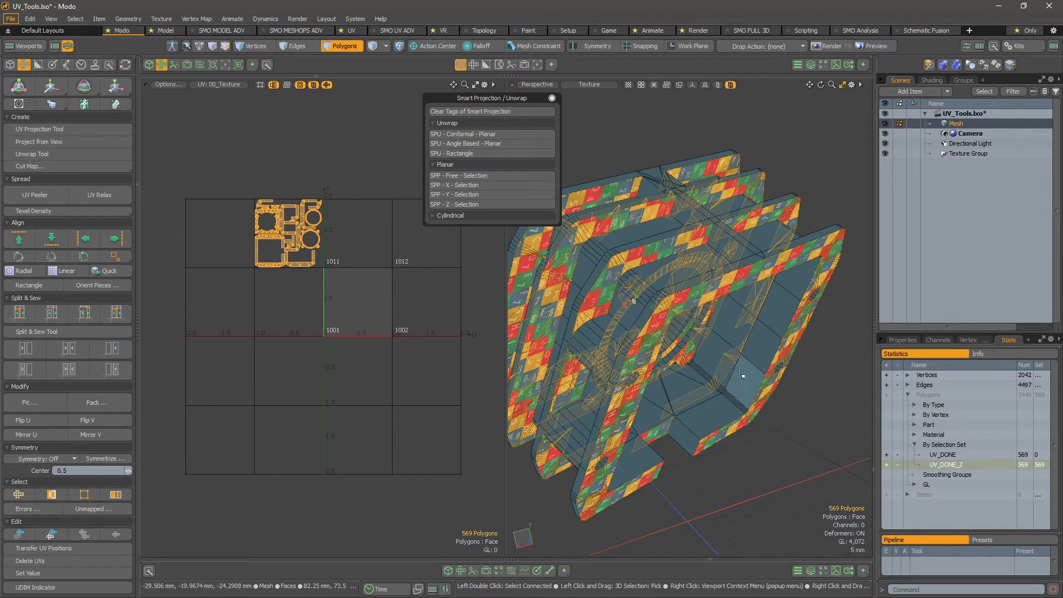
left_click(799, 381)
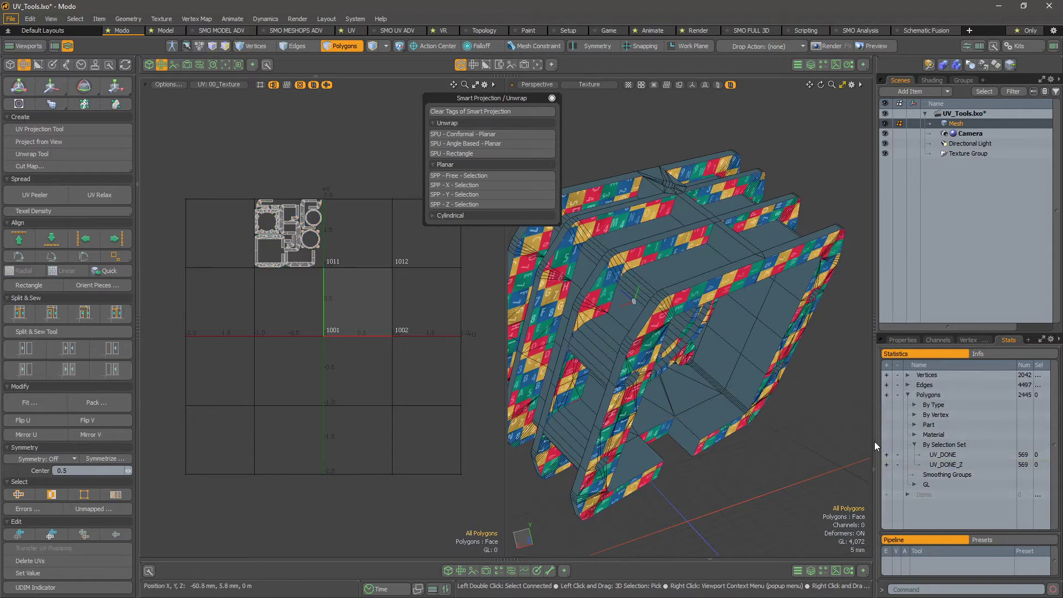
Select the polygons of the UV_DONE set and hide them, turning the model to its opposite side
left_click(887, 454)
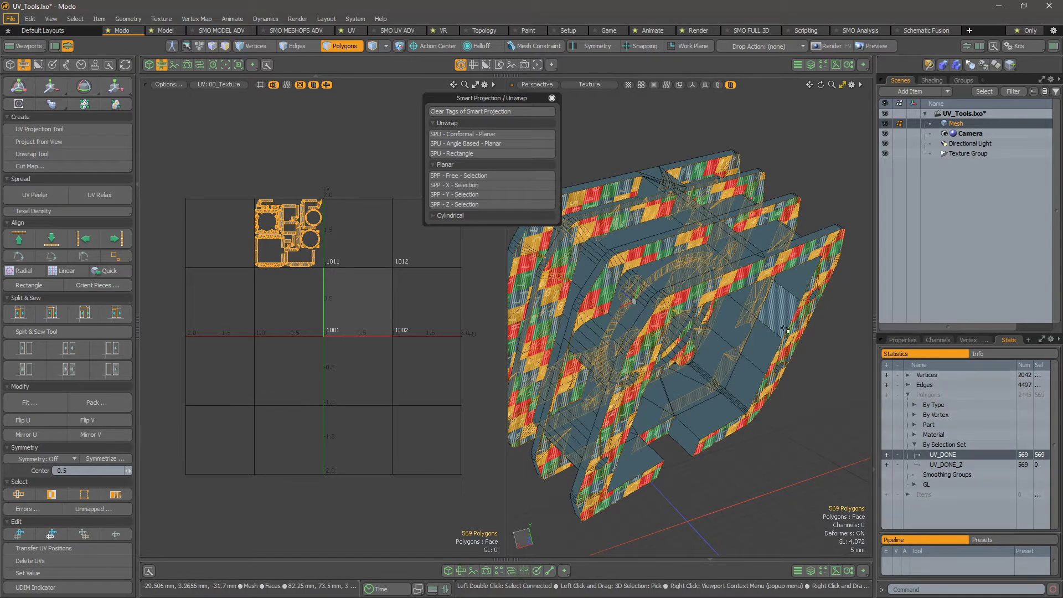
mouse_move(778, 312)
left_mouse_down("alt")
mouse_move(741, 257)
mouse_move(740, 316)
mouse_move(803, 339)
mouse_move(837, 400)
left_mouse_up("alt")
key("h")
Select one flat polygon beside the circular flange and project its matching faces with SPP - Z - Similar on Object
scroll(786, 337, "up", 3, "alt")
left_click_drag(725, 219, 712, 221)
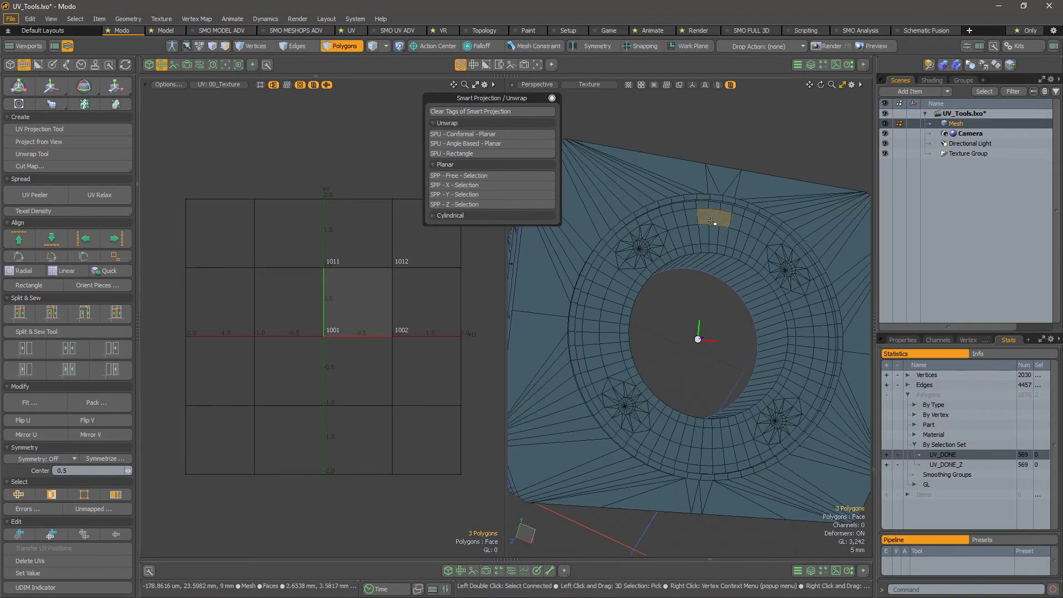
left_click_drag(699, 288, 746, 286, "alt")
scroll(648, 304, "down", 3, "alt")
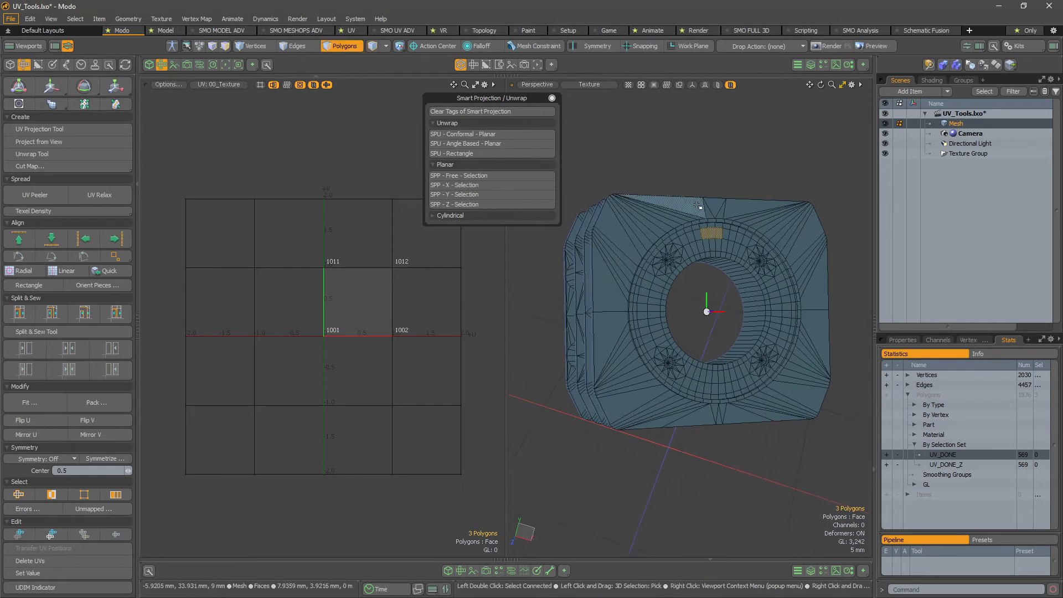
left_click(699, 206)
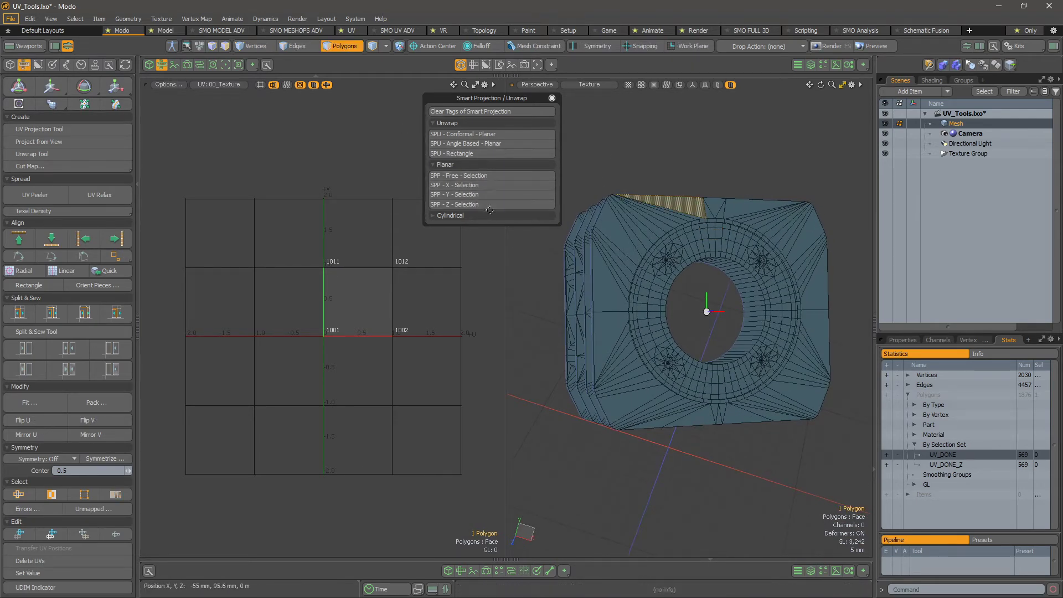
key("ctrl")
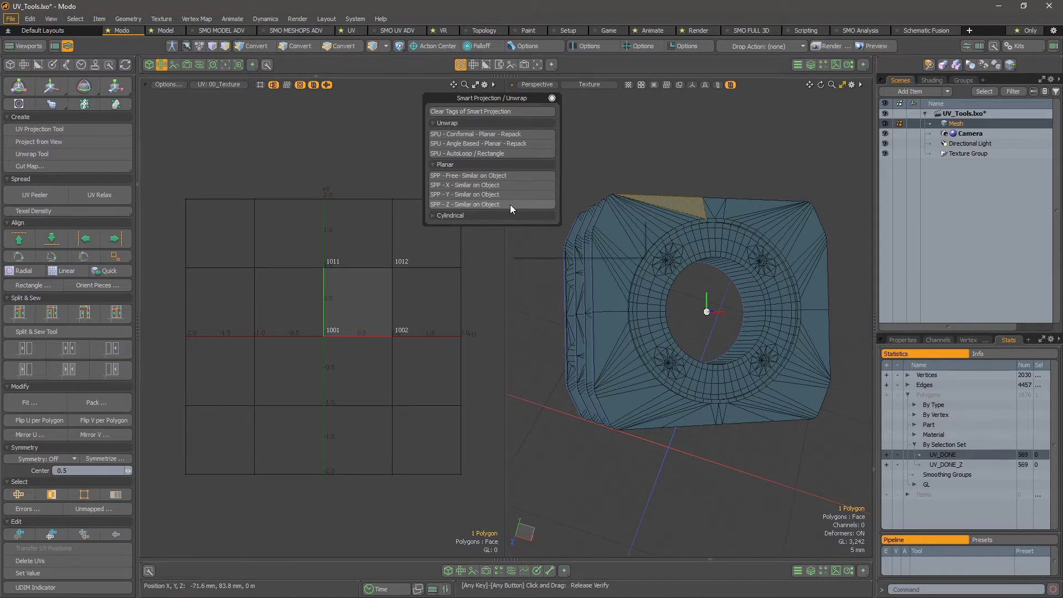
left_click(510, 204, "ctrl")
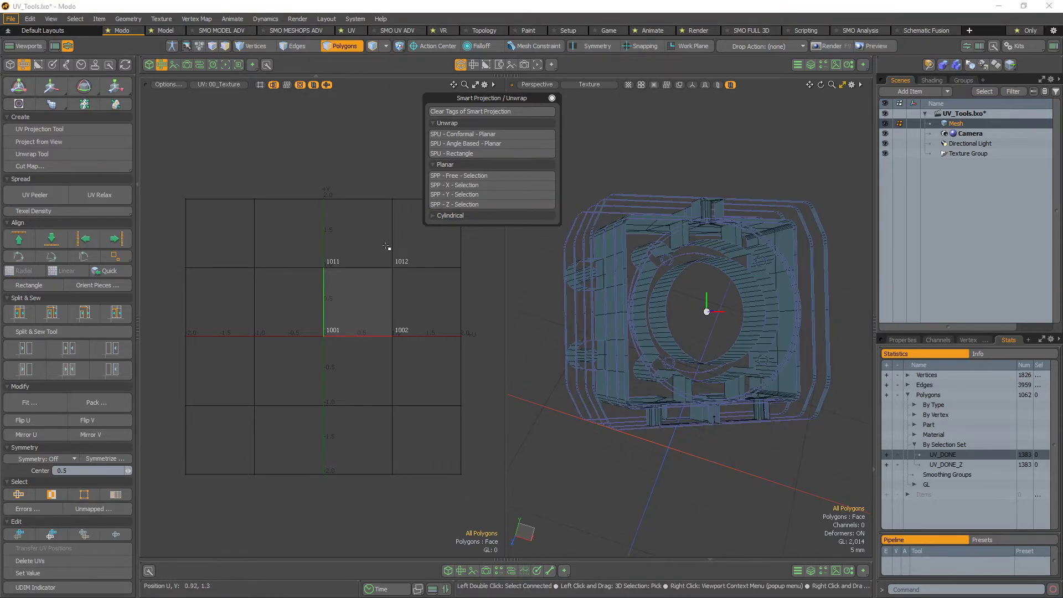
Unhide all polygons and frame the complete packed UV layout for inspection
key("u")
right_click_drag(292, 215, 398, 213, "alt")
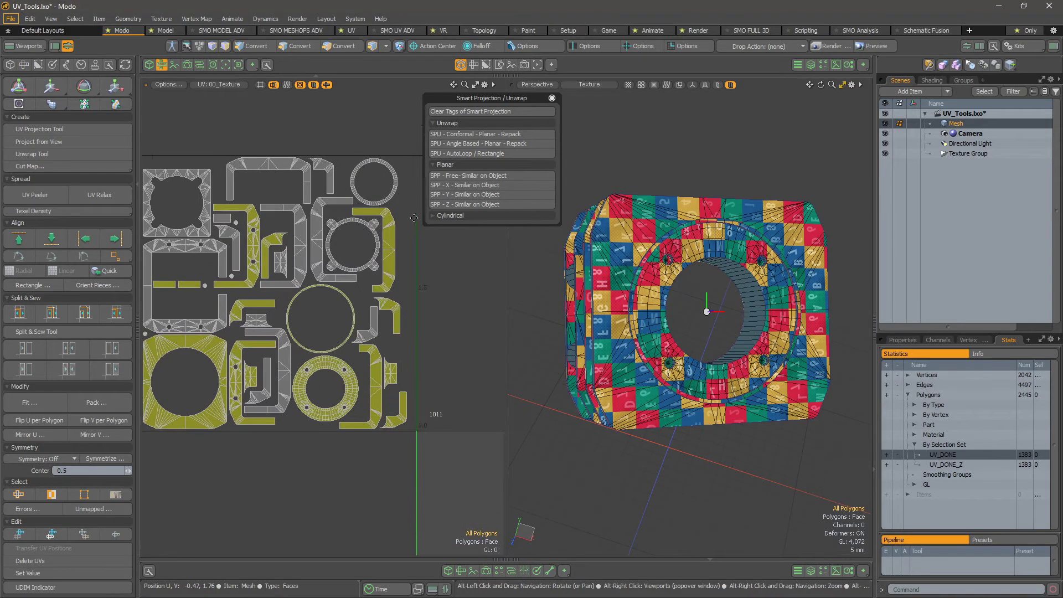
left_click_drag(243, 259, 257, 336, "alt")
right_click_drag(257, 336, 240, 334, "alt")
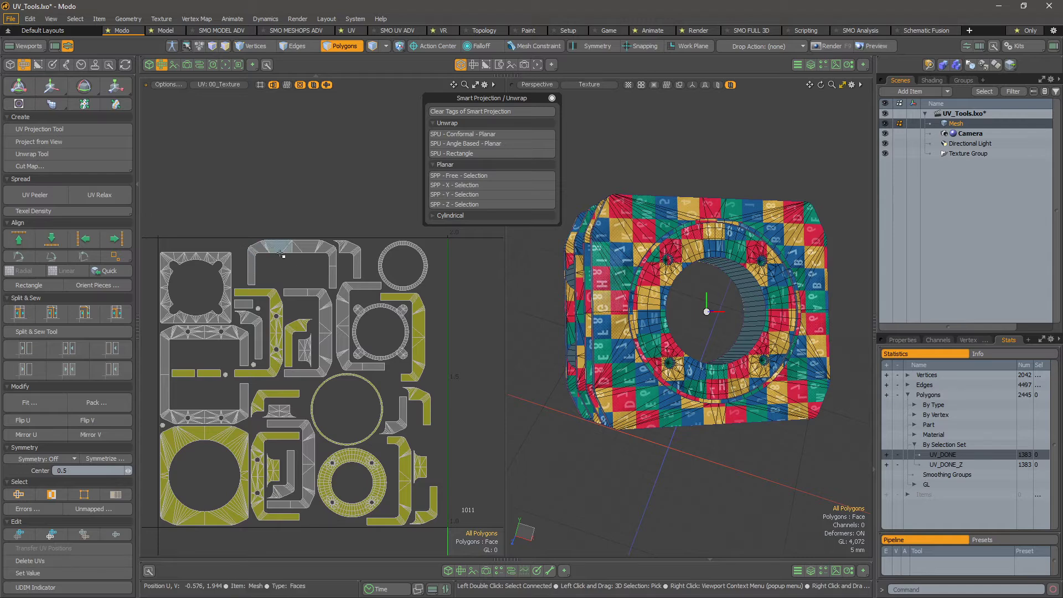
Select the square frame island with the round opening to locate it on the model, and deselect it
double_click(206, 257)
left_click_drag(570, 288, 782, 296, "alt")
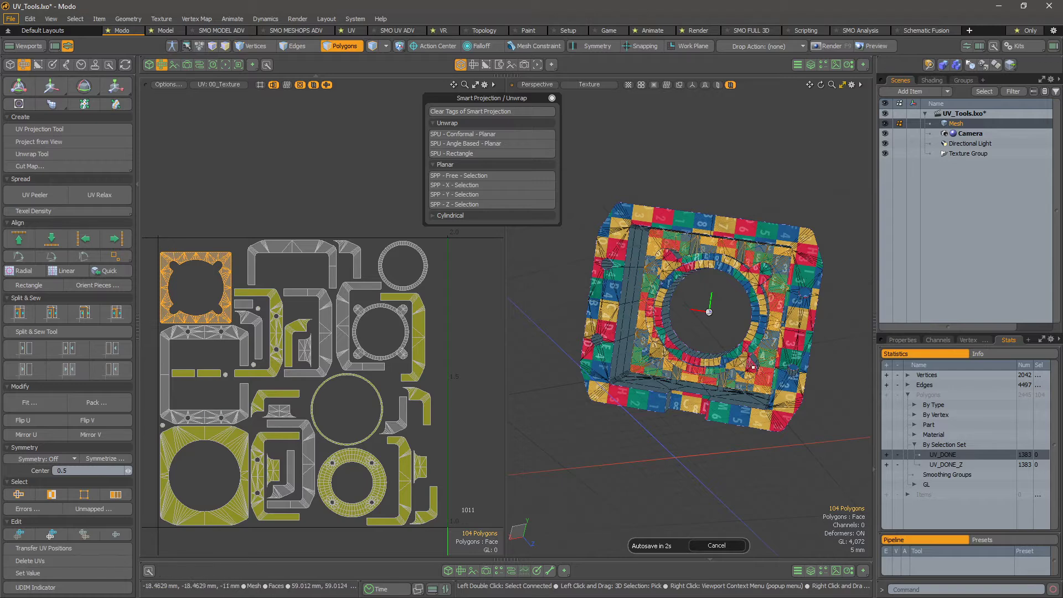
mouse_move(751, 366)
left_mouse_down("alt")
mouse_move(770, 338)
mouse_move(764, 283)
mouse_move(773, 386)
mouse_move(745, 383)
left_mouse_up("alt")
left_click(279, 291)
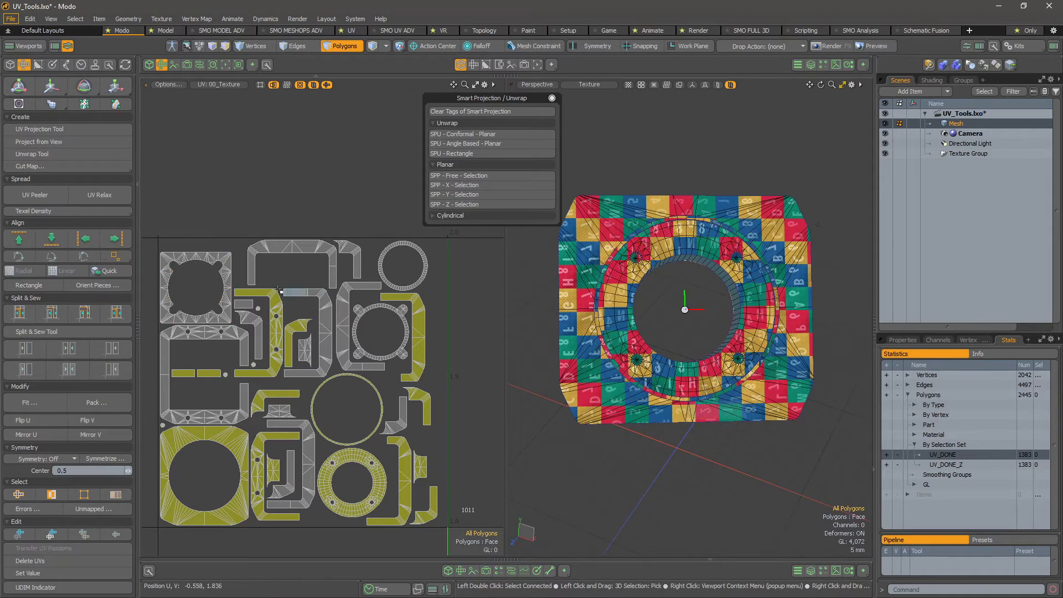
Select a few polygons of a yellow bracket-shaped island and examine the flipped islands within the packed layout
left_click(279, 290)
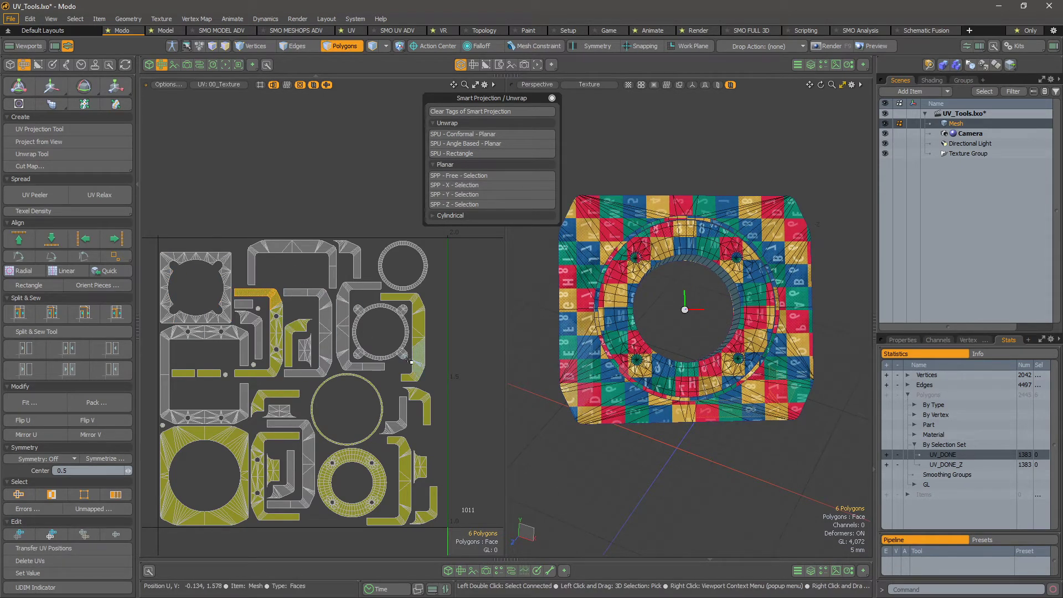
scroll(412, 346, "down", 4, "alt")
left_click_drag(451, 346, 465, 299, "alt")
scroll(401, 343, "down", 2, "alt")
scroll(416, 332, "up", 4, "alt")
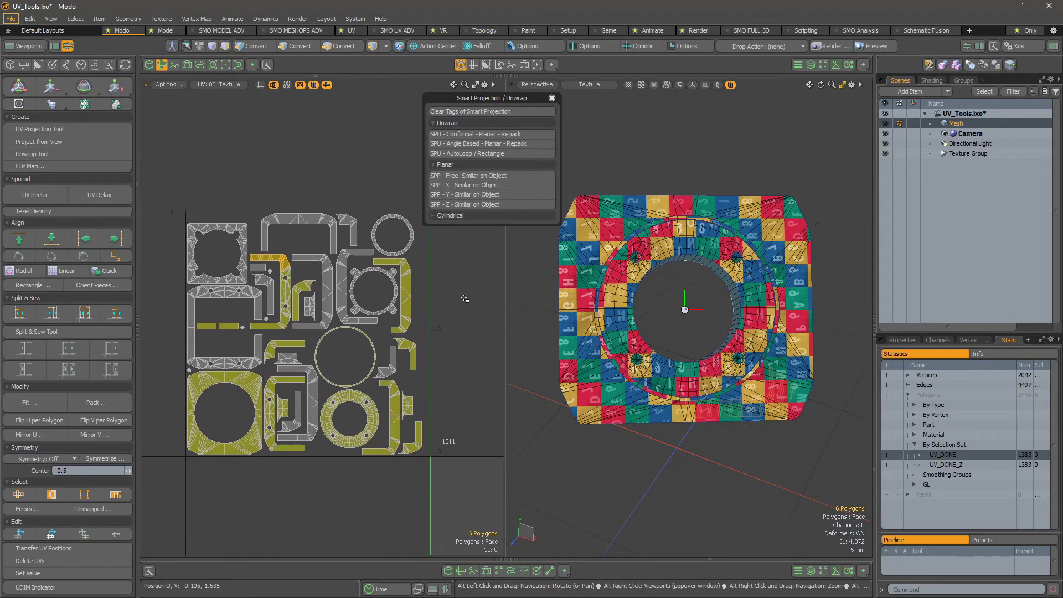
Clear the bracket polygon selection and look over the commands in the SMOLUCK UV Tools palette
left_click(454, 275)
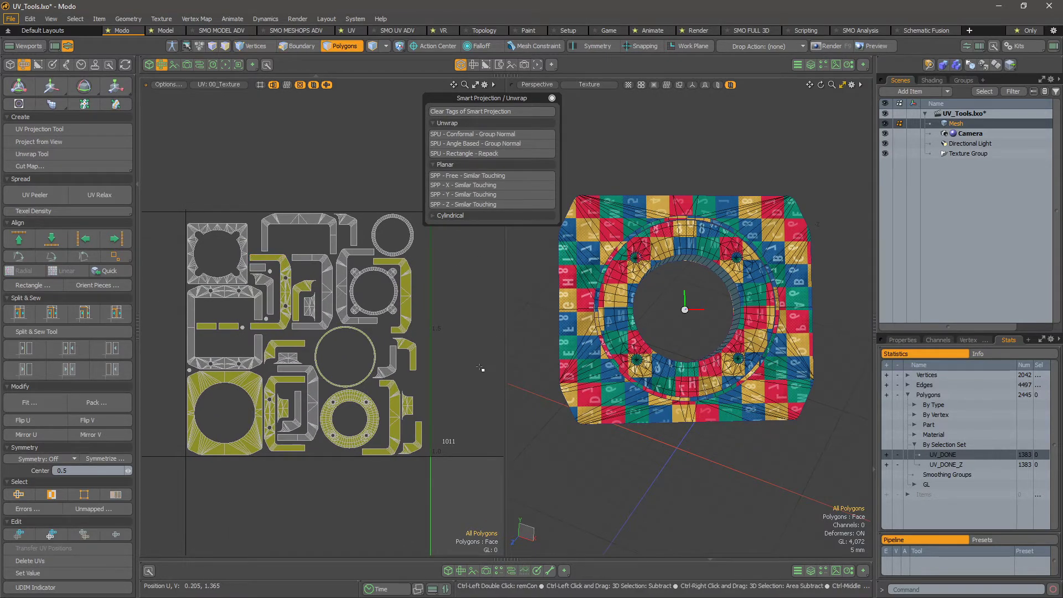
key("ctrl+space")
left_click(551, 374)
left_click(551, 375)
key("ctrl+space")
left_click(501, 321)
left_click(529, 323)
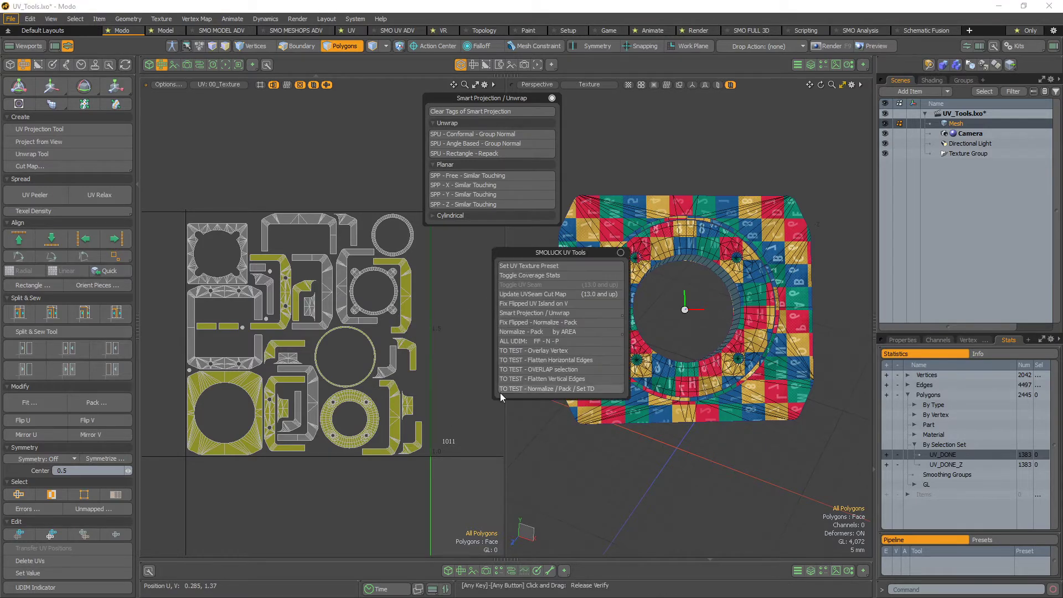
left_click_drag(566, 251, 500, 231)
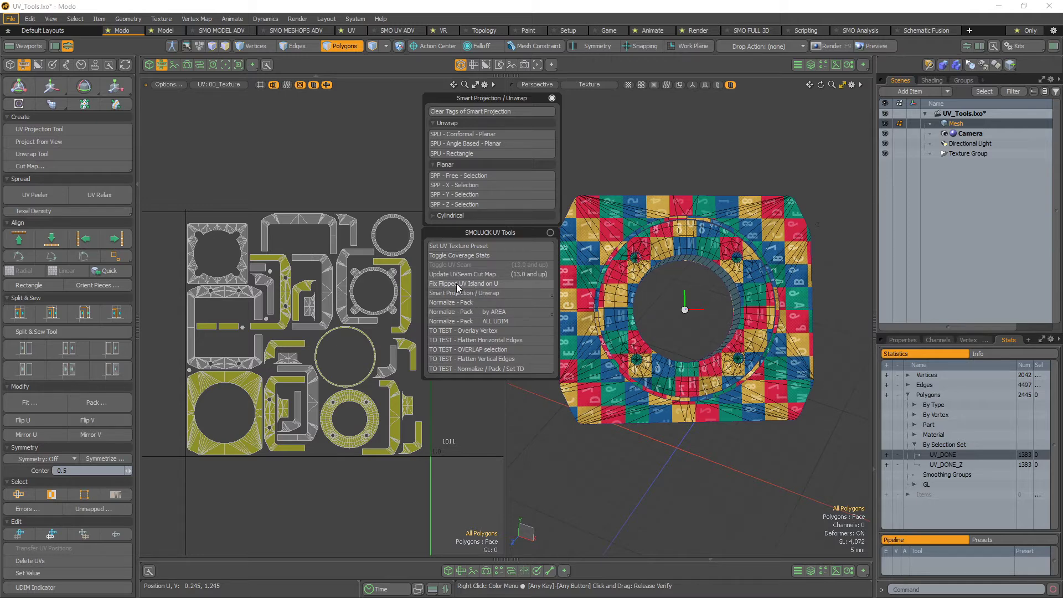
left_click_drag(512, 229, 522, 236)
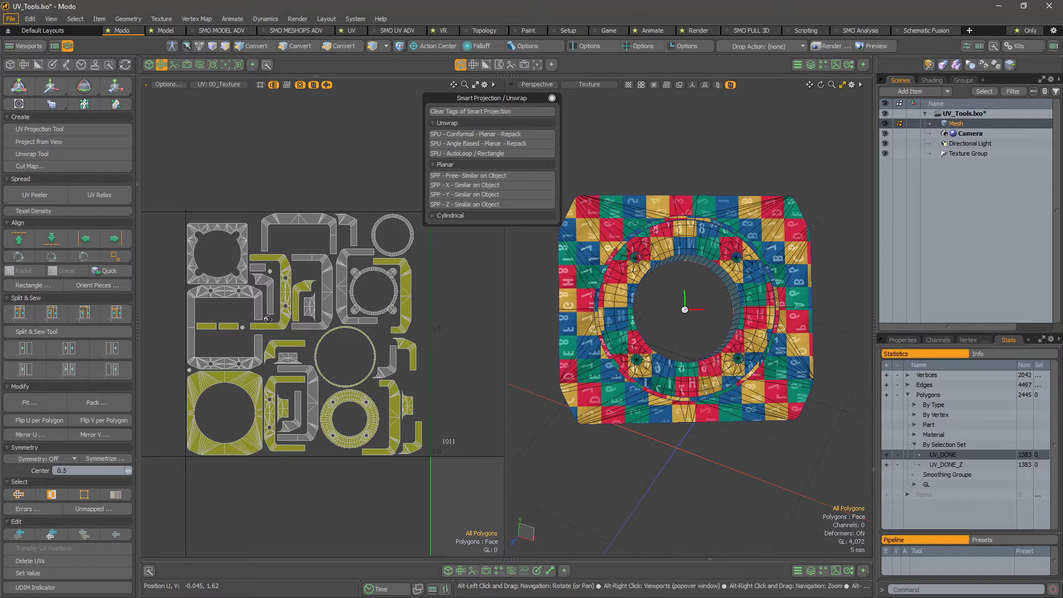
Keep the SMOLUCK UV Tools palette floating below the UV layout and hide the modeling toolbar
scroll(233, 313, "down", 5)
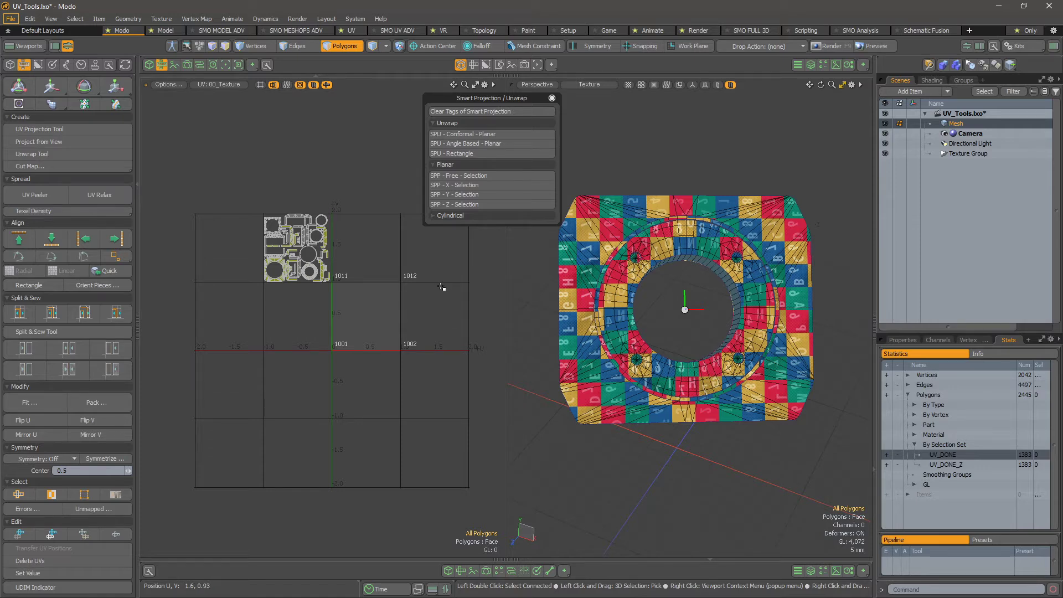
key("ctrl+space")
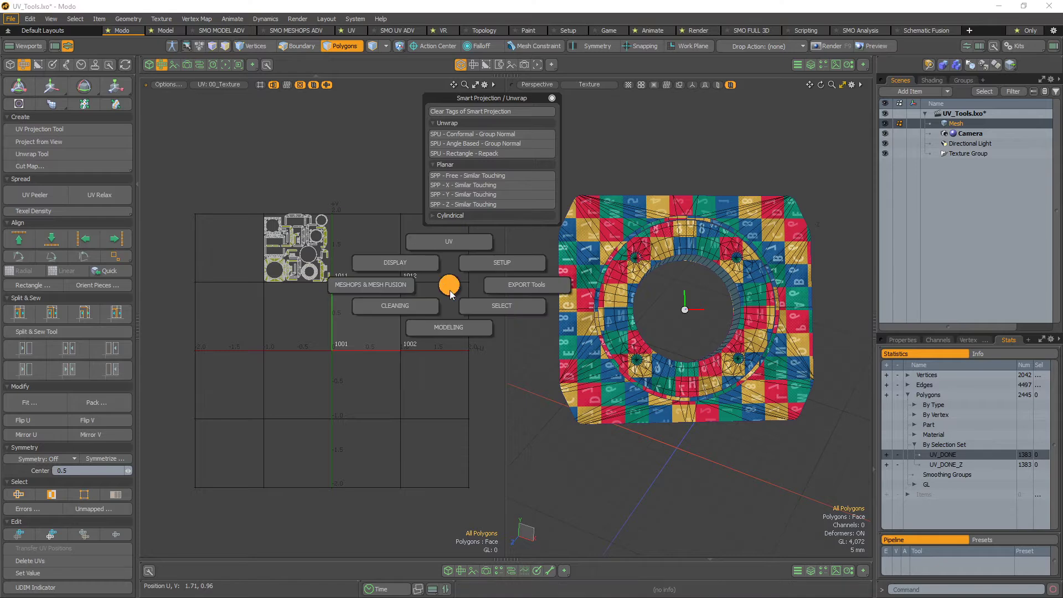
left_click(456, 258)
left_click(492, 268)
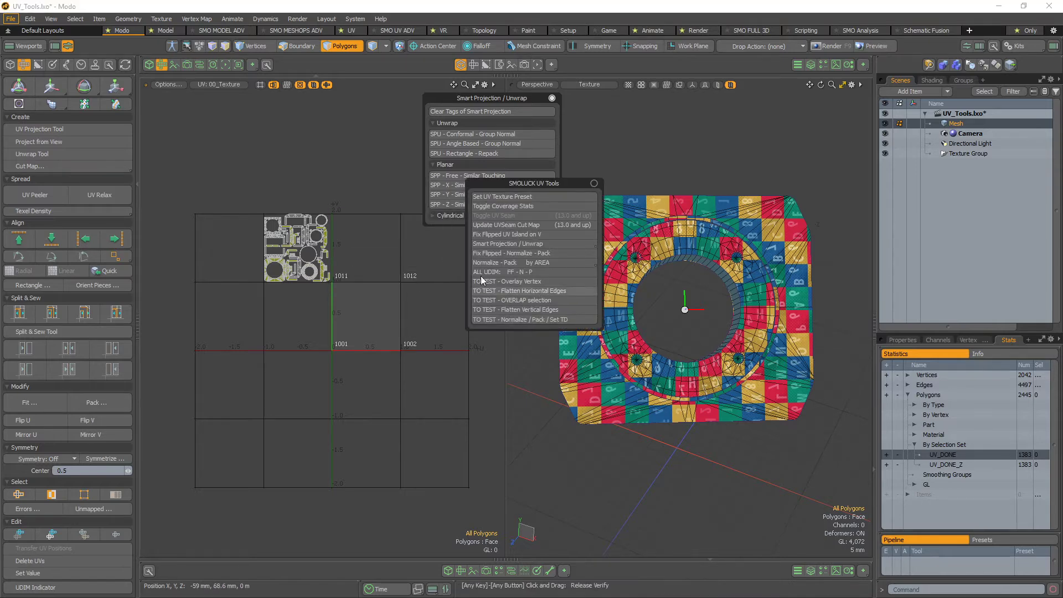
left_click_drag(540, 177, 109, 387)
left_click(138, 223)
Try Fix Flipped UV Island on U for the whole packed layout, and undo it
left_click_drag(191, 395, 251, 393, "alt")
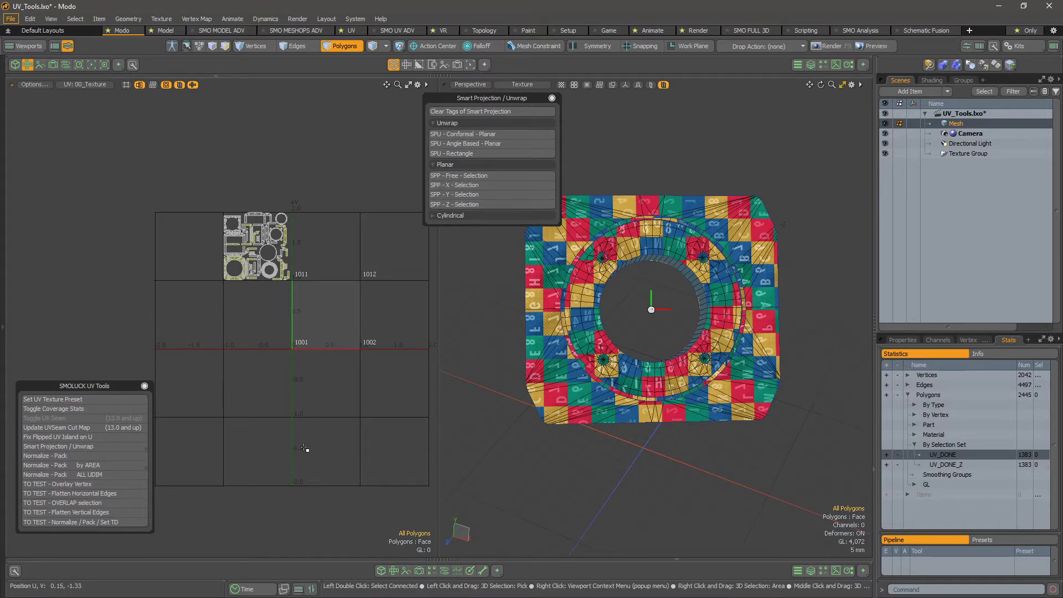
right_click_drag(244, 255, 358, 242, "alt")
left_click_drag(359, 242, 280, 327, "alt")
right_click_drag(280, 327, 242, 356, "alt")
left_click_drag(242, 357, 257, 284, "alt")
left_click(68, 438)
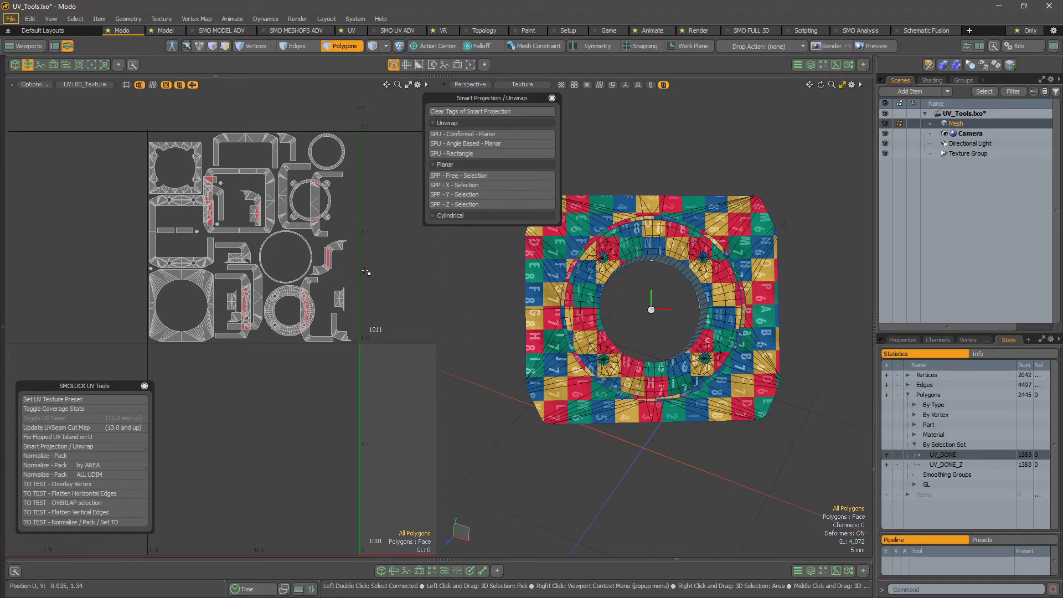
scroll(555, 304, "down", 6, "alt")
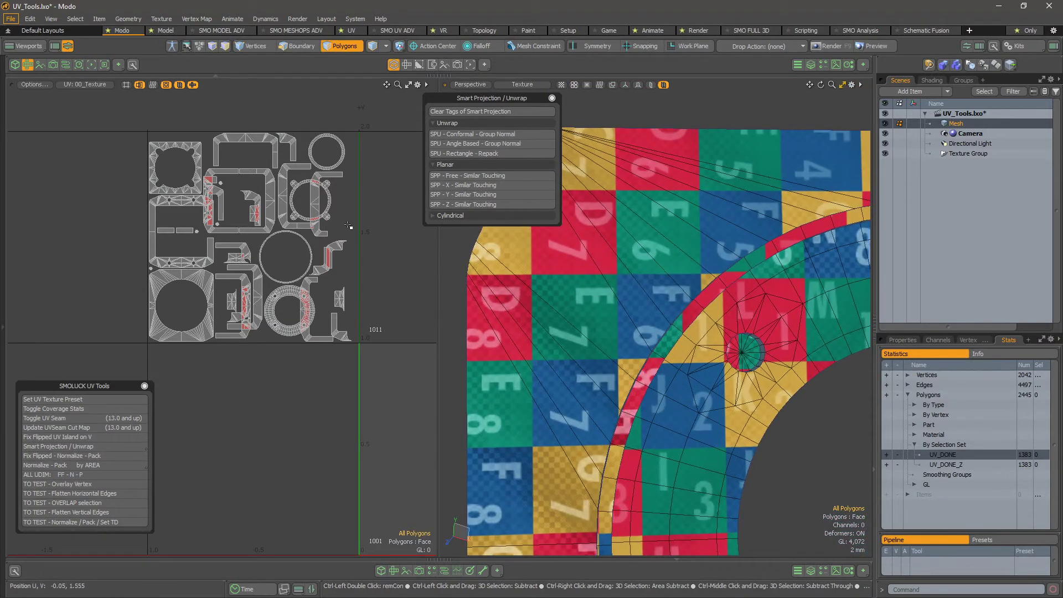
key("ctrl+z")
key("ctrl+z")
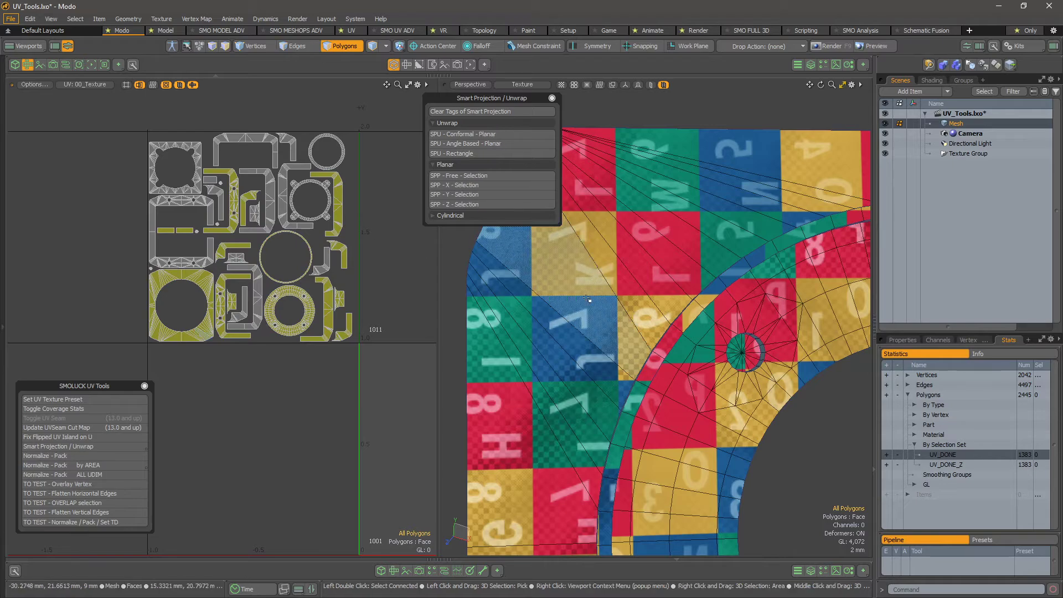
Examine the orientation of the checker letters and numbers on the model's plate up close
left_click_drag(587, 299, 584, 341, "alt")
scroll(587, 286, "up", 3, "alt")
middle_click_drag(587, 286, 620, 308, "alt")
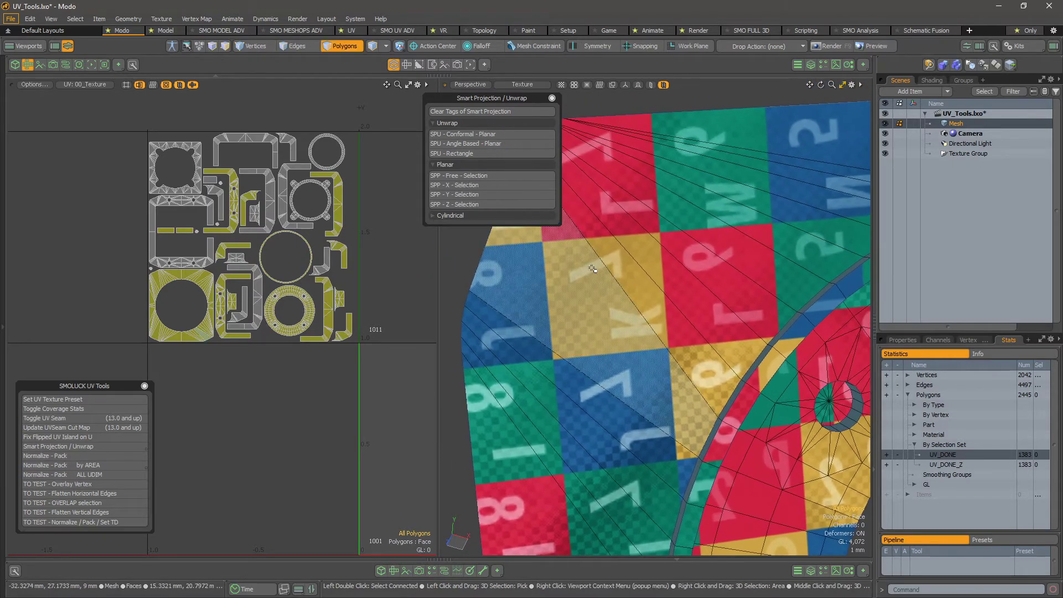
left_click_drag(753, 367, 539, 341, "alt")
middle_click_drag(565, 320, 625, 327, "alt")
middle_click_drag(700, 180, 644, 240, "alt")
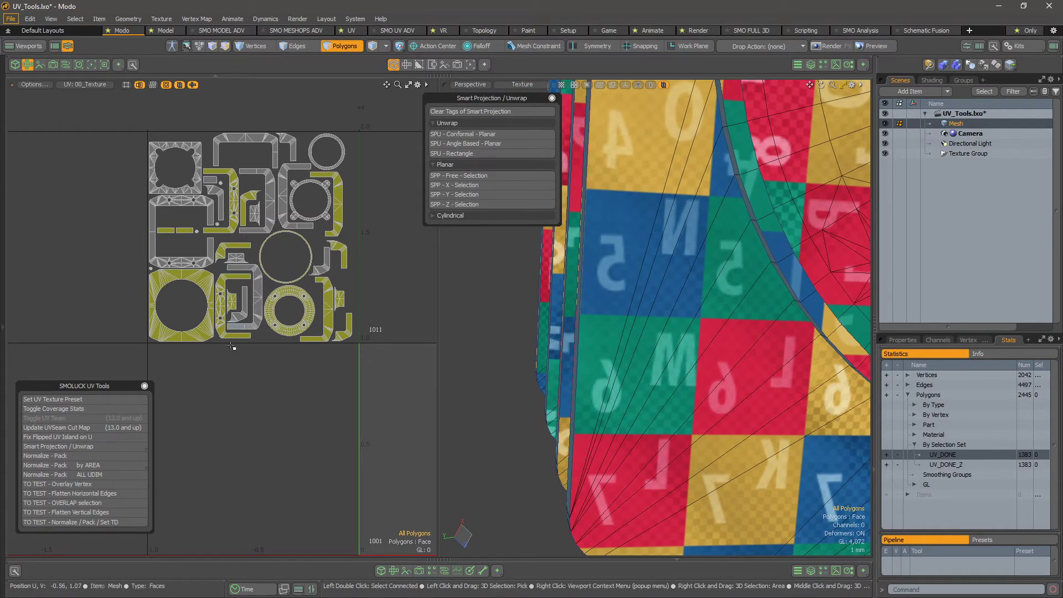
Run Fix Flipped UV Island on U again, inspect the checker texture across the model, and undo the fix
left_click(85, 436)
left_click(350, 230)
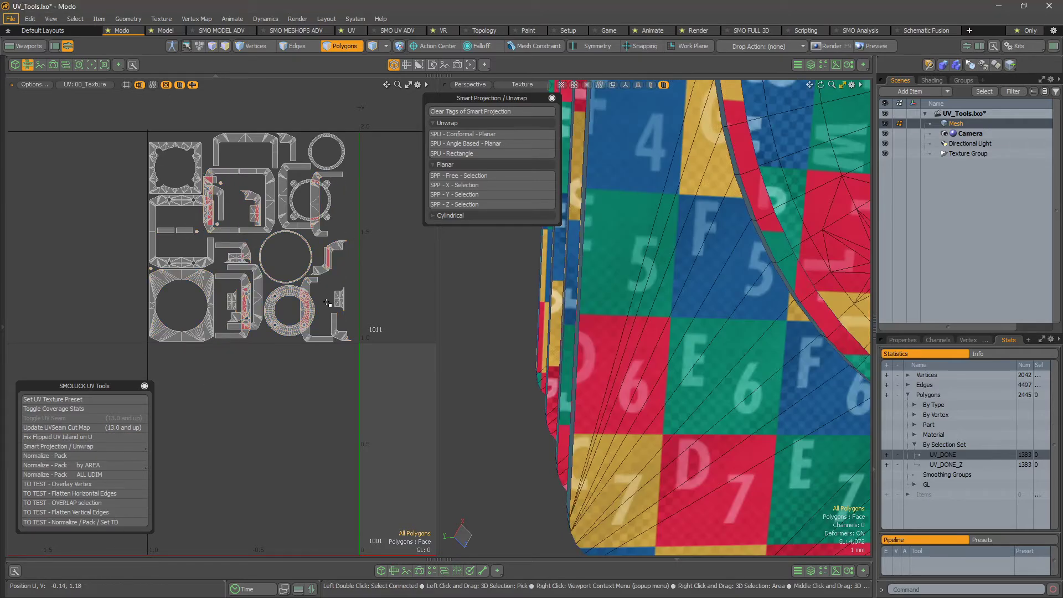
scroll(720, 319, "down", 5, "alt")
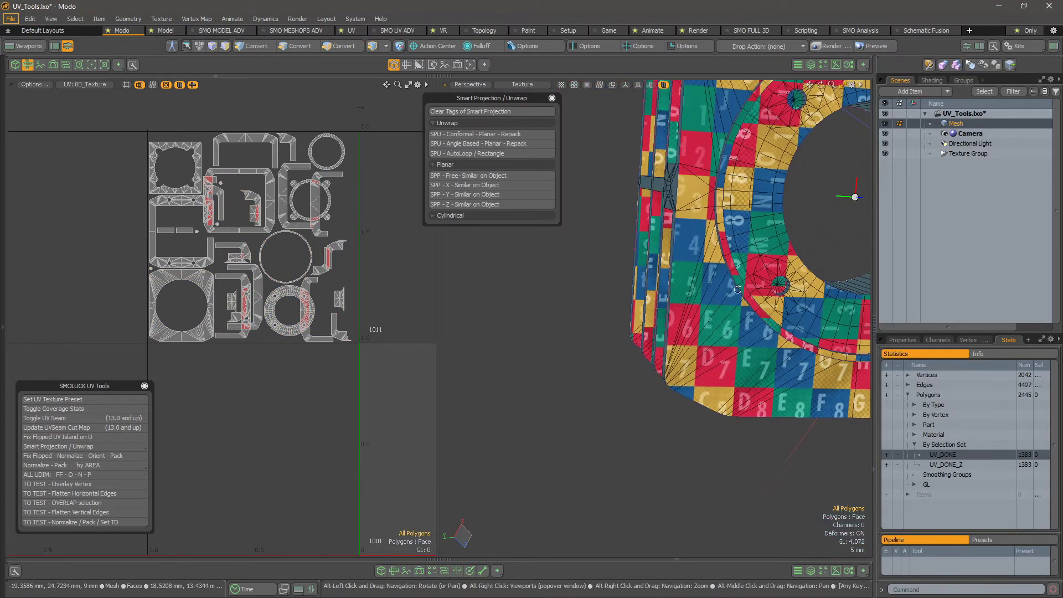
left_click_drag(721, 319, 665, 343, "alt+shift")
scroll(714, 277, "down", 2, "alt")
left_click_drag(720, 260, 560, 349, "alt")
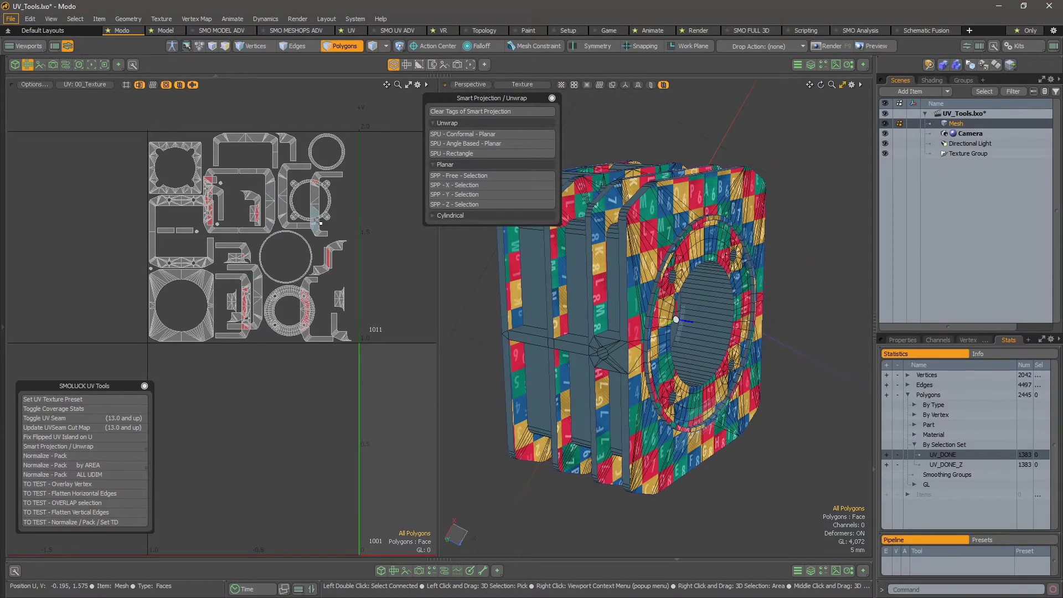
key("ctrl+z")
key("ctrl+z")
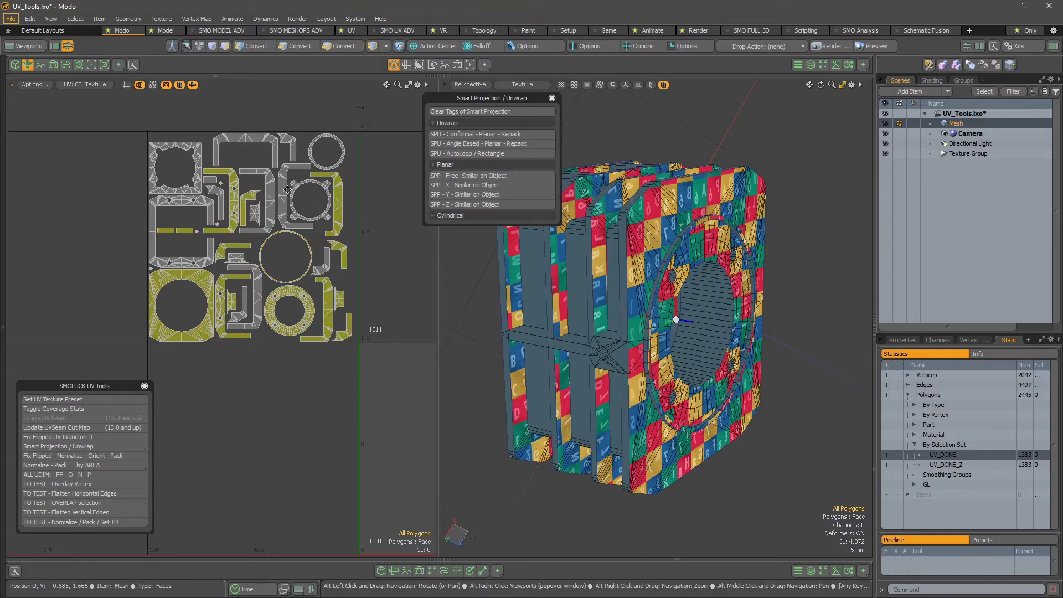
Examine the yellow flipped islands up close and correct them with Fix Flipped UV Island on U
scroll(318, 194, "up", 3, "alt")
scroll(374, 188, "up", 3, "alt")
left_click_drag(377, 213, 352, 276, "alt")
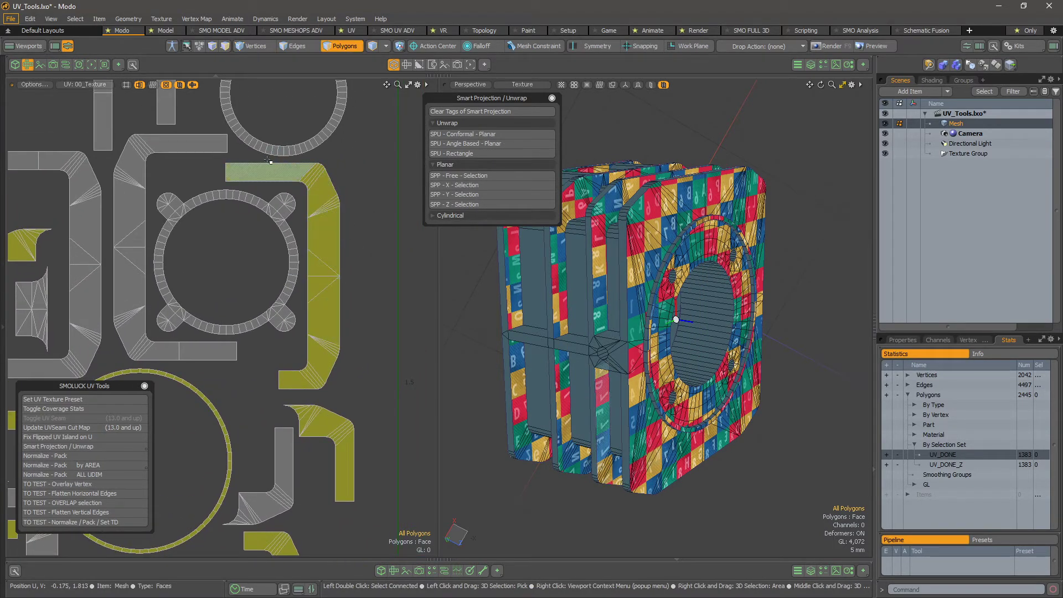
scroll(237, 242, "down", 3, "alt")
right_click_drag(237, 241, 254, 242, "alt")
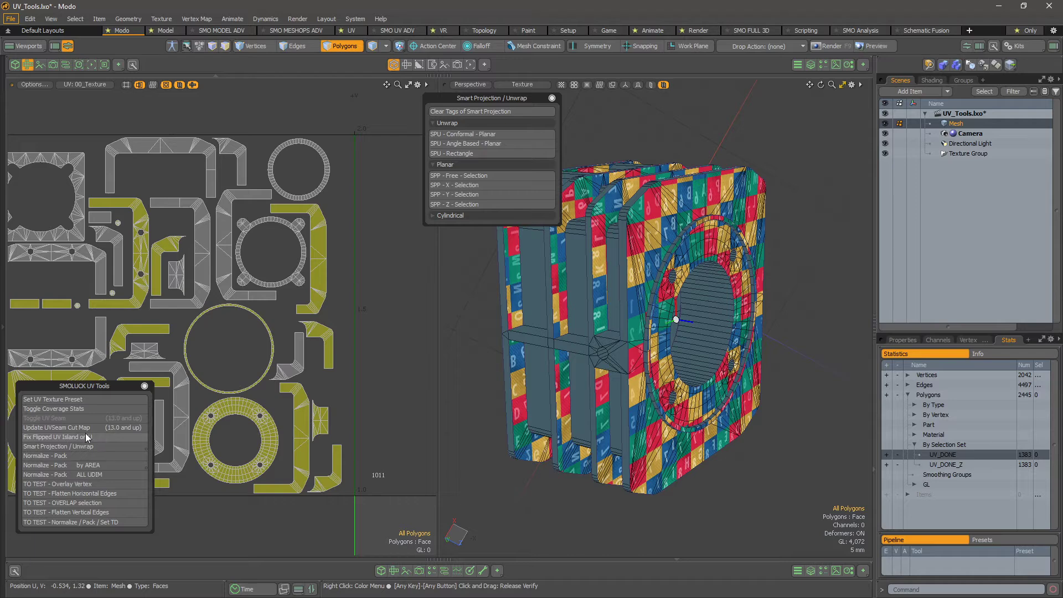
left_click(118, 436)
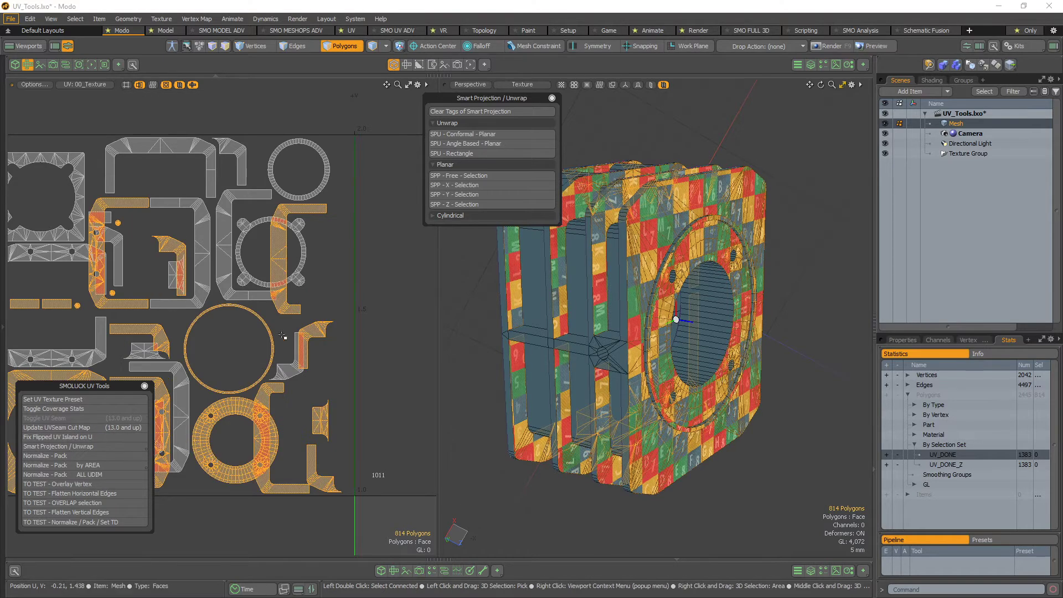
Review the Normalize - Pack by AREA commands and close both that palette and the SMOLUCK UV Tools palette
left_click(114, 468)
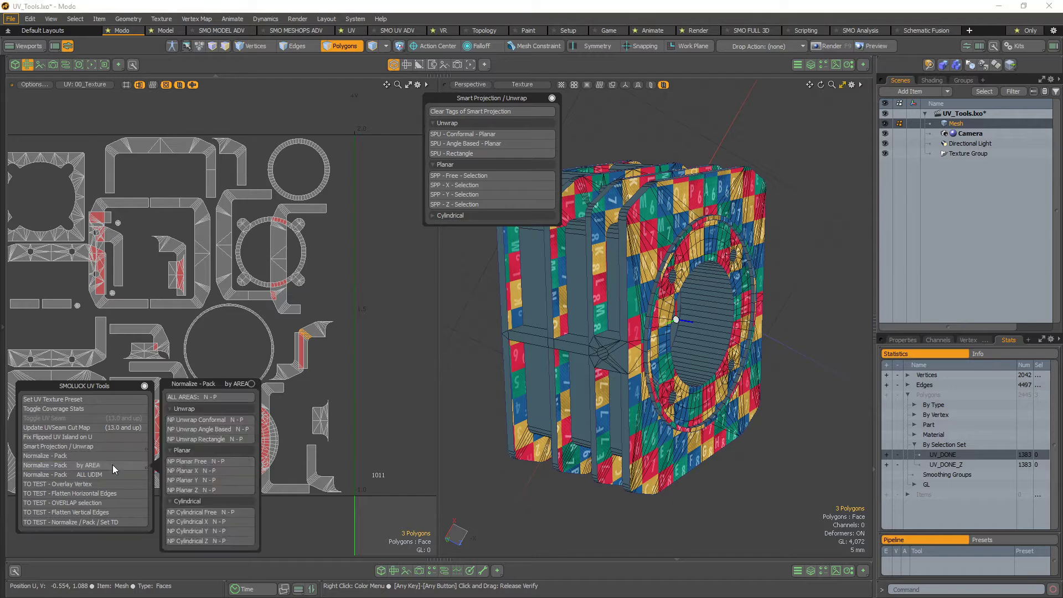
left_click_drag(220, 386, 478, 240)
left_click_drag(151, 385, 149, 385)
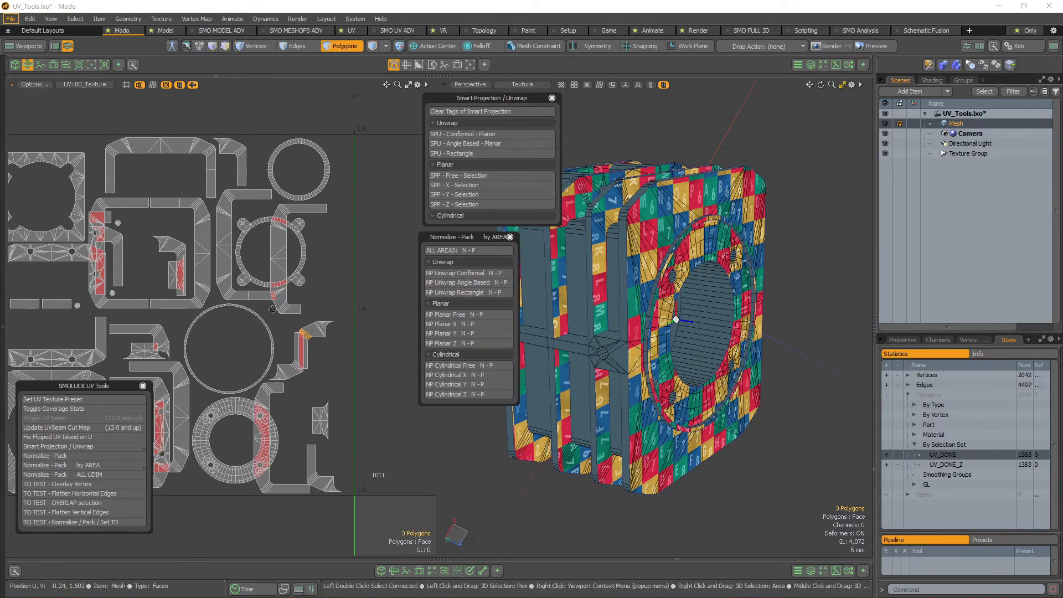
left_click_drag(280, 289, 172, 332, "ctrl+alt")
left_click(143, 385)
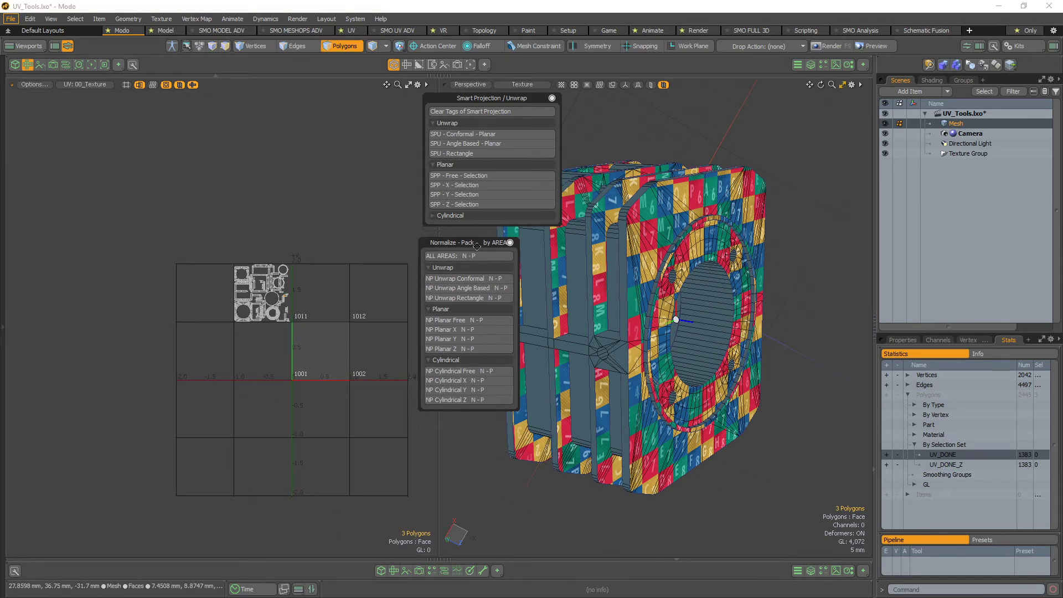
left_click_drag(478, 240, 469, 330)
left_click(502, 326)
Select the polygons of the UV_DONE selection set and hide them
left_click_drag(332, 304, 315, 259, "alt")
scroll(279, 309, "up", 2, "alt")
left_click_drag(702, 277, 770, 432, "alt")
right_click_drag(323, 158, 373, 173)
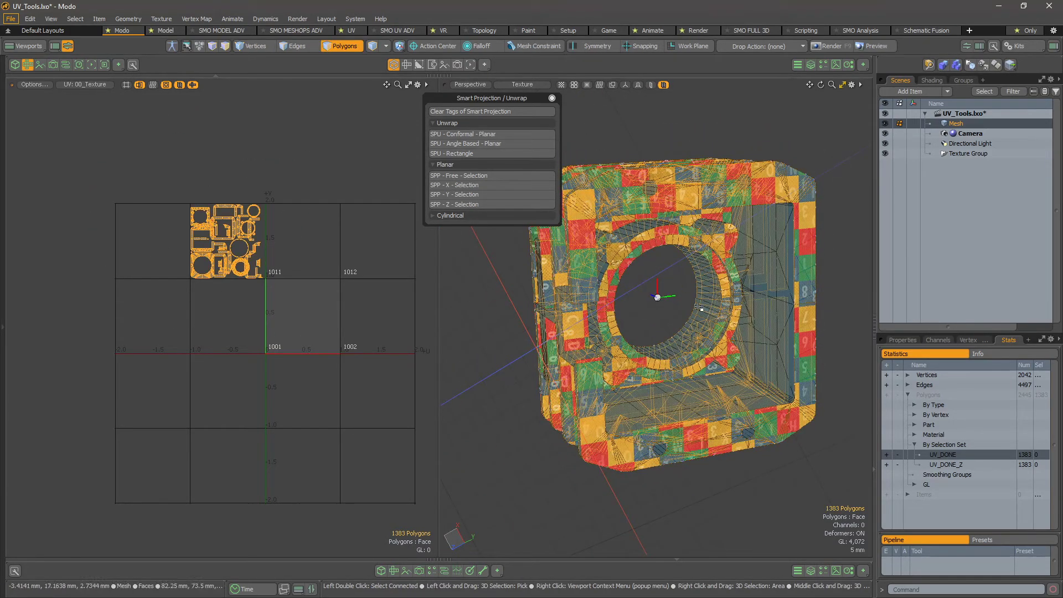
key("h")
Examine the remaining geometry without UVs and the SPU - AutoLoop / Rectangle option
left_click_drag(625, 301, 683, 399, "alt")
right_click_drag(684, 398, 730, 397, "alt")
left_click_drag(730, 397, 604, 410, "alt")
key("ctrl+3")
left_click(683, 425)
scroll(655, 266, "up", 5)
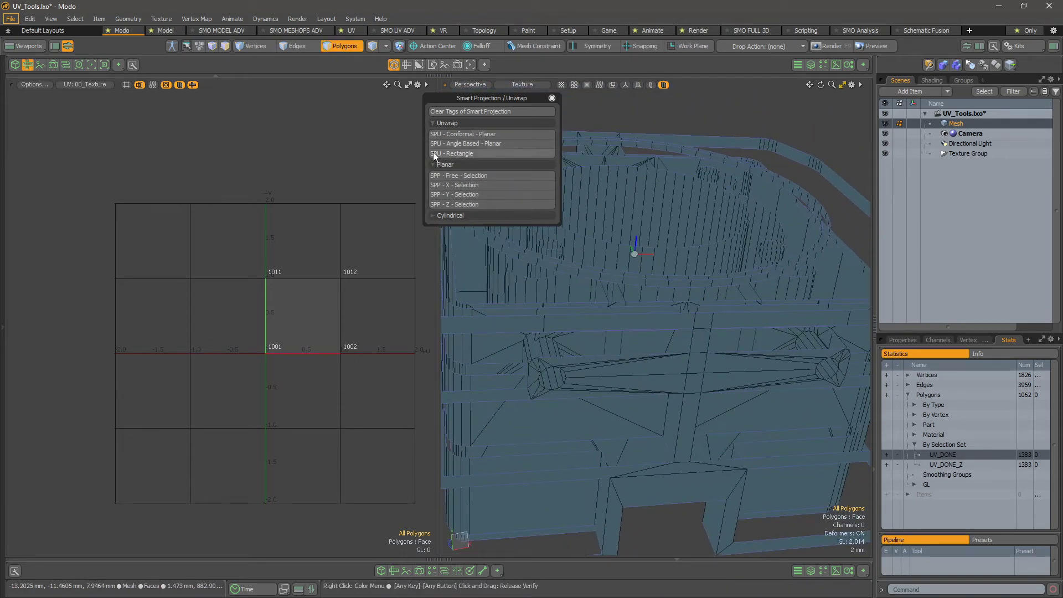
key("ctrl")
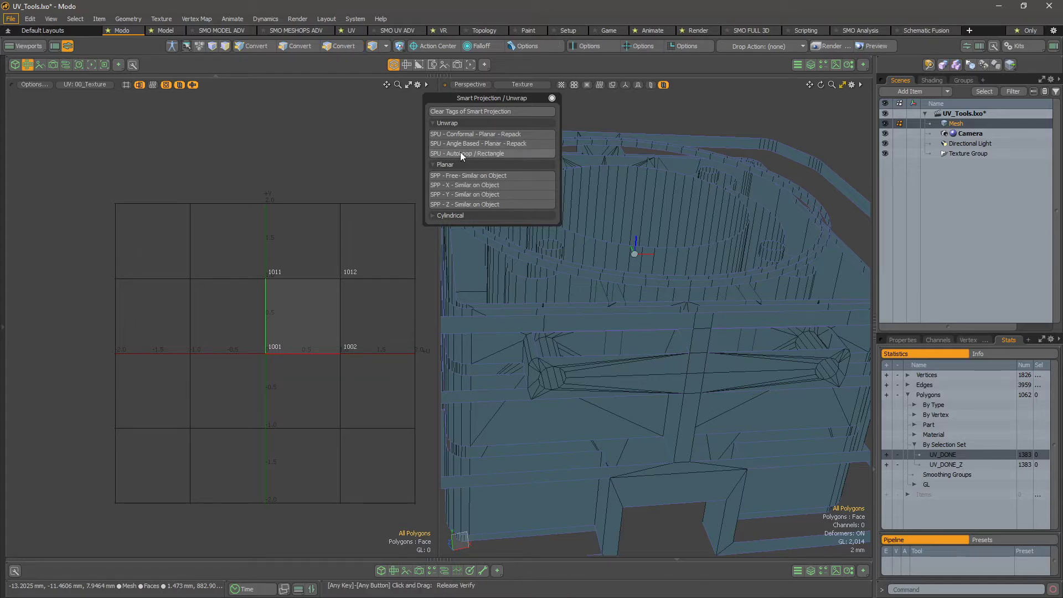
Select the full polygon loop of the central round opening's inner wall
left_click_drag(719, 257, 695, 294, "alt")
right_click_drag(695, 294, 643, 360, "alt")
middle_click_drag(642, 360, 670, 347, "alt")
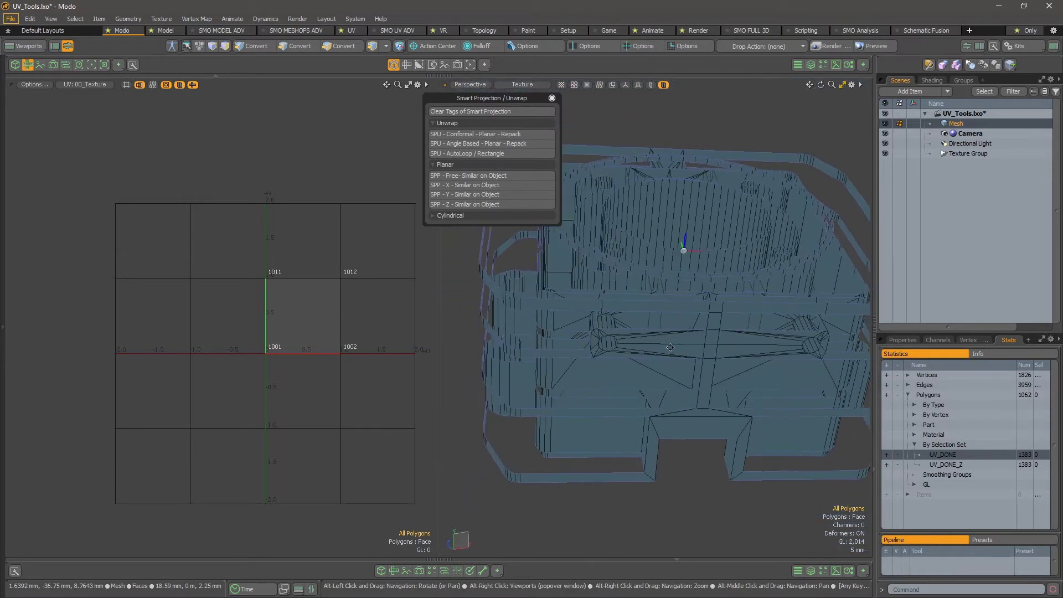
left_click_drag(670, 347, 654, 265, "alt")
left_click(642, 272)
key("l")
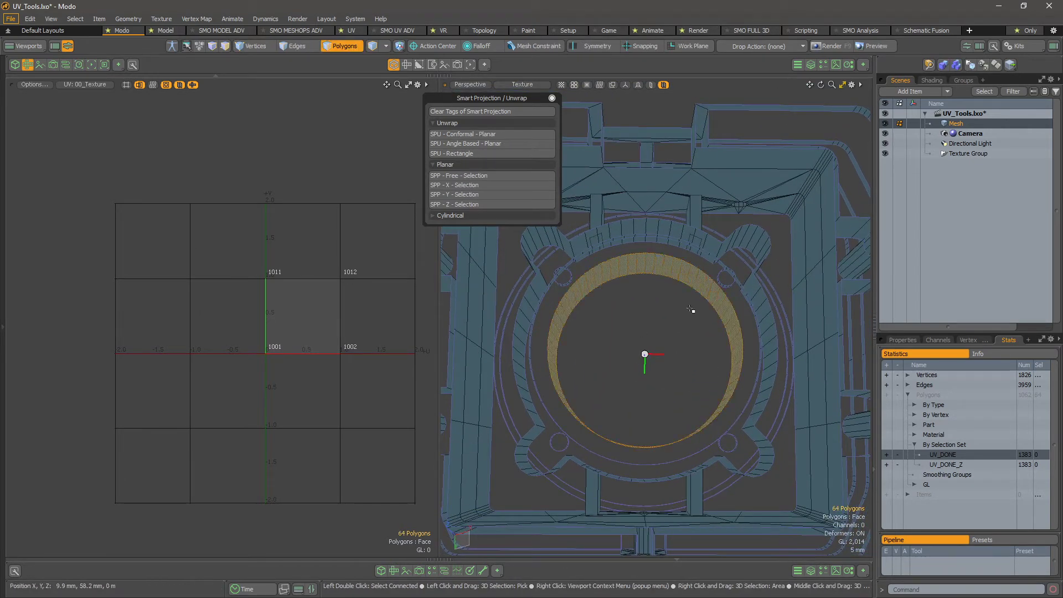
Expand the Cylindrical projection commands, collapse the Unwrap and Planar groups, and review the cylindrical Rectangle variants
left_click(492, 216)
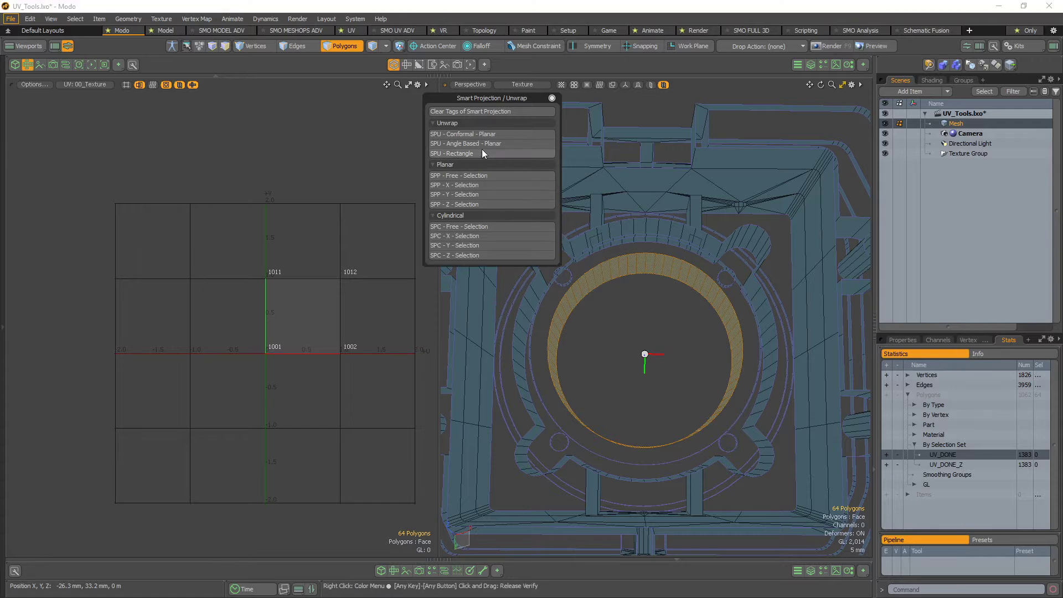
left_click(469, 161)
left_click(477, 123)
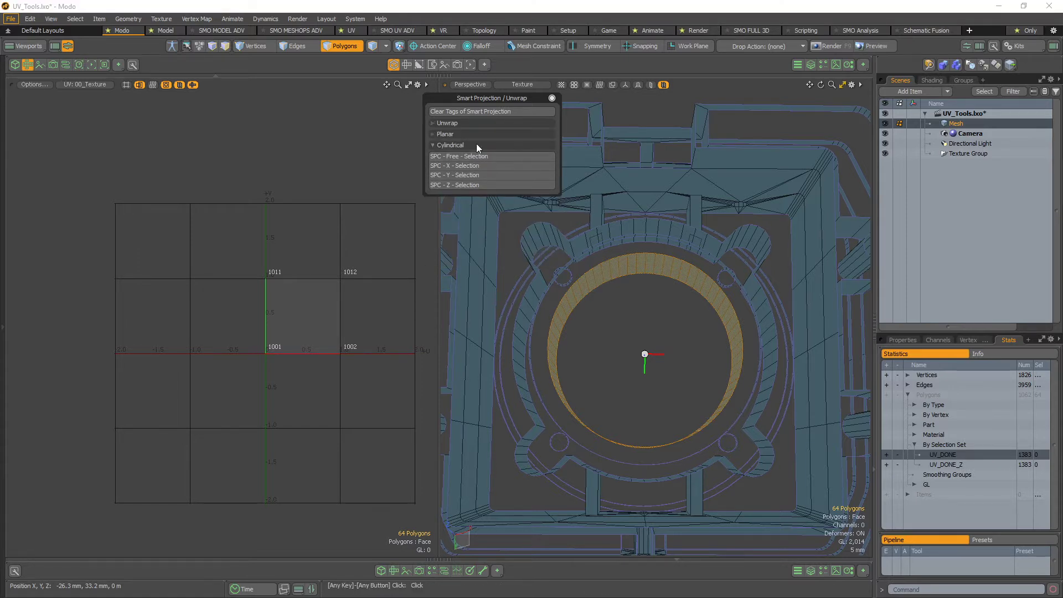
left_click_drag(661, 366, 645, 327, "alt")
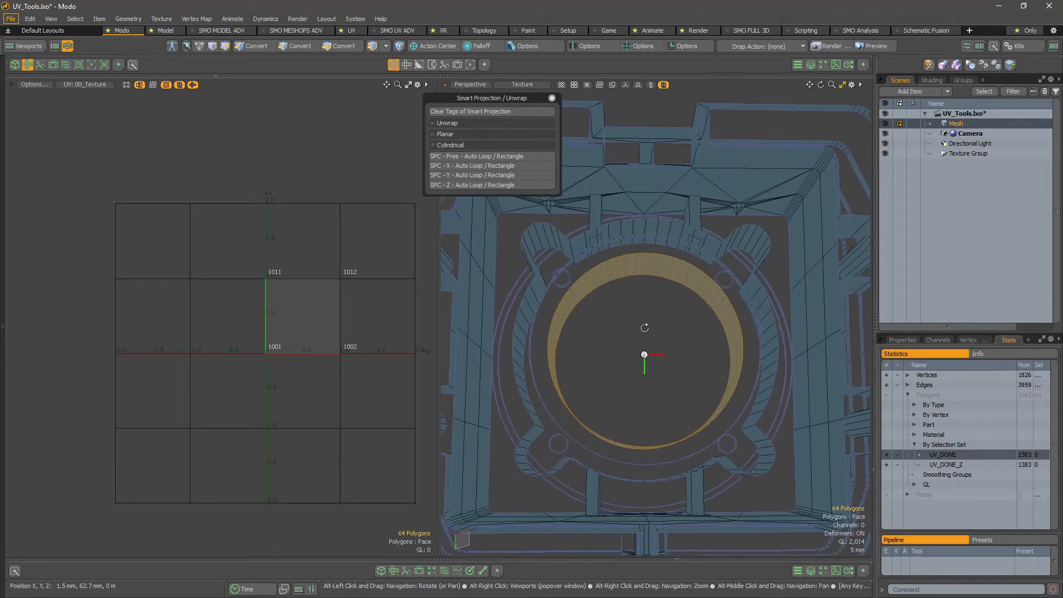
right_click_drag(645, 327, 667, 309, "alt")
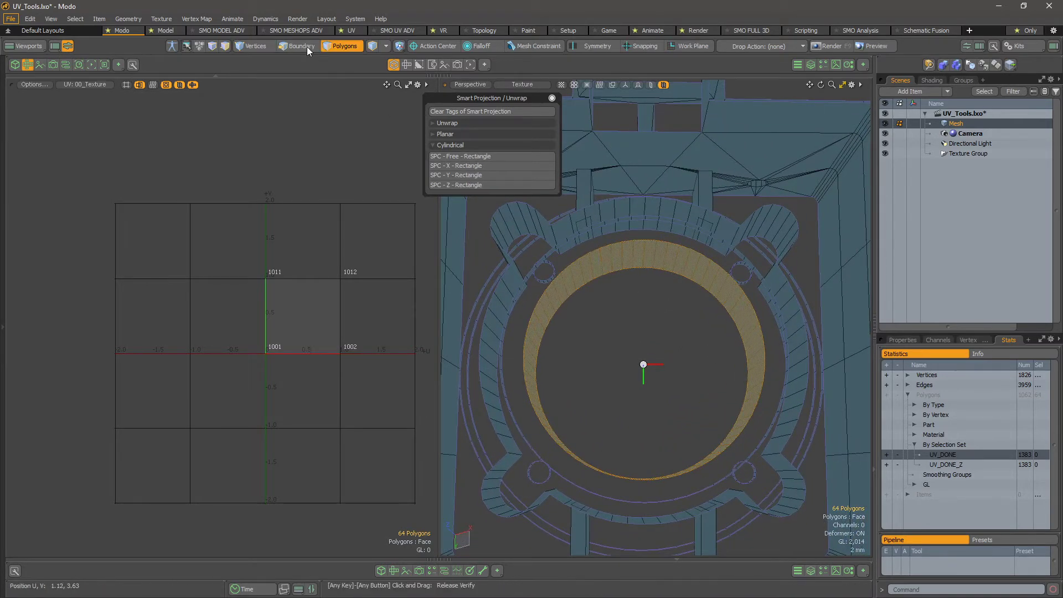
Convert the ring selection to its boundary edges and add one crosswise edge as a seam
left_click(307, 46, "ctrl")
scroll(632, 261, "up", 2)
left_click(650, 254, "shift")
left_click_drag(671, 293, 648, 253, "alt")
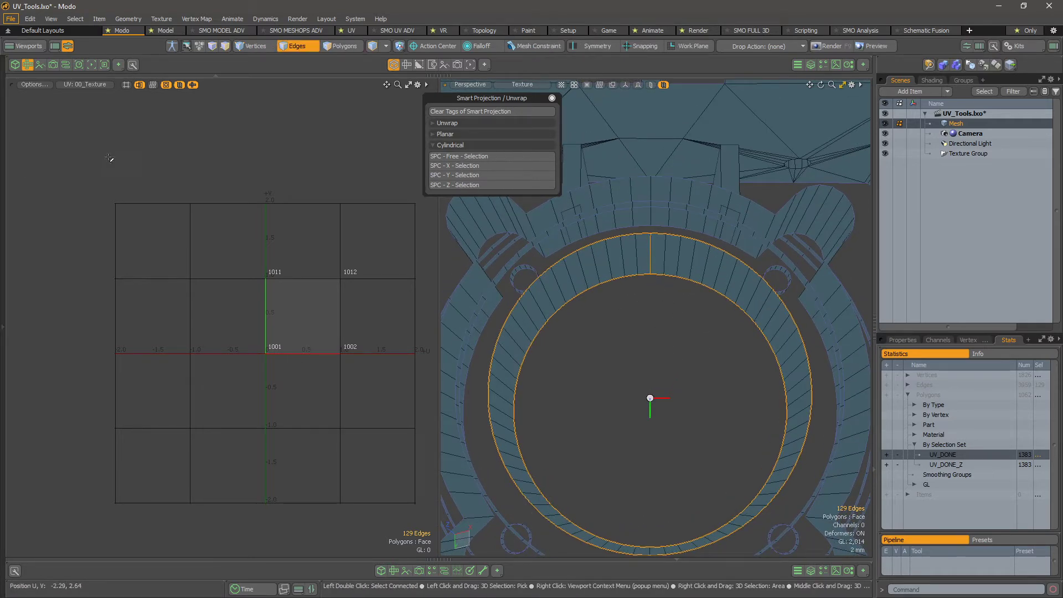
scroll(651, 356, "down", 2)
mouse_move(649, 356)
left_mouse_down("alt+shift")
mouse_move(629, 327)
mouse_move(635, 353)
left_mouse_up("alt+shift")
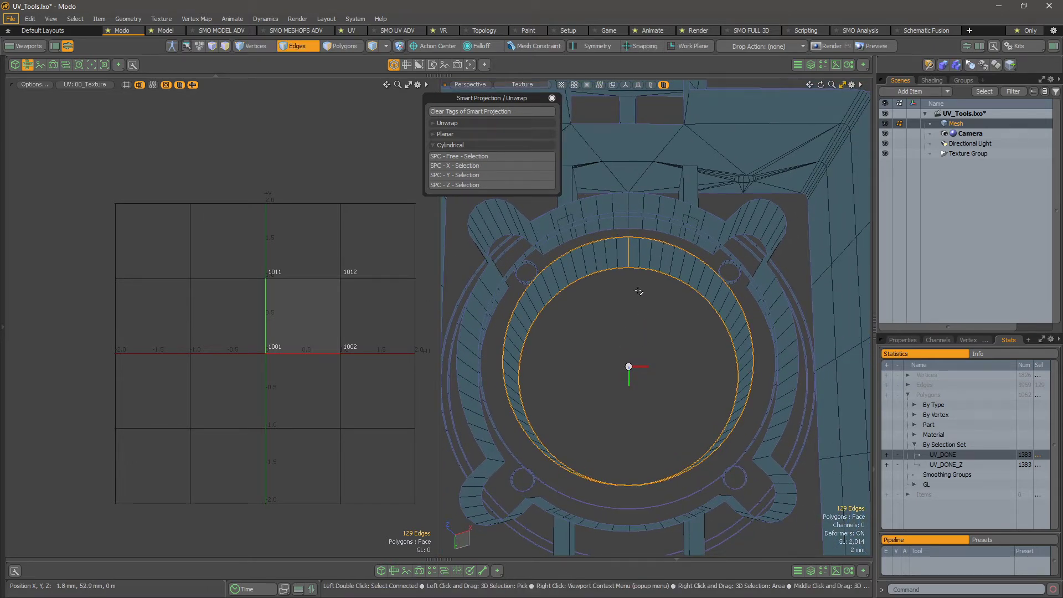
Select two adjacent polygons on the inner wall of the central round opening
key("3")
left_click_drag(630, 266, 617, 285, "alt")
left_click(636, 250)
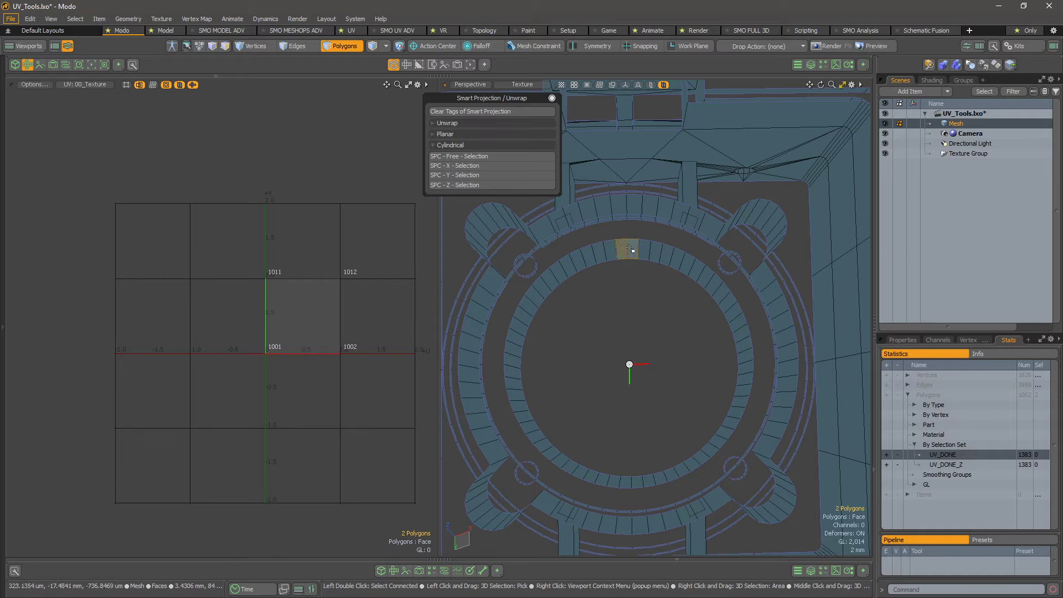
left_click_drag(614, 270, 604, 272, "alt")
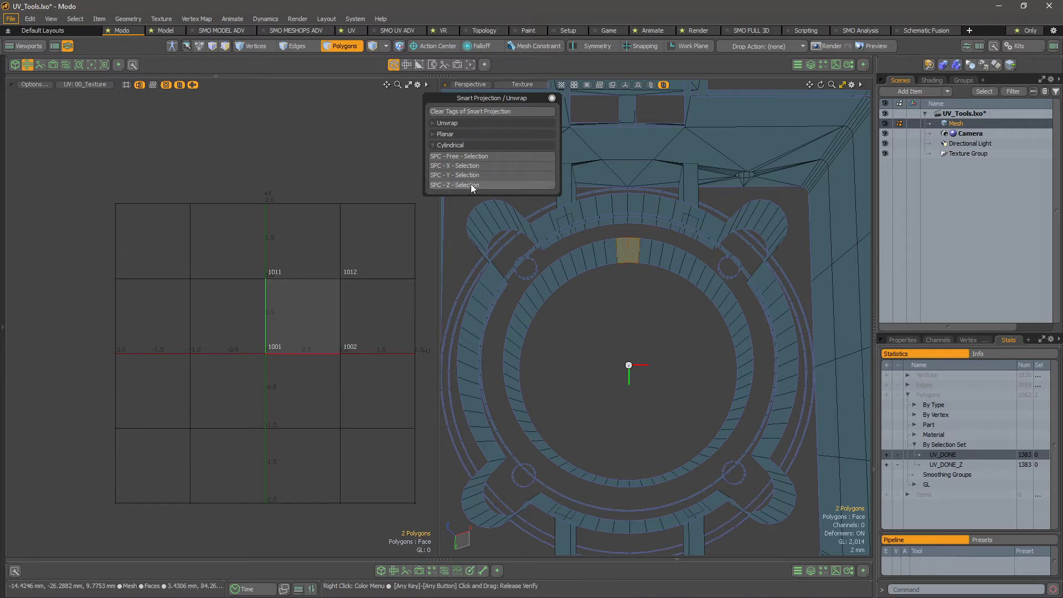
Apply the cylindrical SPC - Z - Auto Loop / Rectangle projection to the wall from the two selected polygons
left_click_drag(637, 360, 533, 218, "alt")
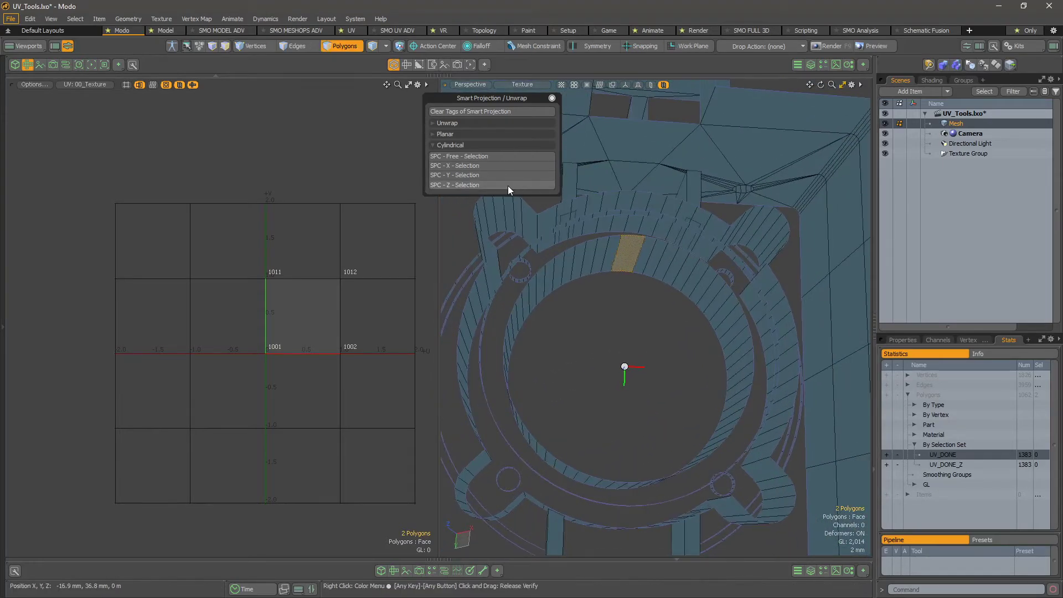
key("alt")
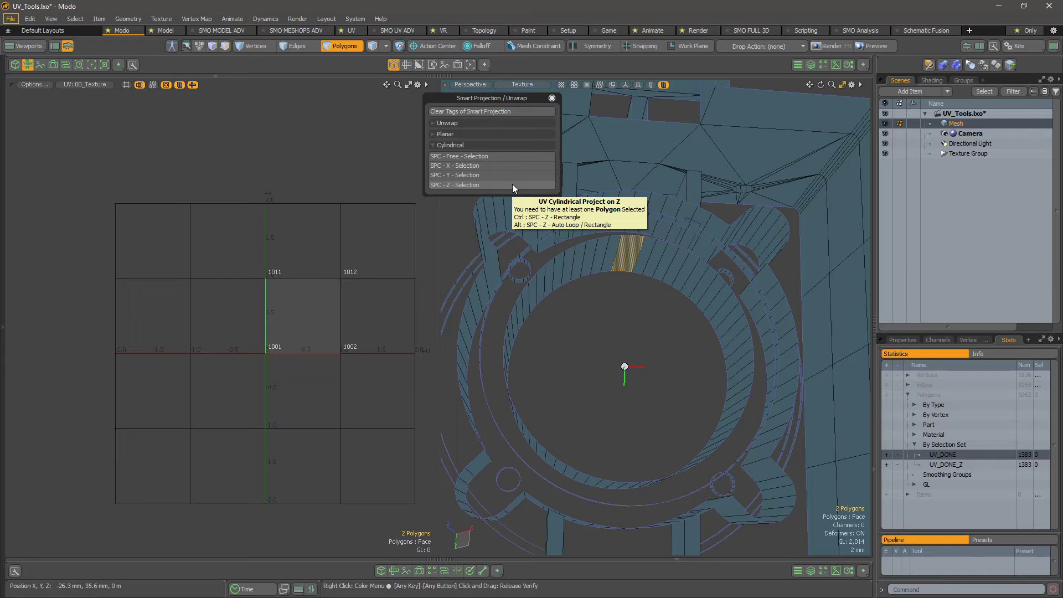
key("alt")
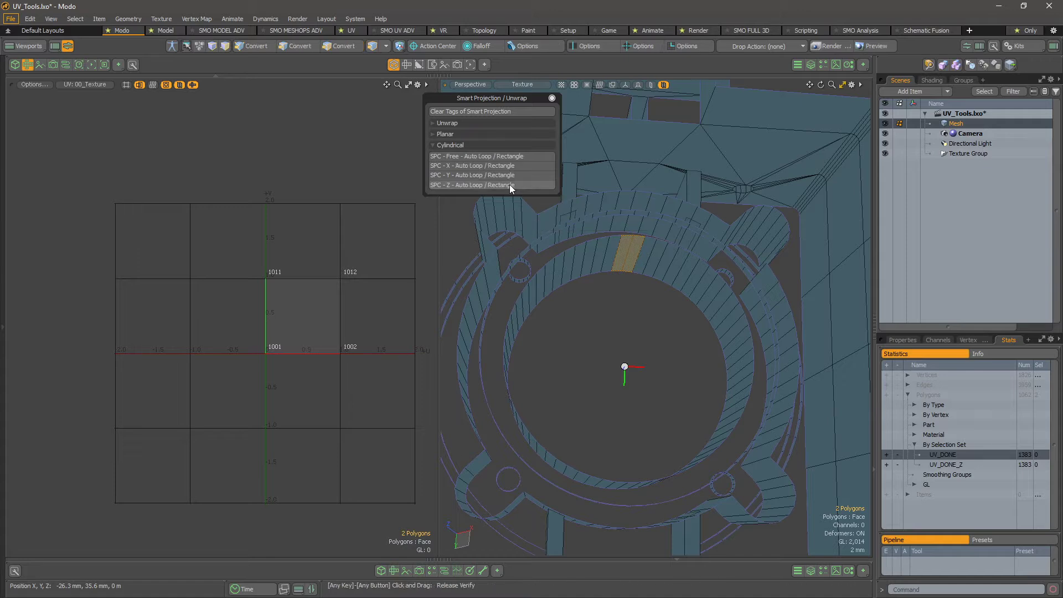
left_click(517, 186, "alt")
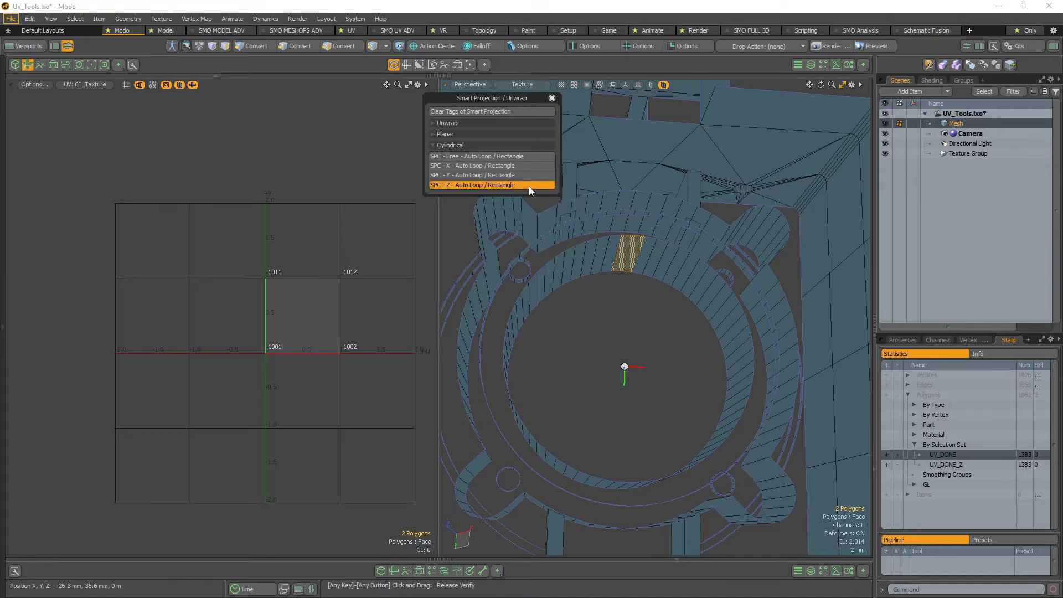
Unhide all polygons, select the new strip island in the UV view and inspect its checker texture on the opening's wall
key("u")
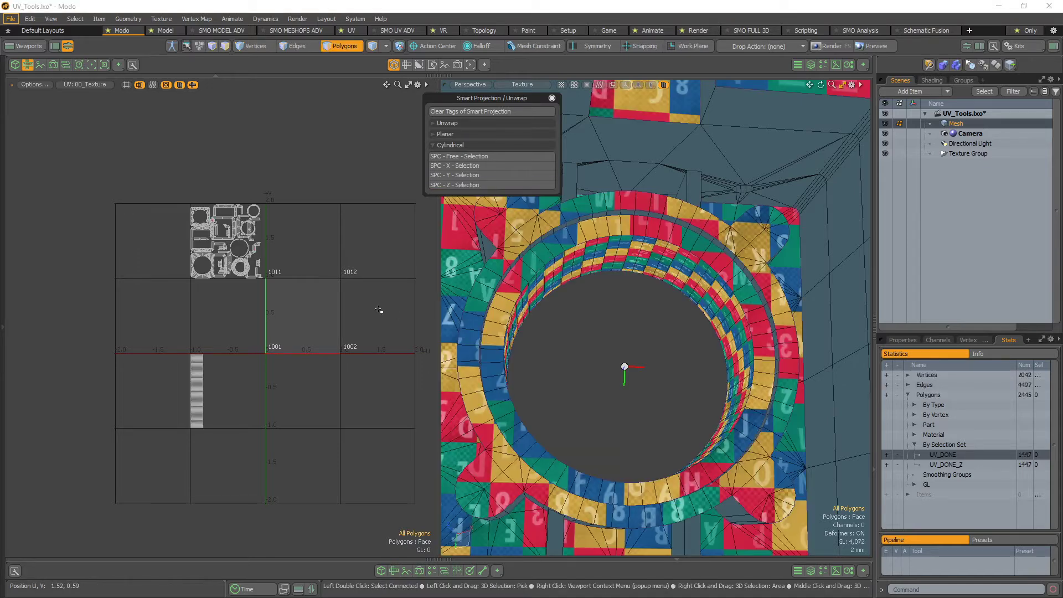
left_click_drag(358, 312, 364, 287, "alt")
scroll(200, 361, "up", 5)
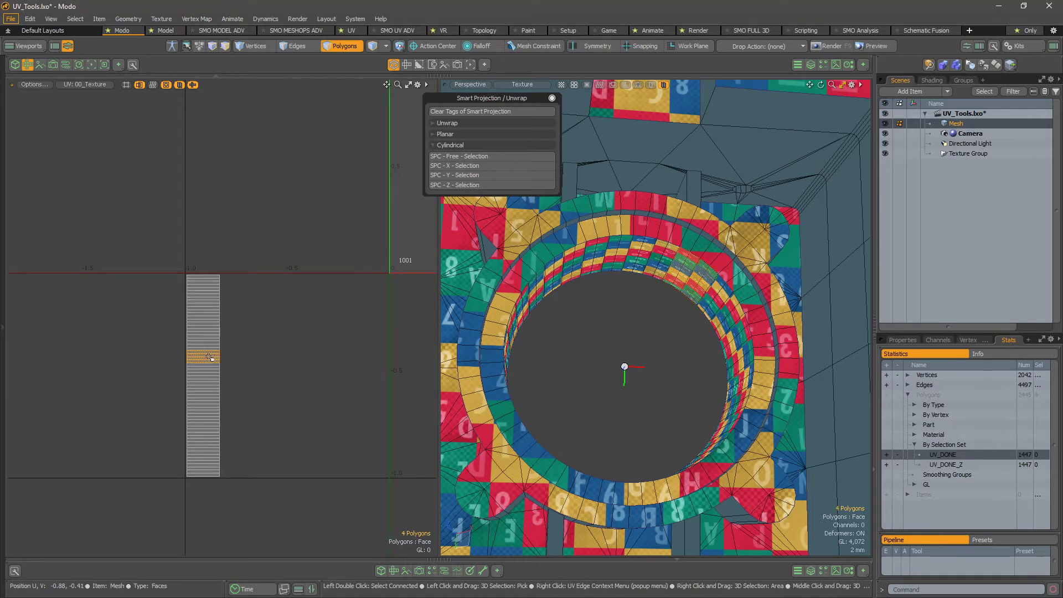
double_click(188, 365)
scroll(205, 343, "down", 3)
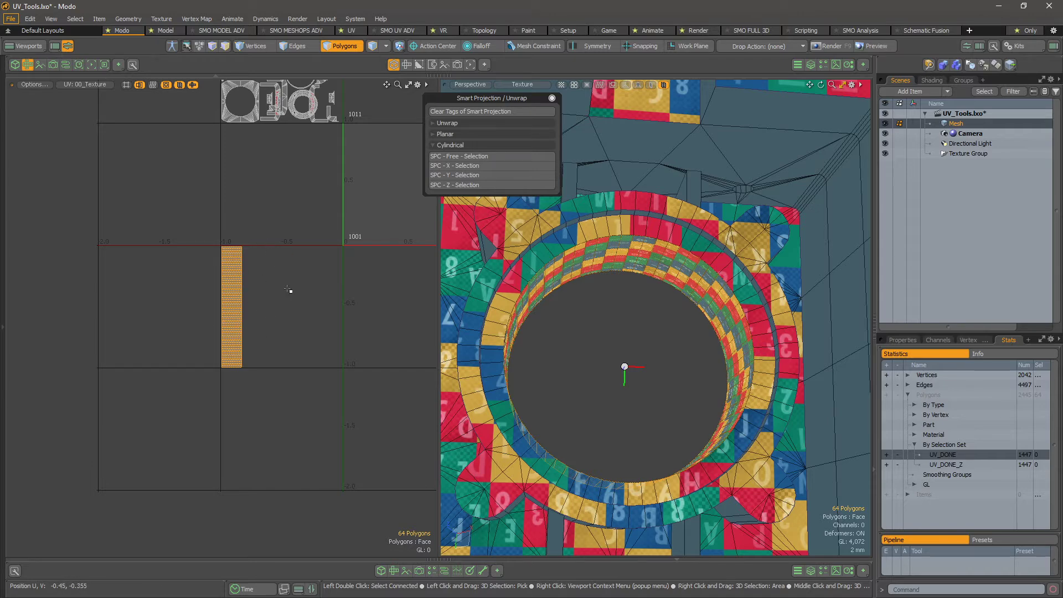
left_click_drag(640, 323, 617, 291, "alt")
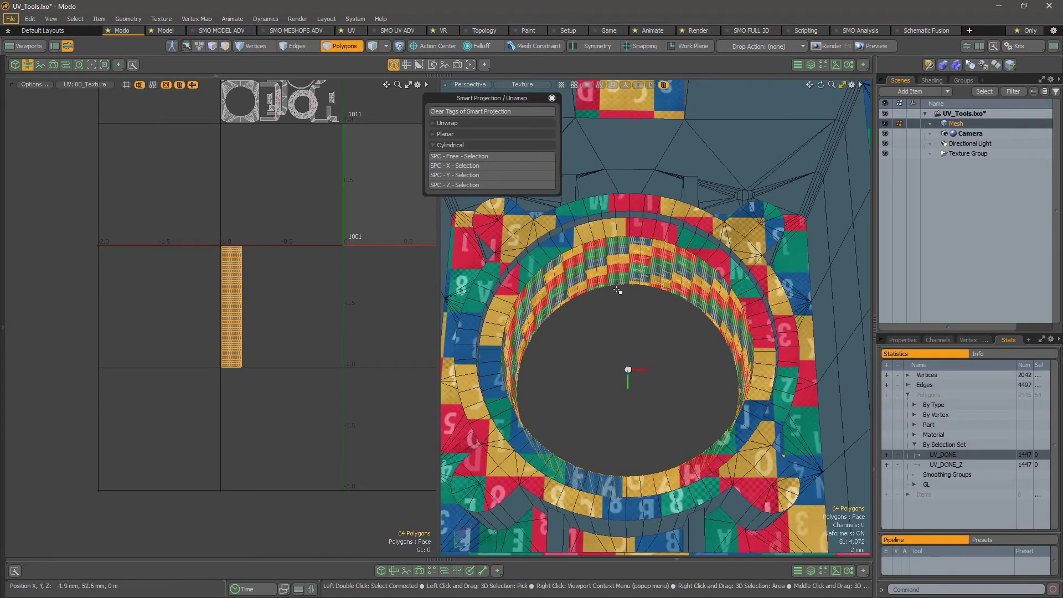
scroll(617, 291, "up", 5)
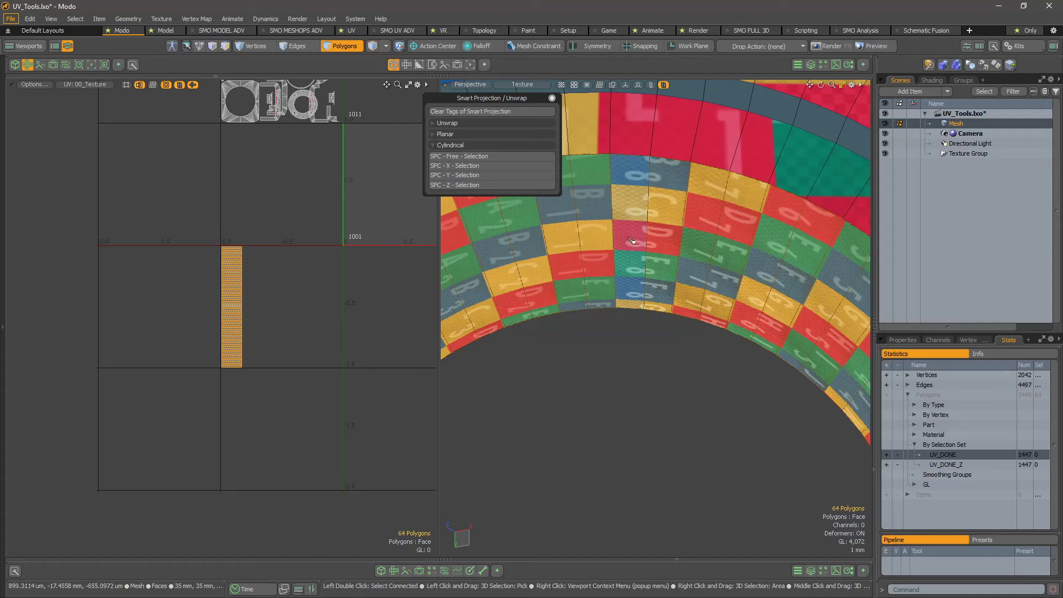
Select the strip island's two end polygons to check where the UV seam falls on the opening's wall
right_click_drag(248, 258, 320, 244, "alt")
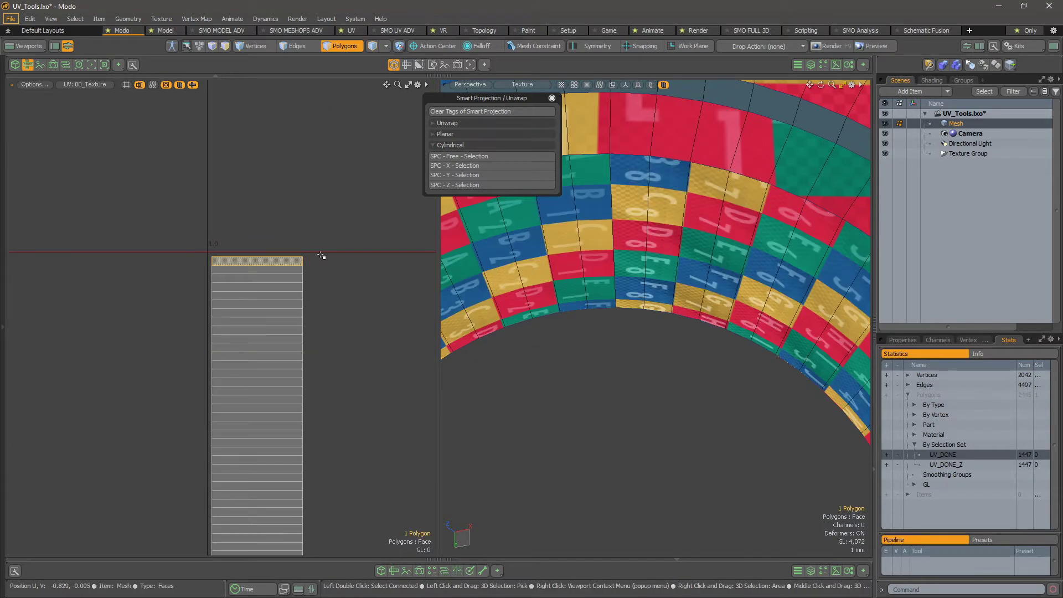
left_click_drag(715, 376, 708, 407, "alt")
scroll(647, 435, "up", 5)
left_click(646, 427, "shift")
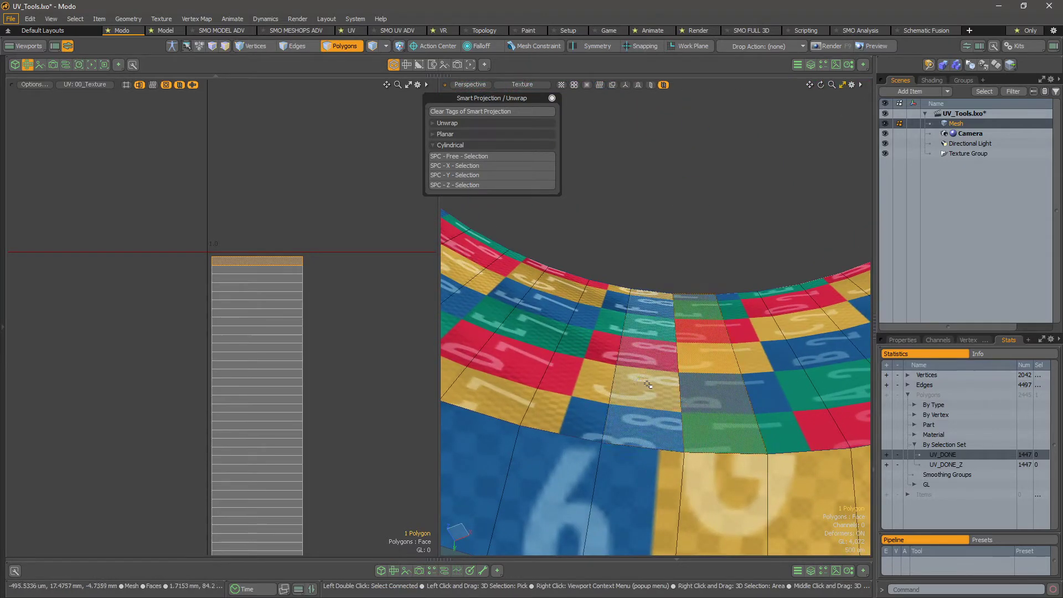
scroll(216, 342, "down", 5)
left_click_drag(152, 334, 145, 241, "alt")
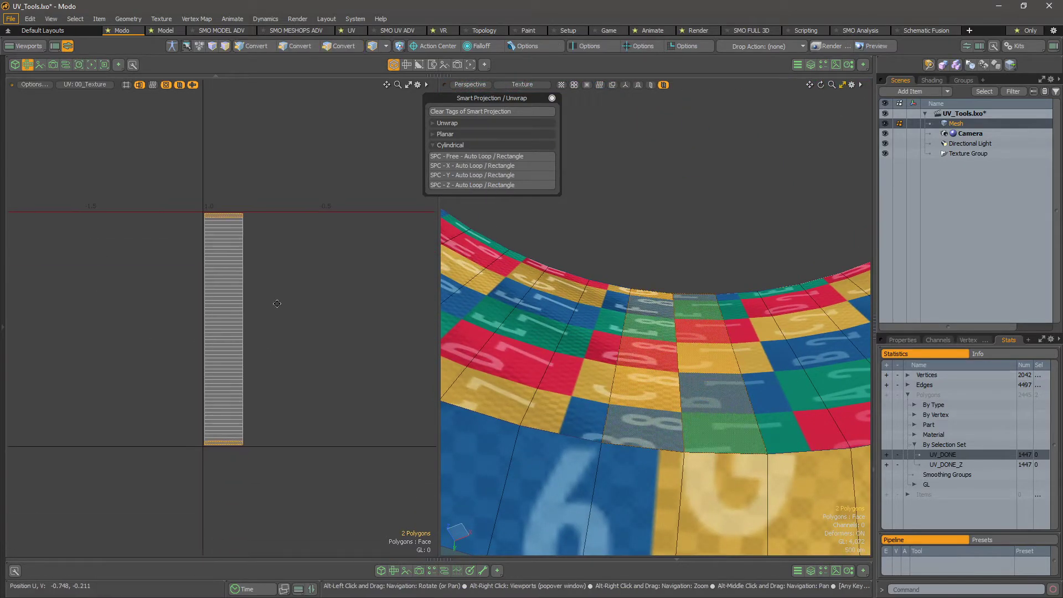
Select all polygons of the UV_DONE selection set and hide them
scroll(733, 327, "down", 8)
middle_click_drag(720, 280, 691, 374, "alt")
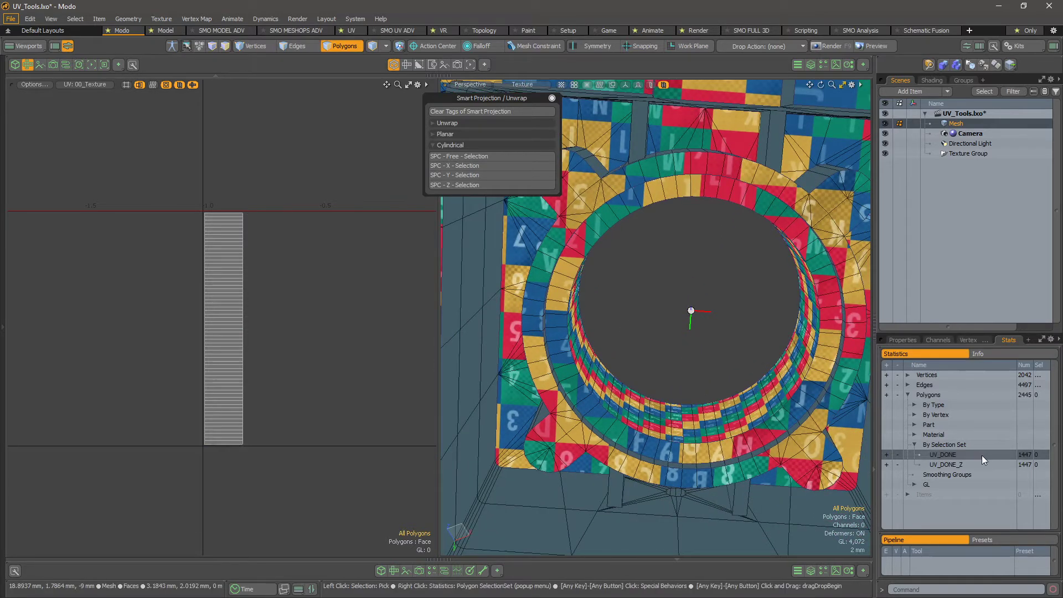
left_click(886, 454)
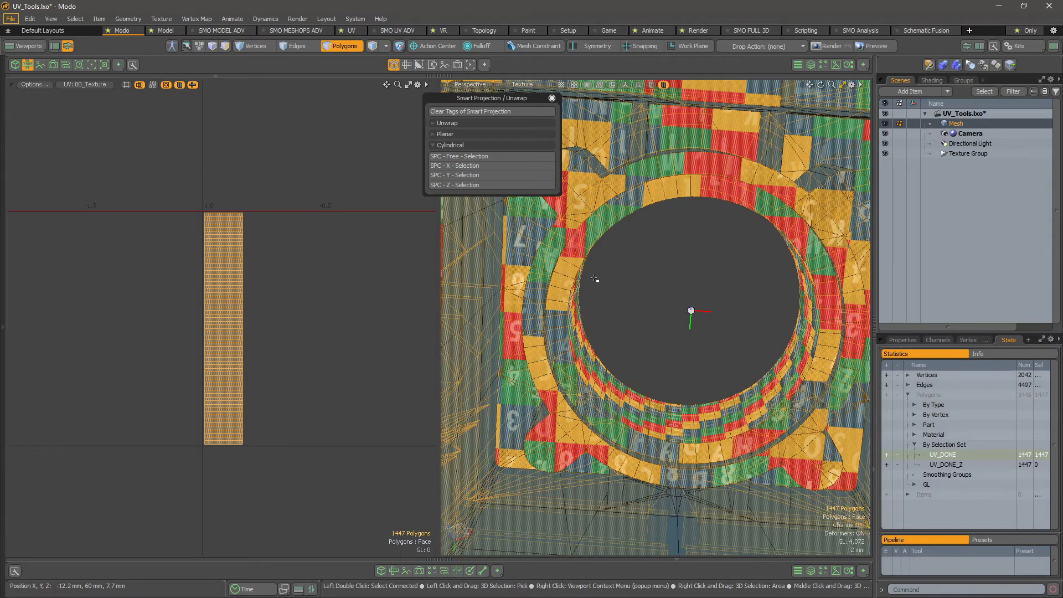
key("h")
Select two adjacent polygons on the remaining thin circular wall and show the Unwrap commands
mouse_move(637, 280)
left_mouse_down("alt")
mouse_move(622, 321)
mouse_move(671, 321)
mouse_move(625, 314)
mouse_move(629, 332)
mouse_move(619, 290)
left_mouse_up("alt")
left_click_drag(647, 332, 682, 320, "alt")
scroll(636, 270, "up", 4)
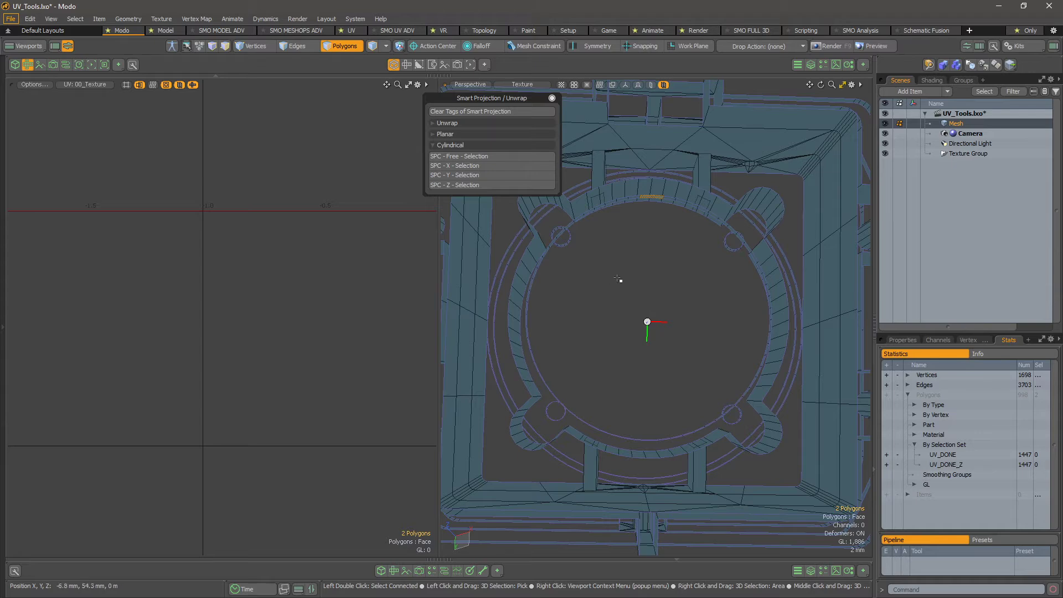
left_click_drag(617, 279, 674, 302, "alt")
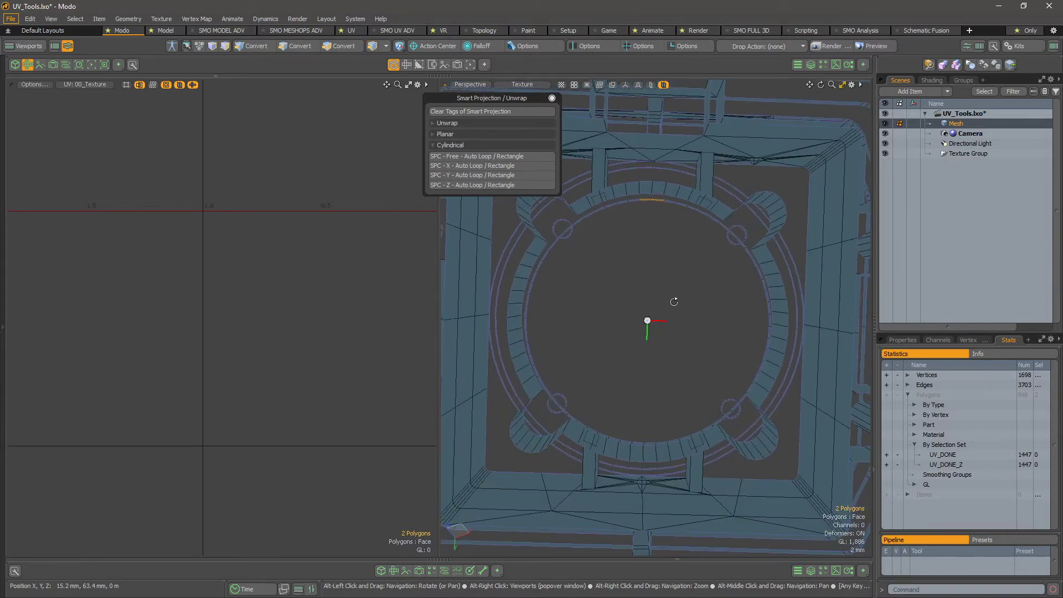
left_click(471, 144)
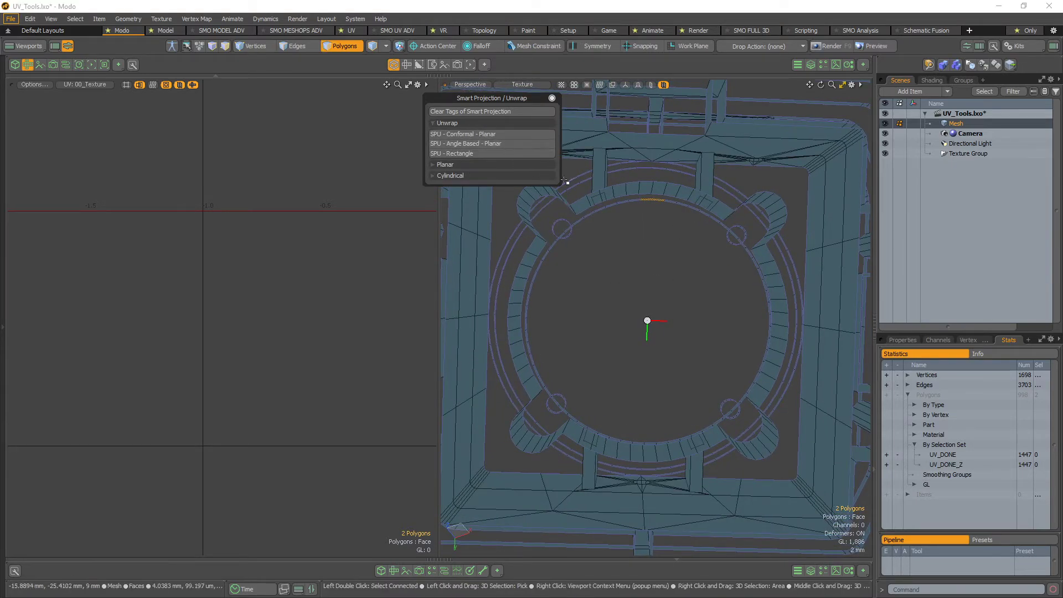
Add two adjacent polygons from the round wall of each of the four side lugs to the selection
left_click_drag(565, 181, 609, 249, "alt")
left_click(604, 247, "shift")
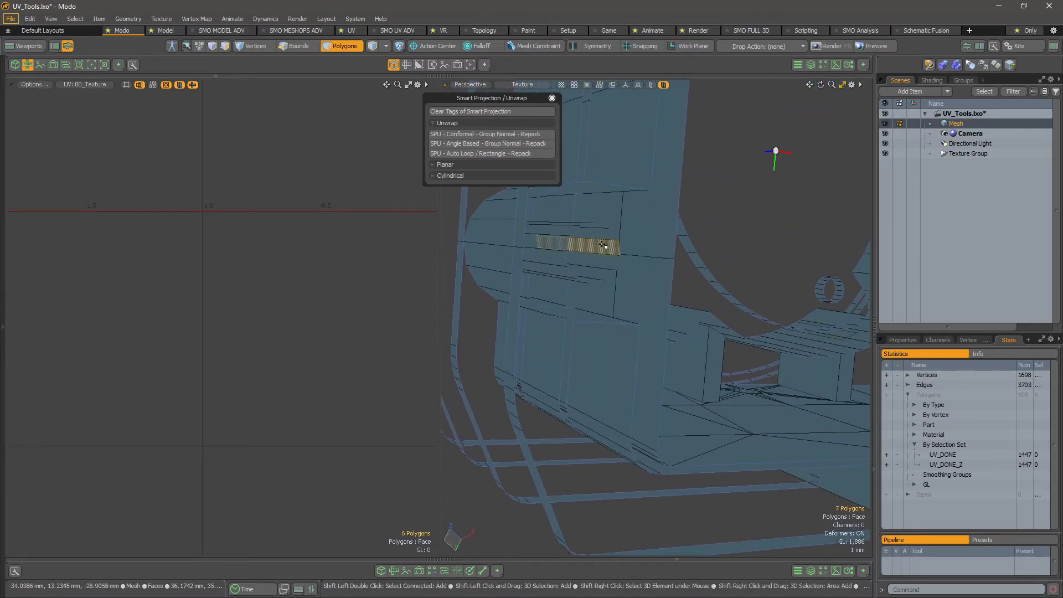
left_click_drag(703, 275, 659, 294, "alt")
left_click_drag(591, 285, 629, 308, "alt")
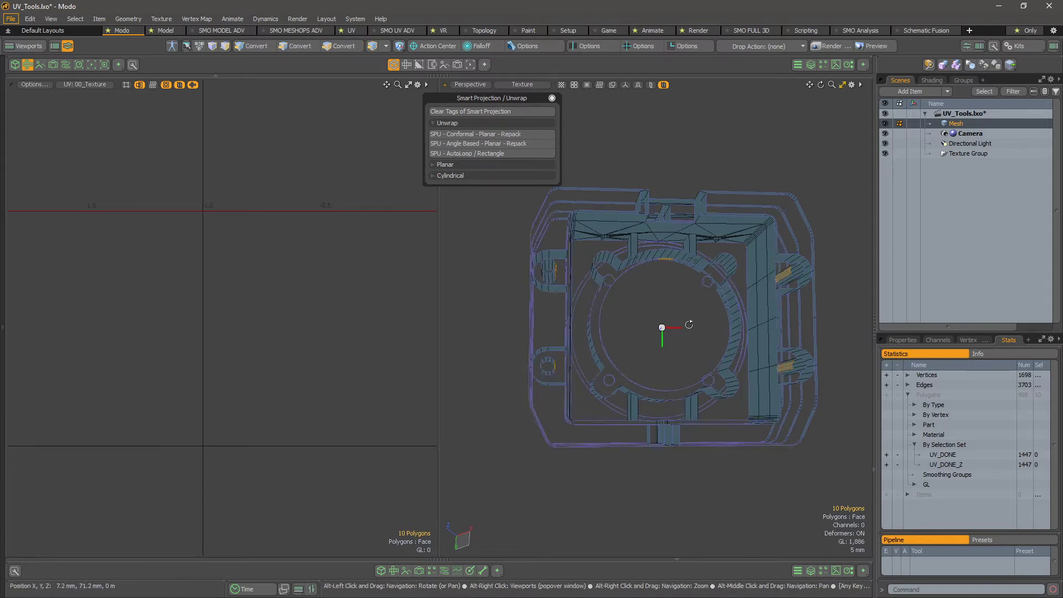
Add two adjacent polygons from each of the two paired hinge knuckles on the frame's edge to the selection
left_click_drag(793, 308, 720, 332, "alt")
right_click_drag(720, 332, 754, 308, "alt")
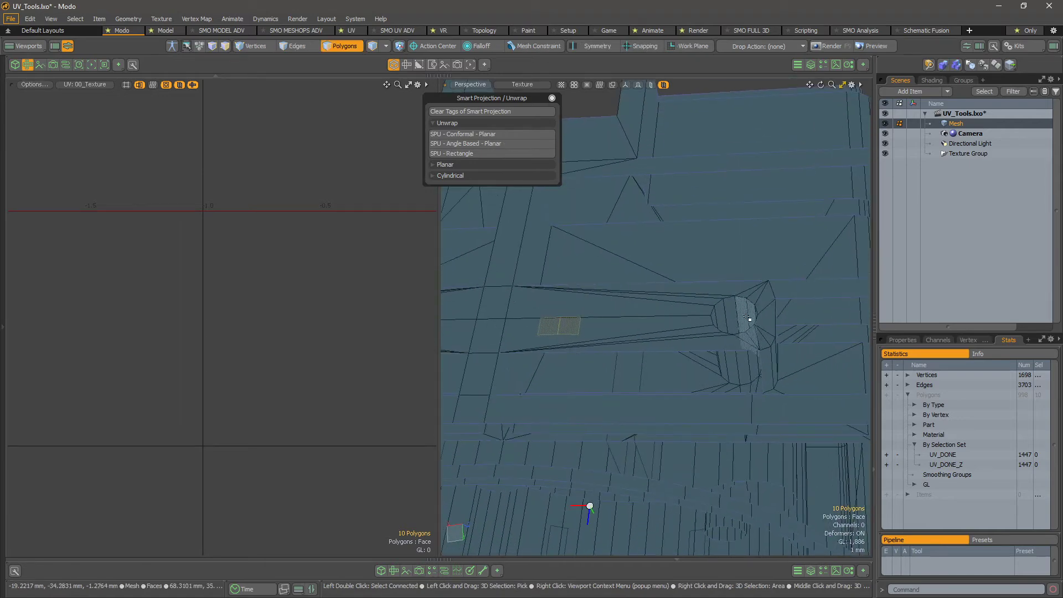
left_click_drag(754, 308, 743, 314, "alt")
left_click_drag(564, 342, 651, 266, "alt")
scroll(578, 236, "up", 5)
Add two adjacent polygons from each of the four small round holes around the central opening to the selection
left_click_drag(578, 236, 598, 393, "alt")
scroll(659, 395, "up", 2)
scroll(626, 385, "up", 4)
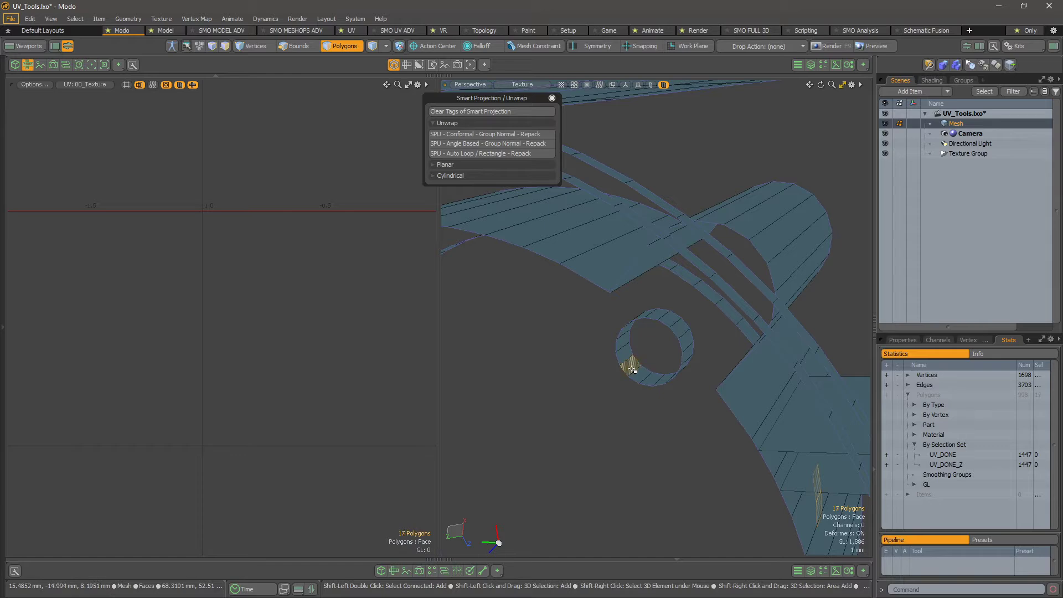
scroll(600, 389, "down", 5)
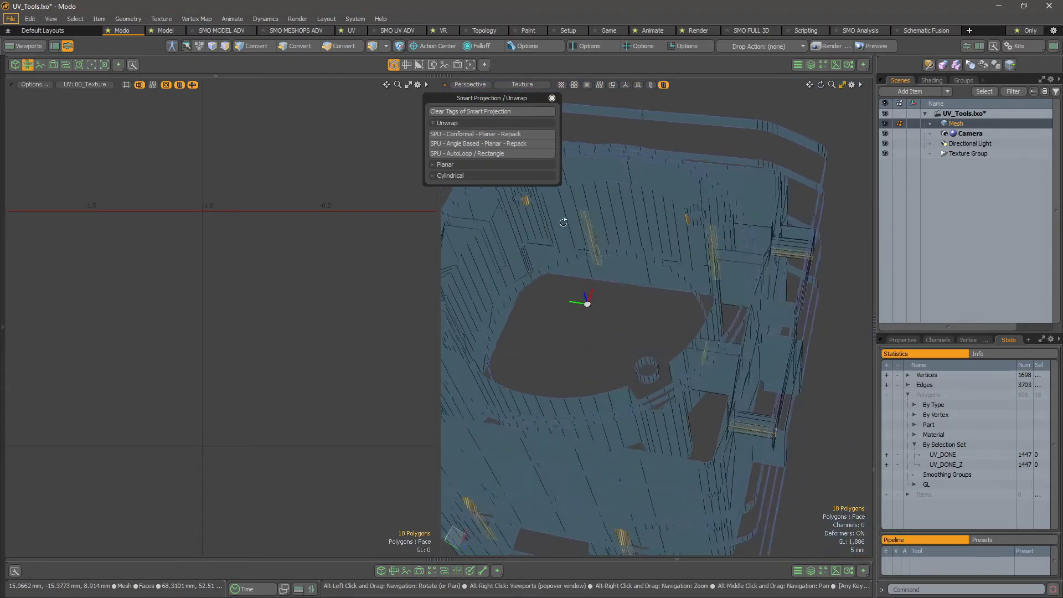
scroll(625, 379, "up", 4)
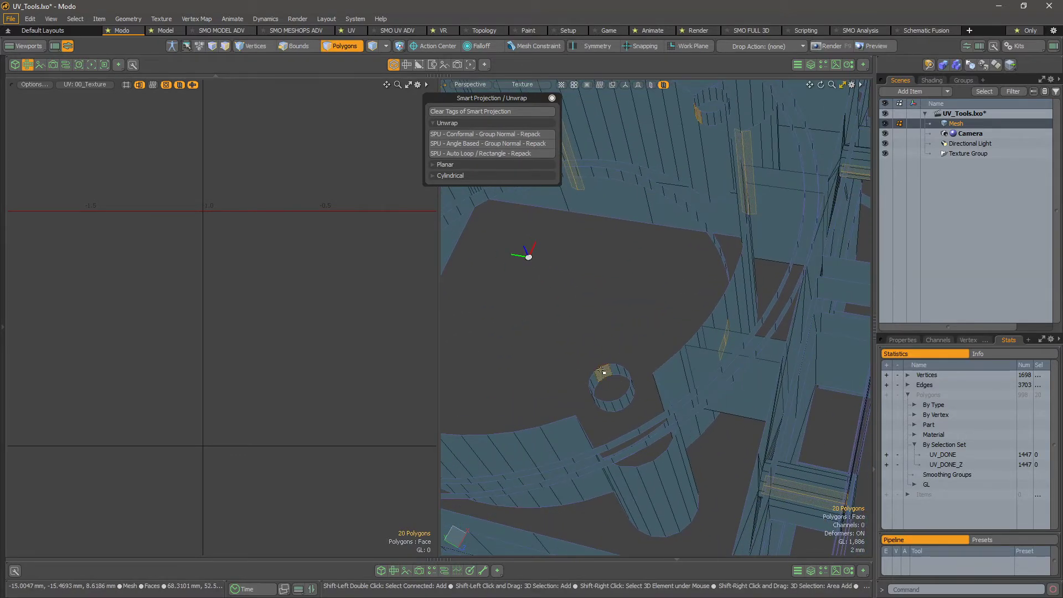
left_click_drag(604, 372, 729, 365, "alt")
scroll(678, 354, "up", 3)
scroll(709, 330, "down", 3)
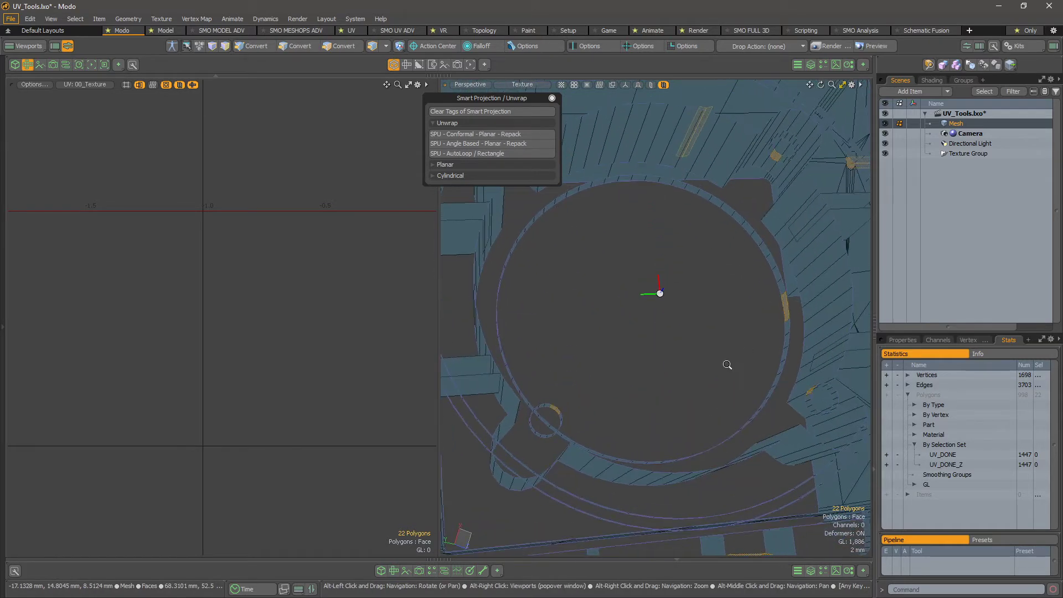
scroll(728, 366, "down", 3)
Add two adjacent polygons from the single hinge on the opposite edge of the frame to the selection
left_click_drag(650, 386, 827, 299, "alt")
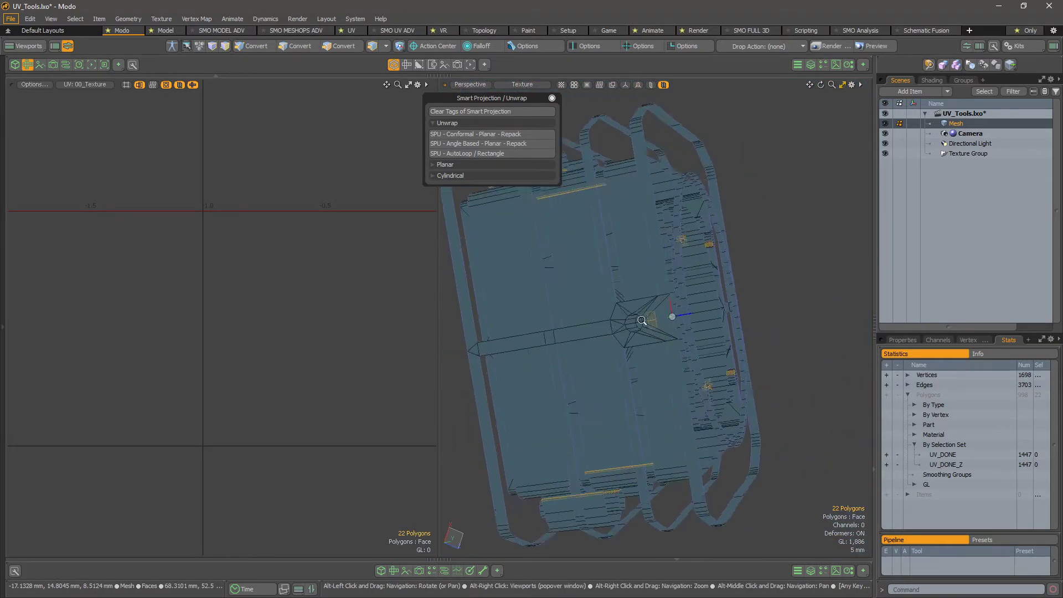
scroll(671, 314, "up", 4)
left_click_drag(673, 311, 720, 211, "alt")
scroll(679, 301, "down", 2)
scroll(603, 315, "down", 3)
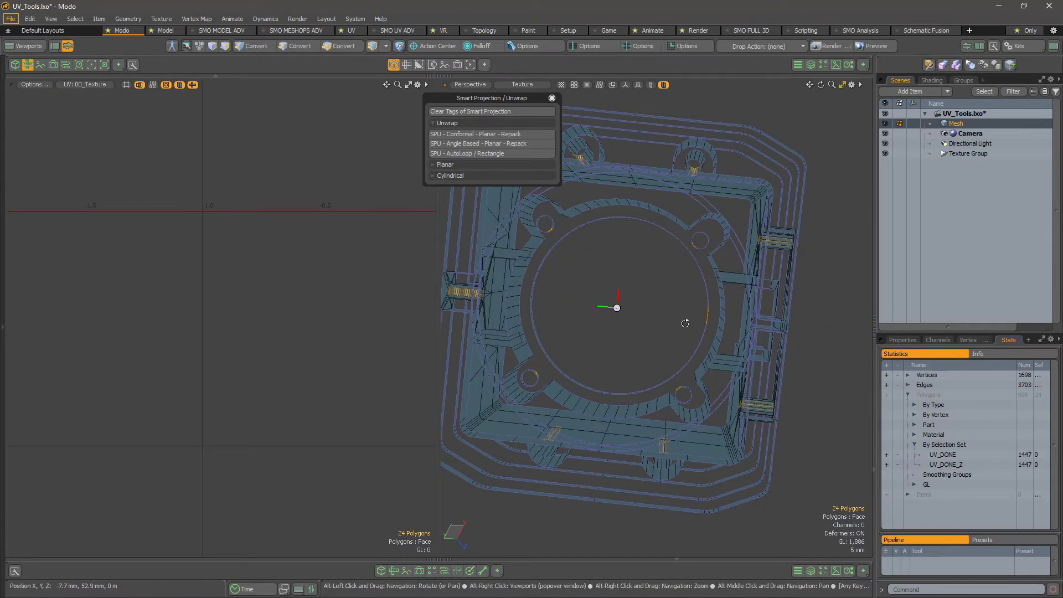
Unwrap all the selected round walls at once with SPU - AutoLoop / Rectangle
left_click_drag(685, 323, 497, 344, "alt")
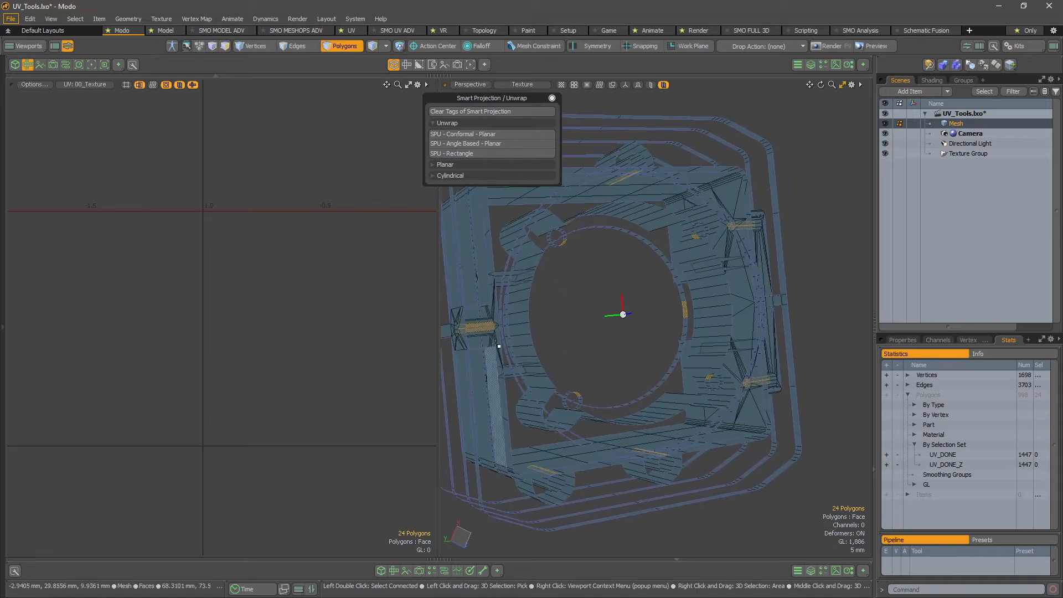
left_click_drag(615, 268, 470, 191, "alt")
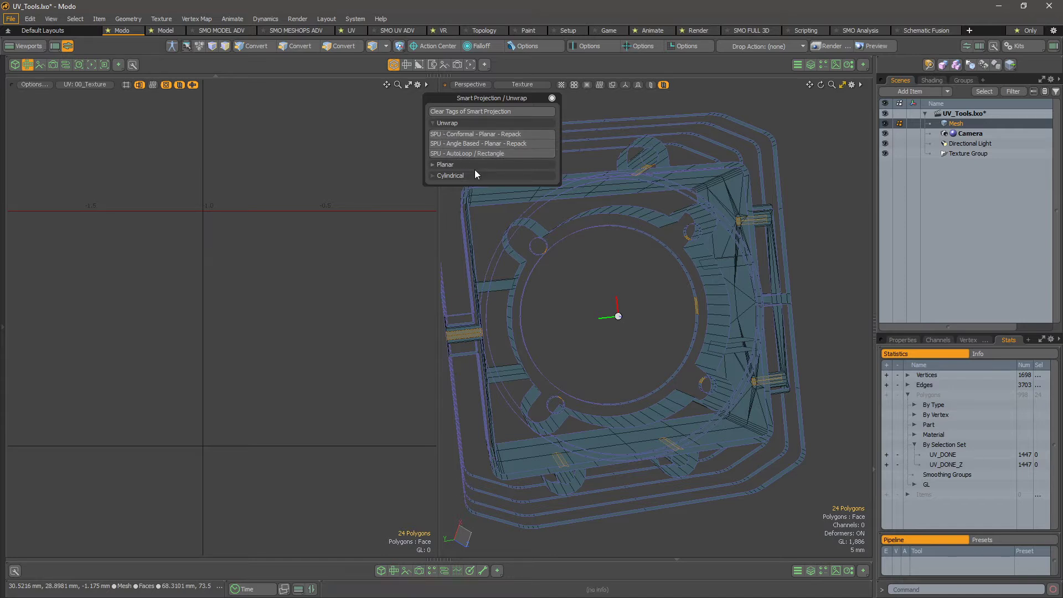
left_click(494, 154, "alt")
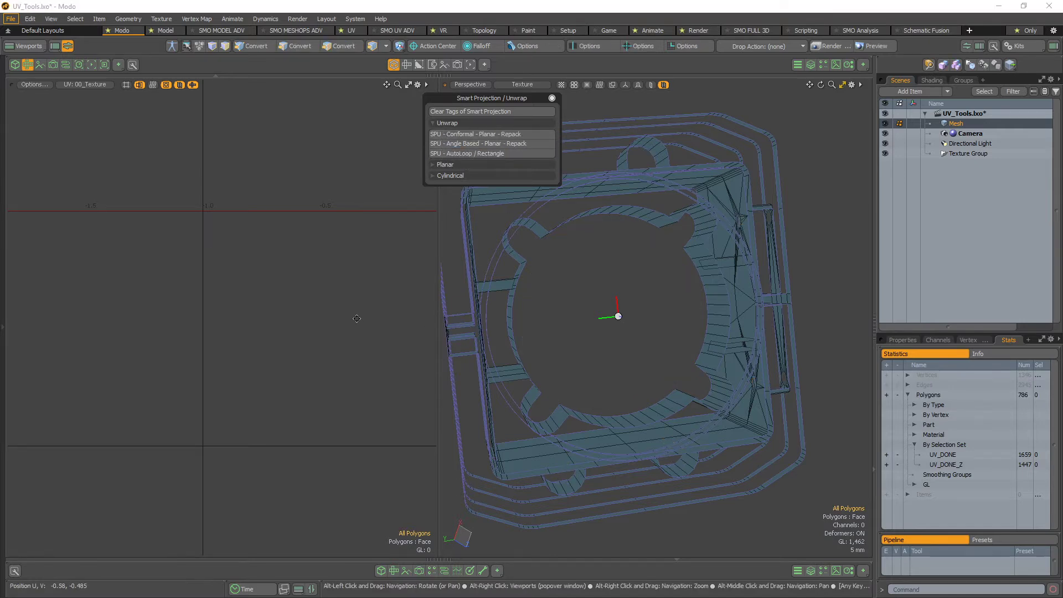
Unhide all polygons and select the newly unwrapped rectangular islands in the UV view
scroll(356, 318, "down", 5, "alt")
left_click_drag(356, 319, 258, 336, "alt")
key("u")
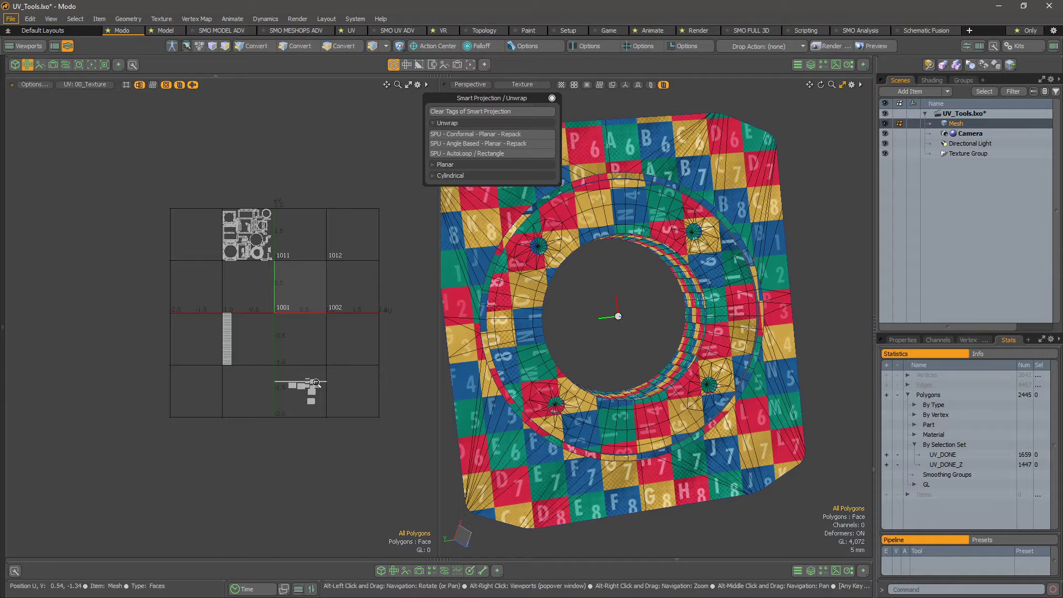
scroll(316, 383, "up", 3, "alt")
scroll(373, 401, "up", 6, "alt")
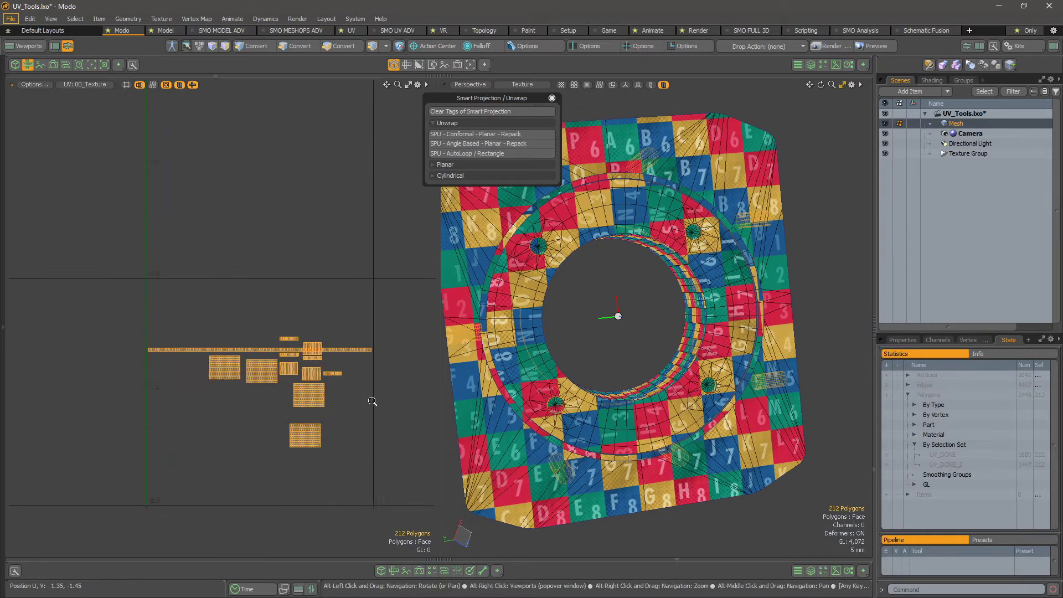
Isolate the selected islands' polygons and select the two end polygons of one rectangular strip
left_click_drag(372, 401, 409, 379, "alt")
key("shift+h")
left_click_drag(564, 299, 854, 310, "alt")
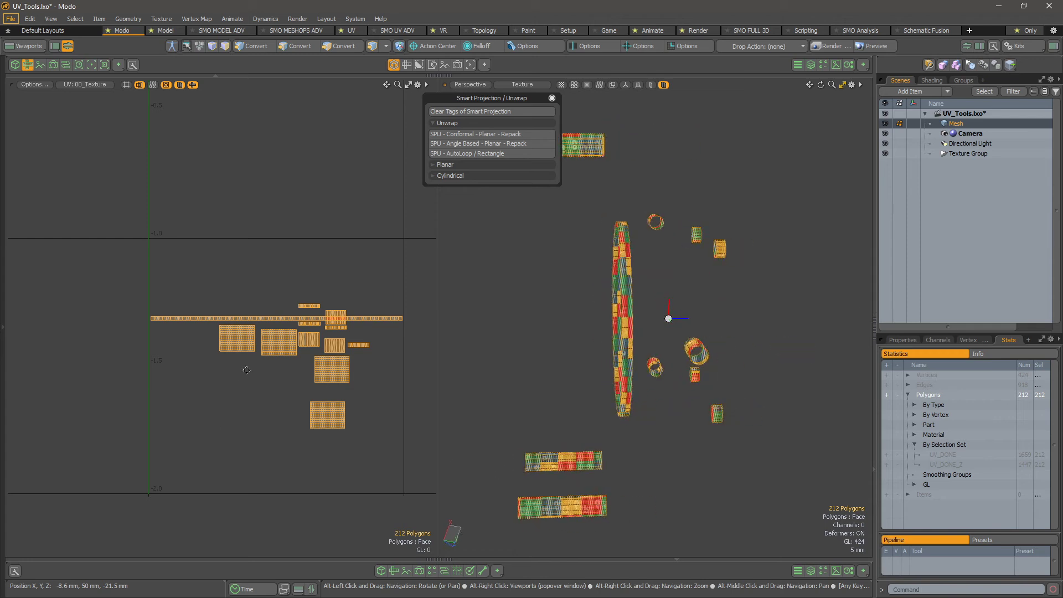
scroll(246, 369, "up", 6, "alt")
left_click(317, 317)
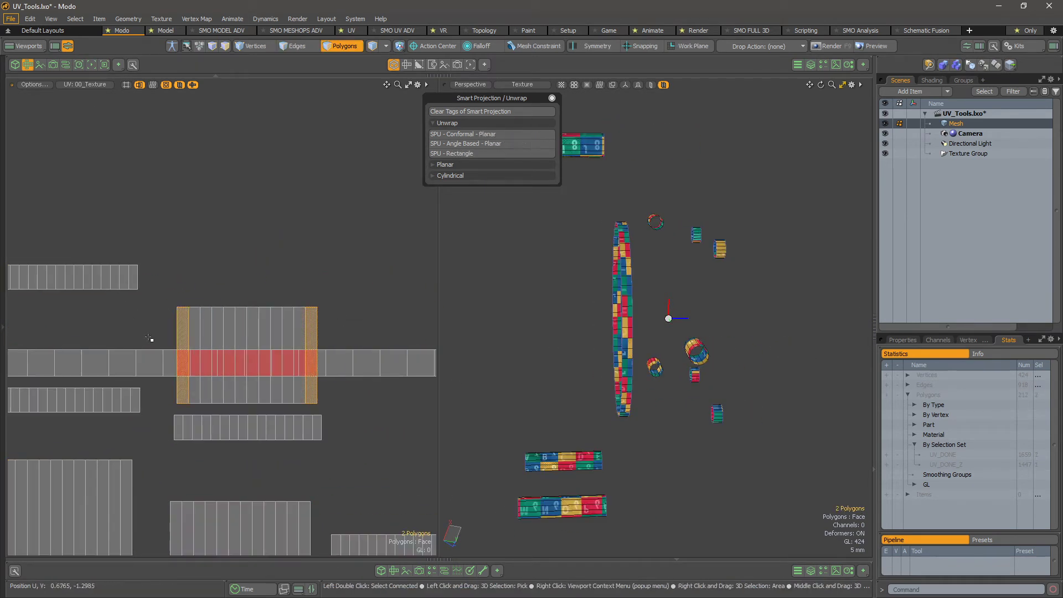
Examine the two selected end polygons up close on the round wall, and unhide all polygons
key("shift+a")
left_click_drag(702, 318, 676, 322, "alt")
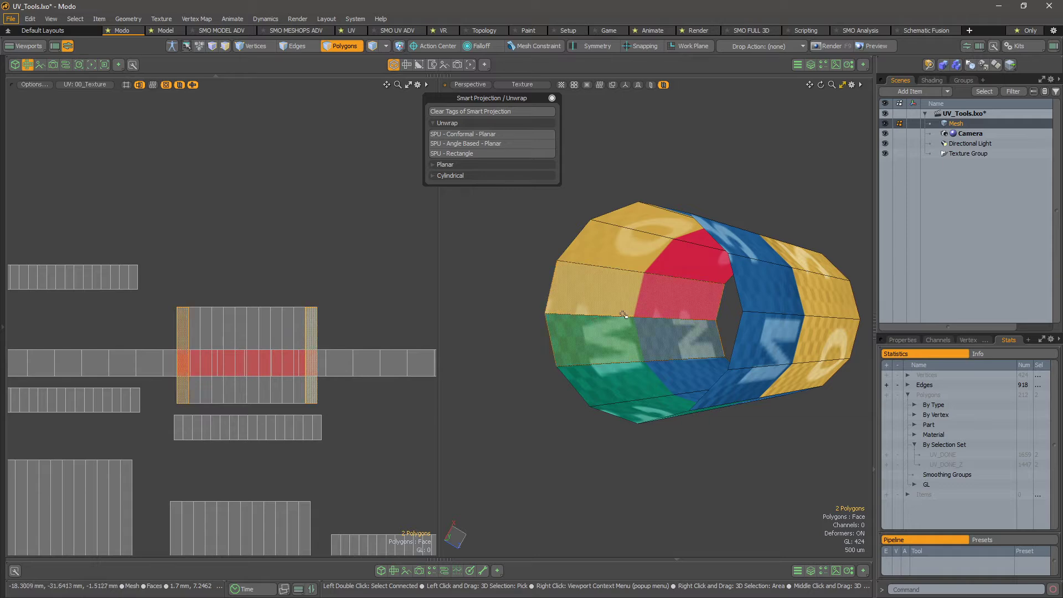
left_click_drag(547, 378, 484, 311, "alt")
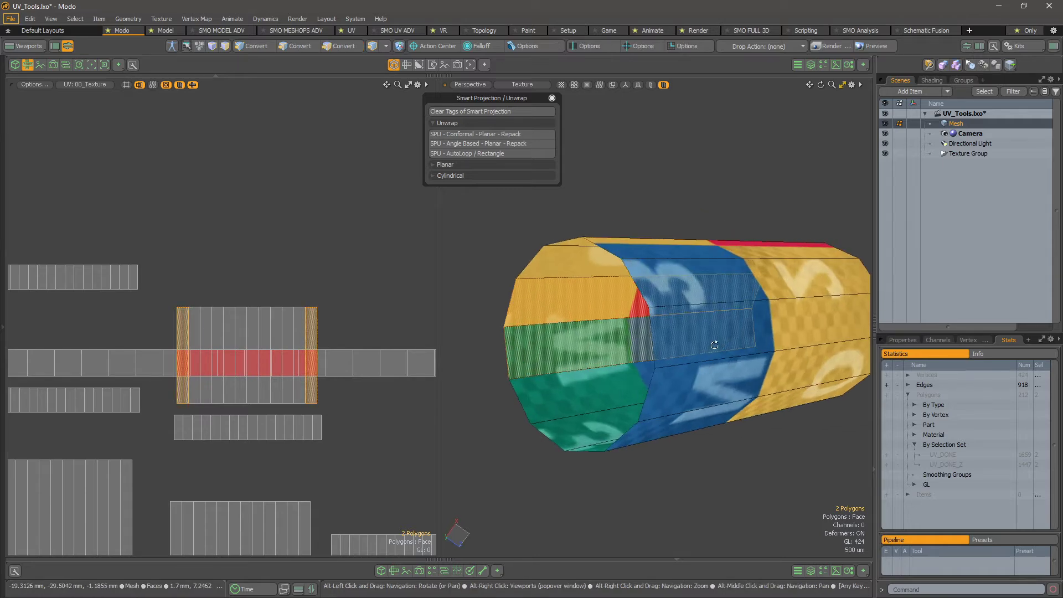
key("a")
key("u")
Unwrap the circular walls around the large round opening as rectangles with SPU - AutoLoop / Rectangle, with the already unwrapped polygons hidden
left_click_drag(748, 363, 662, 234, "alt")
scroll(646, 321, "up", 4)
scroll(663, 243, "down", 3)
left_click_drag(666, 271, 660, 423, "alt")
scroll(676, 338, "up", 3)
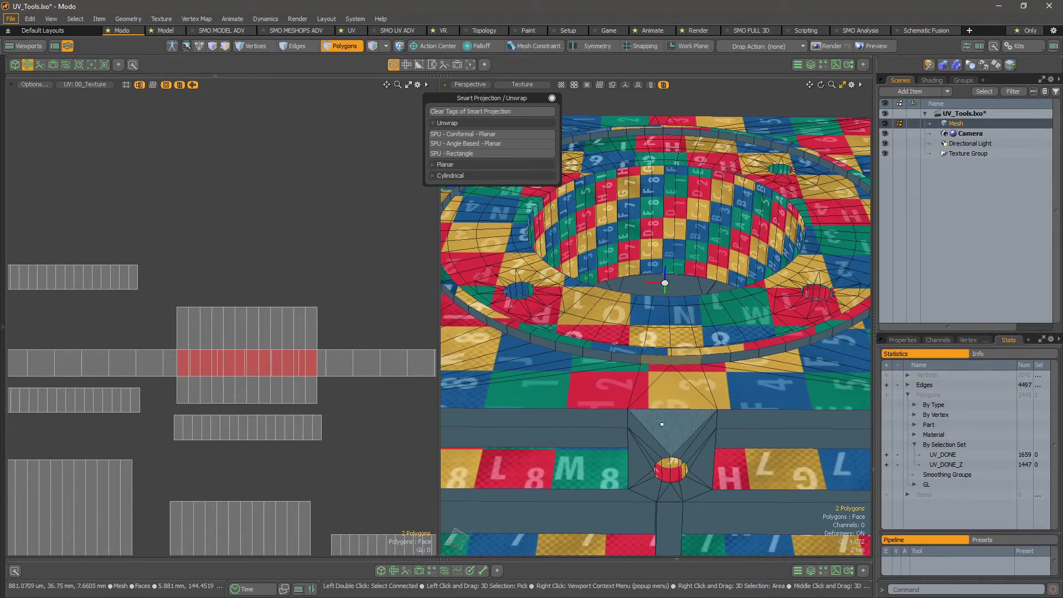
left_click(478, 152)
left_click_drag(705, 227, 687, 241, "alt")
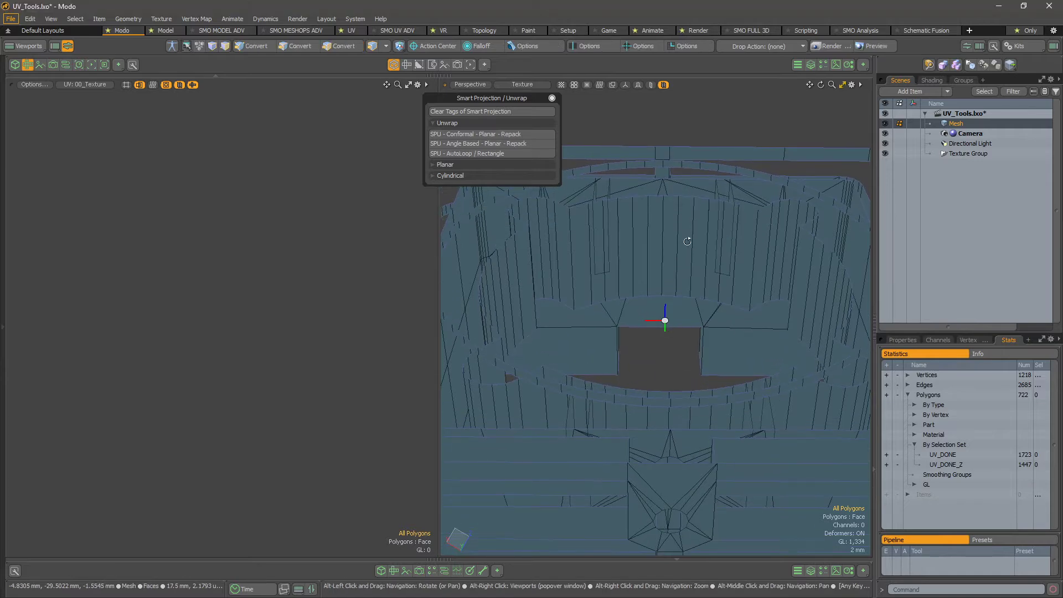
left_click(491, 155, "alt")
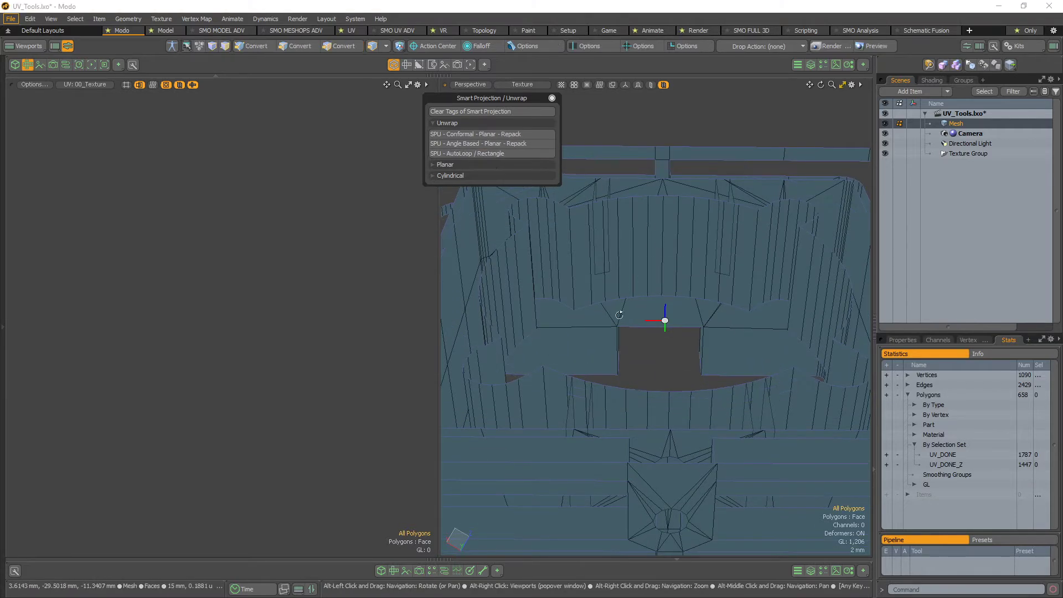
Select the polygons of the four curved pocket walls on the lower part of the frame's two opposite sides
left_click_drag(618, 314, 669, 446, "alt")
scroll(700, 361, "down", 4)
scroll(669, 443, "up", 3)
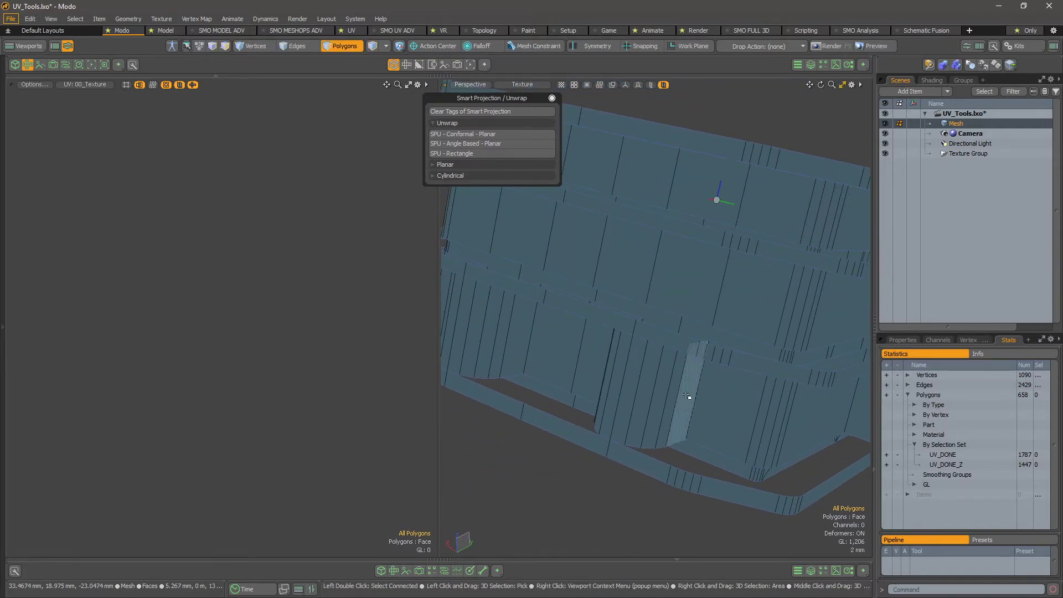
left_click_drag(649, 392, 795, 391, "alt")
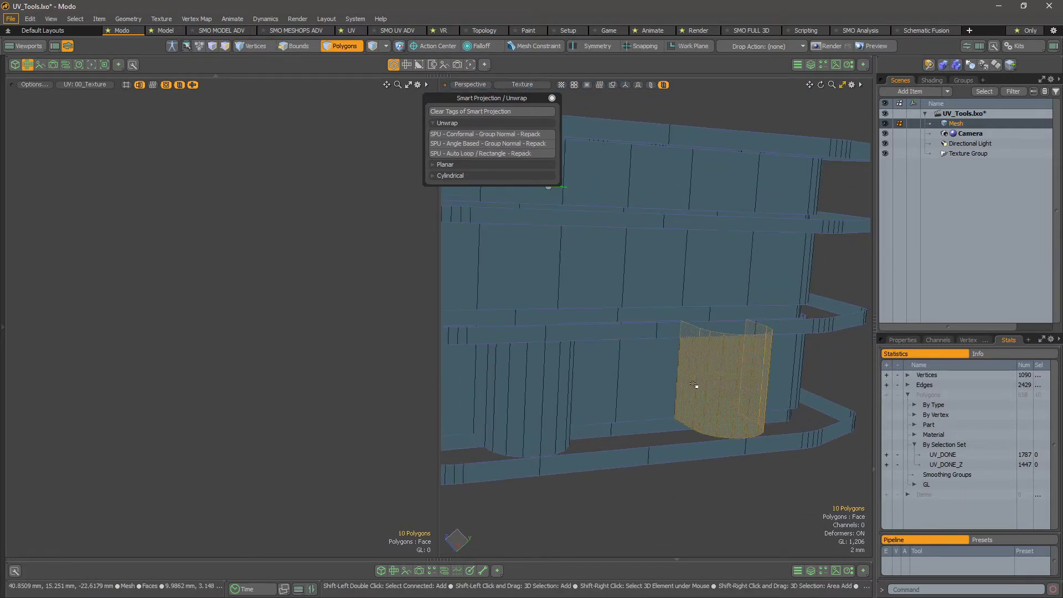
left_click_drag(694, 384, 831, 367, "alt")
left_click_drag(697, 385, 681, 306, "alt")
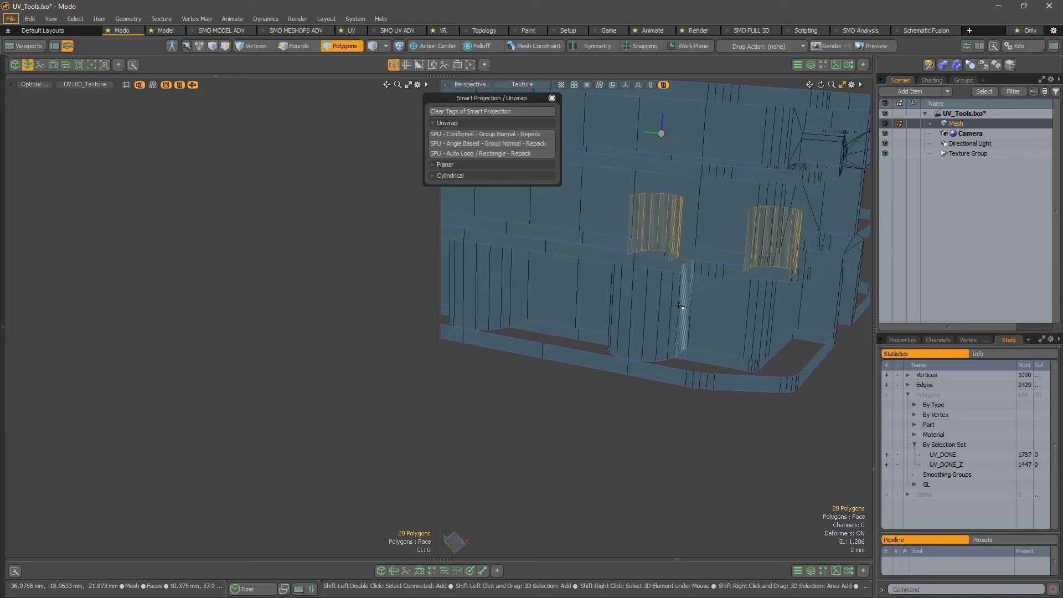
left_click_drag(616, 311, 686, 374, "alt")
left_click(662, 351, "shift")
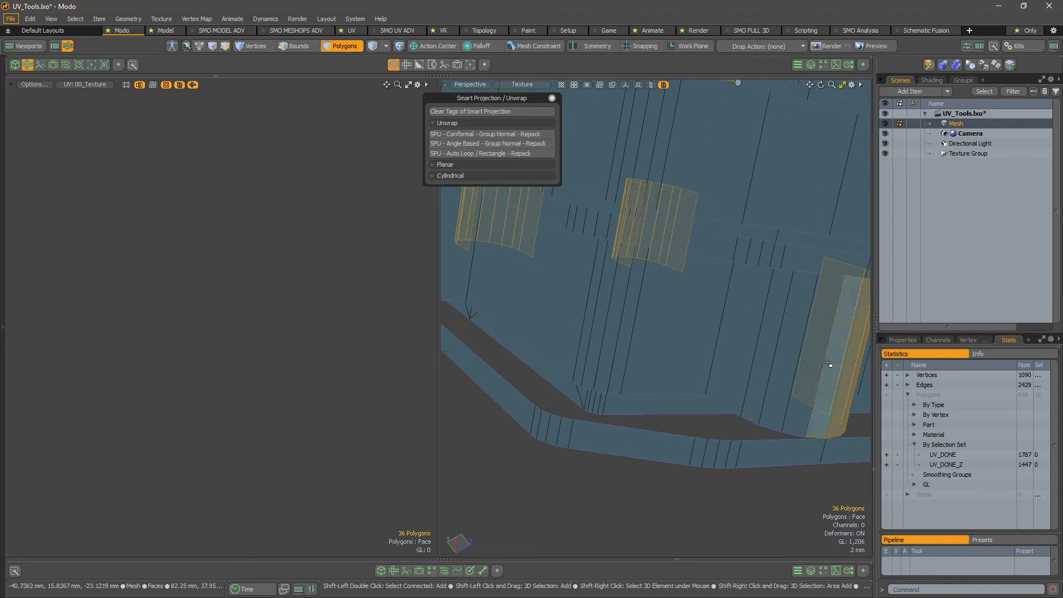
left_click_drag(739, 349, 700, 423, "alt")
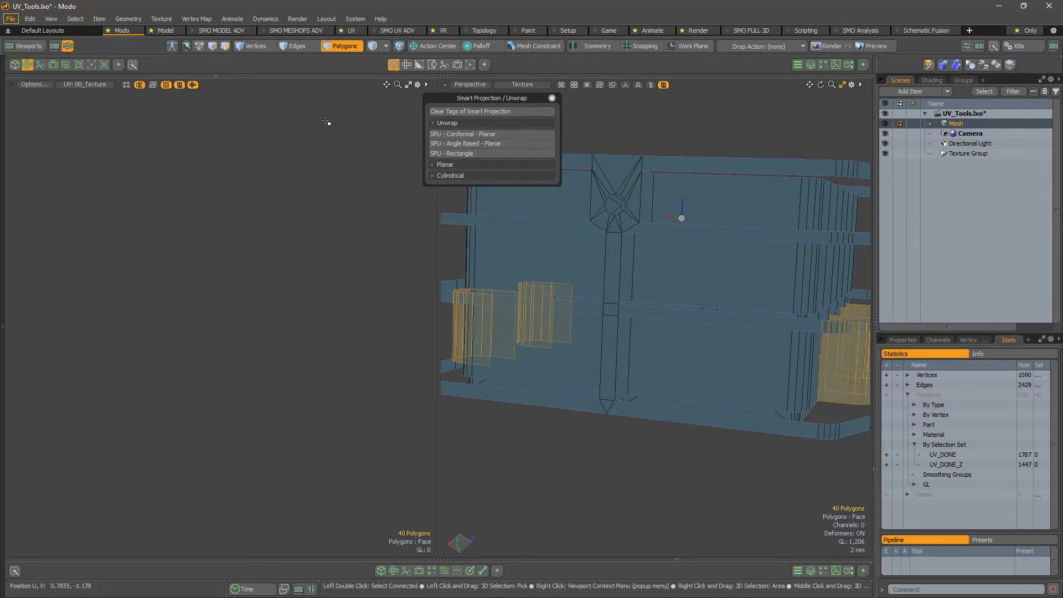
Unwrap the selected curved pocket walls as rectangles with SPU - AutoLoop / Rectangle
left_click_drag(636, 332, 644, 447, "alt")
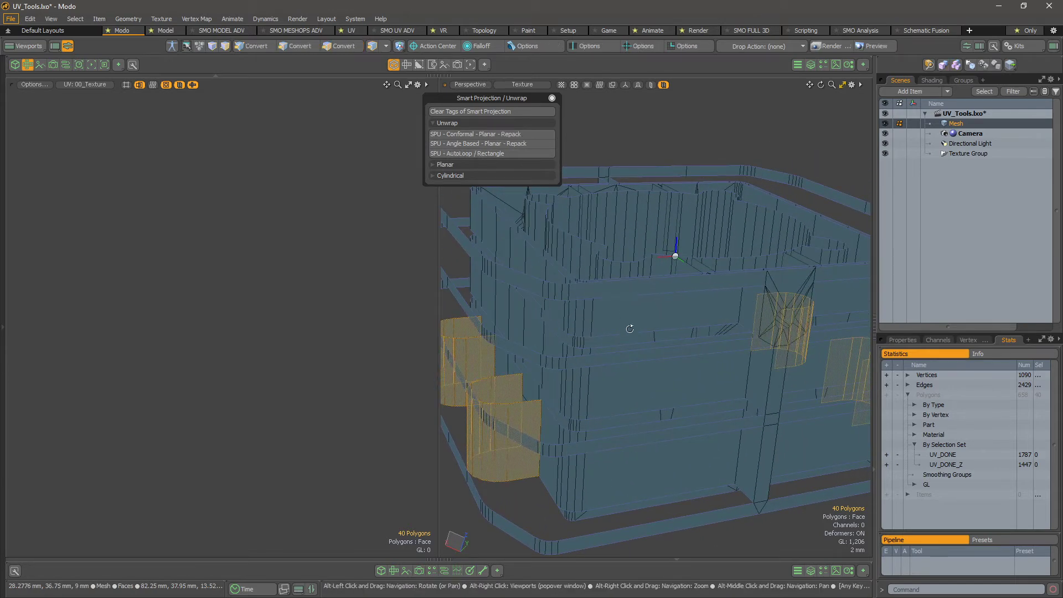
left_click_drag(629, 329, 626, 315, "alt")
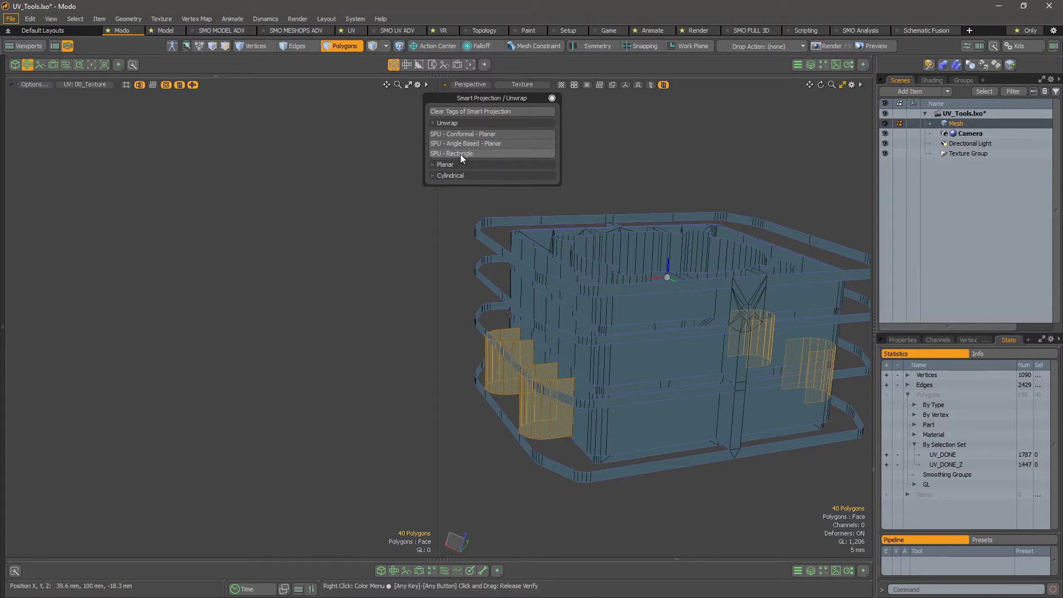
left_click_drag(548, 436, 626, 352, "alt")
left_click(516, 153)
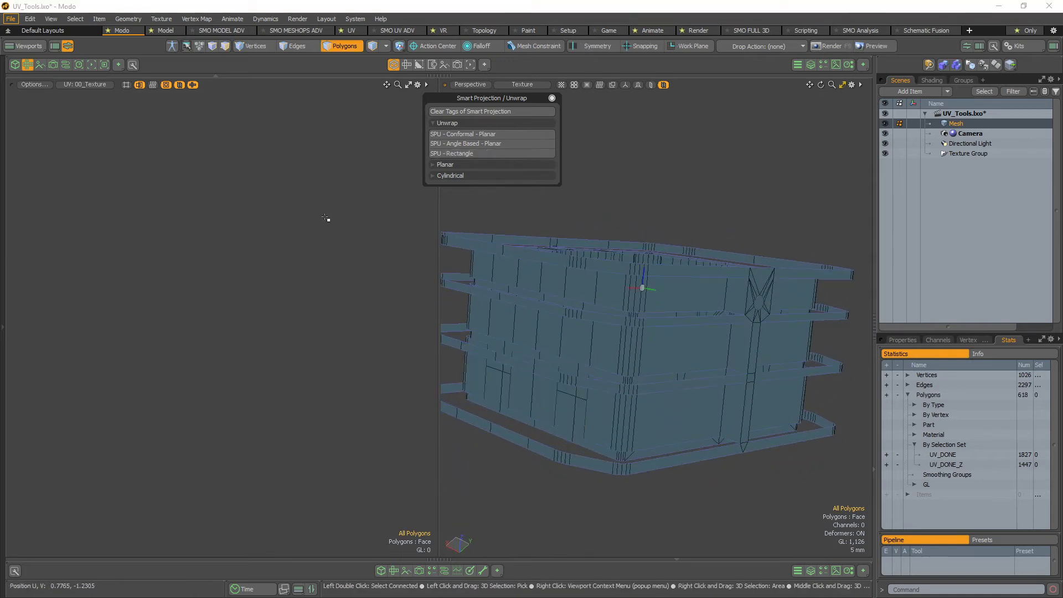
Select the outer wall sections of the frame's lowest tier, including the rounded corners, around the sides
left_click_drag(609, 415, 702, 336, "alt")
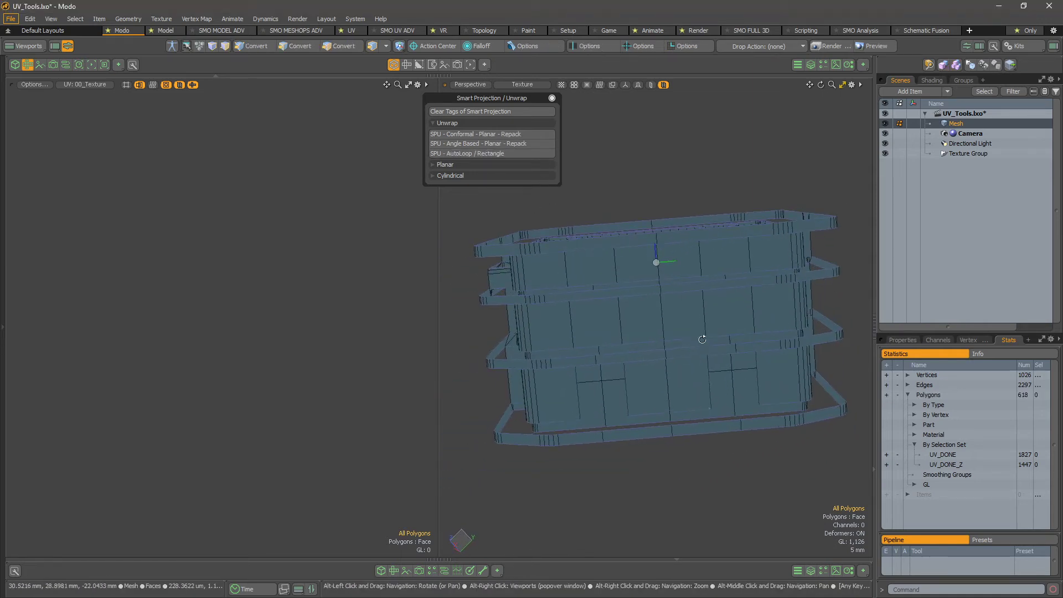
left_click_drag(686, 380, 652, 387)
left_click_drag(609, 260, 663, 232, "alt")
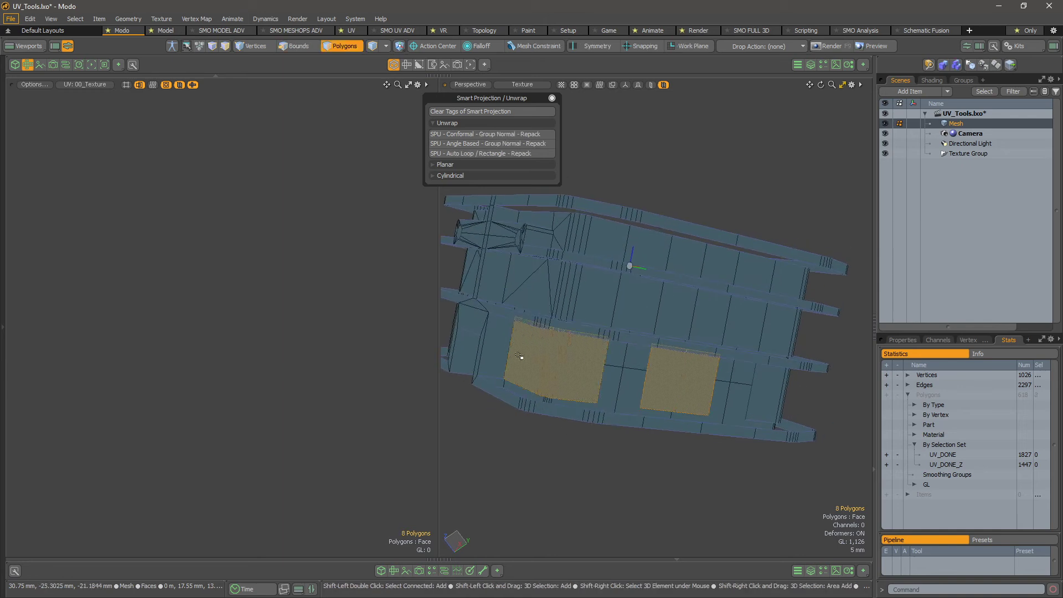
left_click_drag(658, 437, 719, 363, "alt")
left_click_drag(789, 337, 736, 339, "shift")
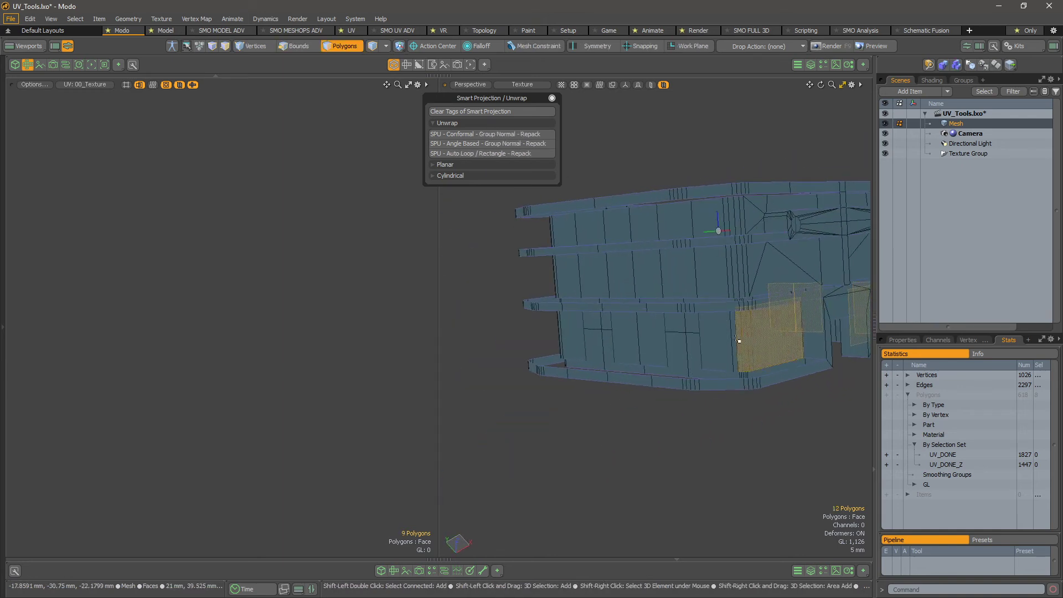
left_click_drag(574, 295, 633, 354, "alt")
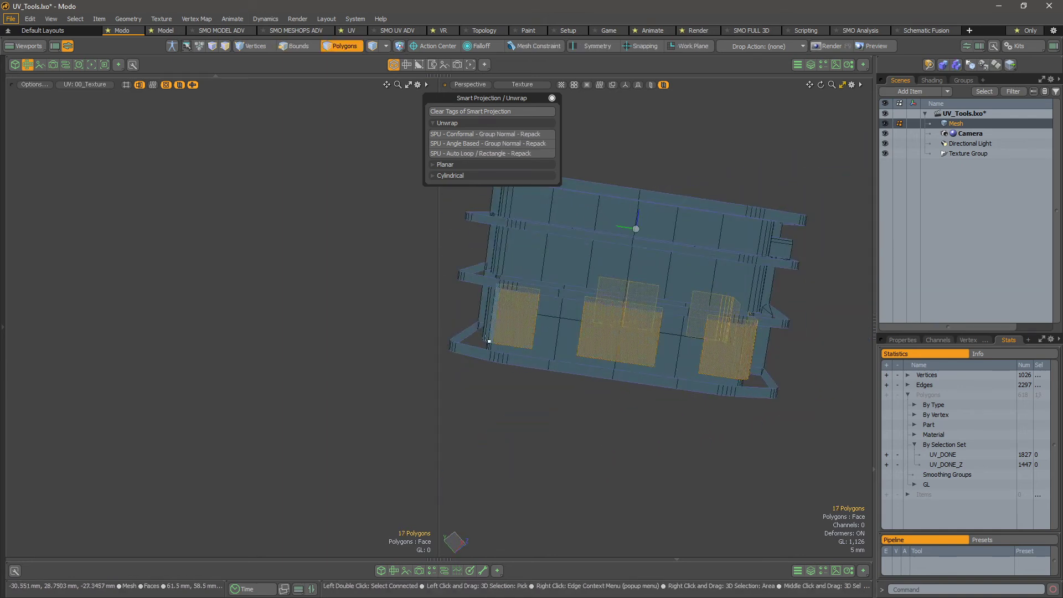
left_click_drag(486, 339, 648, 355, "alt")
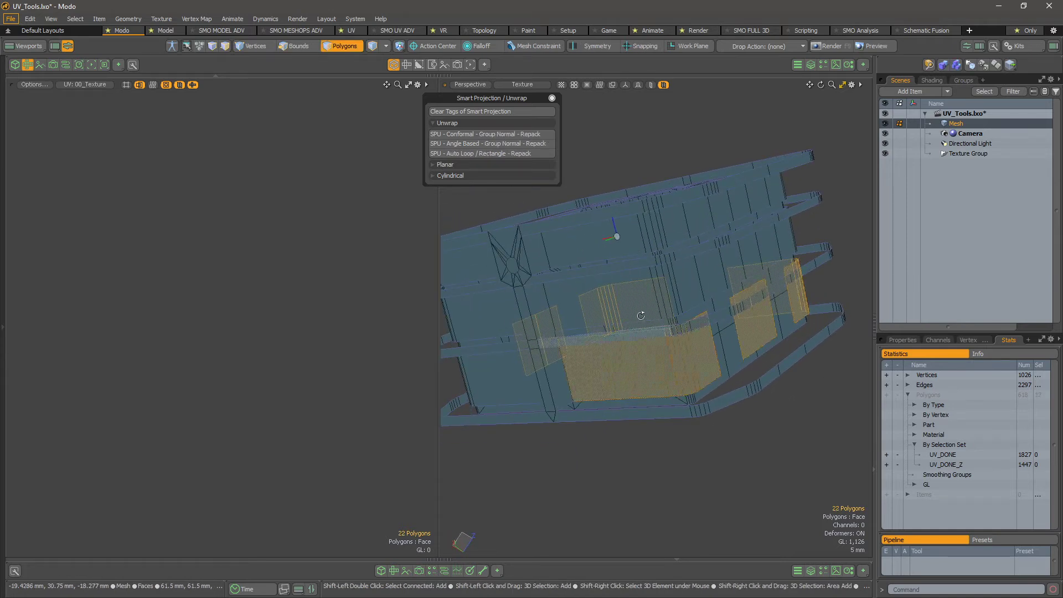
Add the outer wall band in the tier above, including its rounded corner, to the selection
left_click_drag(640, 313, 574, 279, "alt")
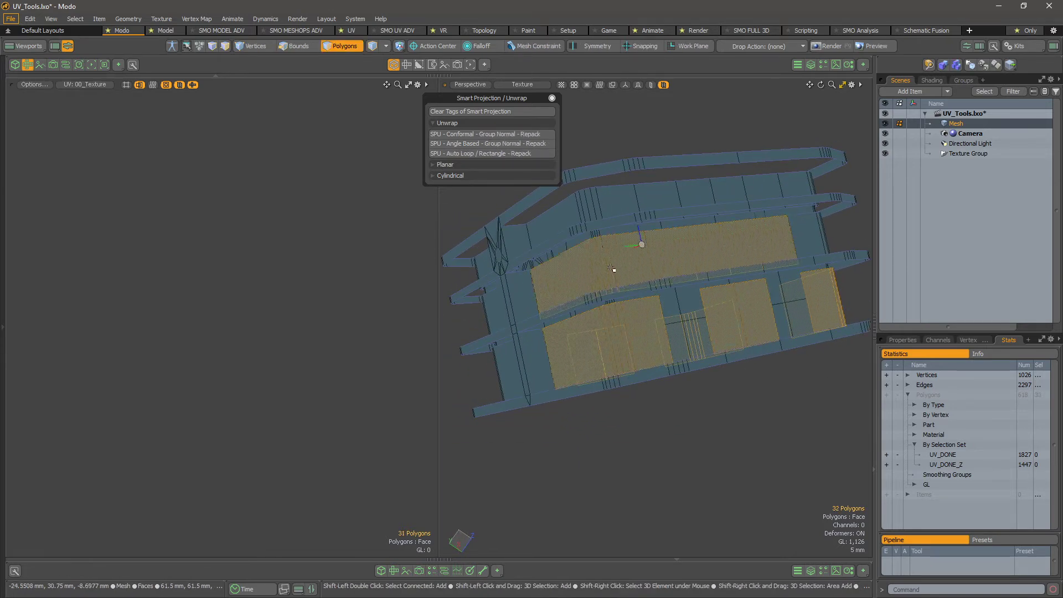
left_click_drag(763, 248, 798, 243, "shift")
left_click_drag(799, 242, 770, 247, "alt")
left_click_drag(729, 356, 571, 392, "alt")
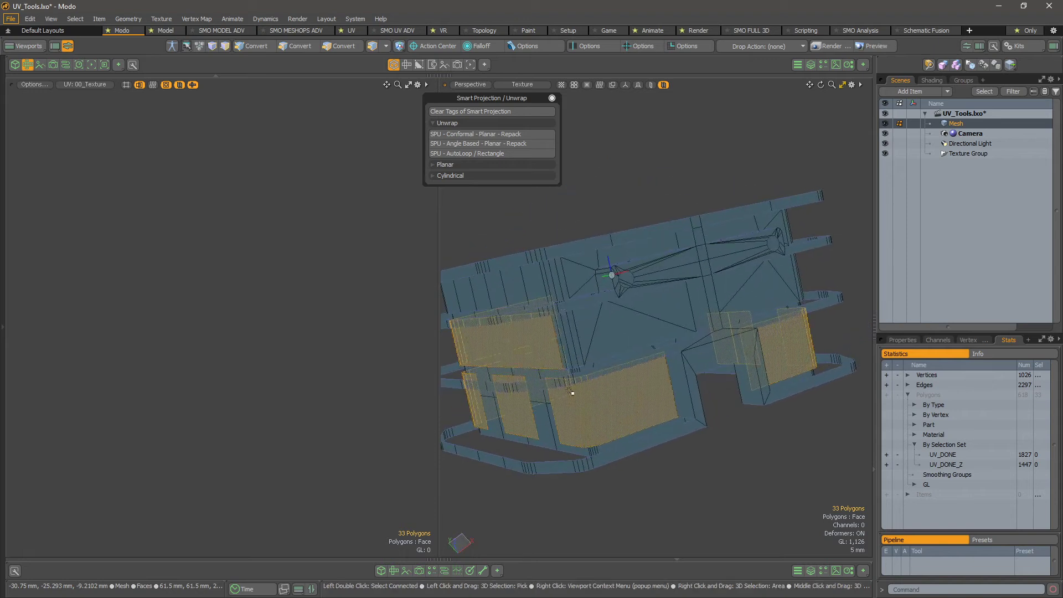
Add the recessed wall panels around the ground and middle floors to the polygon selection
left_click_drag(555, 343, 608, 277, "alt")
scroll(599, 274, "up", 4)
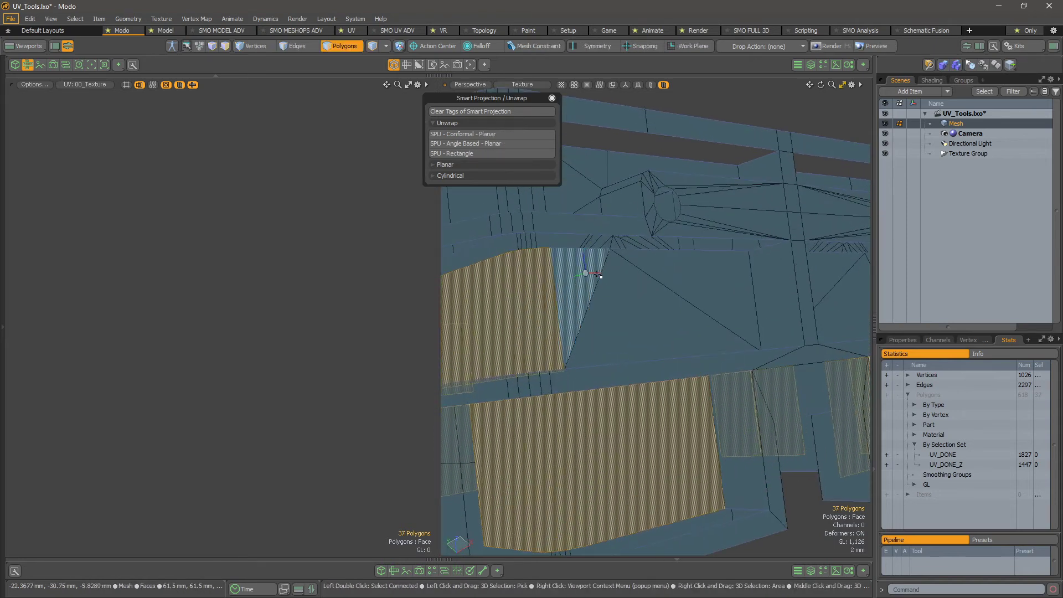
left_click_drag(679, 311, 546, 269, "alt")
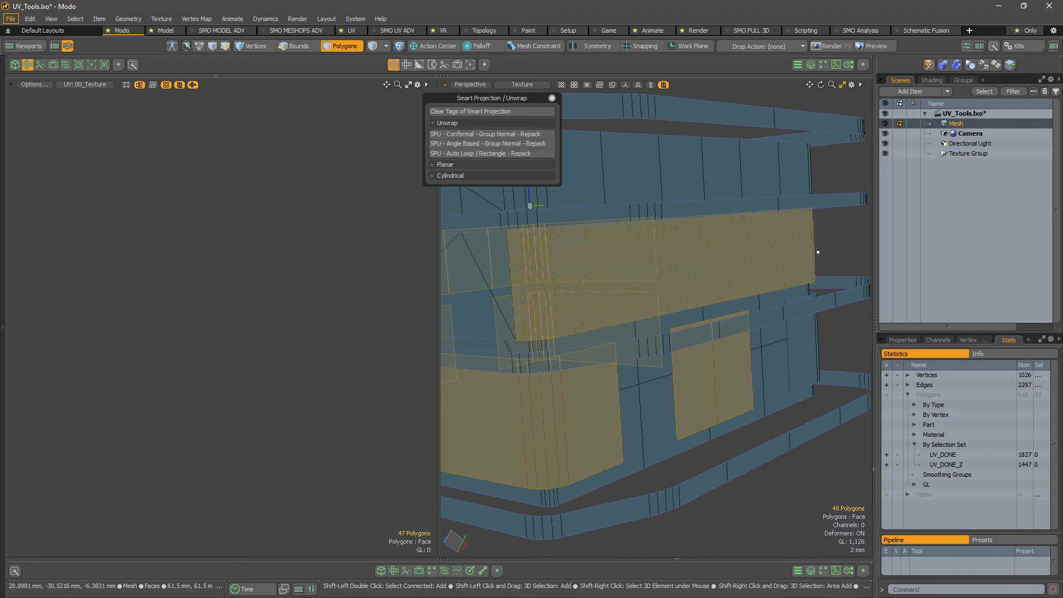
left_click(815, 250, "shift")
left_click_drag(815, 252, 657, 384, "alt")
left_click(615, 348, "shift")
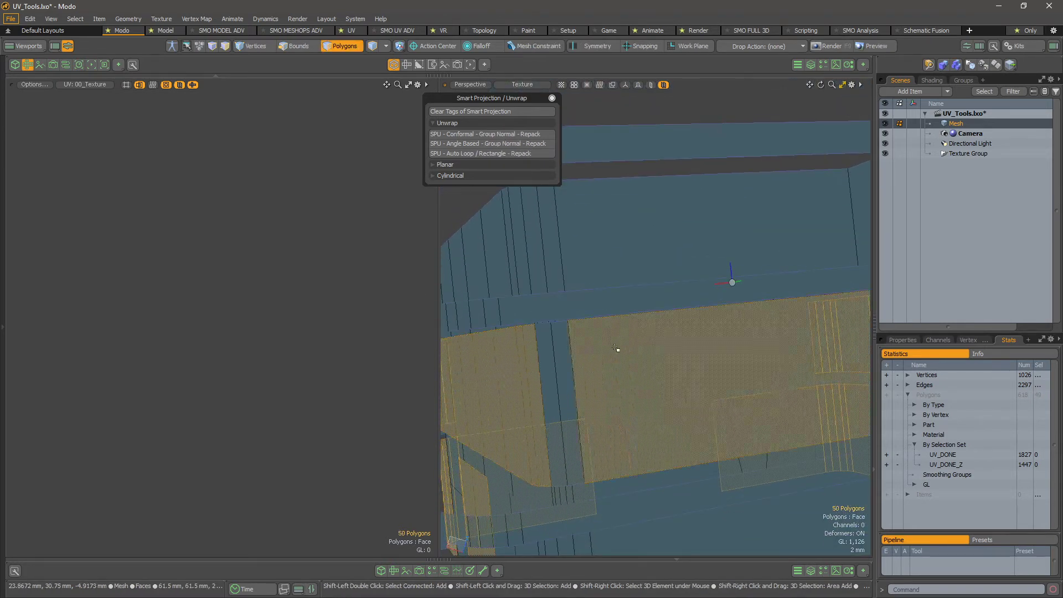
Extend the polygon selection with the recessed wall panels around the upper floor on all sides of the building
left_click_drag(535, 363, 714, 279, "alt")
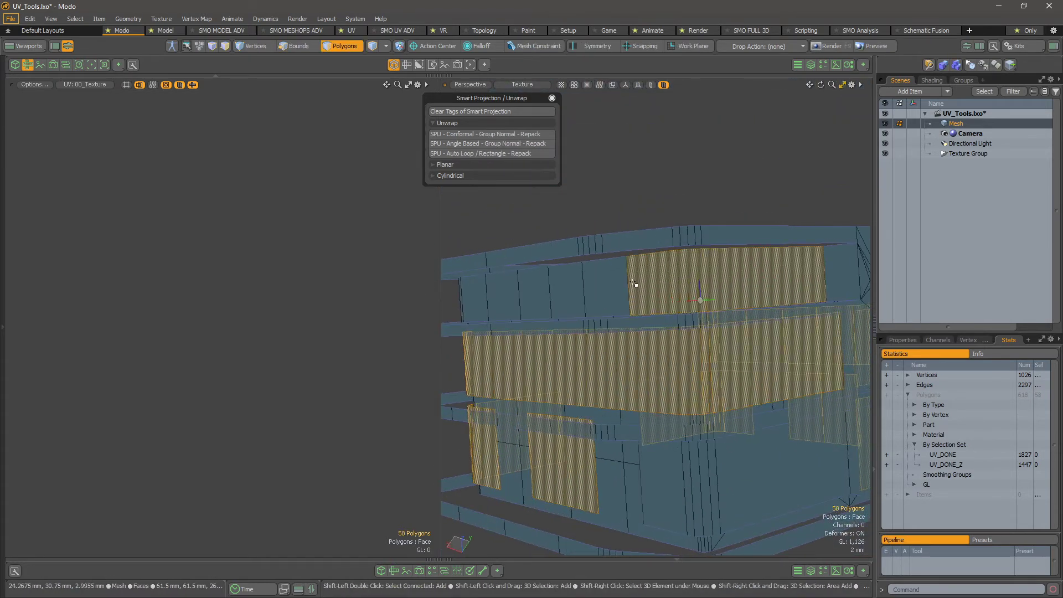
left_click_drag(485, 299, 736, 295, "alt")
left_click_drag(758, 254, 745, 298, "alt")
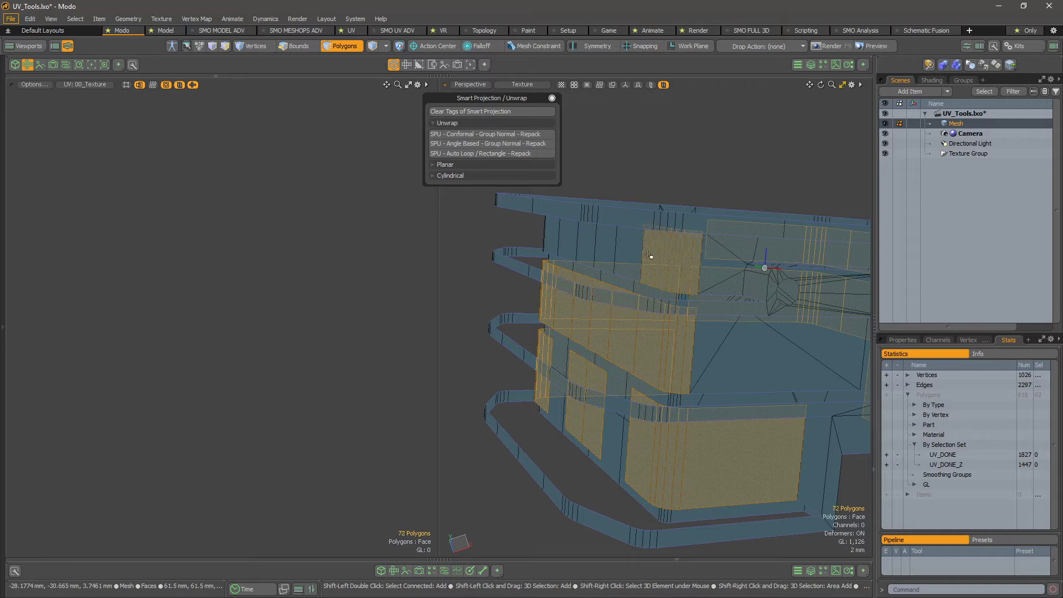
left_click_drag(543, 256, 697, 247, "alt")
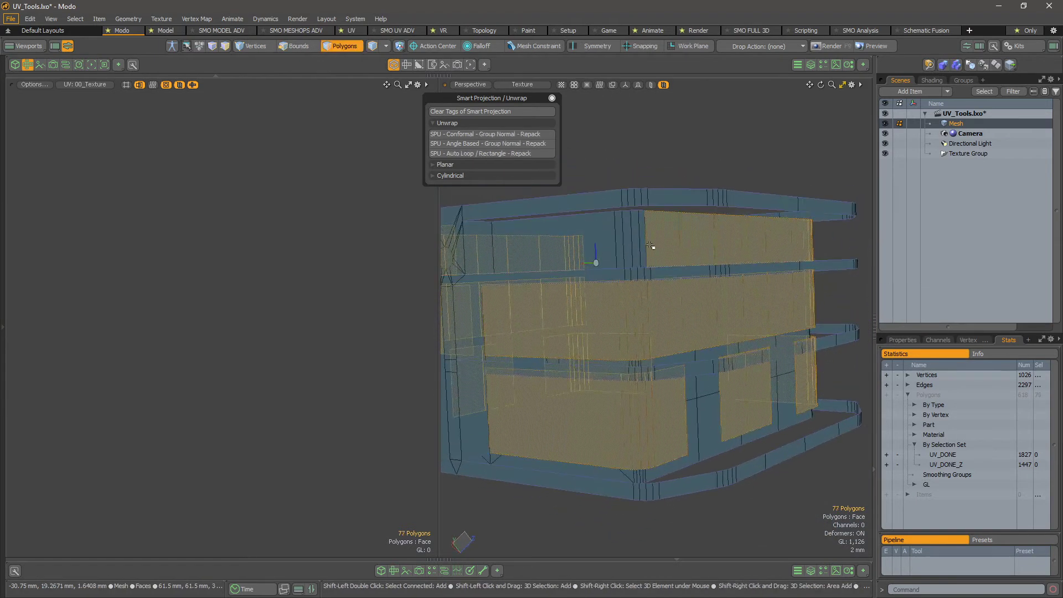
left_click_drag(551, 246, 575, 368, "alt")
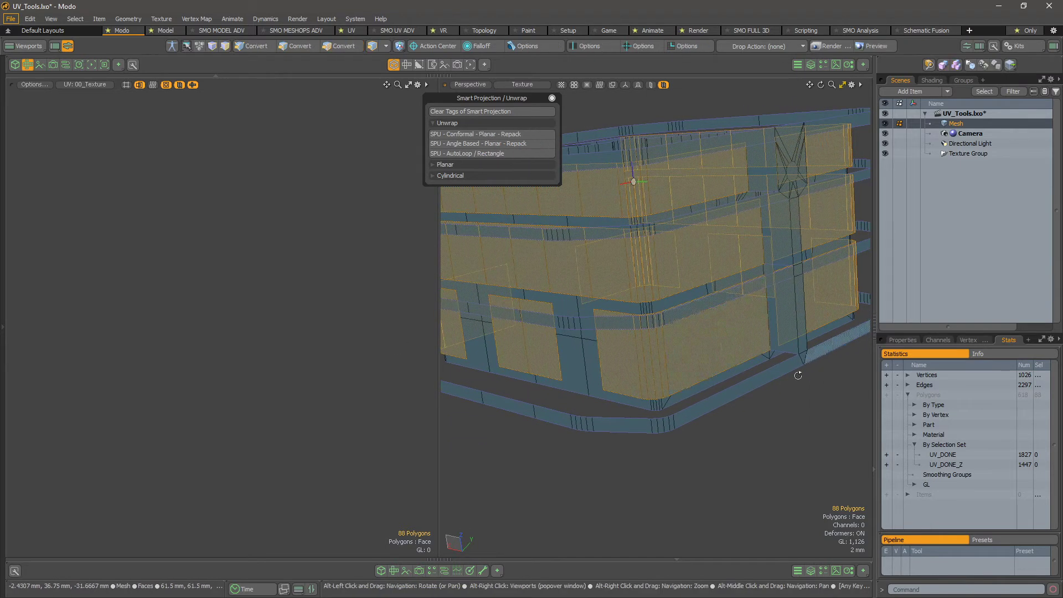
left_click_drag(798, 375, 615, 290, "alt")
Unhide the finished polygons, add the missing front wall panels to the selection, and unwrap everything selected with SPU - Rectangle
key("u")
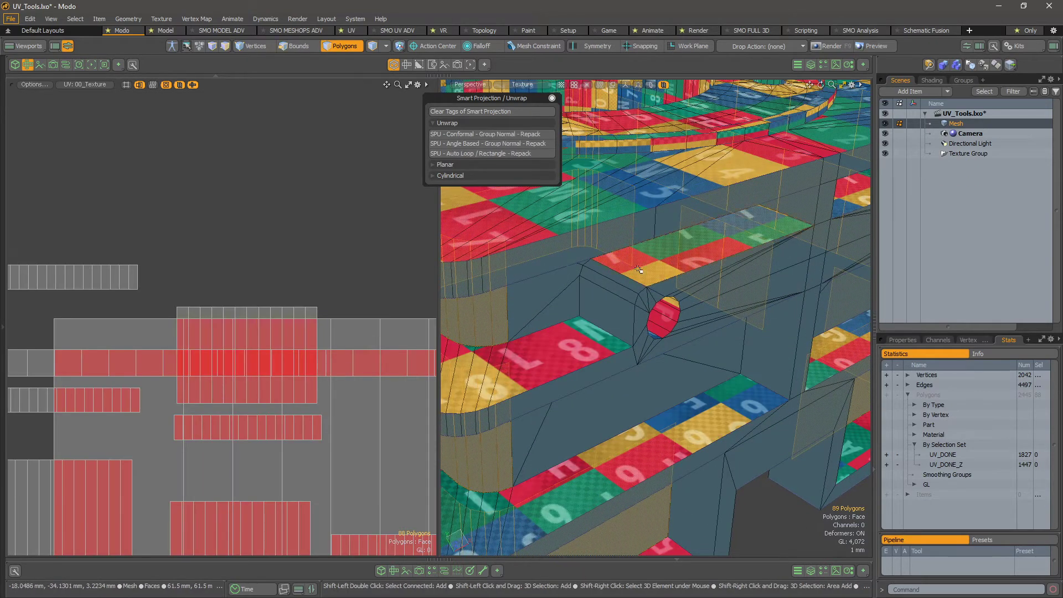
left_click_drag(662, 360, 595, 333, "alt")
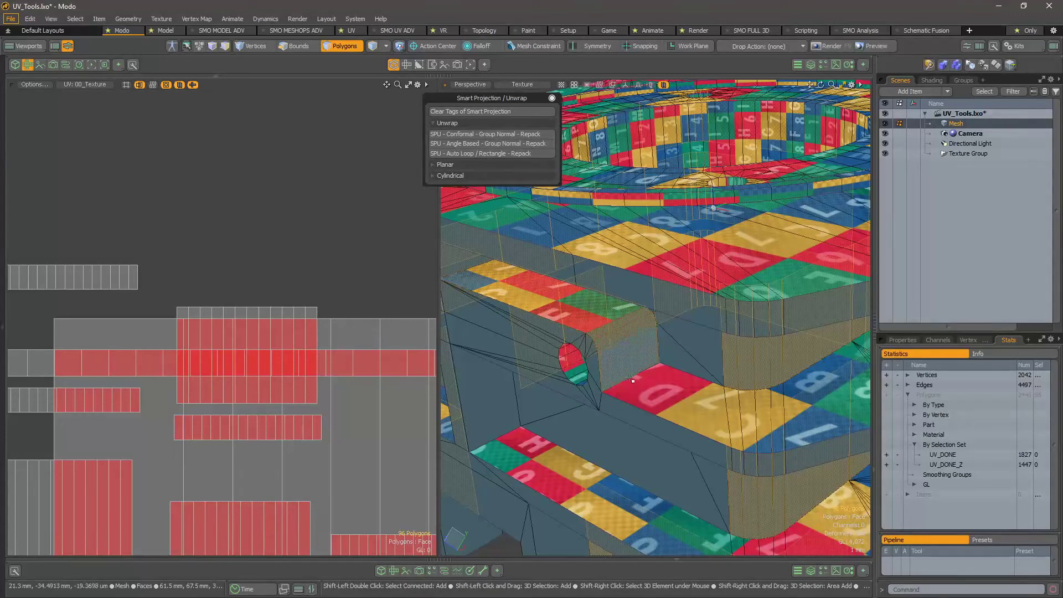
left_click_drag(632, 379, 555, 328, "alt")
left_click_drag(662, 372, 775, 310, "alt")
right_click_drag(775, 310, 744, 332, "alt")
left_click_drag(744, 332, 704, 377, "alt")
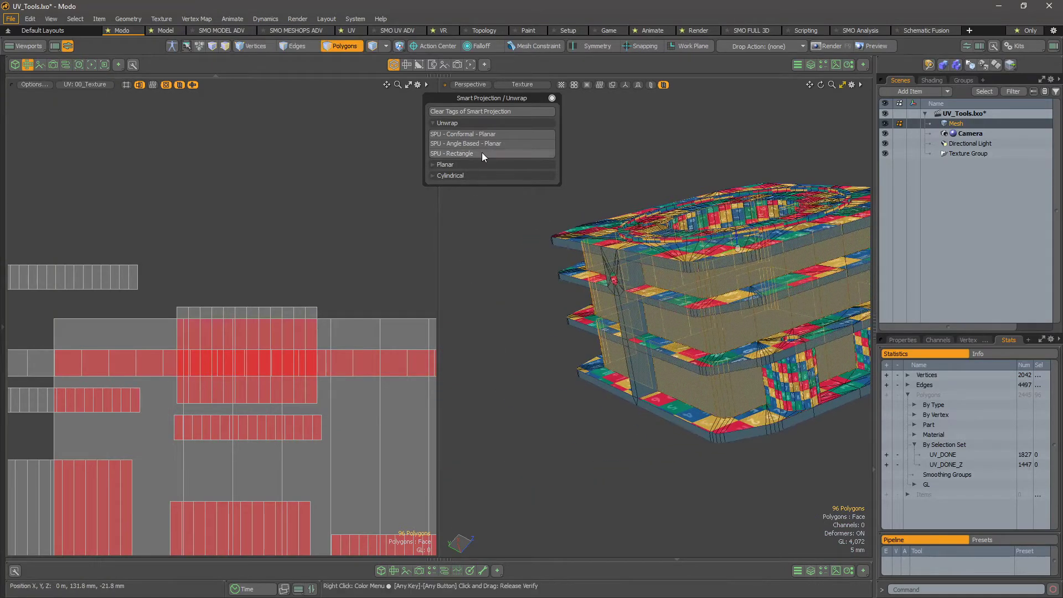
left_click(470, 154)
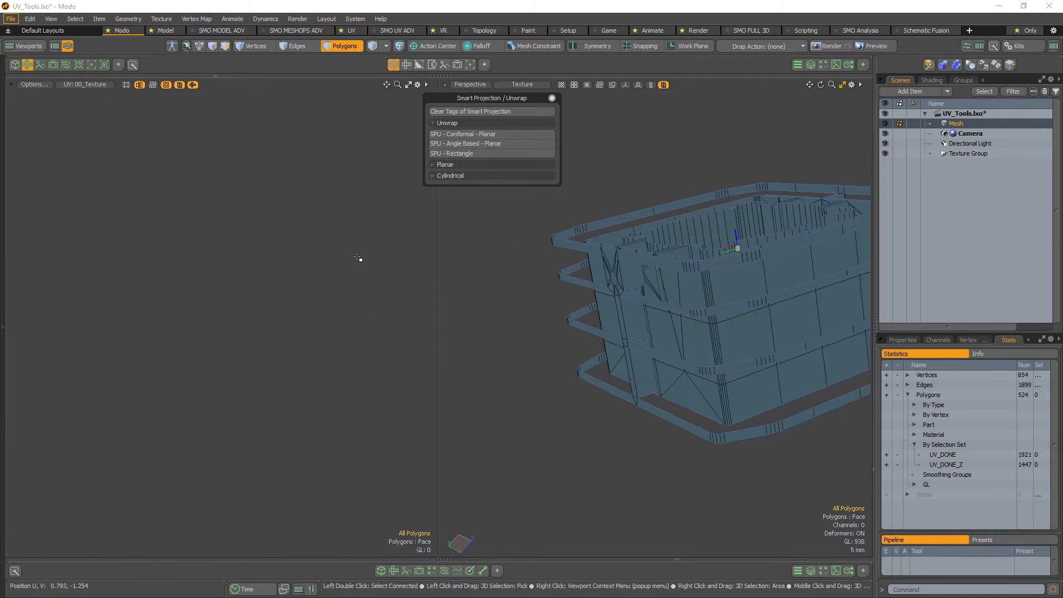
Select the two middle front polygons of the curved inner wall and unwrap the wall with SPU - Rectangle
key("alt")
left_click_drag(800, 334, 711, 287, "alt")
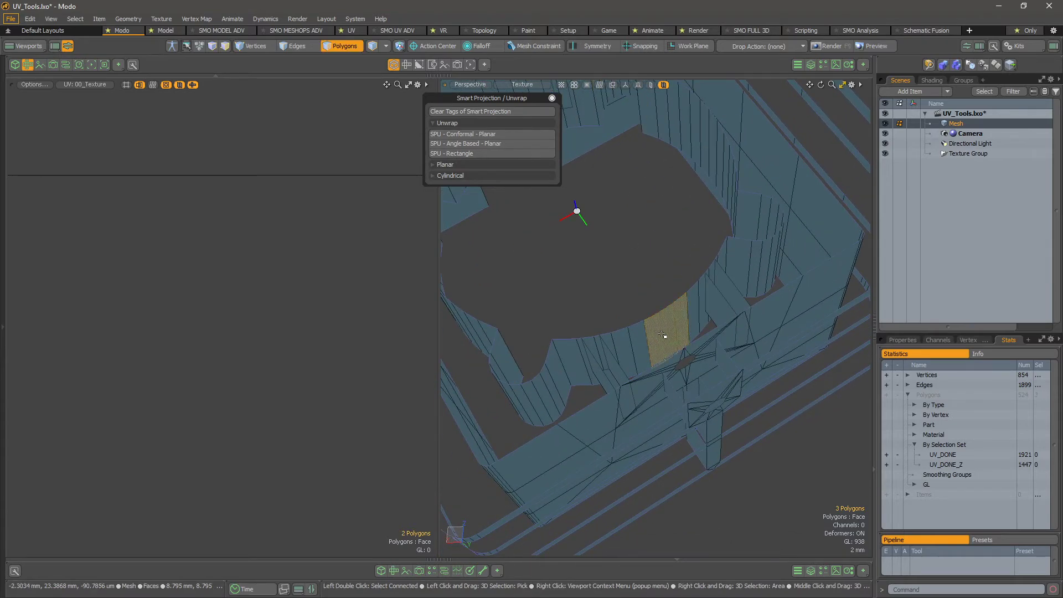
mouse_move(662, 335)
left_mouse_down("alt")
mouse_move(640, 261)
mouse_move(622, 359)
mouse_move(649, 348)
left_mouse_up("alt")
key("l")
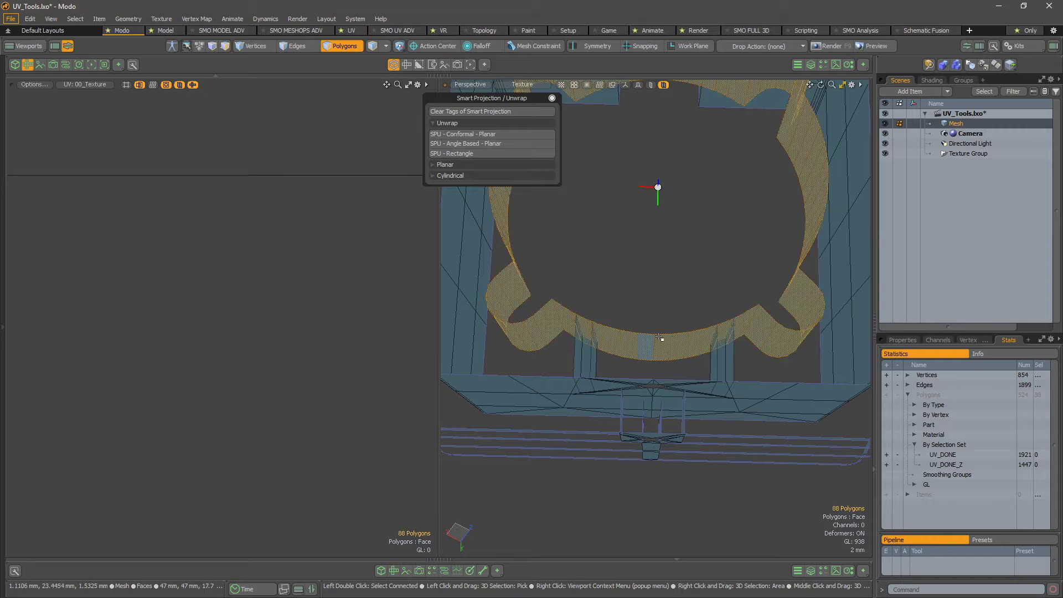
left_click_drag(723, 265, 678, 325, "alt")
left_click(664, 337)
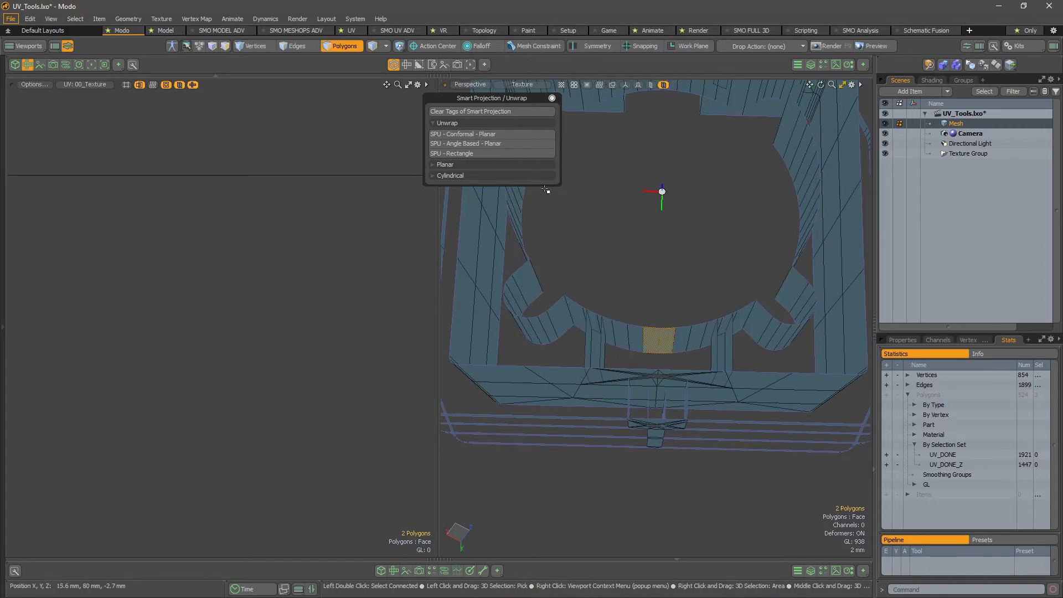
left_click(495, 154)
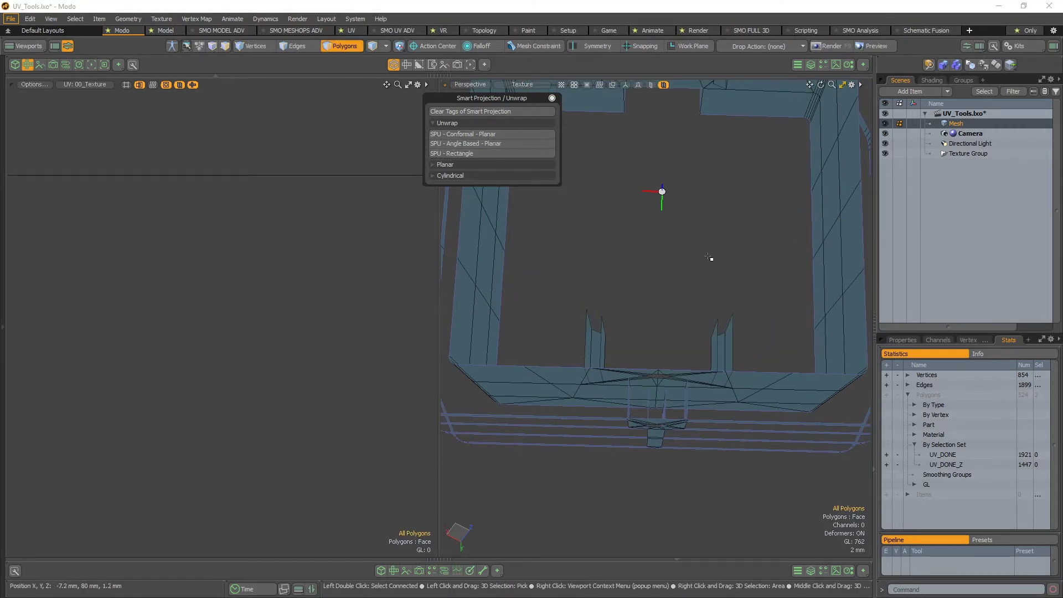
Select the faces of the two small vertical inner pillars and unwrap them with SPU - Conformal - Planar
scroll(680, 294, "down", 2)
left_click_drag(680, 294, 679, 379, "alt")
scroll(679, 378, "up", 4)
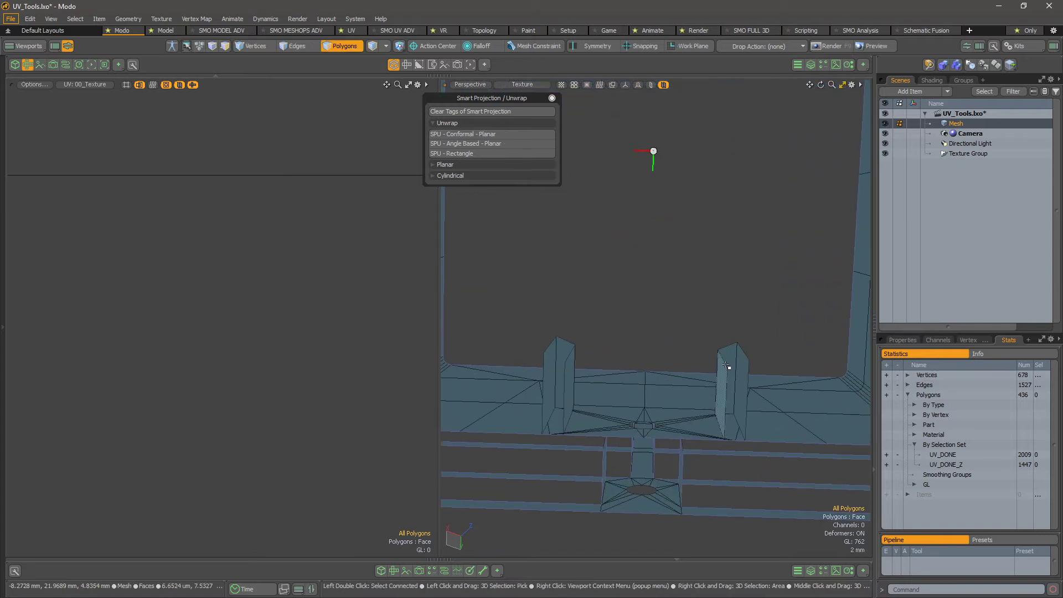
left_click_drag(740, 363, 643, 331, "alt")
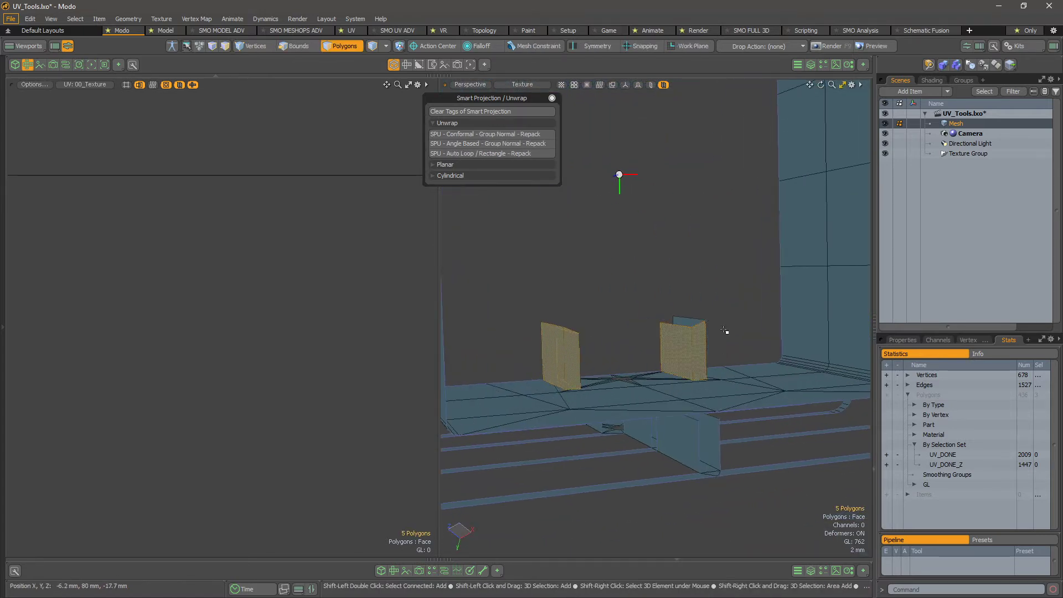
left_click_drag(724, 330, 654, 353, "alt")
left_click_drag(638, 206, 626, 310, "alt")
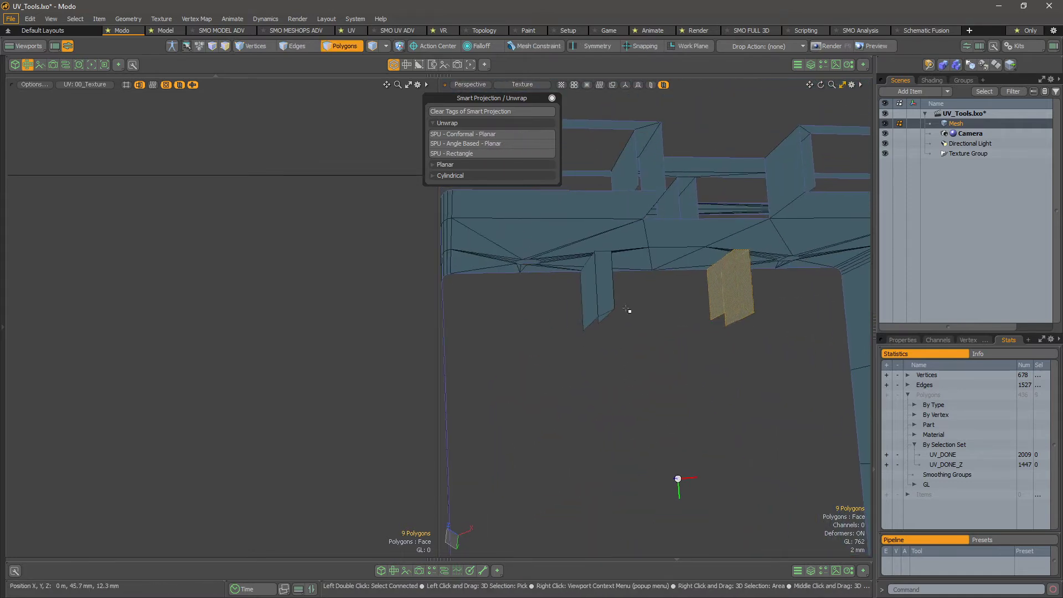
left_click_drag(705, 316, 549, 319, "alt")
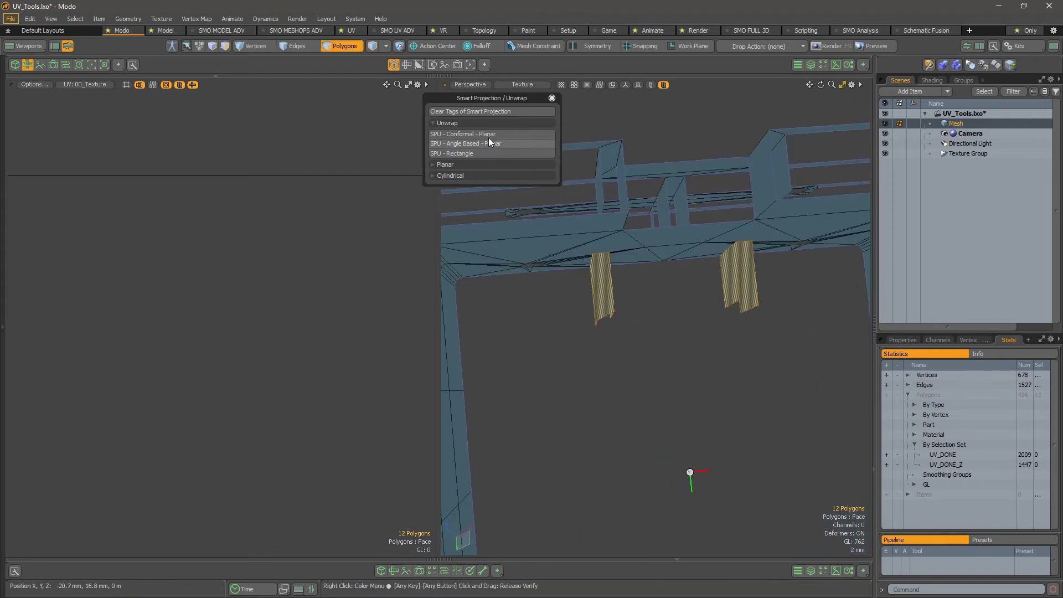
left_click(493, 134)
Select the central strip faces above and below the front recess and unwrap them with SPU - Conformal - Planar
left_click_drag(674, 316, 680, 354, "alt")
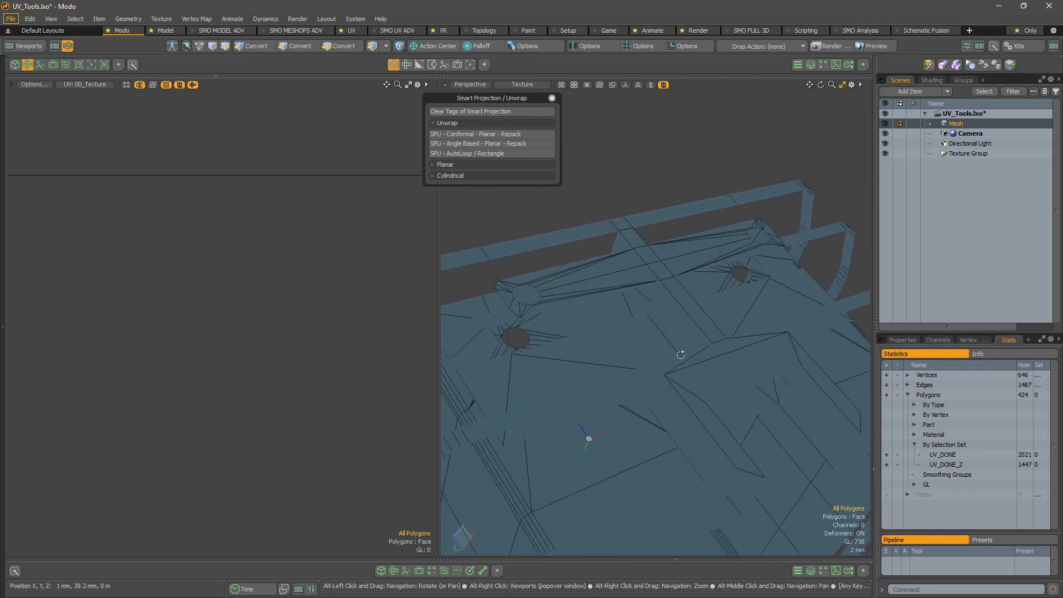
left_click_drag(688, 308, 464, 377, "alt")
left_click(641, 337, "shift")
left_click_drag(641, 337, 671, 403, "alt")
left_click(672, 256, "shift")
left_click_drag(672, 255, 719, 260, "alt")
left_click(713, 258, "shift")
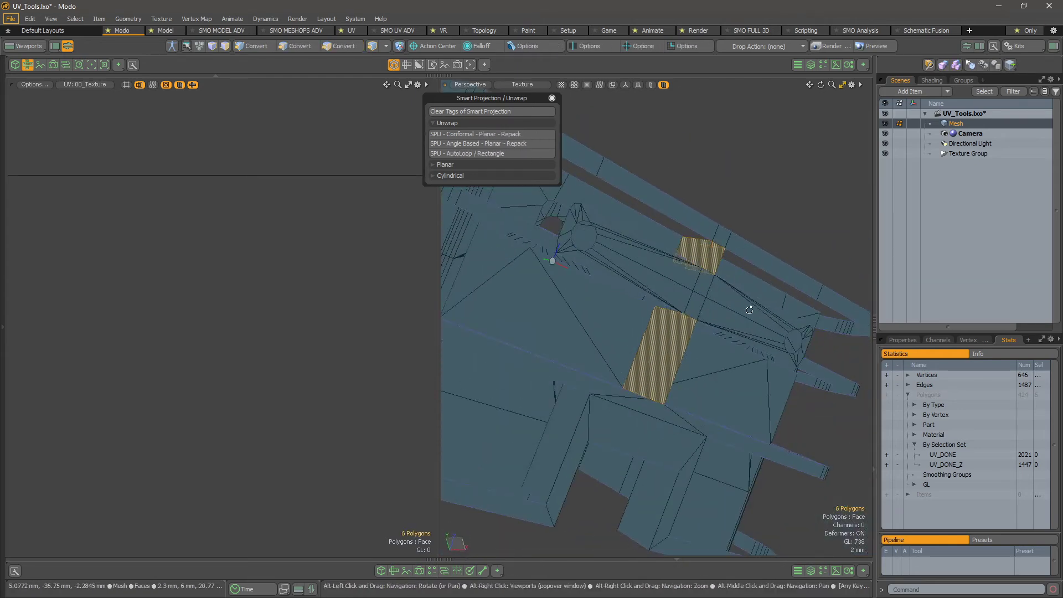
left_click_drag(749, 310, 664, 266, "alt")
left_click(483, 134)
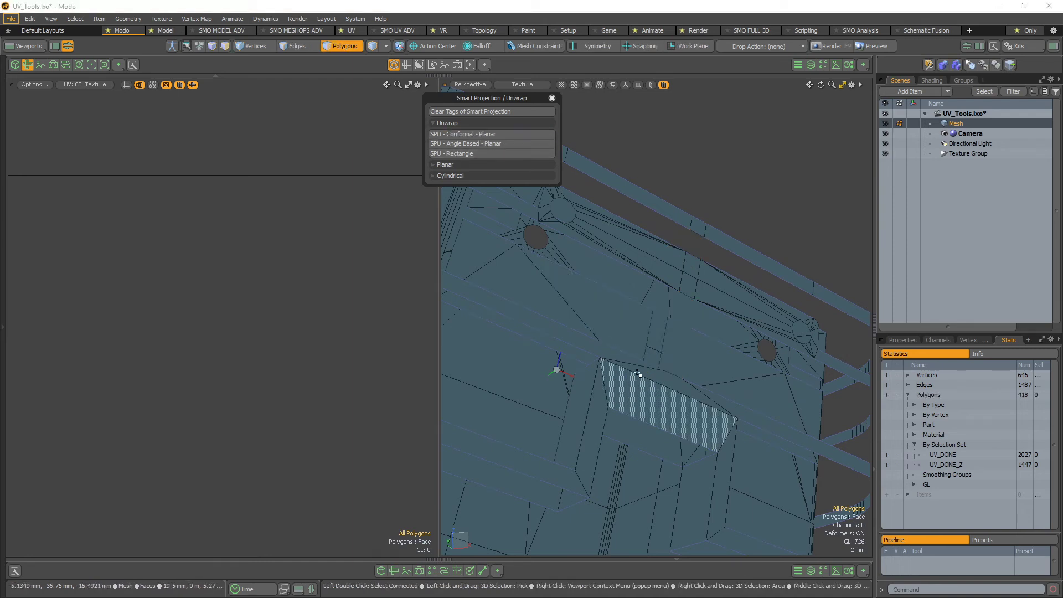
Select the two outer side faces of the protruding entrance frame and unwrap them with SPU - Rectangle
scroll(691, 349, "down", 5)
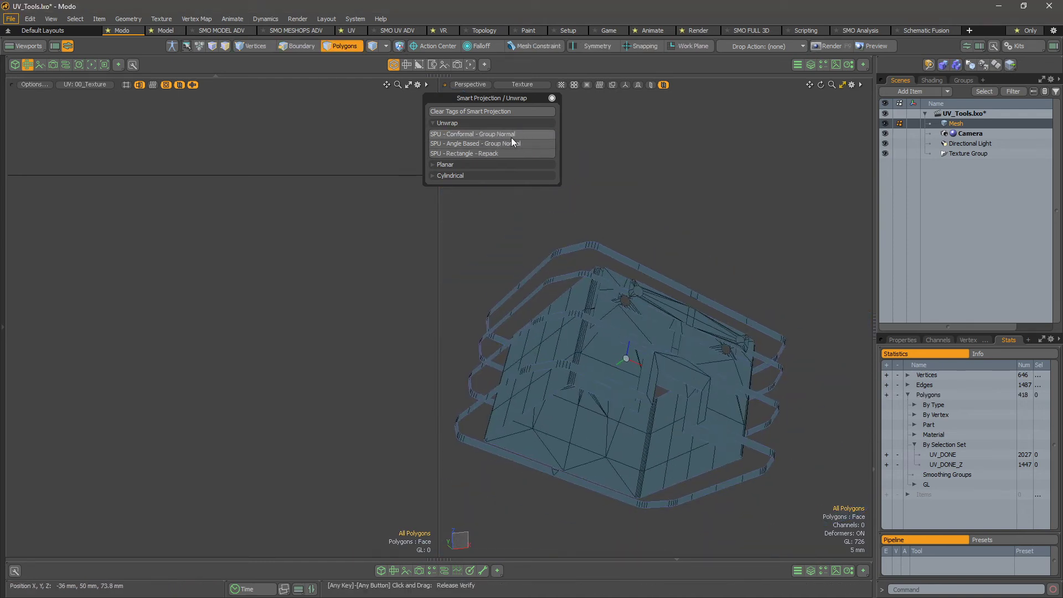
left_click_drag(603, 377, 620, 258, "alt")
right_click_drag(698, 282, 775, 287, "alt")
left_click_drag(719, 343, 591, 361, "alt")
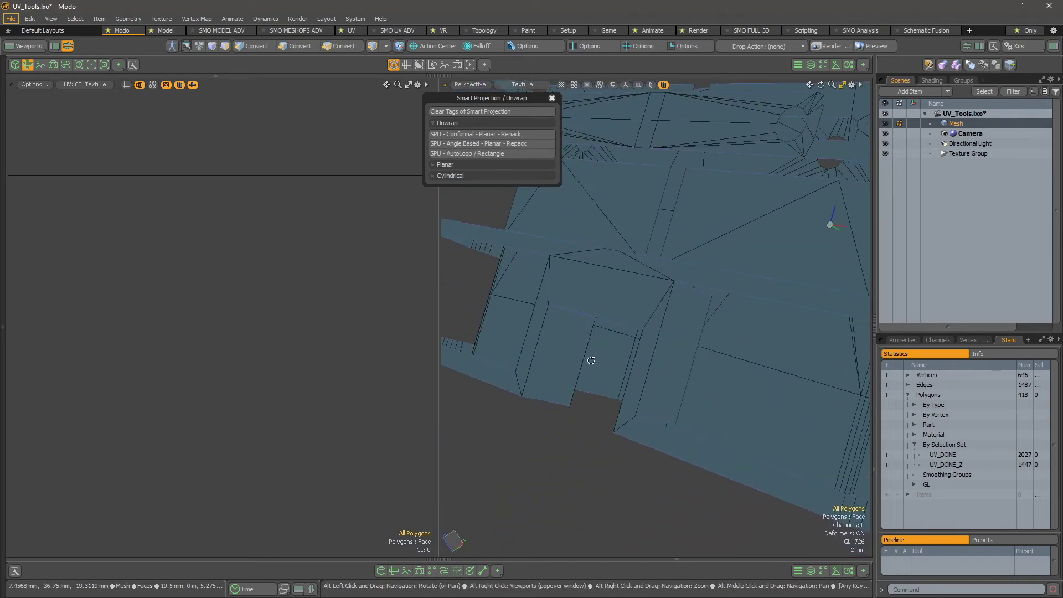
left_click_drag(462, 269, 647, 310, "alt")
left_click_drag(619, 213, 667, 356, "alt")
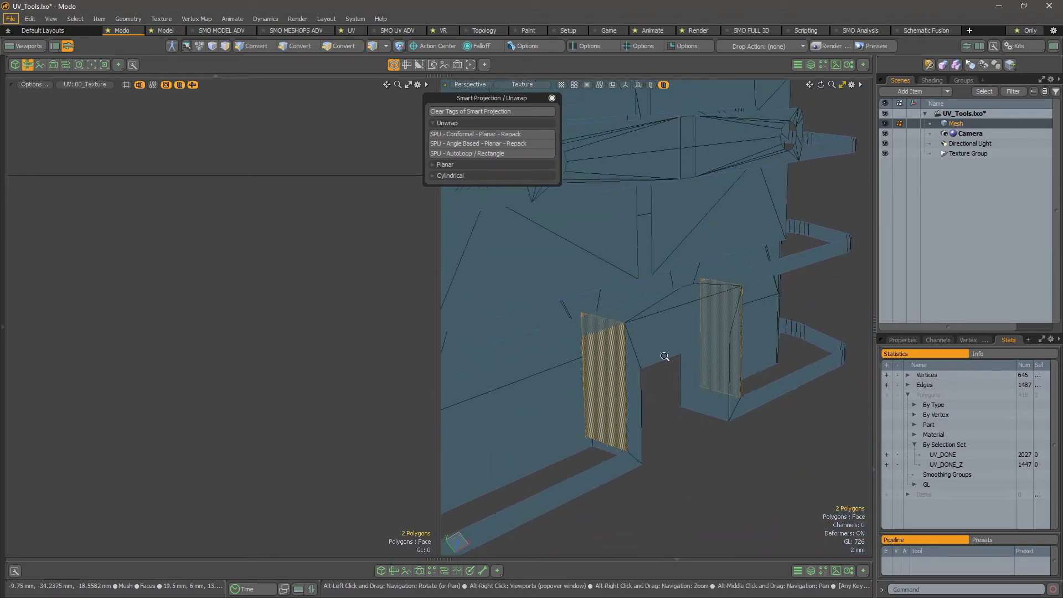
right_click_drag(666, 356, 593, 332, "alt")
left_click(504, 155)
Select the two inner side faces of the entrance opening and unwrap them
left_click_drag(636, 360, 677, 365, "alt")
left_click(482, 285)
left_click_drag(554, 382, 614, 543, "alt")
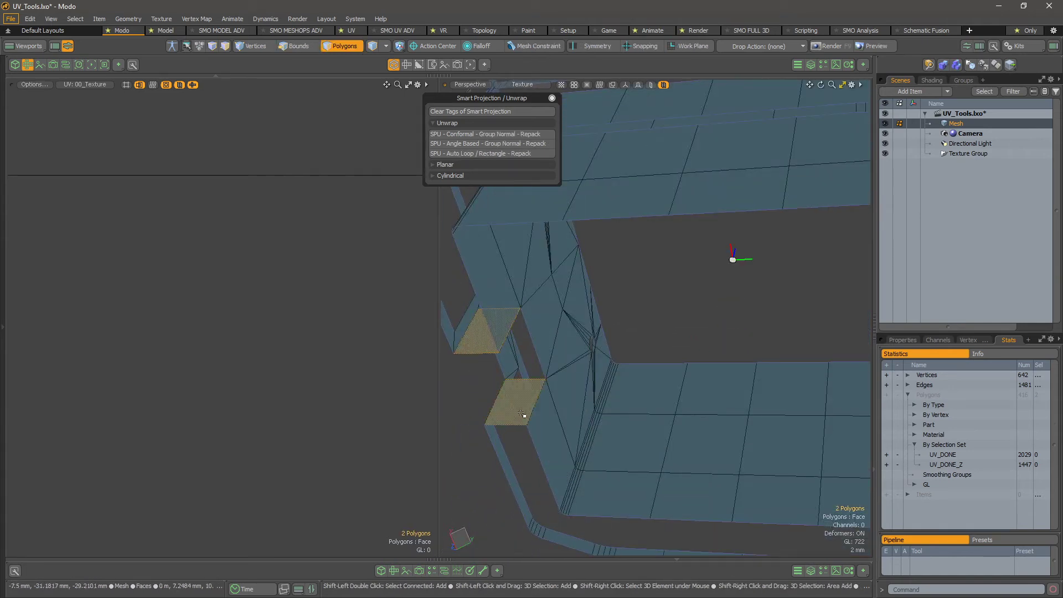
left_click_drag(523, 414, 611, 241, "alt")
left_click(772, 354)
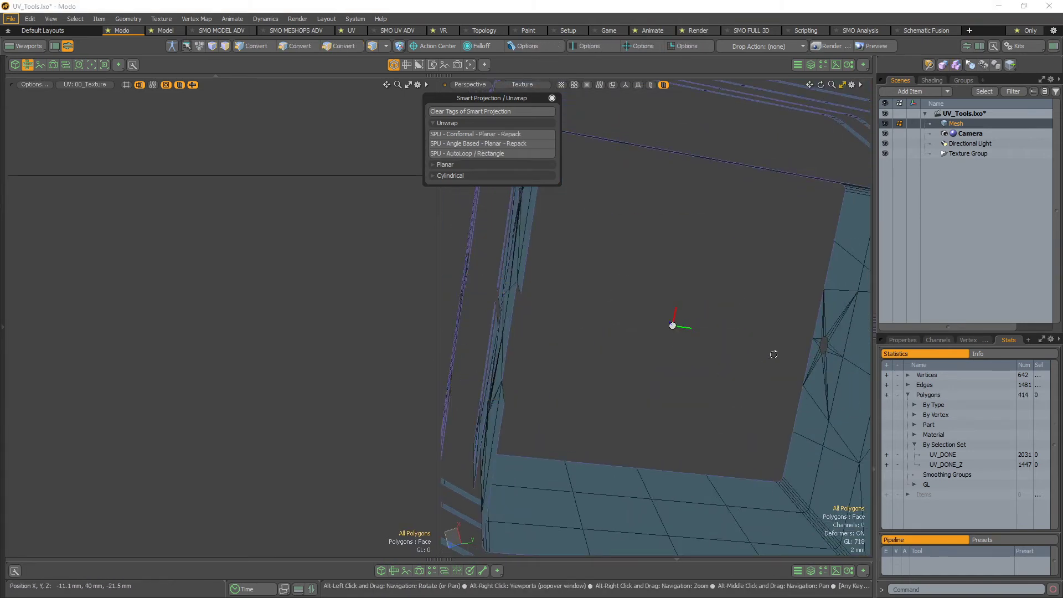
Select the remaining small connecting faces around the front recesses and unwrap them with SPU - Rectangle
left_click_drag(772, 354, 566, 334, "alt")
right_click_drag(660, 344, 664, 343, "alt")
left_click_drag(664, 343, 582, 303, "alt")
left_click_drag(765, 400, 633, 327, "alt")
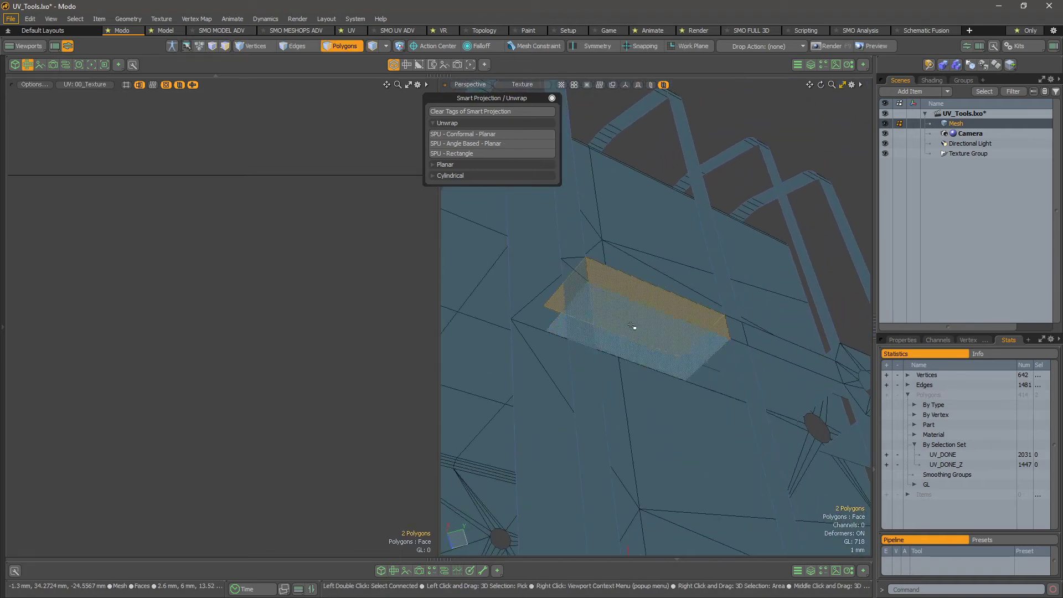
left_click(780, 361, "shift")
left_click(797, 356, "shift")
left_click_drag(797, 357, 645, 396, "alt")
left_click_drag(788, 381, 481, 191, "alt")
left_click(478, 154)
Select the two upright side faces beside the round hole in the wall and unwrap them with SPU - Rectangle
left_click_drag(739, 314, 698, 331, "alt")
left_click(699, 324)
left_click_drag(790, 351, 644, 337, "alt")
left_click(692, 319, "shift")
left_click(497, 156)
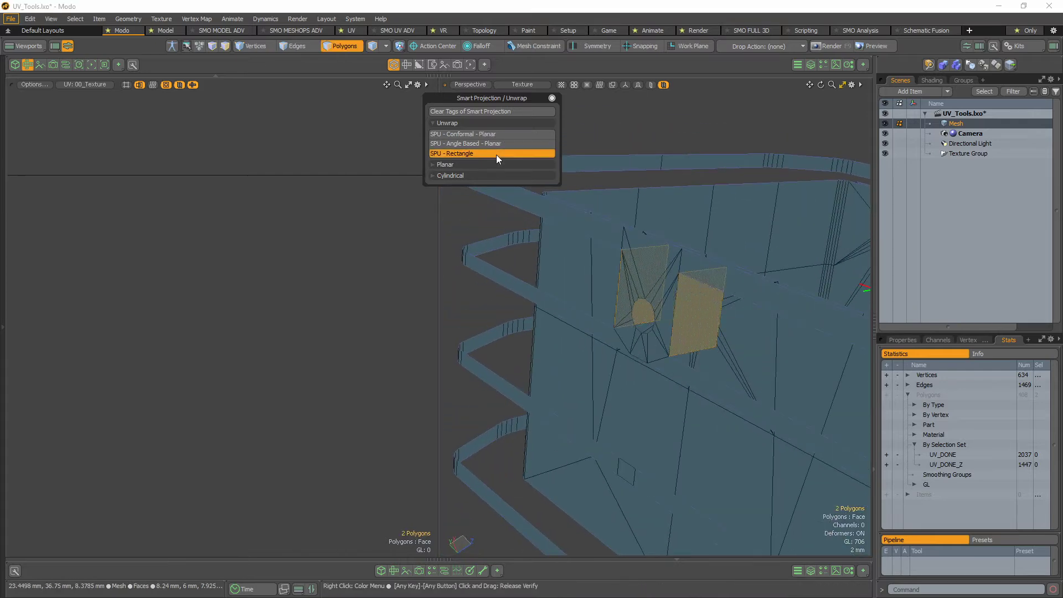
Select all remaining visible polygons and convert the selection to their boundary edges
left_click_drag(654, 380, 712, 459, "alt")
scroll(696, 424, "down", 3)
left_click_drag(576, 334, 601, 550, "alt")
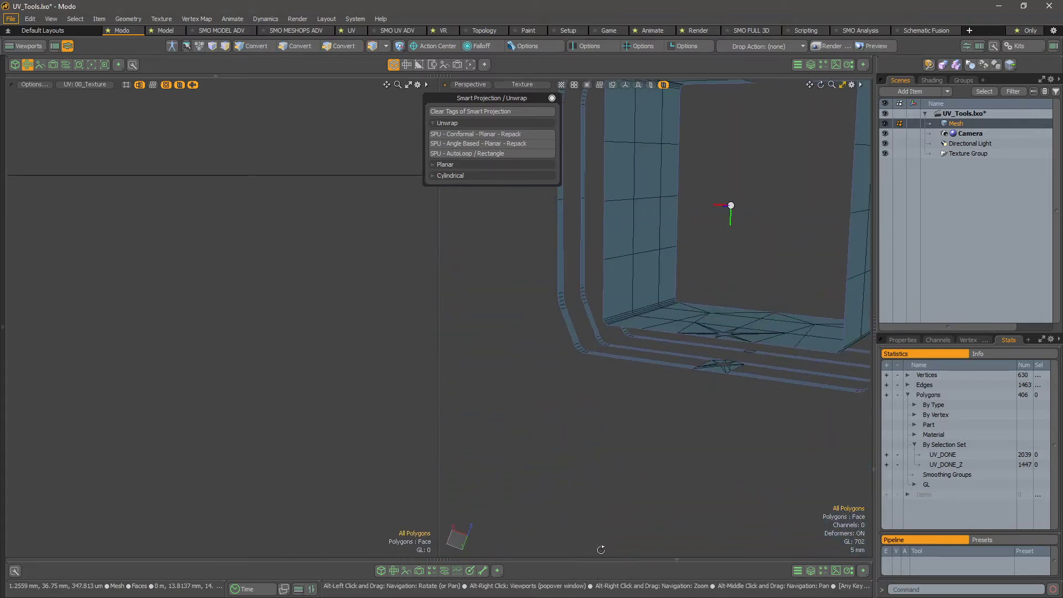
double_click(649, 231)
left_click_drag(649, 231, 665, 355, "alt")
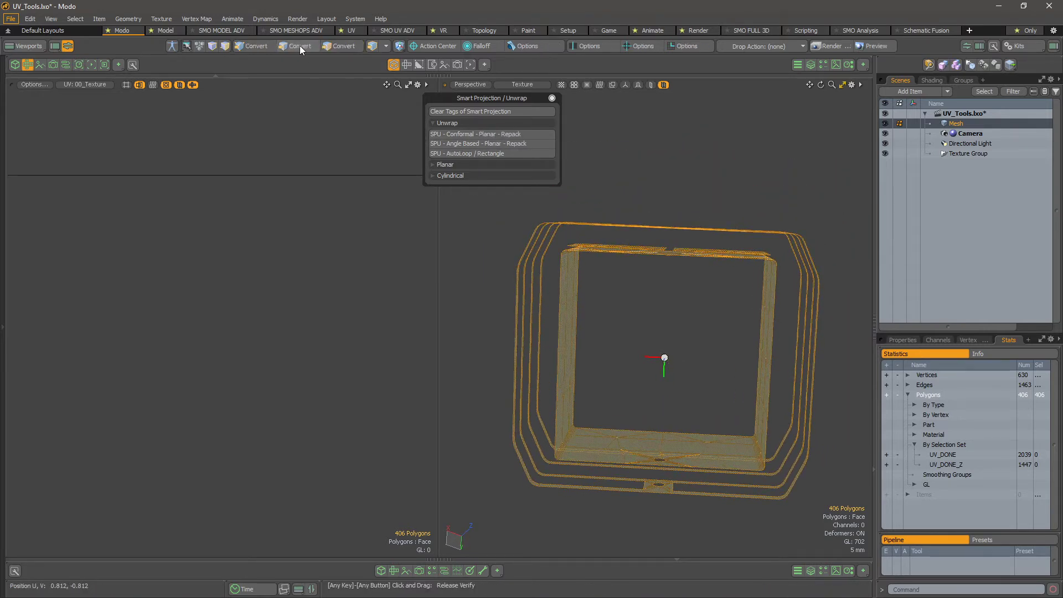
left_click_drag(622, 230, 610, 327, "alt")
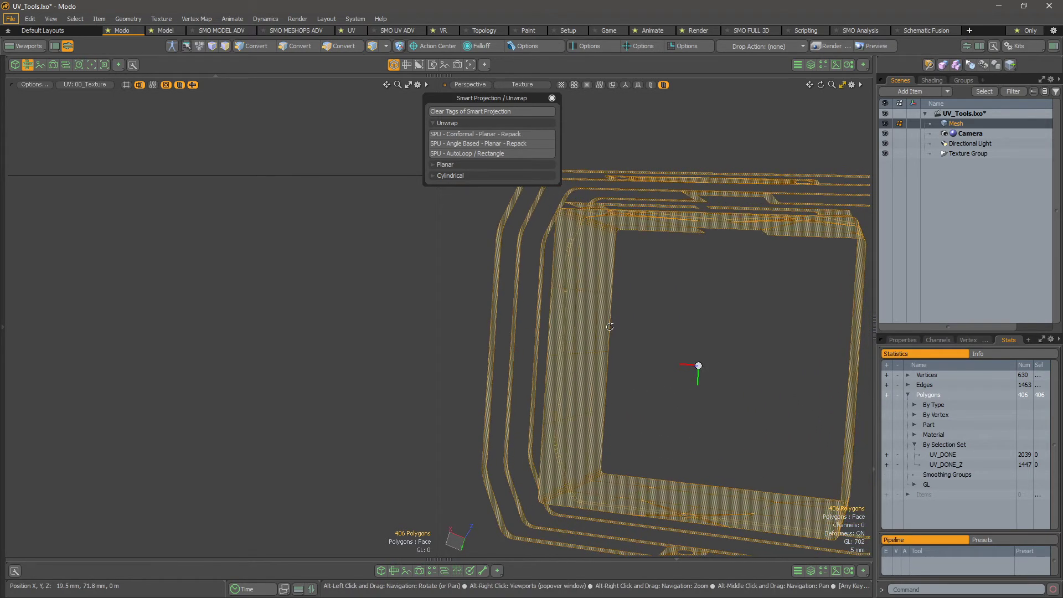
left_click(296, 48, "ctrl")
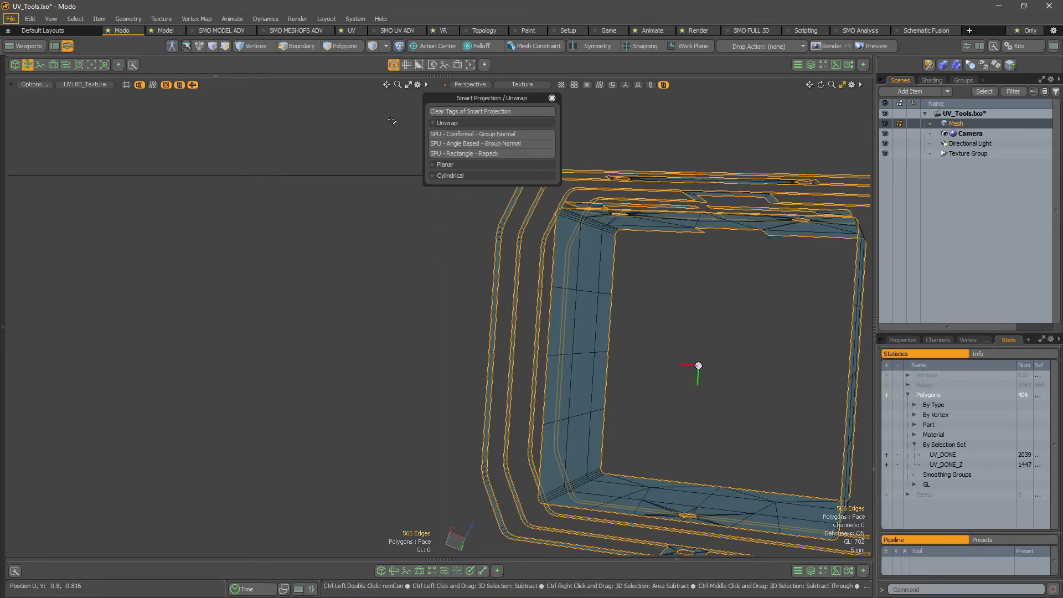
Add the middle crossing edges on both inner side walls of the remaining faces to the selected seam edges
scroll(614, 354, "up", 4)
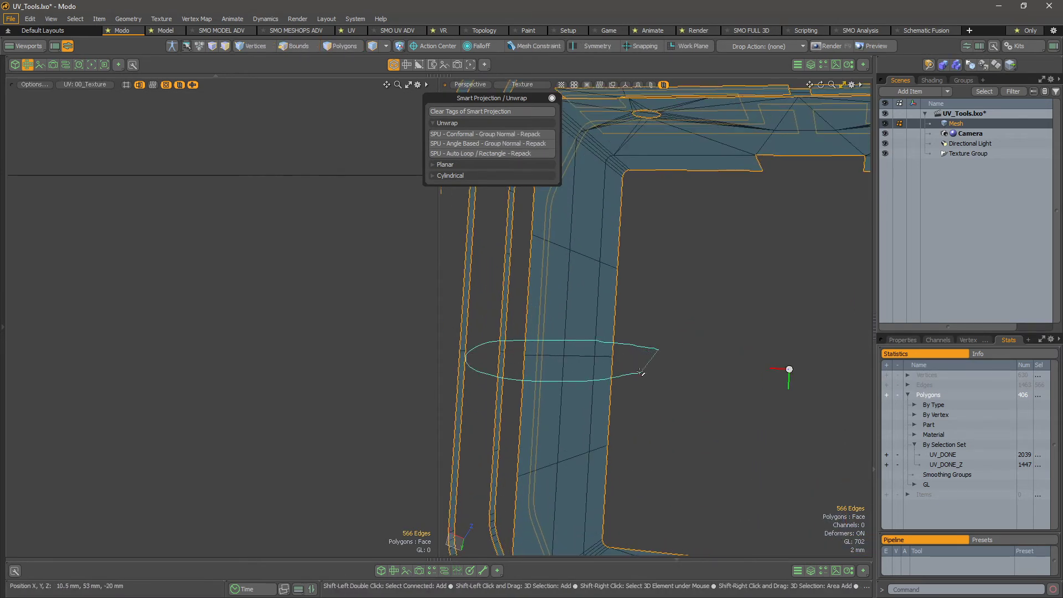
left_click_drag(640, 372, 554, 352, "alt")
right_click_drag(532, 376, 535, 374, "ctrl")
mouse_move(637, 378)
left_mouse_down("alt")
mouse_move(598, 384)
mouse_move(773, 368)
mouse_move(657, 335)
mouse_move(696, 383)
left_mouse_up("alt")
scroll(631, 382, "down", 3)
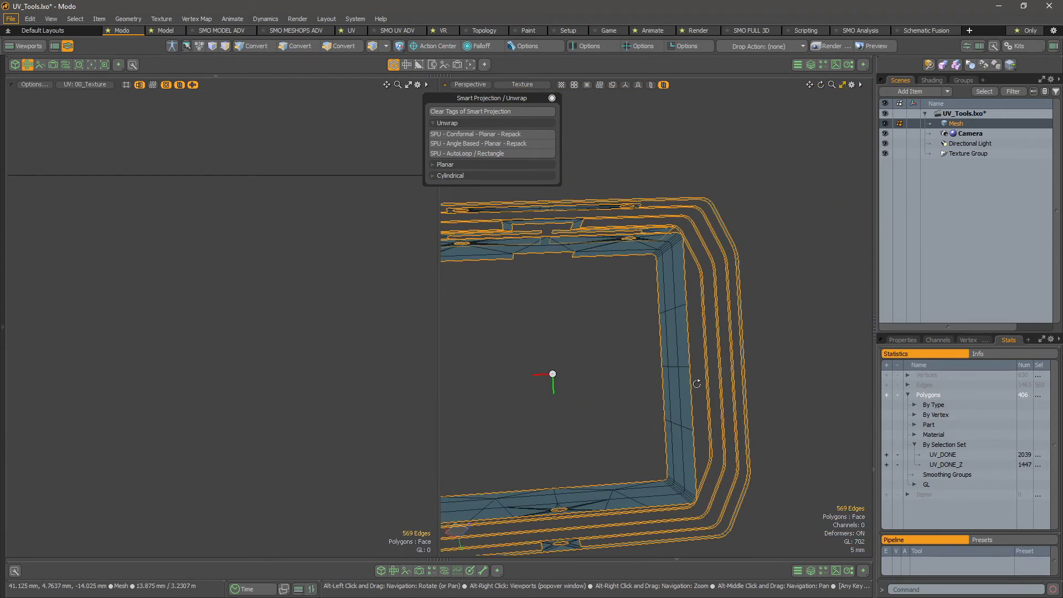
scroll(699, 379, "up", 3)
right_click_drag(675, 382, 700, 377, "shift")
mouse_move(700, 378)
left_mouse_down("alt")
mouse_move(707, 387)
mouse_move(729, 308)
mouse_move(712, 394)
mouse_move(623, 424)
mouse_move(602, 343)
mouse_move(669, 184)
mouse_move(657, 311)
mouse_move(689, 305)
mouse_move(742, 367)
mouse_move(645, 331)
mouse_move(760, 322)
left_mouse_up("alt")
left_click_drag(660, 313, 636, 426, "alt")
left_click_drag(636, 427, 735, 301, "alt+shift")
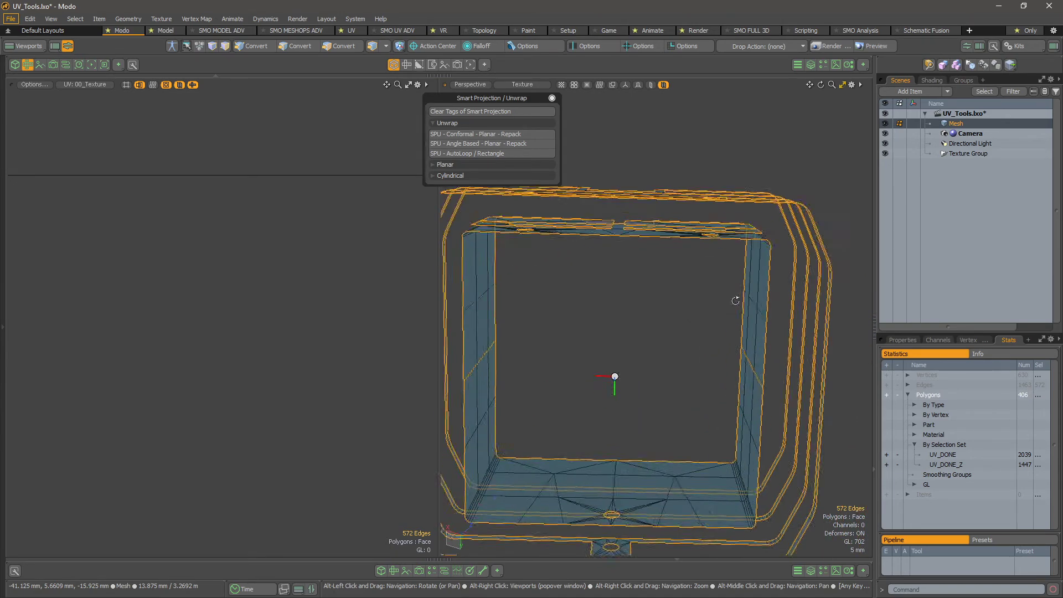
scroll(727, 303, "down", 3)
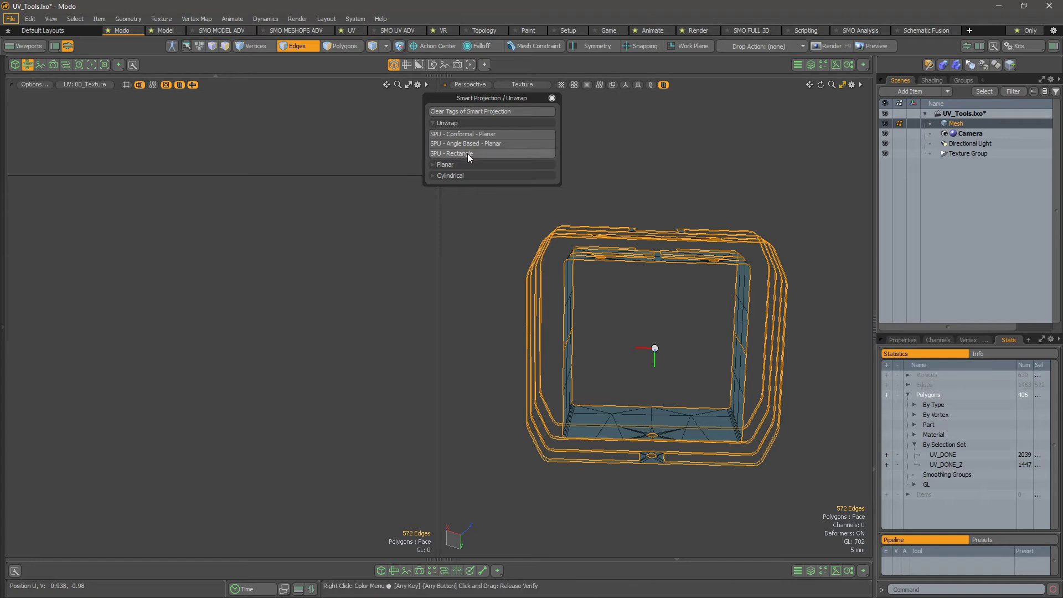
Unwrap the remaining faces along the selected seam edges with SPU - Angle Based - Group Normal
scroll(342, 301, "down", 6, "alt")
left_click_drag(373, 177, 360, 289, "alt")
scroll(361, 289, "up", 1, "alt")
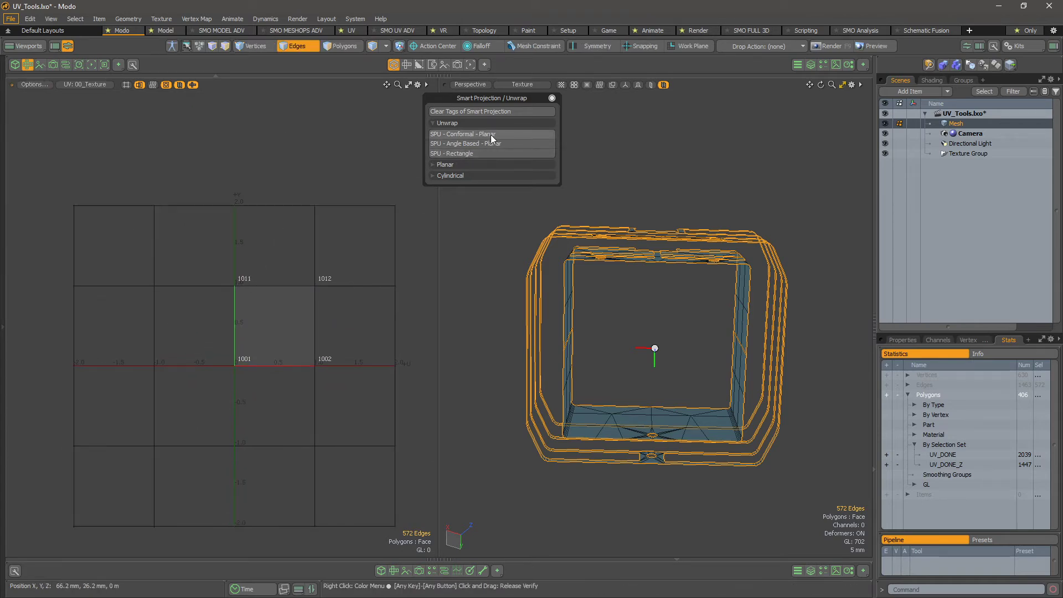
key("shift")
key("ctrl")
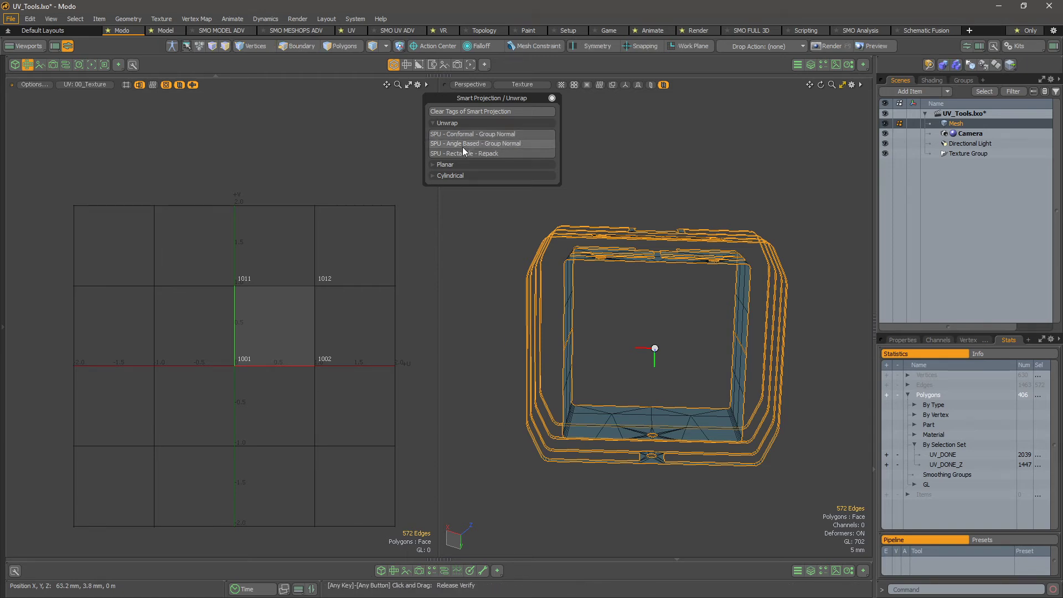
left_click(497, 144, "ctrl")
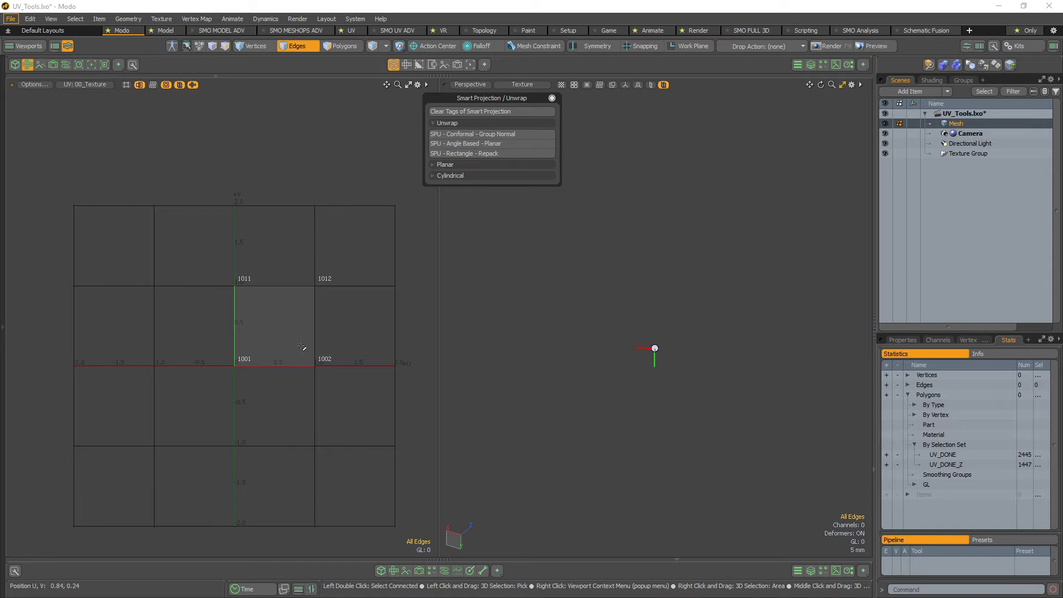
scroll(340, 434, "up", 6)
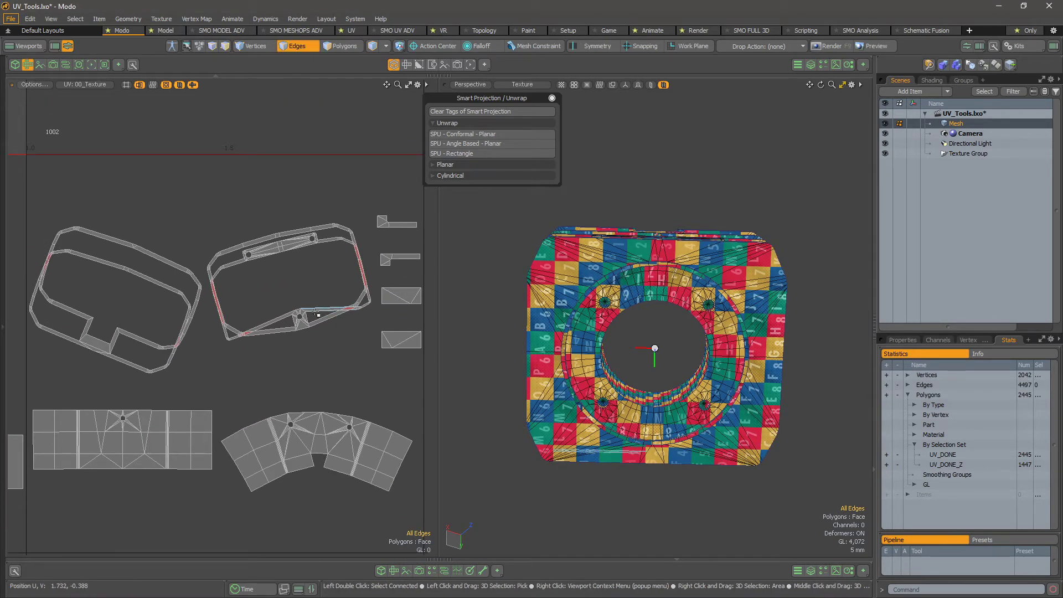
Select the middle section of the curved UV island, including its two small holes, and unwrap it as a separate piece
key("1")
key("3")
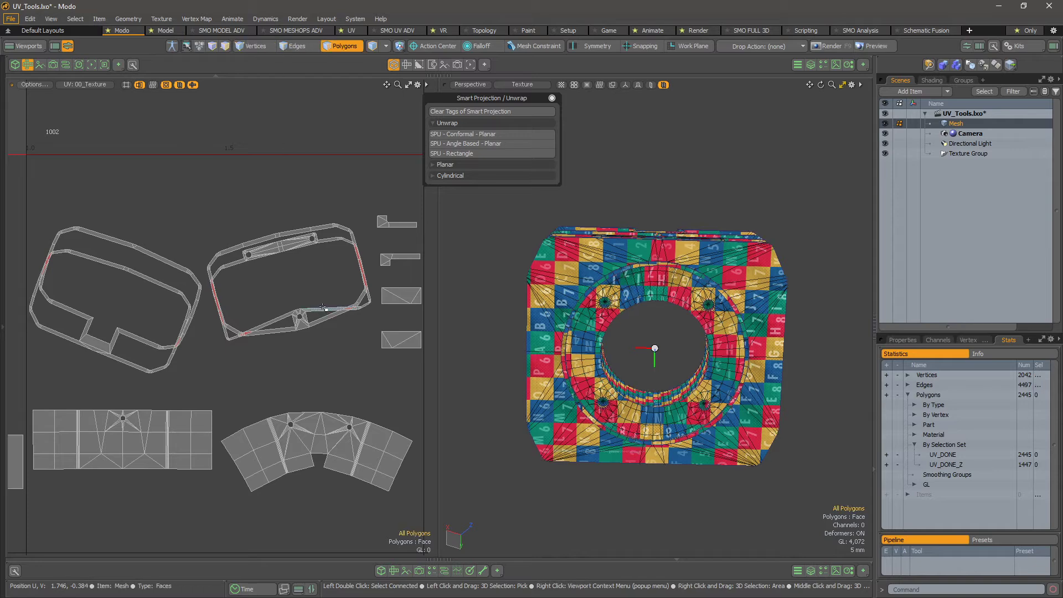
left_click_drag(312, 393, 377, 326, "alt")
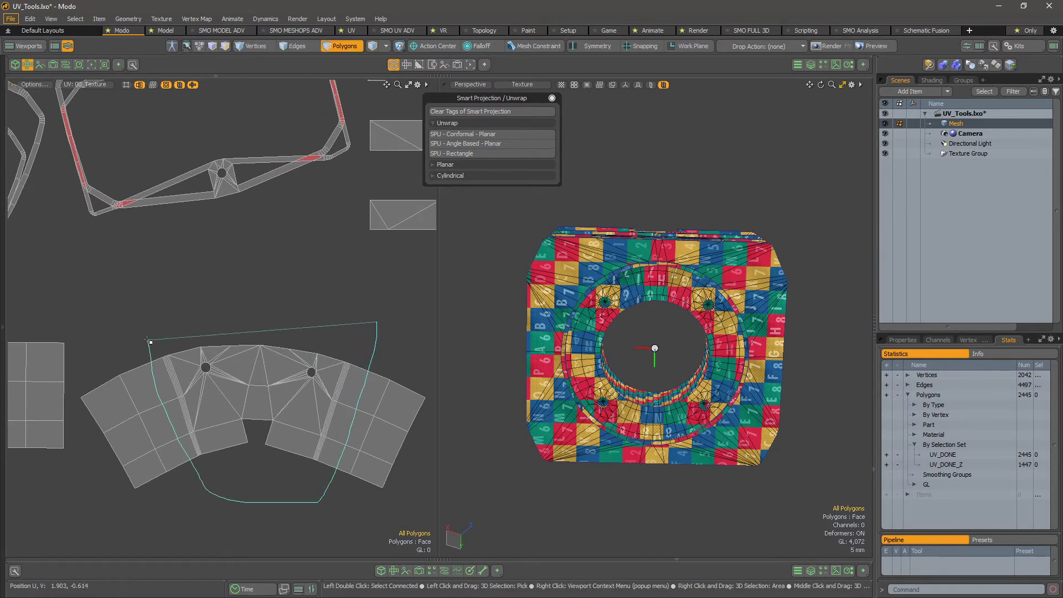
right_click_drag(147, 339, 148, 337)
left_click_drag(318, 354, 328, 373, "alt")
mouse_move(328, 372)
left_mouse_down("ctrl+alt")
mouse_move(351, 375)
mouse_move(315, 332)
left_mouse_up("ctrl+alt")
left_click_drag(316, 332, 345, 335, "alt")
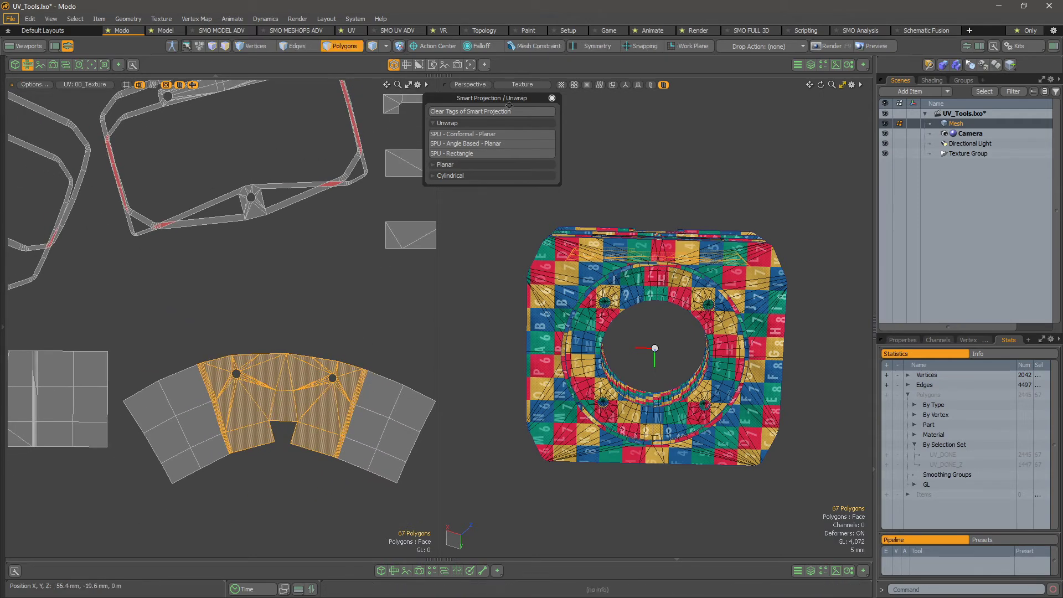
key("alt")
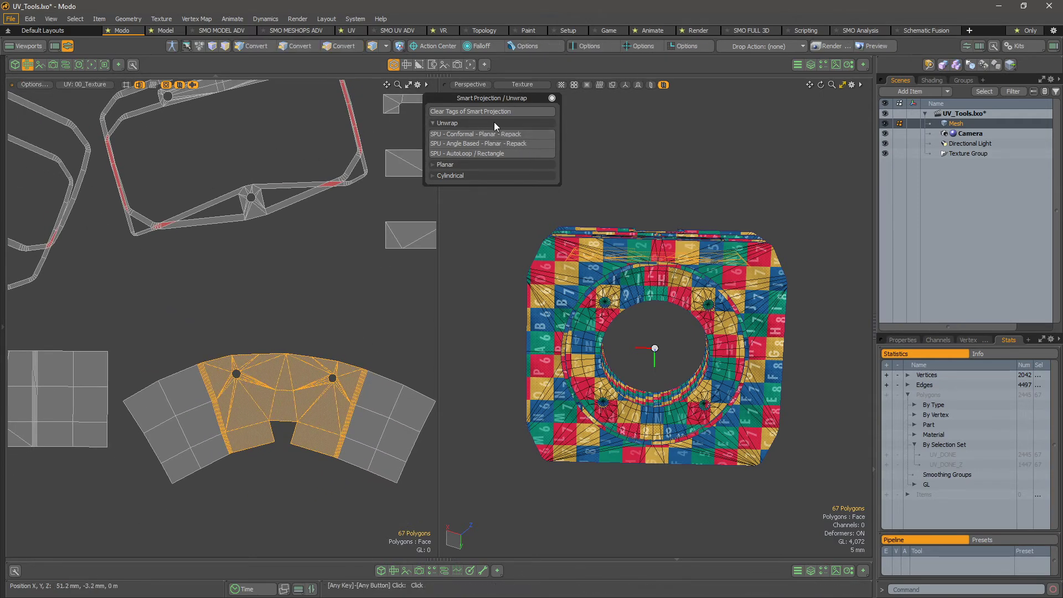
left_click(471, 166)
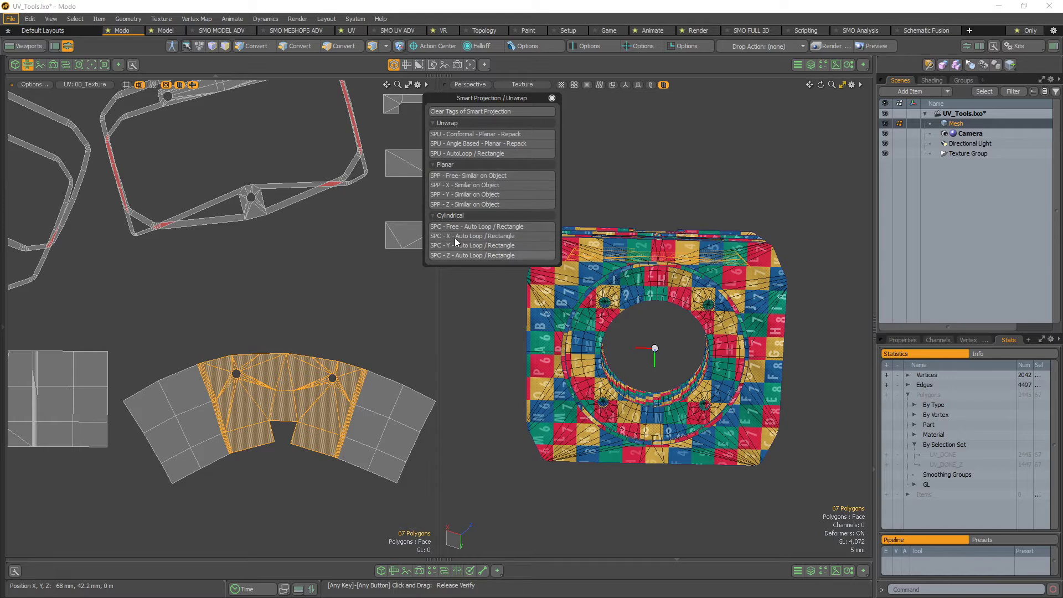
left_click(465, 164, "ctrl")
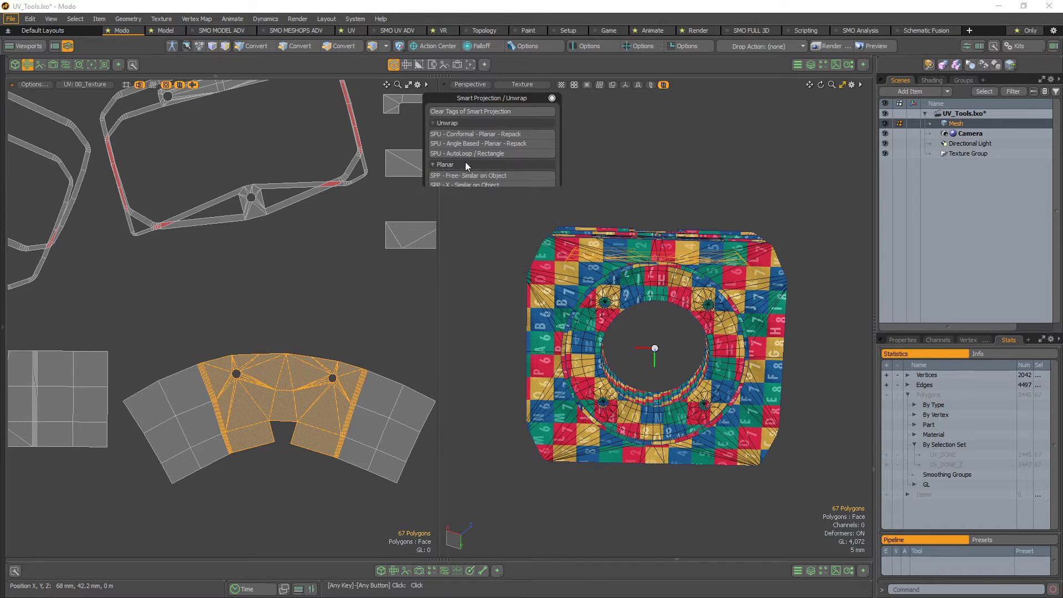
key("ctrl")
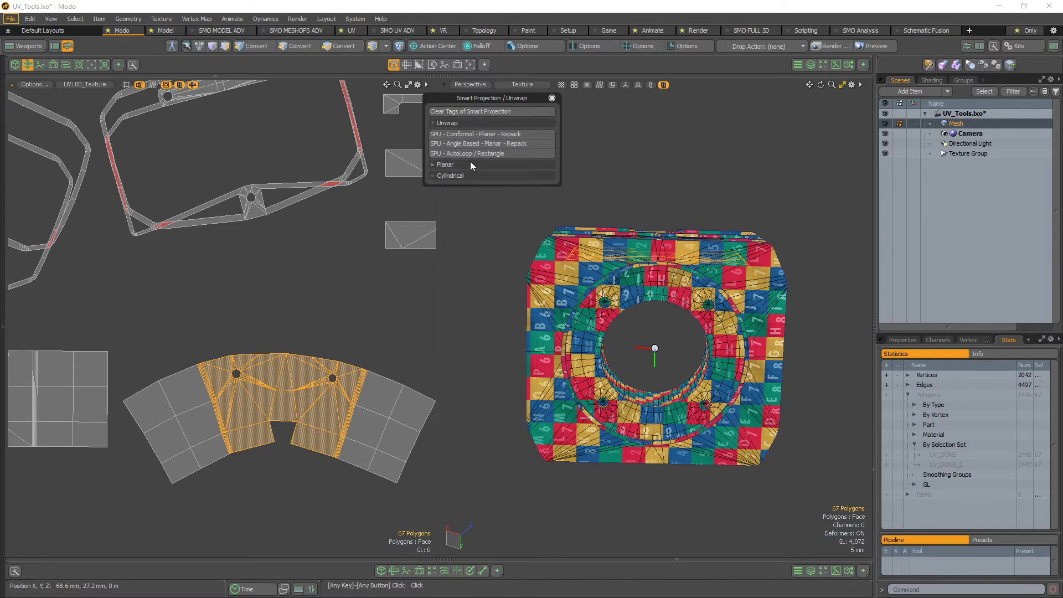
key("ctrl")
key("ctrl+shift")
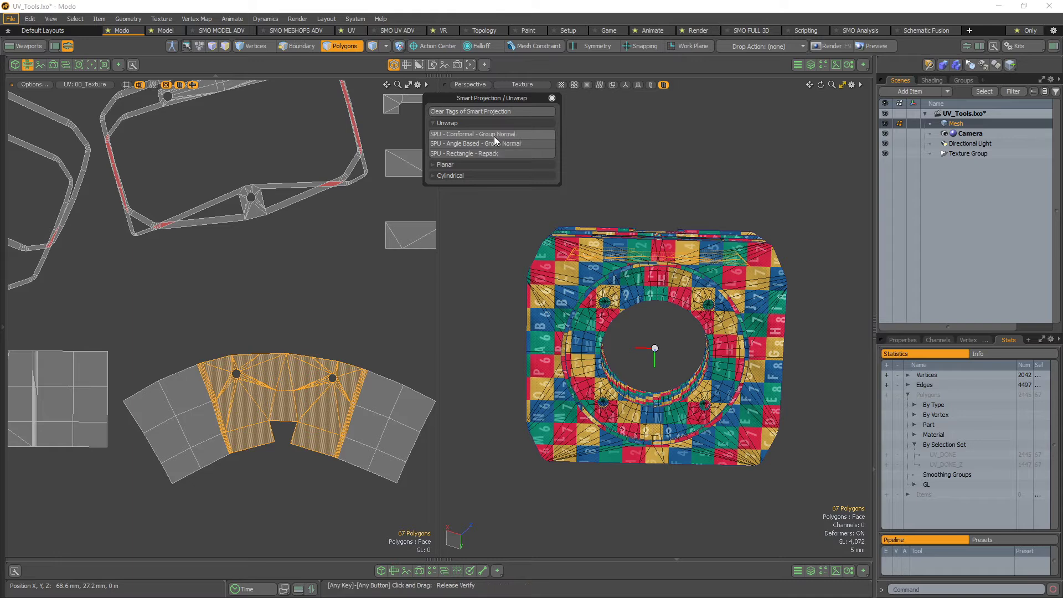
key("alt")
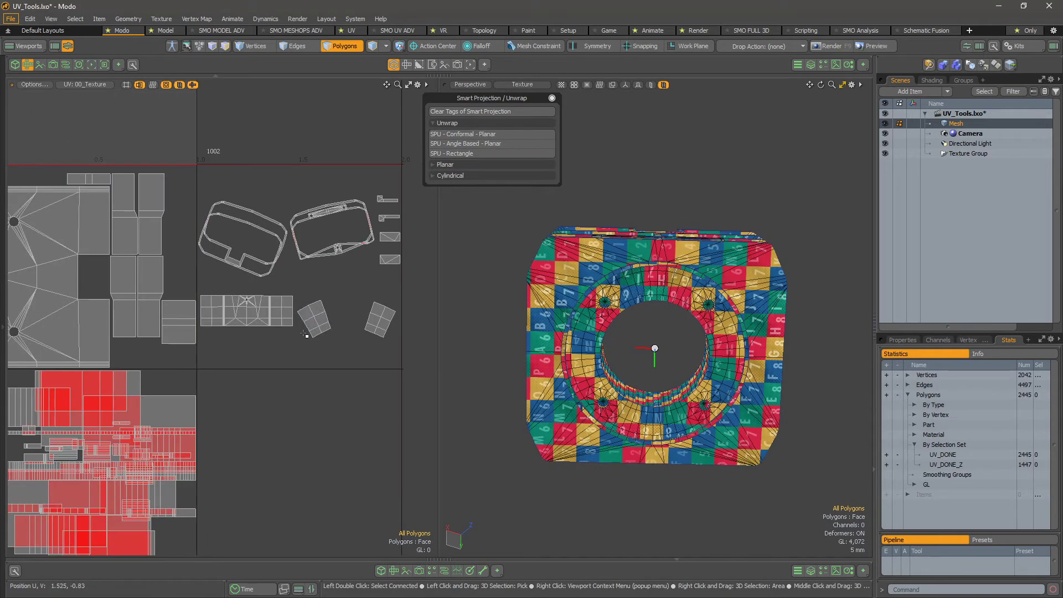
Select the two blocks left from the curved UV island and locate their polygons on the model
scroll(292, 416, "up", 5)
double_click(262, 446)
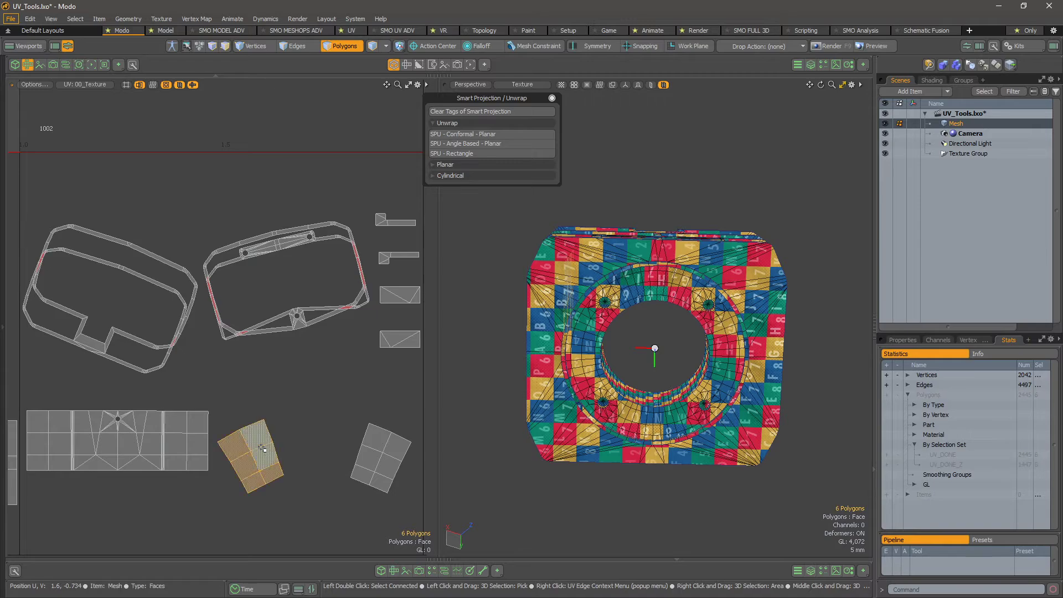
double_click(397, 446, "shift")
scroll(361, 367, "down", 1, "alt")
left_click_drag(728, 301, 676, 266, "alt")
scroll(604, 238, "up", 4)
left_click_drag(604, 238, 687, 322, "alt")
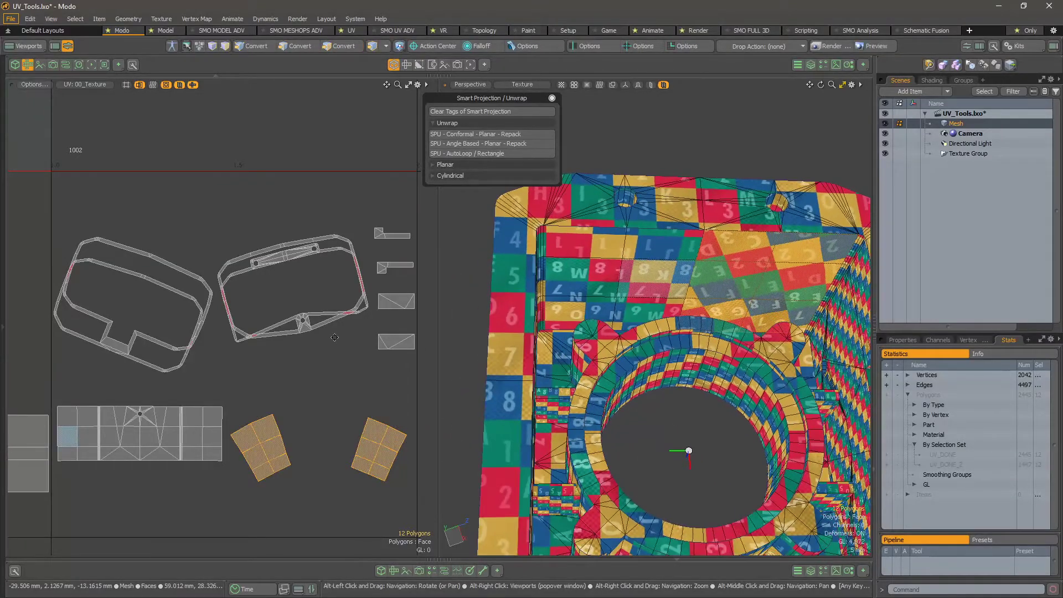
Select the long upper and lower strips and corner pieces of the overlapping frame-shaped UV island, then unwrap them with SPU - Angle Based and repack
scroll(332, 255, "up", 5)
scroll(248, 335, "up", 2)
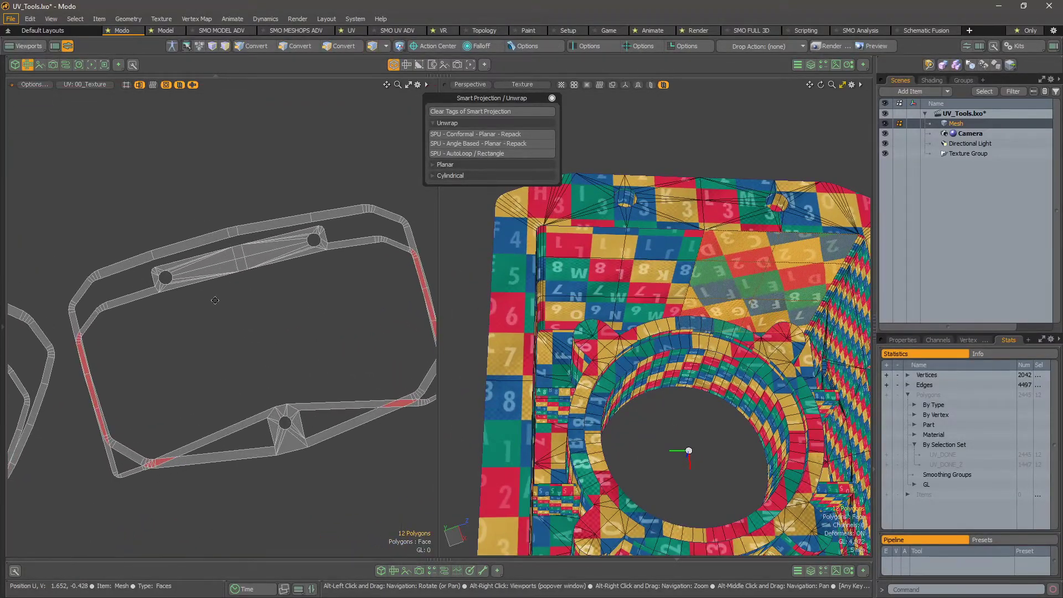
mouse_move(80, 270)
right_mouse_down()
mouse_move(222, 191)
mouse_move(390, 182)
mouse_move(396, 265)
mouse_move(361, 364)
right_mouse_up()
left_click_drag(362, 363, 324, 284, "alt")
right_click_drag(377, 277, 398, 304, "shift")
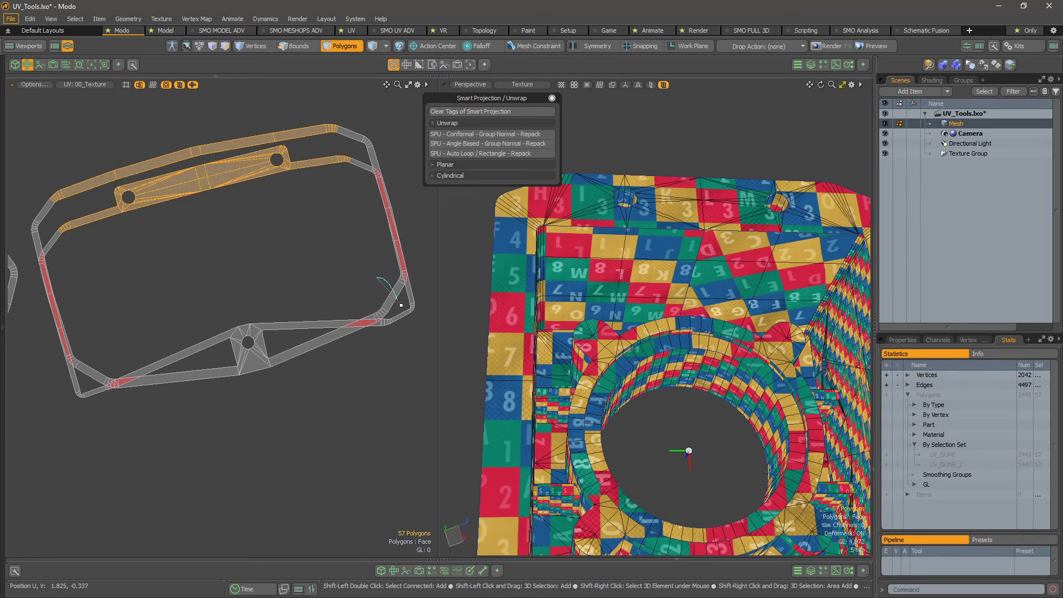
mouse_move(348, 403)
right_mouse_down("shift")
mouse_move(91, 437)
mouse_move(85, 387)
mouse_move(310, 299)
right_mouse_up("shift")
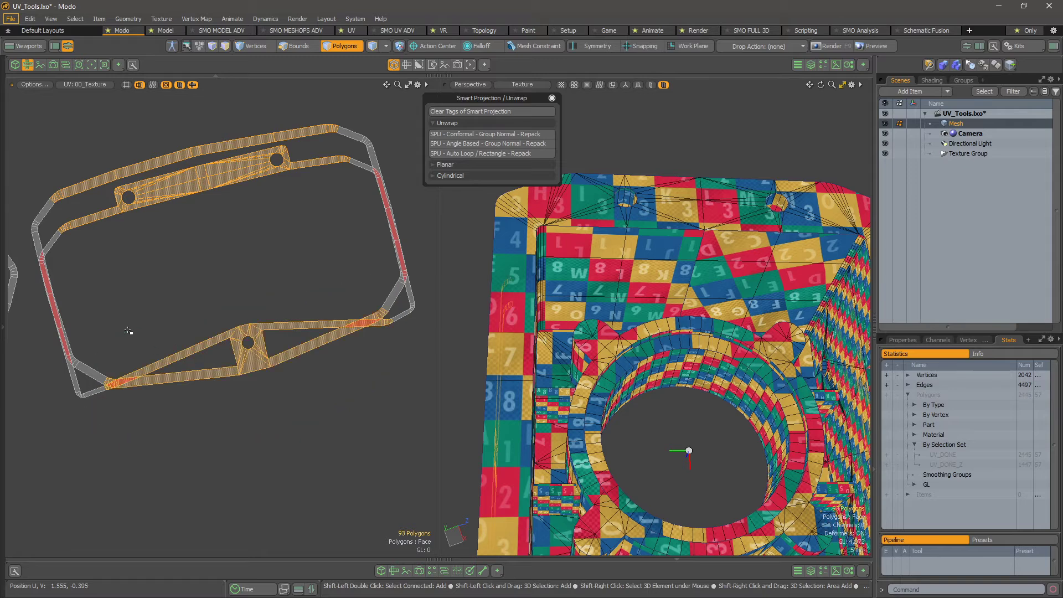
mouse_move(321, 270)
left_mouse_down("alt")
mouse_move(336, 298)
mouse_move(371, 300)
left_mouse_up("alt")
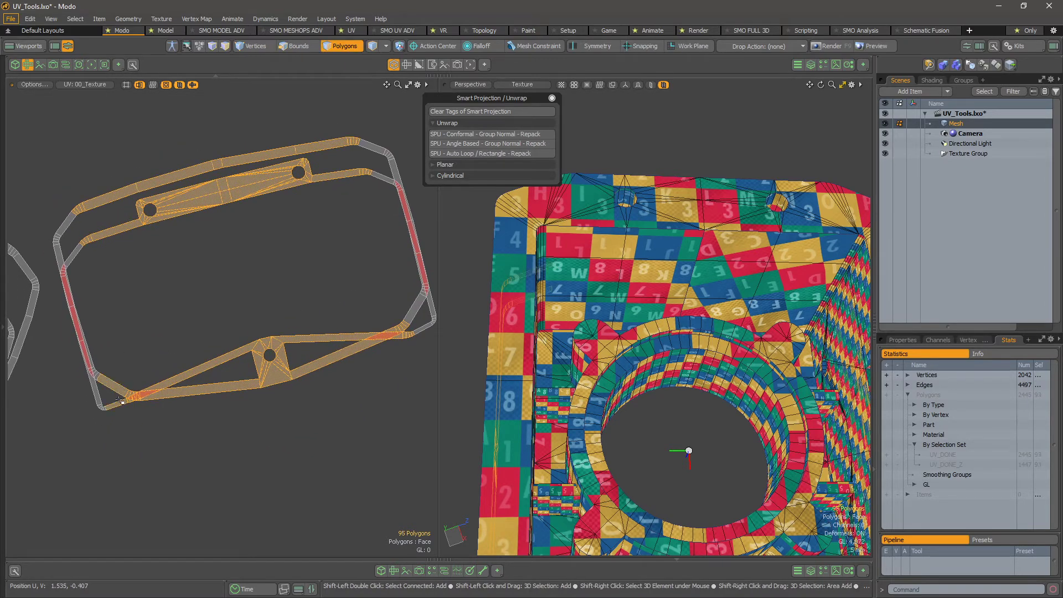
left_click(404, 313, "shift")
left_click_drag(373, 135, 380, 184, "shift")
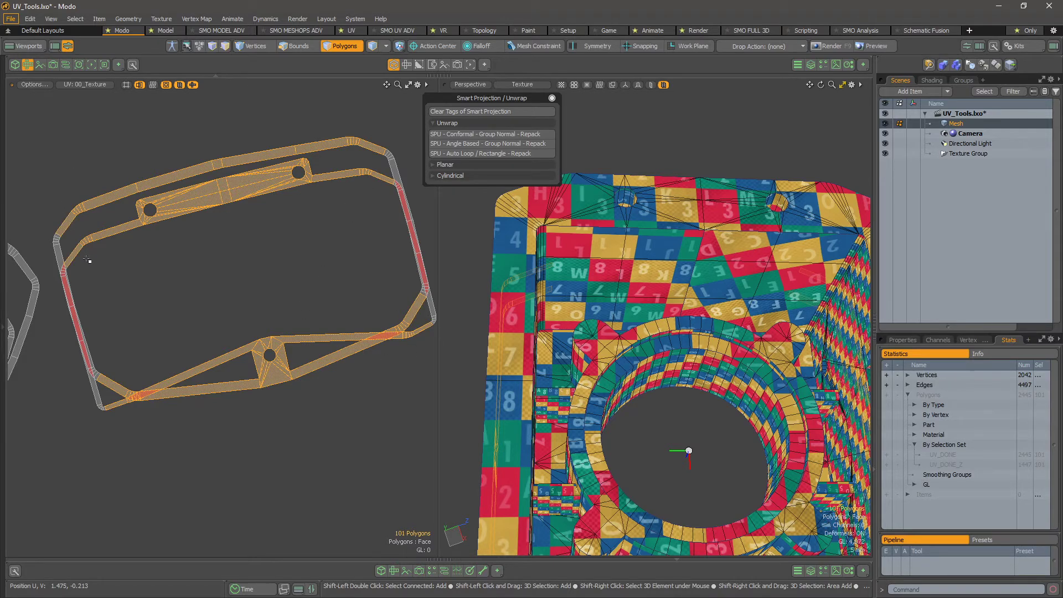
scroll(510, 279, "down", 4)
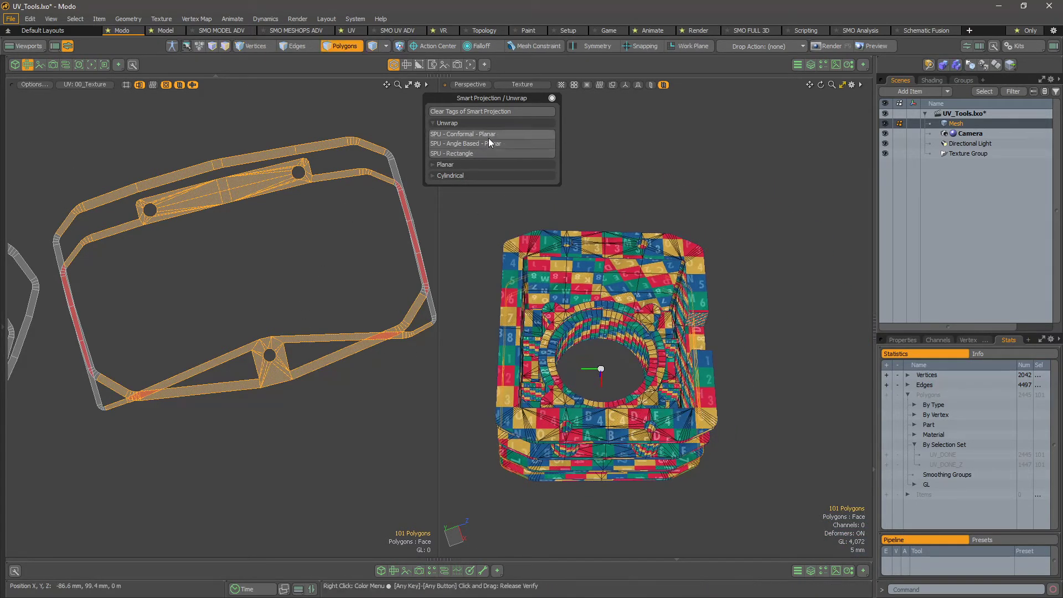
key("shift")
key("alt")
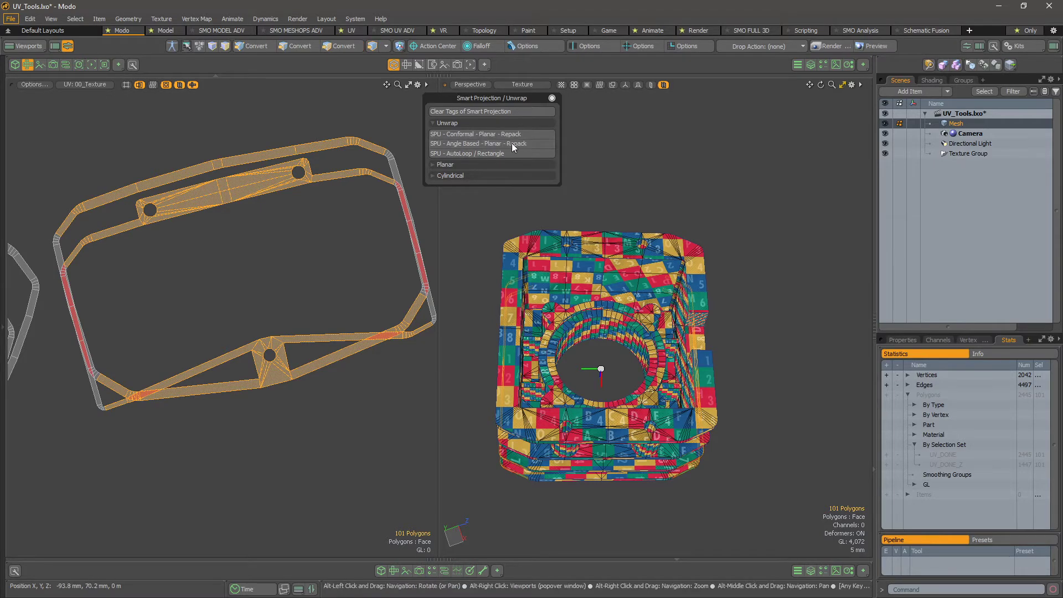
left_click(497, 143, "alt+shift")
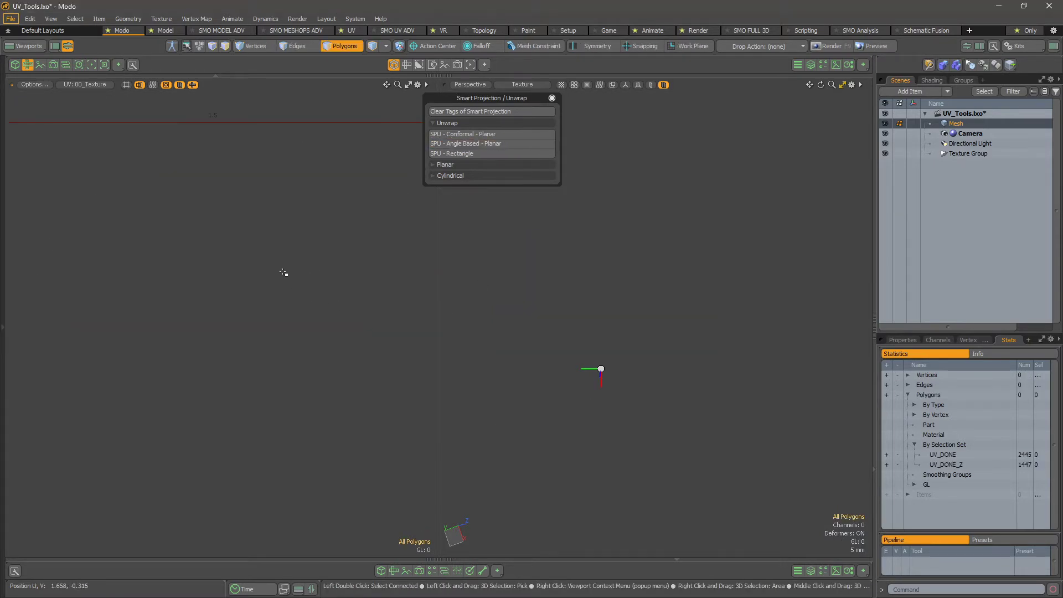
scroll(308, 294, "down", 4)
left_click_drag(278, 324, 282, 281, "alt")
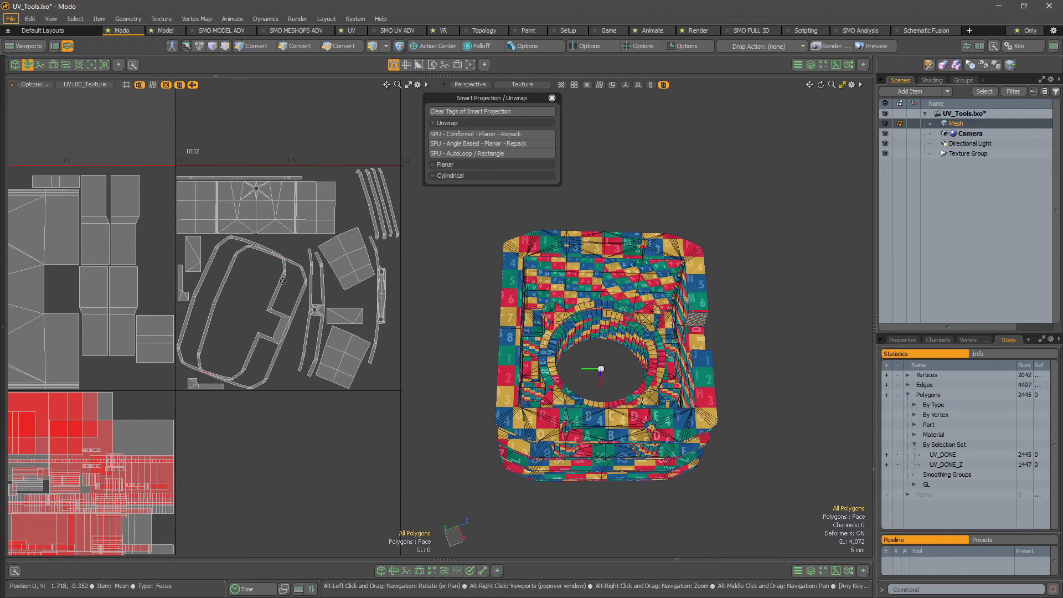
Select the long straight strips and the notch section of the other frame-shaped UV island, then unwrap them with SPU - Angle Based and repack
scroll(283, 289, "up", 5)
mouse_move(323, 343)
left_mouse_down()
mouse_move(255, 306)
mouse_move(290, 391)
left_mouse_up()
left_click_drag(108, 335, 210, 334, "alt")
left_click_drag(211, 334, 282, 332, "ctrl+alt")
left_click_drag(277, 295, 261, 339, "shift")
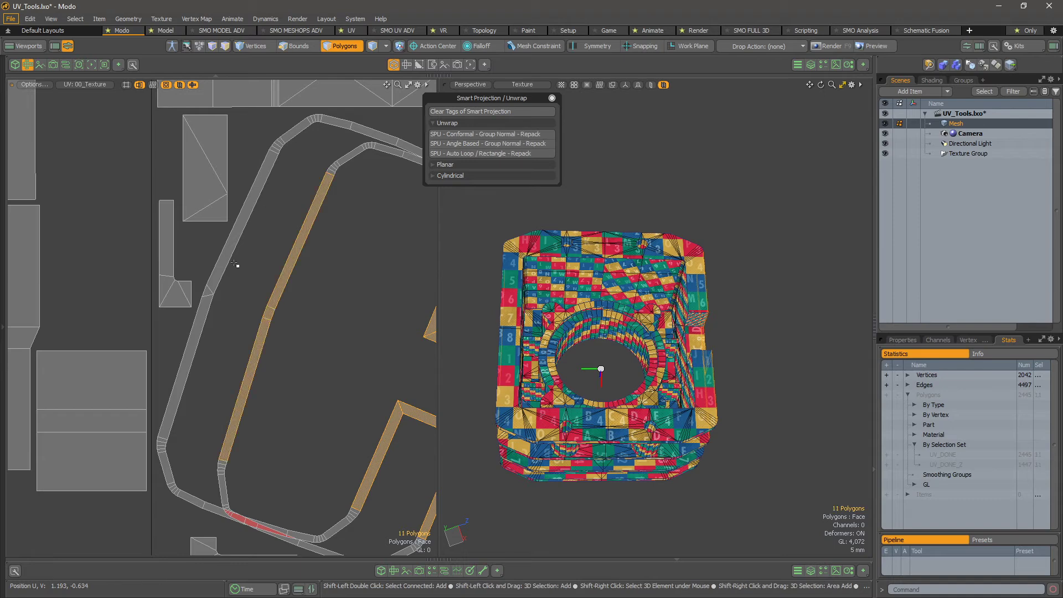
left_click_drag(235, 263, 199, 339, "shift")
scroll(337, 302, "down", 3)
left_click_drag(343, 299, 288, 336, "alt")
scroll(286, 335, "up", 1)
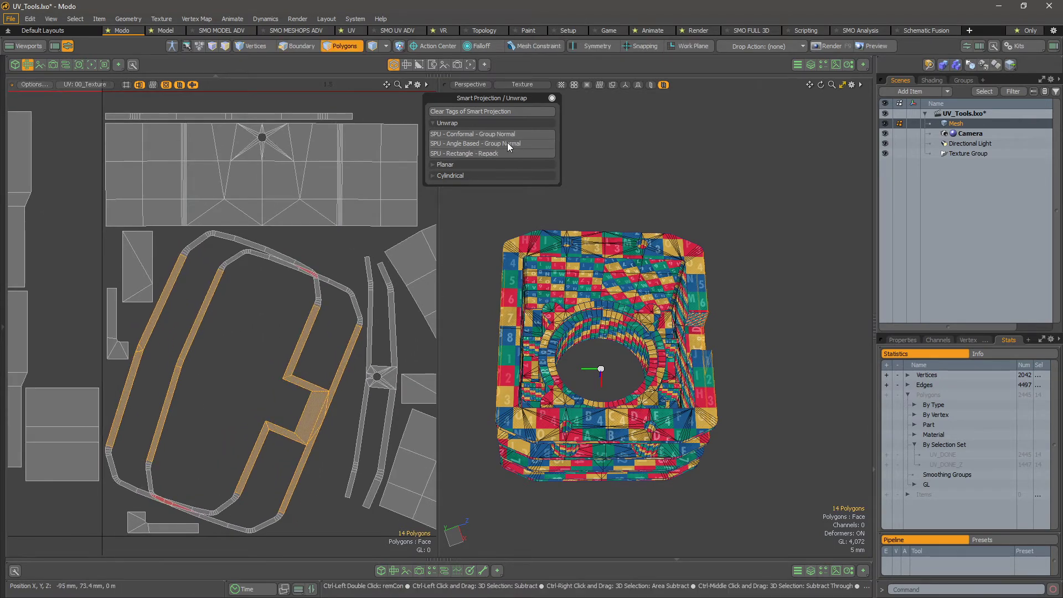
left_click(508, 144, "ctrl+alt")
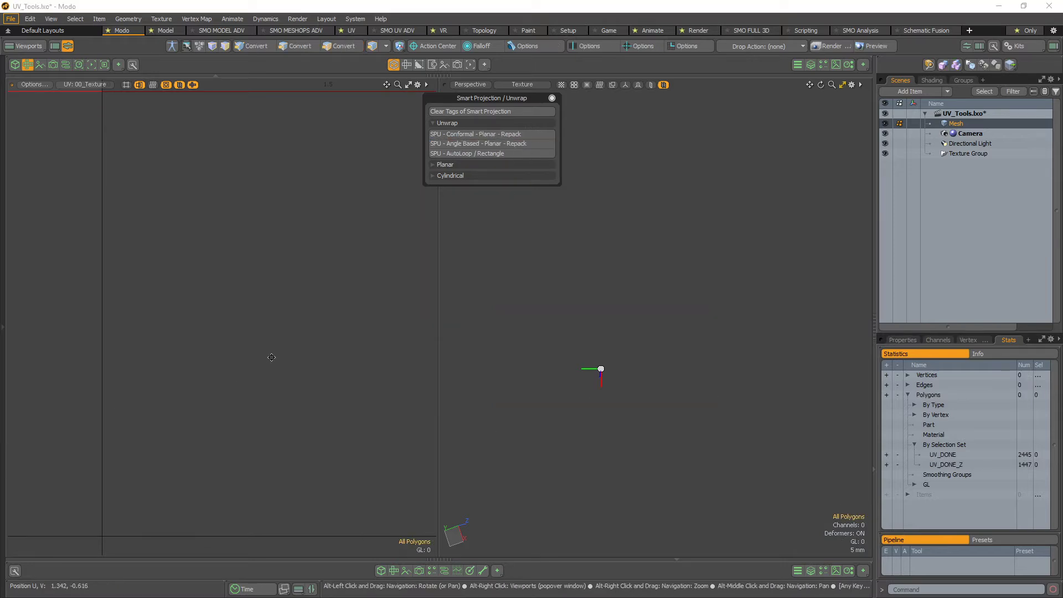
Review the packed UV tiles and examine the checker texture on the building from above, below and the sides
scroll(310, 387, "down", 3)
left_click_drag(275, 311, 346, 306, "alt")
scroll(326, 304, "down", 1)
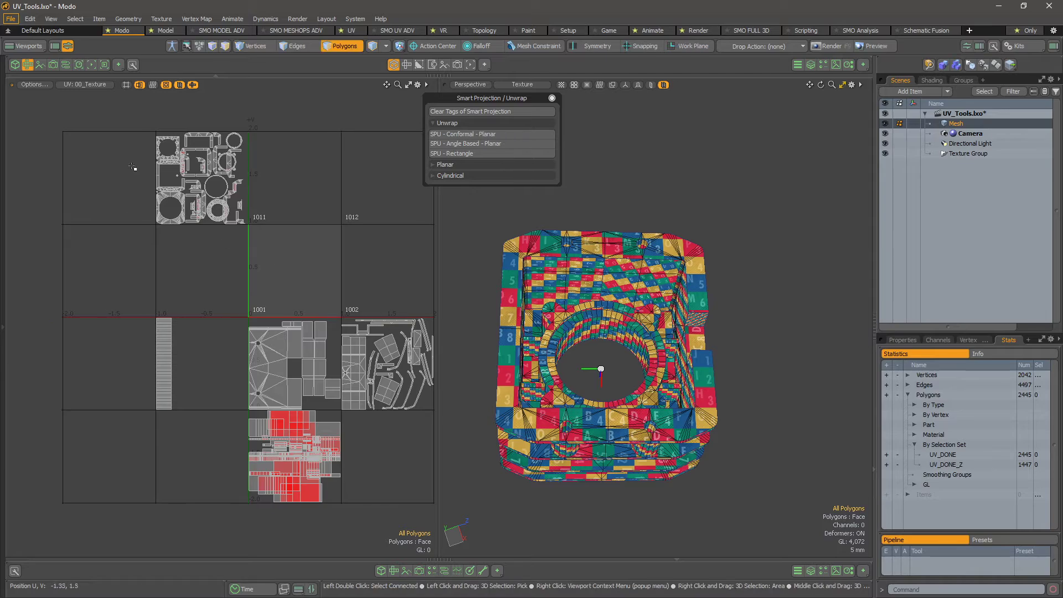
left_click_drag(658, 272, 699, 303, "alt")
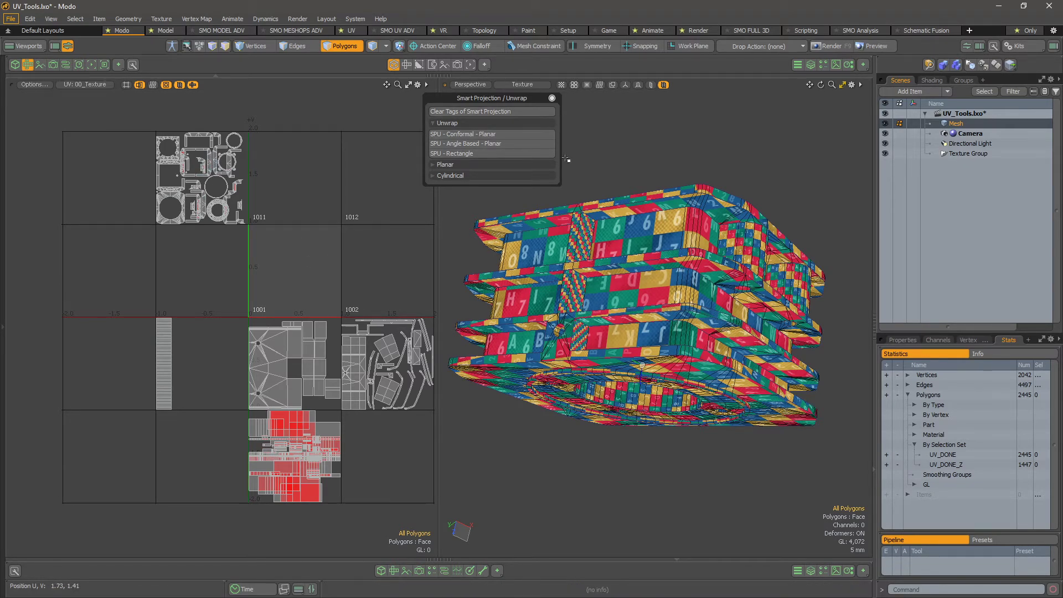
left_click_drag(567, 159, 542, 178, "alt")
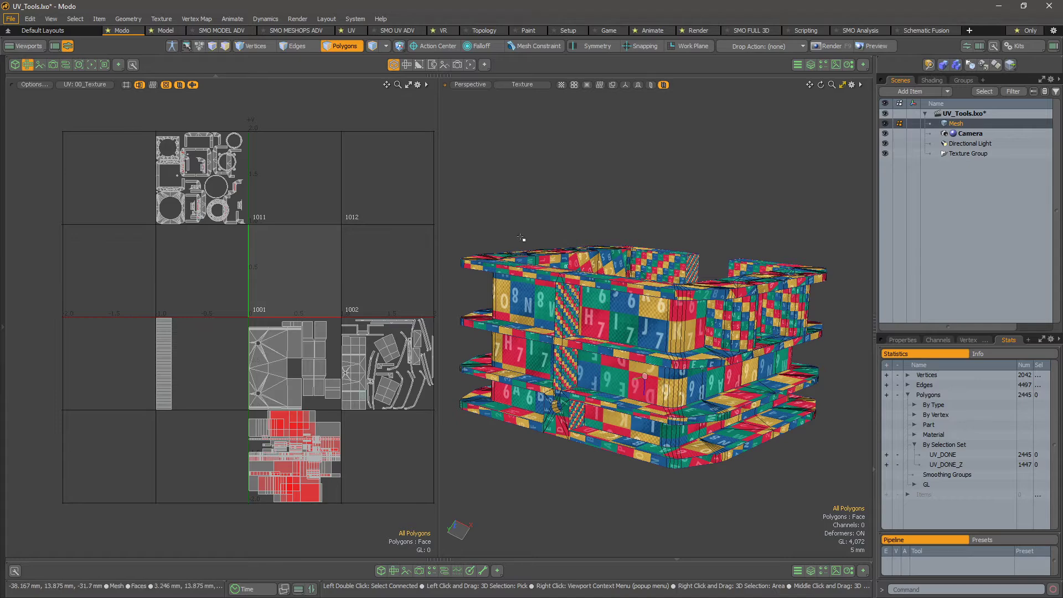
left_click_drag(672, 328, 699, 88, "alt")
right_click_drag(705, 244, 559, 374, "alt")
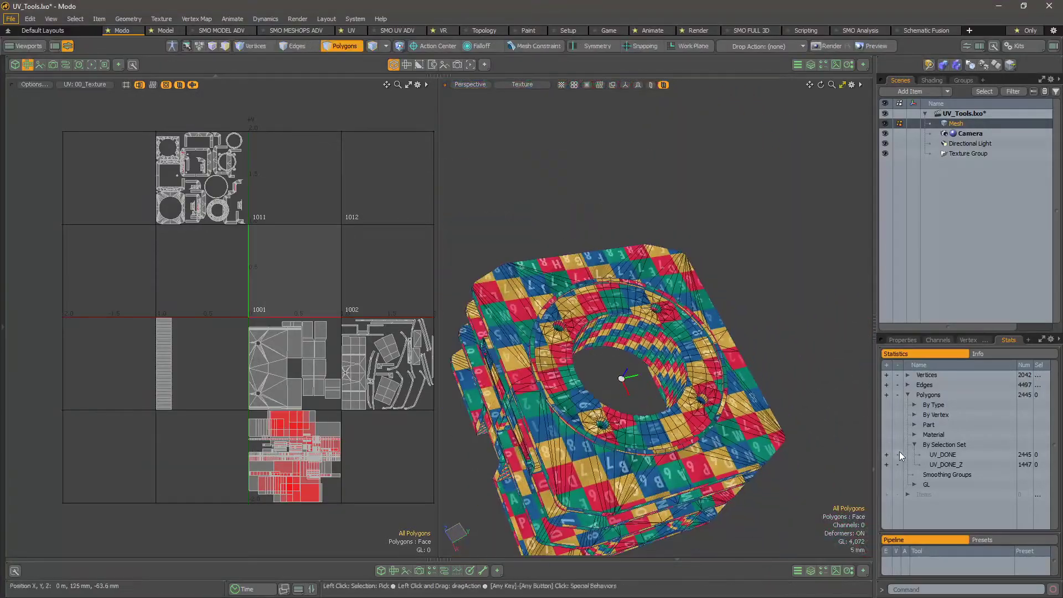
right_click_drag(745, 286, 673, 321, "alt")
right_click_drag(359, 154, 277, 166, "alt")
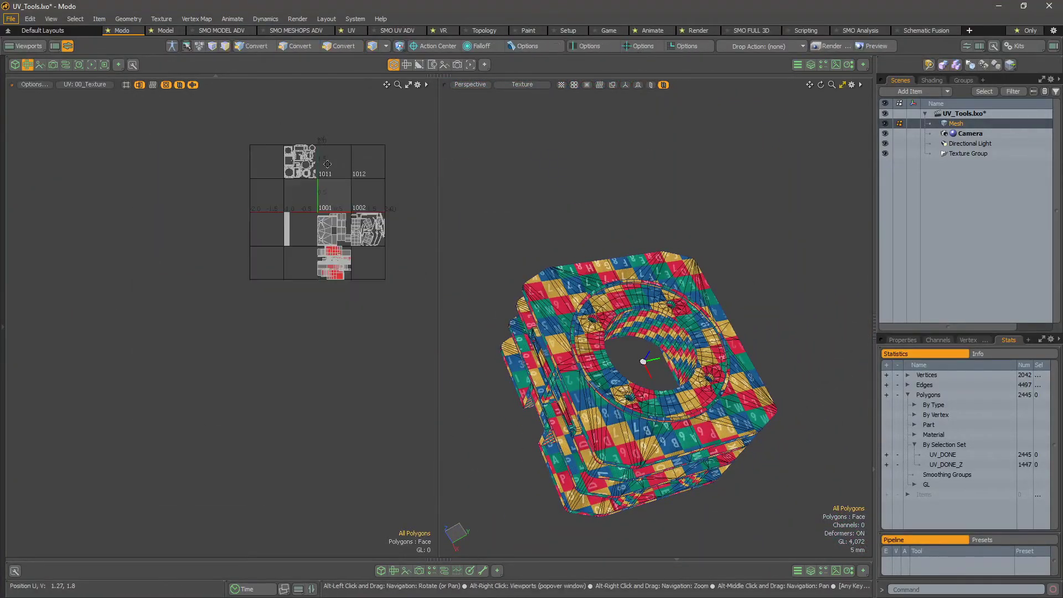
left_click_drag(288, 161, 248, 198, "alt")
mouse_move(349, 135)
right_mouse_down()
mouse_move(178, 141)
mouse_move(356, 199)
right_mouse_up()
right_click_drag(336, 292, 422, 271, "alt")
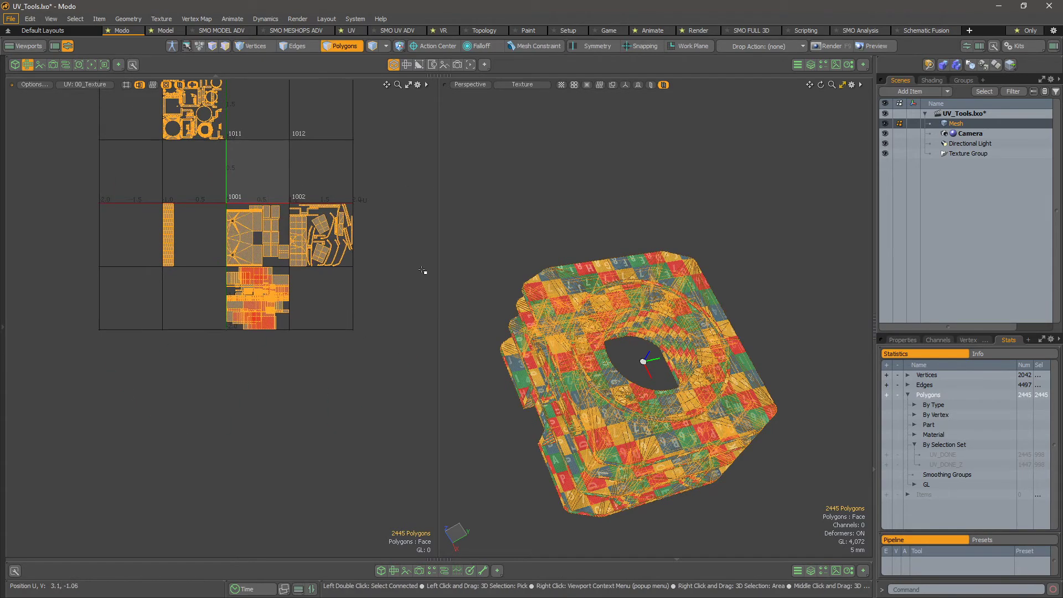
key("Delete")
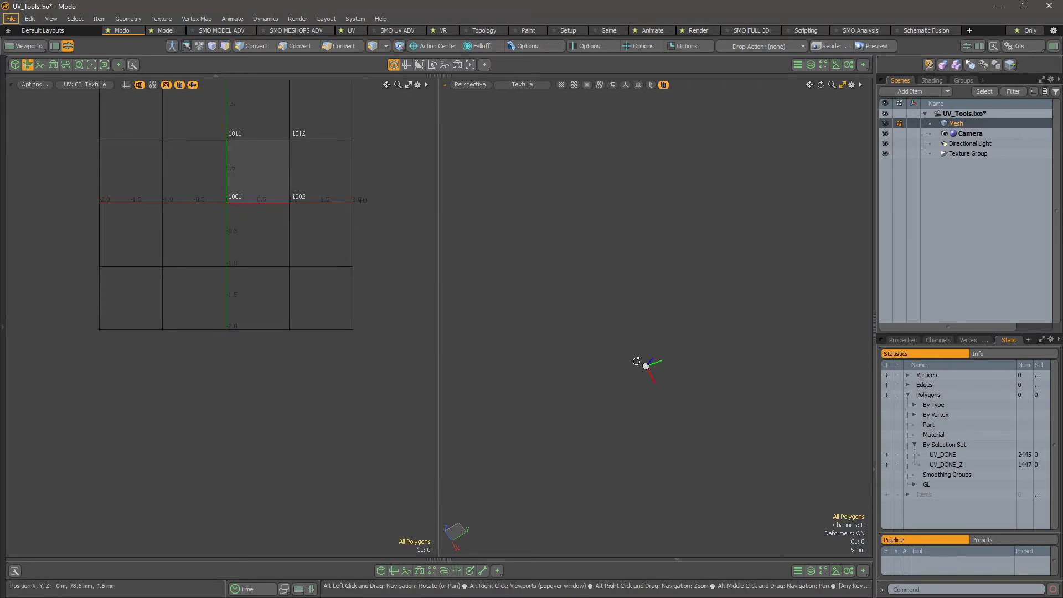
key("u")
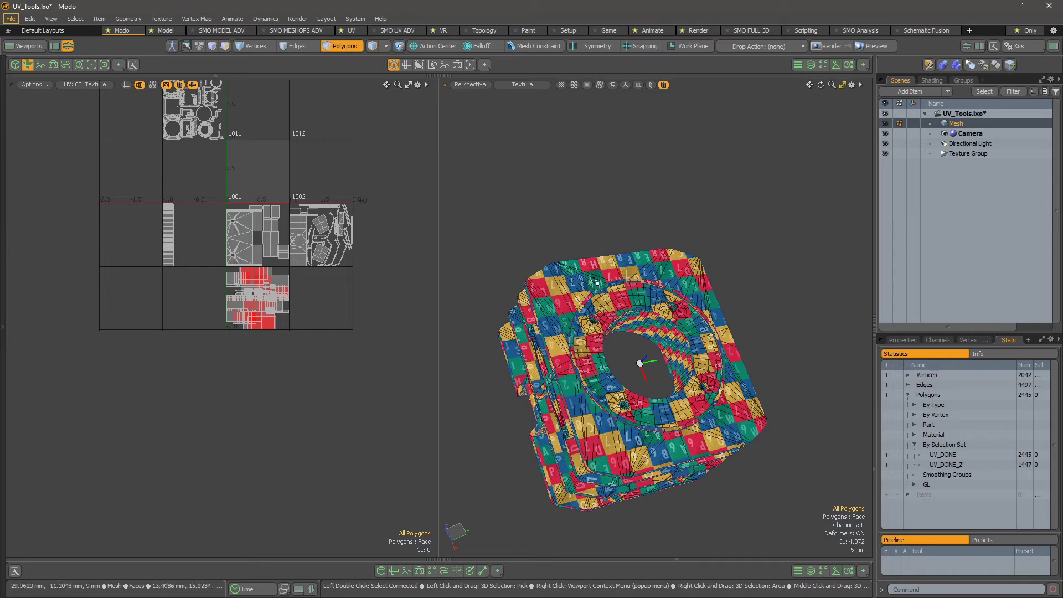
Examine the checker texture on the building face around the large circular opening and look over the packed UV tiles
left_click_drag(623, 347, 645, 366, "alt")
right_click_drag(645, 365, 763, 390, "alt")
left_click_drag(763, 391, 770, 221, "alt")
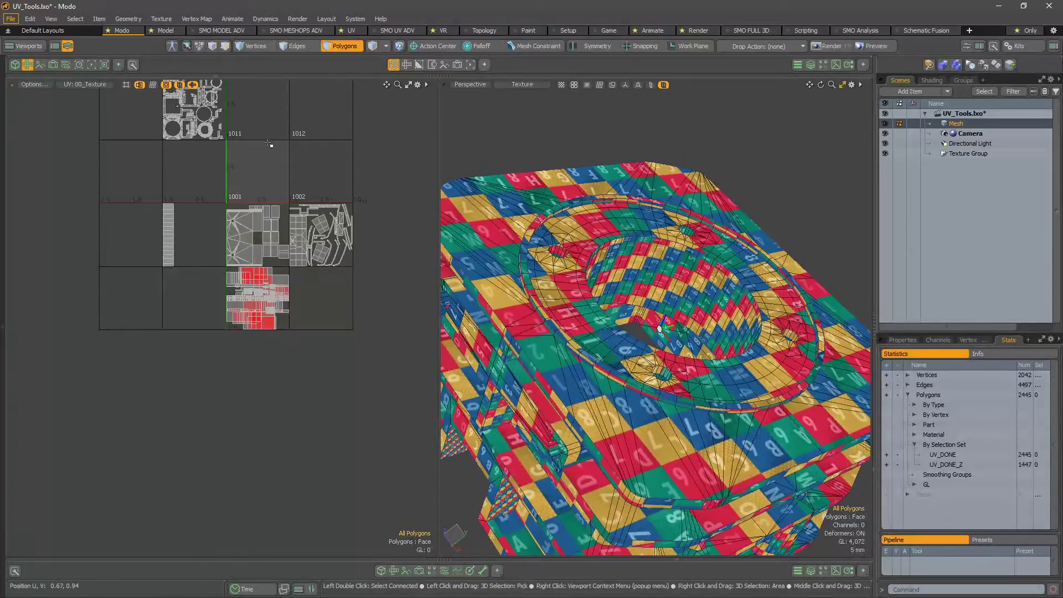
left_click_drag(316, 180, 320, 216, "alt")
key("ctrl+z")
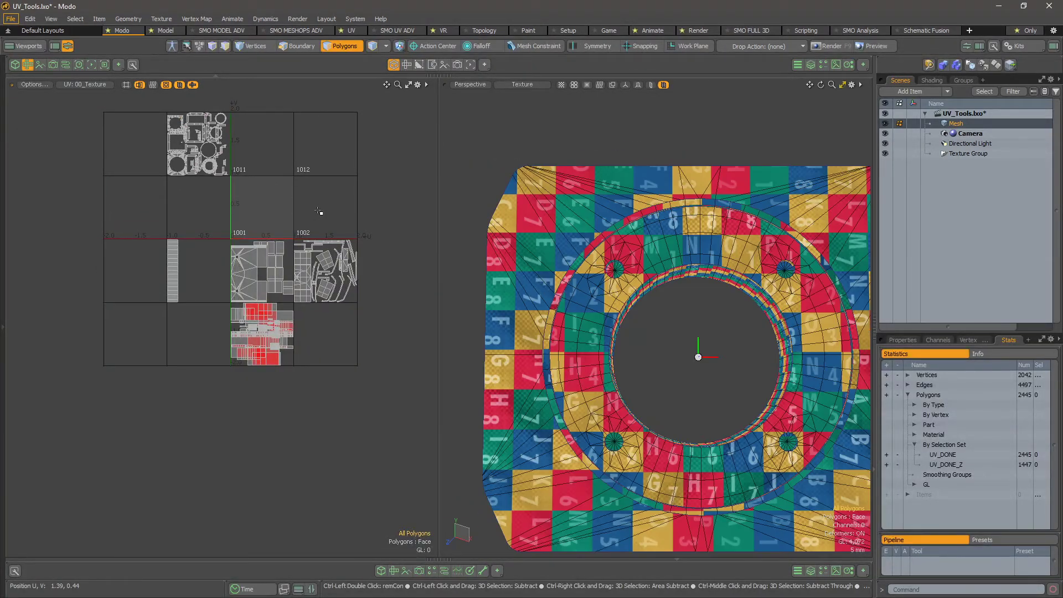
left_click_drag(571, 221, 559, 205, "alt+shift")
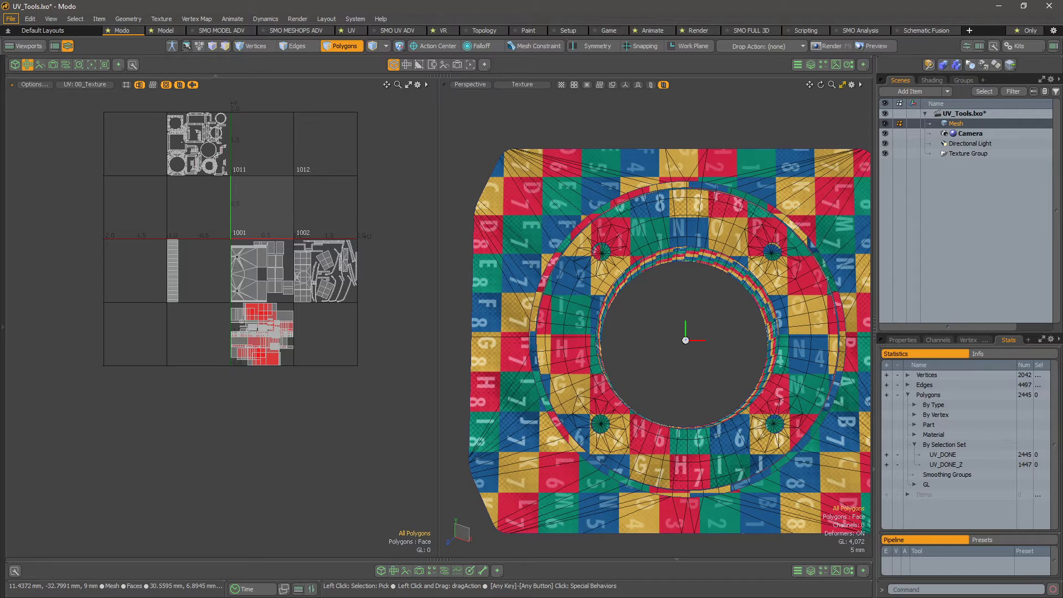
left_click_drag(383, 320, 382, 329, "alt")
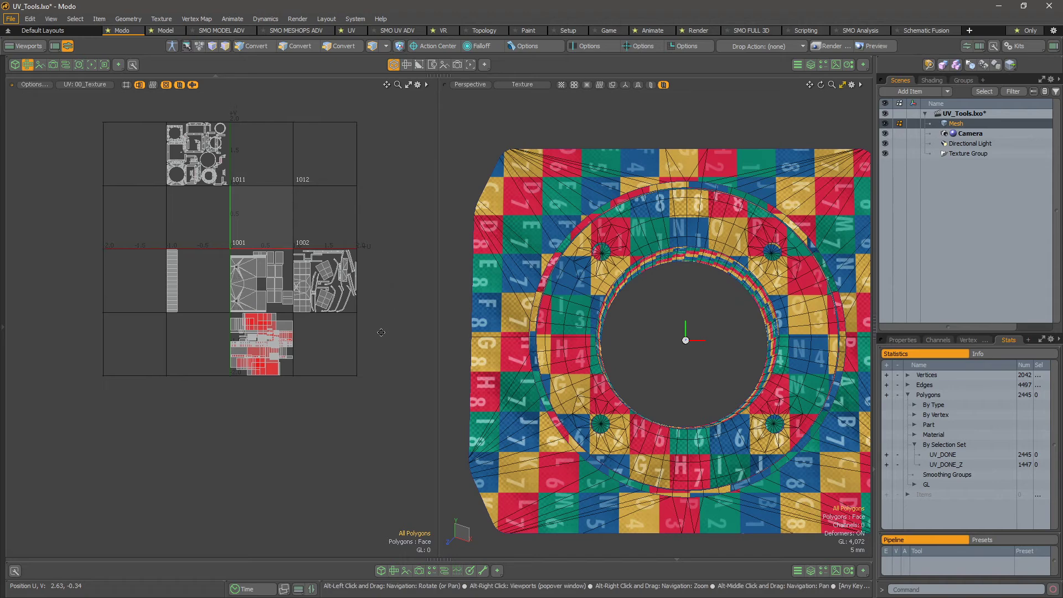
key("ctrl+space")
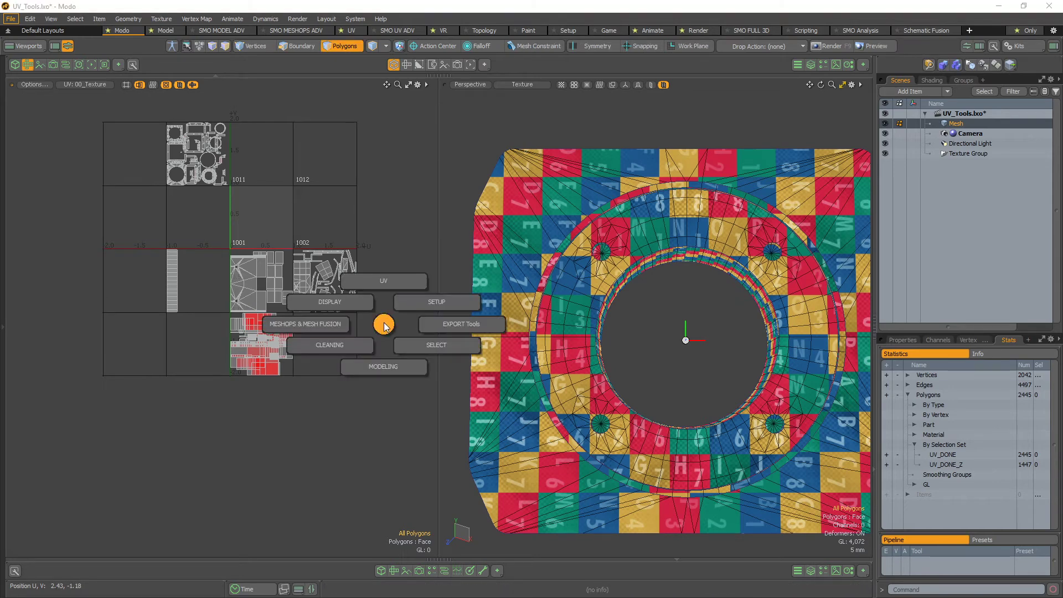
left_click(387, 280)
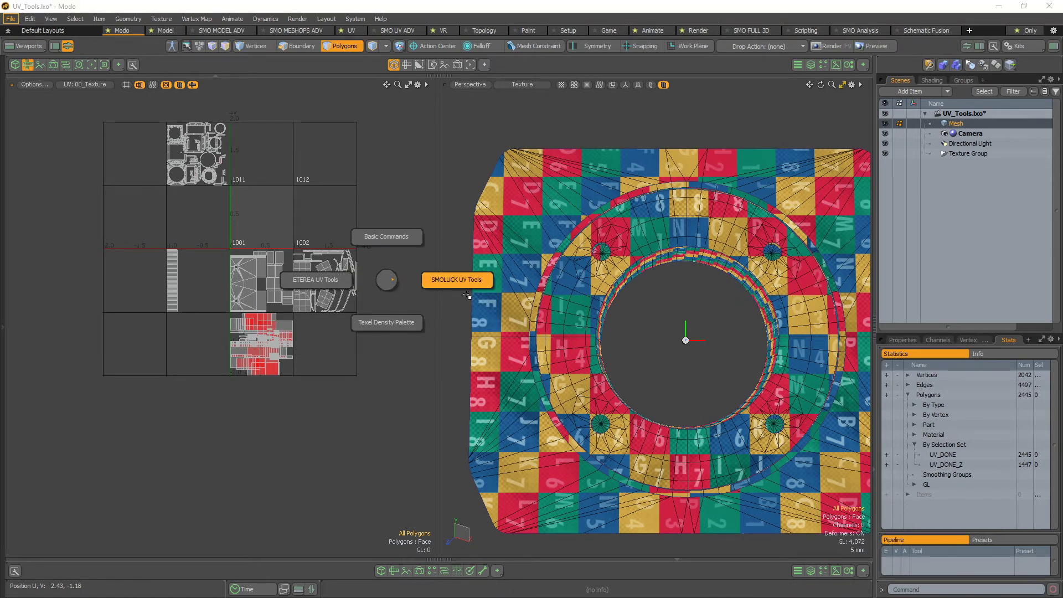
left_click(458, 281)
left_click_drag(463, 212, 438, 102)
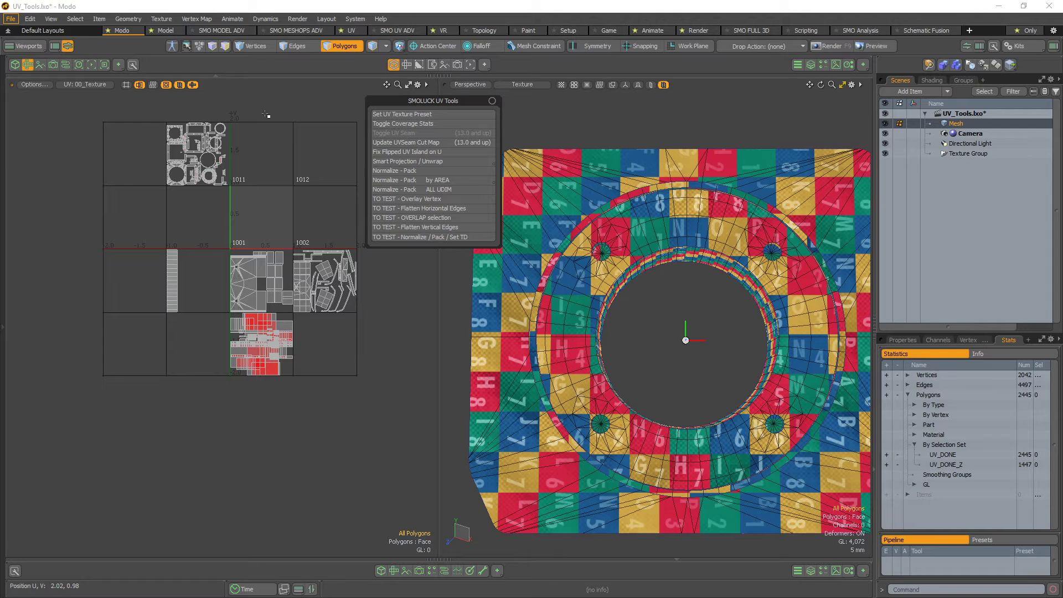
key("ctrl")
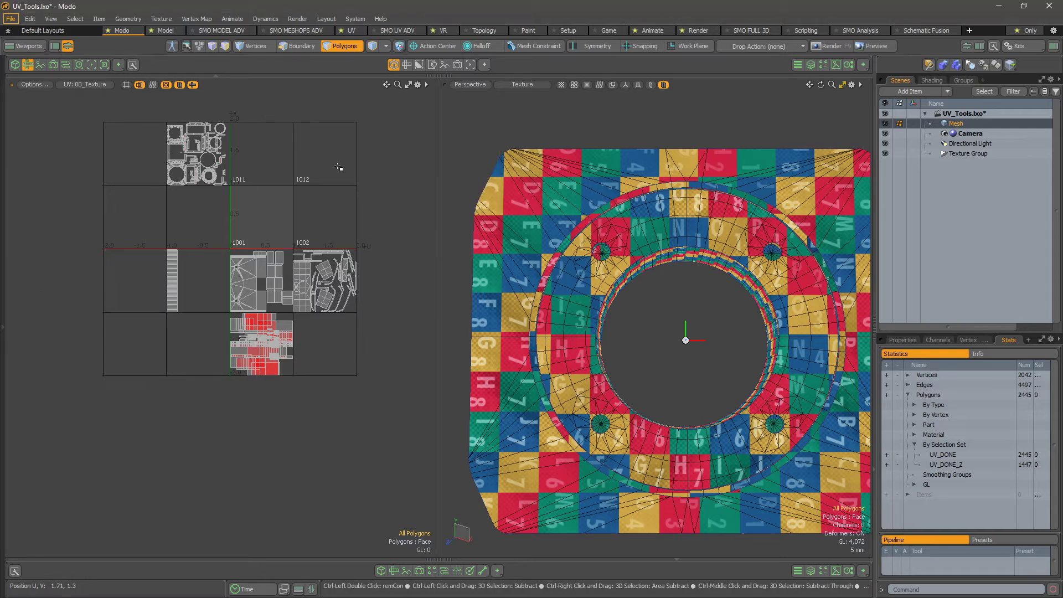
Keep the SMOLUCK UV Tools palette open and place the Normalize - Pack by AREA palette beneath it
key("ctrl+space")
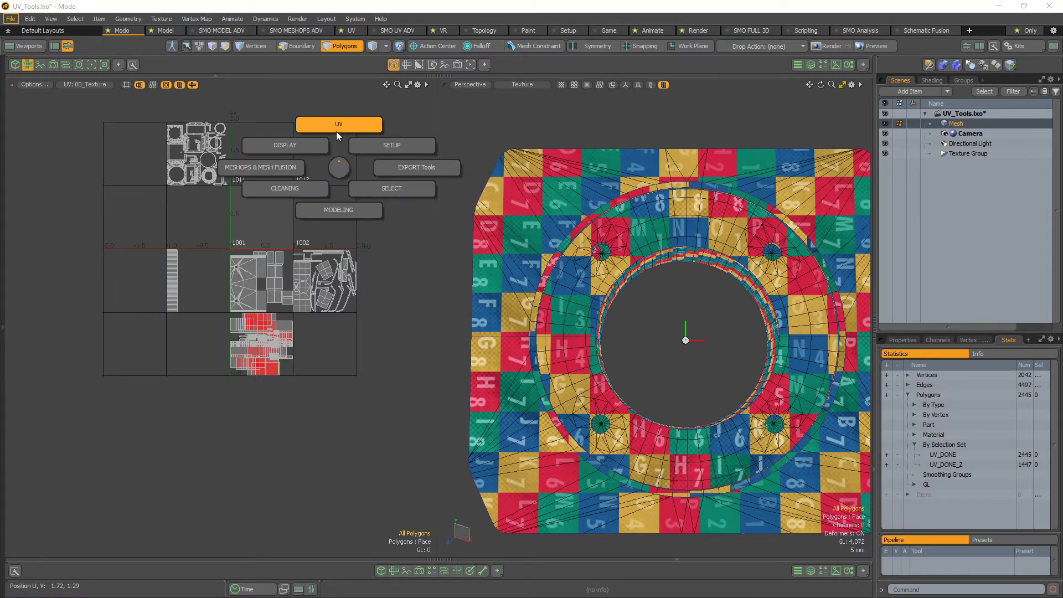
left_click(336, 131)
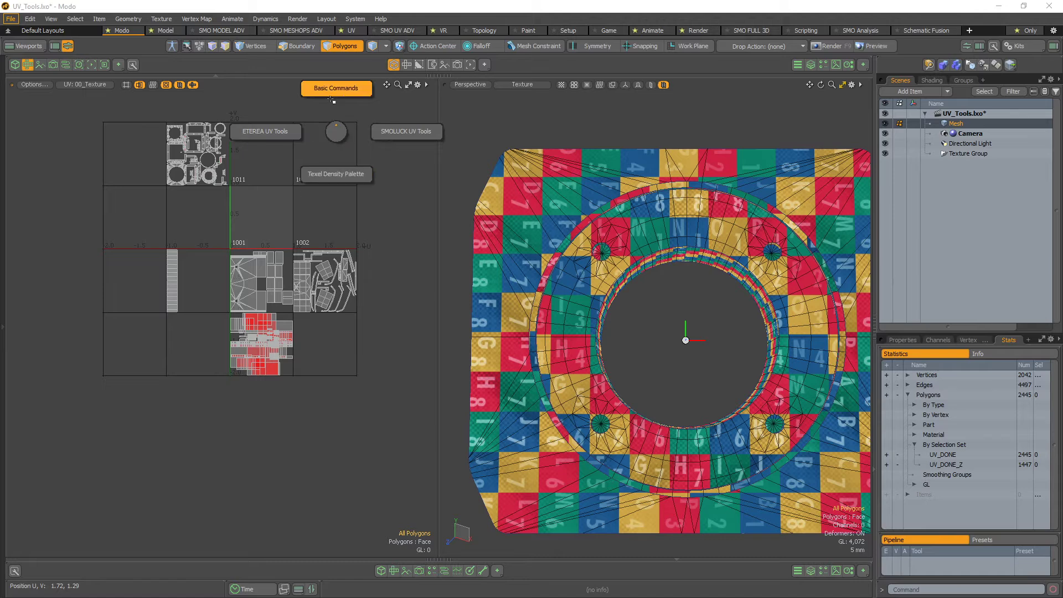
left_click(406, 131)
left_click_drag(410, 58, 452, 113)
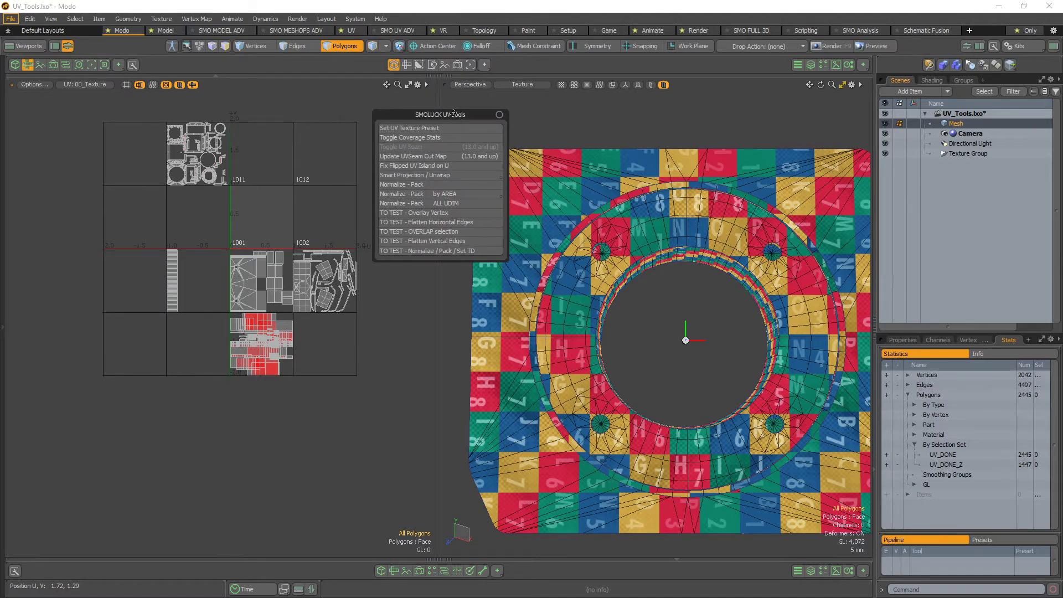
left_click(500, 115)
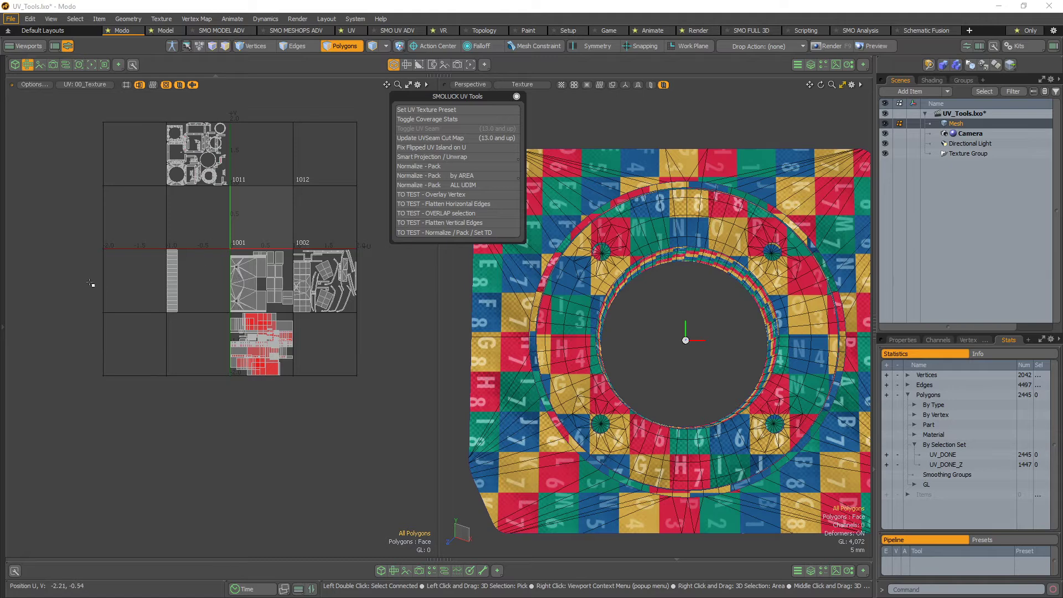
left_click(454, 176)
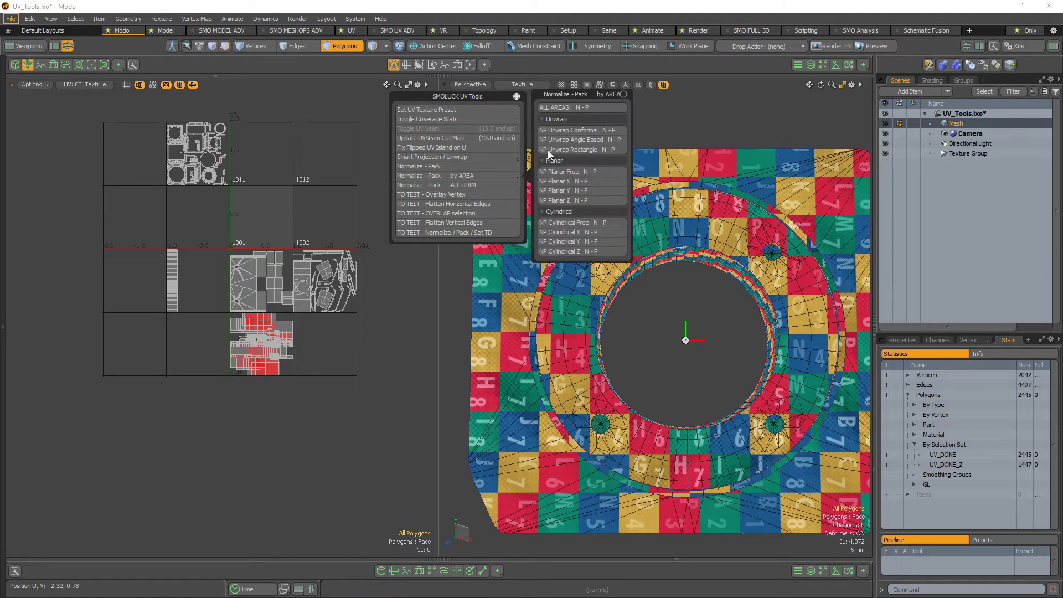
left_click_drag(588, 107, 426, 268)
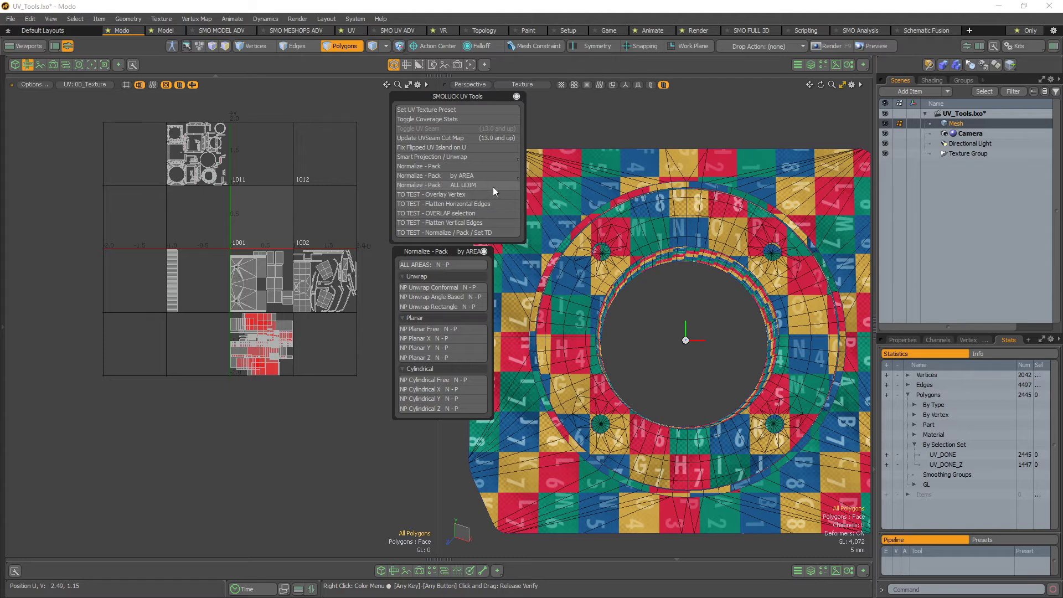
Examine the Fix Flipped and Orient variants of ALL UDIM and ALL AREAS, widening the by AREA palette to read them
key("ctrl")
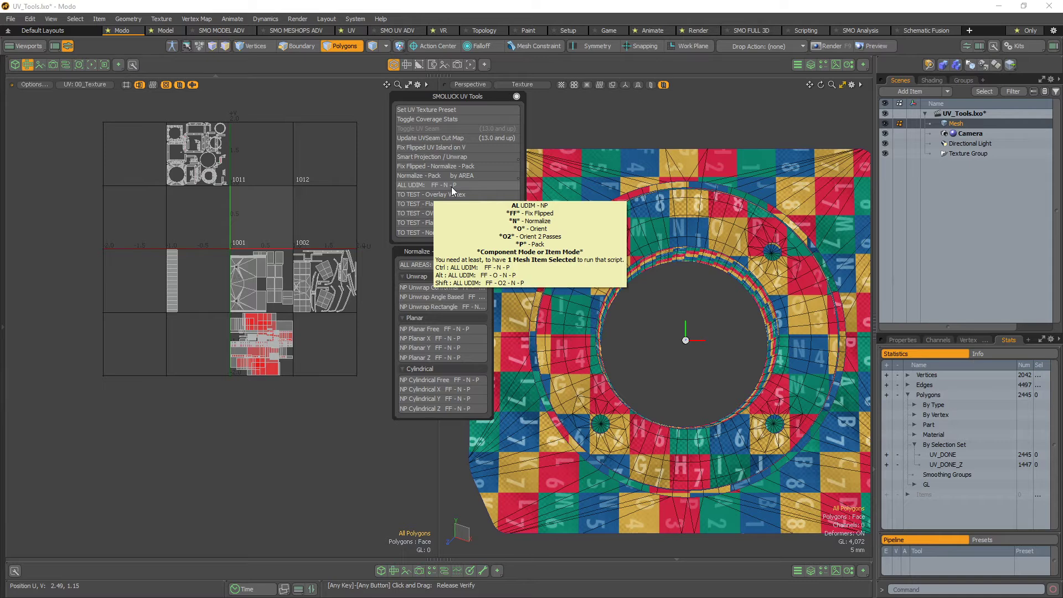
key("alt")
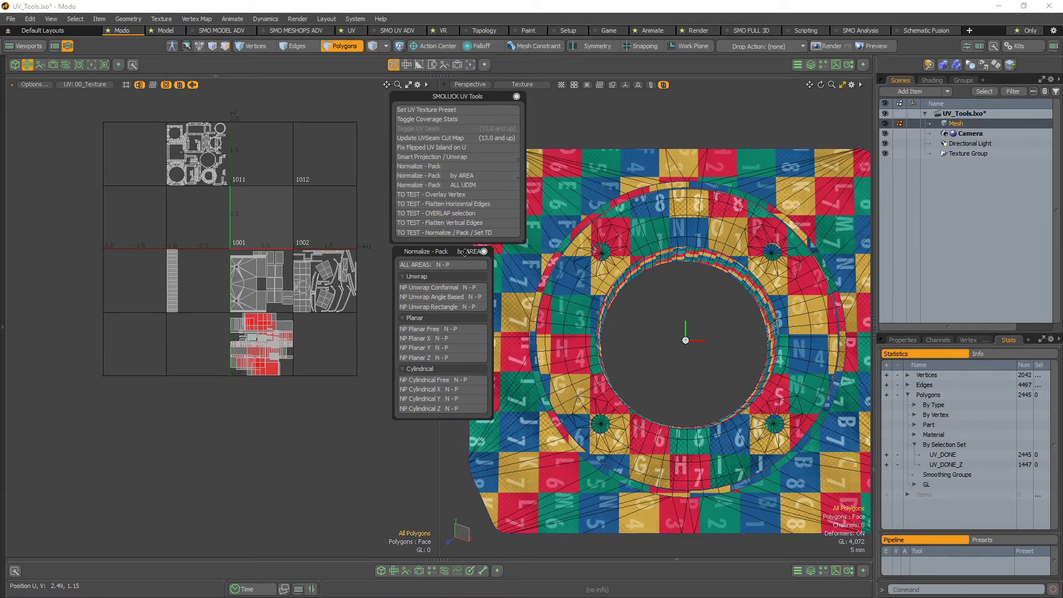
key("ctrl")
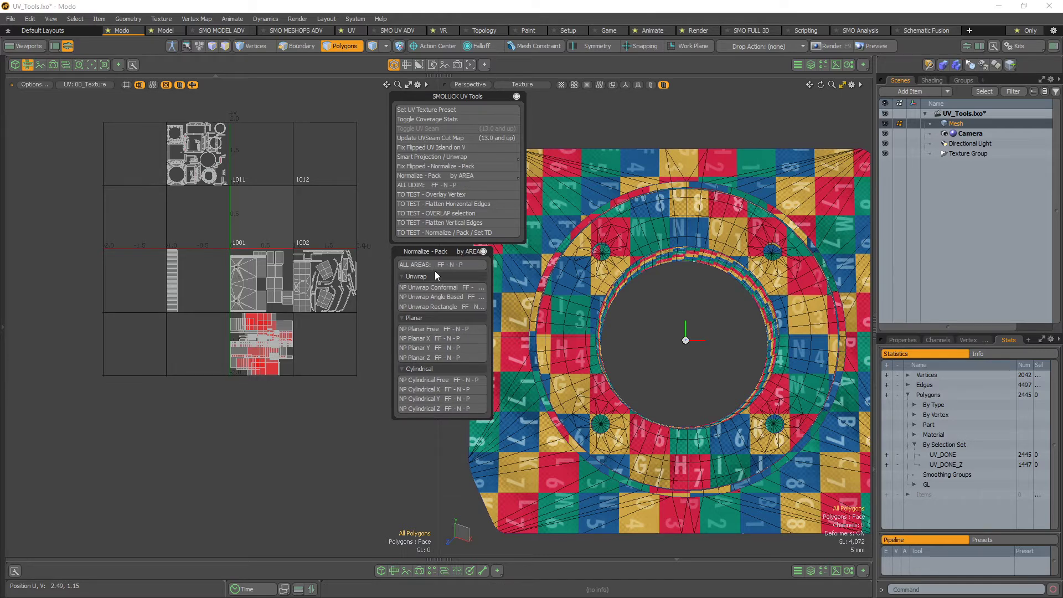
key("alt")
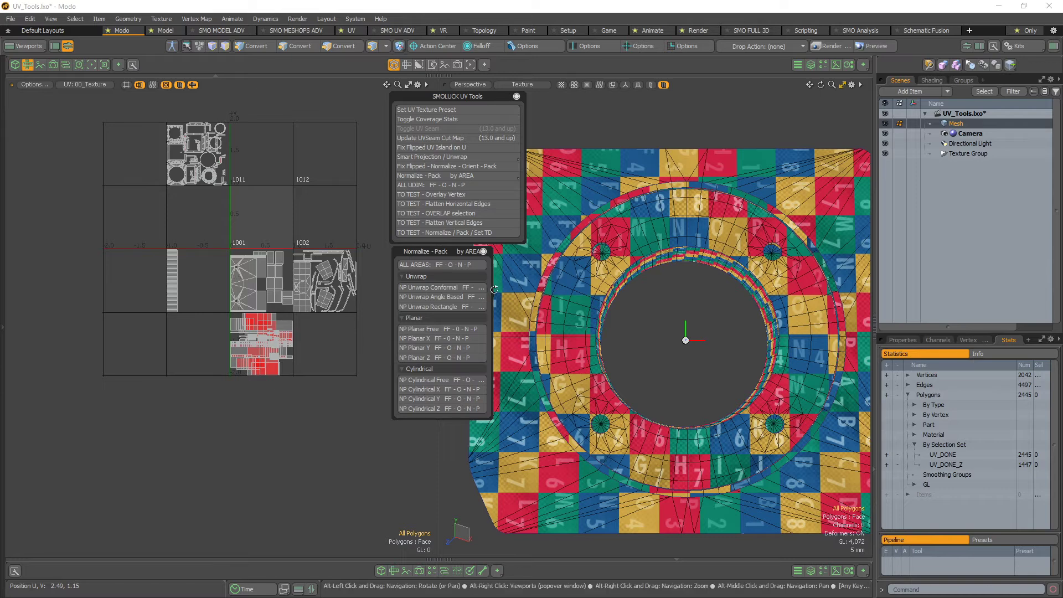
left_click_drag(487, 313, 509, 312)
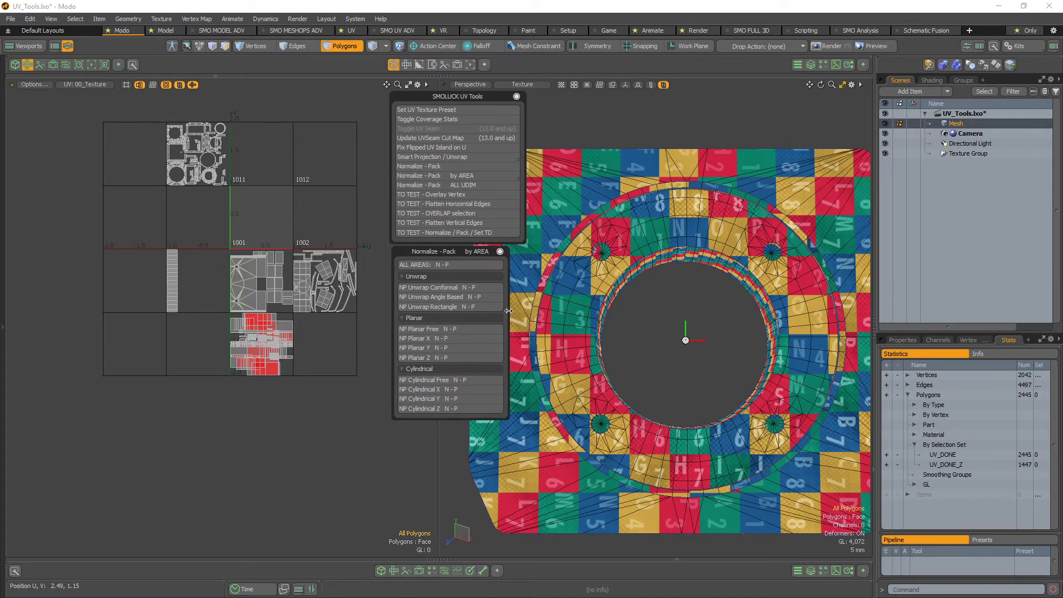
key("alt")
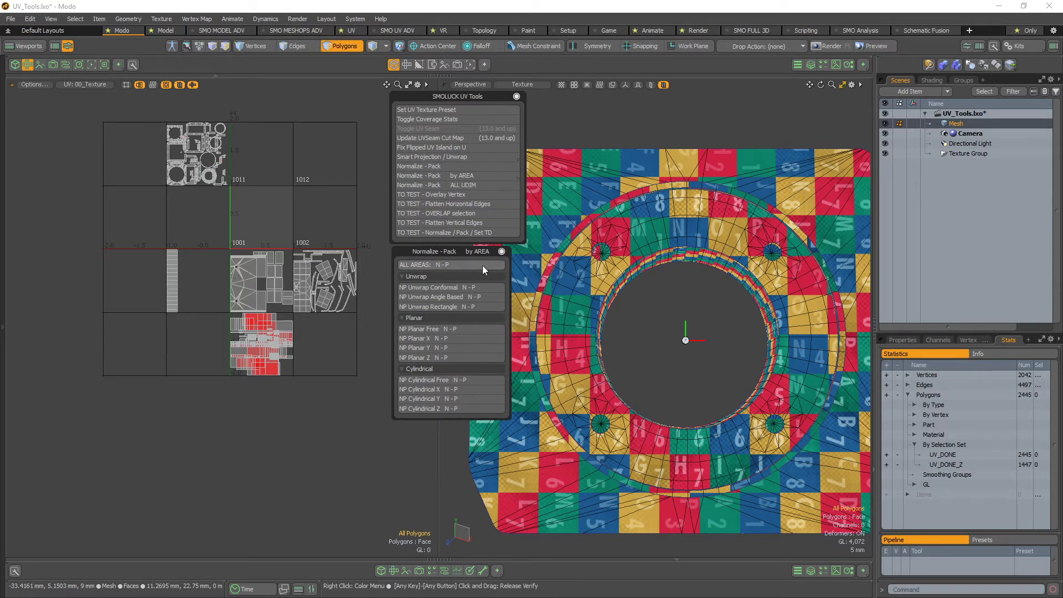
Flip the large notched UV island below tile 1001 vertically by scaling it to -97.5 % in V, and deselect it
scroll(265, 249, "up", 4)
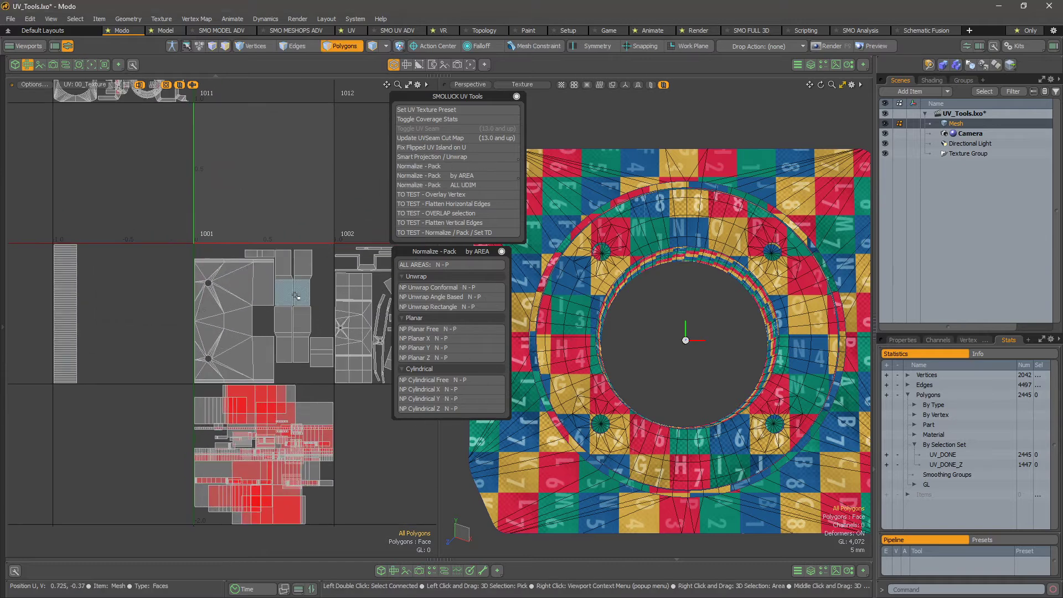
double_click(257, 382)
left_click_drag(257, 381, 246, 326, "alt")
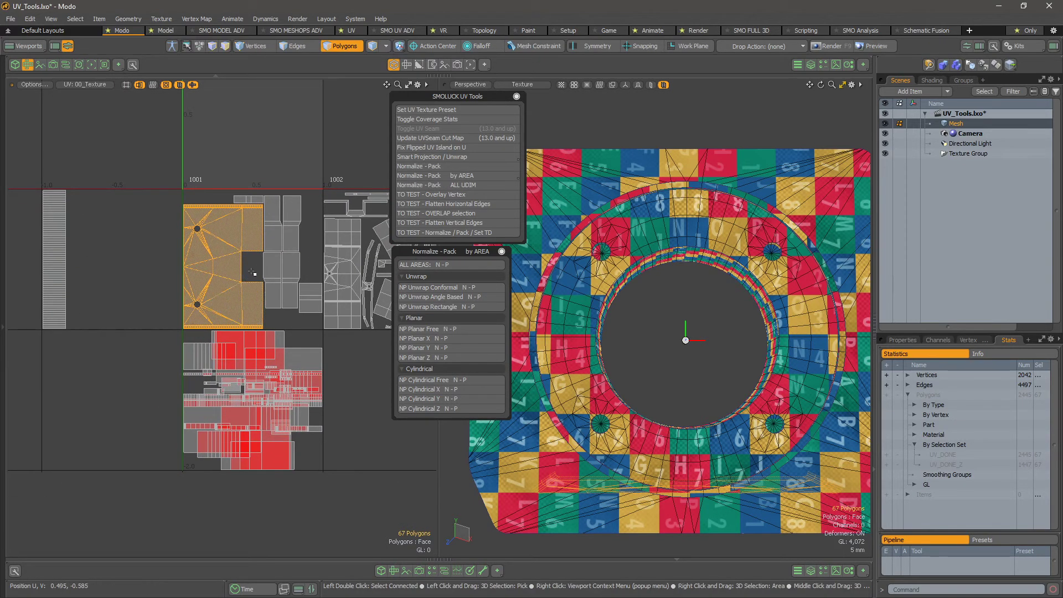
key("y")
left_click_drag(223, 204, 224, 333)
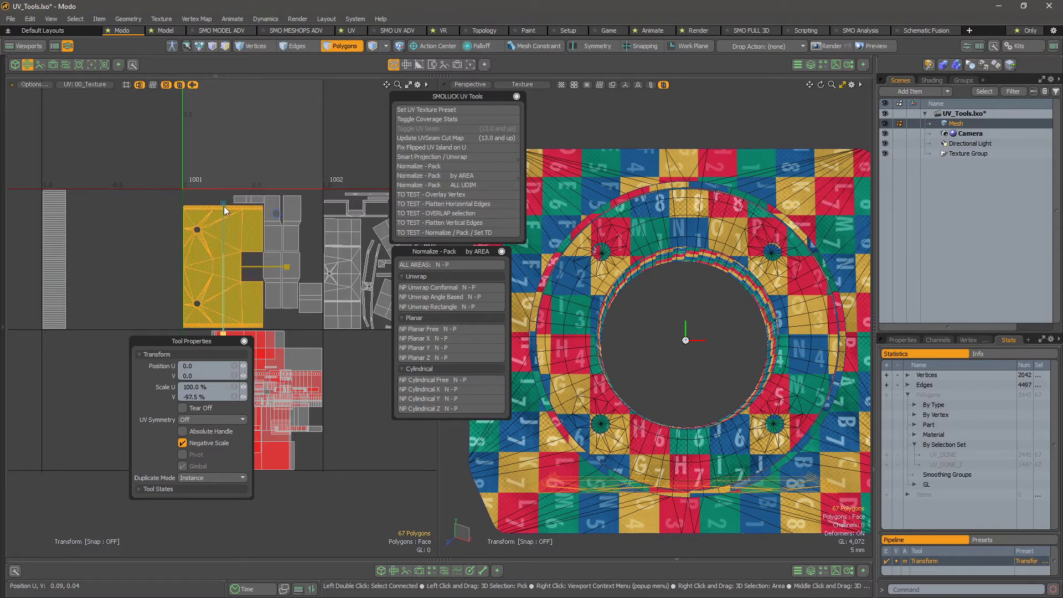
key("space")
left_click(265, 163)
left_click_drag(250, 137, 251, 274, "alt")
scroll(222, 178, "down", 3)
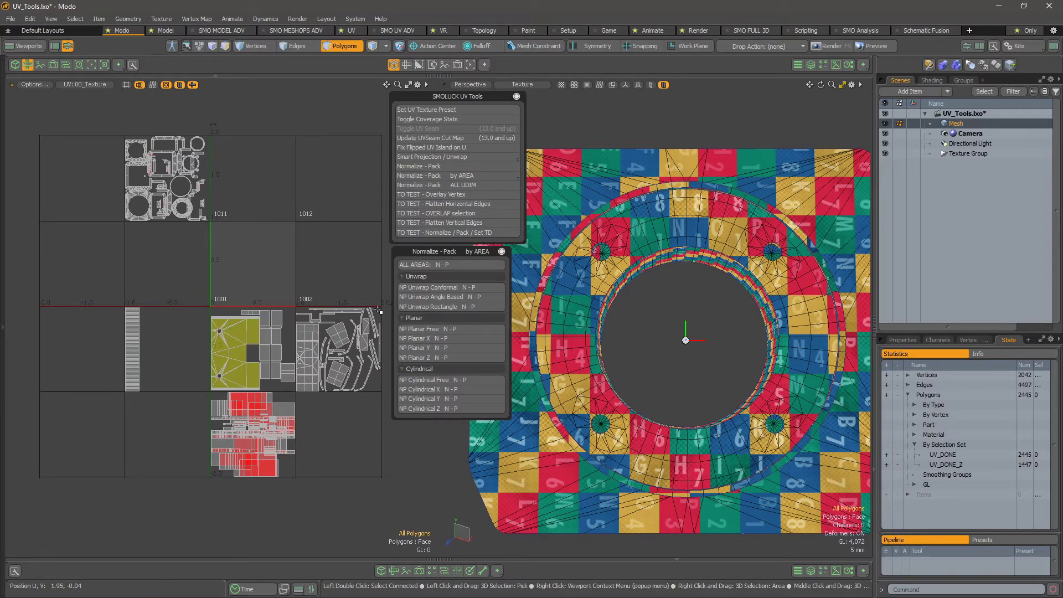
Compare the plain ALL AREAS normalize-and-pack command with its variant that also fixes flipped islands and orients them
key("ctrl")
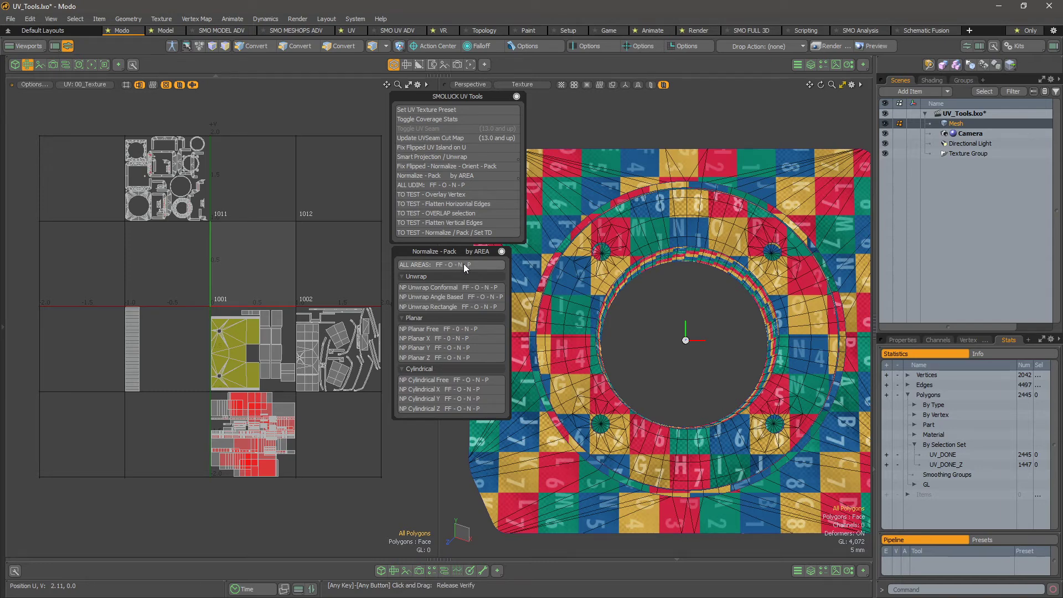
left_click(450, 265, "ctrl")
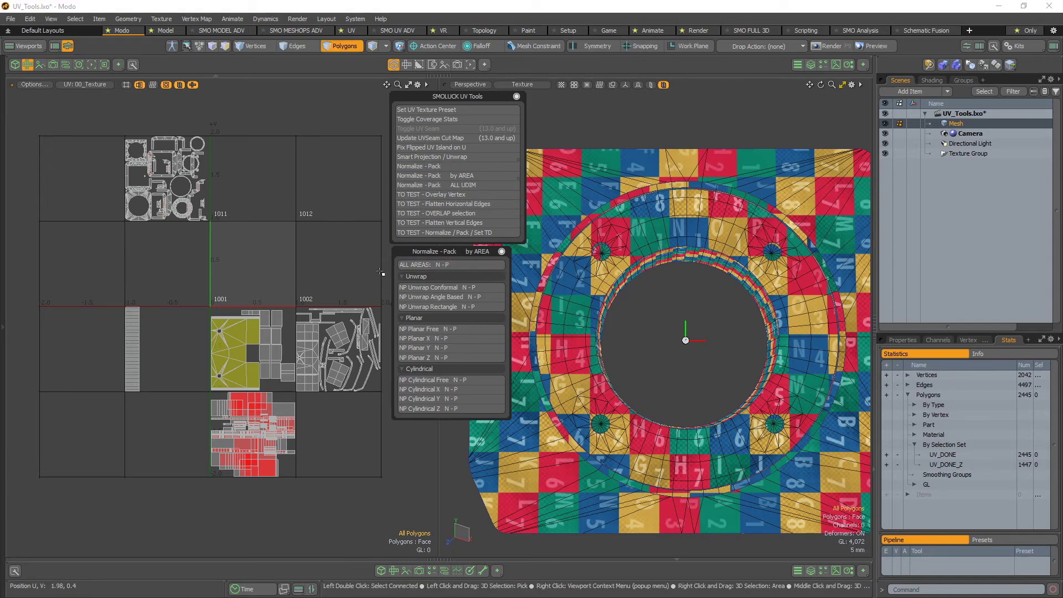
left_click(466, 265, "ctrl")
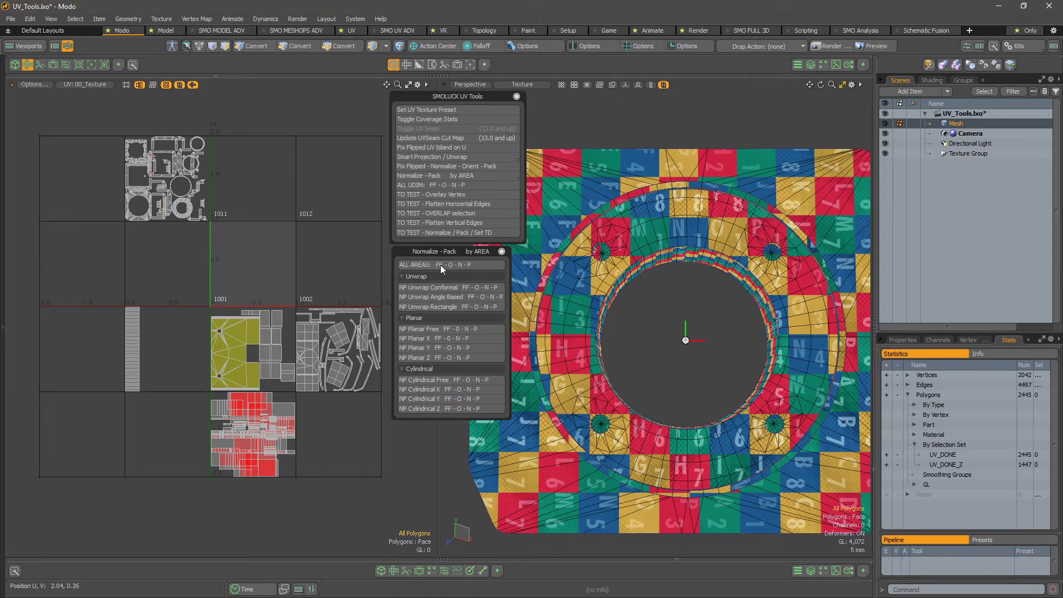
left_click(448, 265, "ctrl")
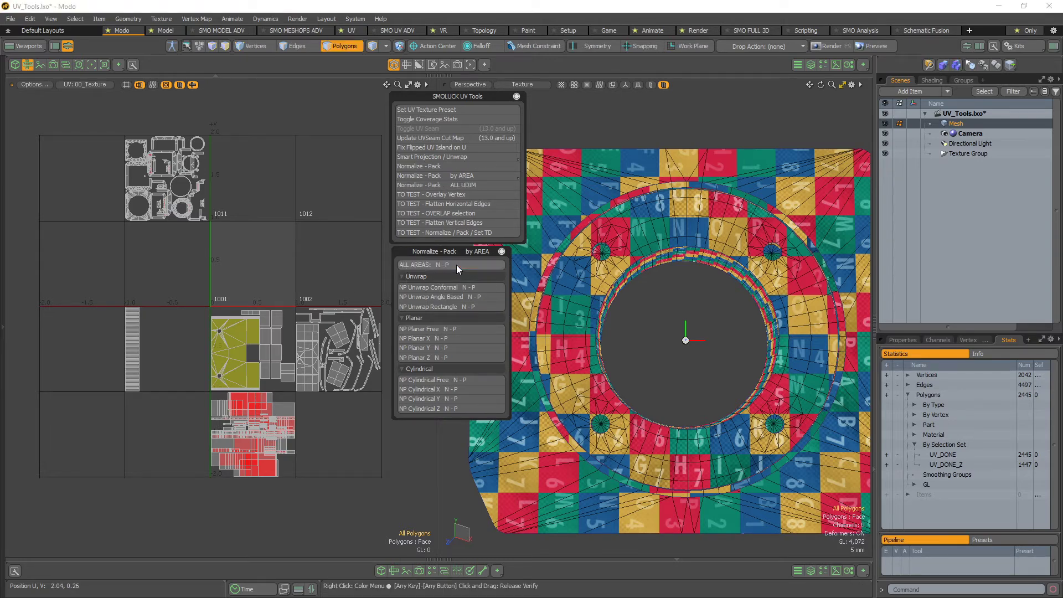
left_click(456, 264)
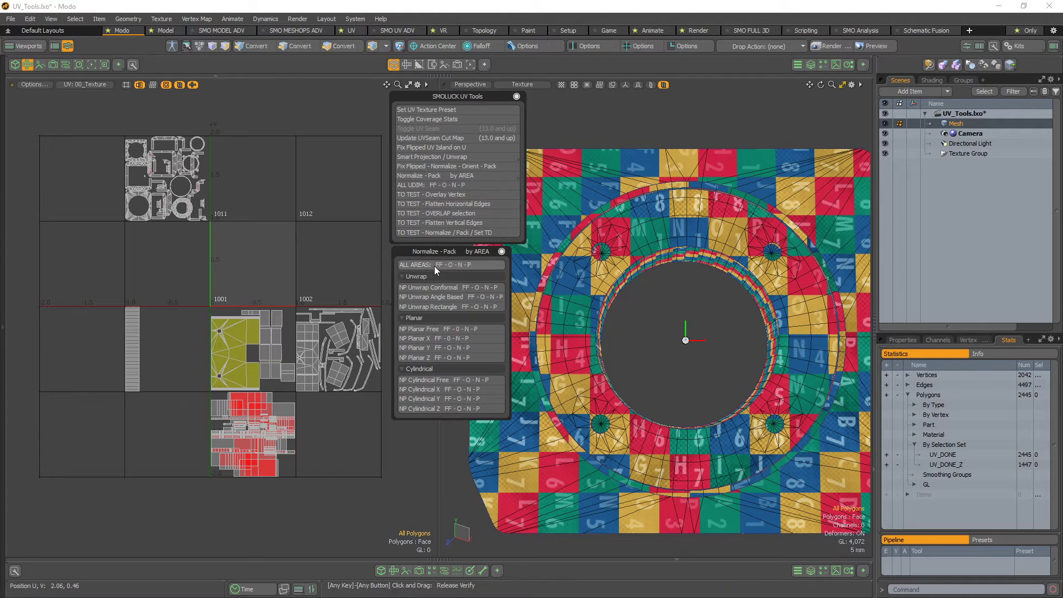
left_click(437, 265, "ctrl")
Try the Fix Flipped and Orient variant of NP Planar Z on the islands in the tile labelled 1011's neighbour across the green axis
key("alt")
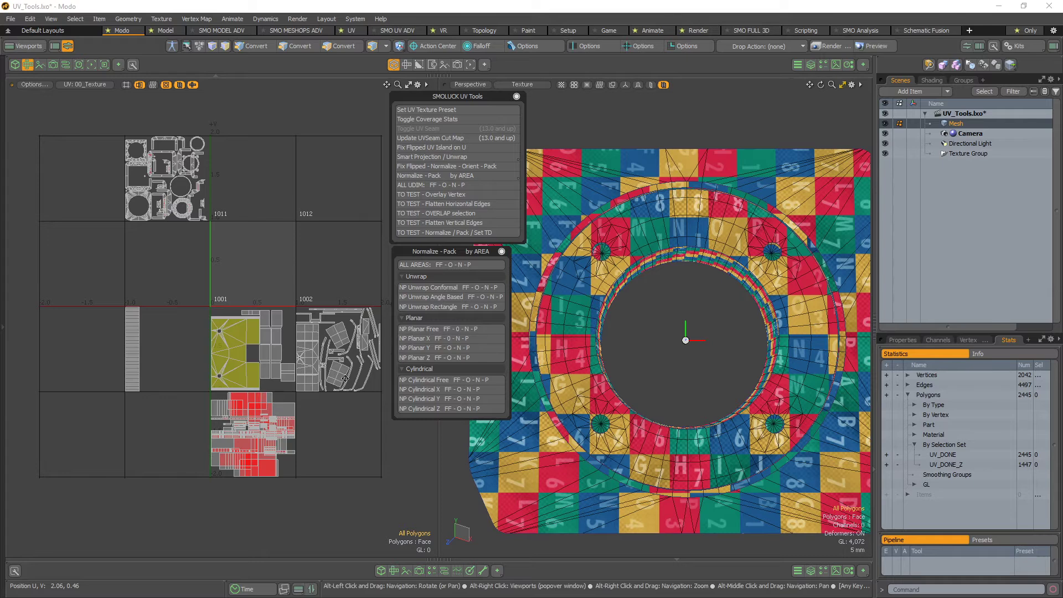
left_click_drag(293, 263, 342, 376, "alt")
right_click_drag(342, 376, 341, 231, "alt")
left_click_drag(341, 231, 336, 316, "alt")
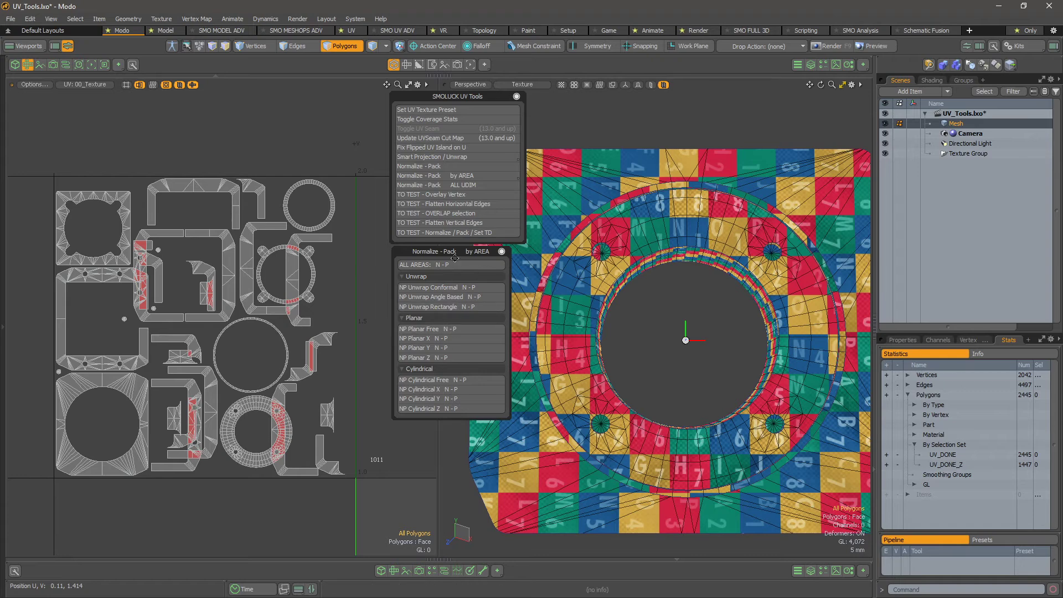
key("alt")
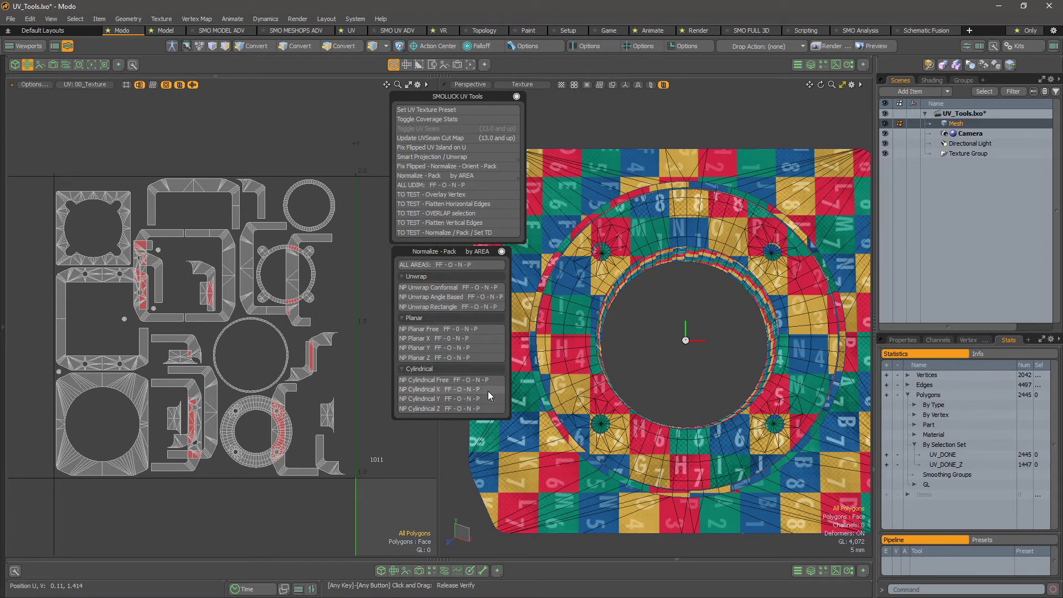
left_click(447, 357, "alt")
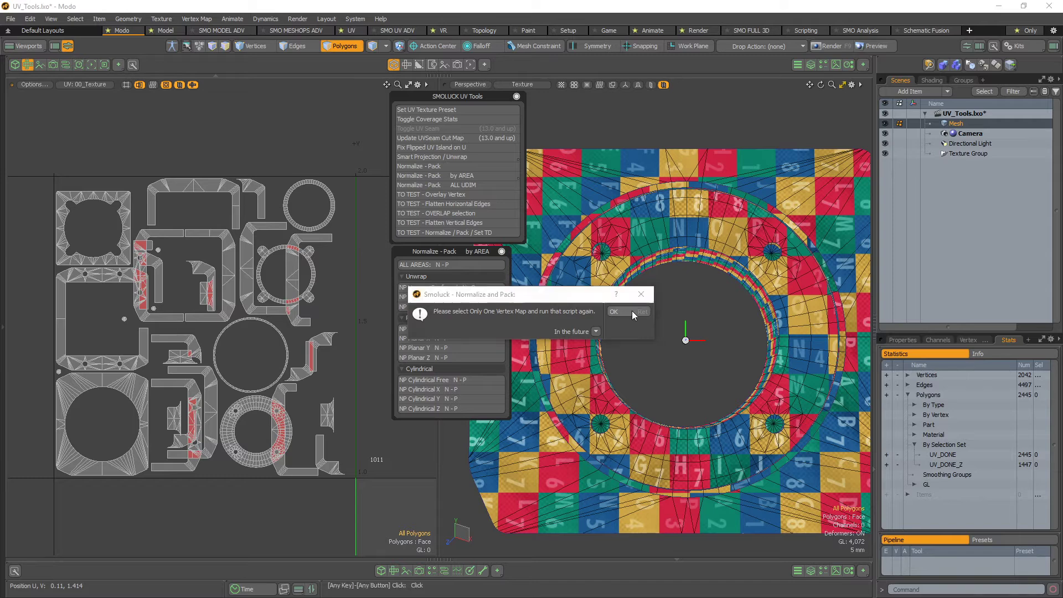
left_click(612, 312)
Reselect the 00_Texture UV map in the list of vertex maps and return to the mesh statistics
left_click(976, 340)
left_click(945, 382)
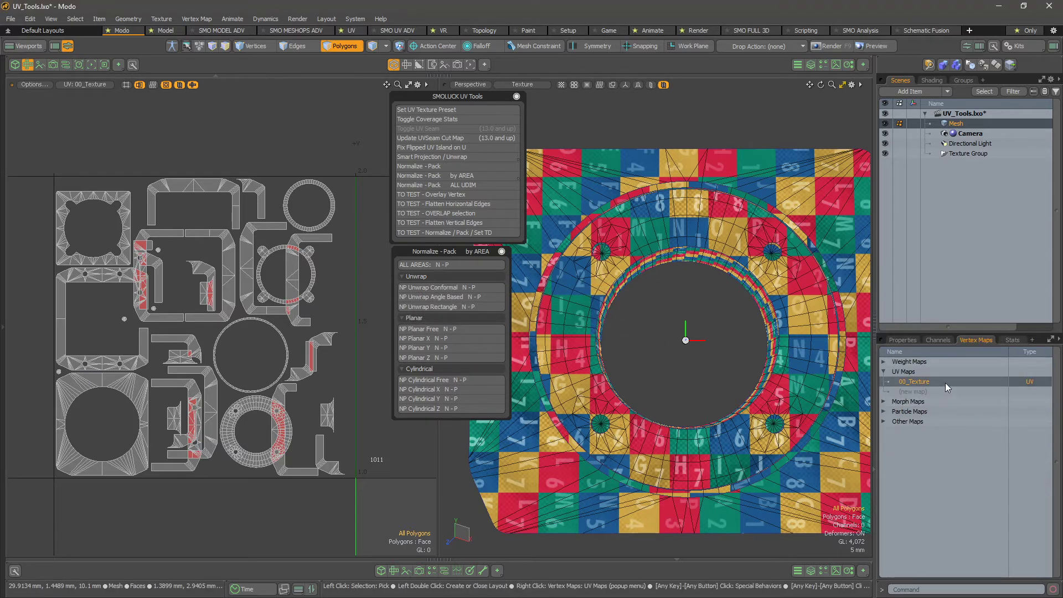
left_click(945, 383)
left_click(951, 384)
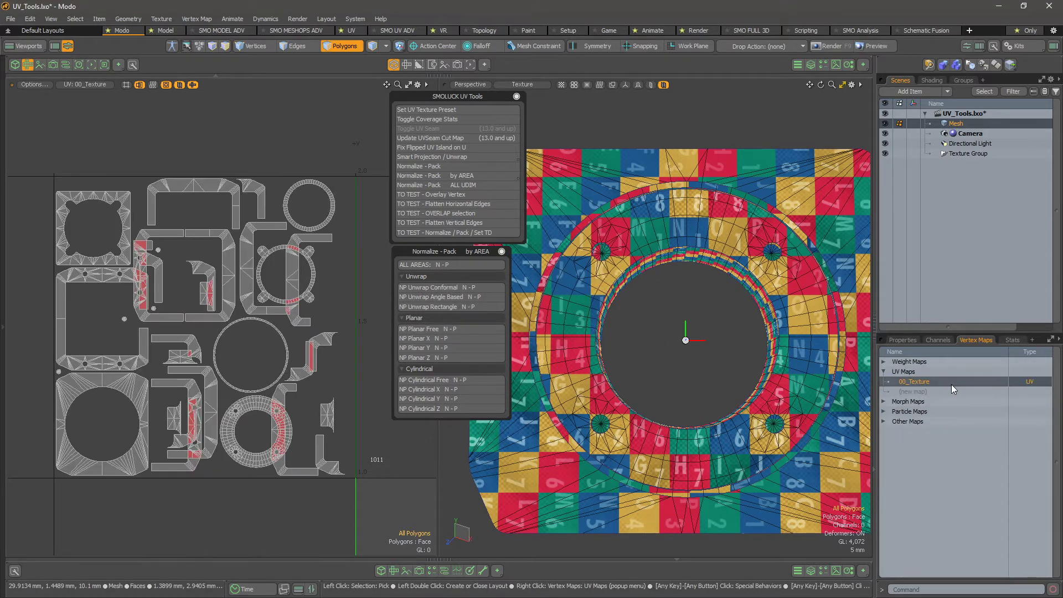
left_click(1011, 340)
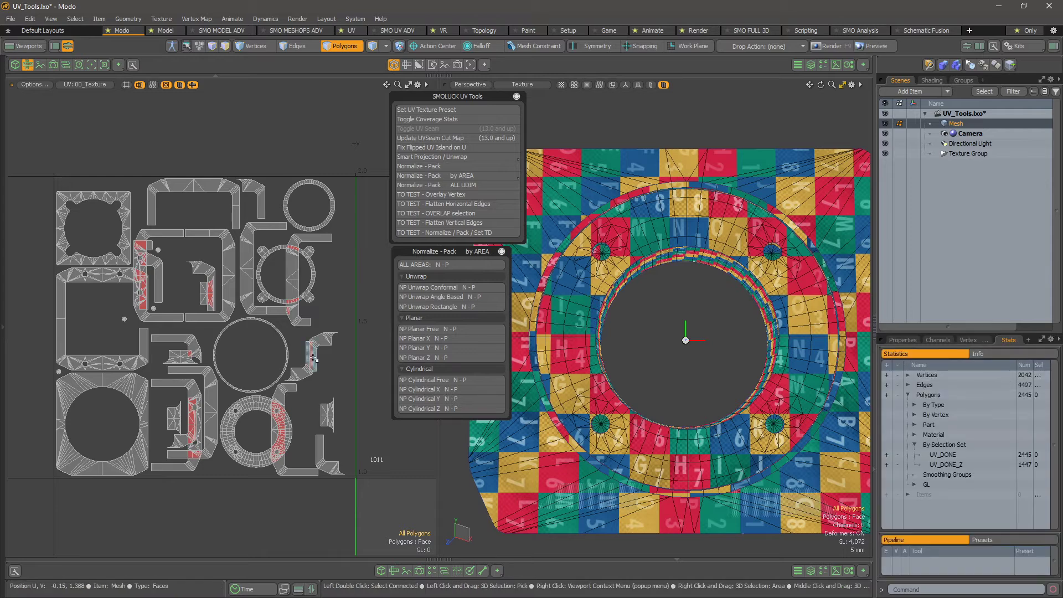
Try the plain NP Planar Z normalize-and-pack command repeatedly, dismissing each warning
scroll(314, 360, "down", 3)
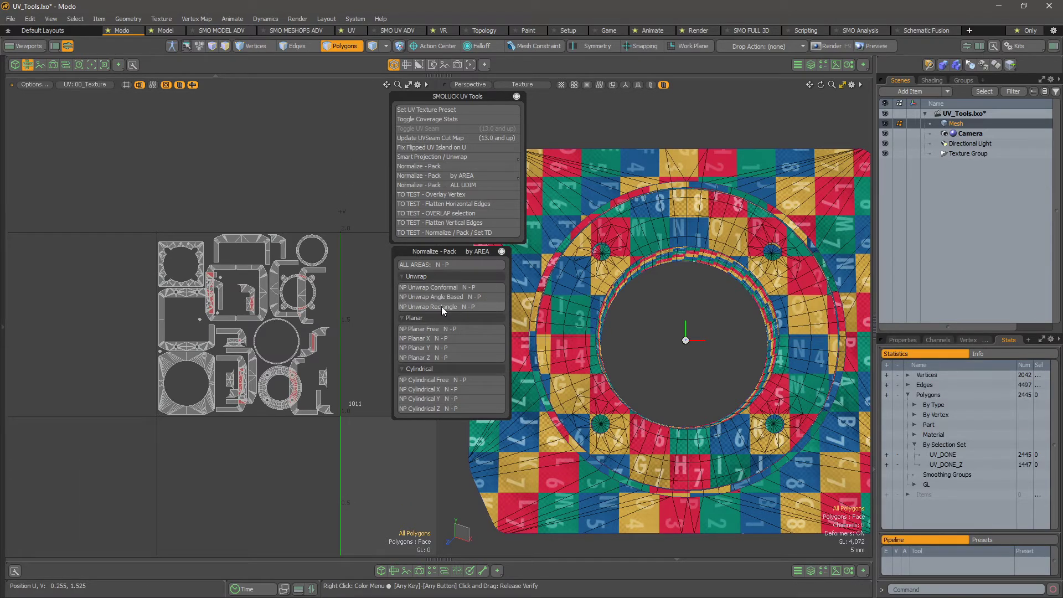
key("ctrl")
left_click(430, 358)
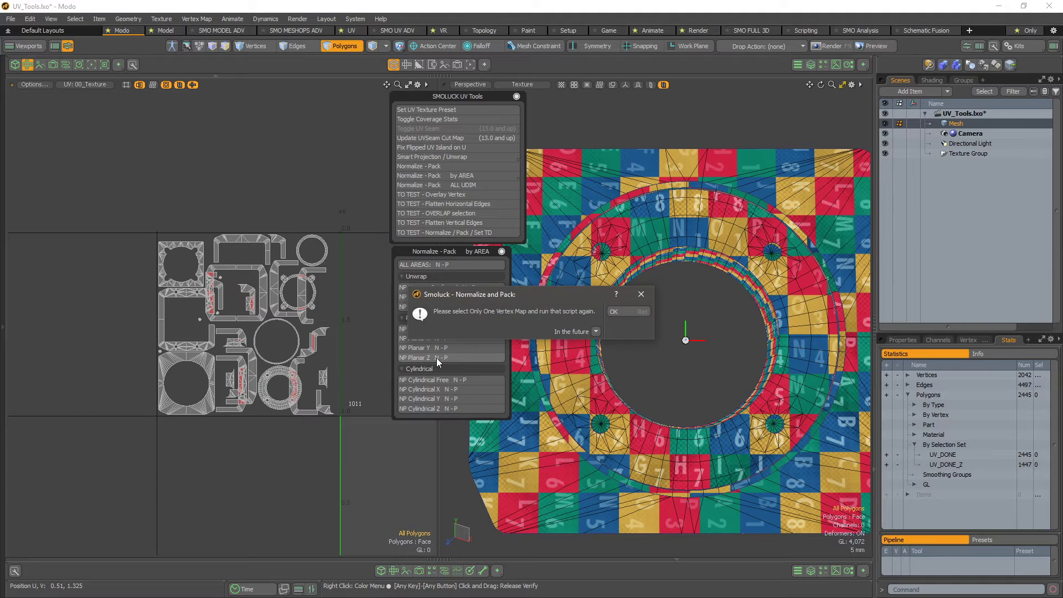
left_click(614, 311)
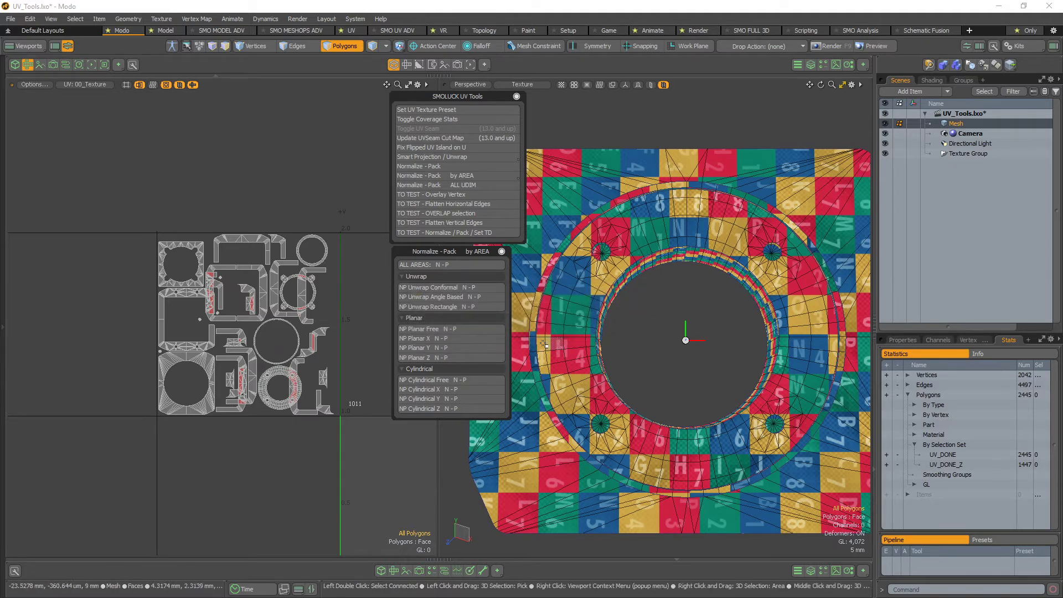
left_click(458, 357)
left_click(627, 313)
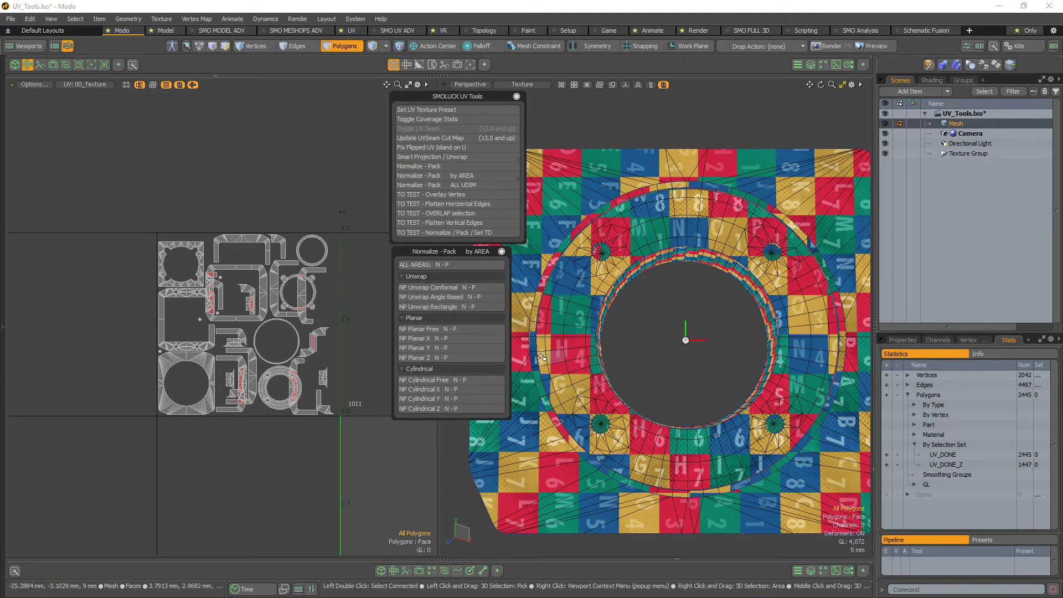
left_click(462, 358)
left_click(629, 312)
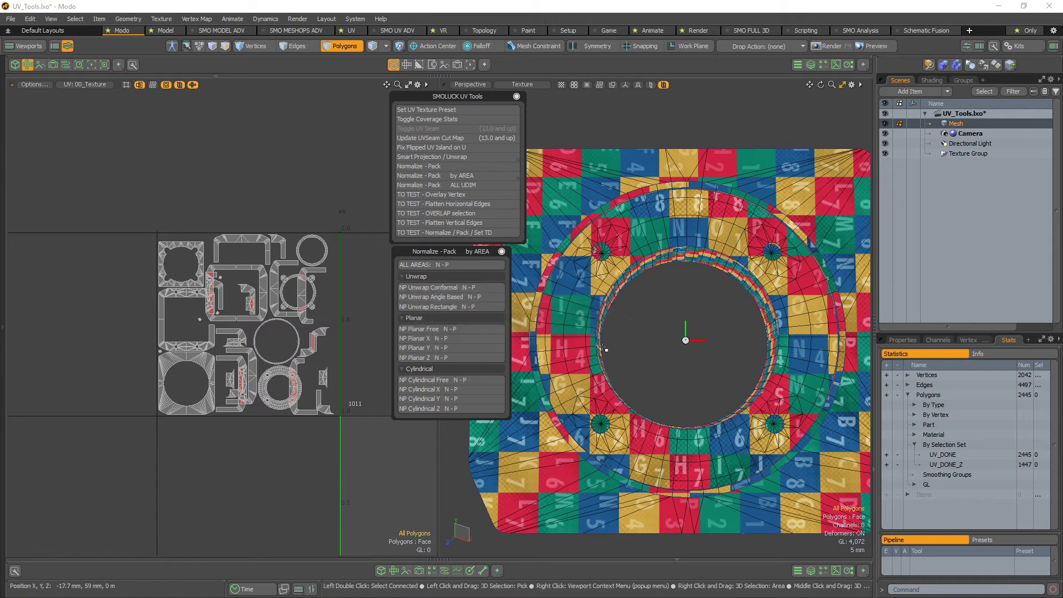
Try the general Normalize - Pack command on the whole mesh with all UV tiles in view
scroll(340, 304, "down", 2, "alt")
left_click_drag(342, 310, 261, 240, "alt")
scroll(270, 292, "down", 4, "alt")
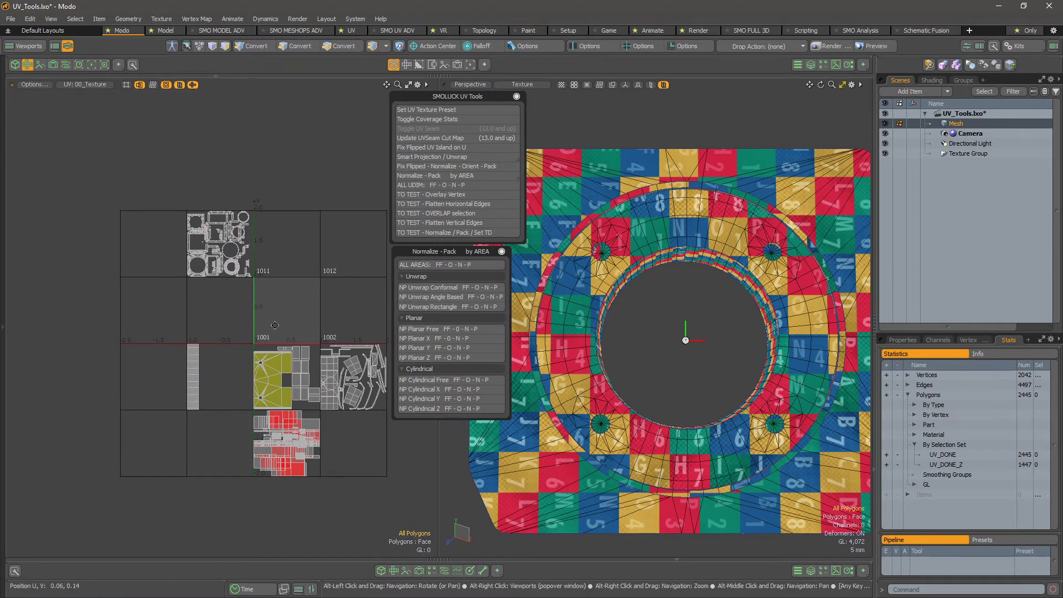
left_click_drag(317, 310, 272, 324, "alt")
left_click(457, 166)
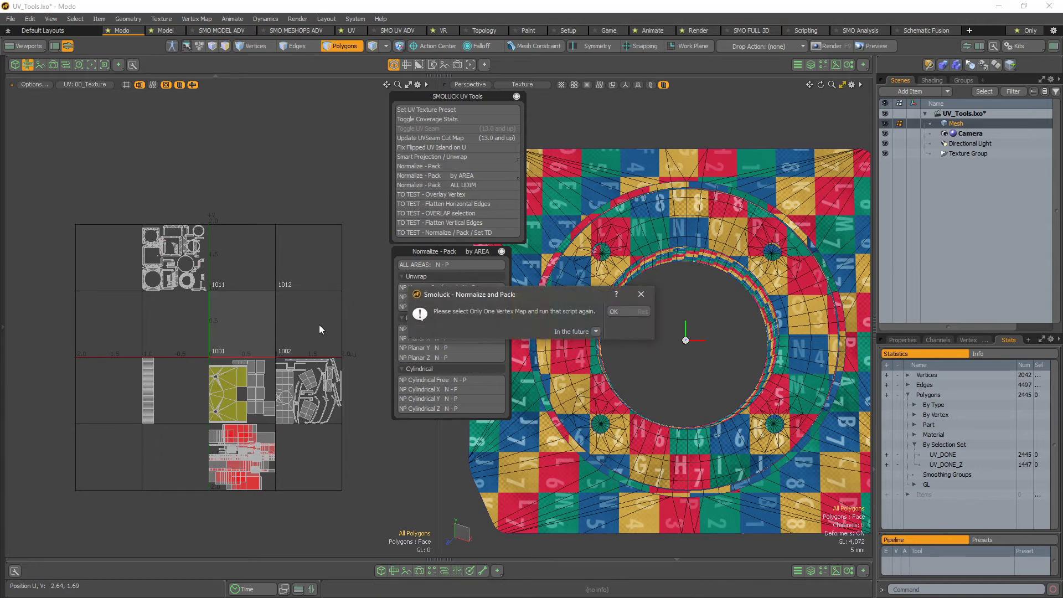
left_click(631, 308)
scroll(274, 283, "up", 1, "alt")
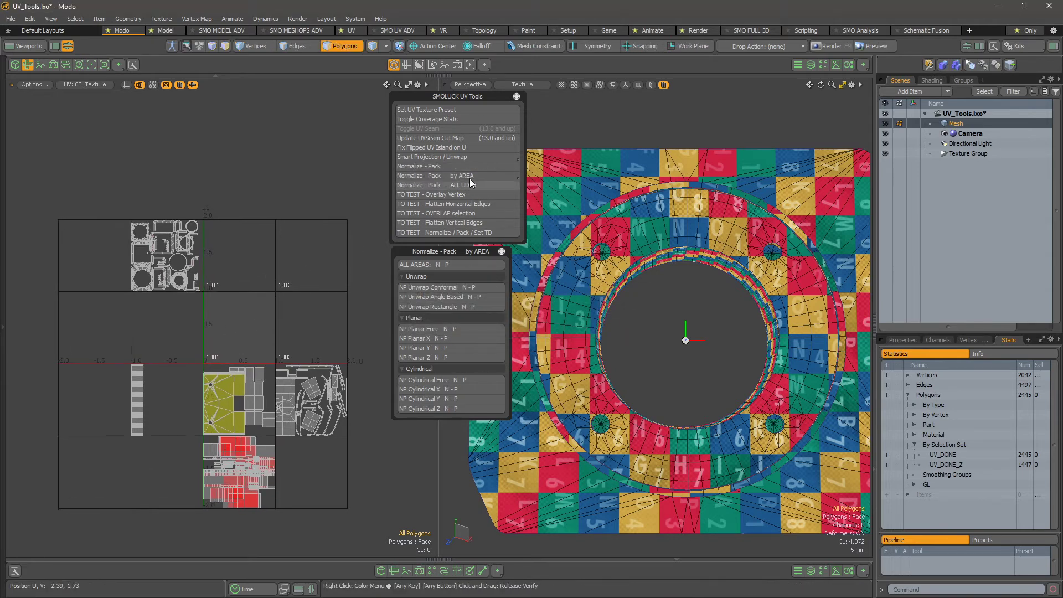
left_click(471, 166)
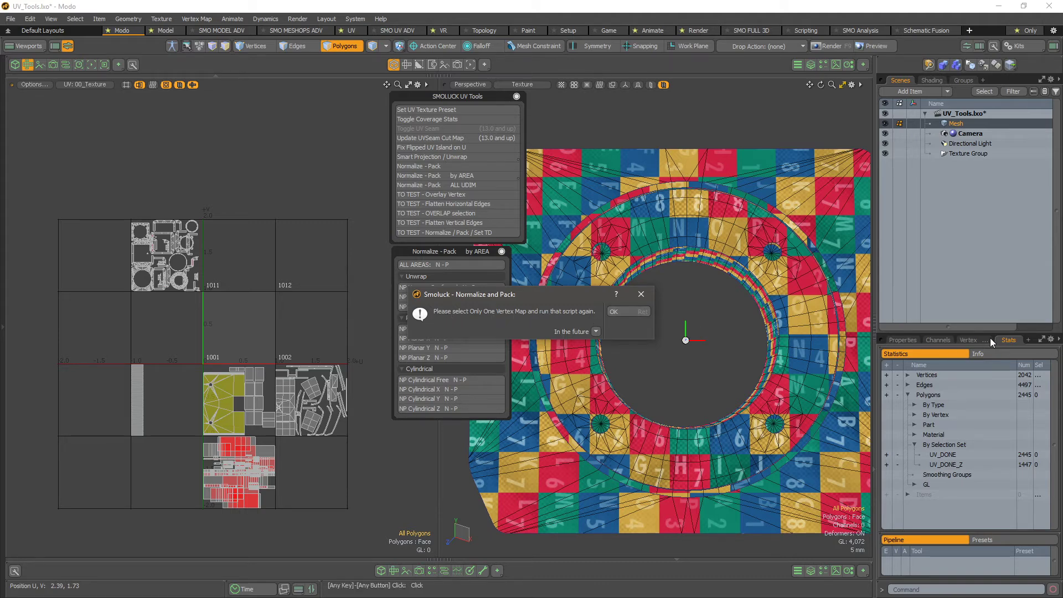
left_click(614, 311)
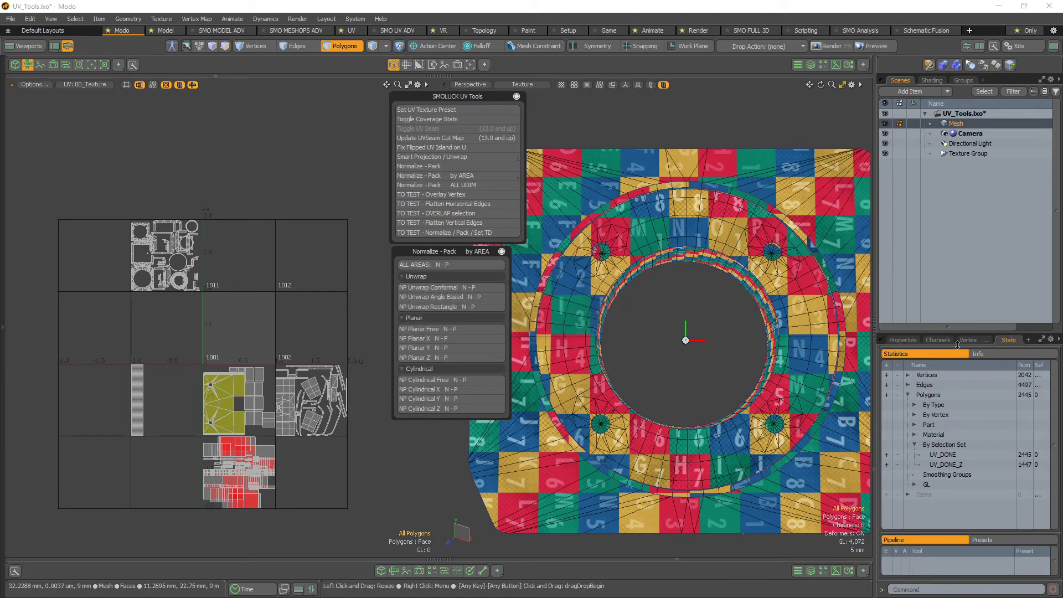
Deselect the UV Constraints_11 and UV Seam maps so that only the 00_Texture map remains selected
left_click(969, 340)
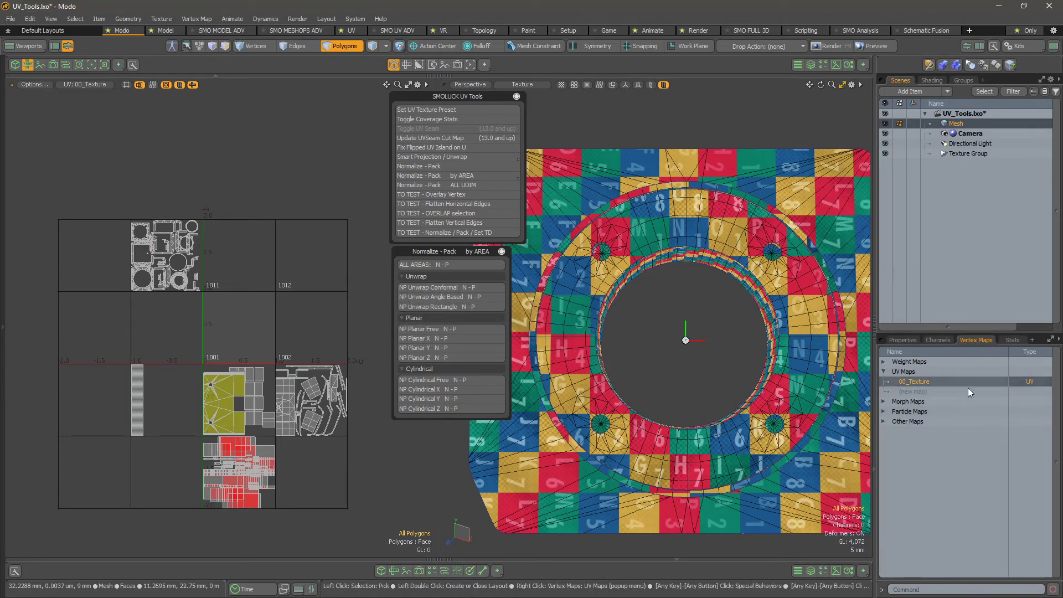
left_click(884, 422)
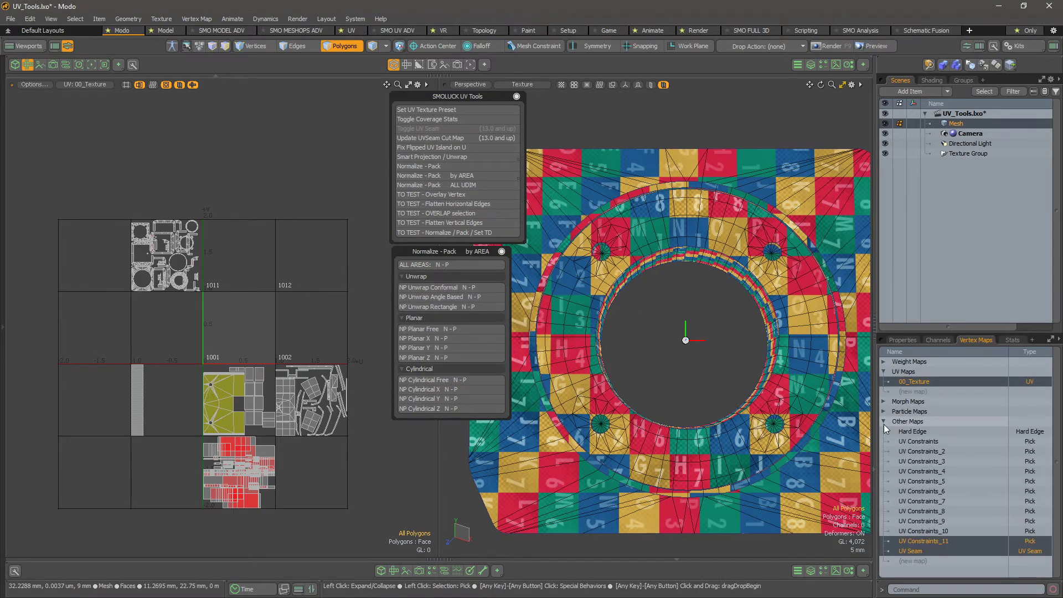
left_click(930, 541)
left_click(928, 550)
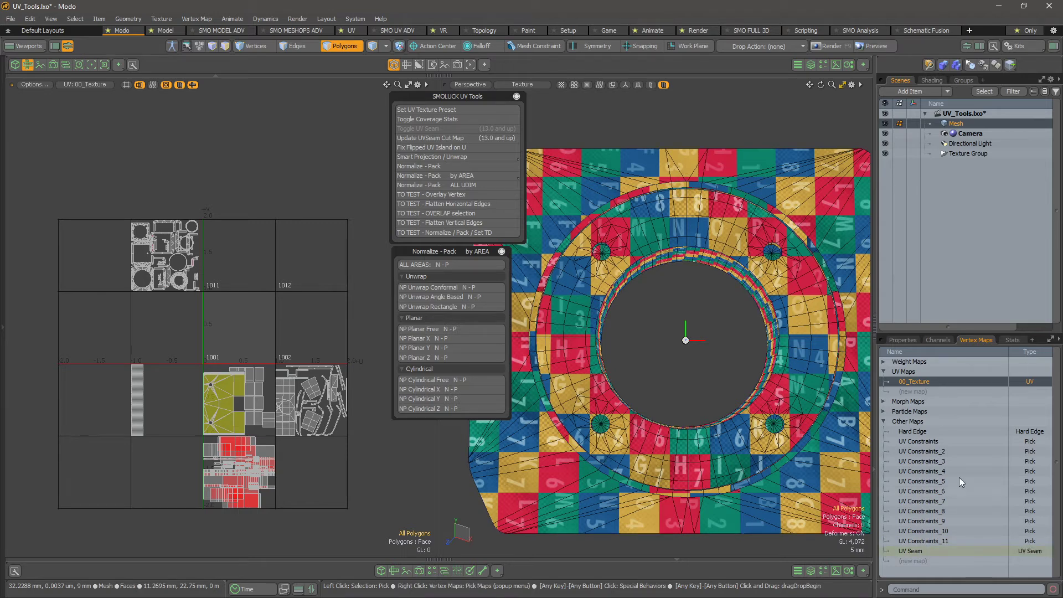
left_click(884, 422)
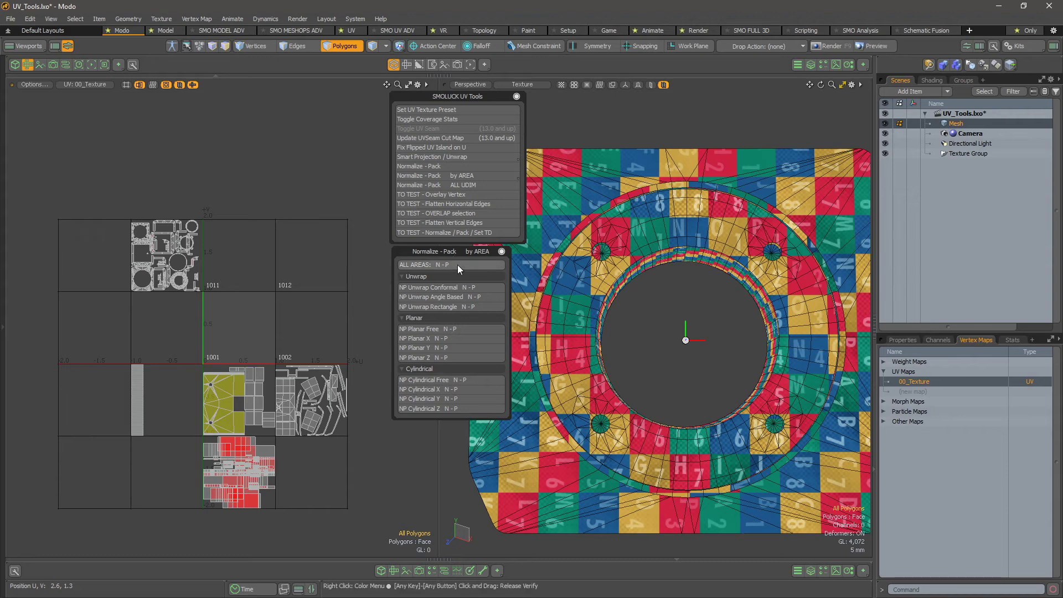
Run ALL AREAS with Fix Flipped, Orient, Normalize and Pack, and inspect the repacked islands and the vertex map list
key("alt")
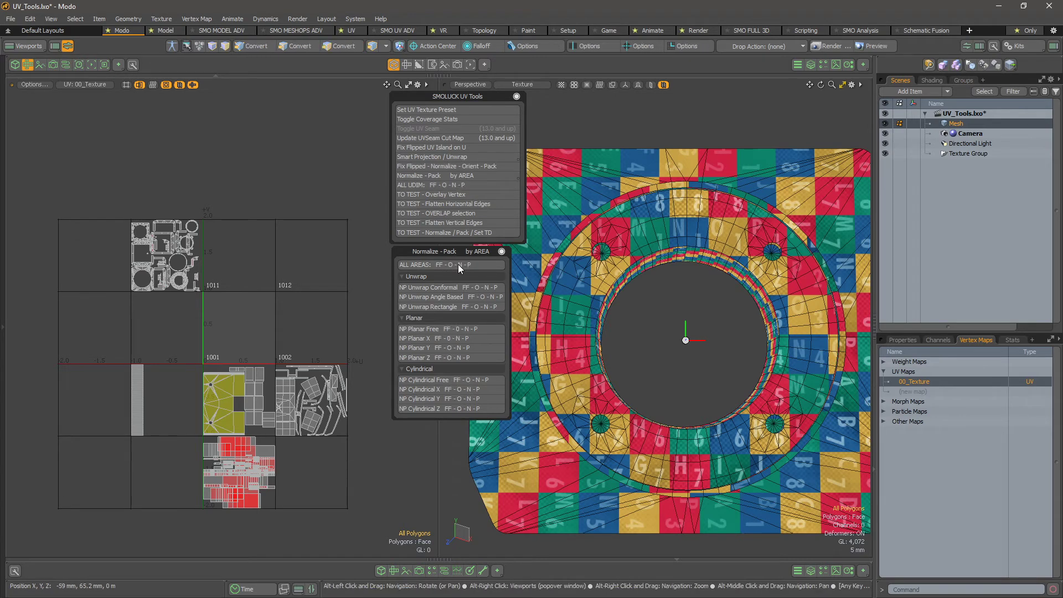
left_click(467, 264)
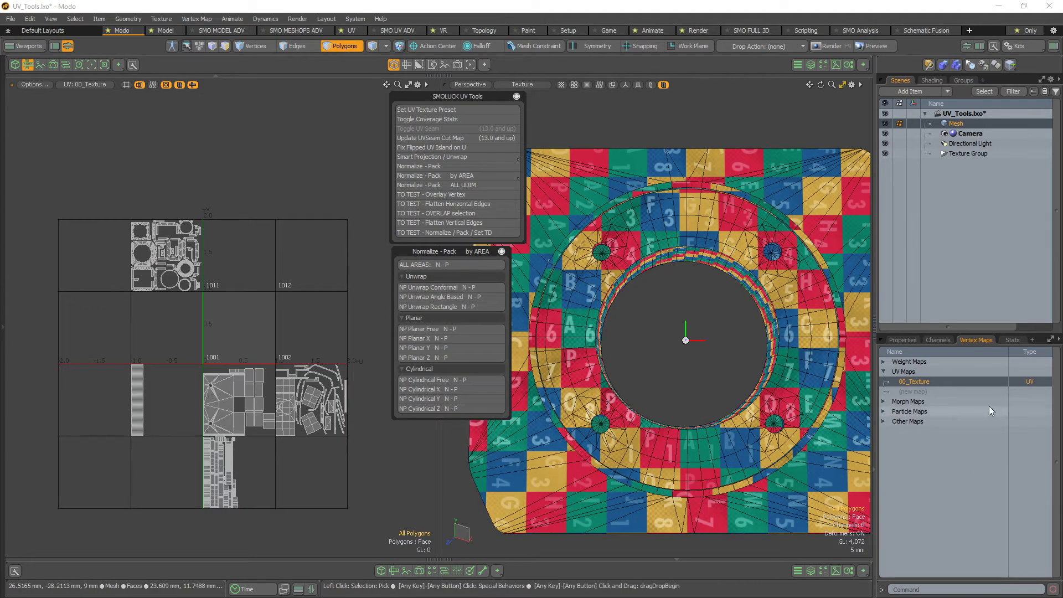
left_click(884, 421)
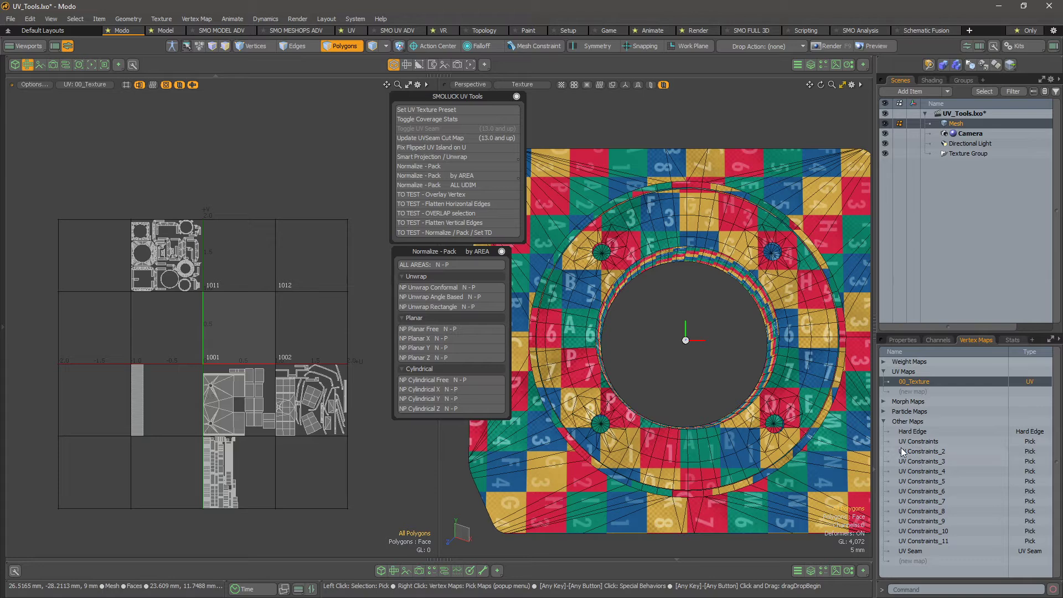
right_click_drag(277, 402, 298, 399, "alt")
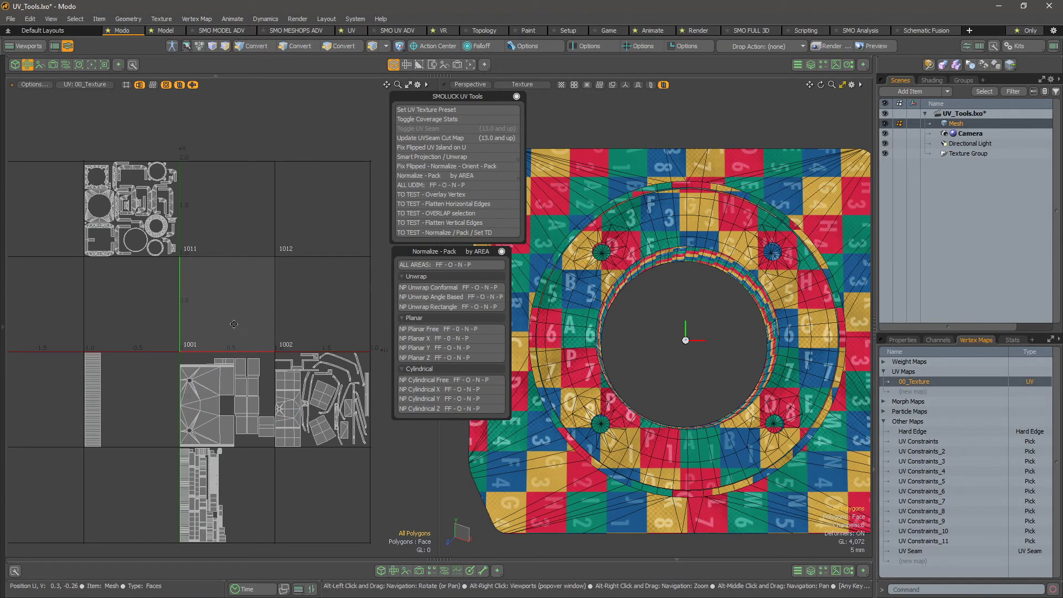
left_click_drag(233, 323, 216, 299, "alt")
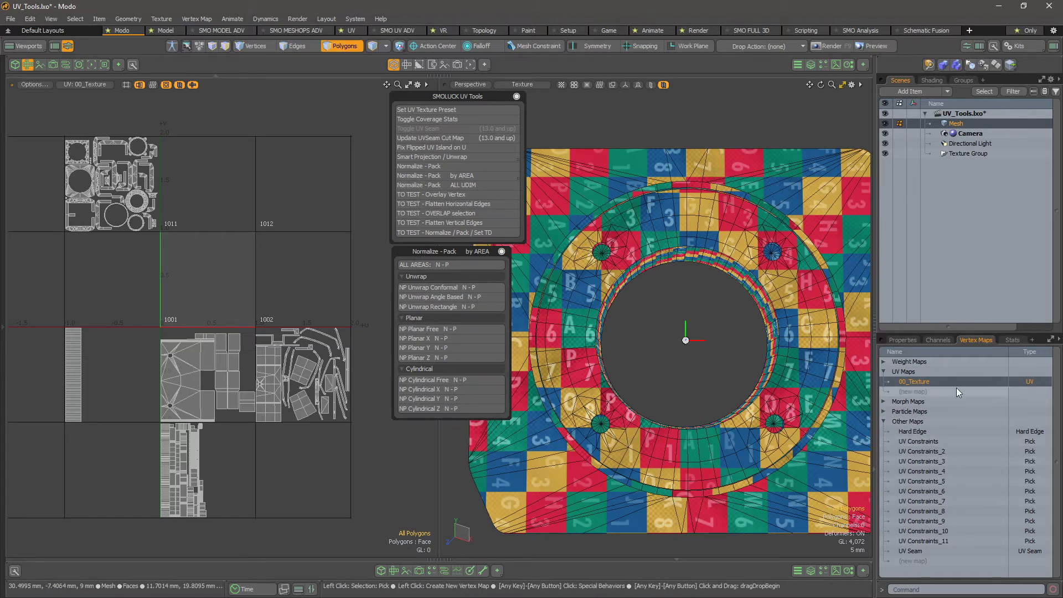
double_click(989, 382)
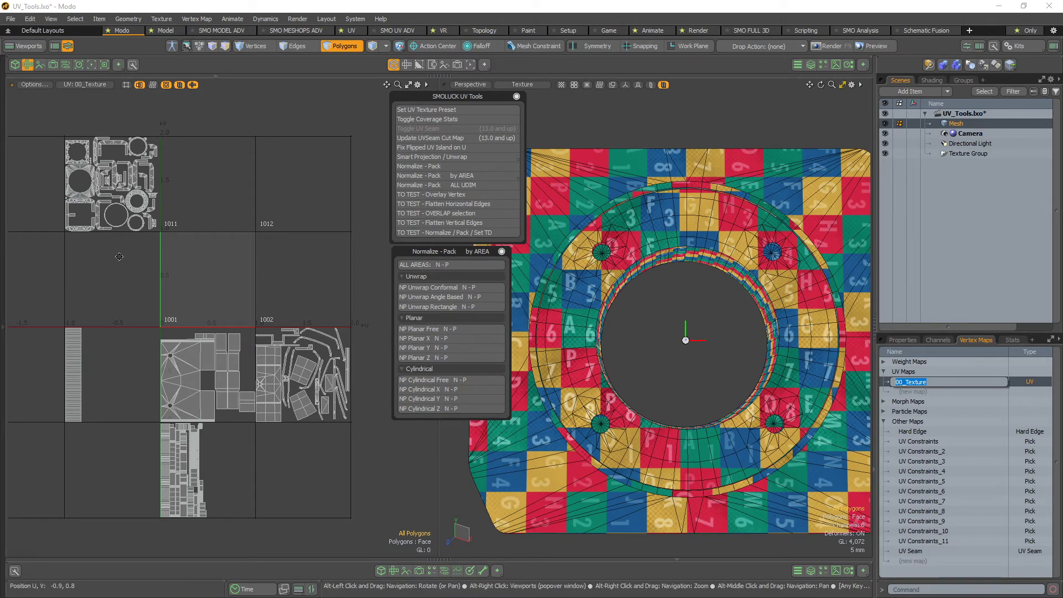
right_click_drag(165, 387, 308, 383, "alt")
scroll(55, 357, "up", 1)
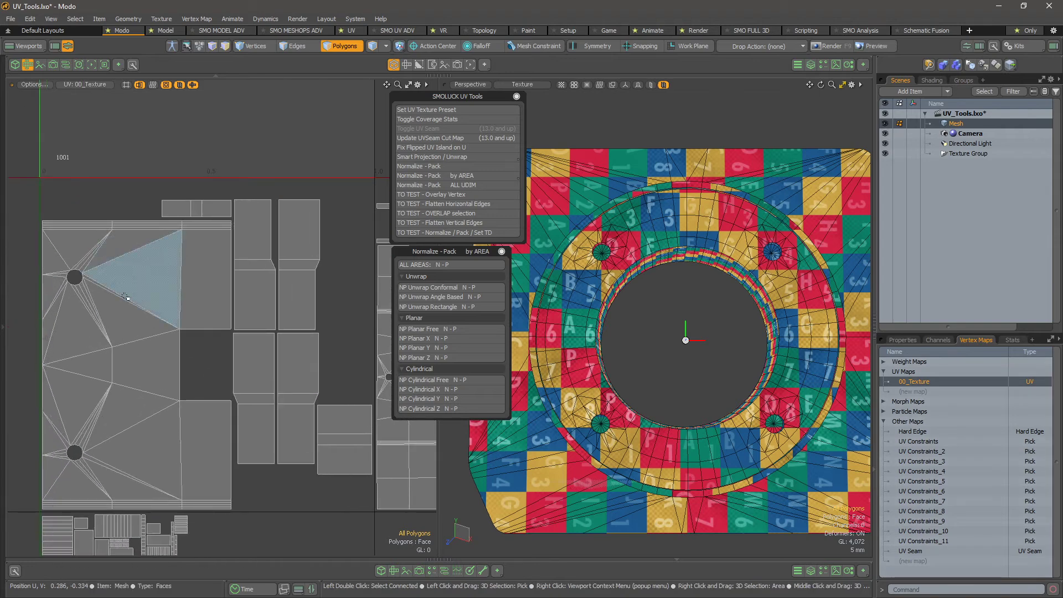
scroll(251, 349, "down", 5)
left_click_drag(269, 275, 238, 294, "alt")
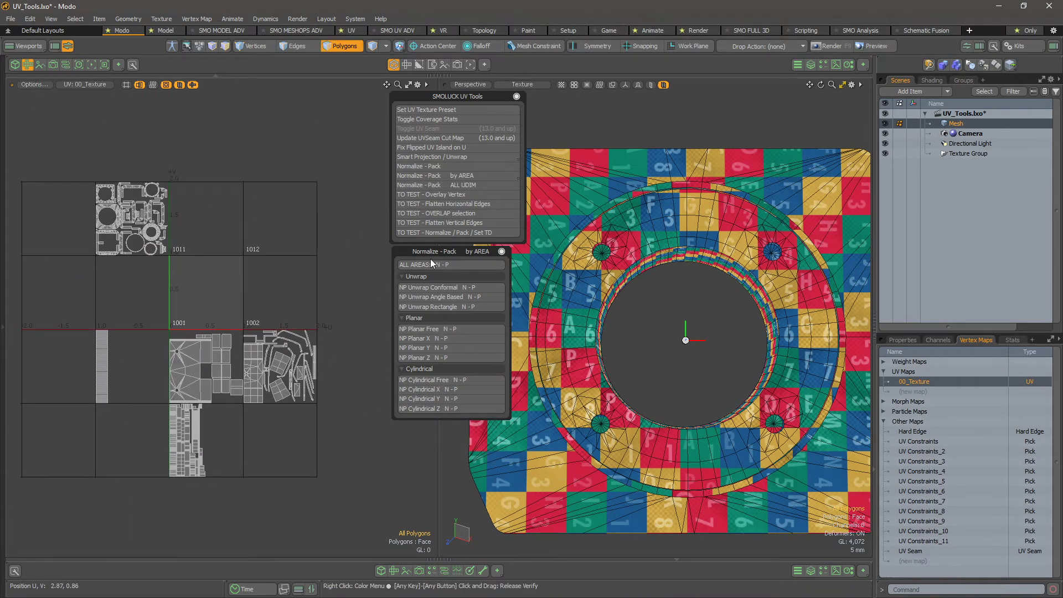
Run Fix Flipped - Normalize - Orient - Pack on the whole mesh, and inspect the packed tile 1001 and the checker-textured model
key("alt")
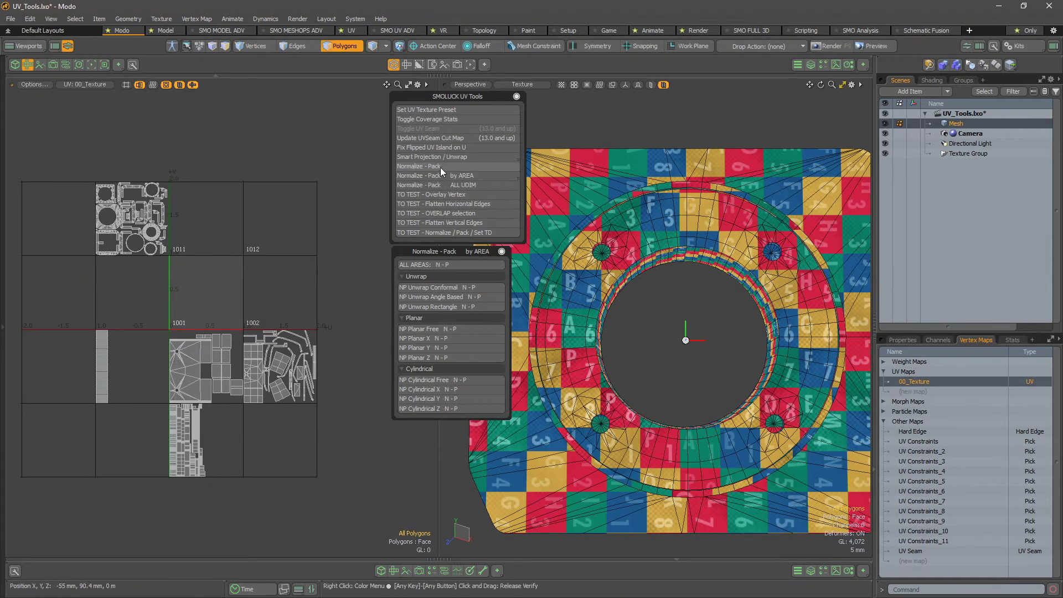
left_click(427, 167, "alt")
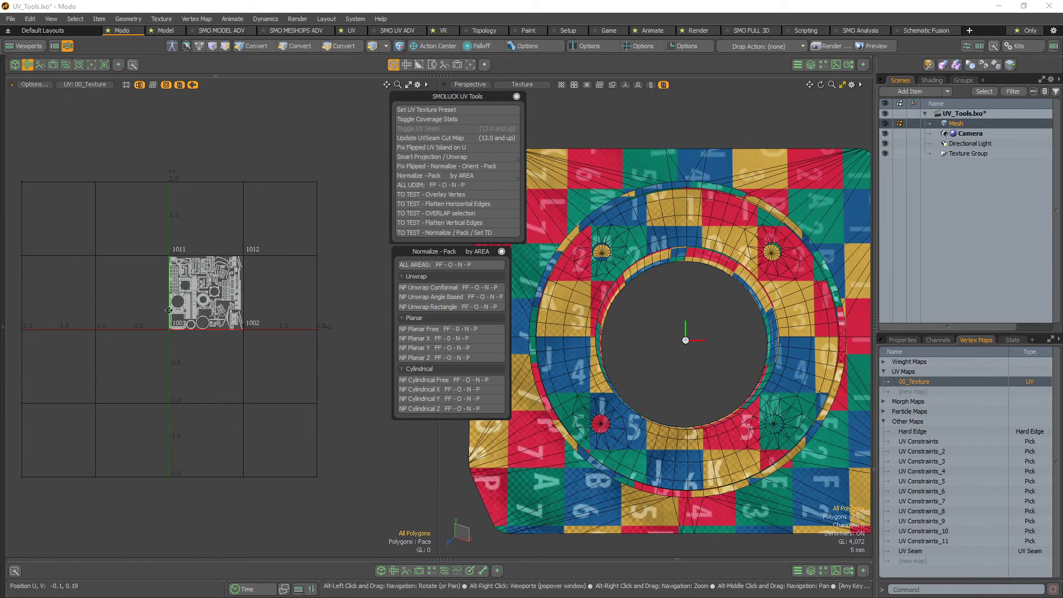
left_click_drag(564, 345, 618, 382, "alt")
scroll(199, 314, "up", 5)
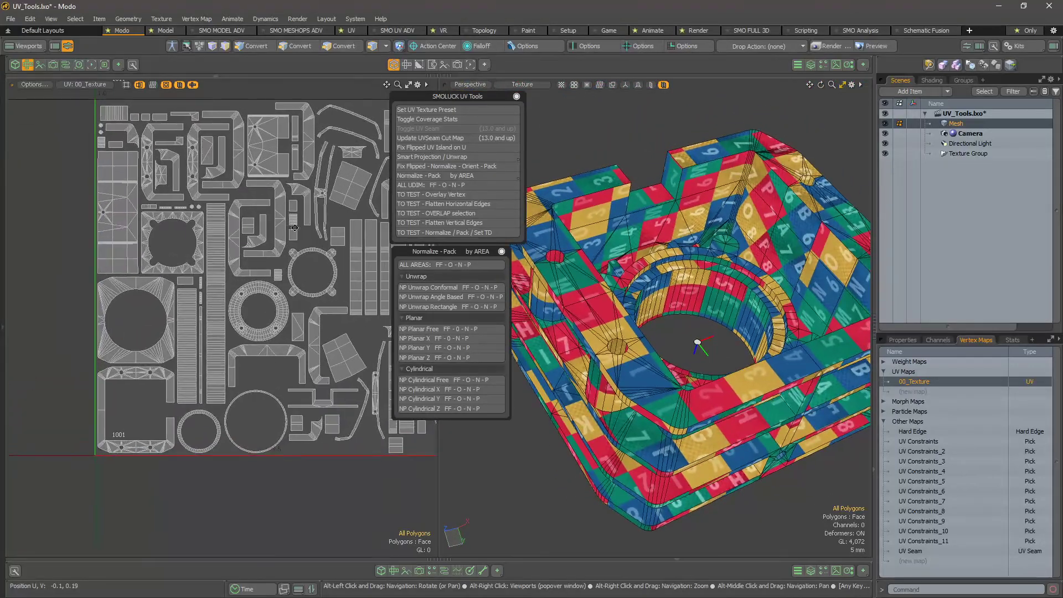
scroll(304, 271, "up", 6)
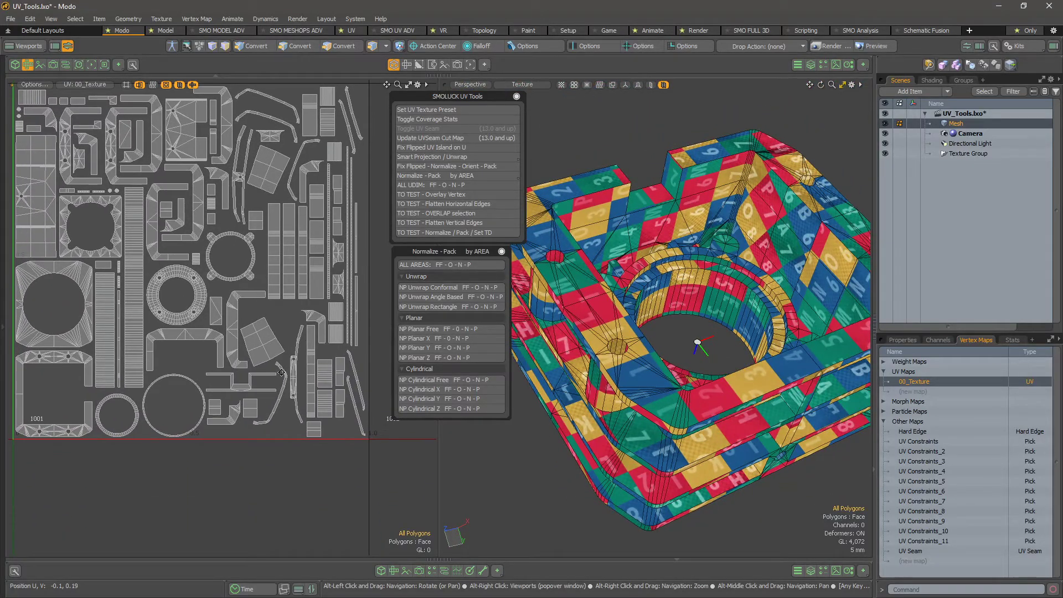
Select the narrow bent strip island among the packed UVs
double_click(266, 326)
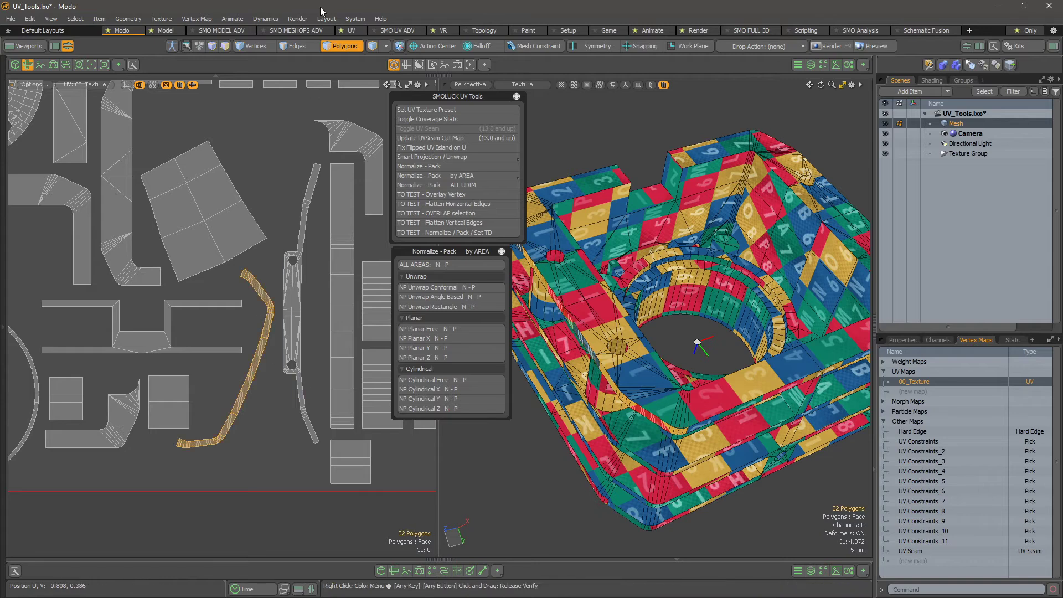
left_click(352, 19)
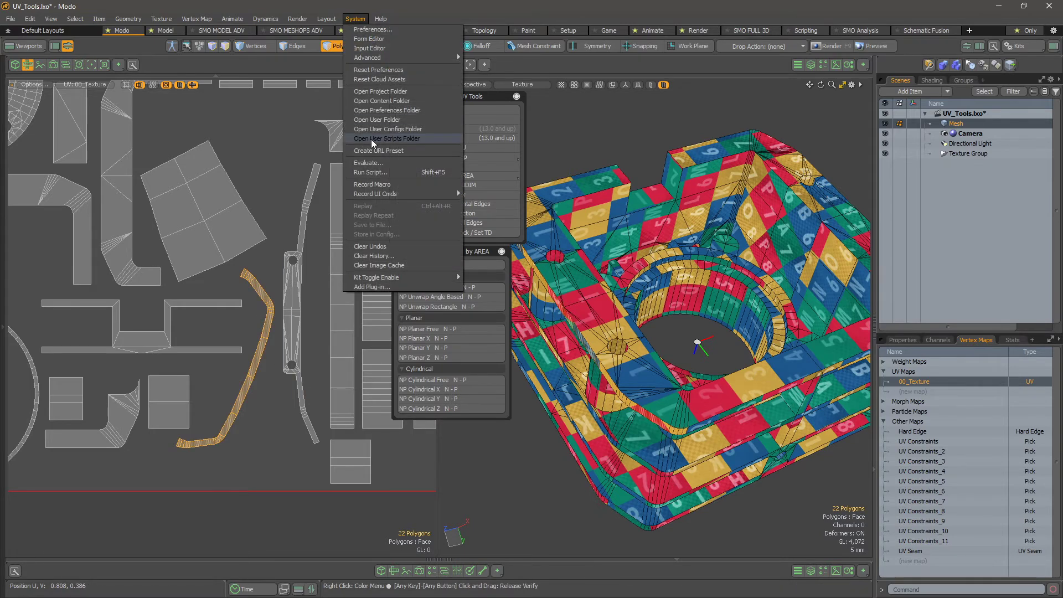
left_click(416, 172)
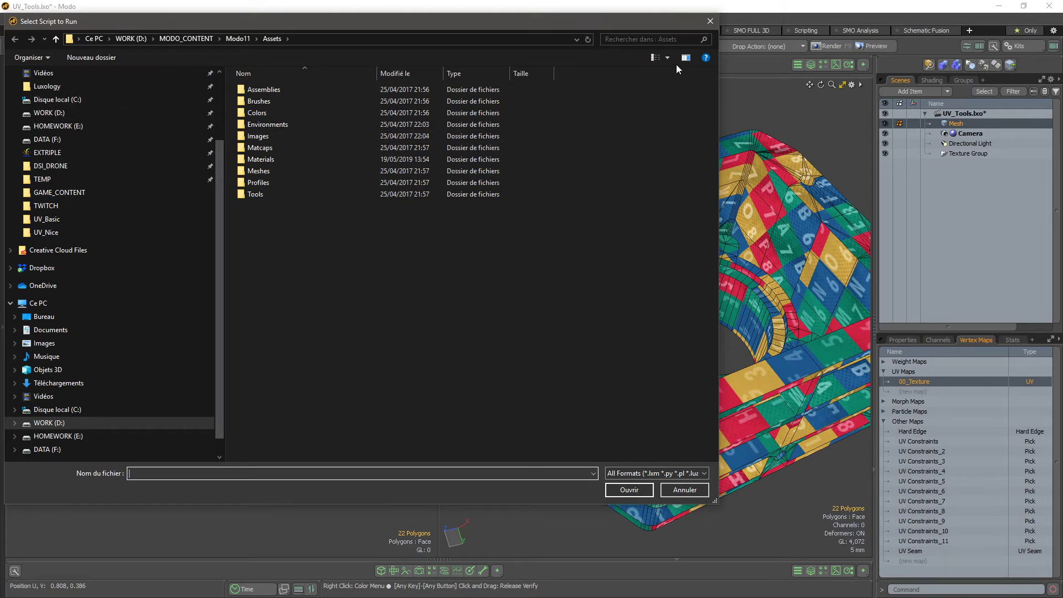
left_click(708, 22)
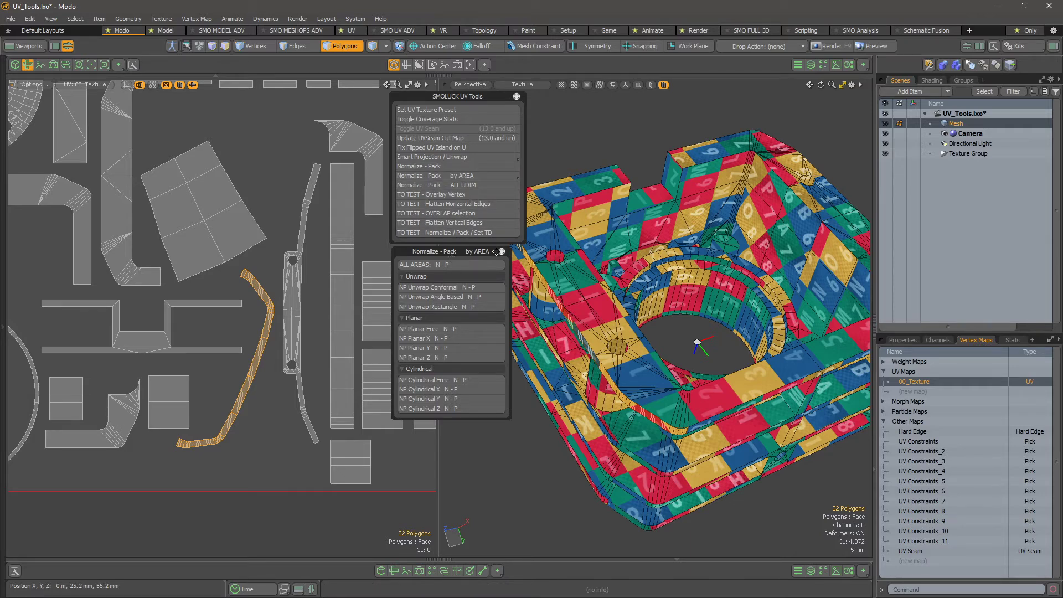
Close the Normalize - Pack by AREA palette and open the Preferences
left_click(501, 251)
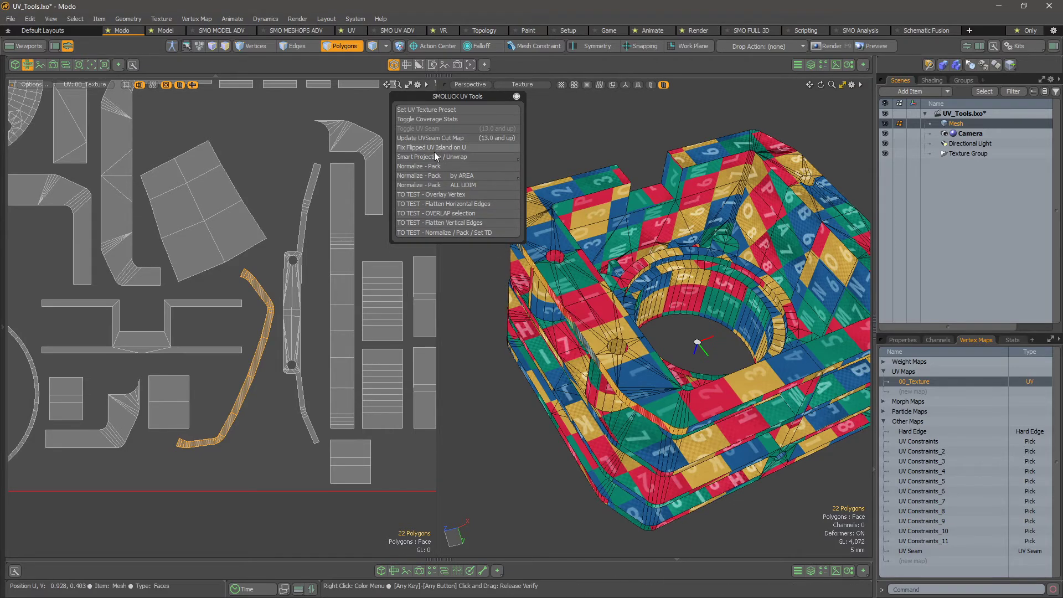
left_click(356, 19)
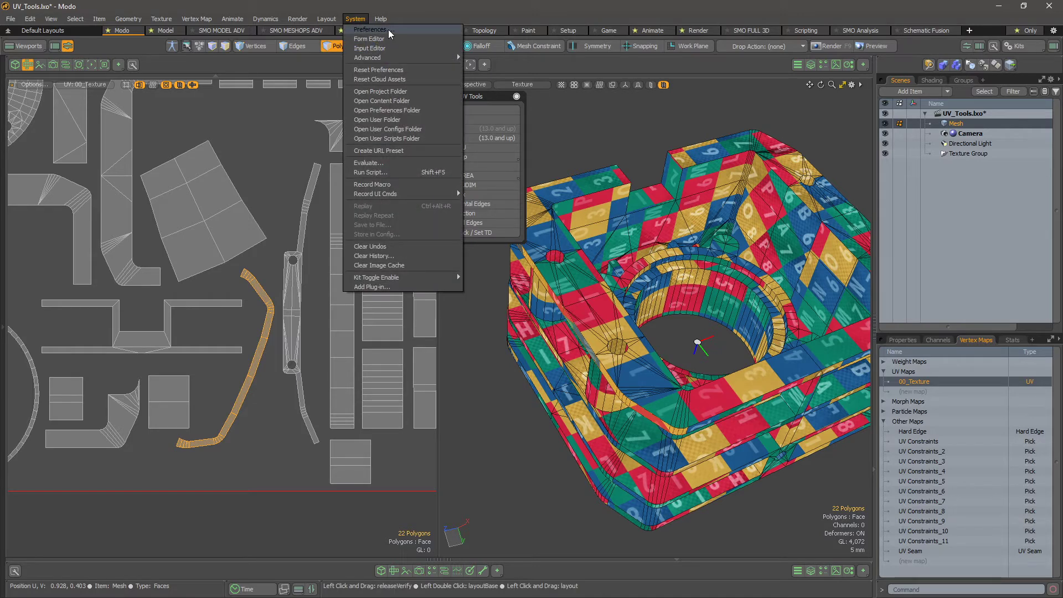
left_click(390, 29)
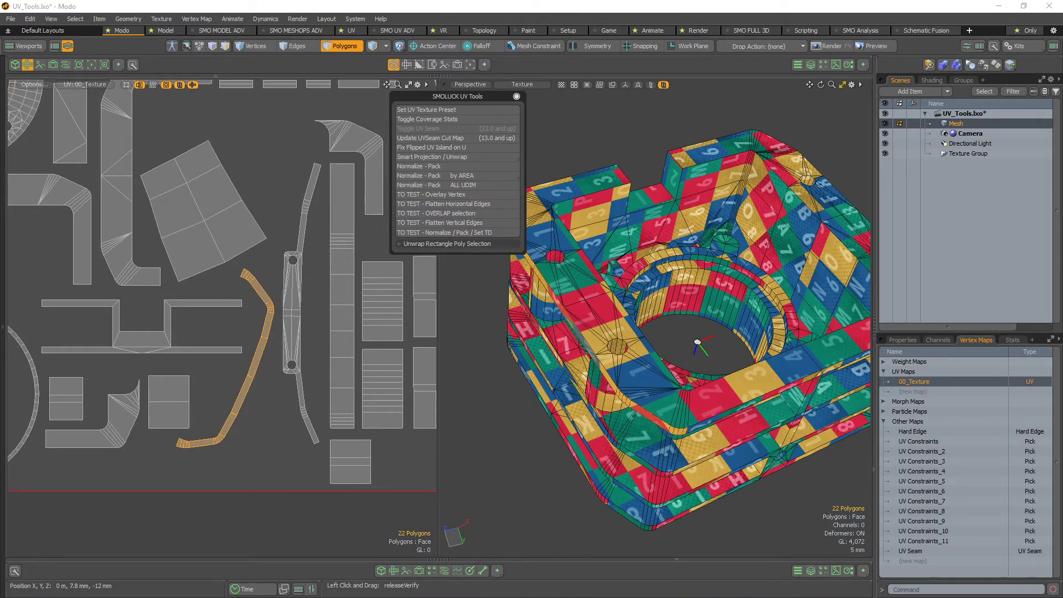
Unwrap the selected bent strip with Unwrap Rectangle Horizontal, inspect the straightened island, and drop the transform tool and selection
left_click(462, 243)
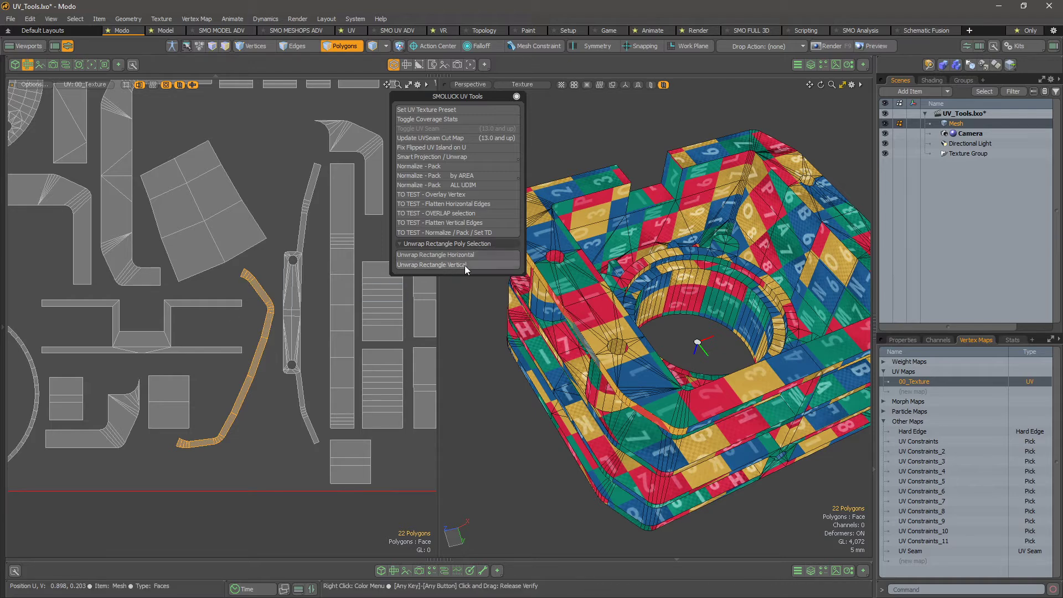
left_click(479, 256)
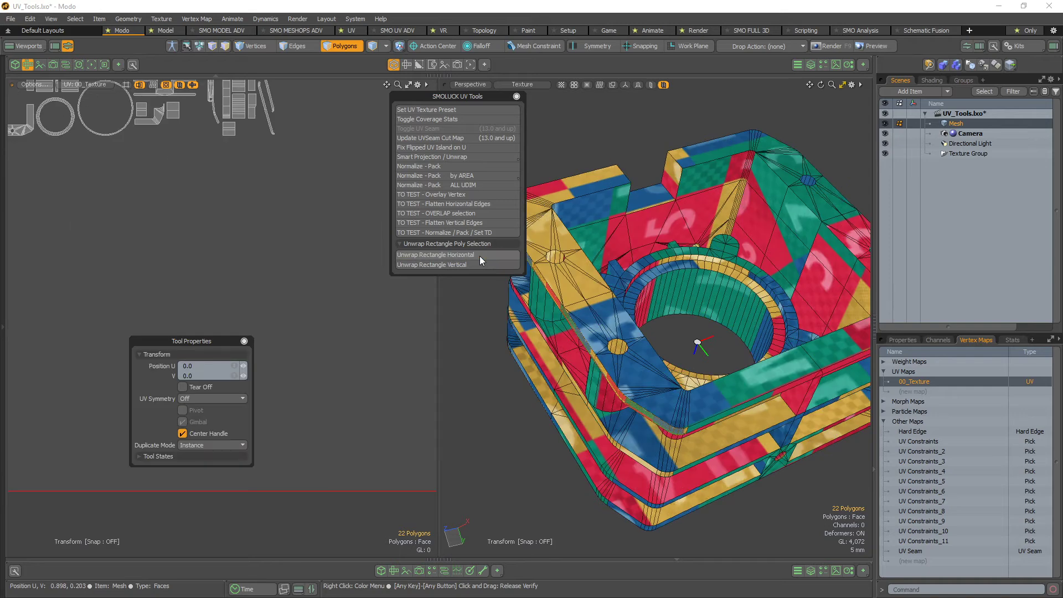
scroll(261, 256, "down", 5)
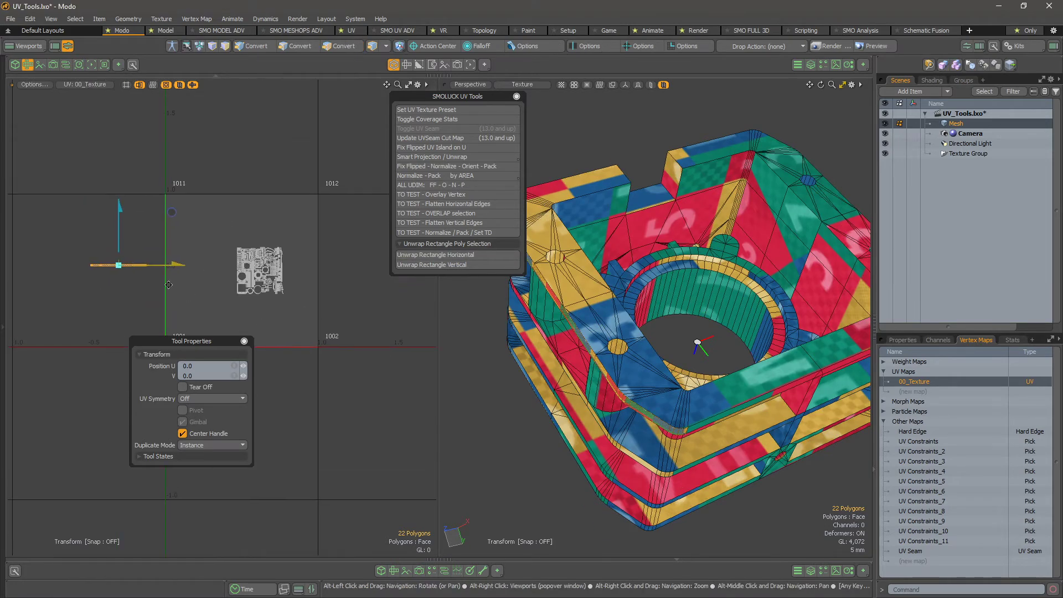
scroll(66, 226, "up", 3)
left_click_drag(66, 225, 158, 193, "ctrl+alt")
left_click(158, 192)
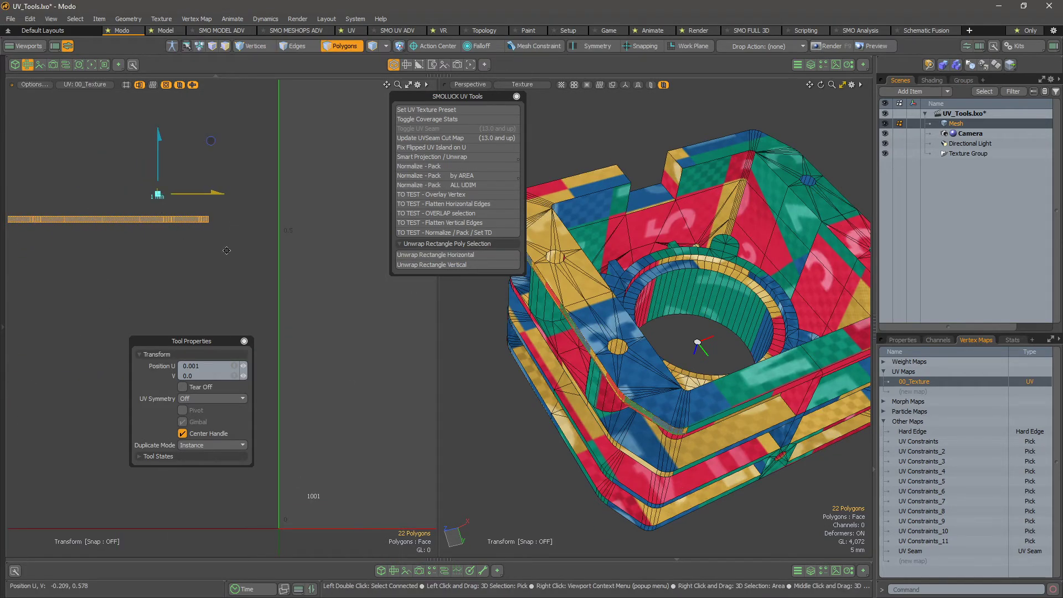
left_click_drag(262, 255, 189, 244, "ctrl+alt")
key("q")
left_click(283, 237)
Select a second strip island, apply Unwrap Rectangle Horizontal to it, and check the straightened result beside the packed islands
left_click_drag(327, 259, 245, 287, "alt")
double_click(409, 379)
left_click(446, 253)
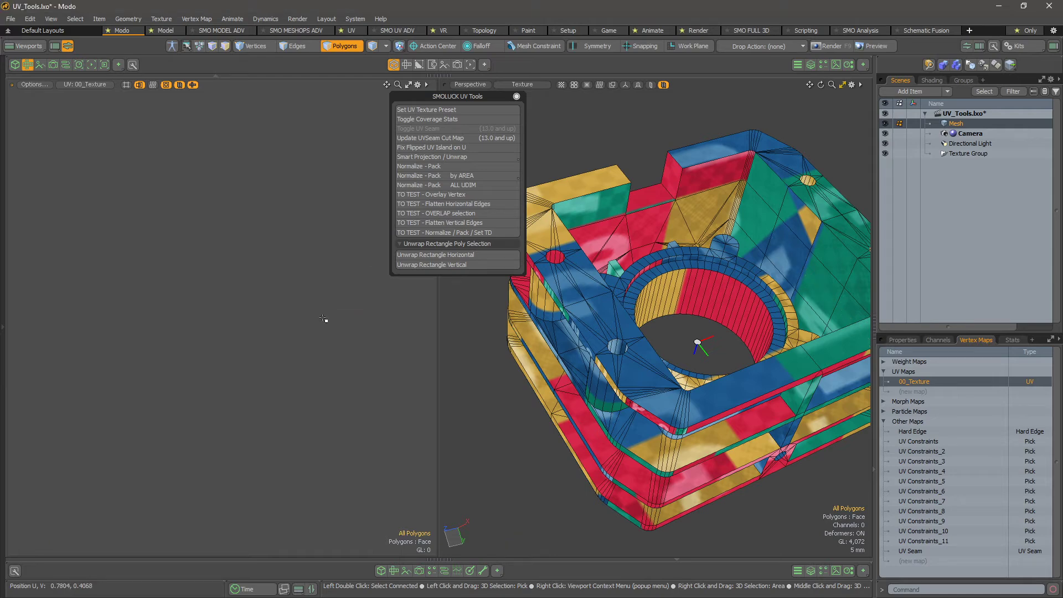
left_click_drag(344, 313, 270, 304, "ctrl+alt")
left_click_drag(271, 304, 166, 335, "alt")
left_click_drag(166, 335, 238, 346, "alt")
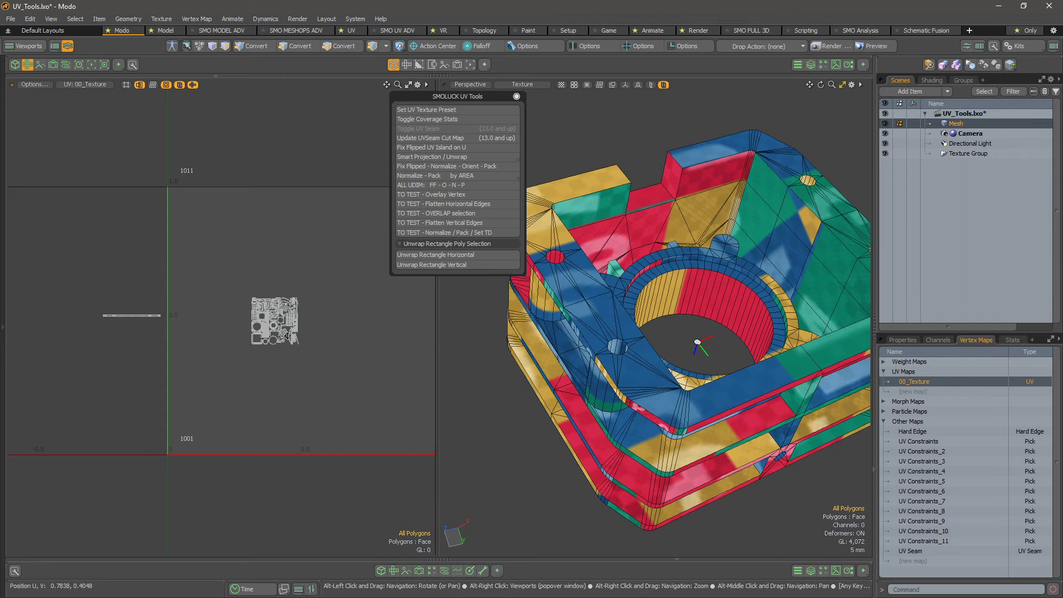
Select the narrow slanted strip island at the outer edge of the packed islands
right_click_drag(287, 336, 439, 325, "alt")
left_click_drag(439, 325, 399, 331, "alt")
right_click_drag(332, 331, 374, 328, "alt")
left_click_drag(373, 328, 263, 302, "alt")
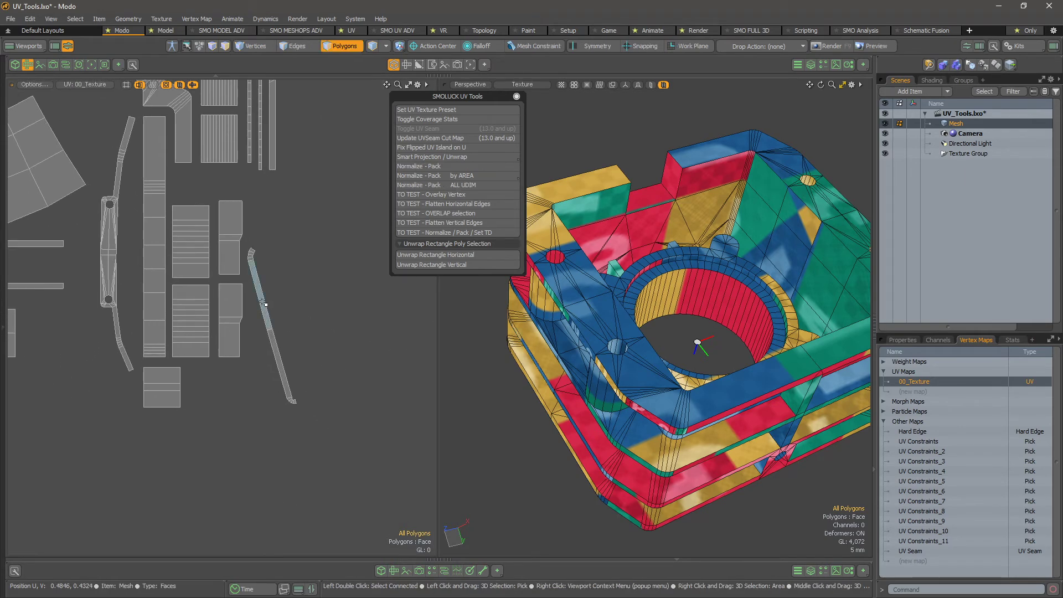
left_click(477, 258)
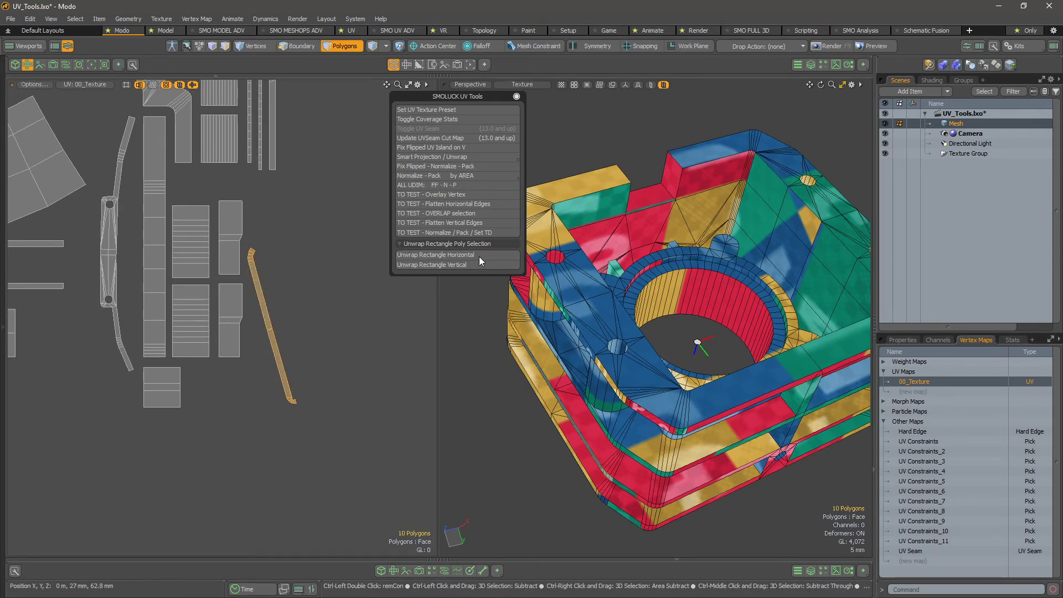
Add the three long bent strip islands to the selection
left_click_drag(156, 273, 181, 403, "alt")
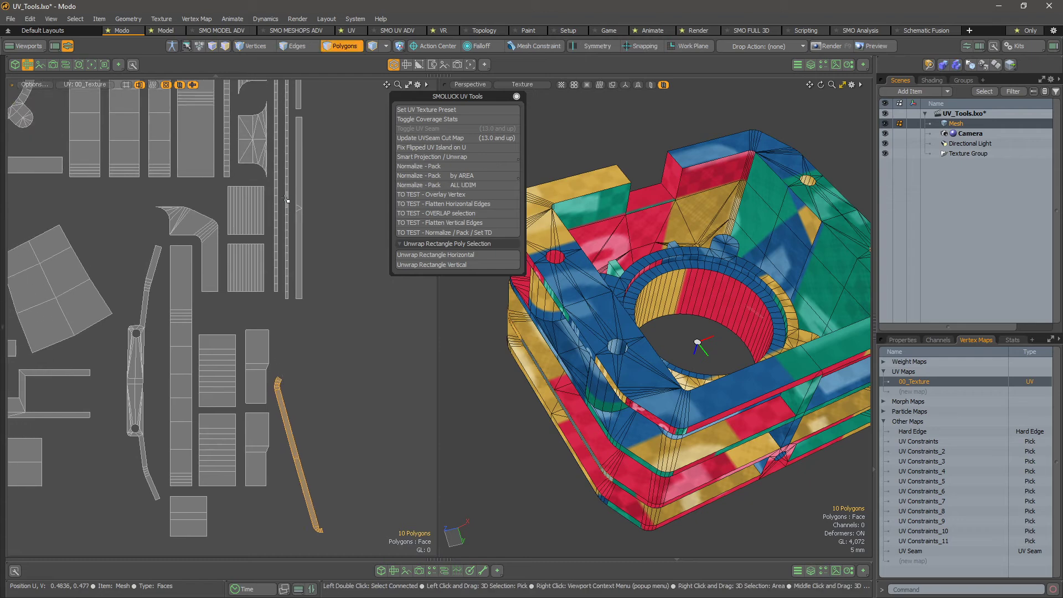
left_click_drag(288, 196, 302, 390, "alt")
right_click_drag(303, 389, 270, 382, "alt")
left_click_drag(261, 221, 270, 276, "alt")
right_click_drag(270, 277, 328, 277, "alt")
double_click(286, 241)
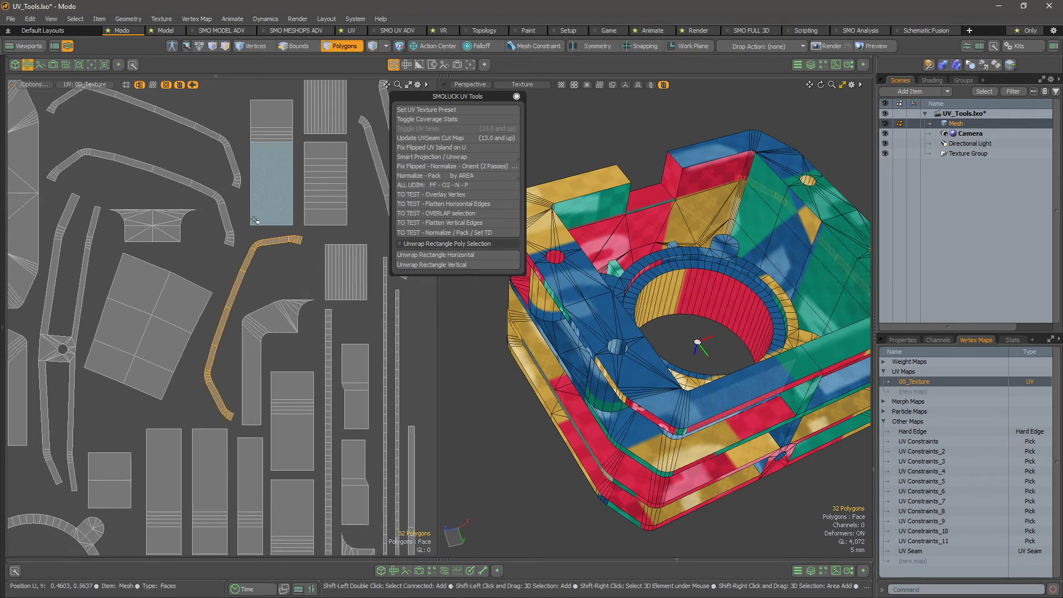
left_click(236, 166, "shift")
double_click(236, 167, "shift")
double_click(209, 192, "shift")
Add the two parallel slanted strip islands to the selection
left_click_drag(376, 227, 282, 291, "alt")
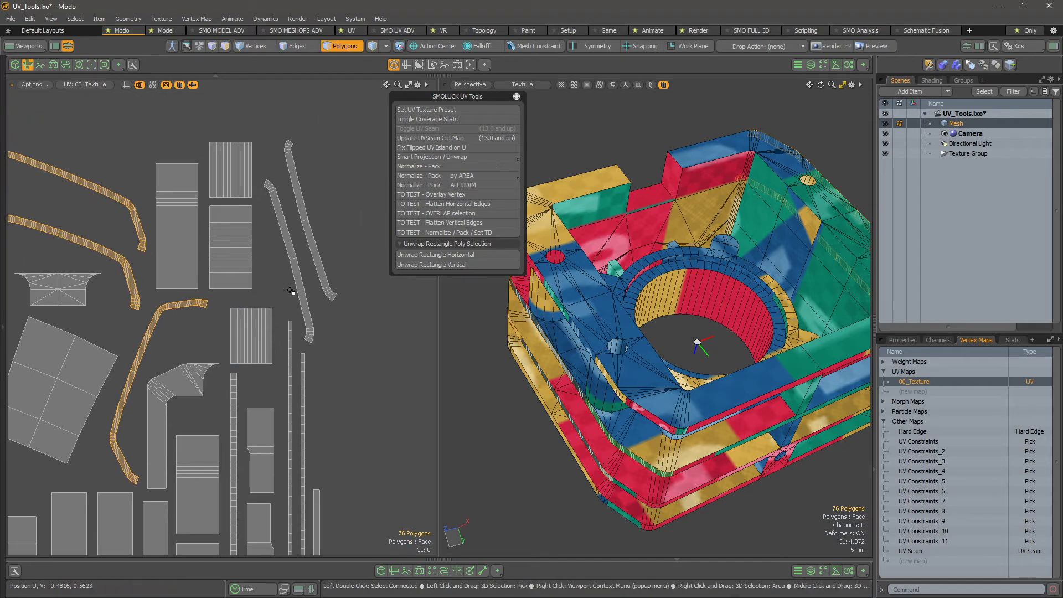
double_click(300, 268, "shift")
double_click(305, 220, "shift")
Straighten all the selected strip islands with Unwrap Rectangle Horizontal
right_click_drag(307, 256, 258, 310, "alt")
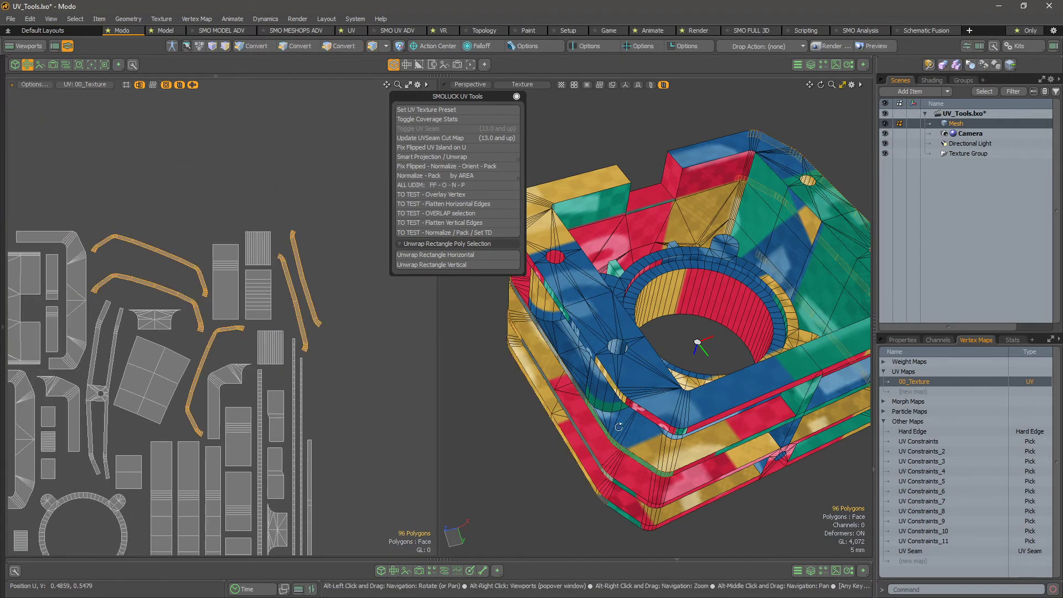
left_click_drag(618, 425, 548, 209, "alt")
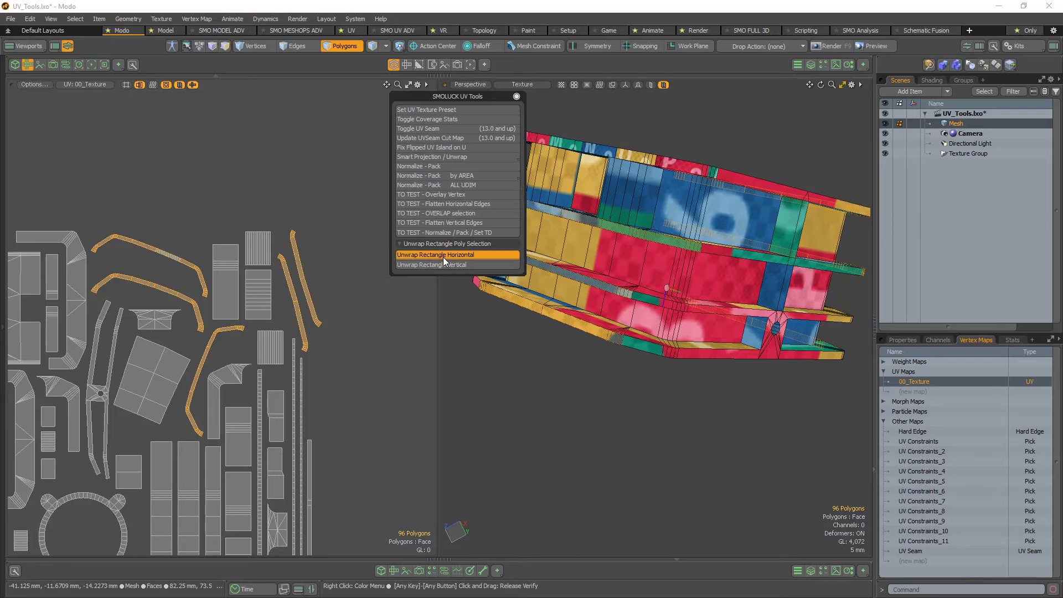
left_click(443, 255)
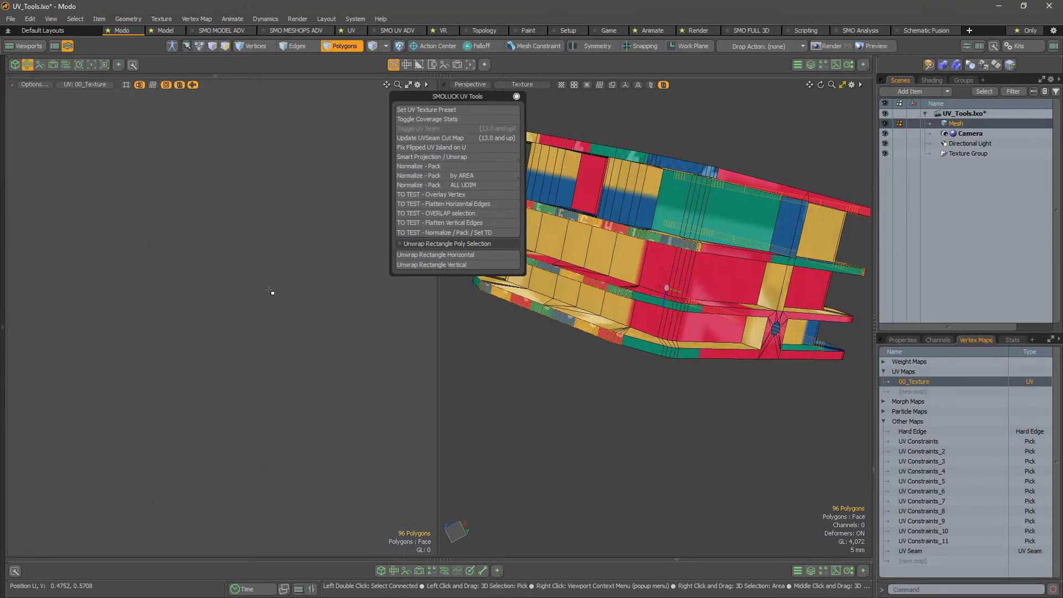
Select the two tilted six-quad grid islands in the packed layout
right_click_drag(210, 321, 264, 360, "alt")
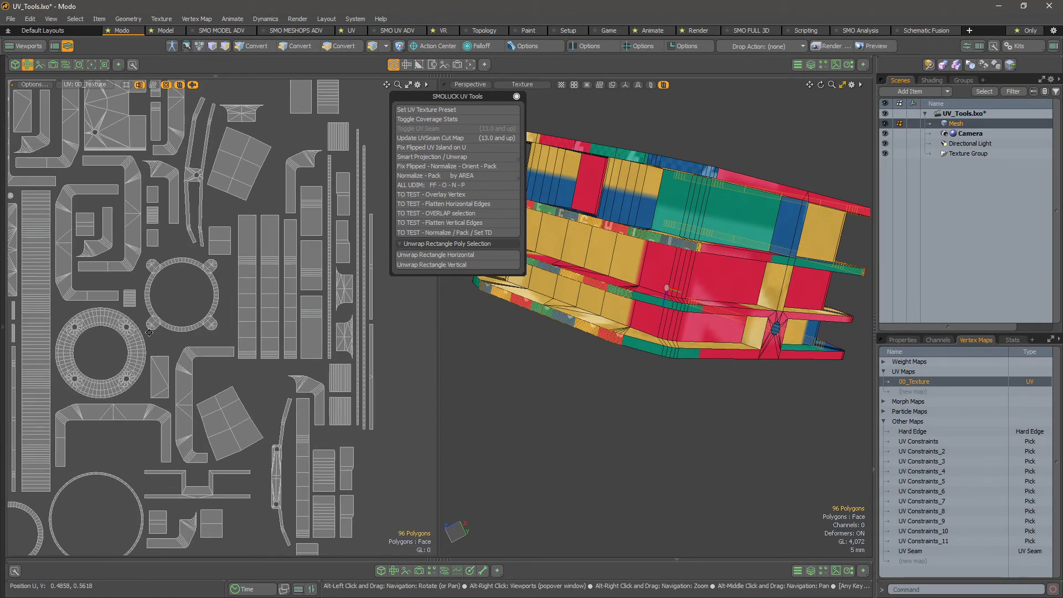
left_click_drag(166, 276, 248, 334, "alt")
right_click_drag(248, 334, 285, 310, "alt")
double_click(223, 178)
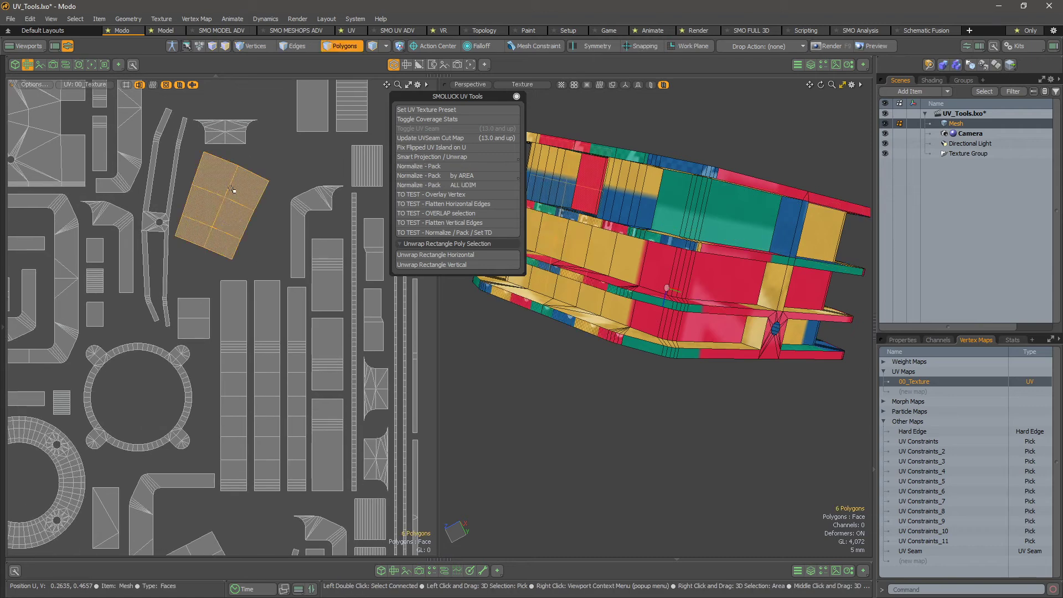
left_click_drag(236, 317, 344, 418, "alt")
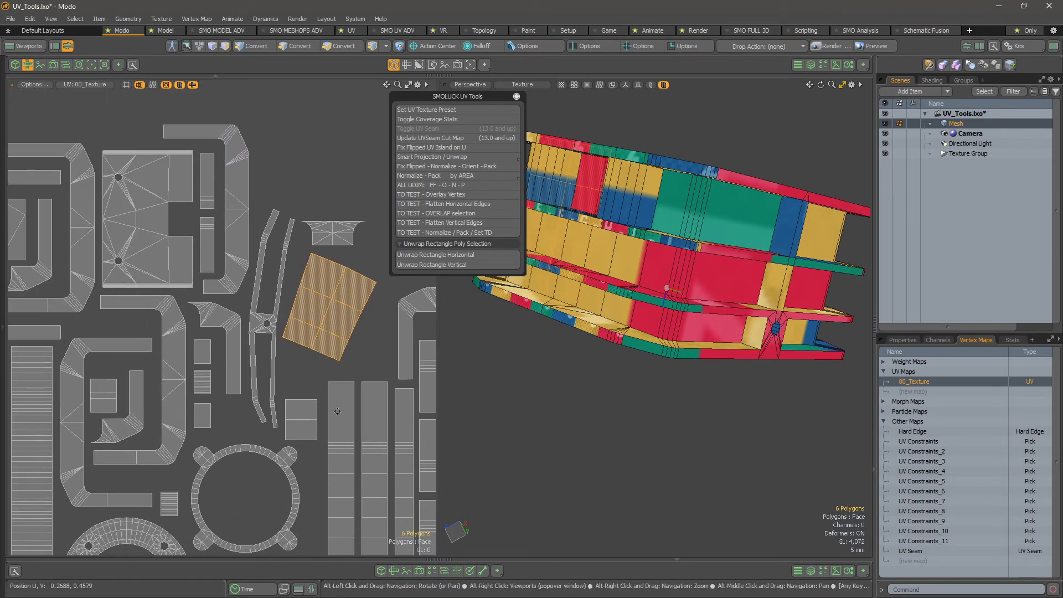
left_click_drag(163, 352, 145, 123, "alt")
left_click_drag(224, 406, 162, 297, "alt")
double_click(231, 369, "shift")
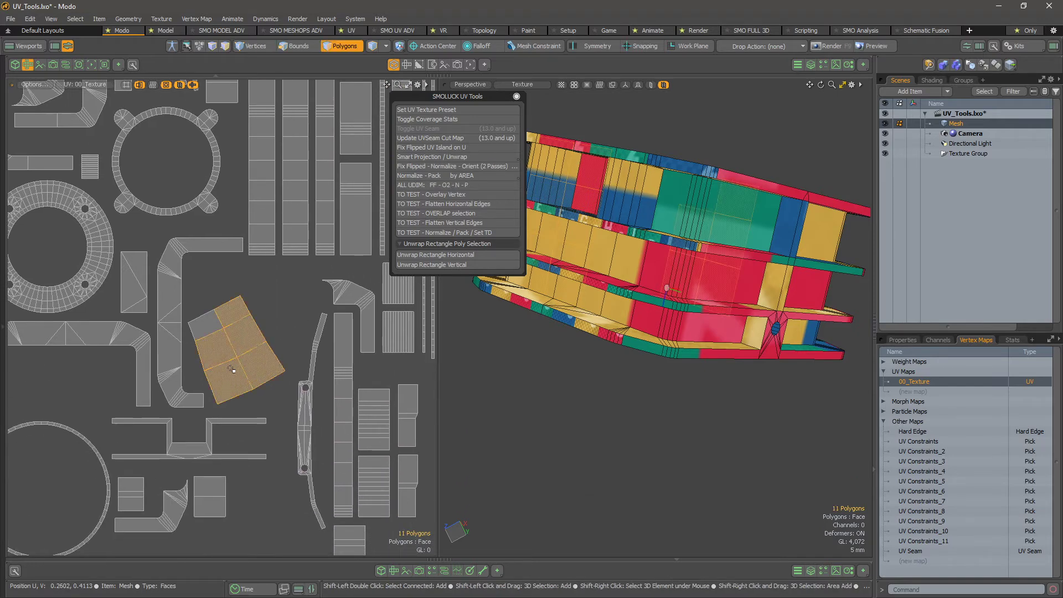
Examine the other packed islands for further quad sections suitable for rectangle unwrapping
left_click_drag(272, 385, 471, 307, "alt")
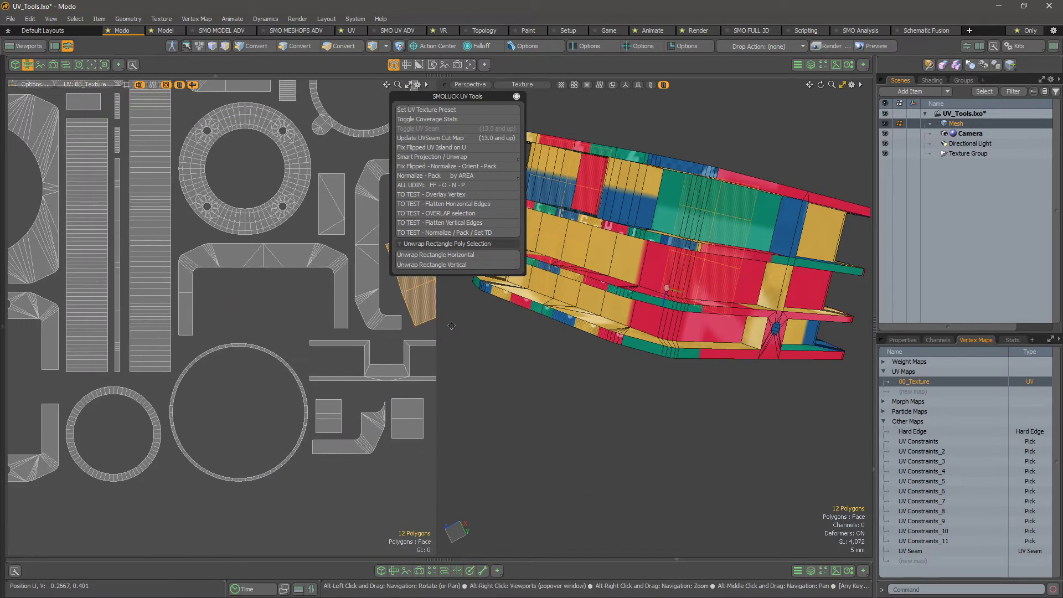
left_click_drag(212, 403, 406, 396, "alt")
left_click_drag(288, 182, 271, 483, "alt")
left_click_drag(275, 114, 219, 263, "alt")
left_click_drag(429, 383, 363, 256, "alt")
left_click_drag(349, 498, 142, 465, "alt")
left_click_drag(269, 388, 139, 495, "alt")
left_click_drag(68, 153, 161, 261, "alt")
right_click_drag(160, 261, 194, 297, "alt")
left_click_drag(206, 354, 211, 273, "alt")
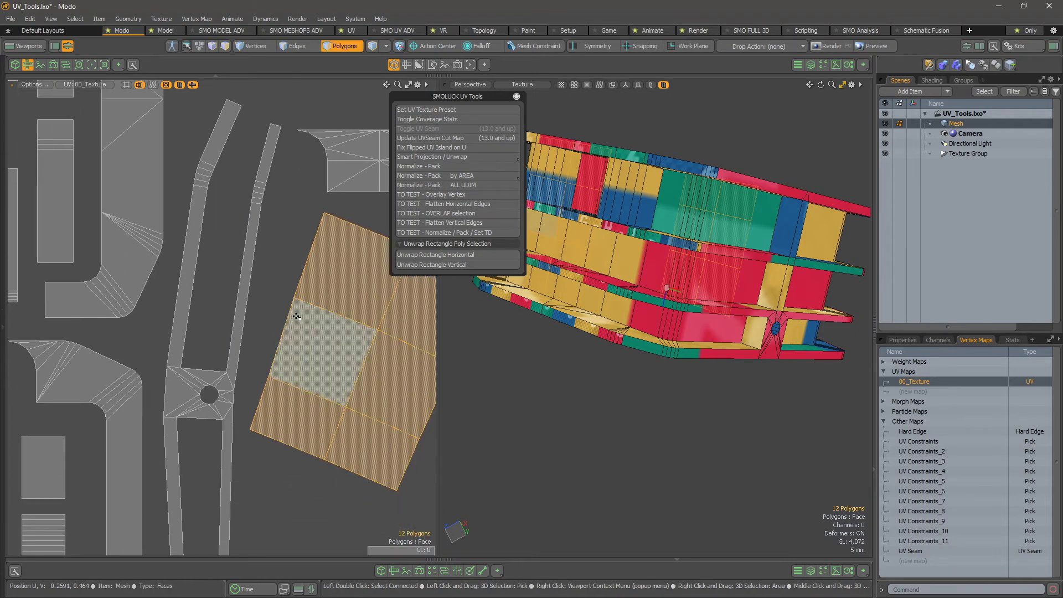
Add the four arm tips of the long island with the central hole to the selection, excluding its long middle polygons
key("shift")
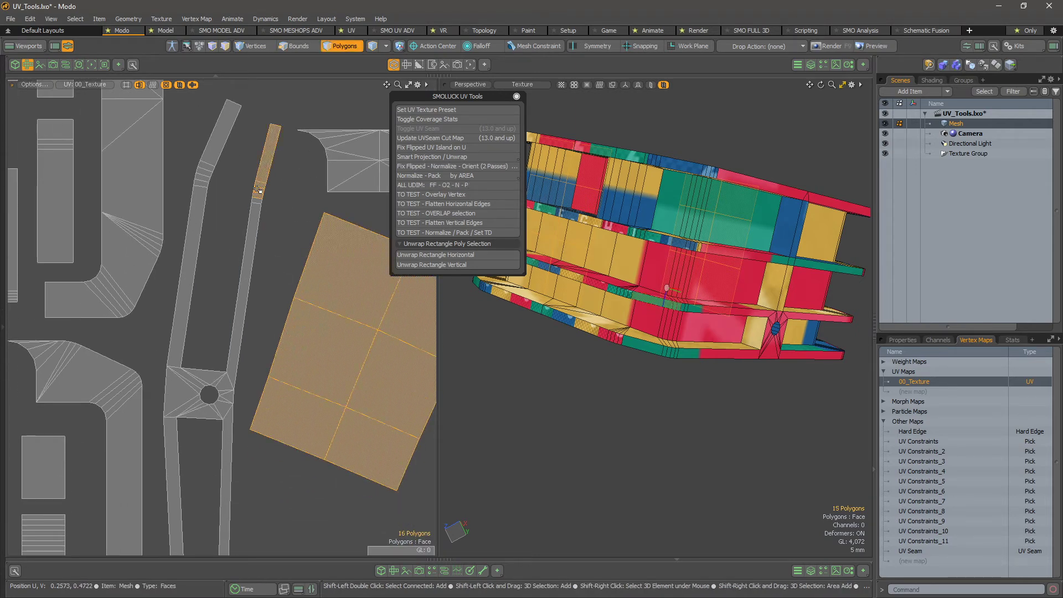
left_click_drag(278, 410, 297, 189, "alt+shift")
left_click(200, 367, "shift")
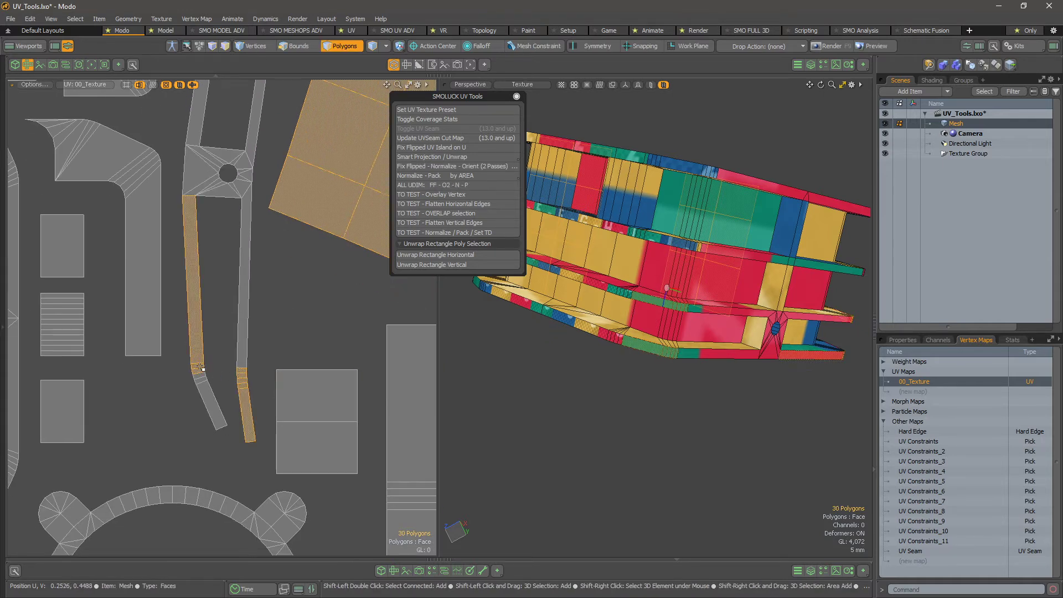
left_click(198, 314, "ctrl")
left_click_drag(330, 268, 255, 271, "ctrl+alt")
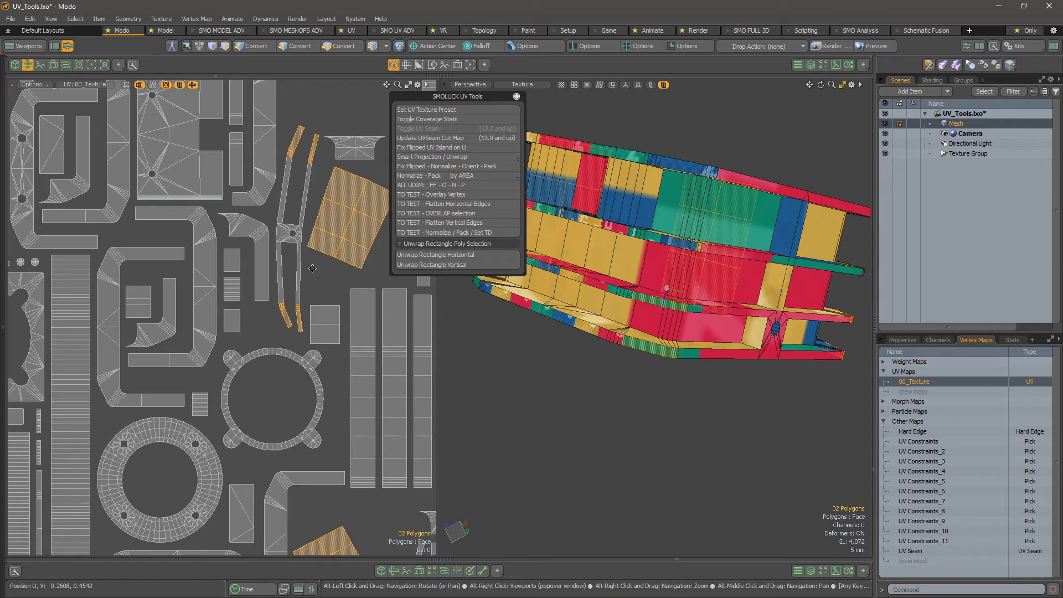
Unwrap the selected grid islands and arm tips with Unwrap Rectangle Horizontal, and clear the tool and selection
left_click(464, 256)
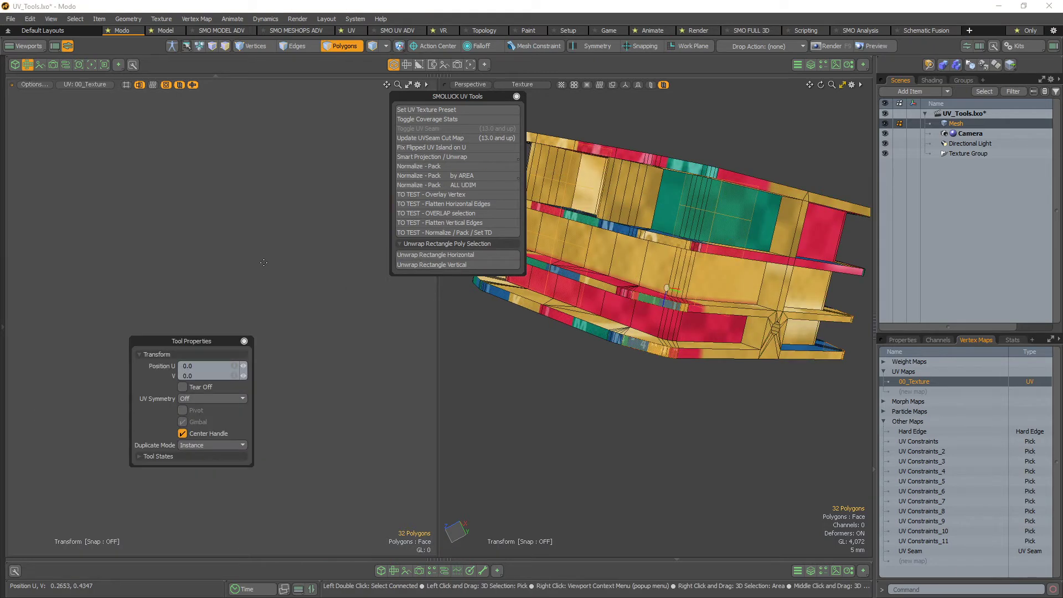
key("space")
left_click(321, 282)
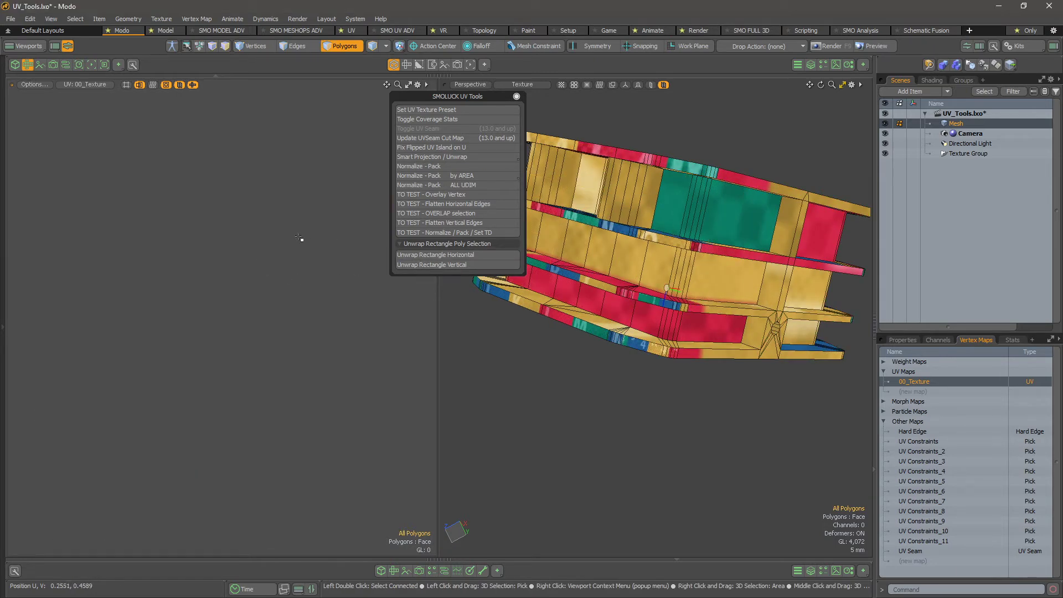
key("ctrl")
key("ctrl+space")
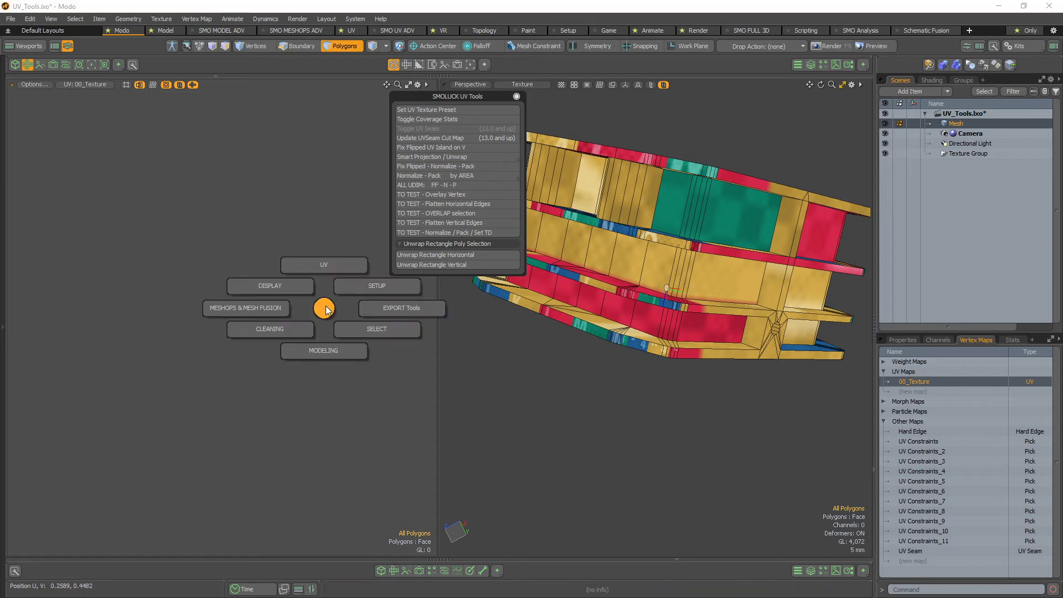
left_click(319, 269)
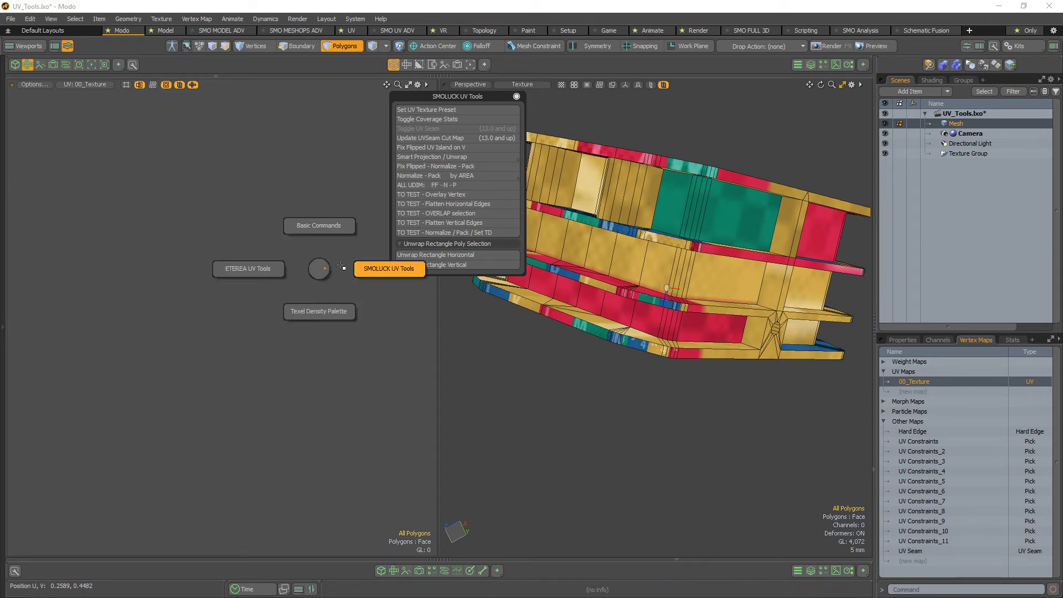
key("Escape")
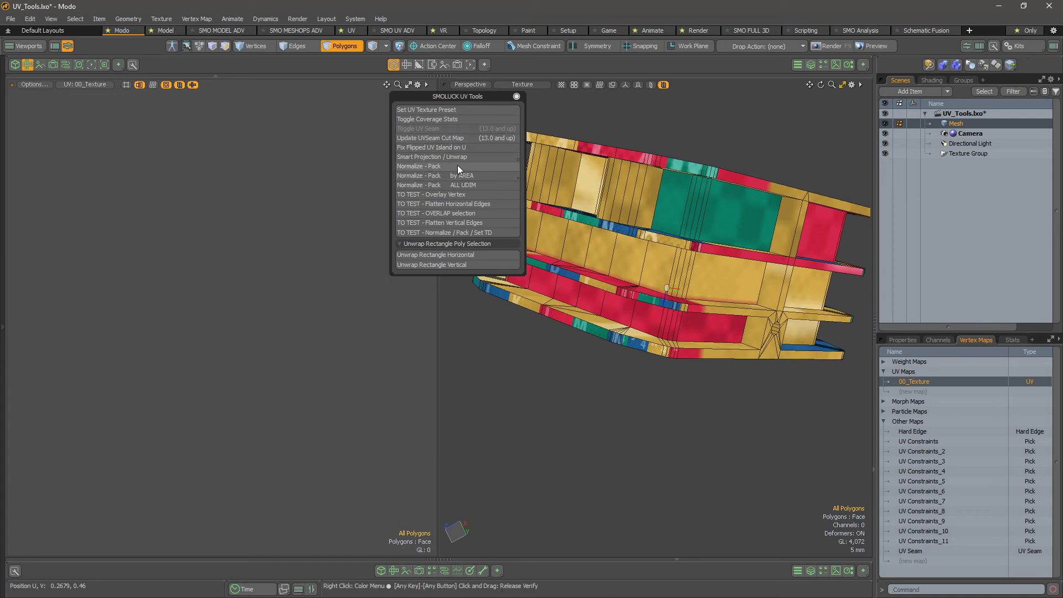
Normalize and pack all UV islands with Normalize - Pack
left_click(431, 167)
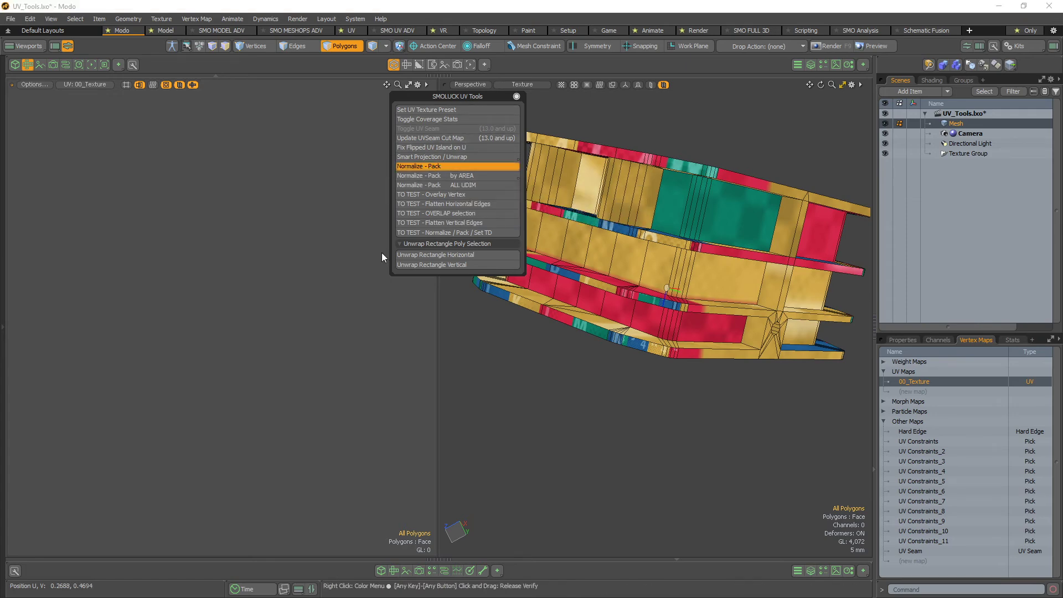
middle_click_drag(268, 309, 133, 360, "alt")
right_click_drag(133, 360, 398, 315, "alt")
middle_click_drag(398, 315, 282, 324, "alt")
right_click_drag(282, 324, 251, 323, "alt")
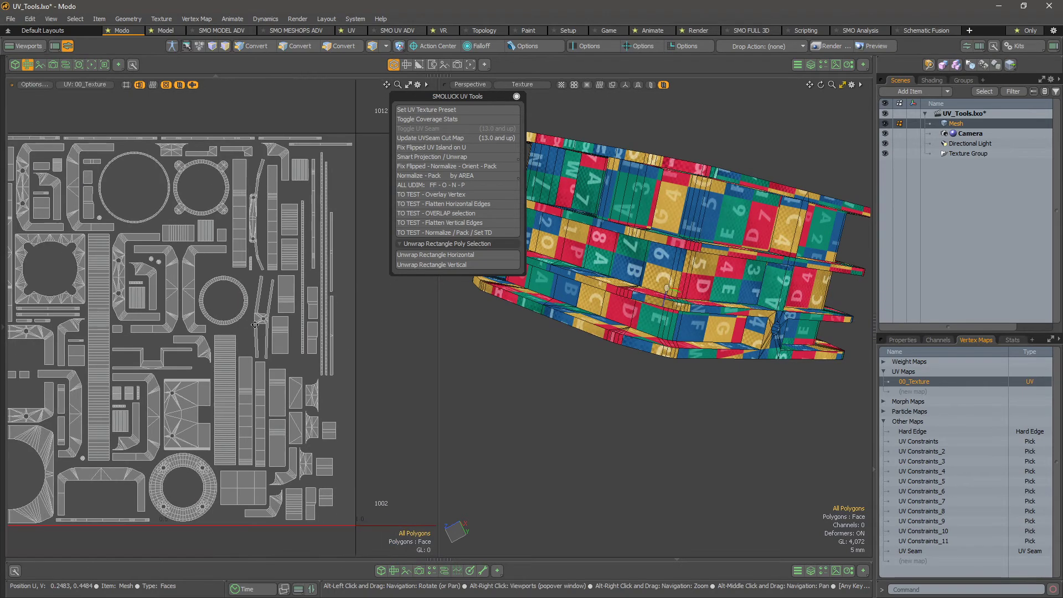
Select the entire four-armed island with the central hole in the packed UV layout
middle_click_drag(252, 324, 224, 332, "alt")
right_click_drag(223, 333, 288, 302, "alt")
right_click_drag(221, 304, 282, 299, "alt")
double_click(242, 314)
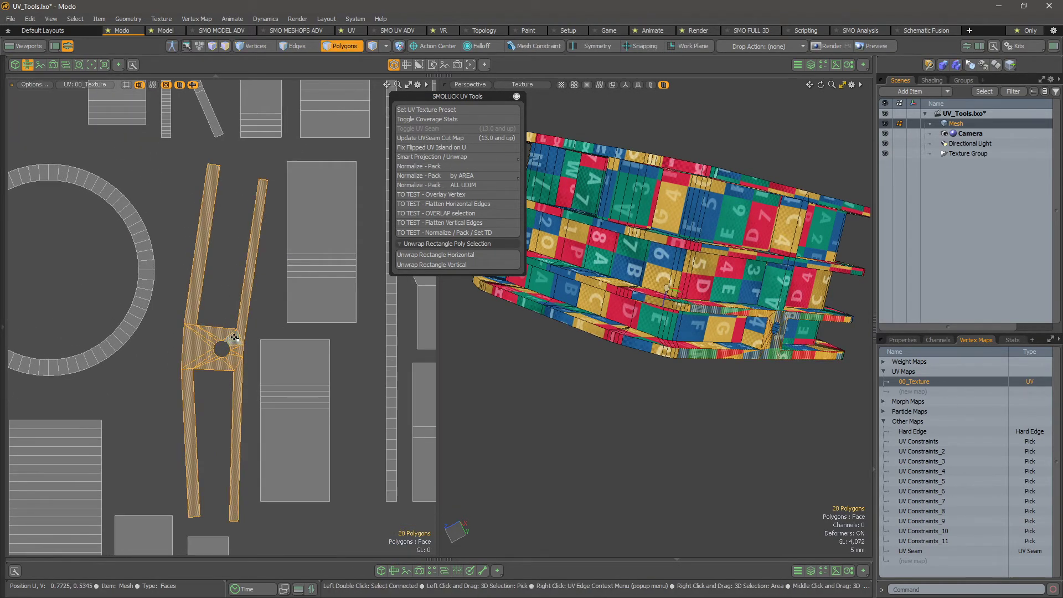
Run the script SMO_UV_RelaxPasses.LXM from the Luxology Kits folder SMO_GAME_CONTENT/MacroSmoluck/UV on the selected four-armed island
left_click(355, 18)
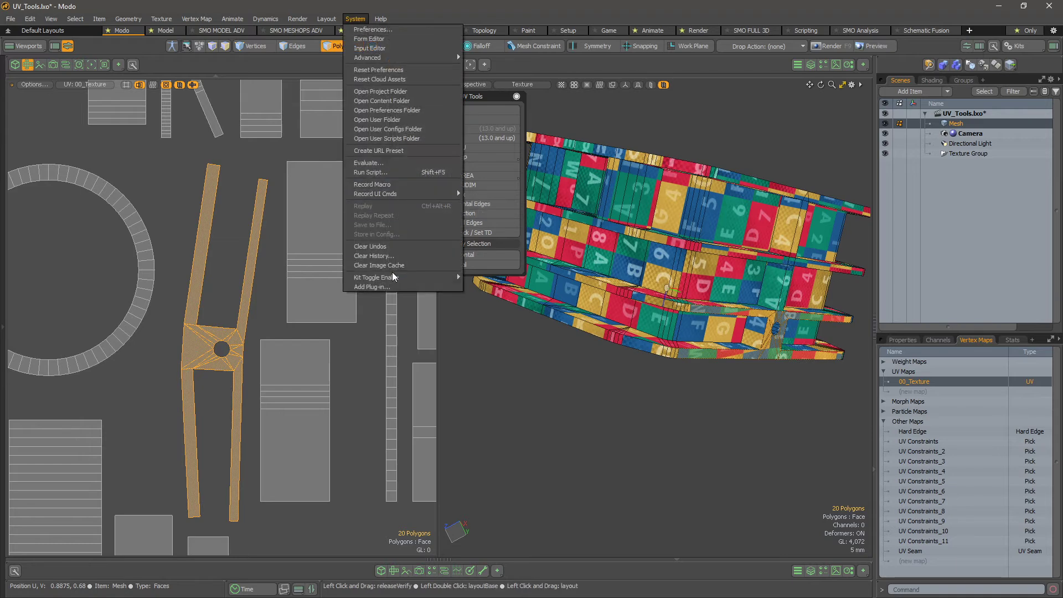
left_click(385, 172)
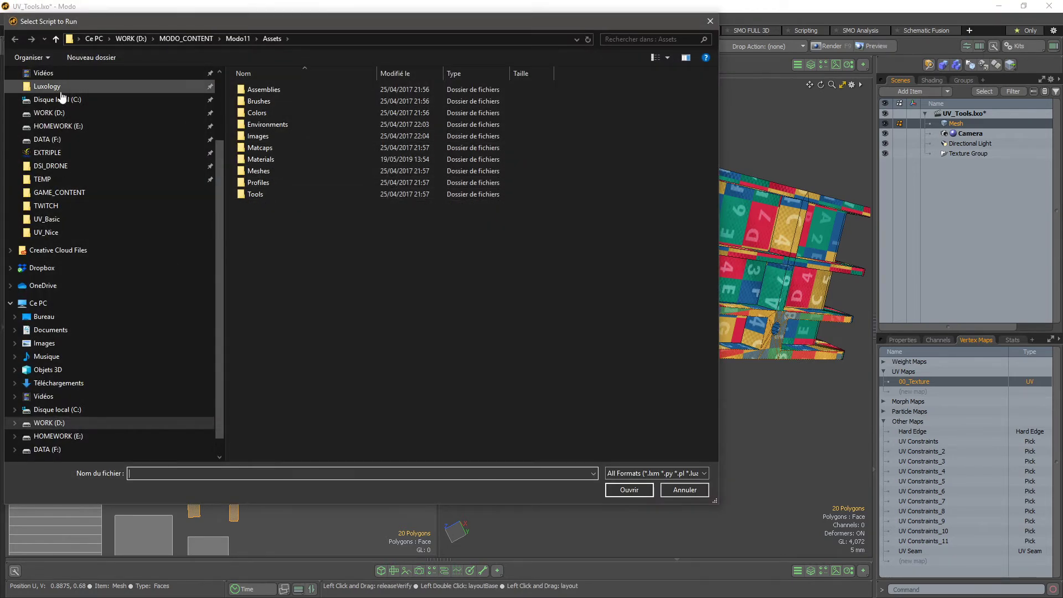
left_click(47, 86)
double_click(257, 126)
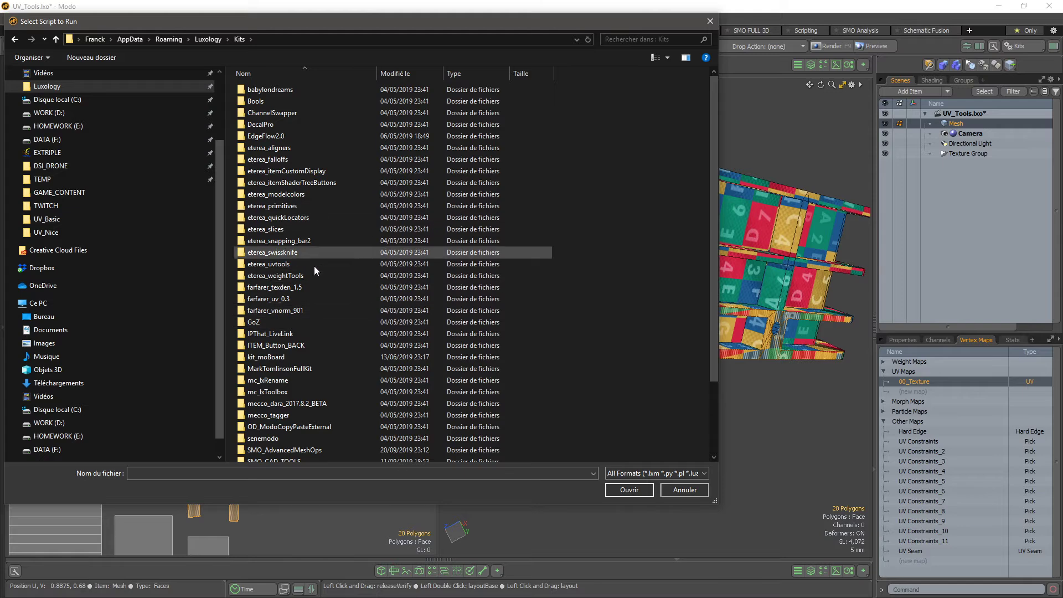
scroll(301, 362, "down", 5)
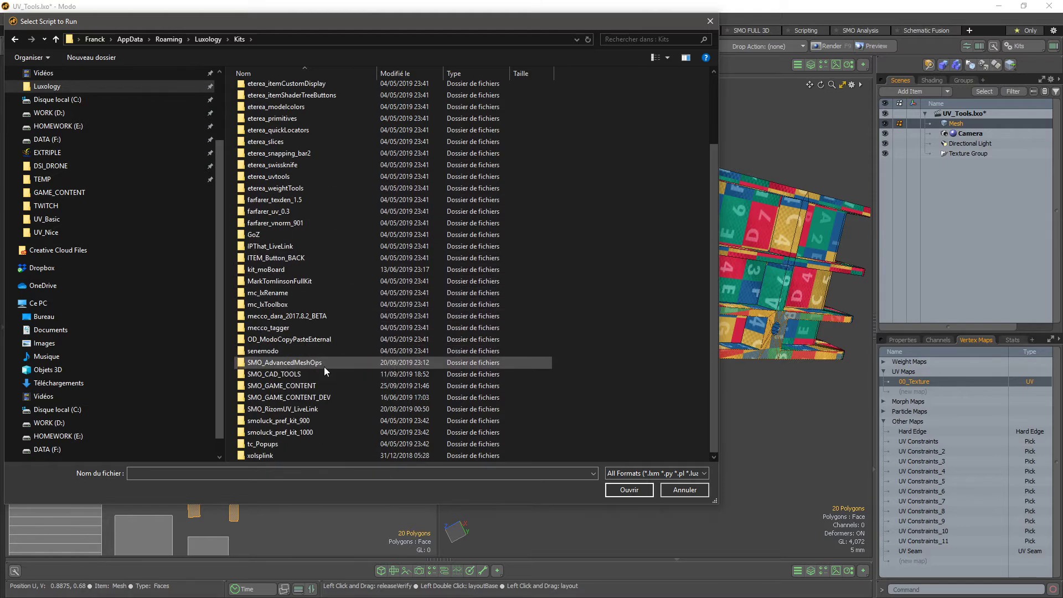
double_click(300, 382)
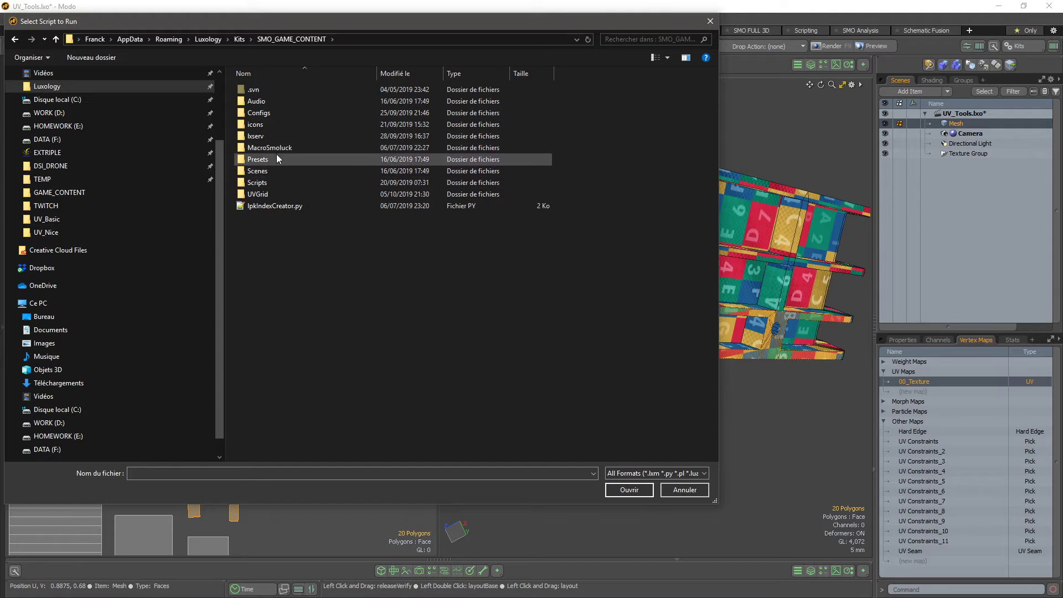
double_click(289, 147)
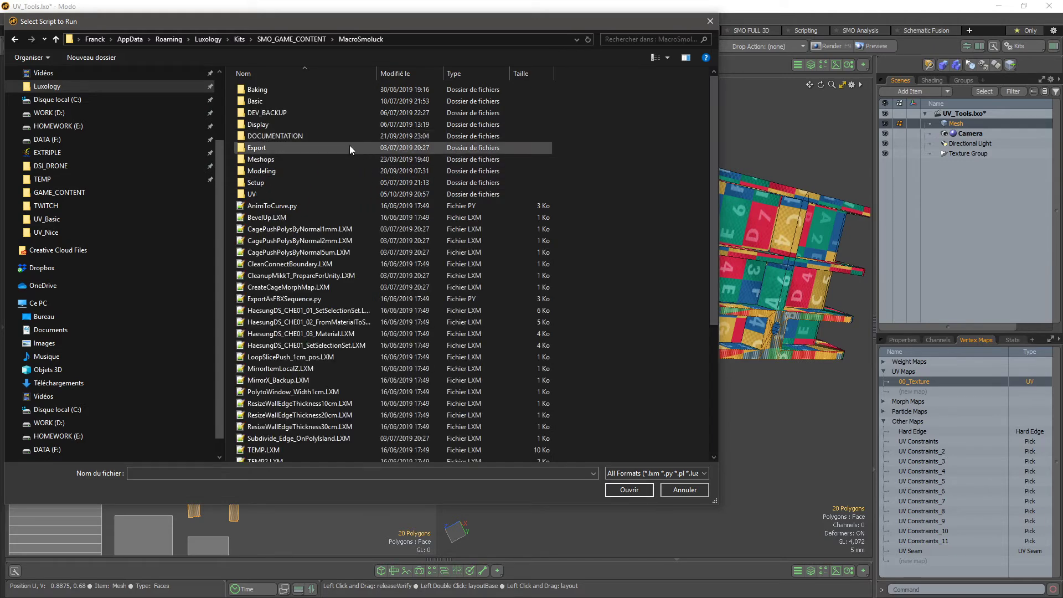
double_click(254, 194)
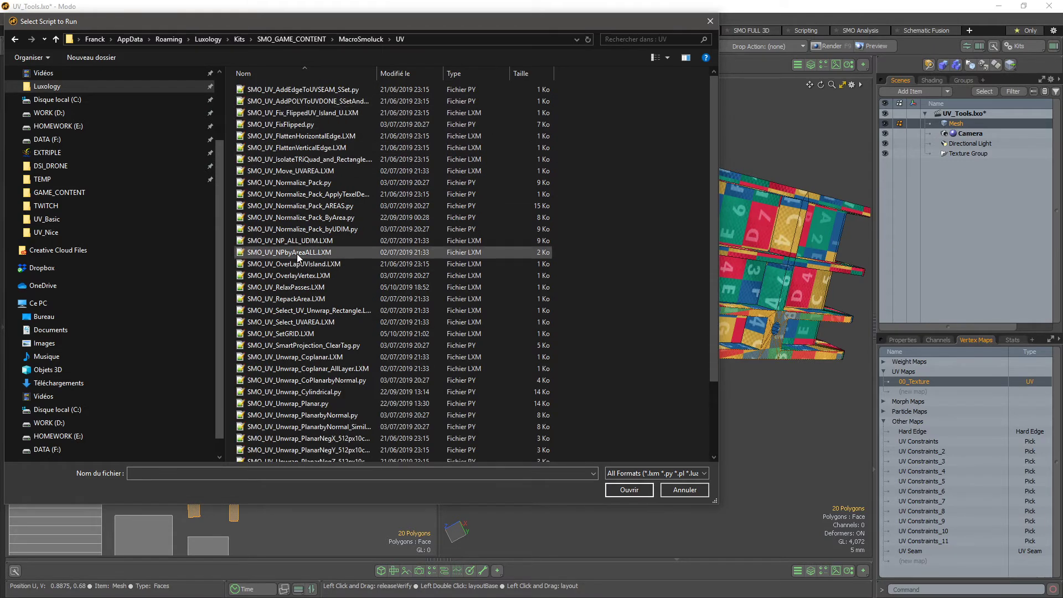
left_click(290, 334)
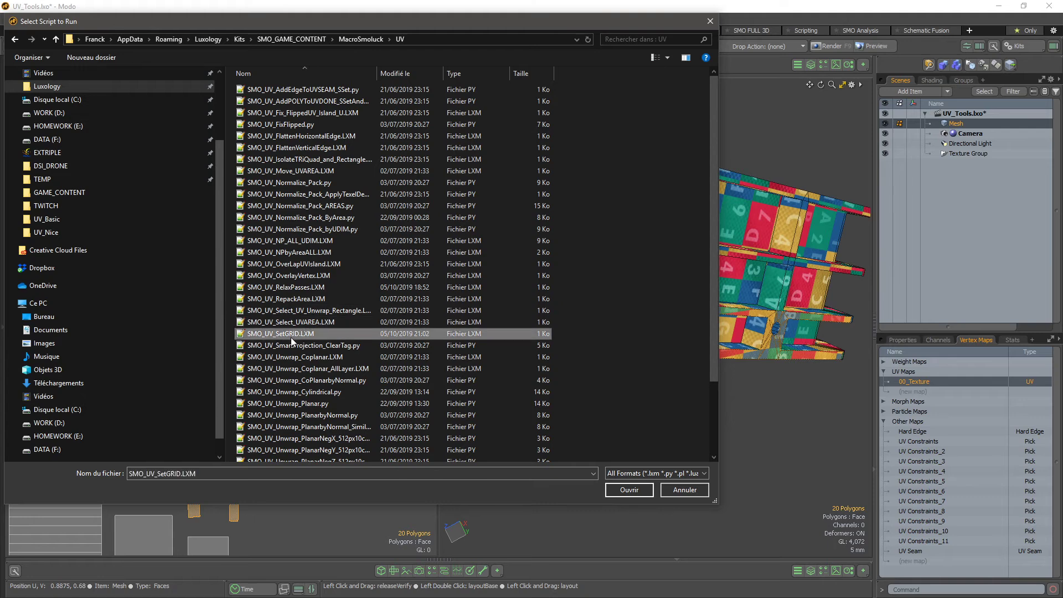
left_click(285, 287)
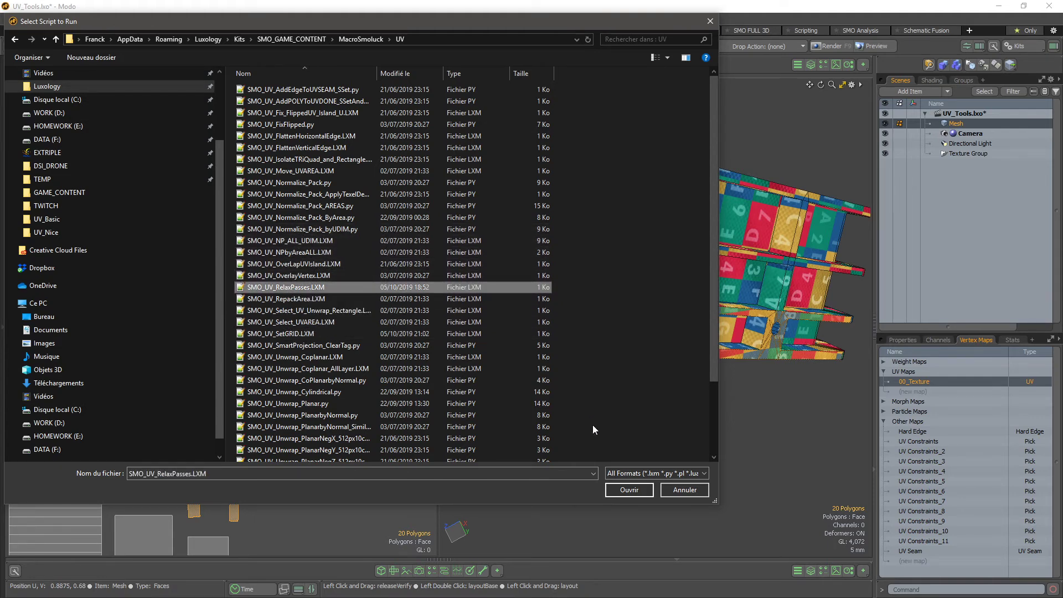
left_click(628, 490)
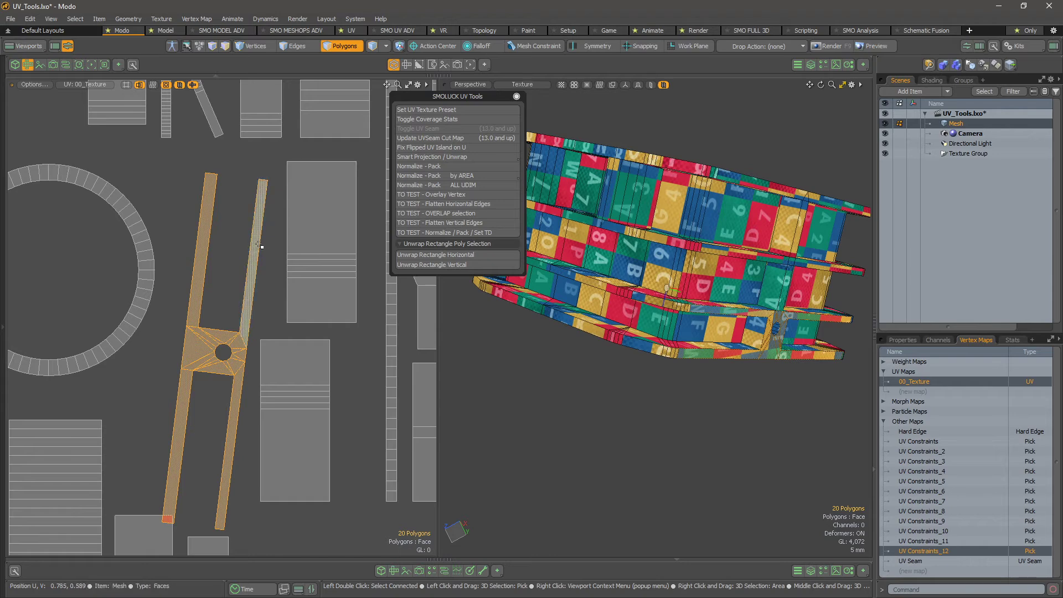
Select the entire long island with two holes and curved arms in the UV layout
scroll(294, 211, "down", 4)
left_click_drag(293, 211, 260, 277, "alt")
scroll(252, 295, "up", 2)
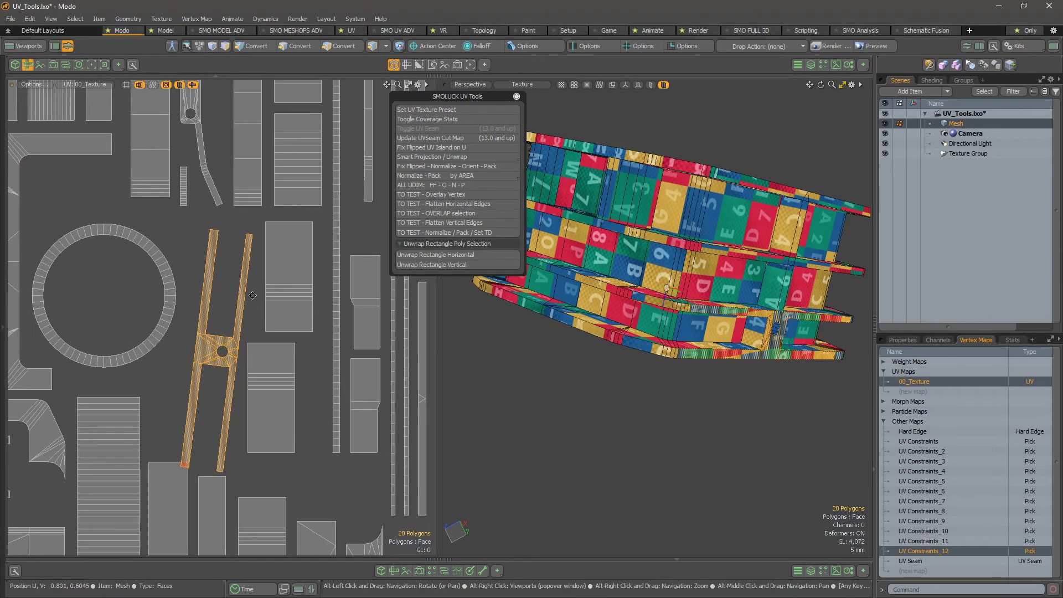
left_click_drag(217, 105, 225, 302, "alt")
double_click(208, 259)
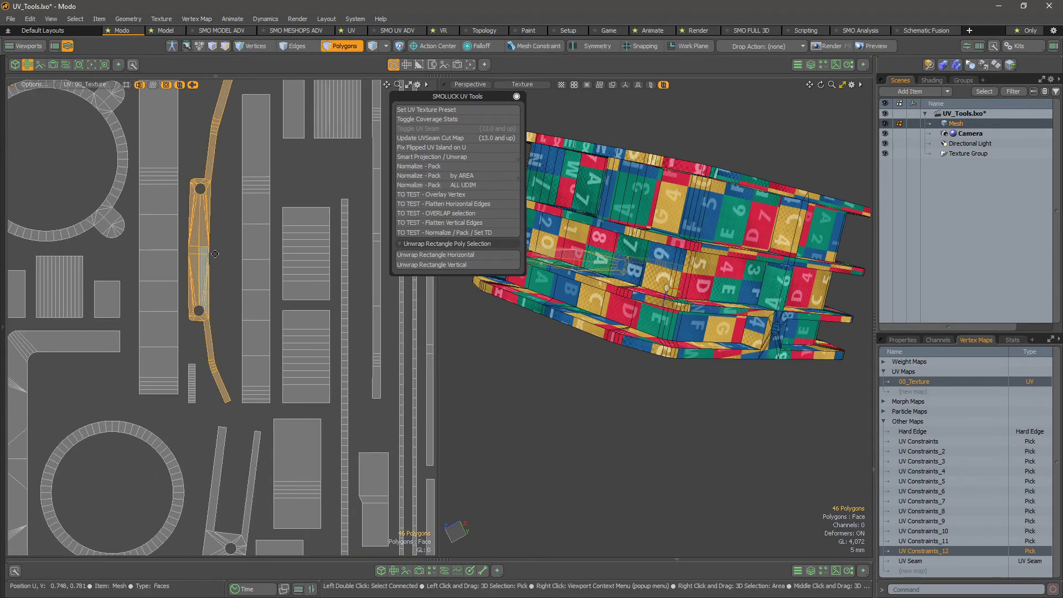
scroll(214, 254, "down", 4)
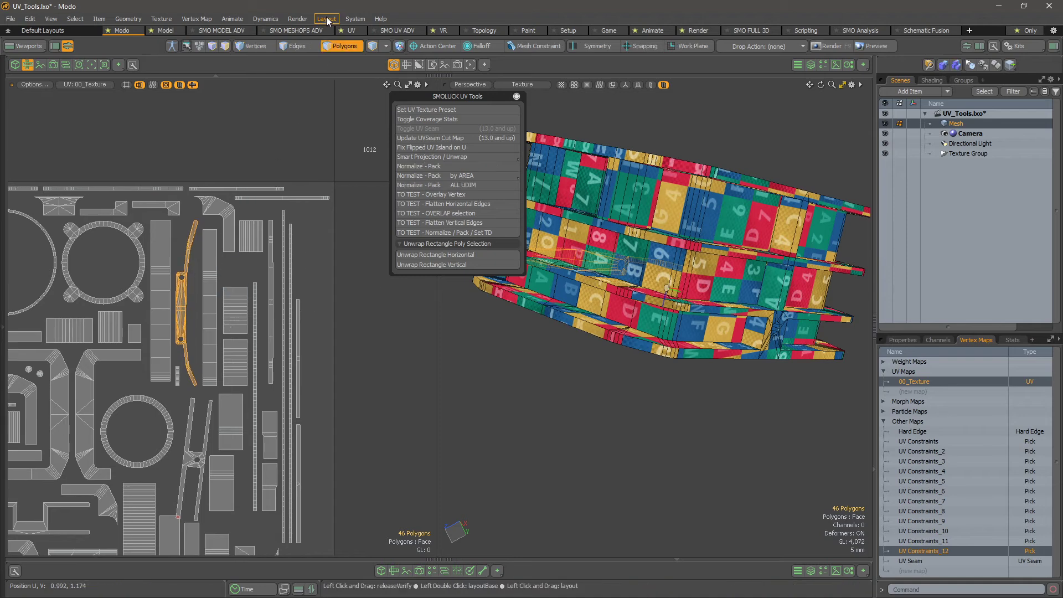
Run the script SMO_UV_RelaxPasses.LXM on the selected two-holed island
left_click(327, 18)
mouse_move(355, 18)
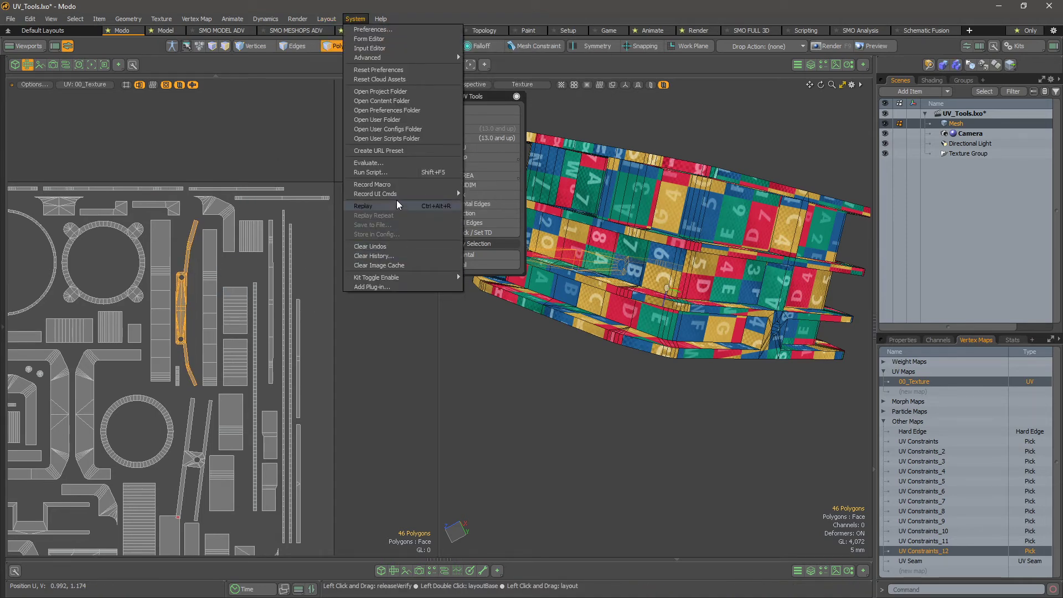
left_click(393, 172)
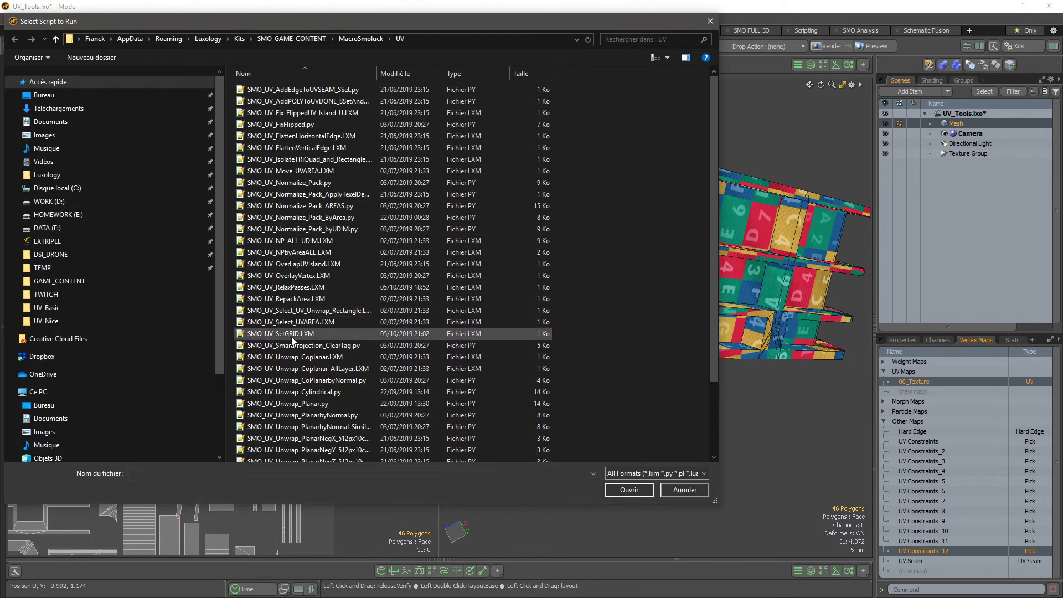
left_click(306, 334)
left_click(332, 253)
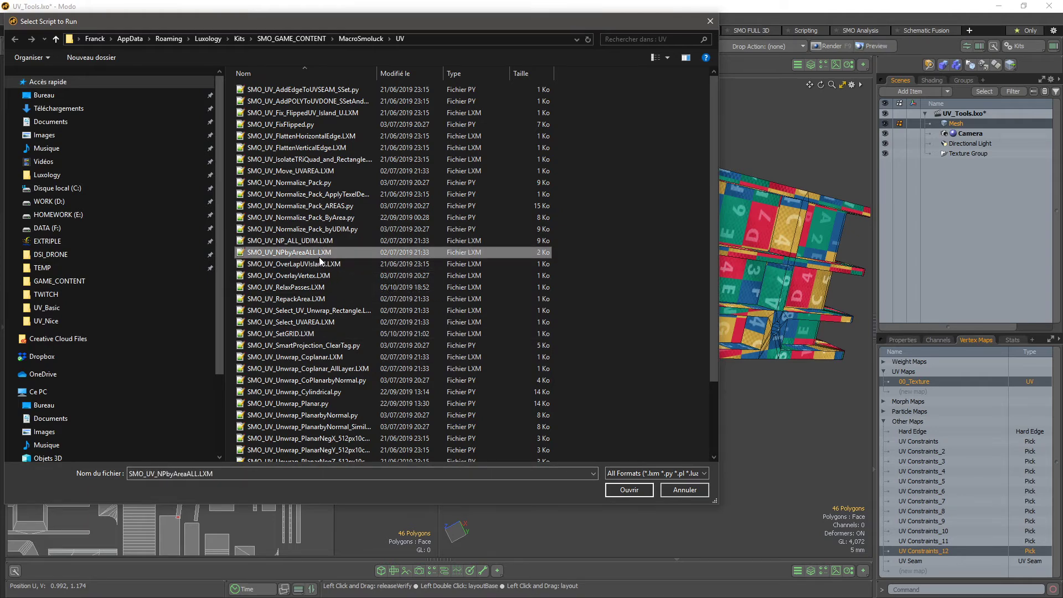
left_click(304, 287)
left_click(625, 490)
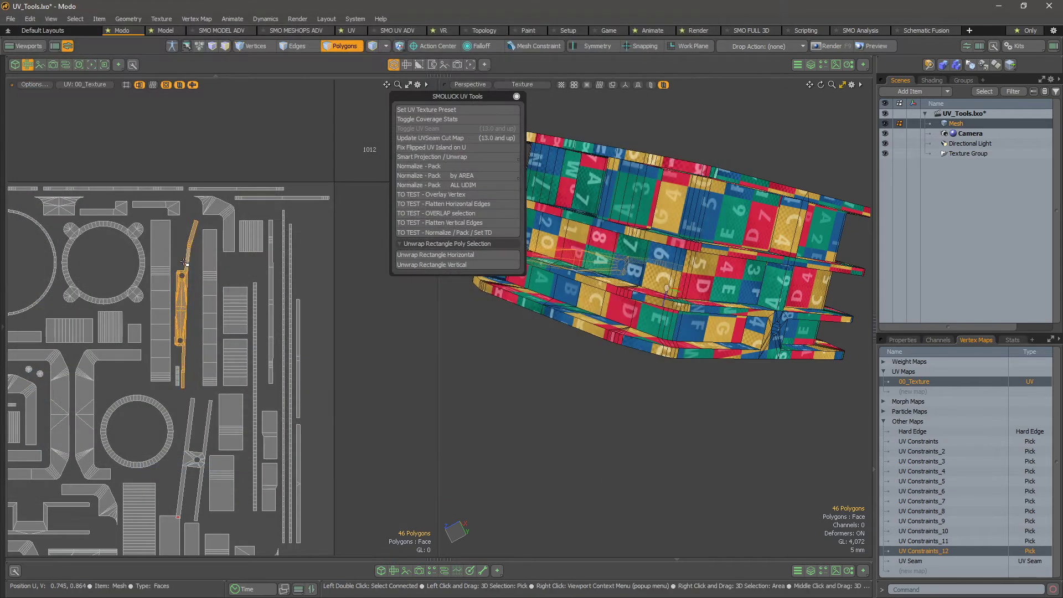
Select the outer strip polygons of both arms on the two-holed island and unwrap them with Unwrap Rectangle Horizontal
right_click_drag(182, 305, 218, 331, "alt")
left_click_drag(207, 243, 211, 338, "alt")
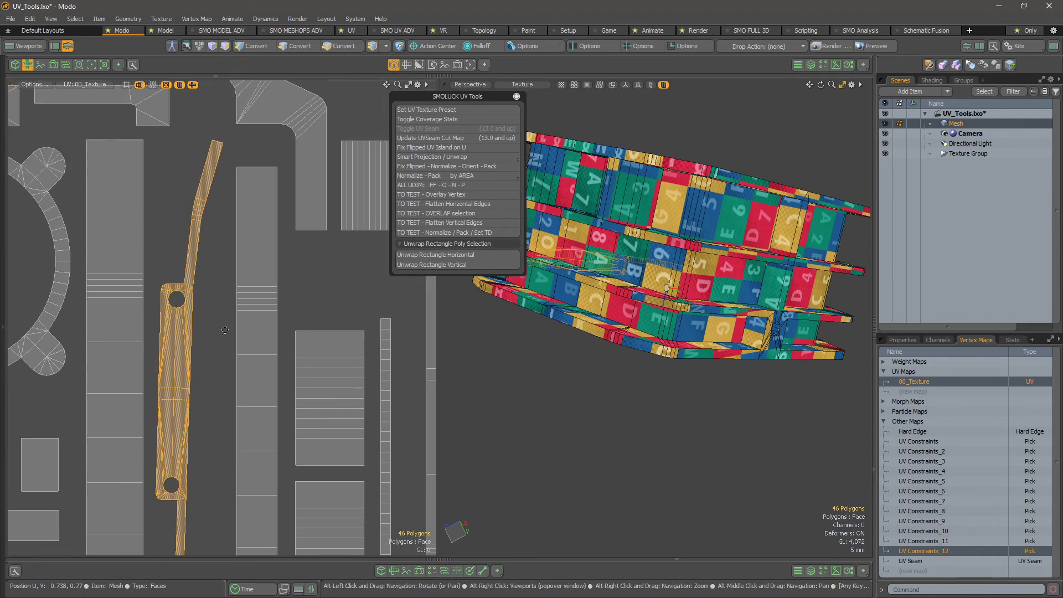
right_click_drag(212, 338, 197, 332, "alt")
left_click_drag(215, 192, 201, 235)
right_click_drag(203, 265, 244, 321, "alt")
left_click_drag(222, 526, 242, 360, "alt")
left_click_drag(217, 259, 211, 335, "shift")
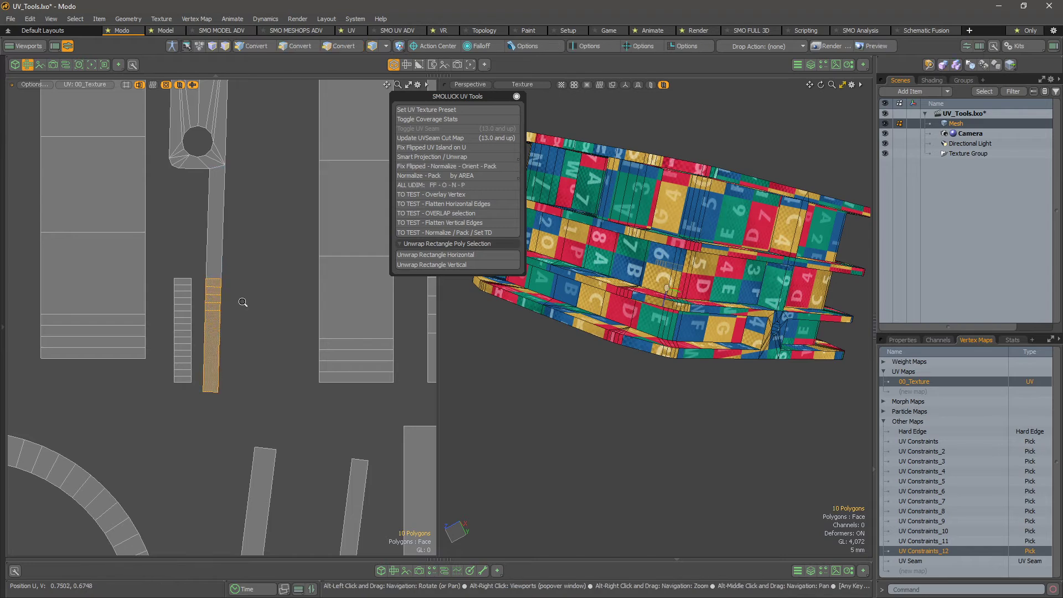
right_click_drag(315, 275, 295, 271, "alt")
left_click_drag(295, 270, 287, 358, "alt")
left_click(469, 254)
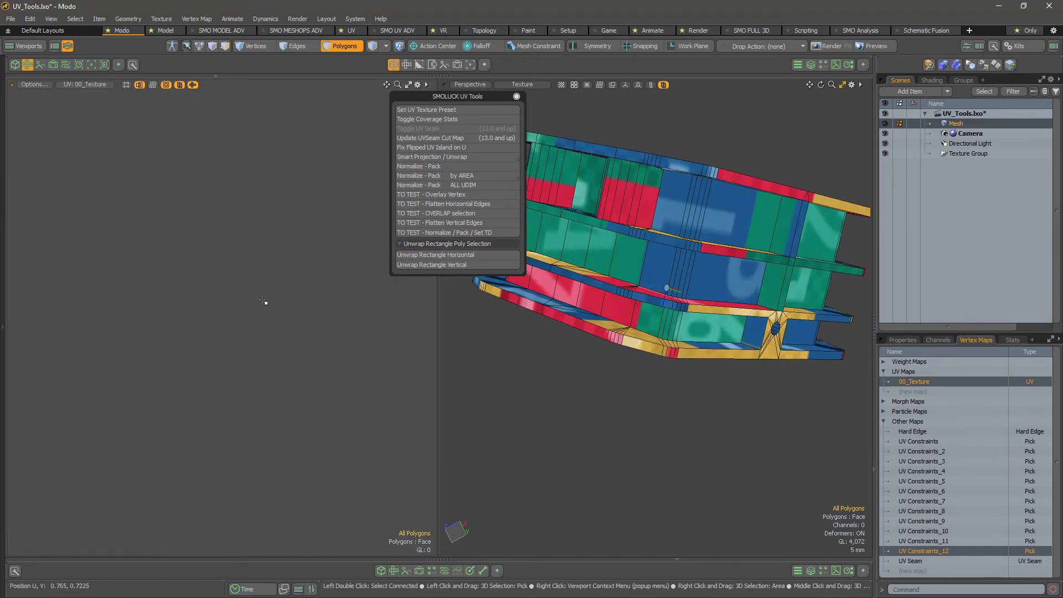
Try to normalize and pack all UV islands while UV Constraints_12 is still selected
key("o")
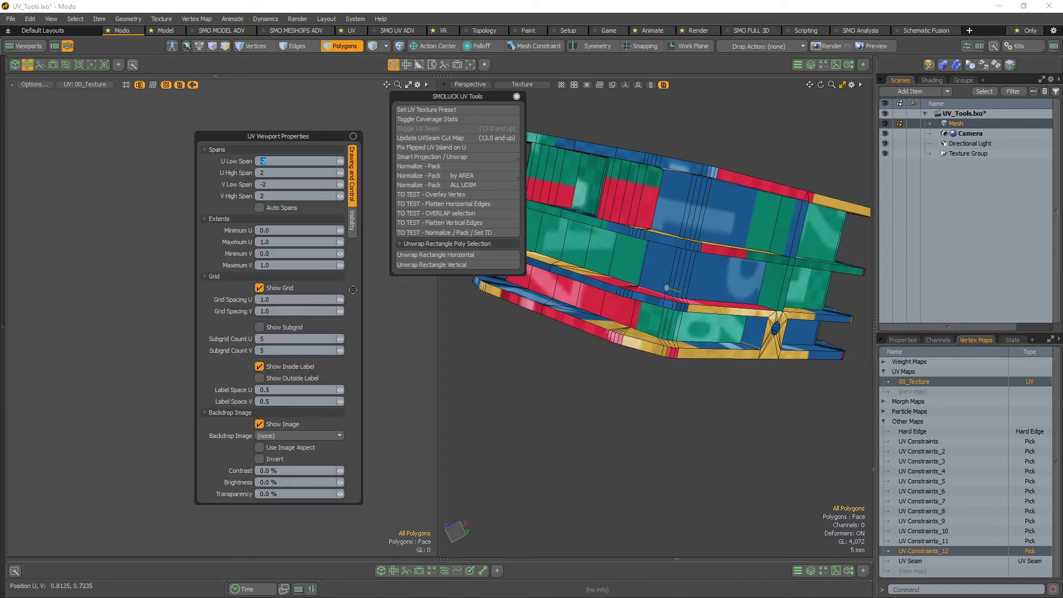
left_click(457, 166)
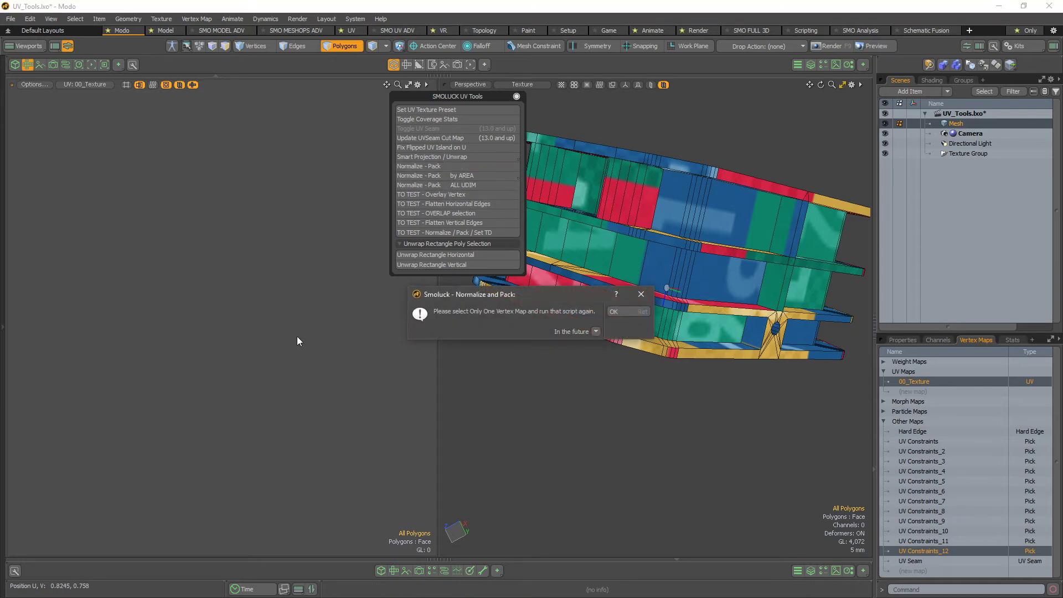
left_click(626, 311)
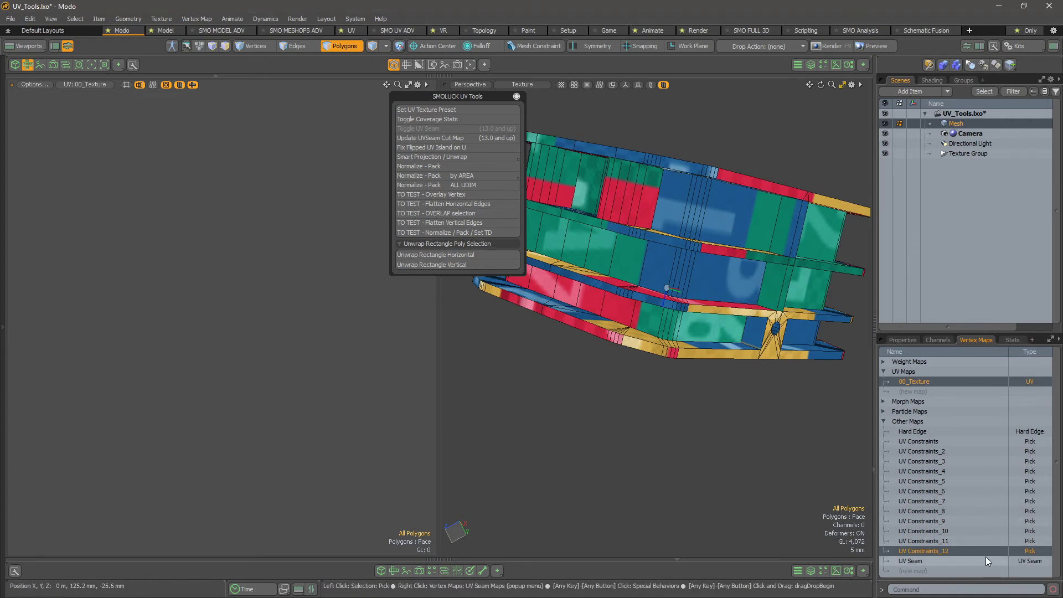
Deselect the UV Constraints_12 map and run Normalize - Pack on the 00_Texture UV map
left_click(965, 552)
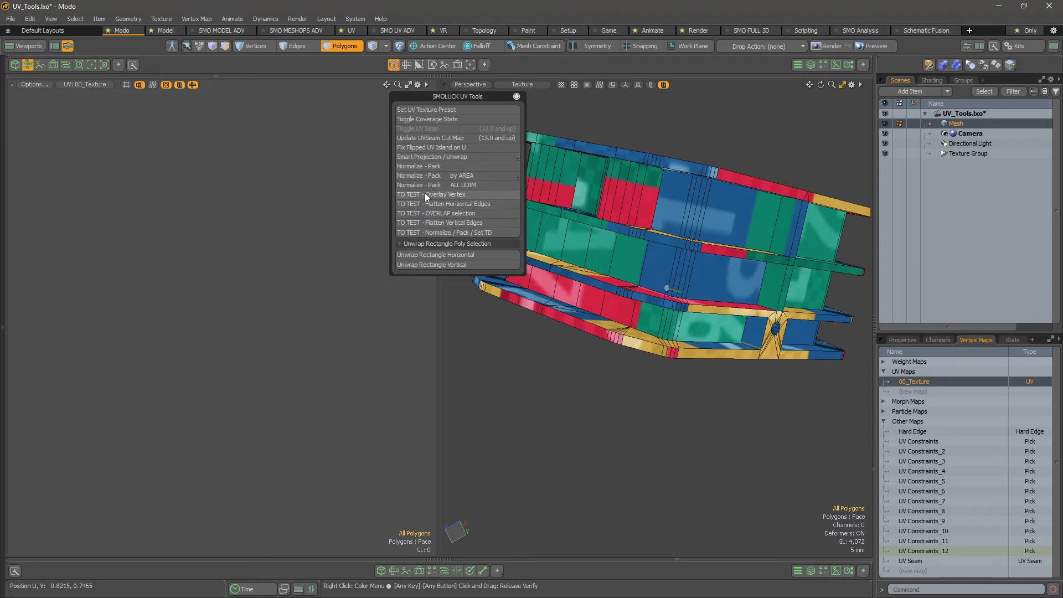
left_click(436, 165)
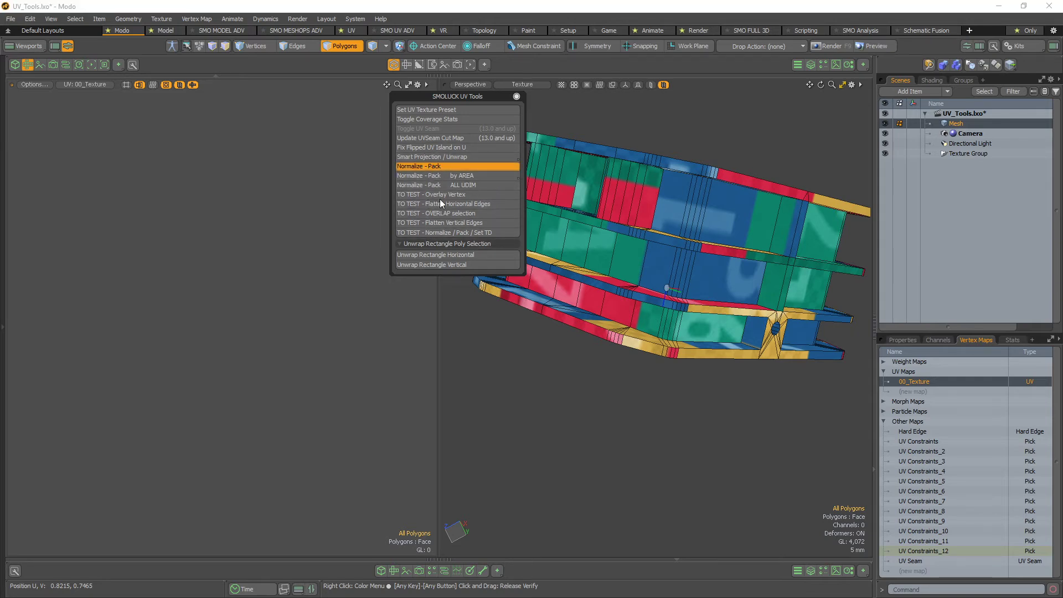
scroll(269, 276, "up", 5)
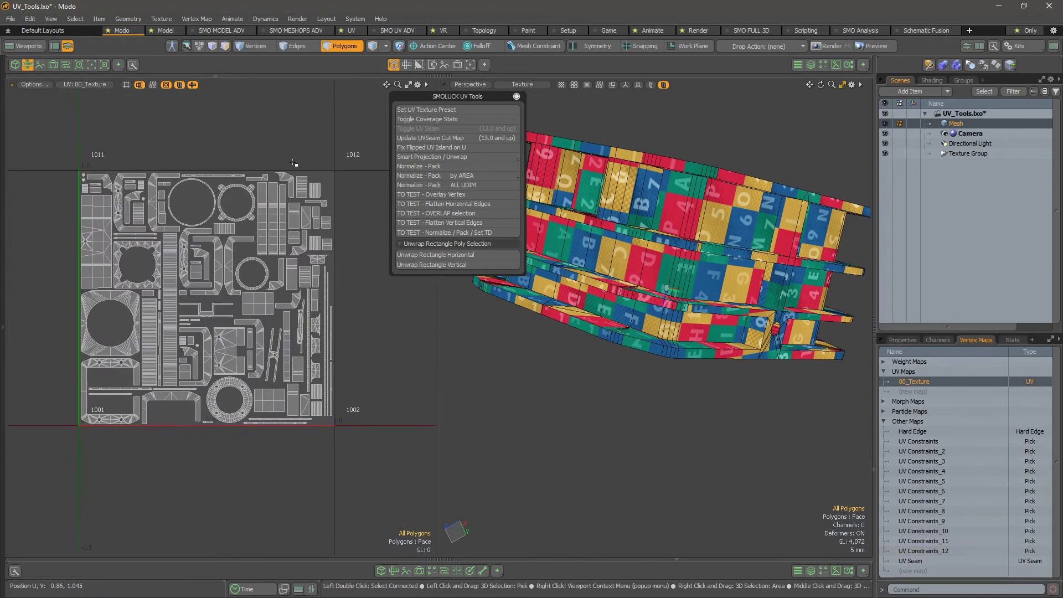
Straighten the tilted four-armed island by orienting it vertically from a long outer edge of one arm
scroll(250, 328, "up", 3)
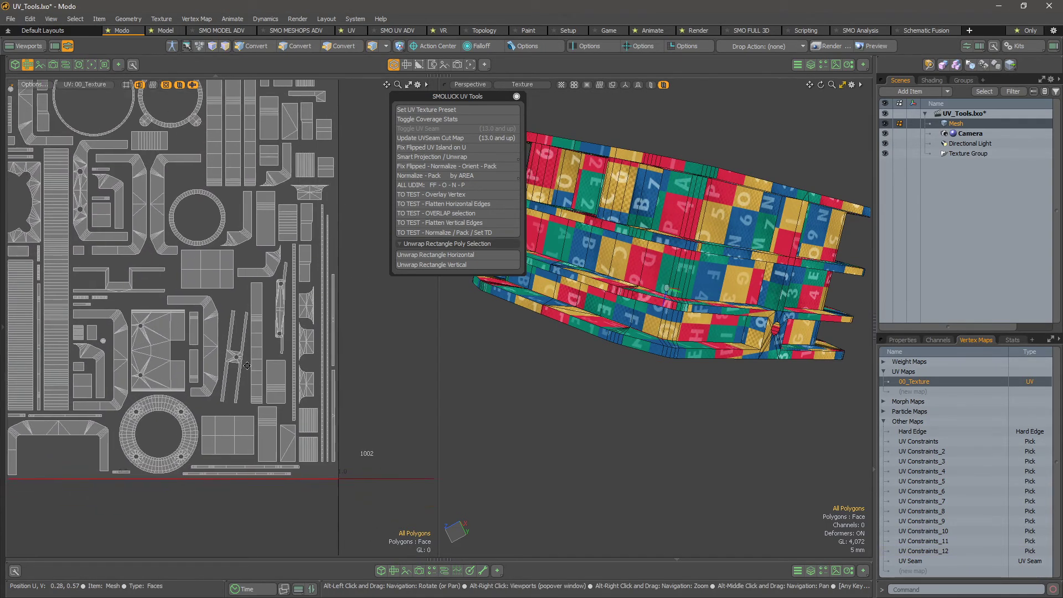
key("2")
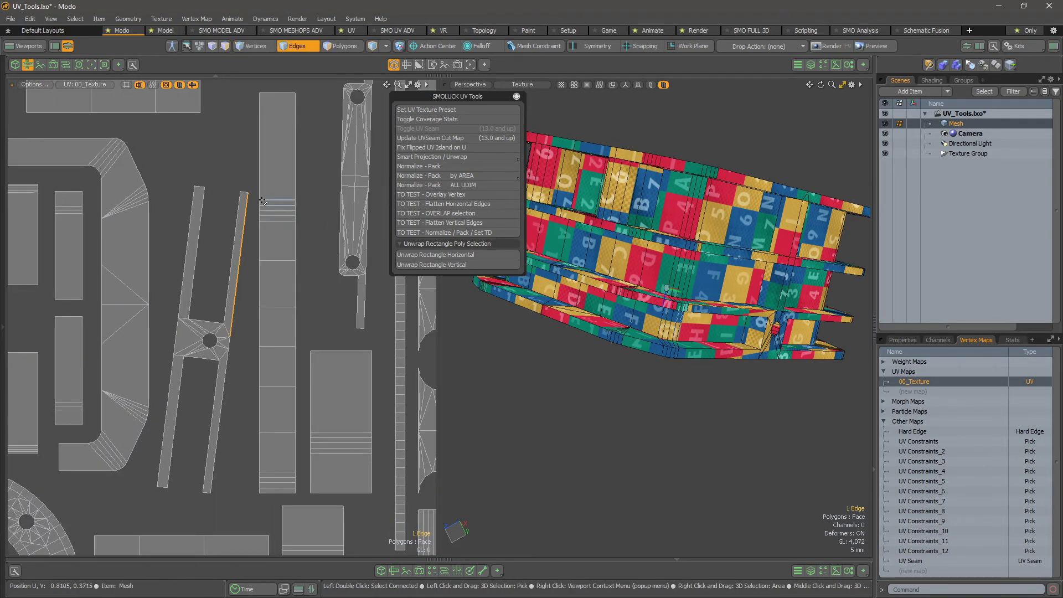
left_click(3, 167)
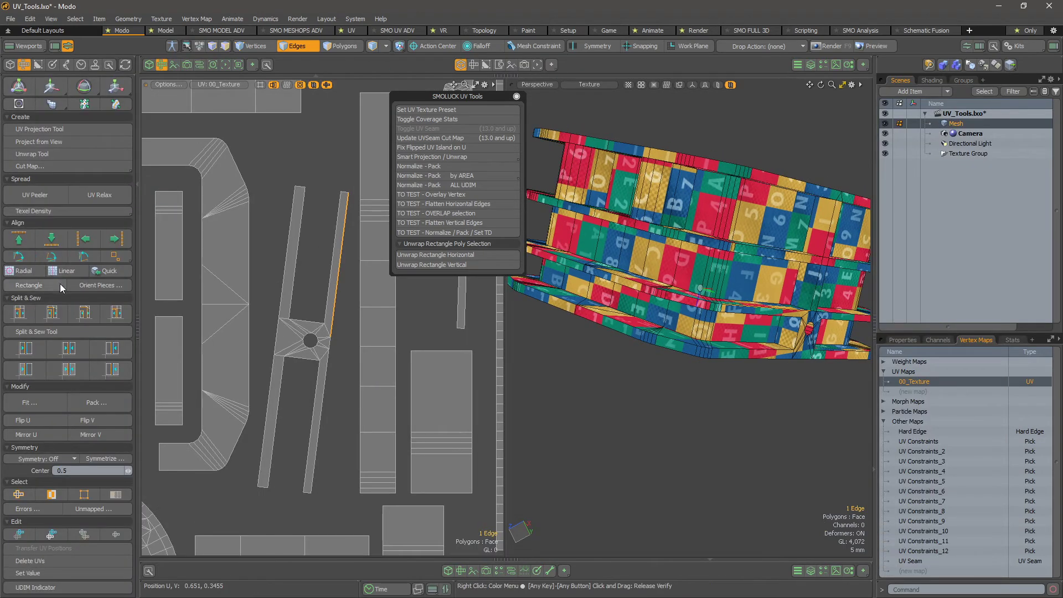
left_click(85, 258)
Orient the tilted two-holed island vertically using a long side edge of its middle section
right_click_drag(265, 327, 306, 301, "alt")
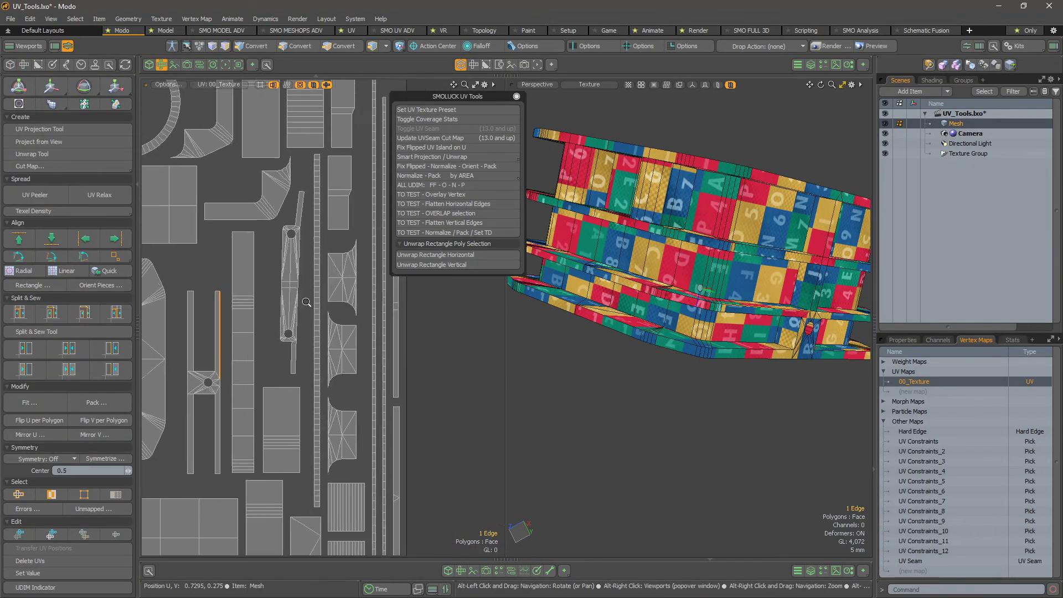
right_click_drag(297, 244, 308, 239, "alt")
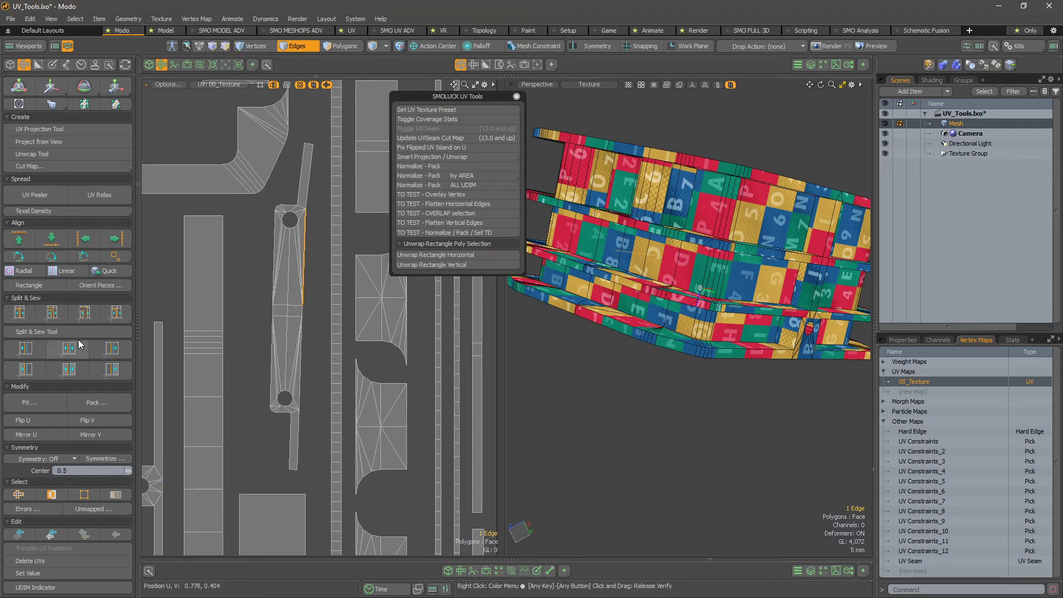
left_click(87, 256)
scroll(294, 173, "down", 5, "alt")
left_click_drag(289, 176, 276, 279, "alt")
scroll(292, 424, "up", 1, "alt")
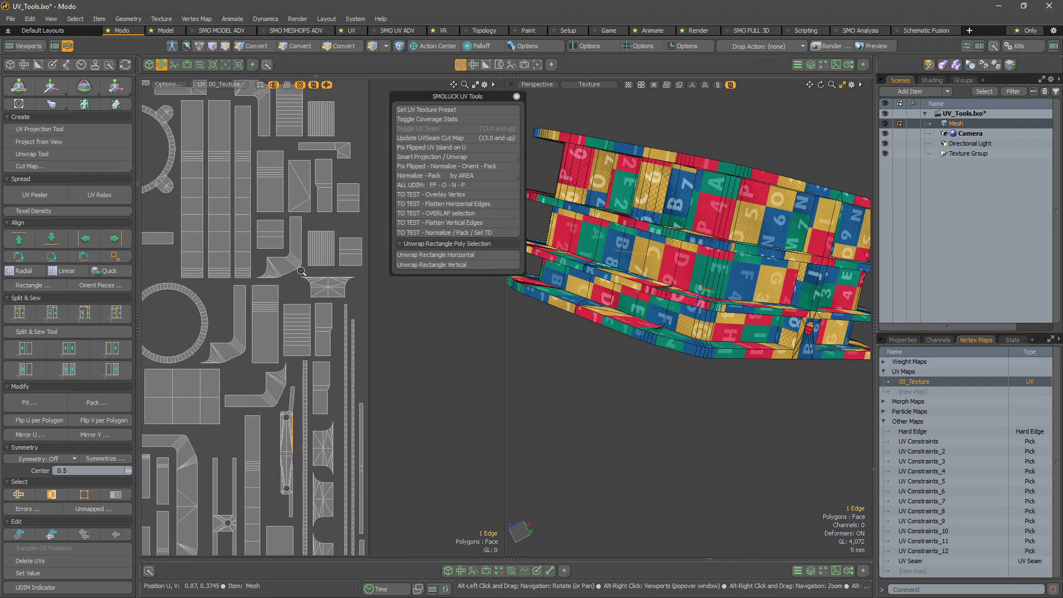
Select the side edges along the arms of the two-holed island to check its alignment
left_click_drag(293, 424, 302, 284, "alt")
key("3")
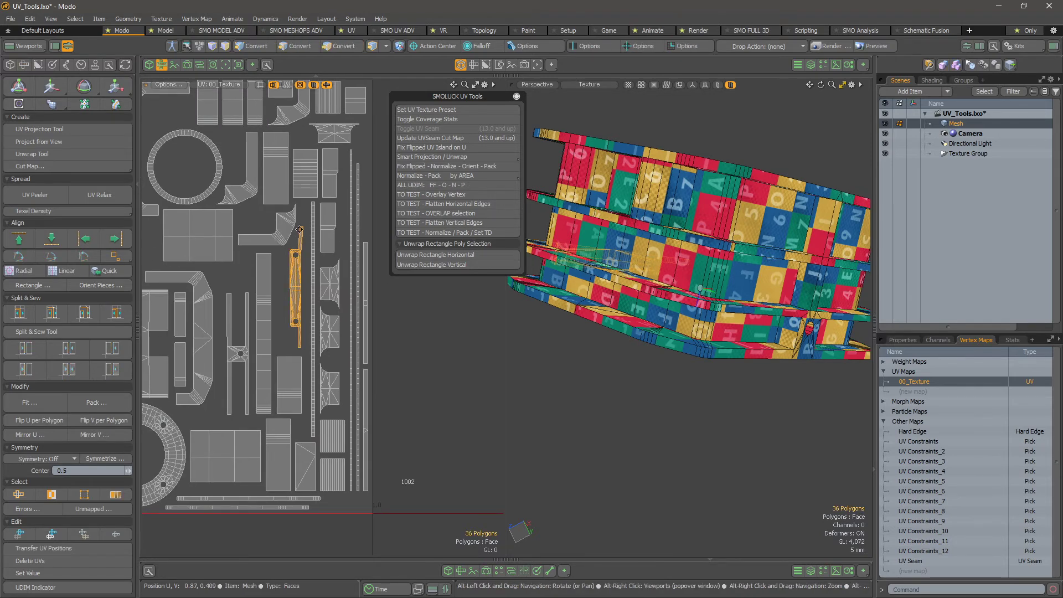
scroll(296, 277, "up", 3, "alt")
key("2")
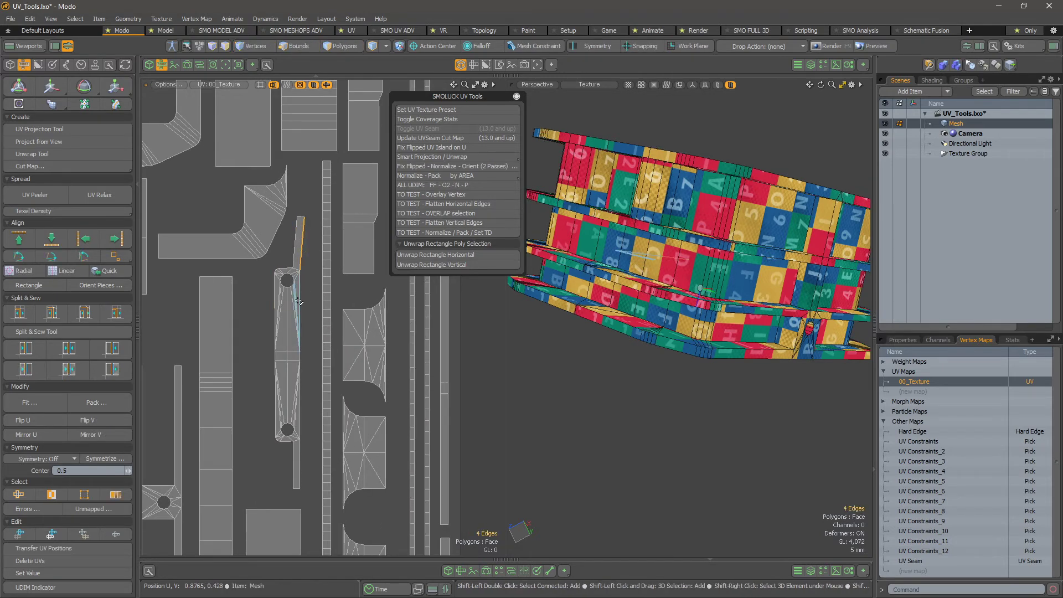
left_click(303, 277)
left_click(297, 456, "shift")
Inspect the packed islands across the whole UV layout for remaining tilted pieces
scroll(277, 249, "down", 4, "alt")
left_click_drag(271, 249, 482, 227, "alt")
left_click_drag(269, 292, 468, 329, "alt")
mouse_move(149, 429)
left_mouse_down("alt")
mouse_move(319, 349)
mouse_move(131, 438)
left_mouse_up("alt")
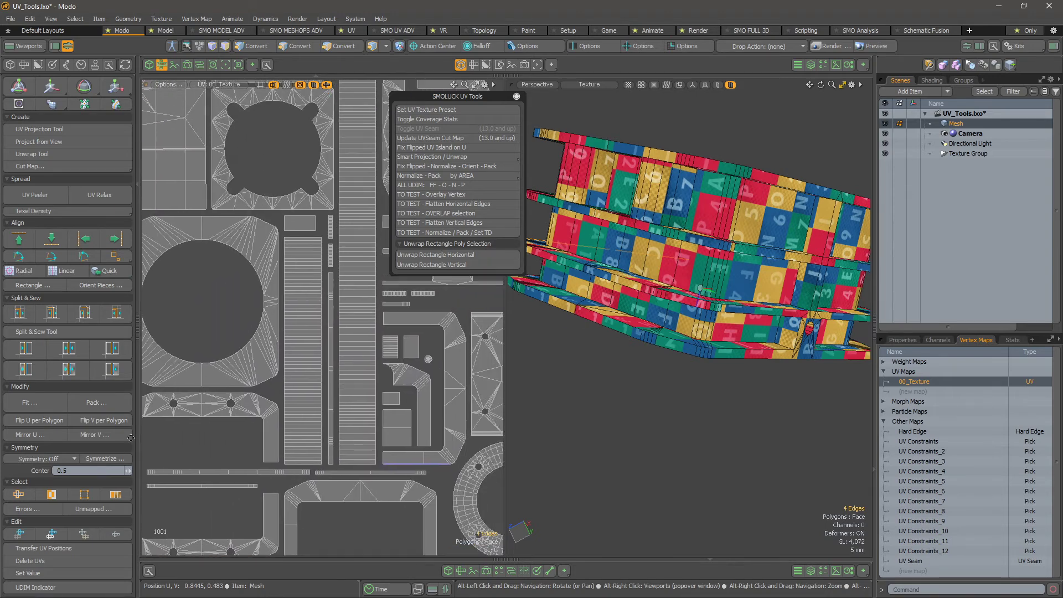
left_click_drag(265, 232, 268, 431, "alt")
left_click_drag(487, 280, 332, 222, "alt")
scroll(375, 199, "up", 3, "alt")
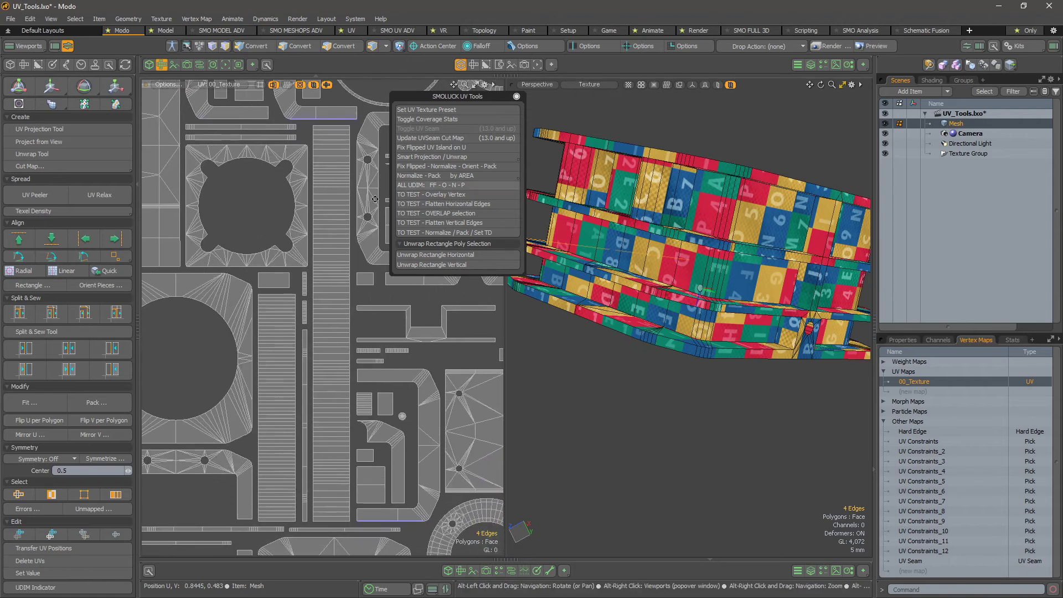
scroll(375, 199, "down", 6, "alt")
left_click_drag(310, 354, 355, 318, "alt")
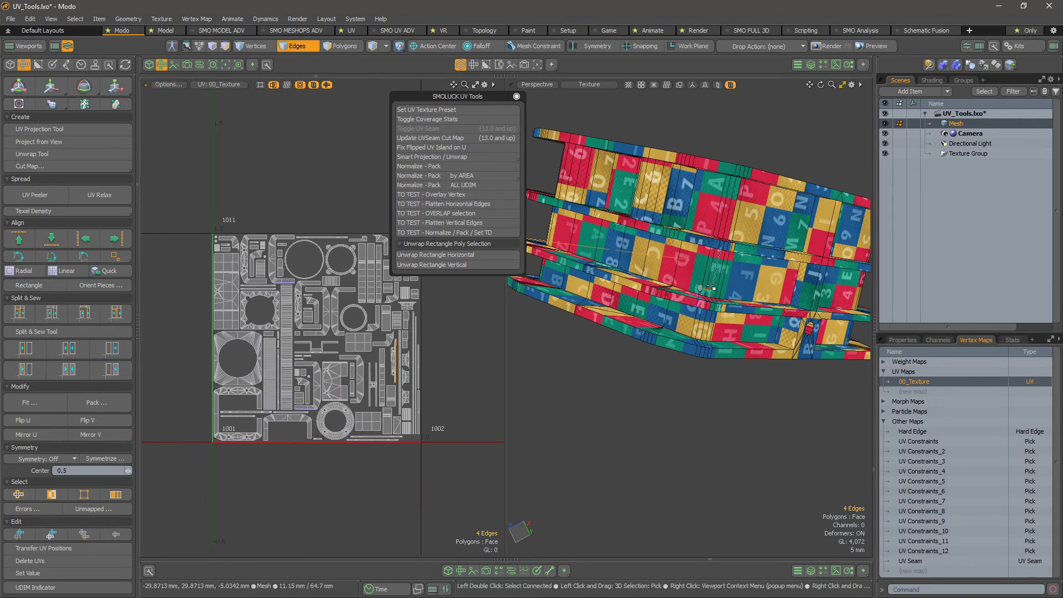
Replace the model's UV texture in the 3D view with a denser numbered checker and inspect it all around
key("3")
left_click_drag(712, 288, 597, 89, "alt")
left_click(600, 83)
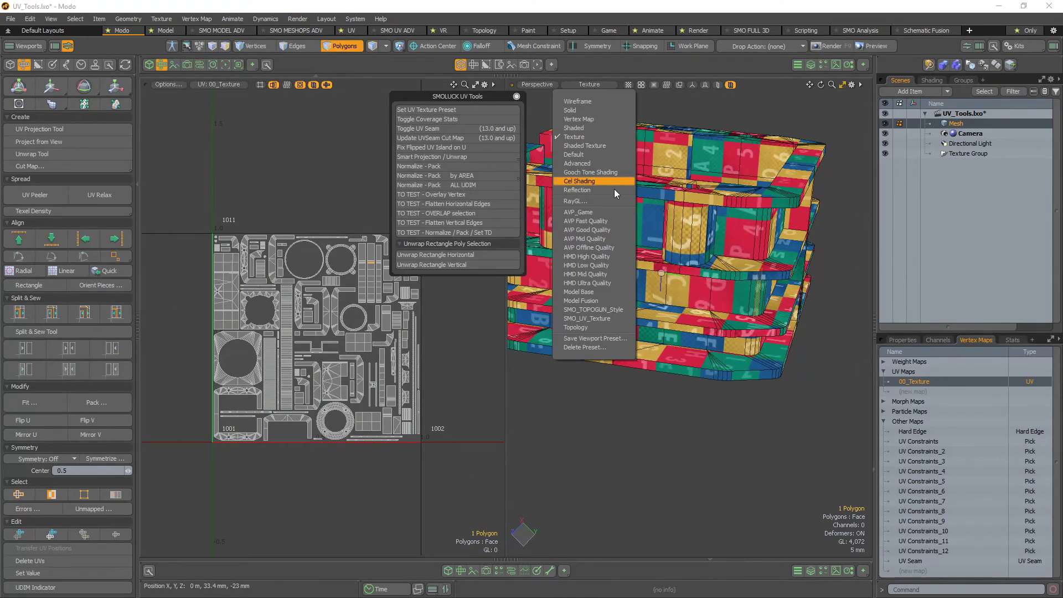
left_click(627, 84)
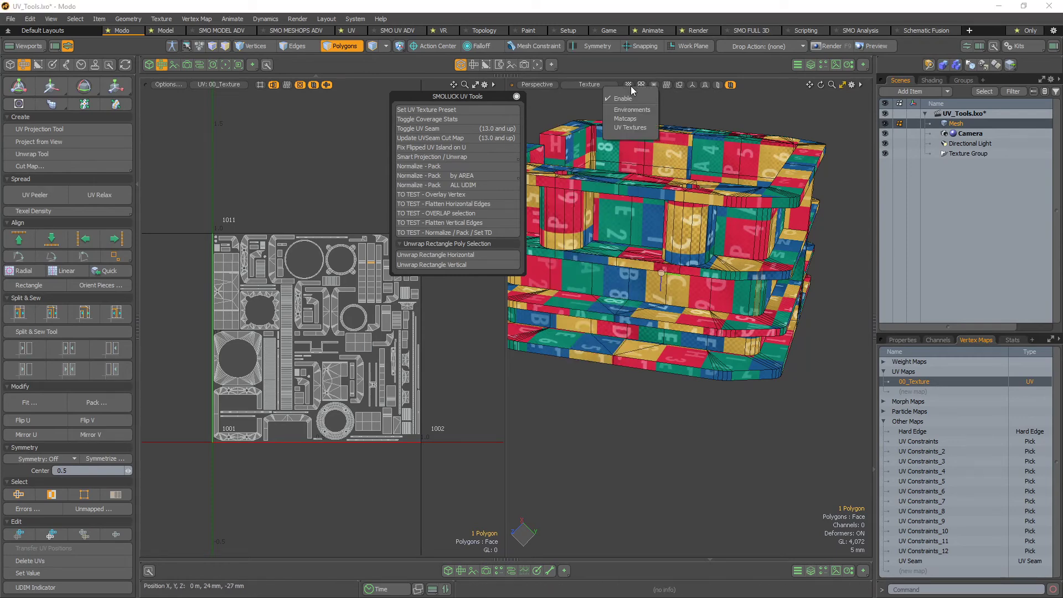
left_click(625, 127)
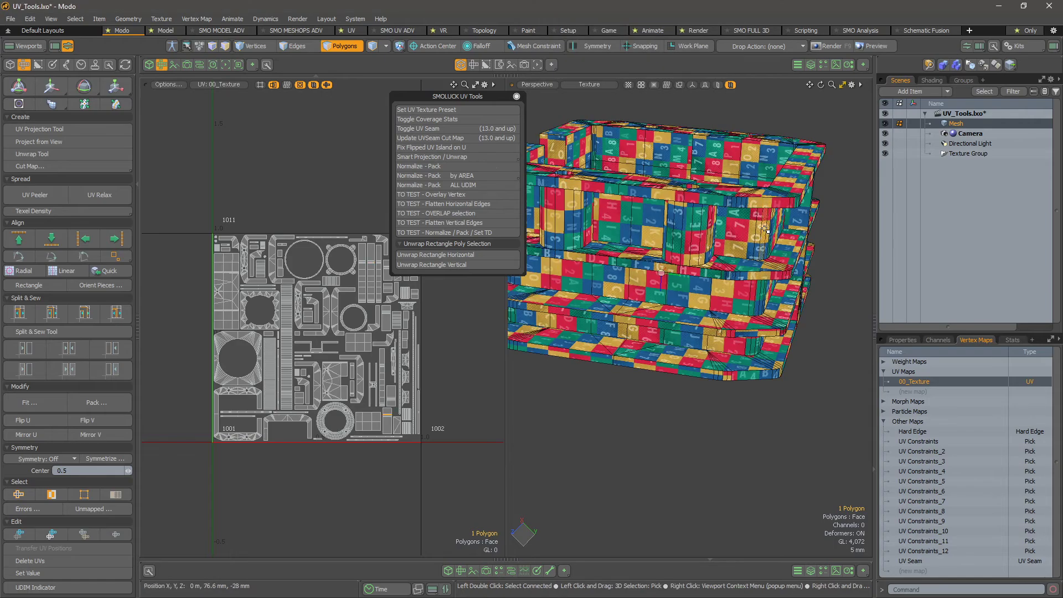
left_click_drag(749, 293, 661, 548, "alt")
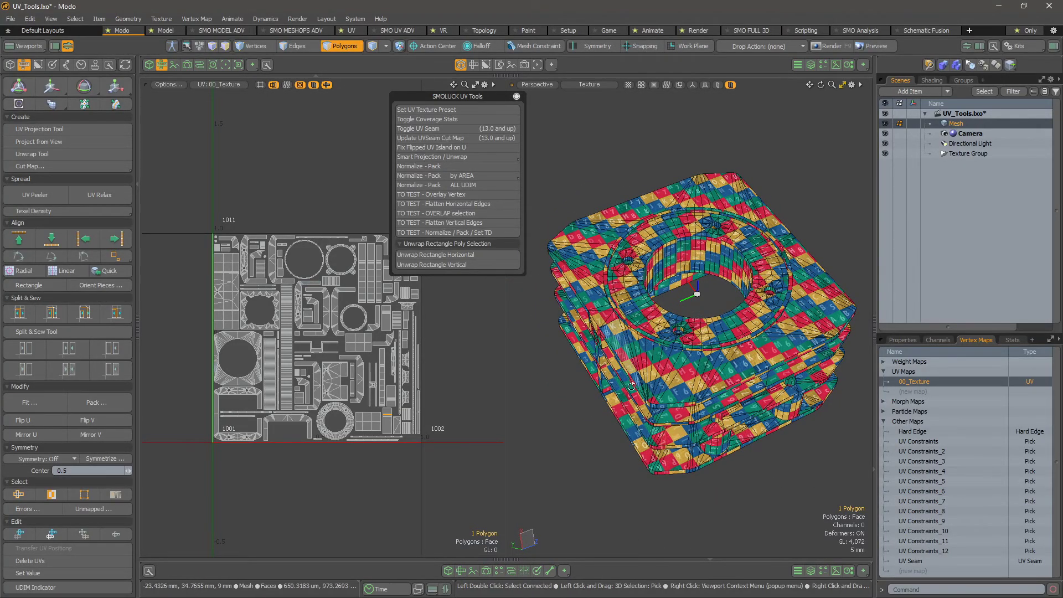
Close and reopen the SMOLUCK UV Tools palette, move it aside, and display the UV coverage statistics
left_click(515, 96)
left_click_drag(692, 382, 772, 343, "alt")
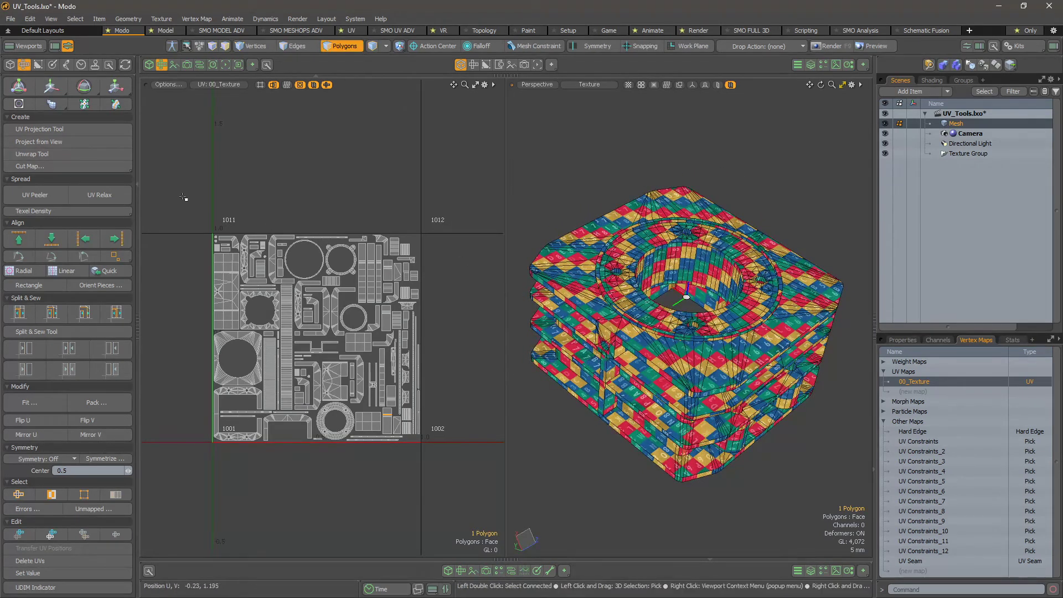
key("ctrl+space")
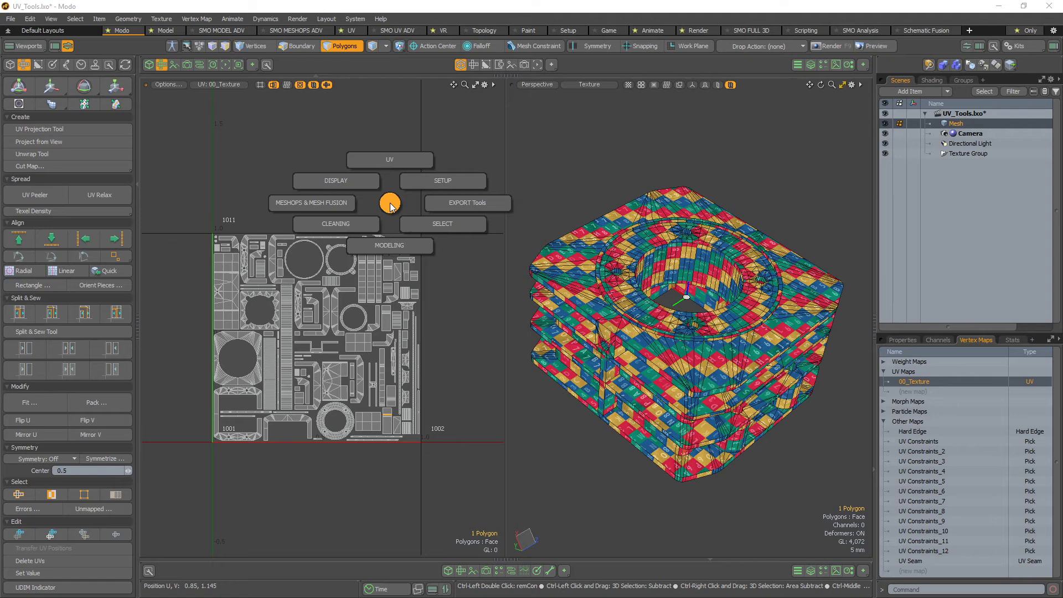
left_click(388, 170)
left_click(455, 171)
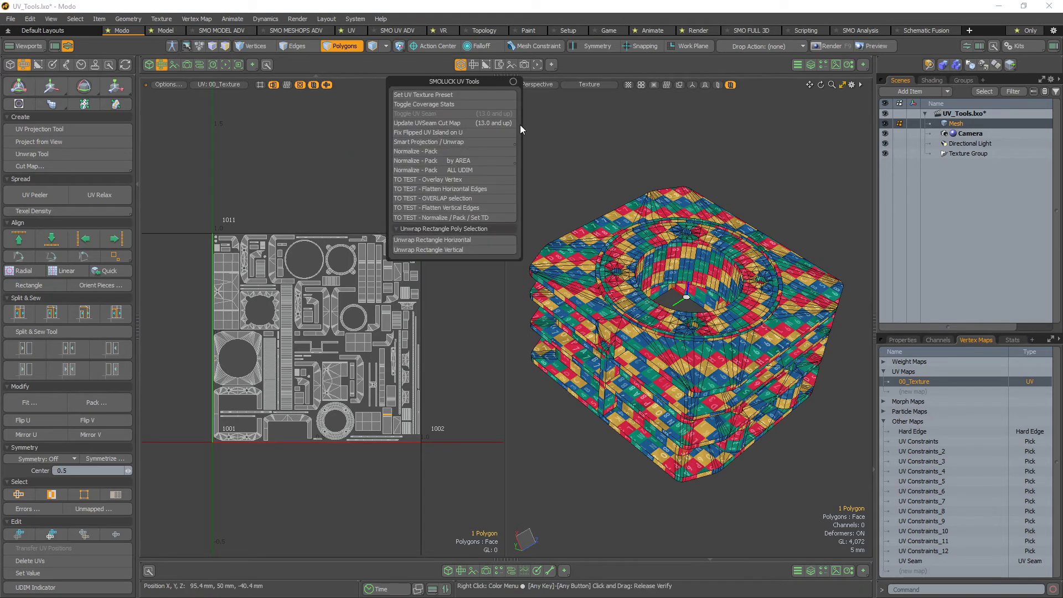
left_click_drag(461, 87, 575, 99)
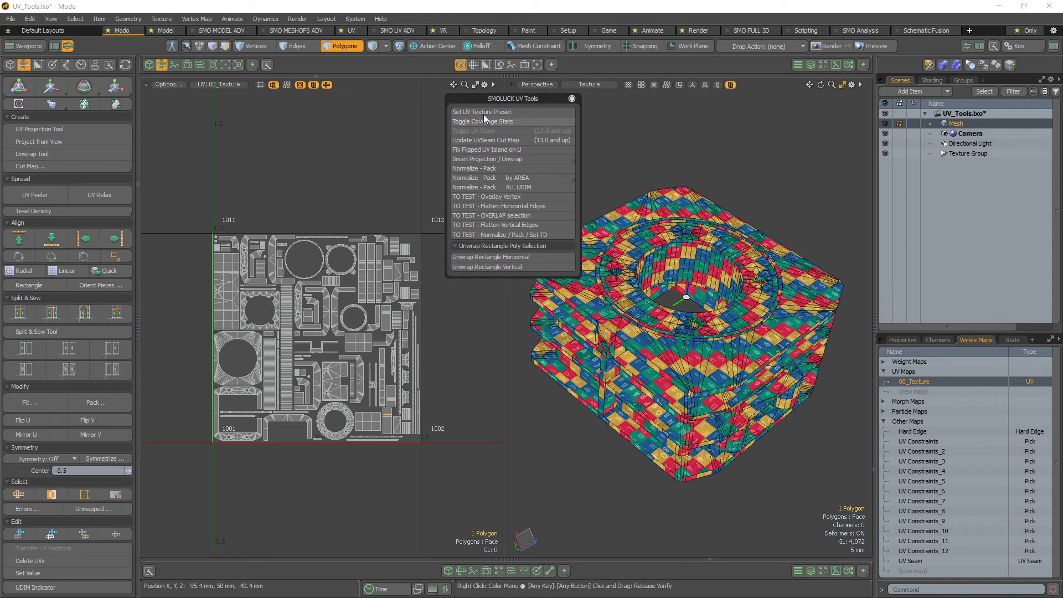
left_click(512, 121)
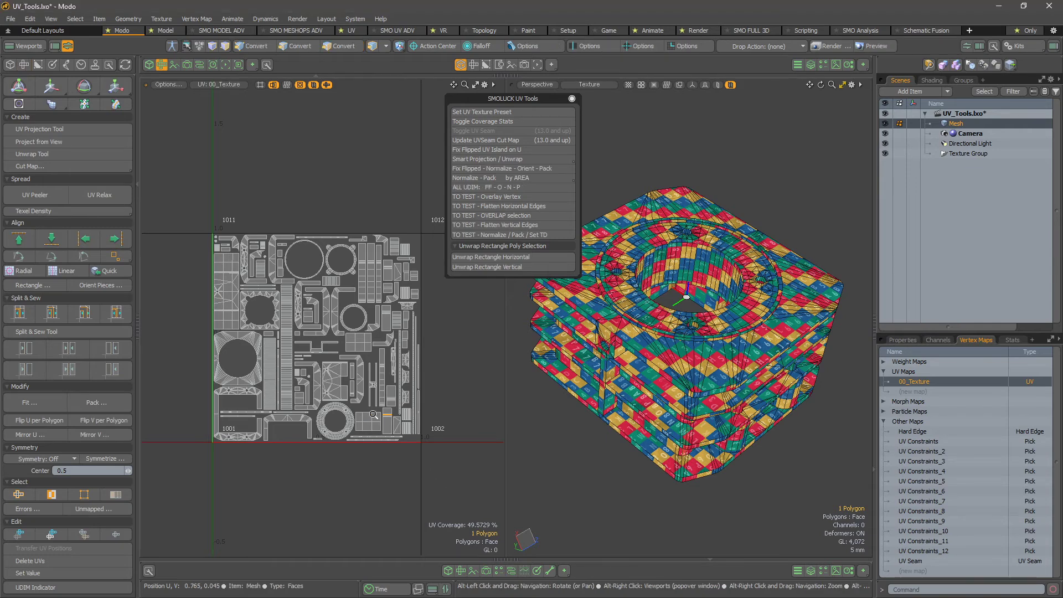
Look over the packed UV layout and toggle the coverage statistics off and on again
scroll(354, 415, "up", 5, "alt")
left_click_drag(392, 383, 380, 469, "alt")
scroll(390, 451, "down", 4, "alt")
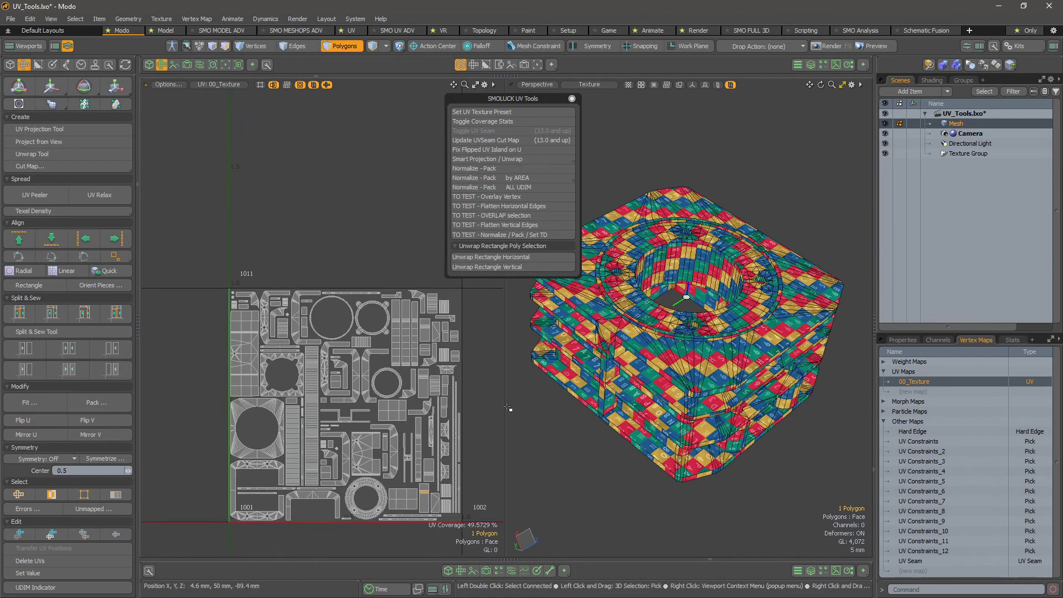
left_click(517, 121)
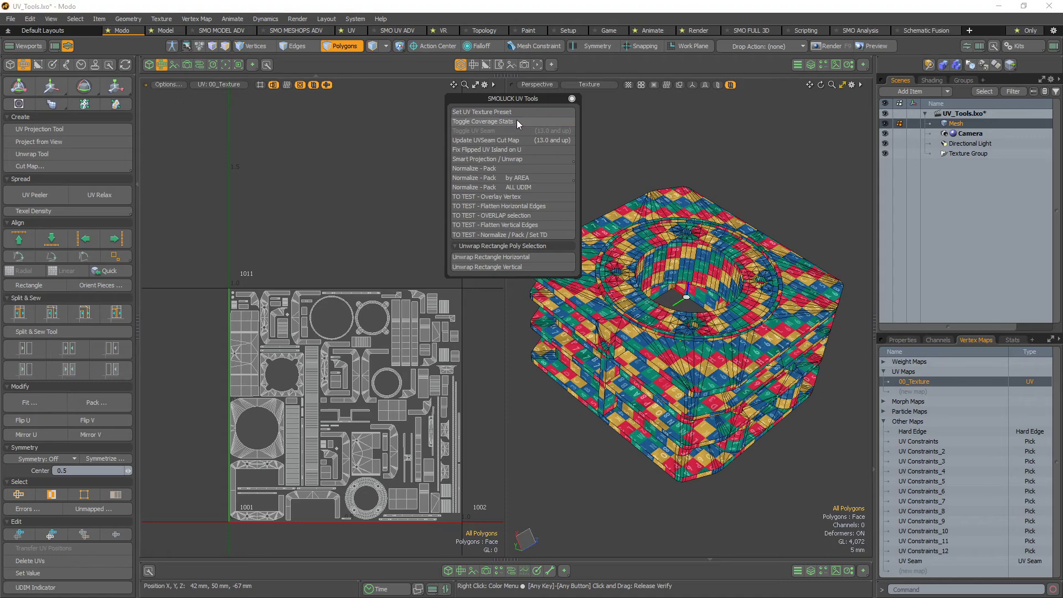
left_click(517, 121)
left_click(517, 120)
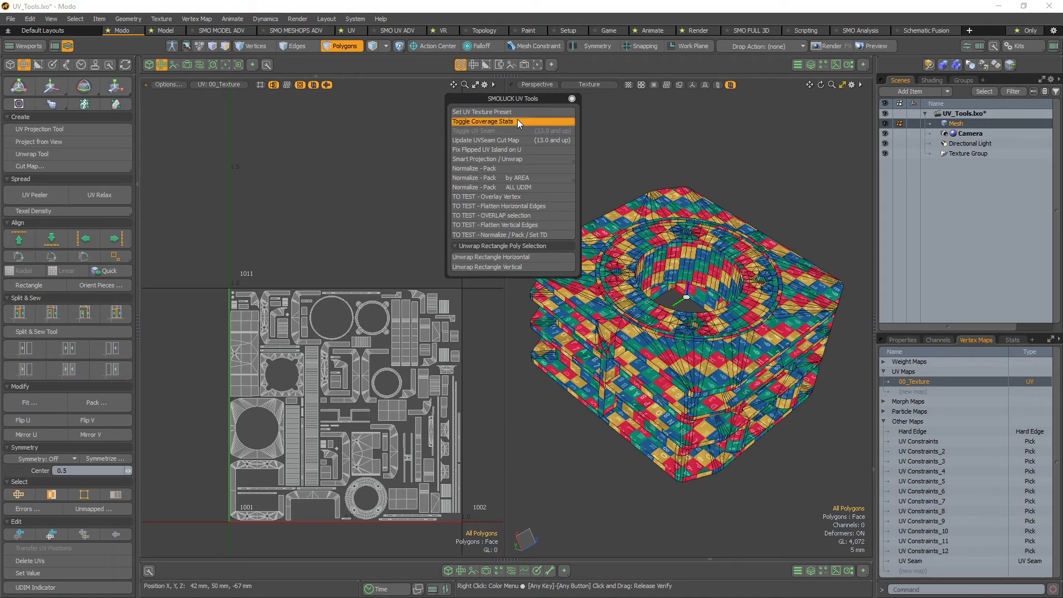
left_click_drag(437, 458, 435, 382, "alt")
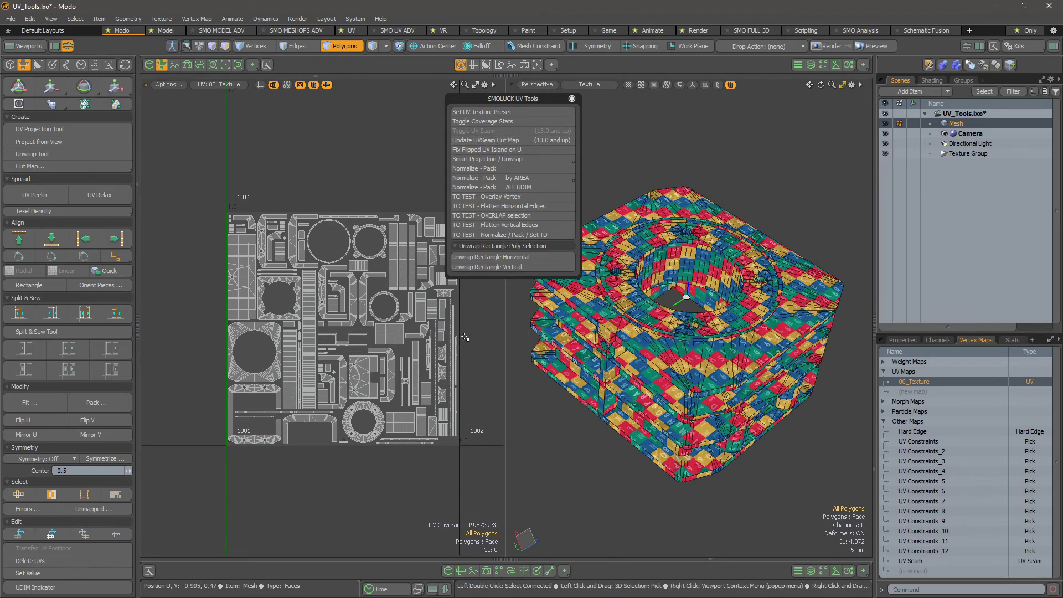
Open the Cut Map palette, place it below the UV tools palette, and clear the polygon selection
left_click_drag(491, 303, 491, 322, "alt")
left_click_drag(560, 363, 588, 381)
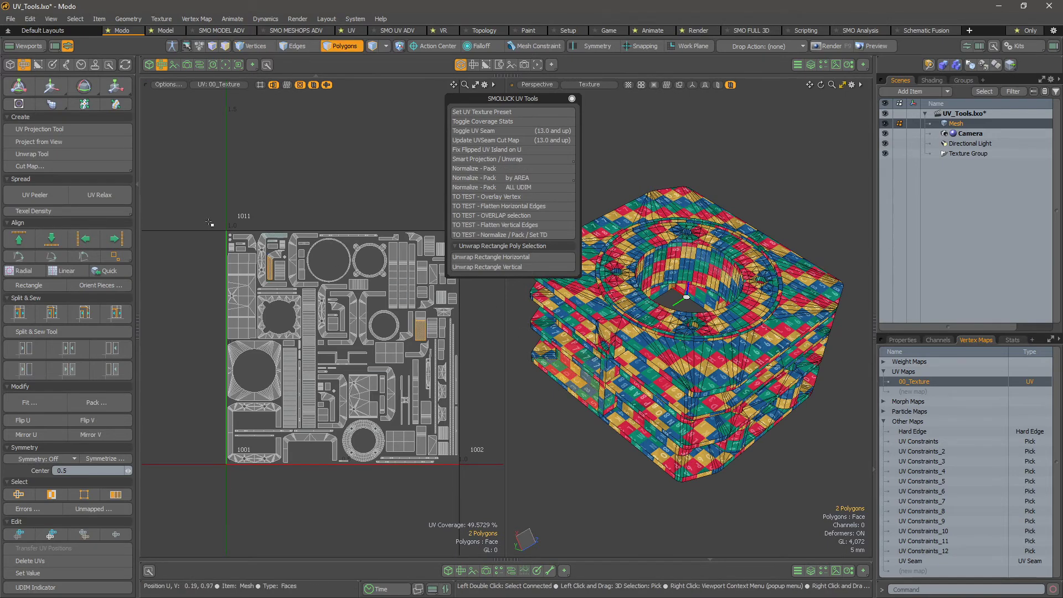
left_click(100, 167)
left_click_drag(215, 100, 510, 326)
left_click(763, 135)
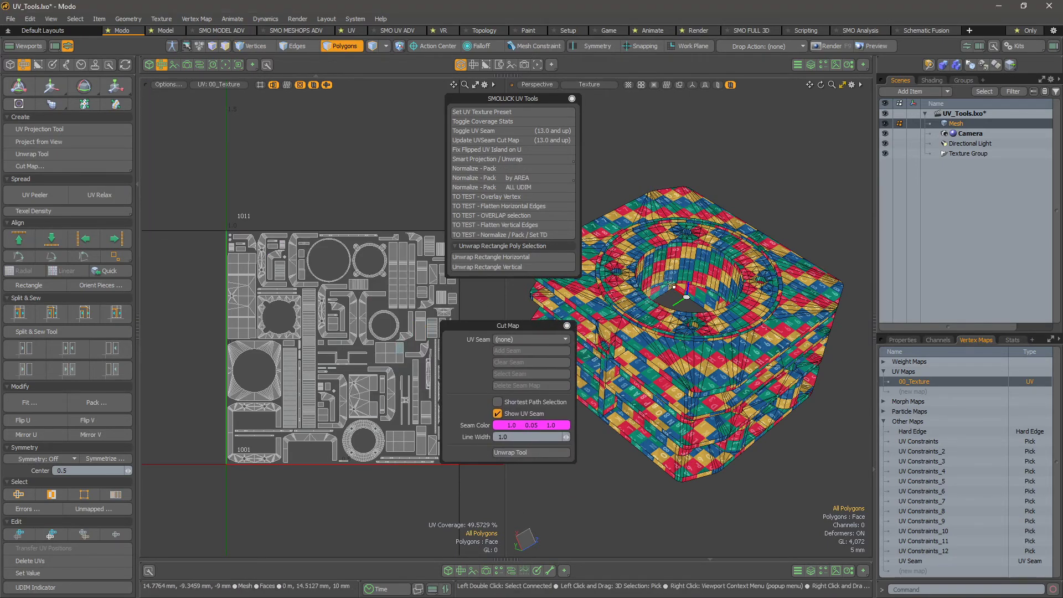
Show the model in Shaded style and check the 3D viewport's display properties
left_click(613, 87)
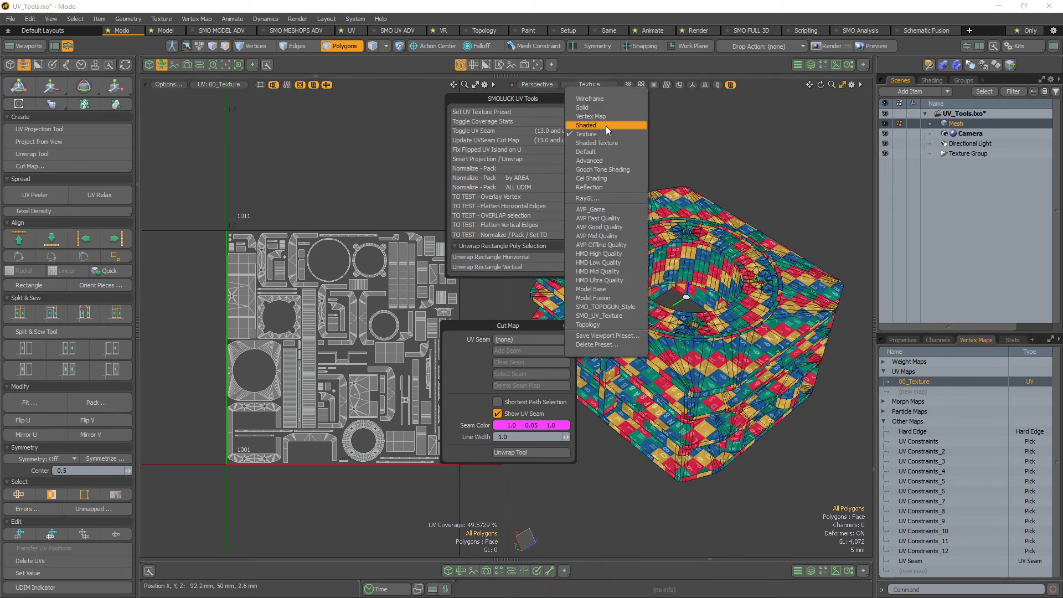
left_click(606, 125)
left_click_drag(642, 166, 688, 177, "alt")
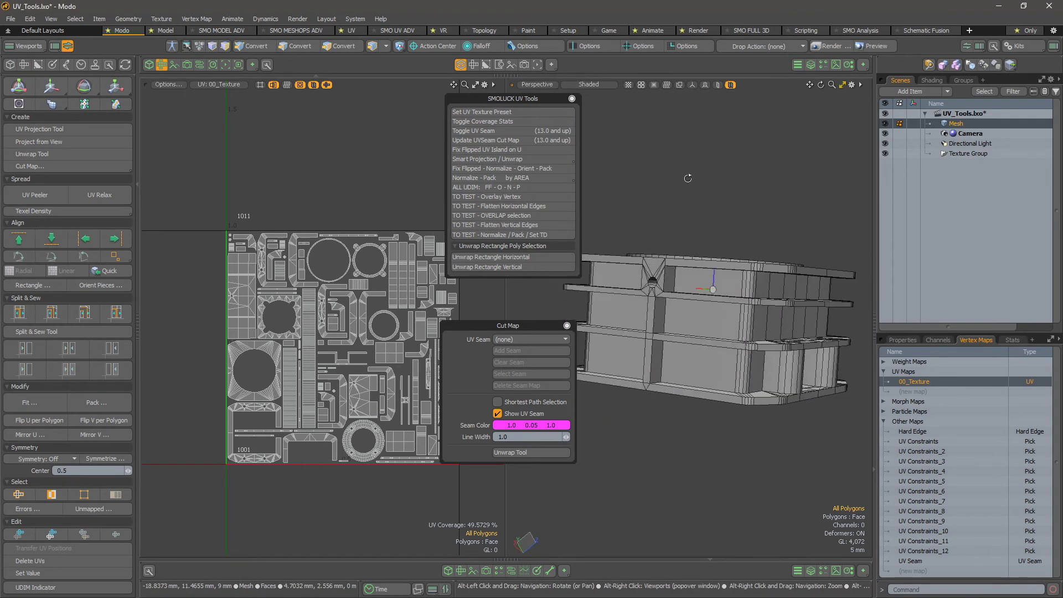
key("o")
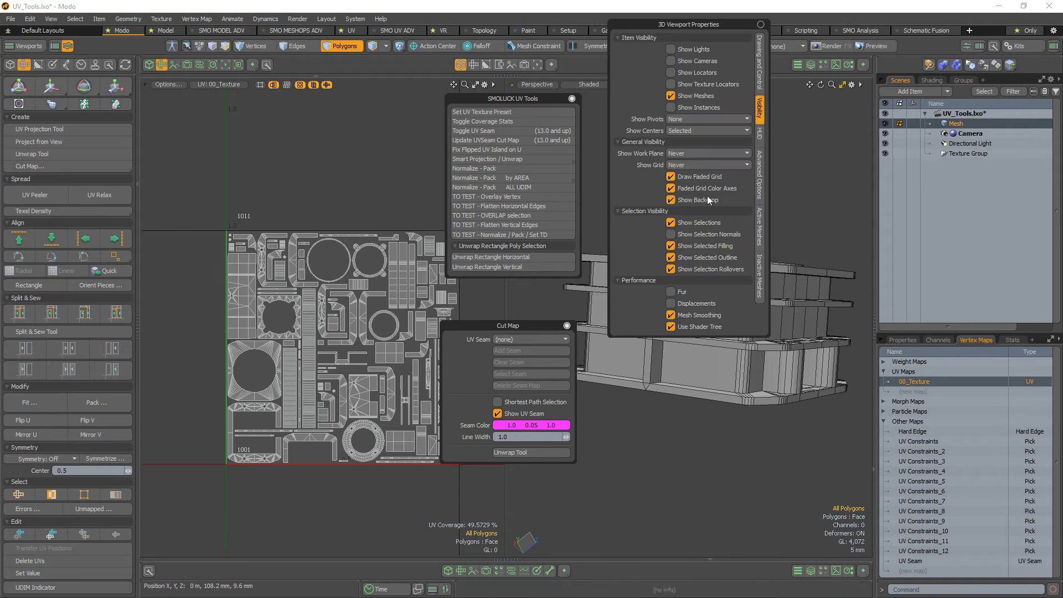
left_click(763, 191)
left_click(763, 246)
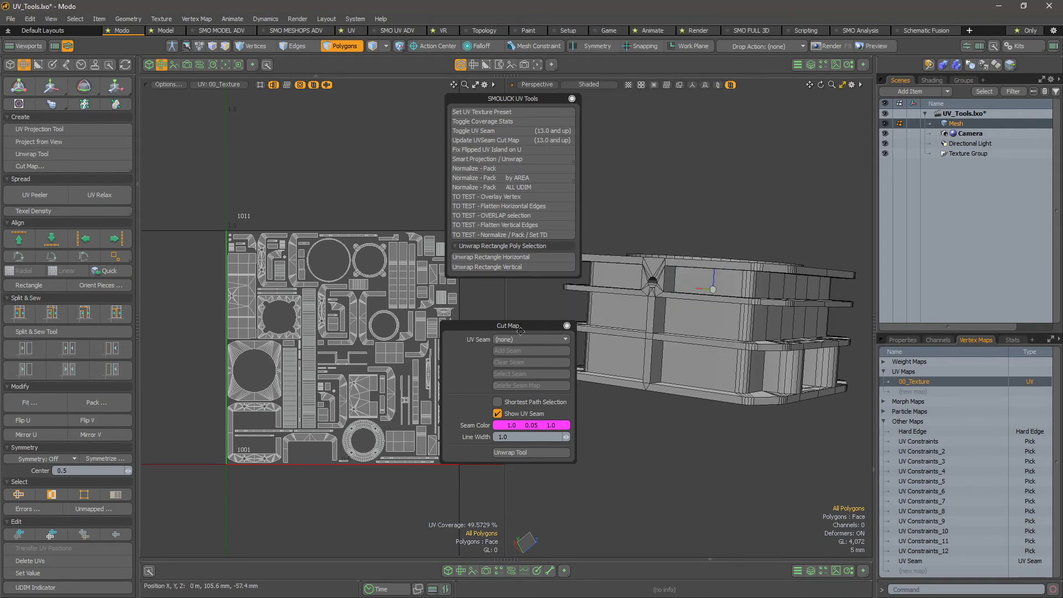
Choose UV Seam as the cut map and view the model's seams up close in Advanced shading
left_click(540, 339)
left_click(521, 346)
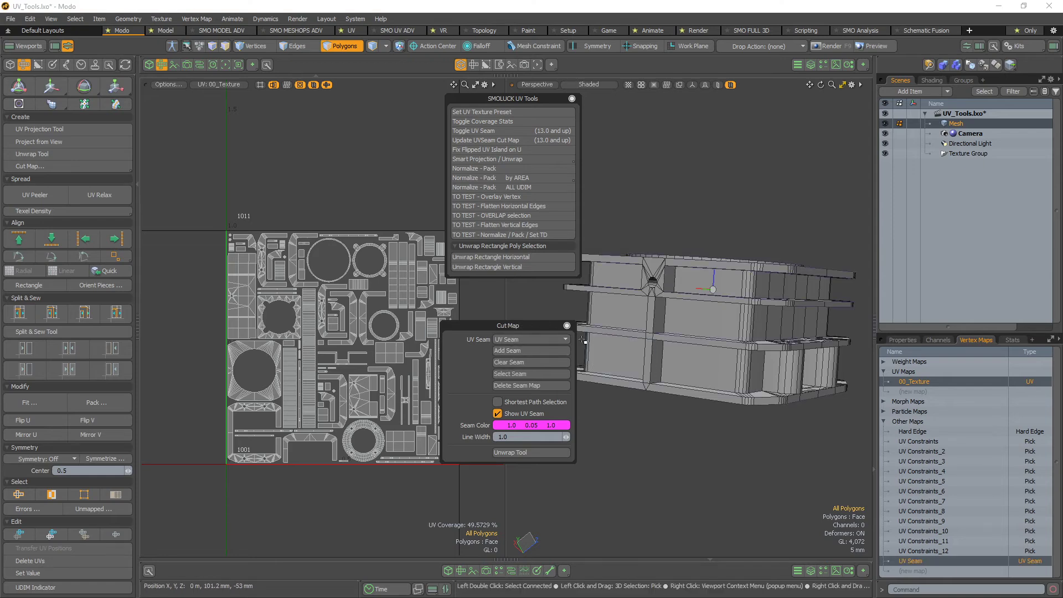
mouse_move(592, 222)
left_mouse_down("alt+shift")
mouse_move(678, 190)
mouse_move(653, 98)
mouse_move(676, 138)
mouse_move(676, 109)
left_mouse_up("alt+shift")
left_click(602, 84)
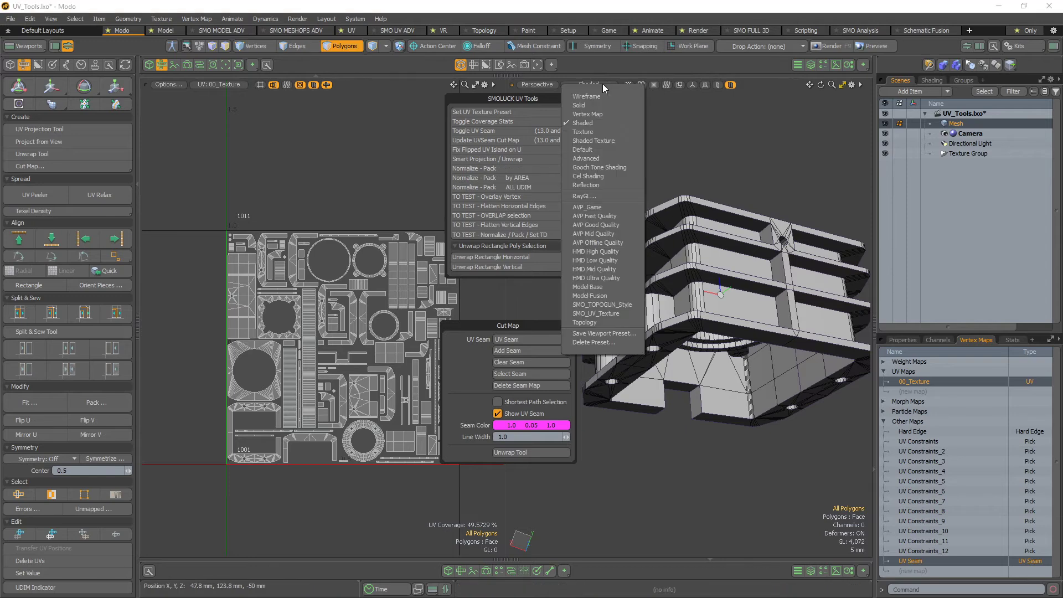
left_click(602, 157)
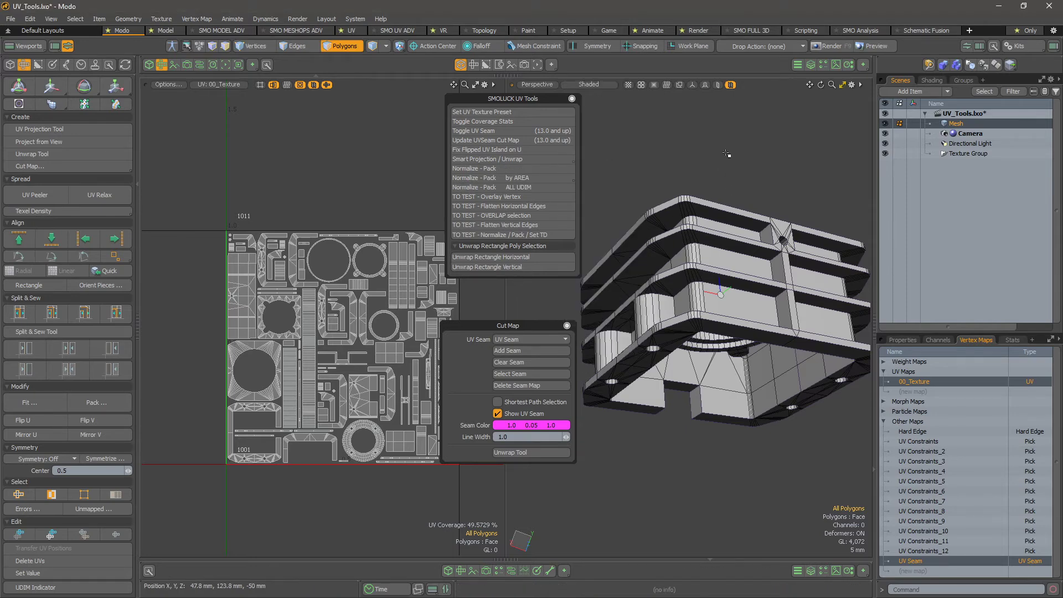
mouse_move(744, 221)
left_mouse_down("alt")
mouse_move(772, 206)
mouse_move(678, 211)
mouse_move(711, 196)
left_mouse_up("alt")
right_click_drag(733, 358, 808, 331, "alt")
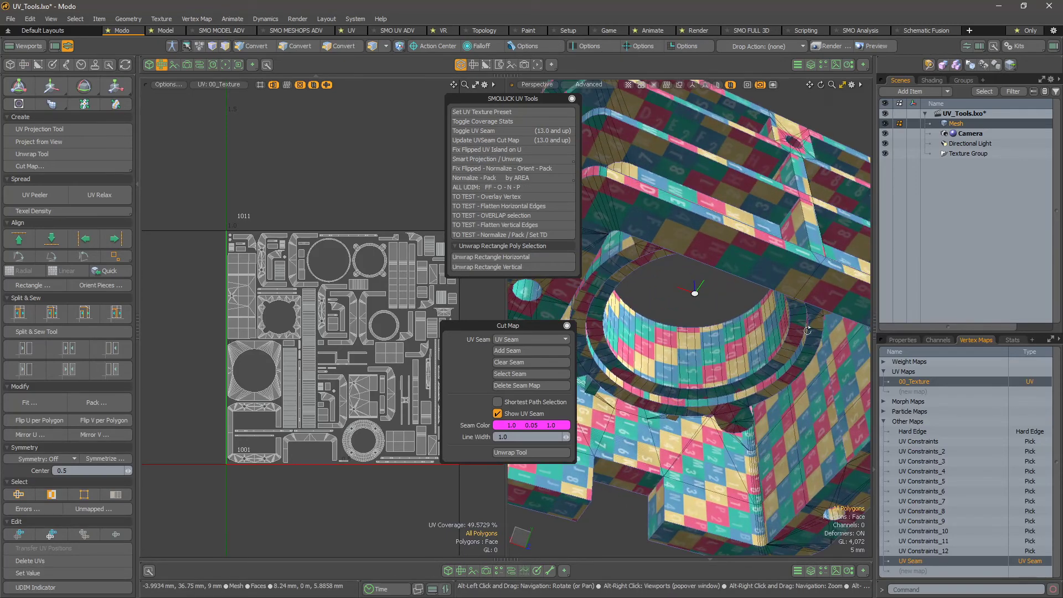
right_click_drag(733, 276, 819, 269, "alt")
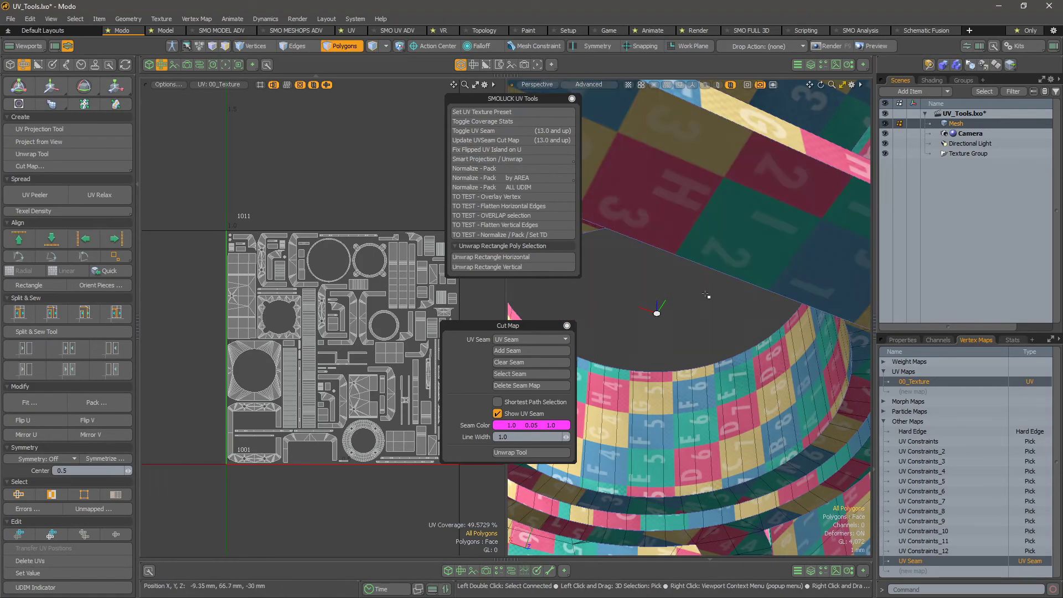
Set the seam color to bright green with RGB values 0.38, 1.0, 0.0
left_click(554, 425)
mouse_move(711, 355)
left_mouse_down()
mouse_move(782, 365)
mouse_move(671, 276)
left_mouse_up()
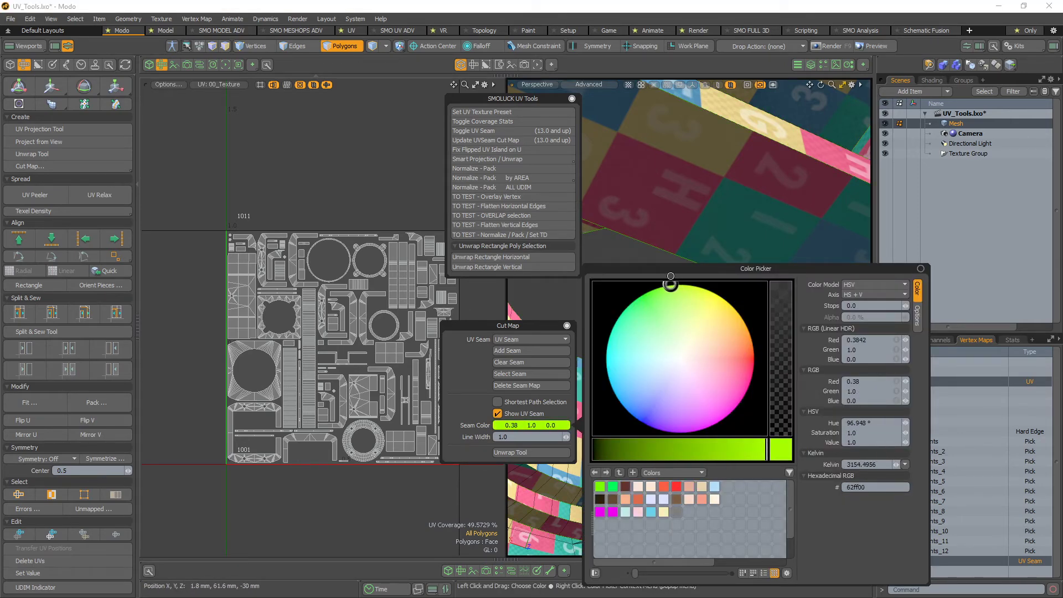
left_click(767, 215)
scroll(725, 204, "down", 10)
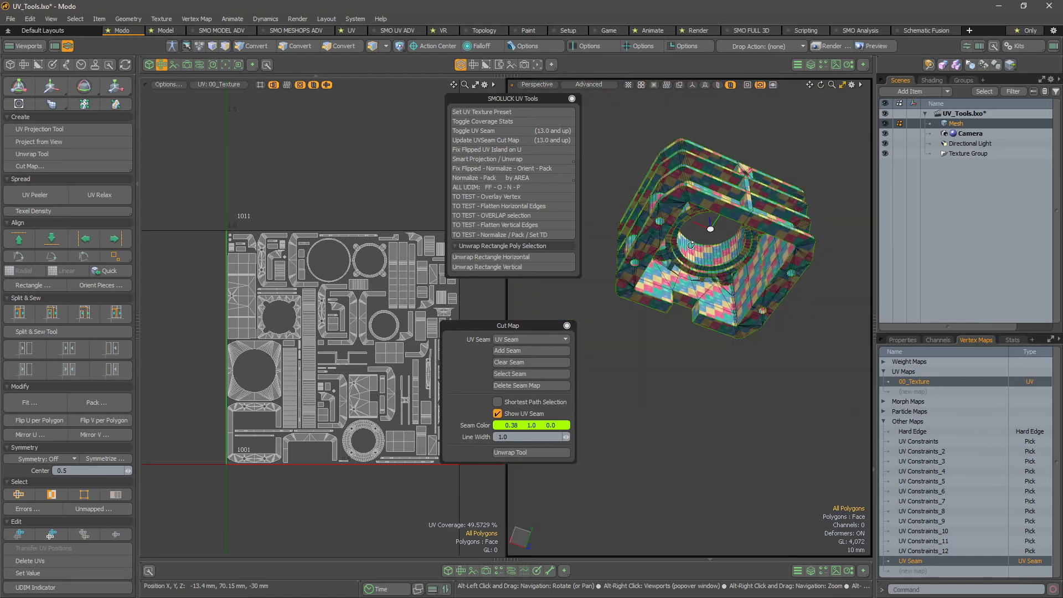
mouse_move(690, 245)
left_mouse_down("alt")
mouse_move(722, 387)
mouse_move(683, 260)
left_mouse_up("alt")
Compare the seams in Texture style, switch the 3D view to Shaded, and zoom in on the central bore
left_click(573, 85)
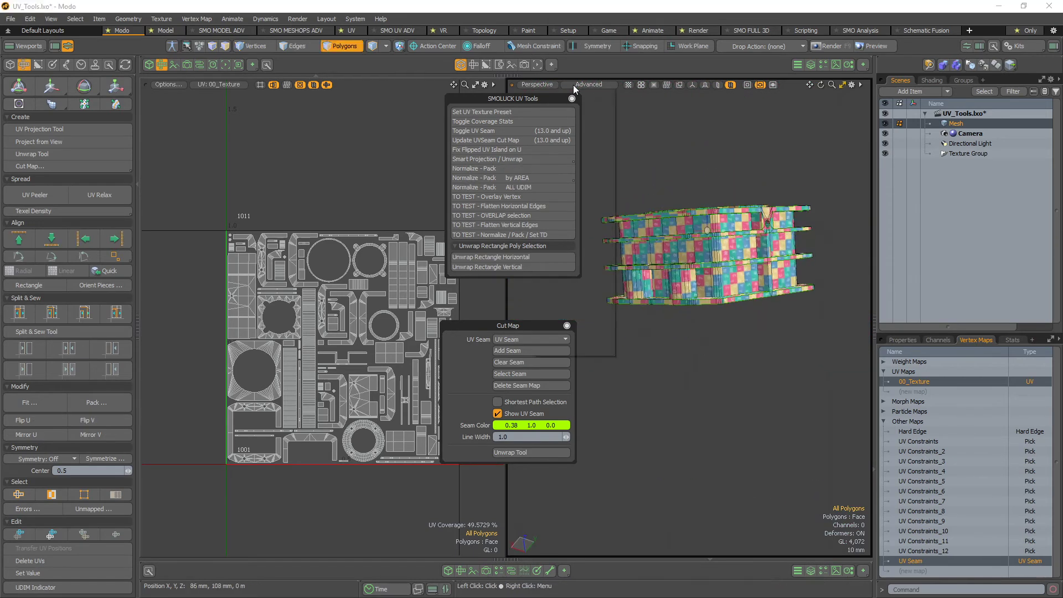
left_click(583, 130)
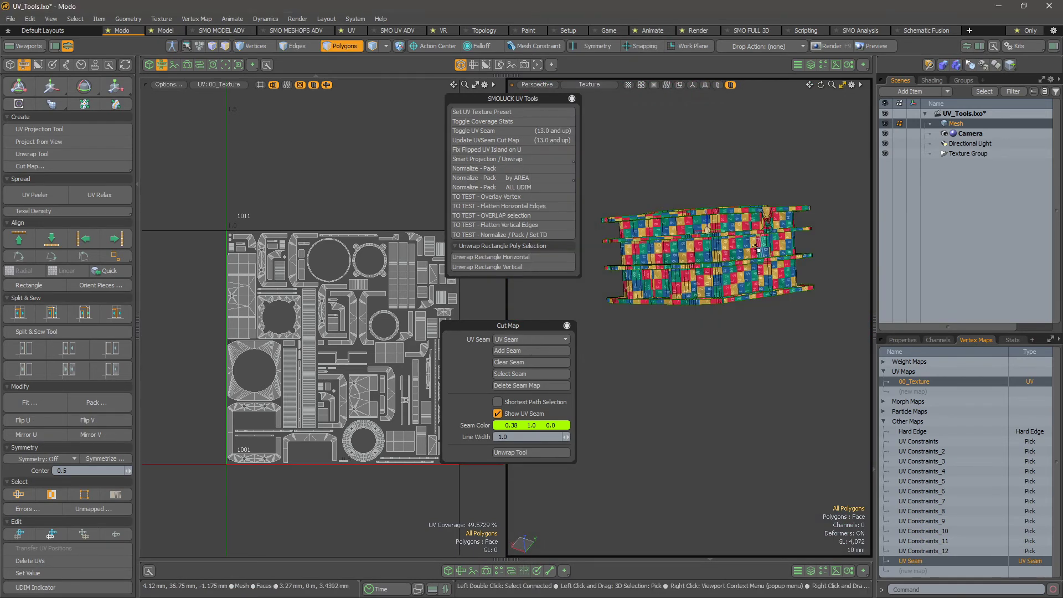
mouse_move(714, 228)
left_mouse_down("alt")
mouse_move(739, 310)
mouse_move(758, 298)
left_mouse_up("alt")
left_click(589, 84)
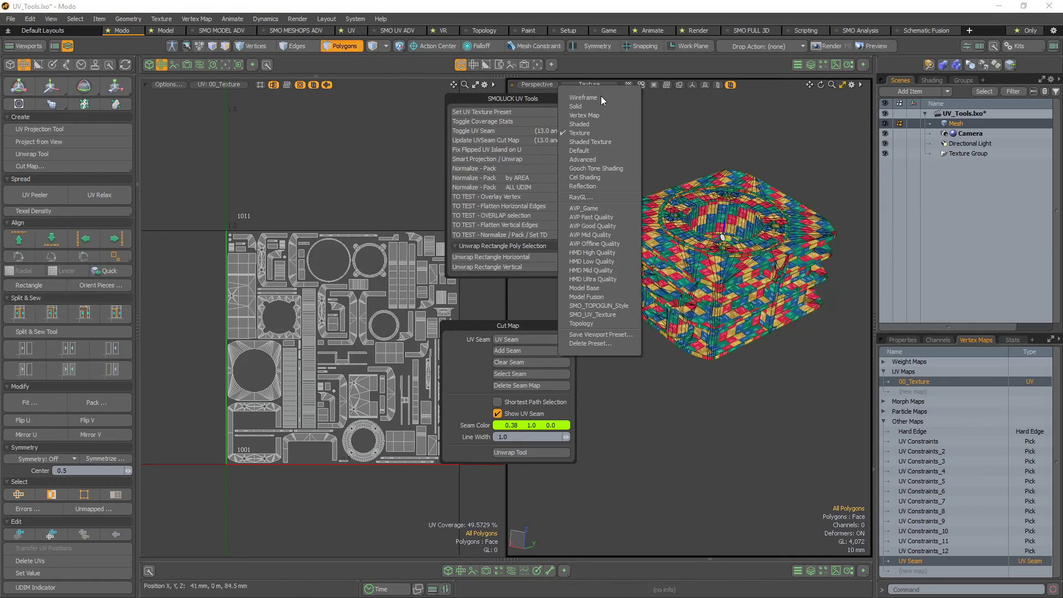
left_click(579, 124)
mouse_move(697, 199)
left_mouse_down("alt")
mouse_move(732, 172)
mouse_move(714, 282)
mouse_move(753, 324)
mouse_move(736, 316)
mouse_move(745, 315)
left_mouse_up("alt")
scroll(714, 284, "up", 3)
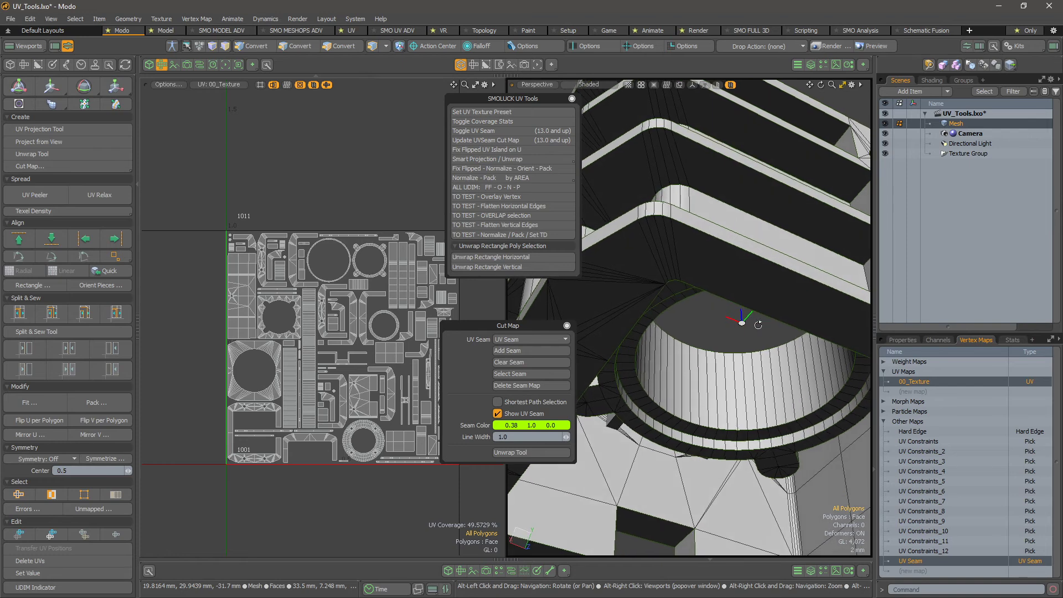
Compare the seams in Default and Advanced shading, leave the 3D view in Advanced, and look over the model from several sides
left_click(593, 84)
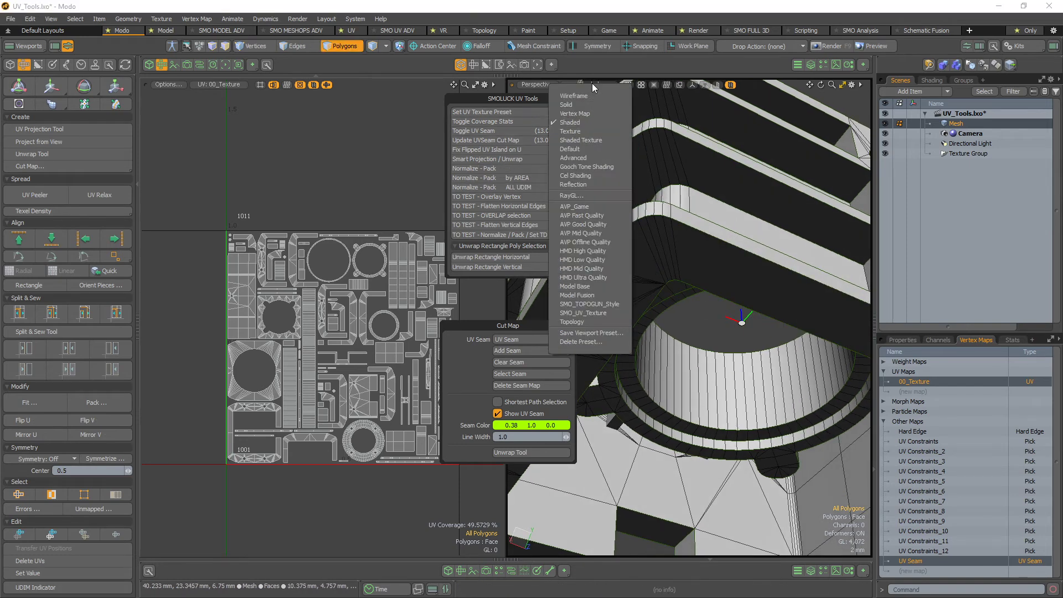
left_click(587, 158)
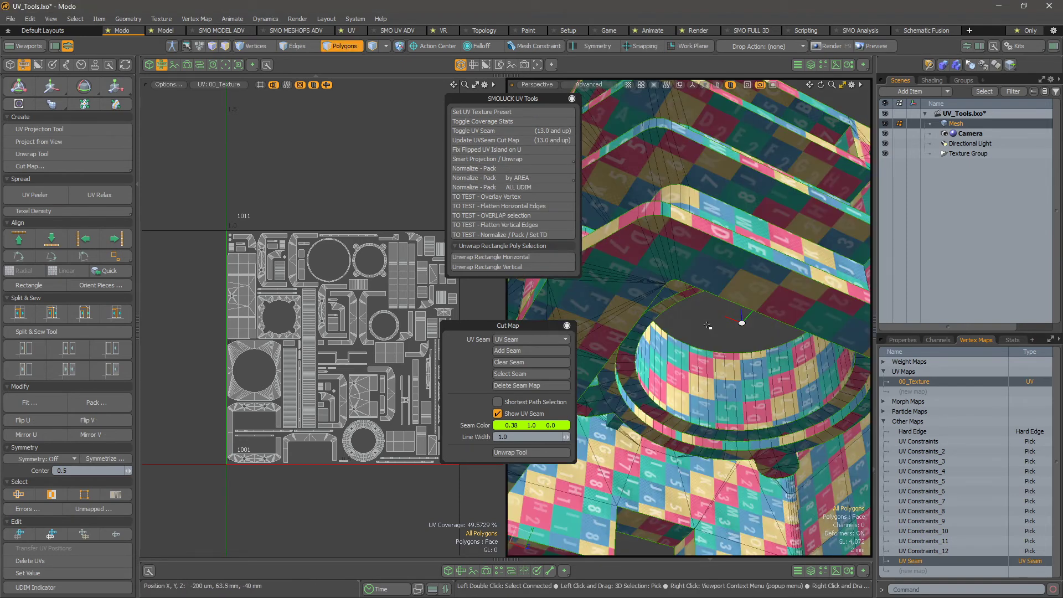
left_click(600, 87)
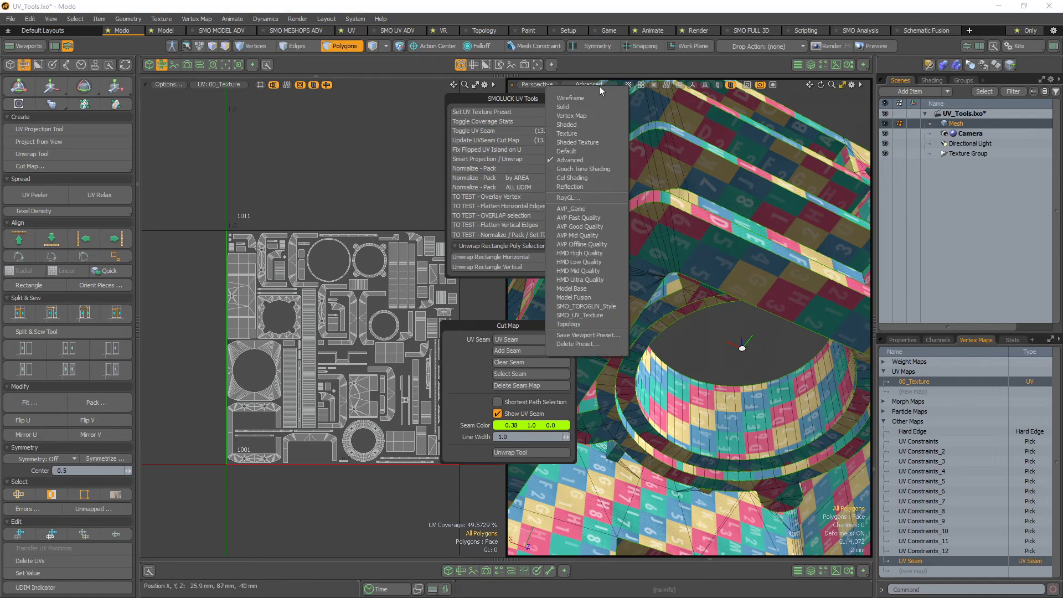
left_click(570, 151)
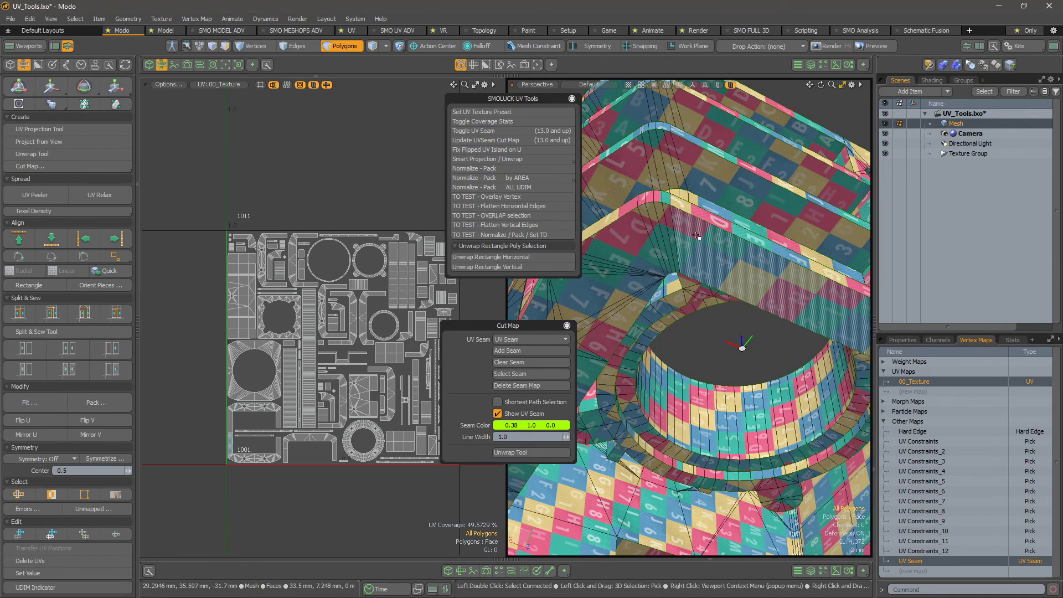
left_click(589, 86)
left_click(570, 162)
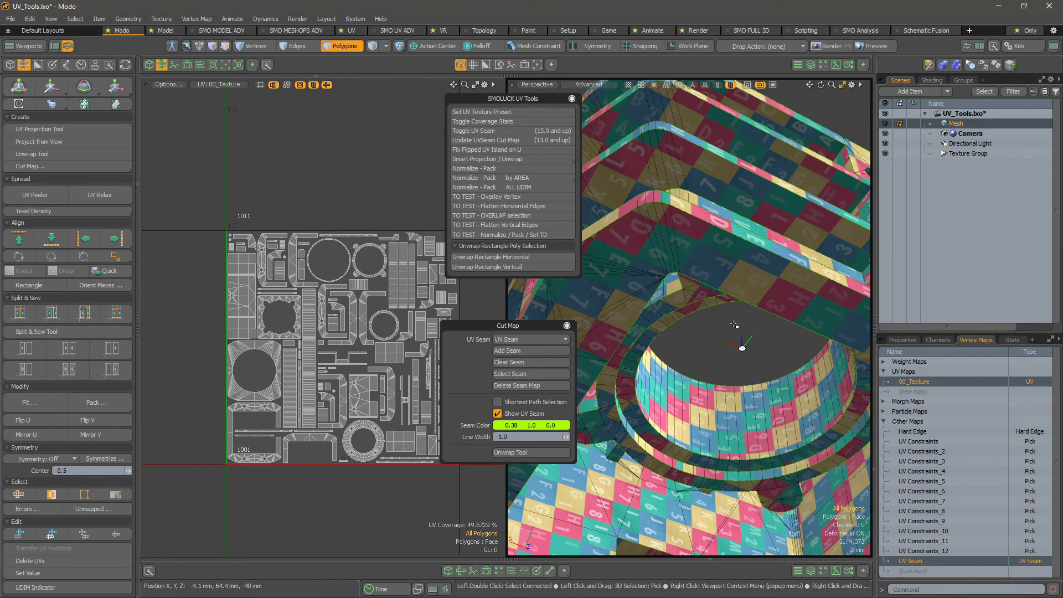
right_click_drag(716, 322, 650, 325, "alt")
left_click_drag(651, 326, 681, 363, "alt")
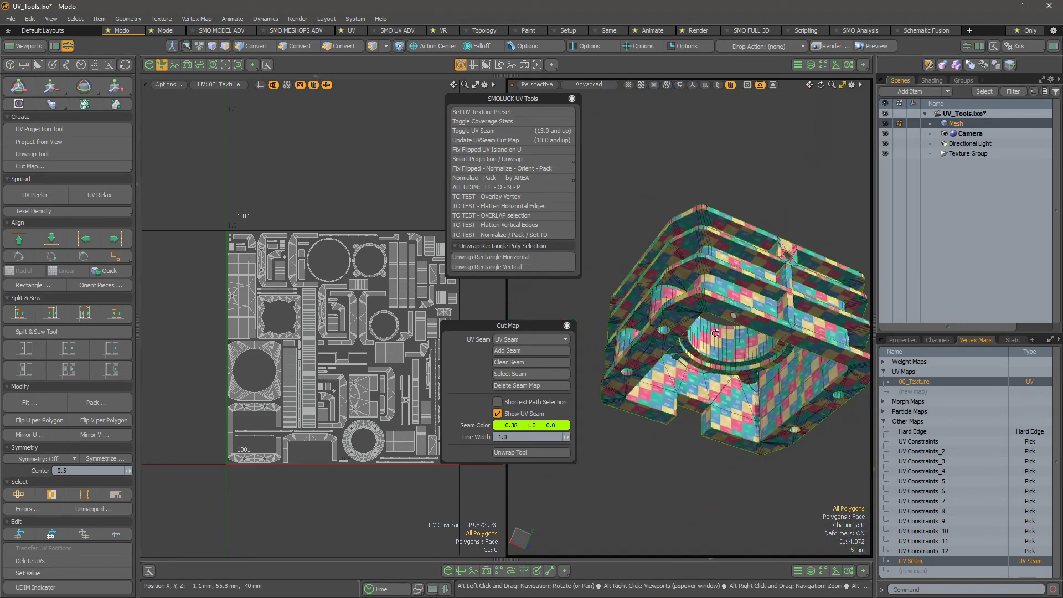
right_click_drag(681, 364, 705, 338, "alt")
left_click_drag(705, 338, 759, 481, "alt")
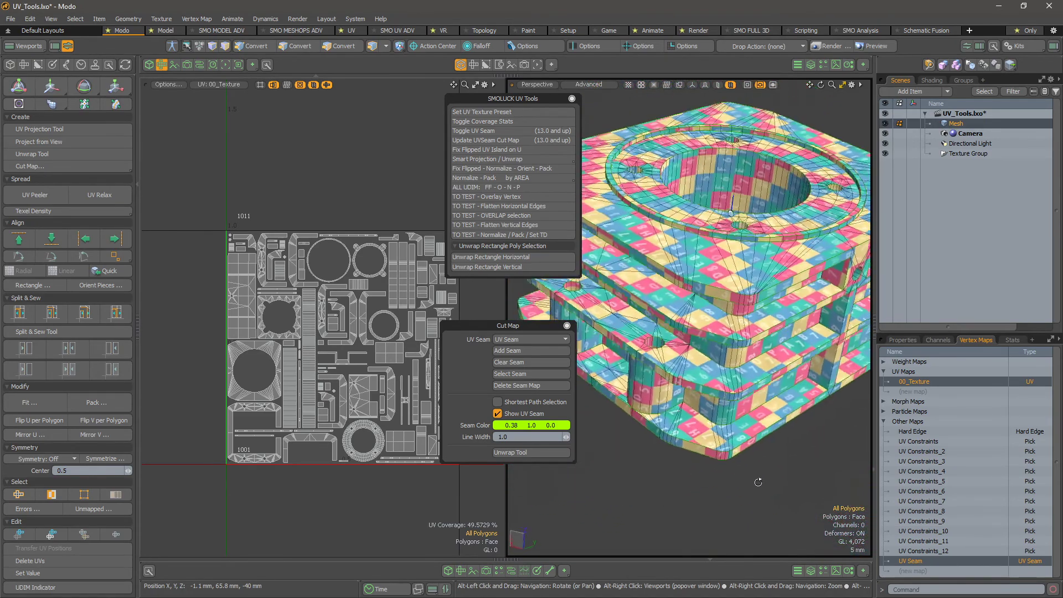
right_click_drag(759, 482, 689, 491, "alt")
left_click_drag(689, 491, 734, 416, "alt")
Examine the packed UV islands up close across the whole 1001 tile
right_click_drag(388, 326, 517, 320, "alt")
left_click_drag(517, 152, 337, 258, "alt")
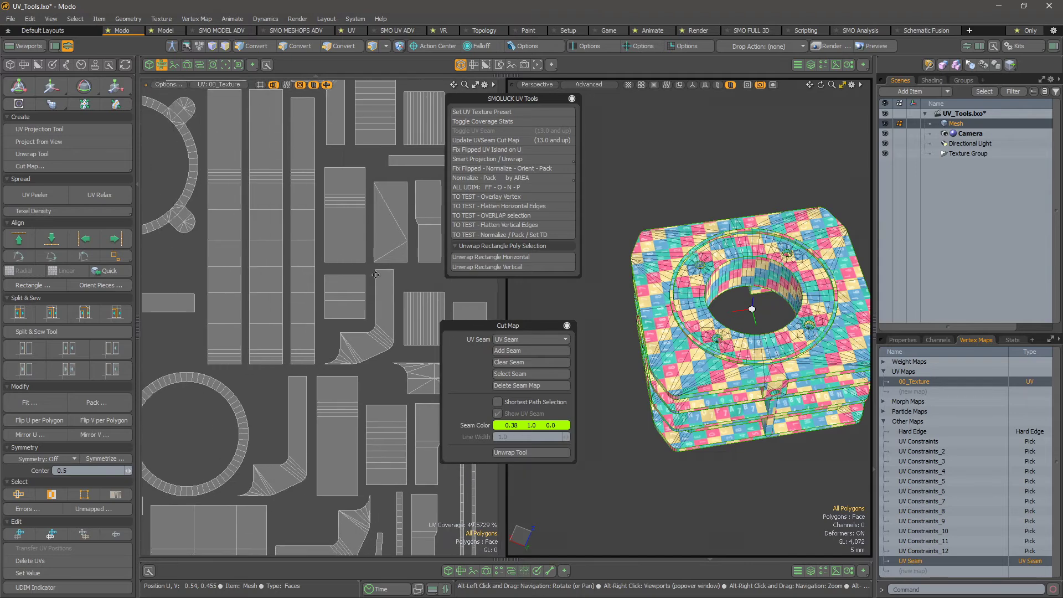
left_click_drag(399, 296, 396, 141, "alt")
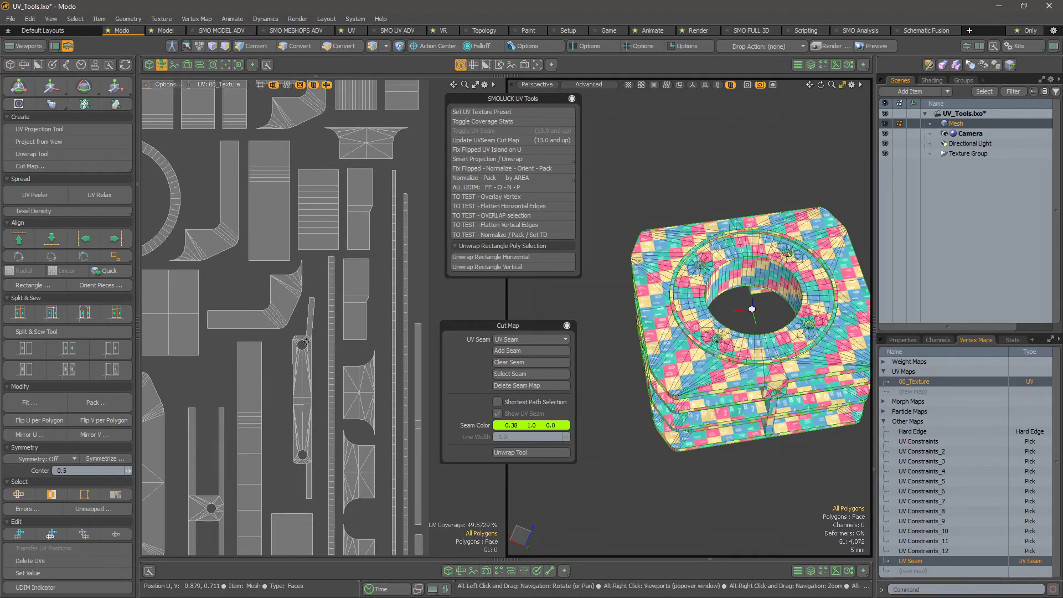
left_click_drag(385, 465, 320, 188, "alt")
left_click_drag(320, 399, 565, 301, "alt")
left_click_drag(149, 168, 403, 216, "alt")
left_click_drag(333, 411, 474, 441, "alt")
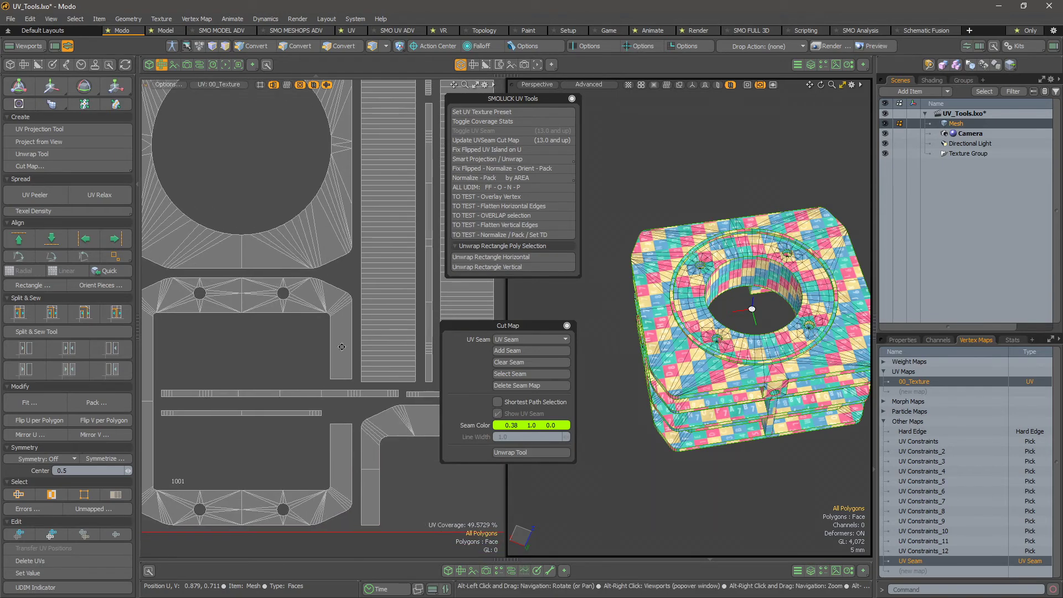
left_click_drag(324, 133, 325, 422, "alt")
scroll(327, 304, "down", 3)
left_click_drag(332, 266, 141, 327, "alt")
scroll(334, 316, "down", 5)
left_click_drag(333, 326, 338, 291, "alt")
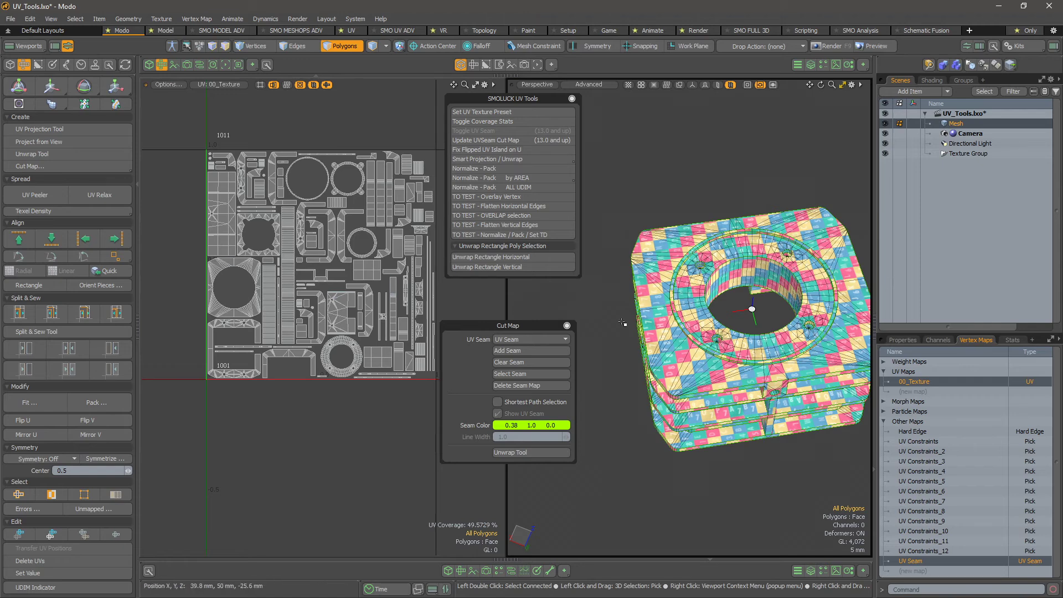
left_click(595, 310)
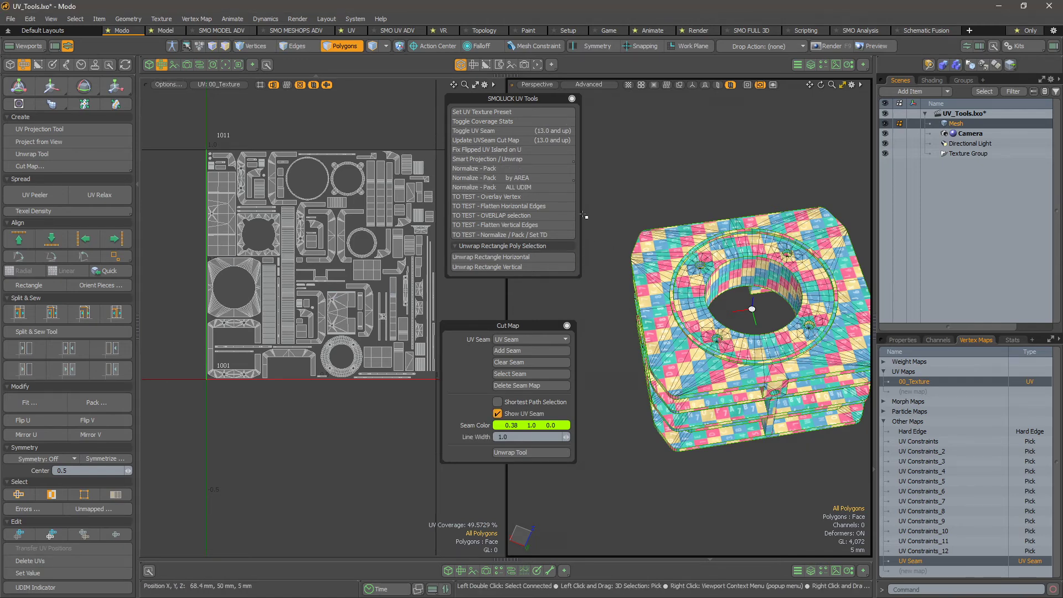
left_click_drag(605, 291, 607, 257, "alt")
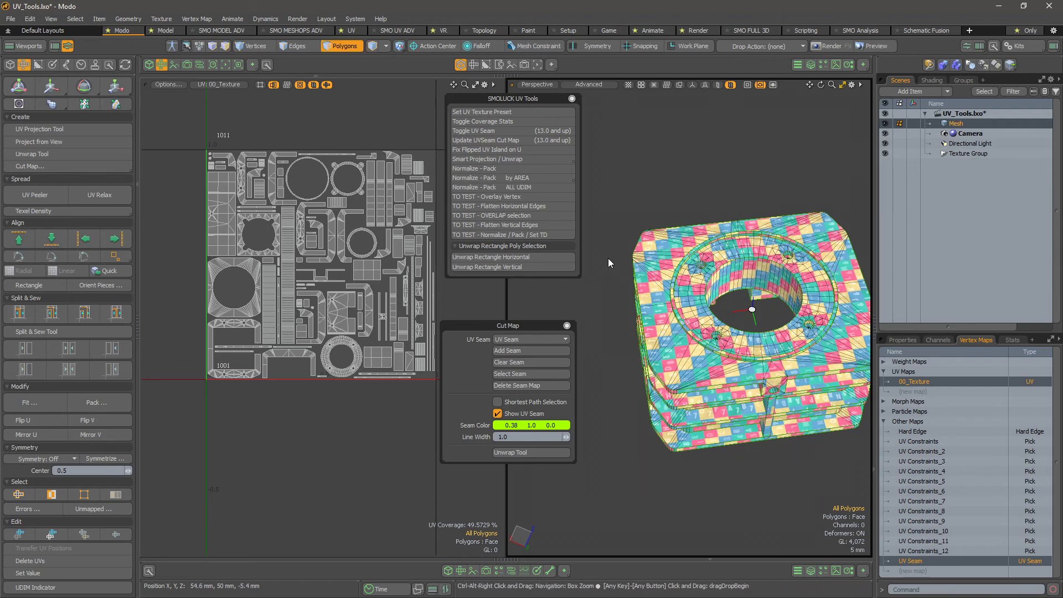
Send the mesh to RizomUV, saving the exchange file as temp.fbx in the C:\TEMP folder
key("ctrl+r")
key("Escape")
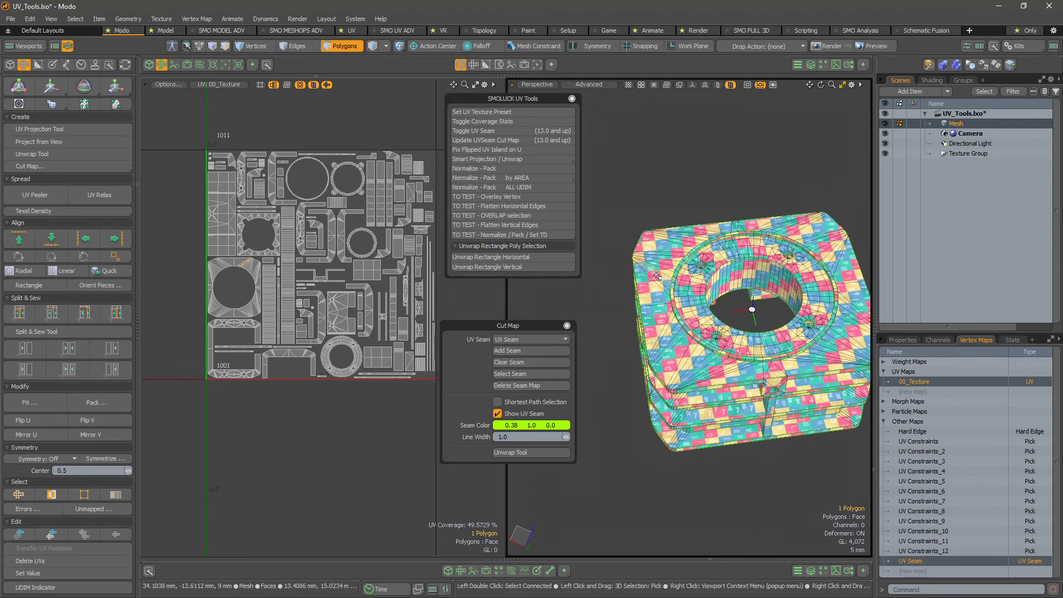
key("5")
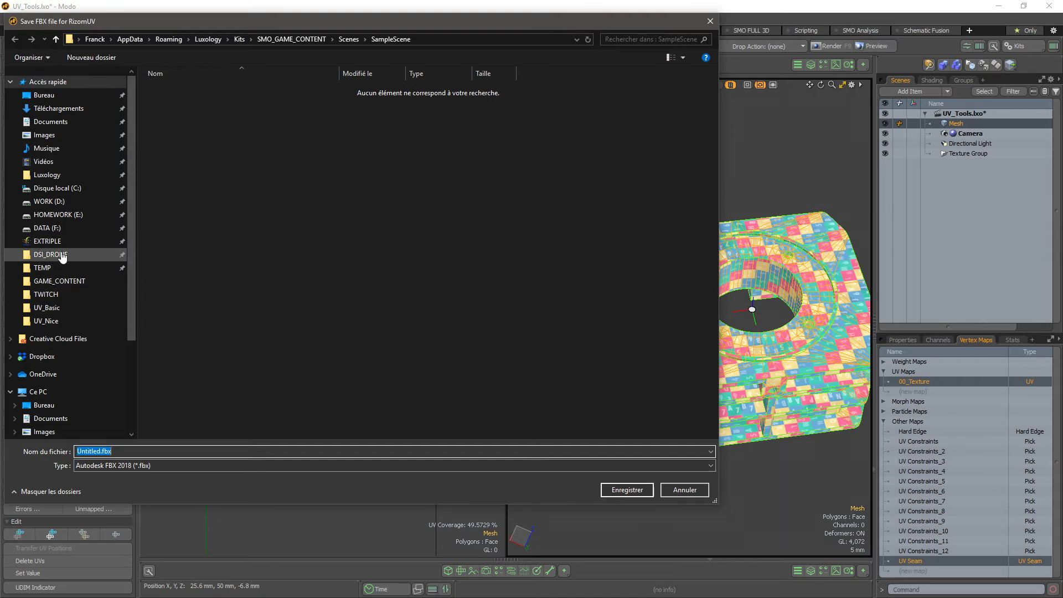
left_click(43, 268)
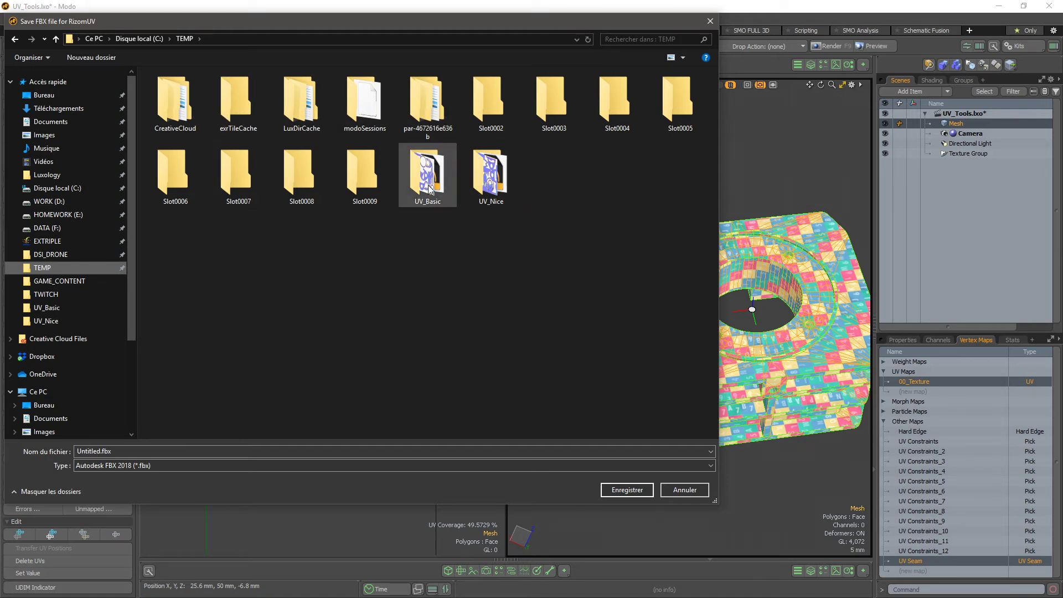
left_click(317, 452)
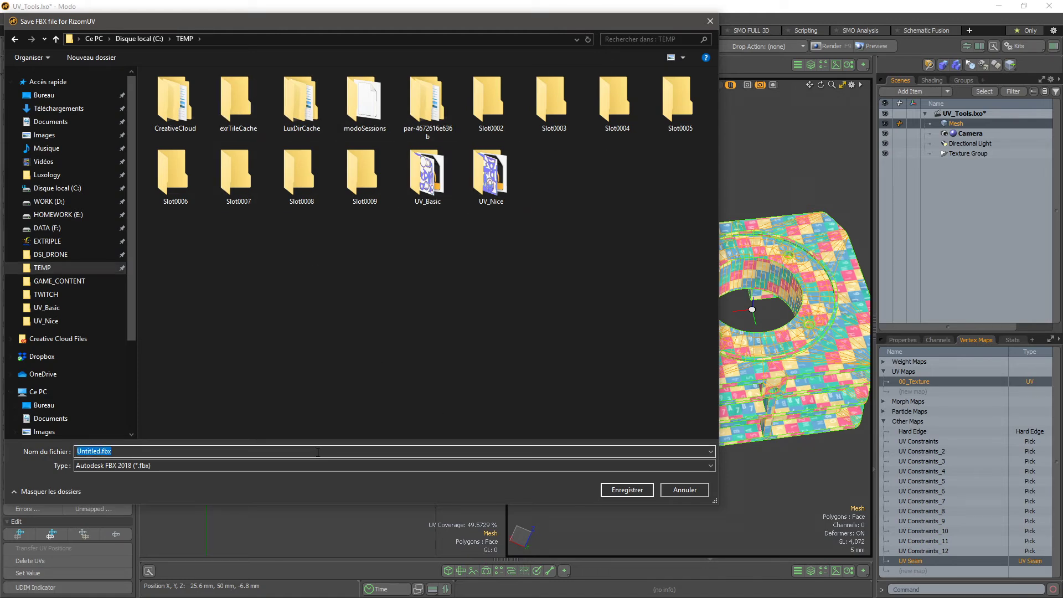
key("Return")
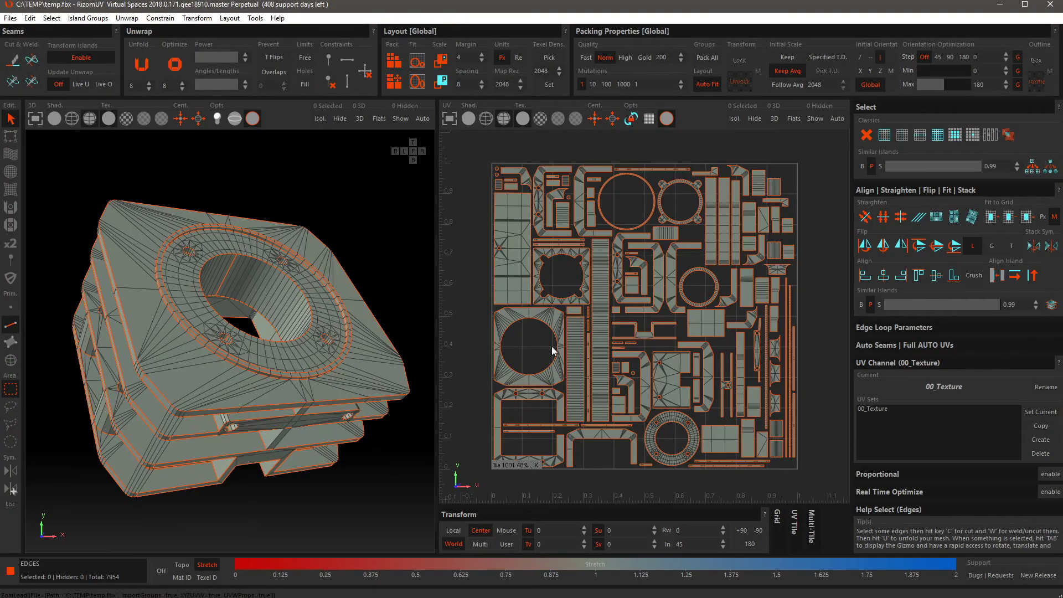
In RizomUV, select all islands of the 00_Texture UV set and set their orientation optimization step to 90
left_click(890, 409)
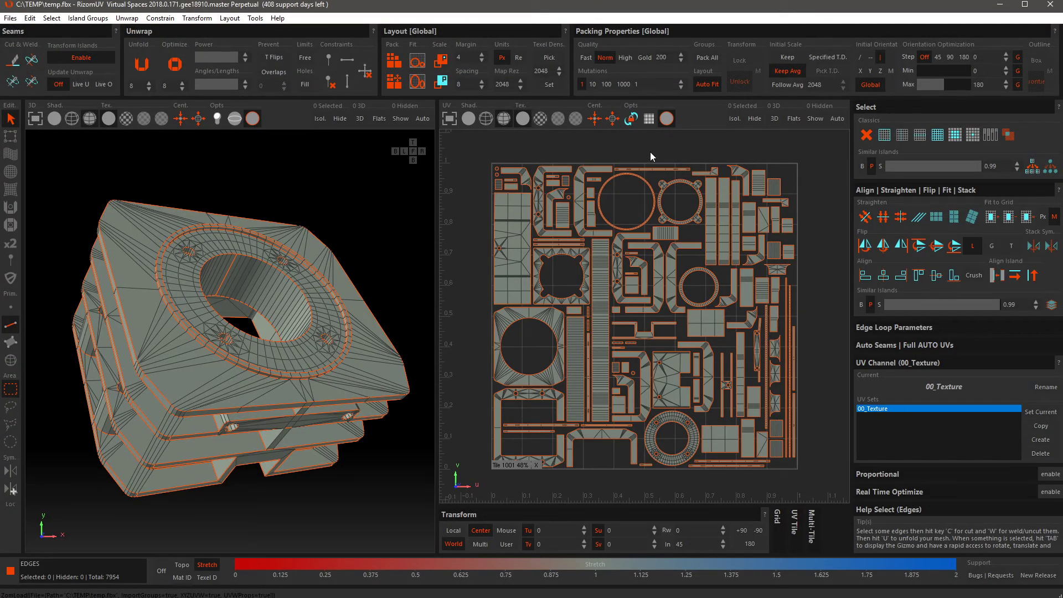
left_click(626, 194)
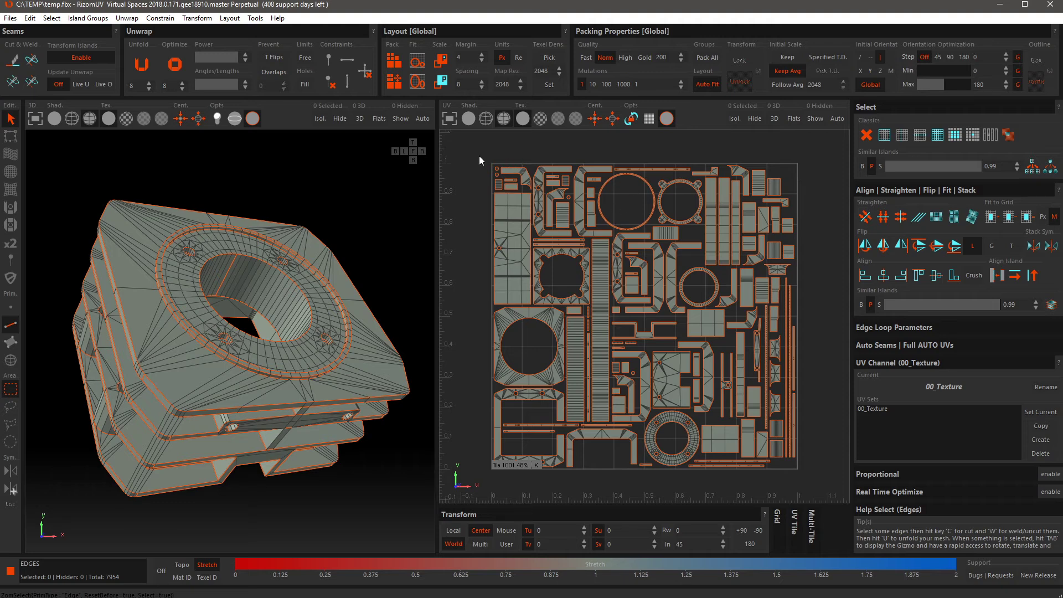
key("F4")
key("ctrl+a")
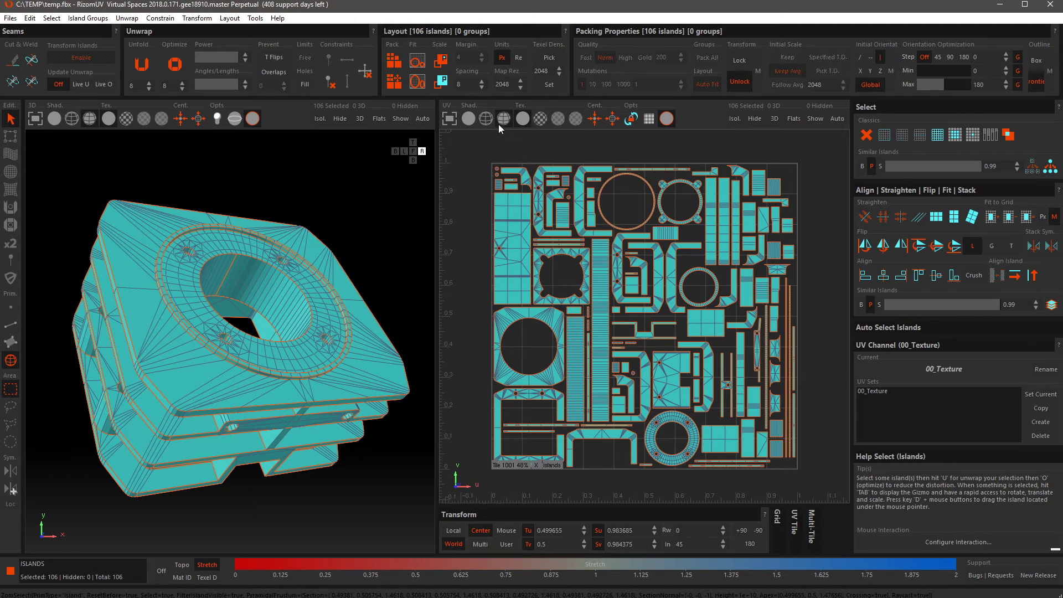
left_click(949, 58)
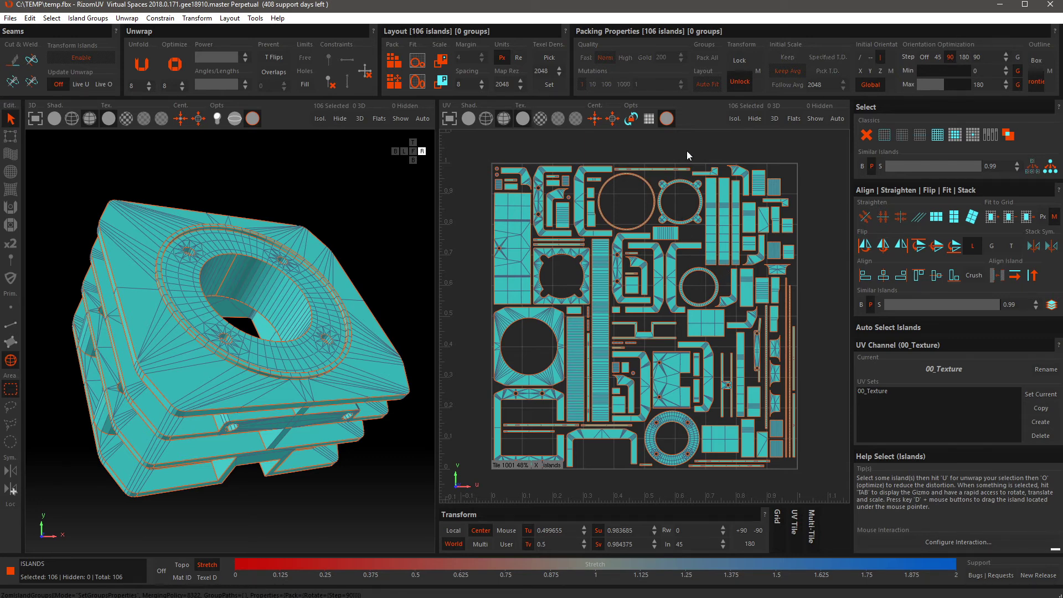
left_click(616, 152)
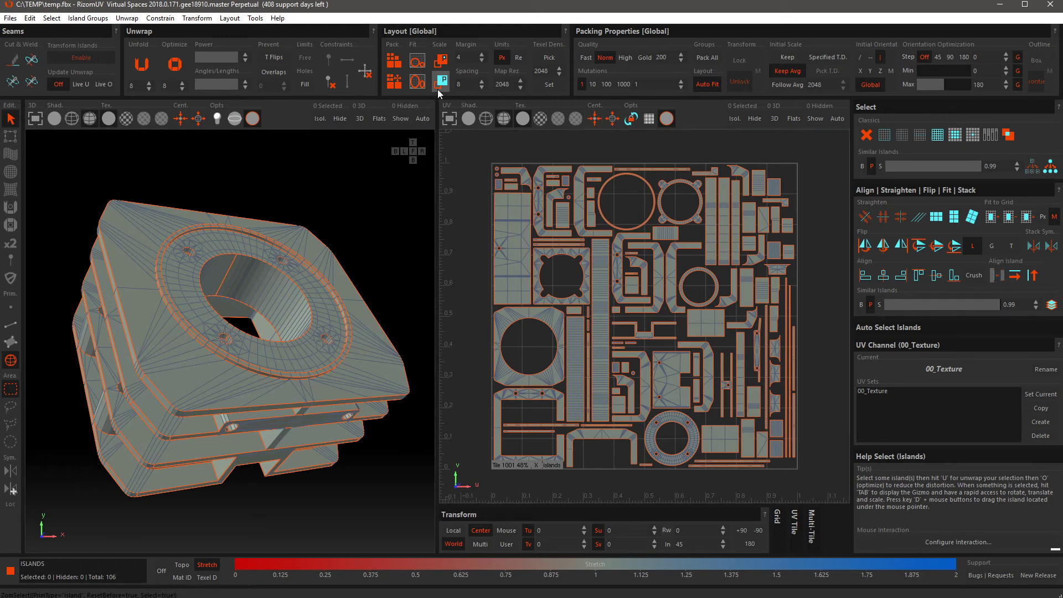
Set the global packing quality to High and the maximum mutations to 4, checking the packing properties of all islands
left_click_drag(463, 145, 515, 170)
left_click(625, 58)
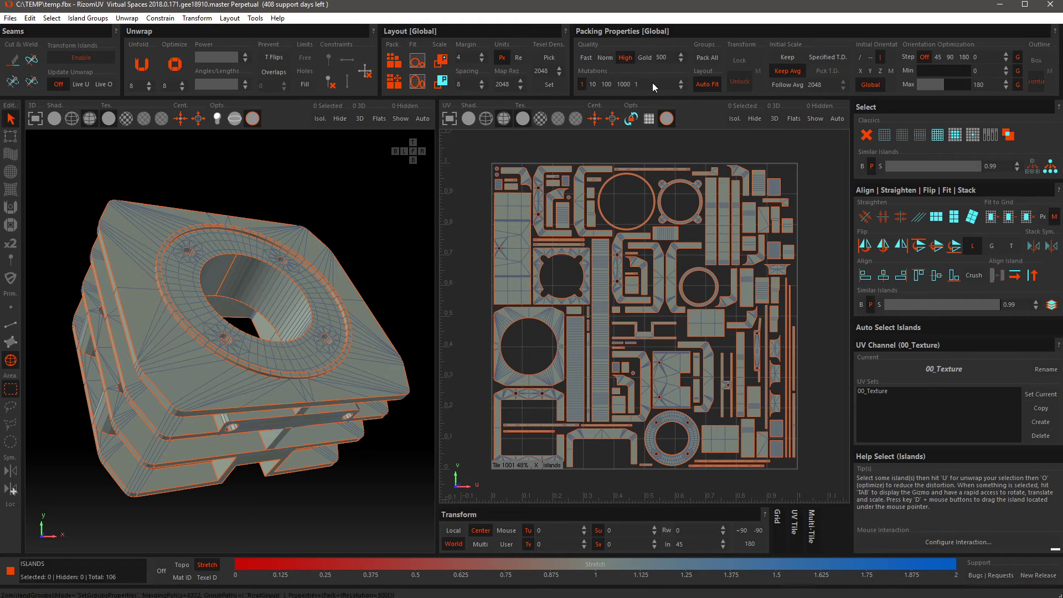
type("4")
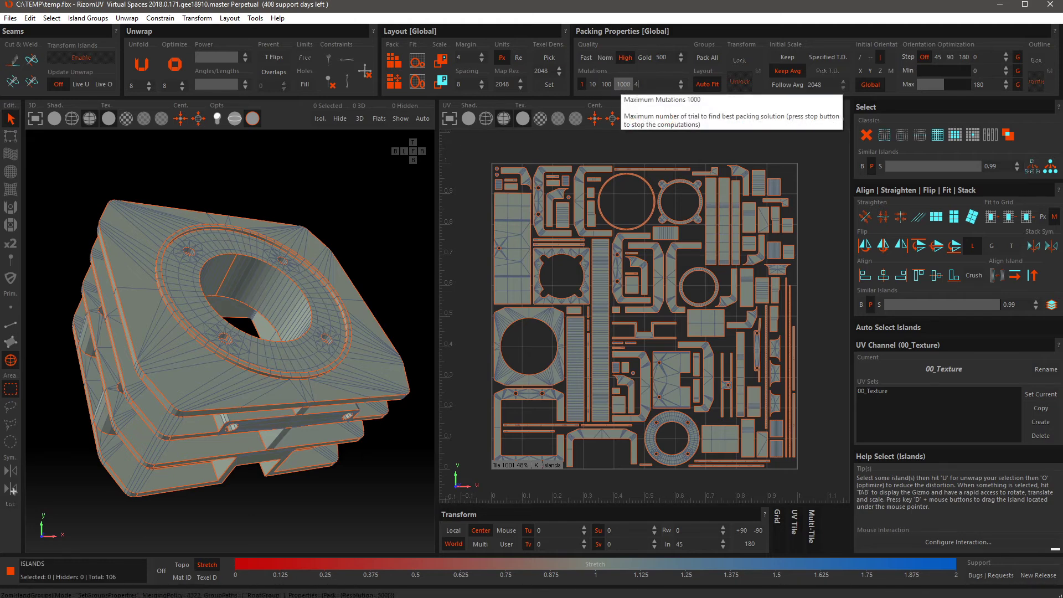
left_click(546, 141)
left_click_drag(466, 142, 849, 484)
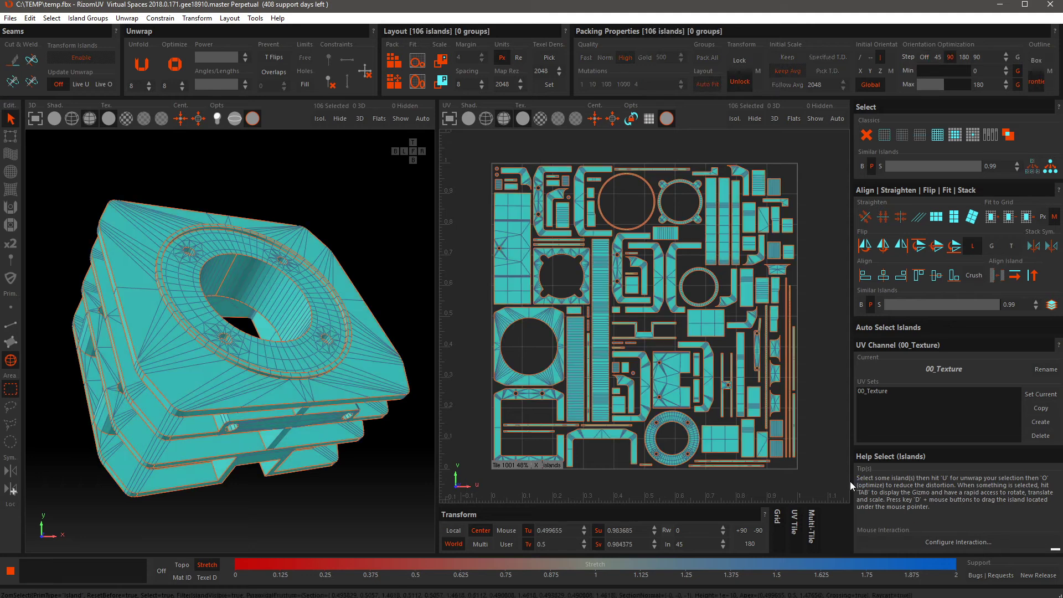
left_click(460, 143)
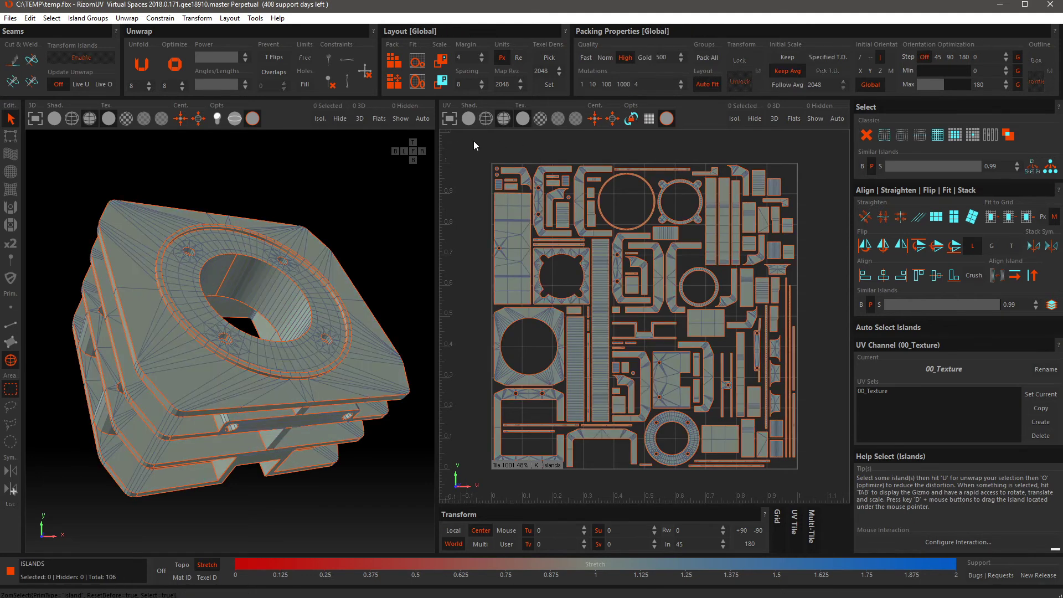
left_click_drag(459, 135, 414, 126)
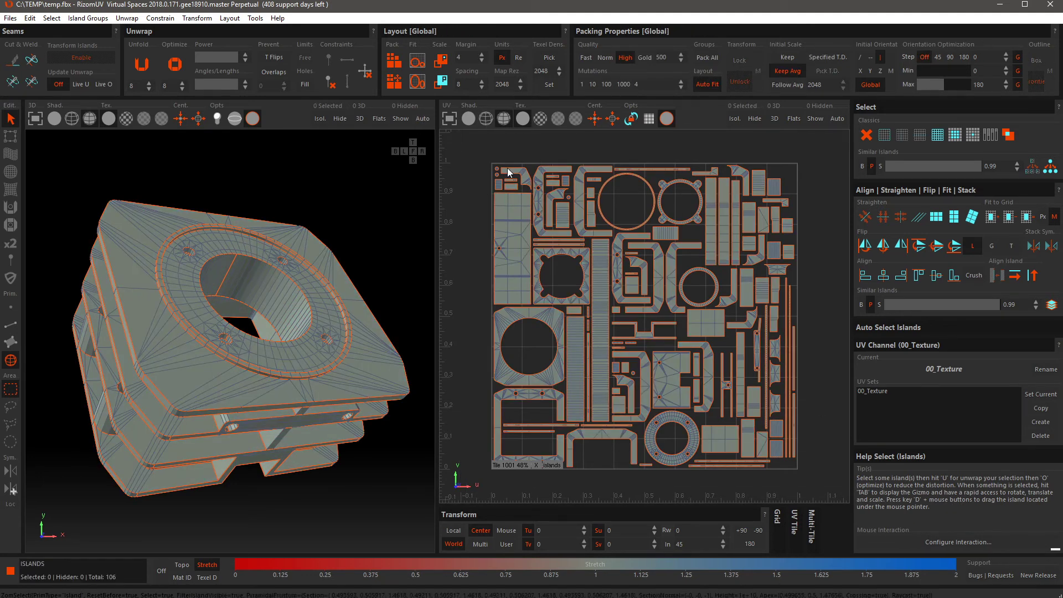
Pack all islands into the UV tile, stop the calculation early, and inspect the spacing near the tile's border
key("p")
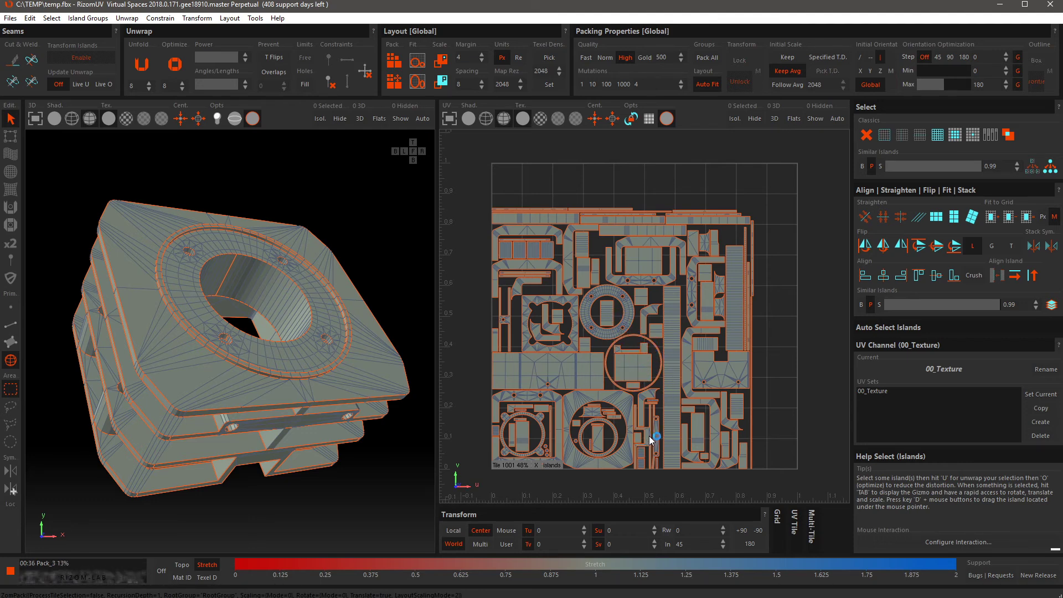
left_click(6, 576)
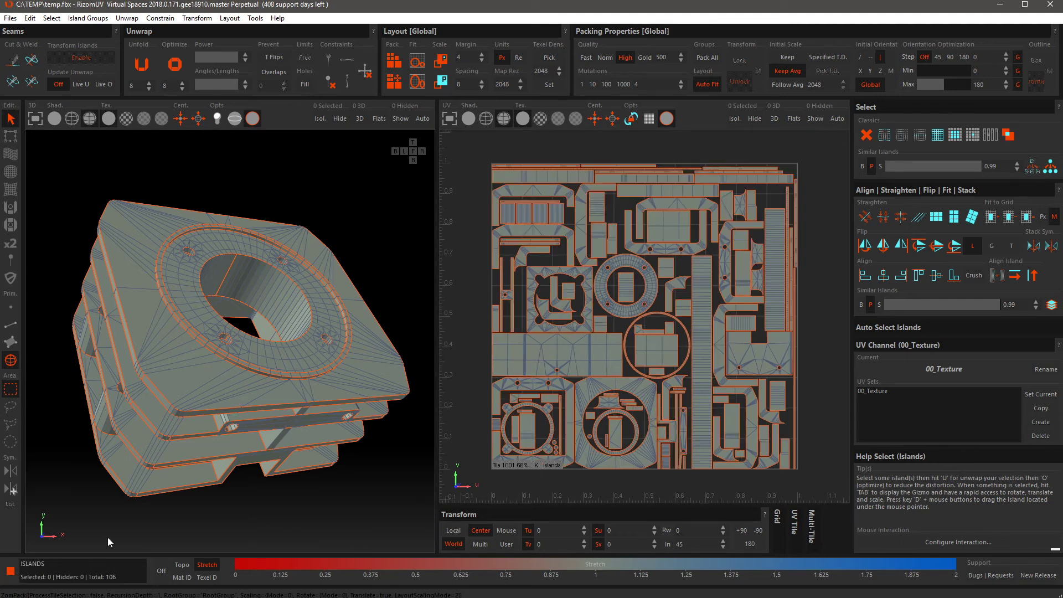
scroll(510, 174, "up", 10)
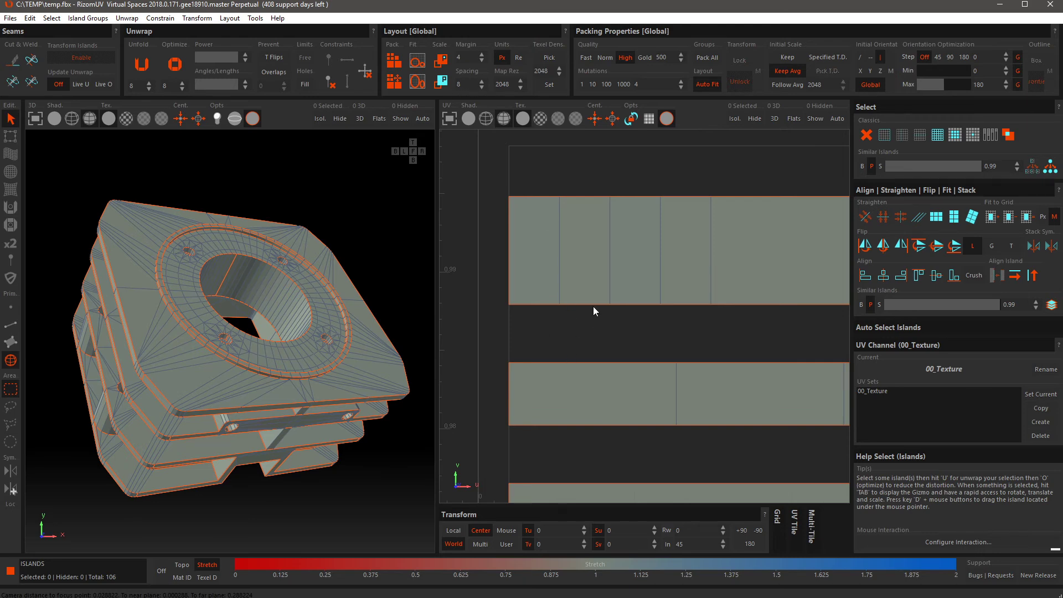
scroll(538, 344, "down", 20)
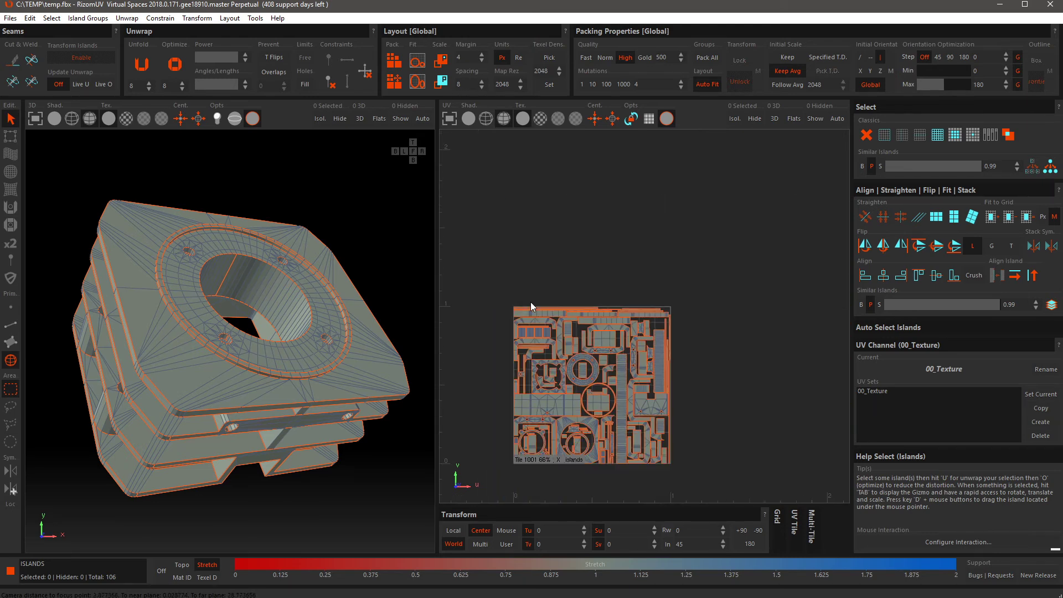
scroll(585, 415, "up", 3)
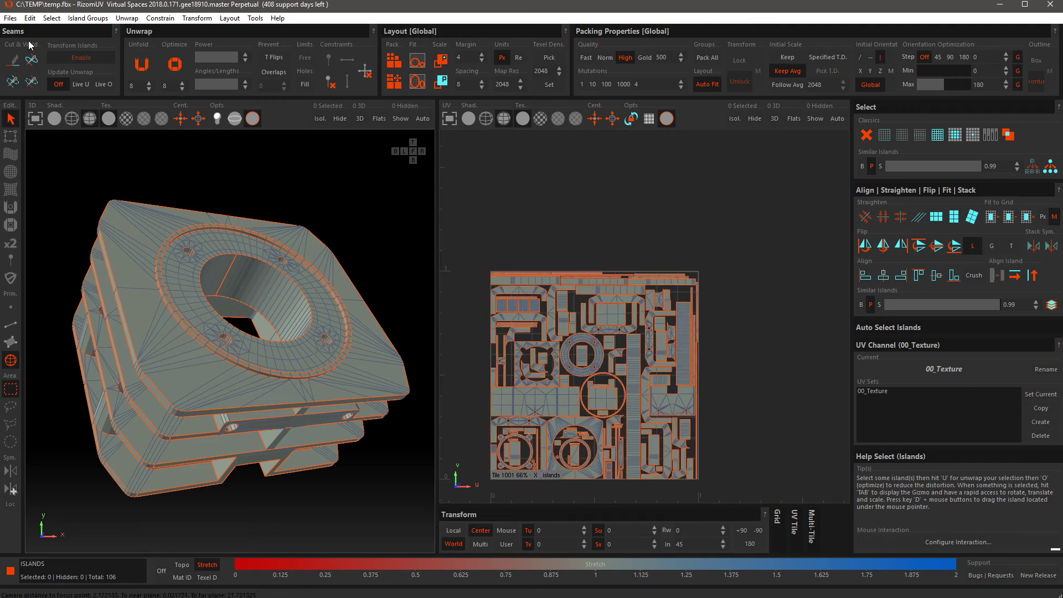
Save the packed UVs, close RizomUV to return to Modo, and inspect the updated layout up close
key("ctrl+s")
left_click(1051, 4)
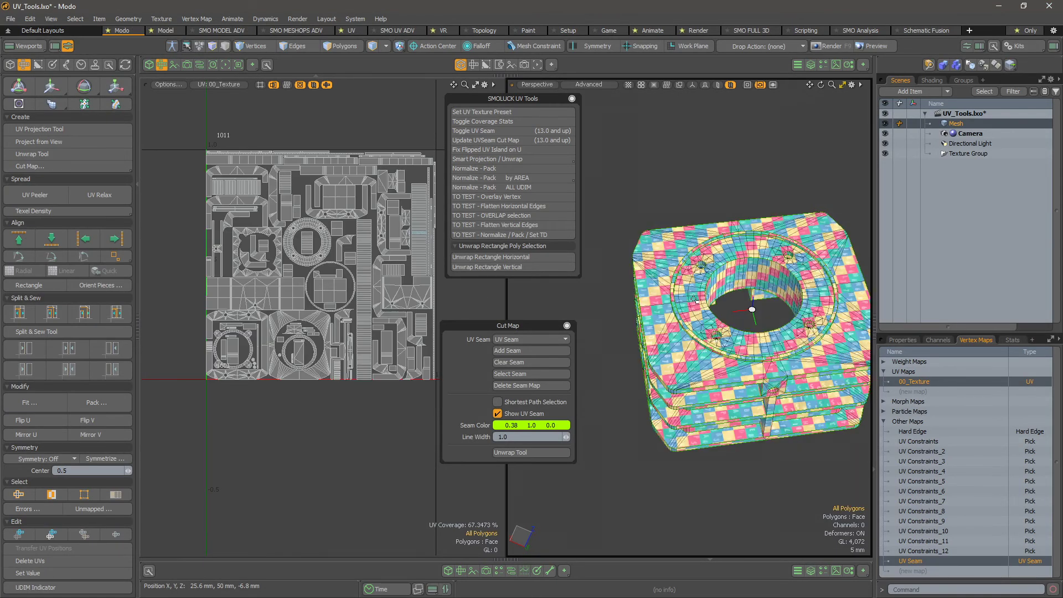
left_click_drag(372, 228, 336, 271, "alt")
right_click_drag(336, 271, 362, 272, "alt")
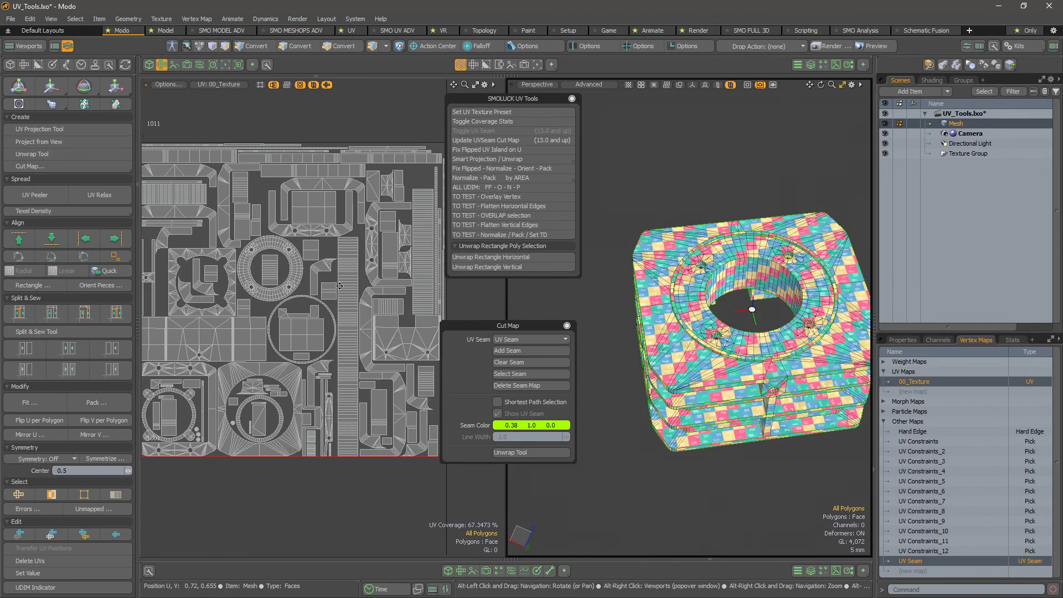
Send the mesh to RizomUV again, overwriting temp.fbx in the TEMP folder
left_click_drag(362, 272, 392, 247, "alt")
right_click_drag(392, 247, 379, 249, "alt")
left_click_drag(379, 249, 390, 232, "alt")
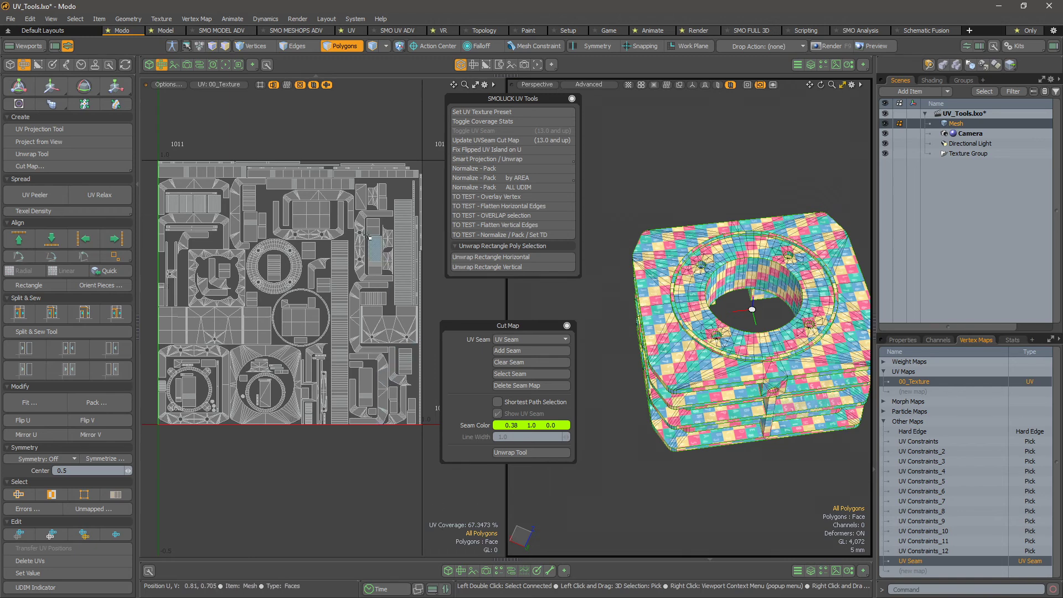
right_click_drag(341, 288, 389, 298, "alt")
left_click_drag(341, 346, 327, 260, "alt")
right_click_drag(290, 310, 317, 369, "alt")
key("5")
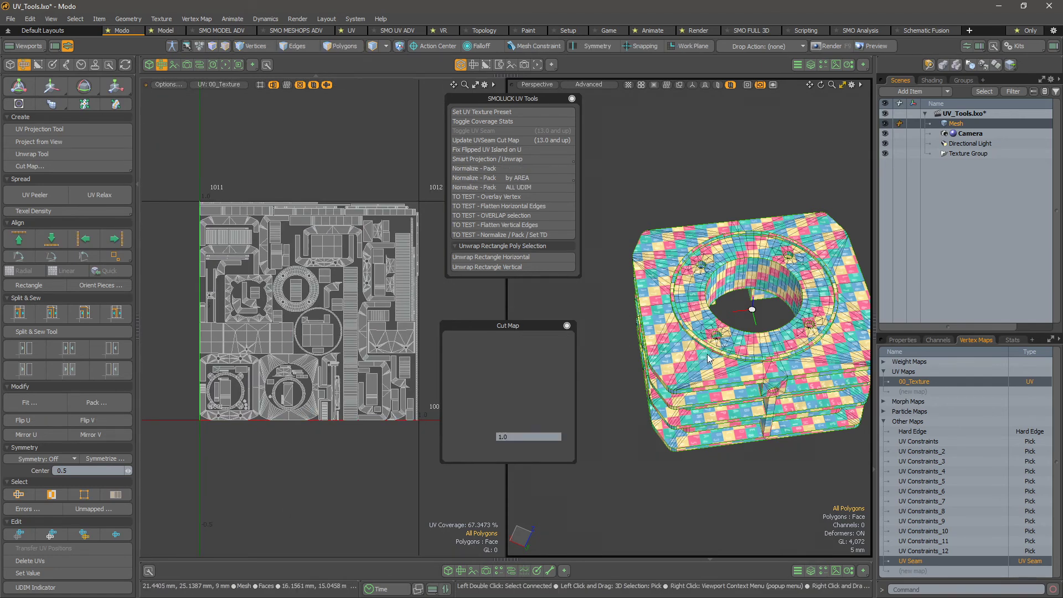
key("ctrl+alt+r")
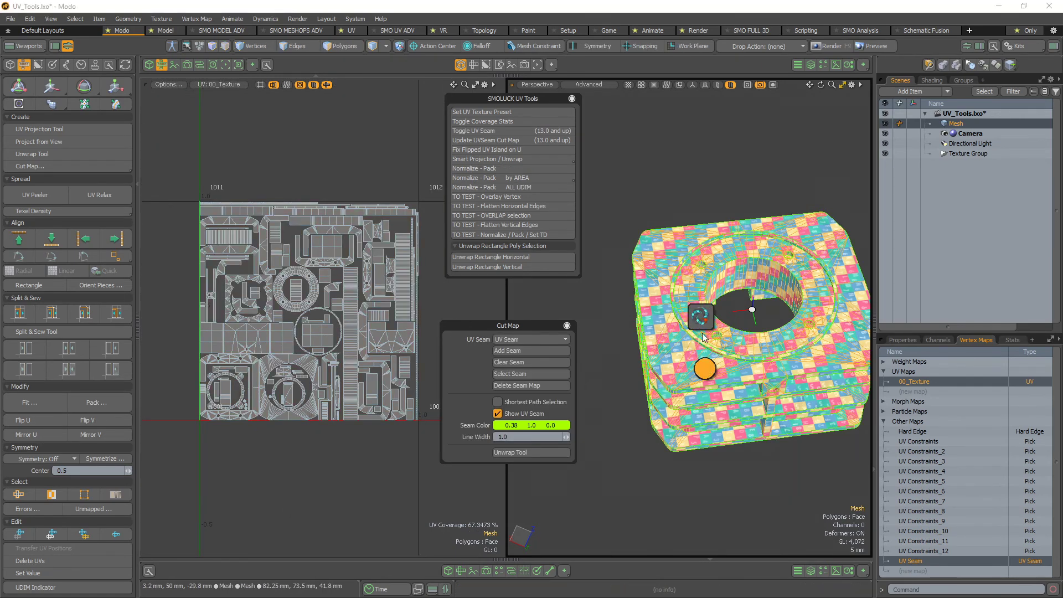
left_click(703, 320)
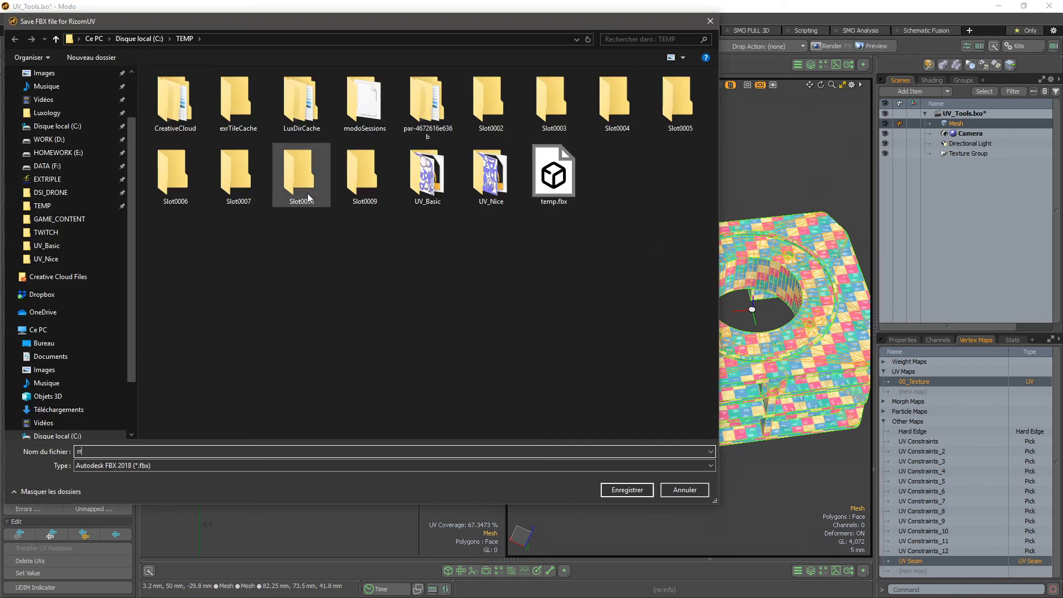
left_click(554, 175)
left_click(624, 489)
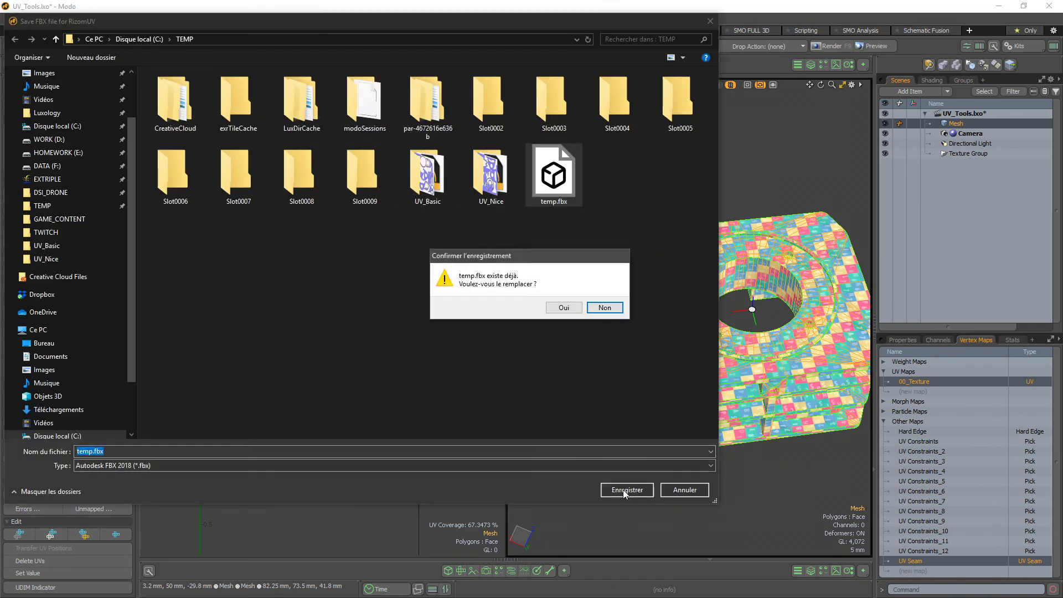
left_click(573, 311)
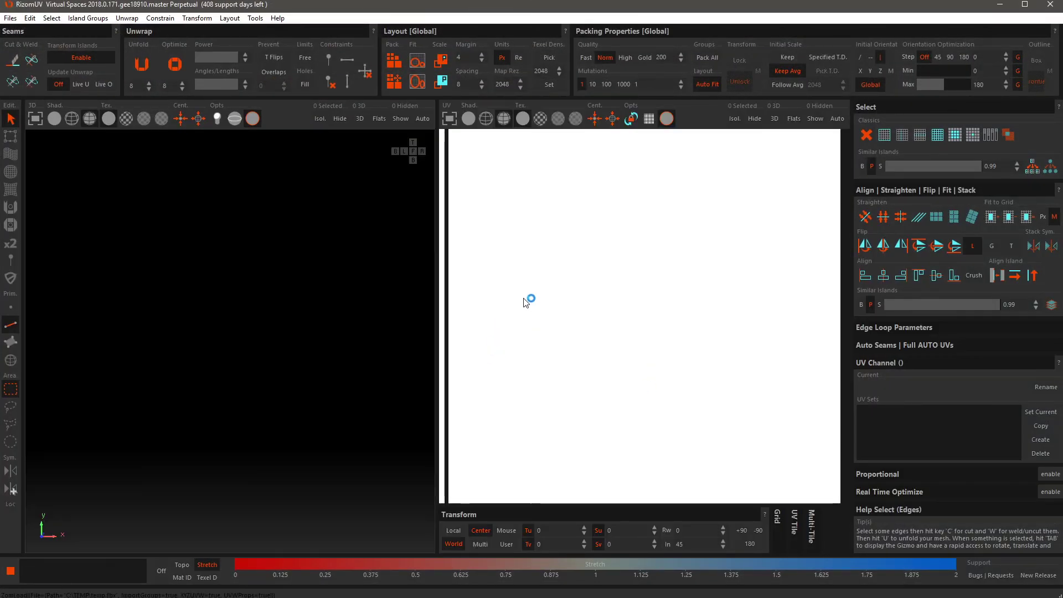
In RizomUV, select the narrow island with two round holes and a slanted lower end, using island selection mode
scroll(720, 454, "up", 5)
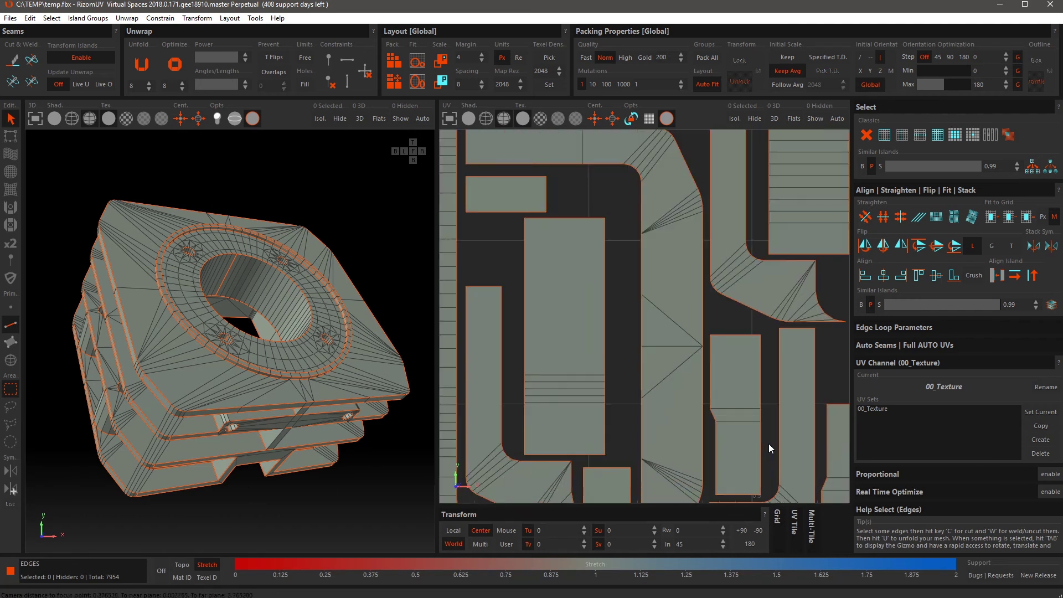
scroll(769, 444, "down", 3)
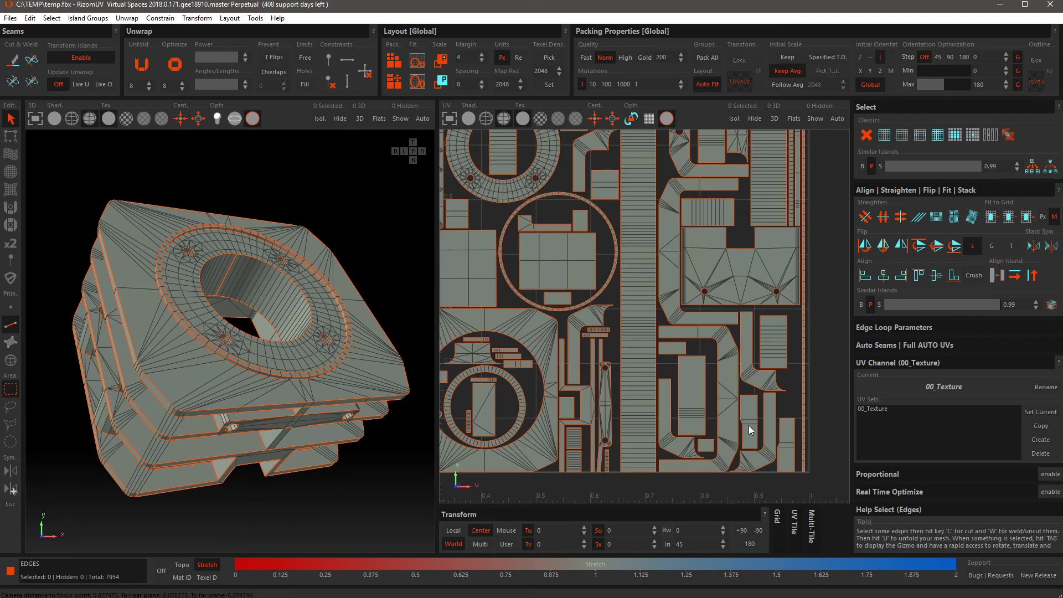
key("F4")
left_click(604, 409)
scroll(601, 443, "down", 5)
scroll(598, 433, "up", 8)
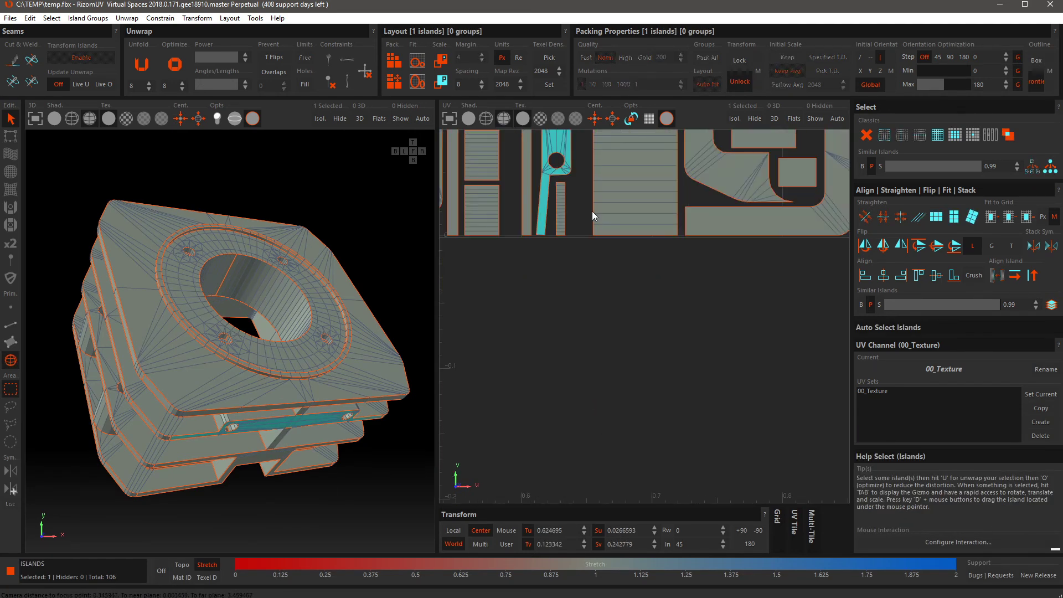
Examine the selected narrow island's shape and slanted end up close, then its place in the whole UV layout
scroll(592, 255, "down", 3)
scroll(571, 154, "up", 2)
scroll(582, 432, "down", 4)
scroll(579, 204, "up", 3)
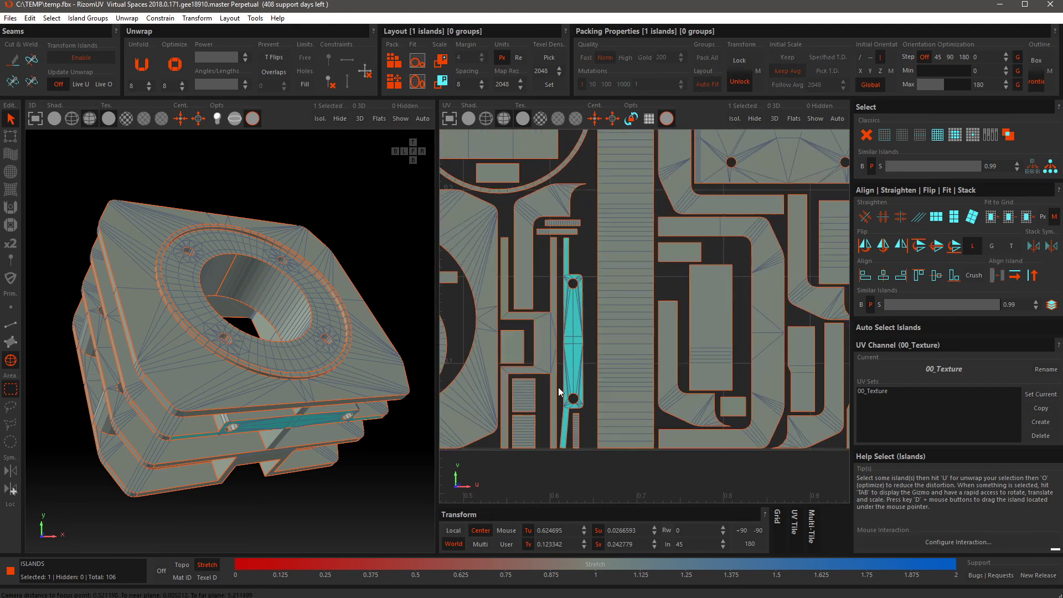
scroll(559, 404, "up", 2)
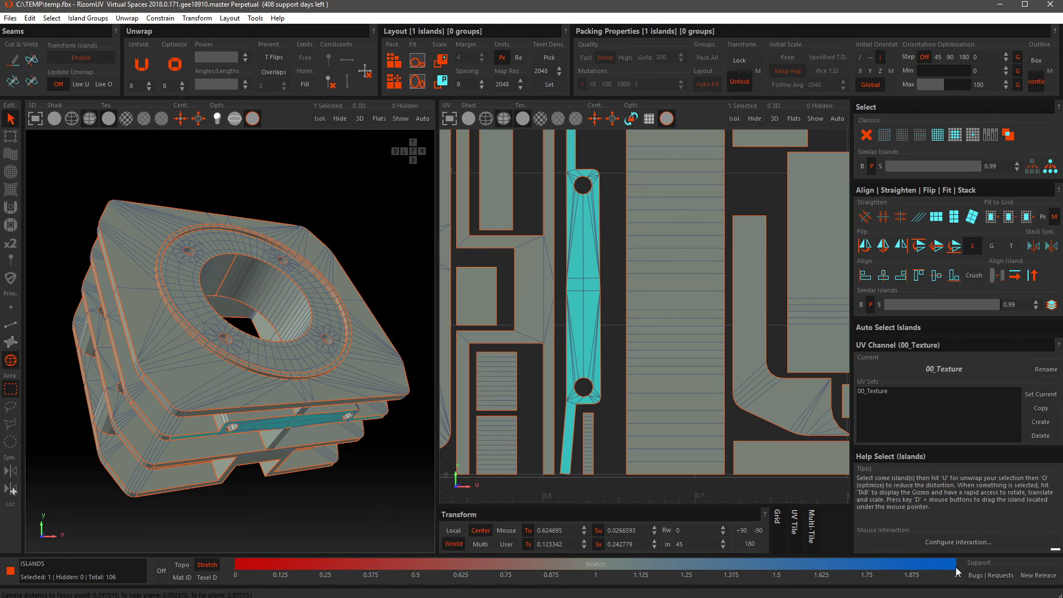
scroll(627, 327, "down", 3)
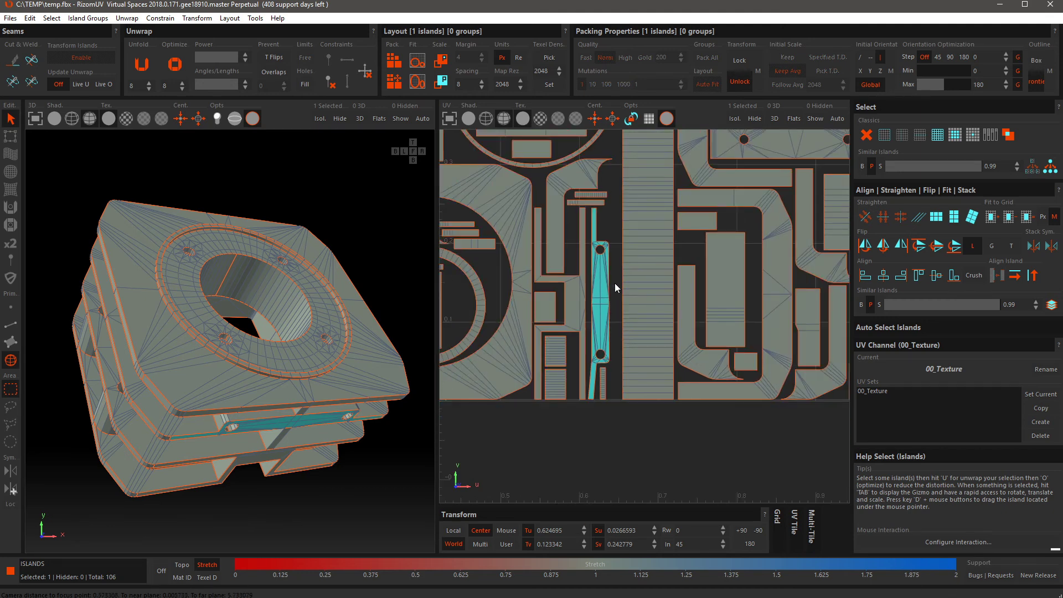
scroll(624, 285, "down", 3)
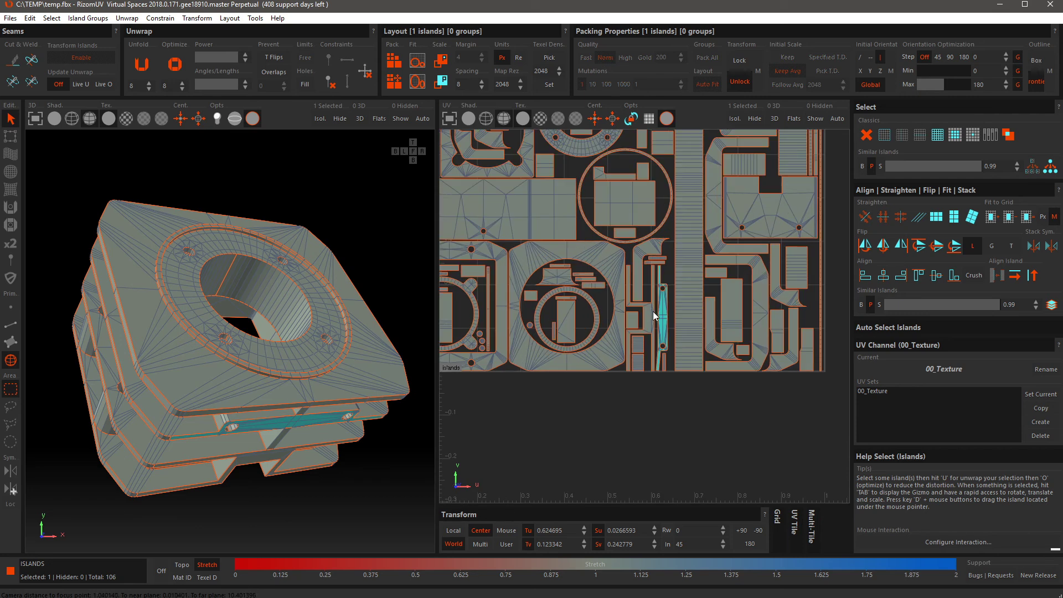
key("f")
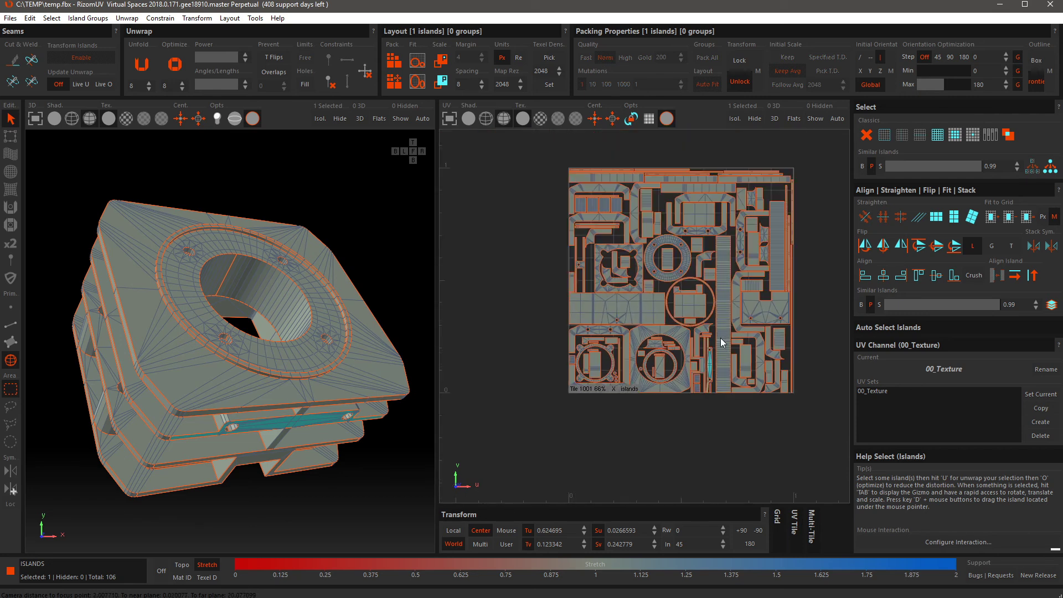
Compare the plain solid, wireframe-only and solid-with-edges UV shading modes on the narrow two-hole island
left_click(504, 118)
scroll(709, 319, "up", 2)
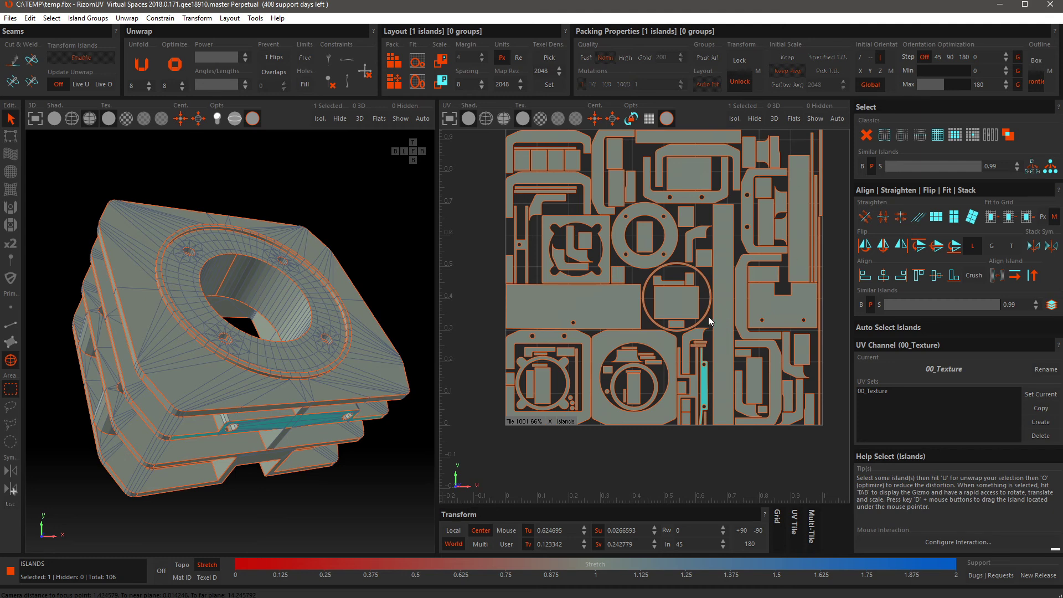
key("f")
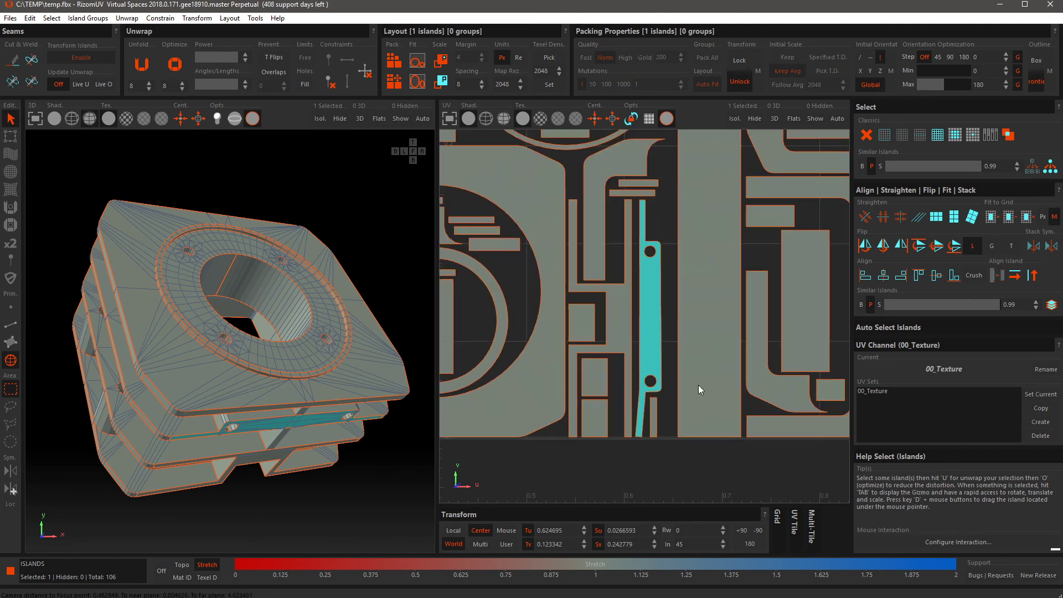
left_click(662, 393)
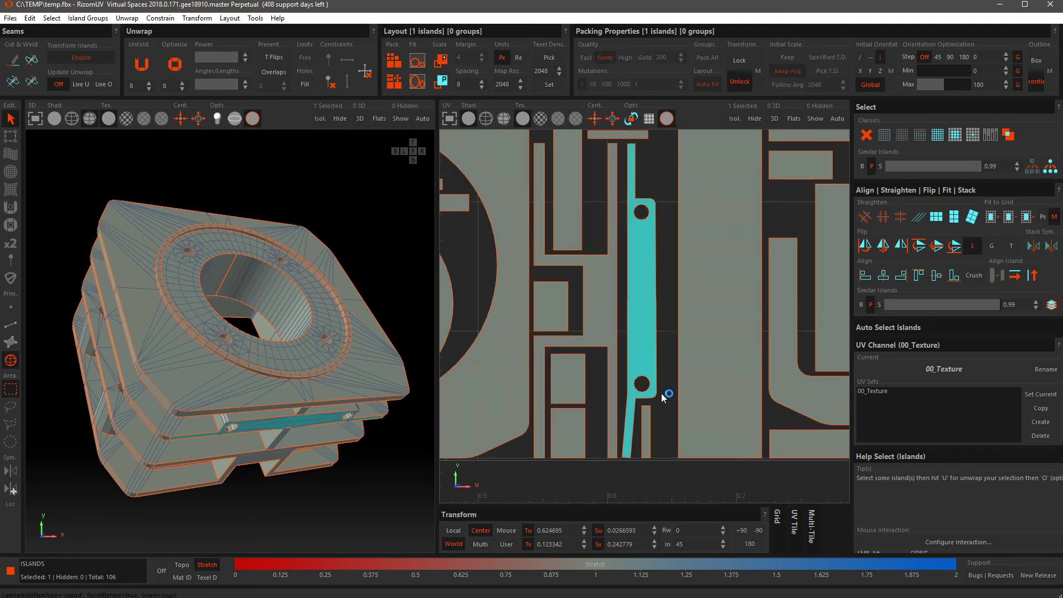
left_click(647, 293)
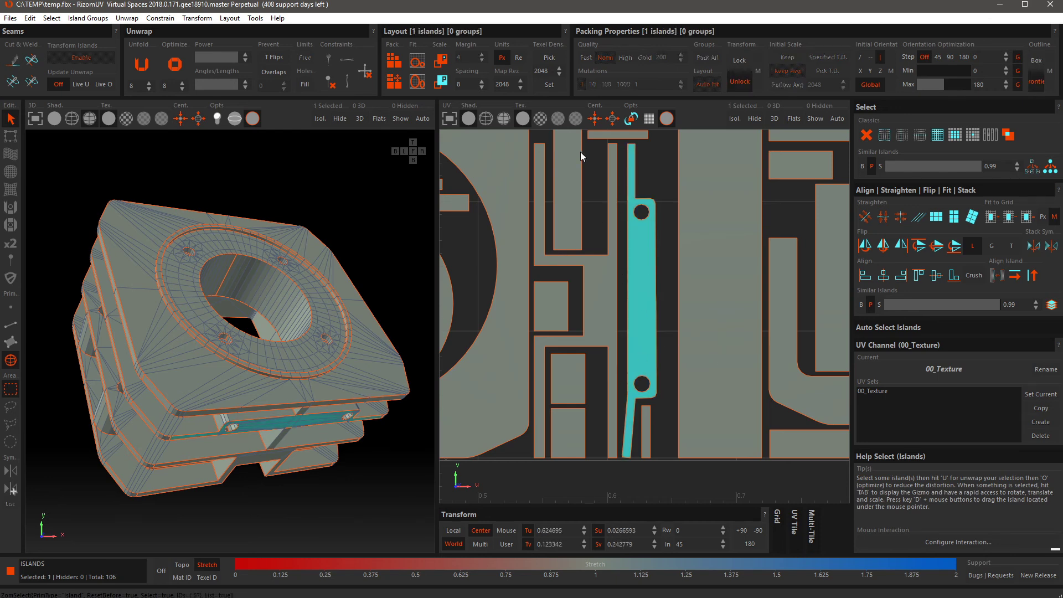
left_click(486, 118)
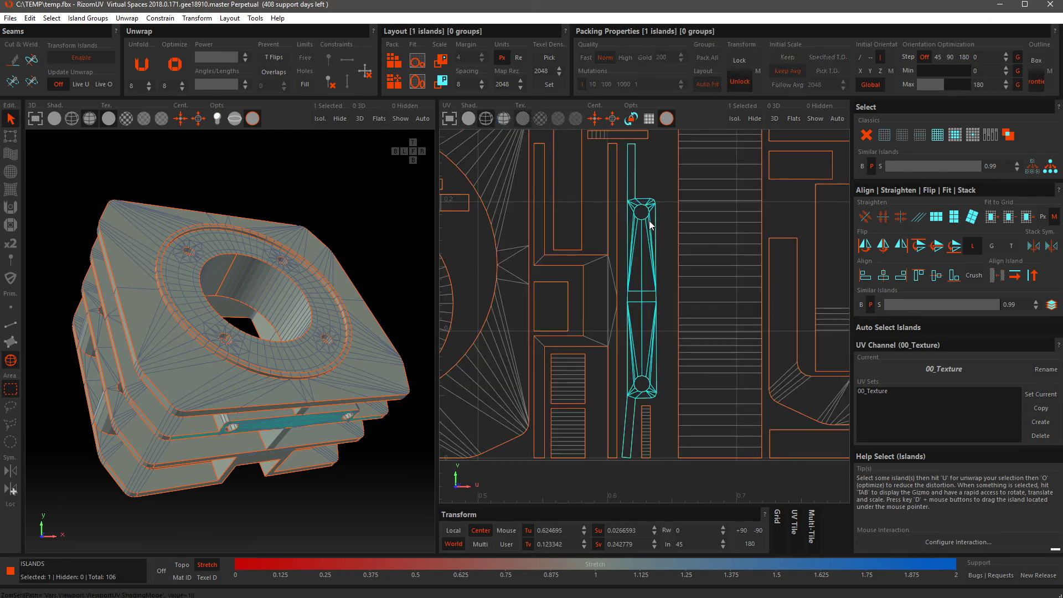
left_click(504, 119)
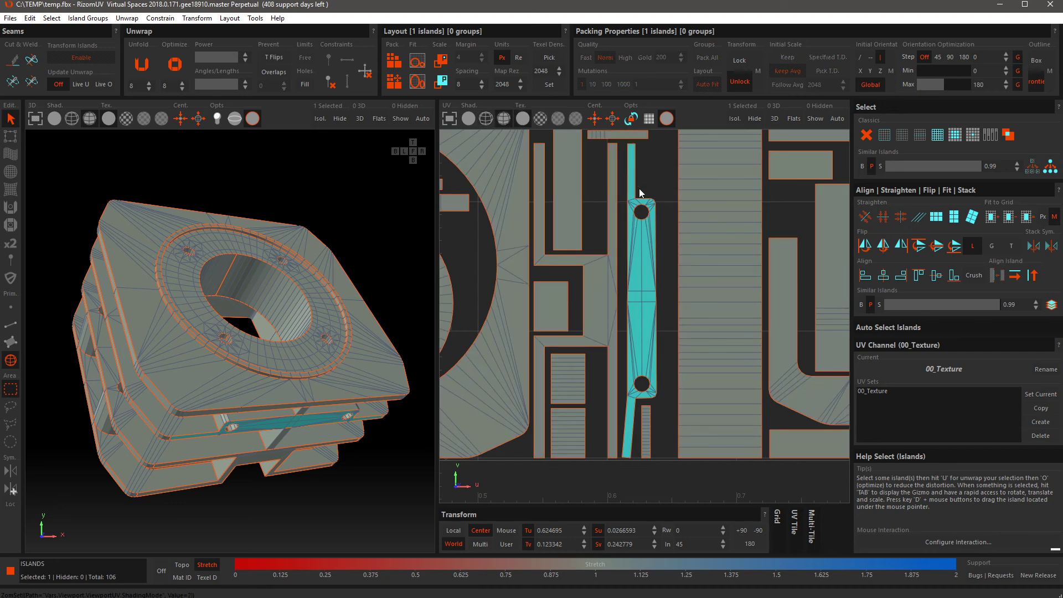
Select the full-length left border edges of the narrow two-hole island in edge mode and apply a vertical alignment constraint
left_click(648, 168)
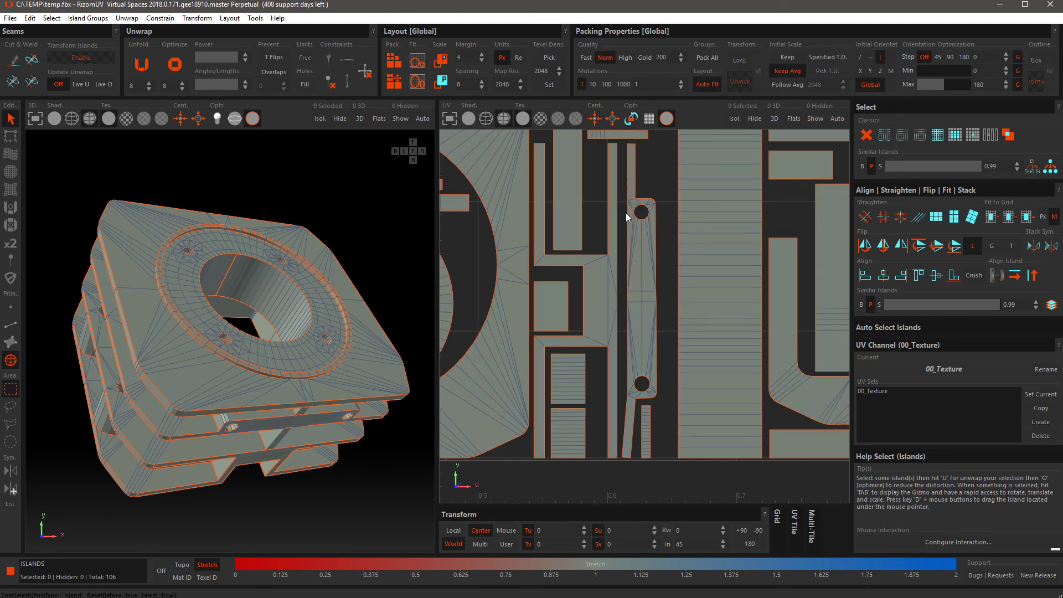
left_click(627, 185)
left_click(657, 180)
key("F2")
left_click(627, 175)
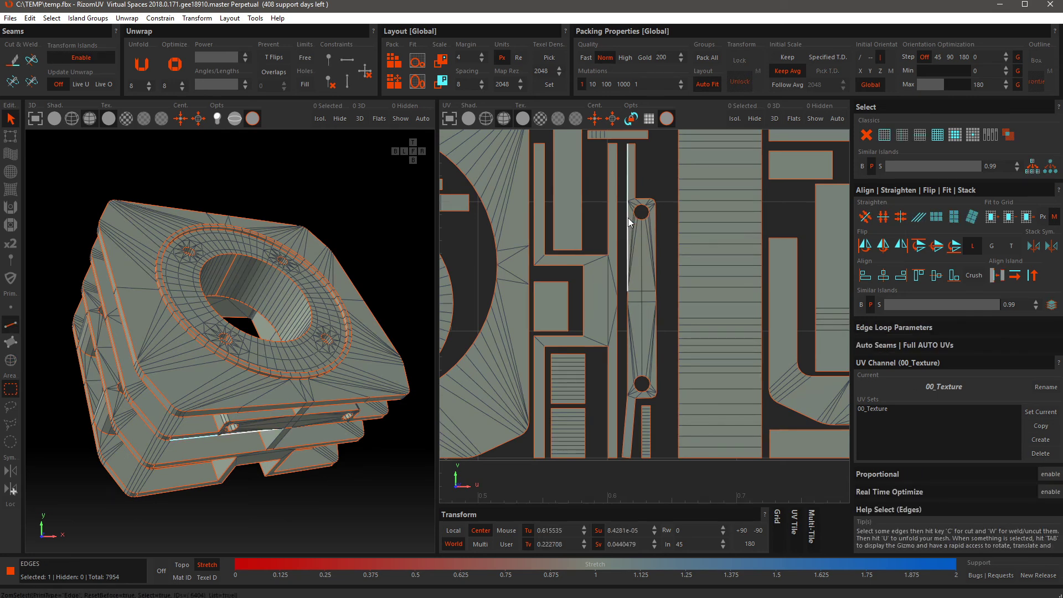
left_click(625, 430, "shift")
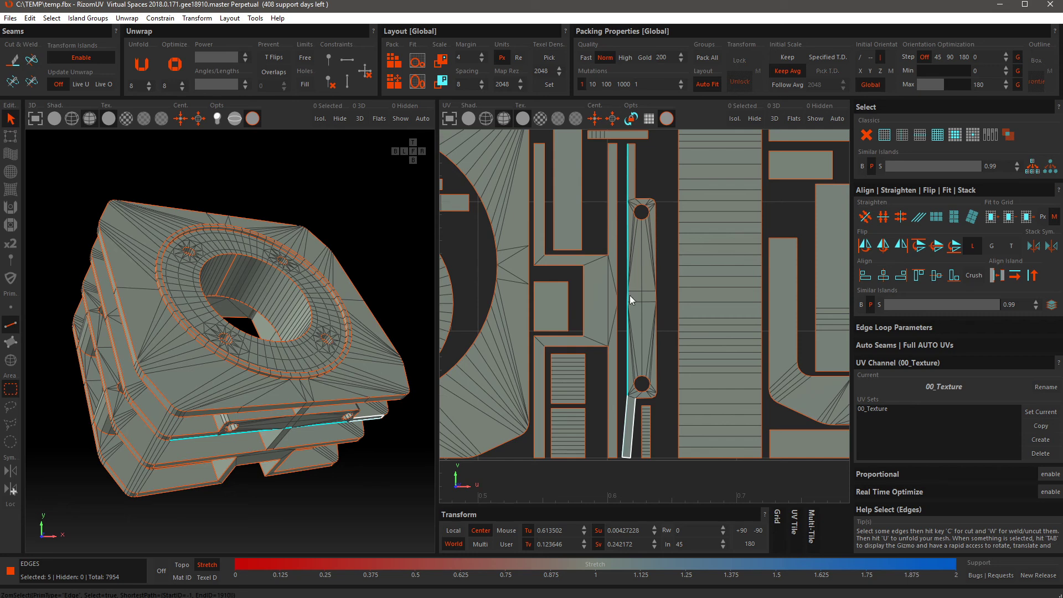
left_click(627, 416)
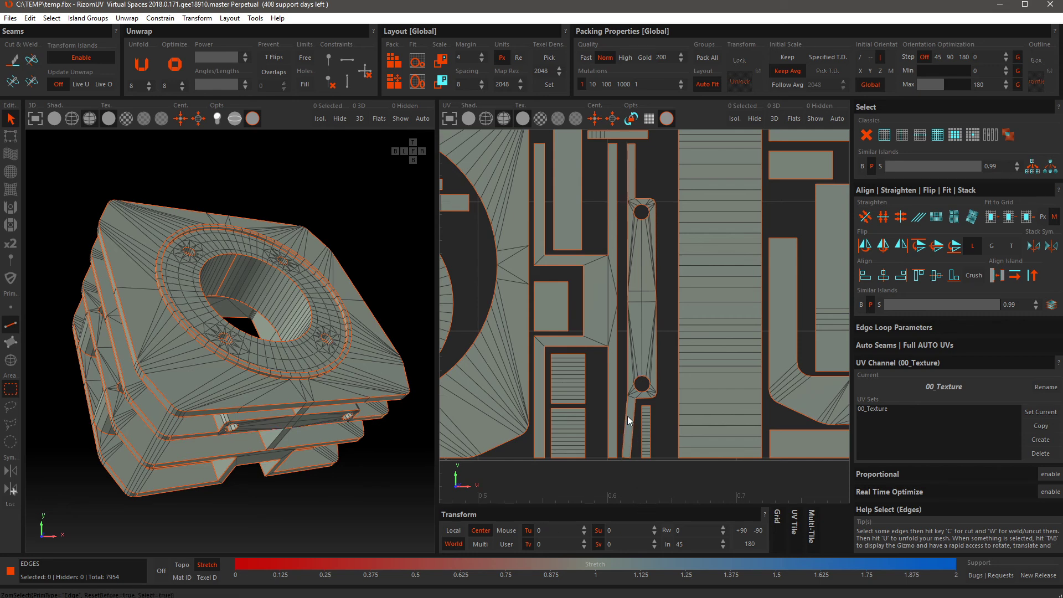
left_click(626, 180, "shift")
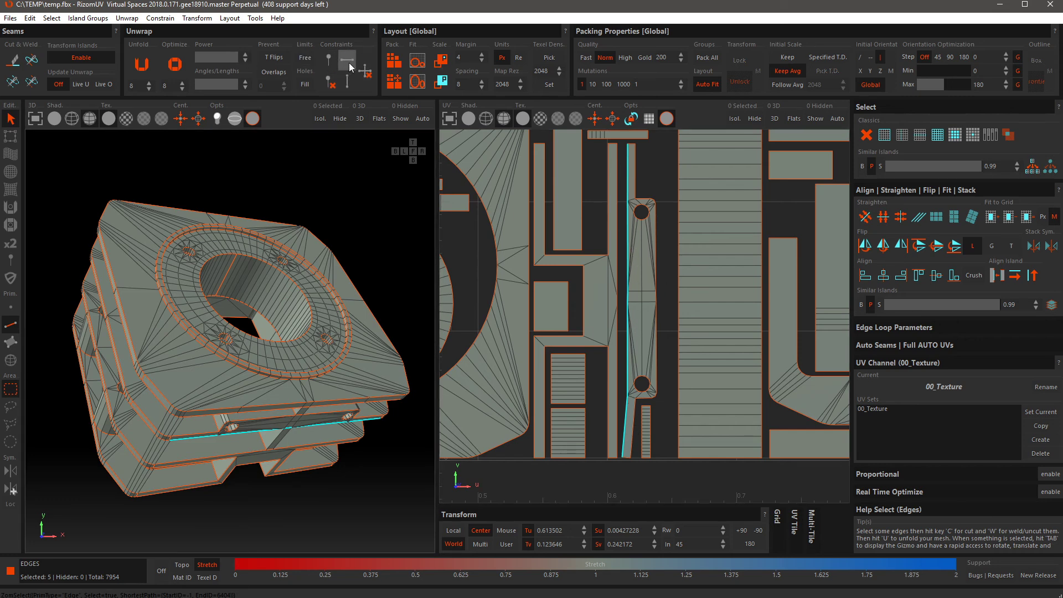
left_click(347, 83)
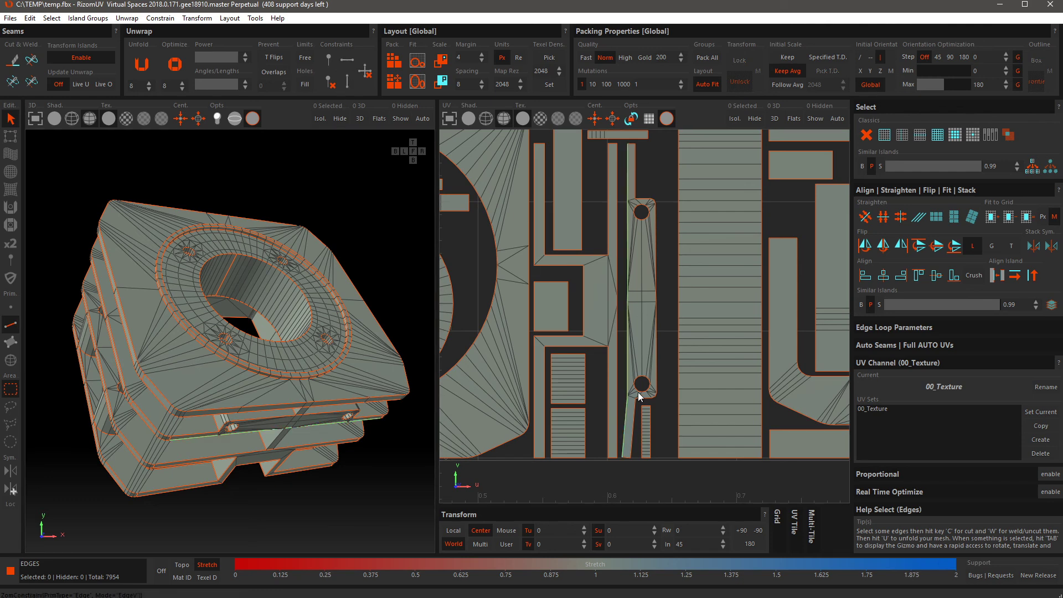
Constrain the right border edges of the island's wide part vertically and its short upper and lower end edges horizontally
left_click(657, 244)
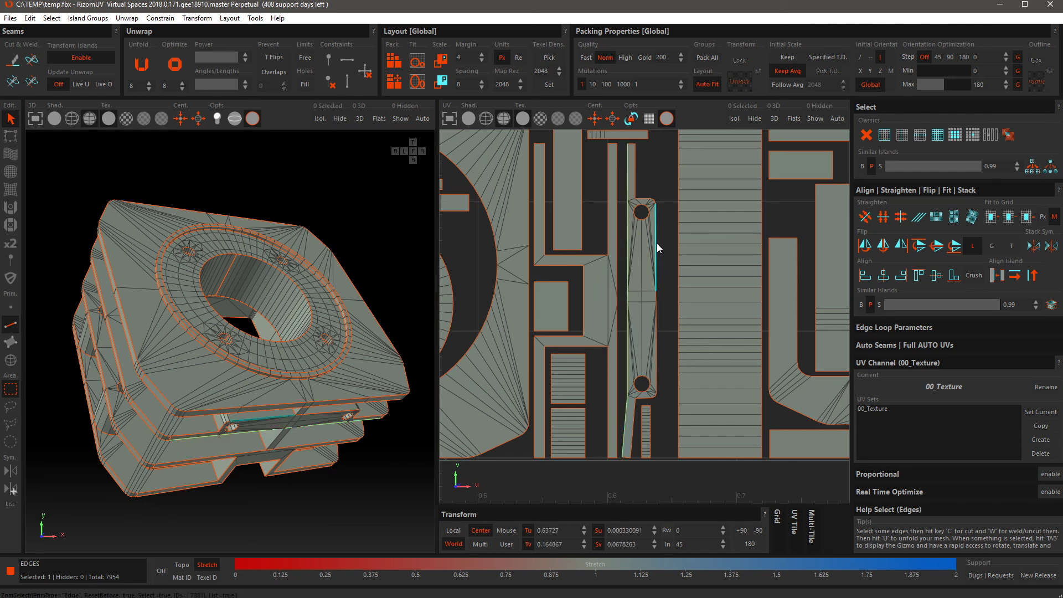
left_click(656, 337, "shift")
left_click(343, 83)
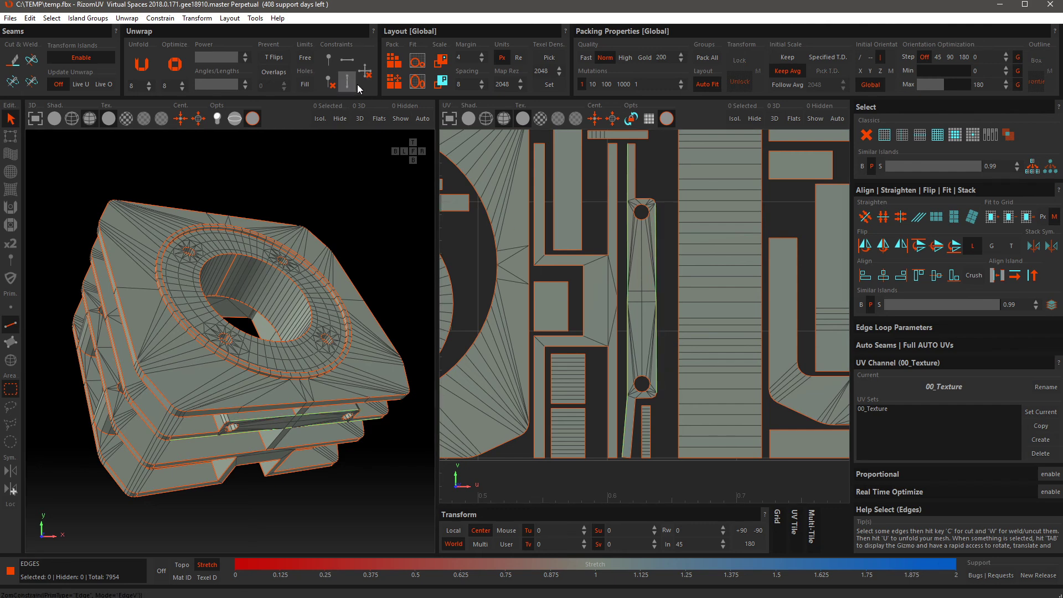
left_click(632, 144)
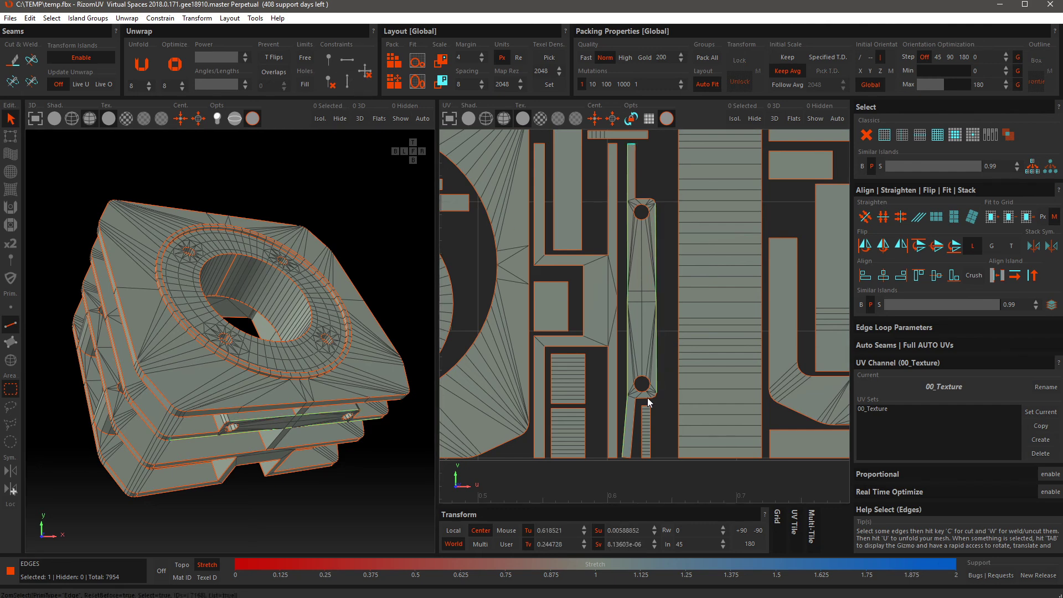
left_click(627, 457, "shift")
left_click(343, 61)
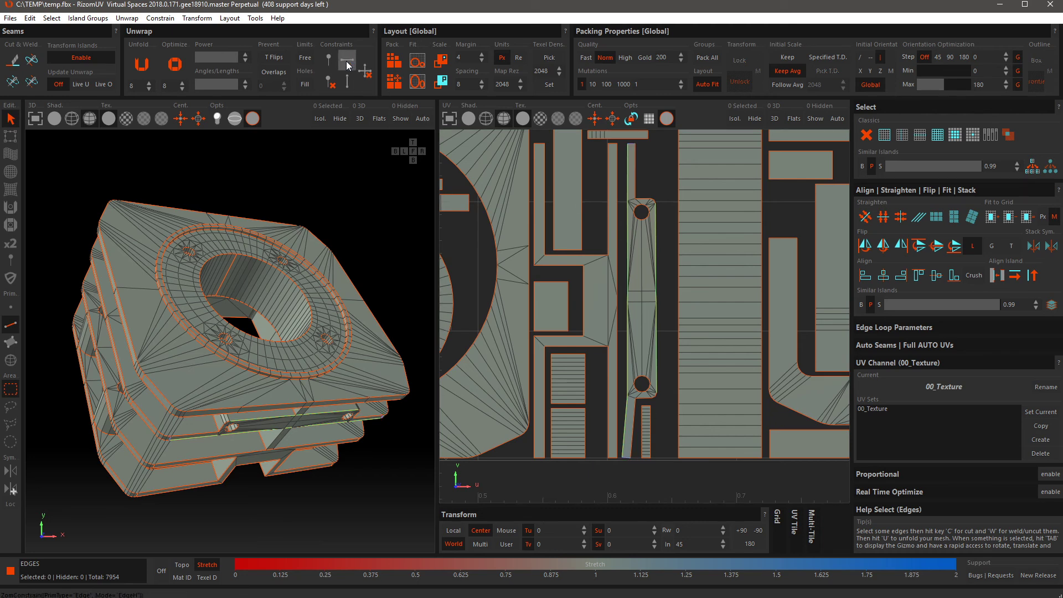
Inspect the constrained edges of the narrow island up close in the UV layout and on the 3D model
left_click(647, 159)
scroll(647, 158, "up", 4)
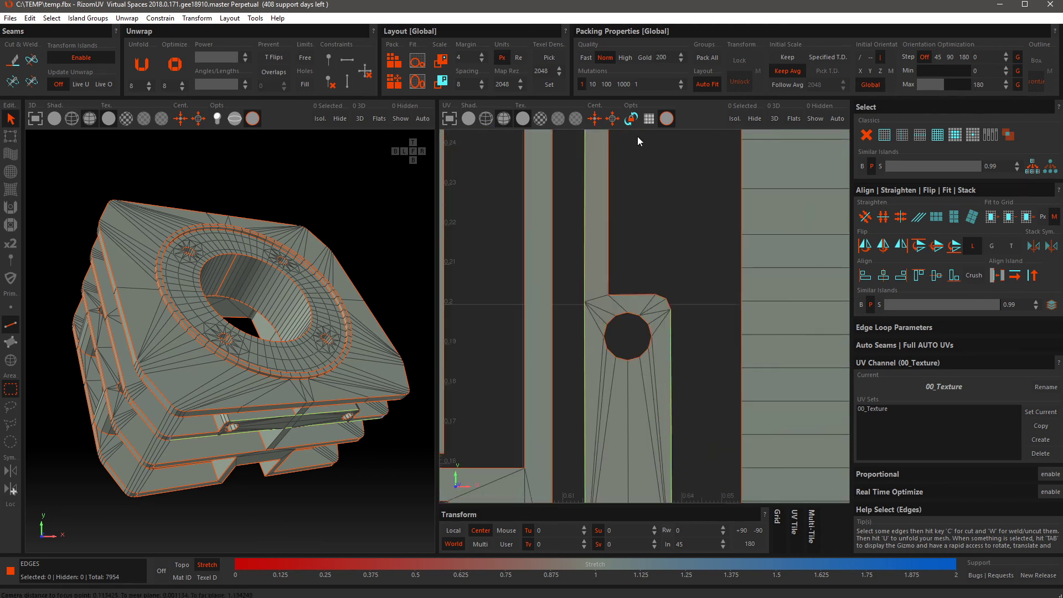
scroll(636, 136, "down", 3)
middle_click_drag(636, 136, 646, 253)
scroll(646, 266, "up", 5)
scroll(569, 208, "up", 1)
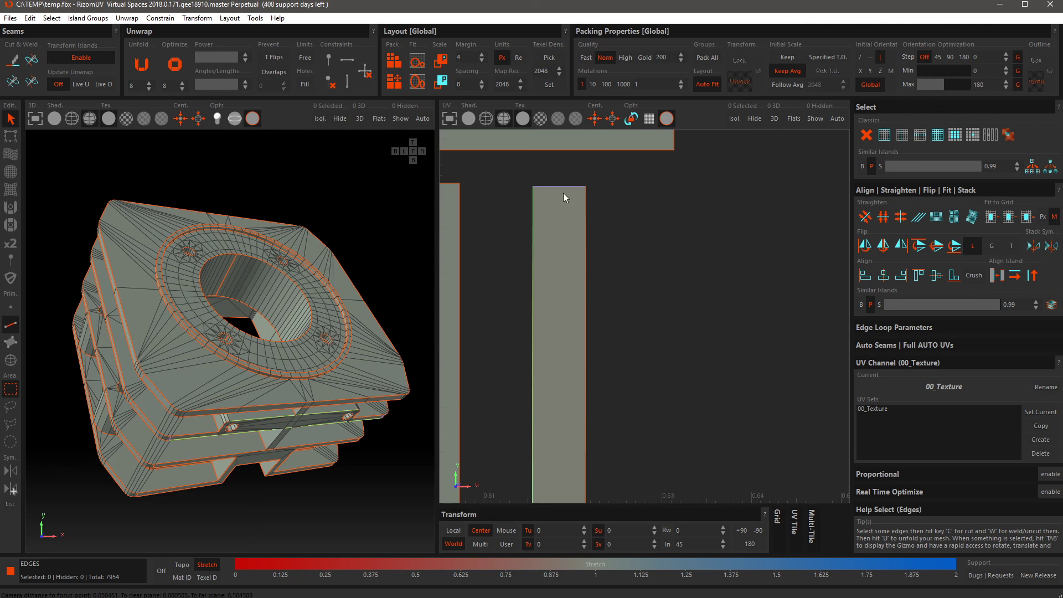
left_click_drag(300, 425, 335, 433, "alt")
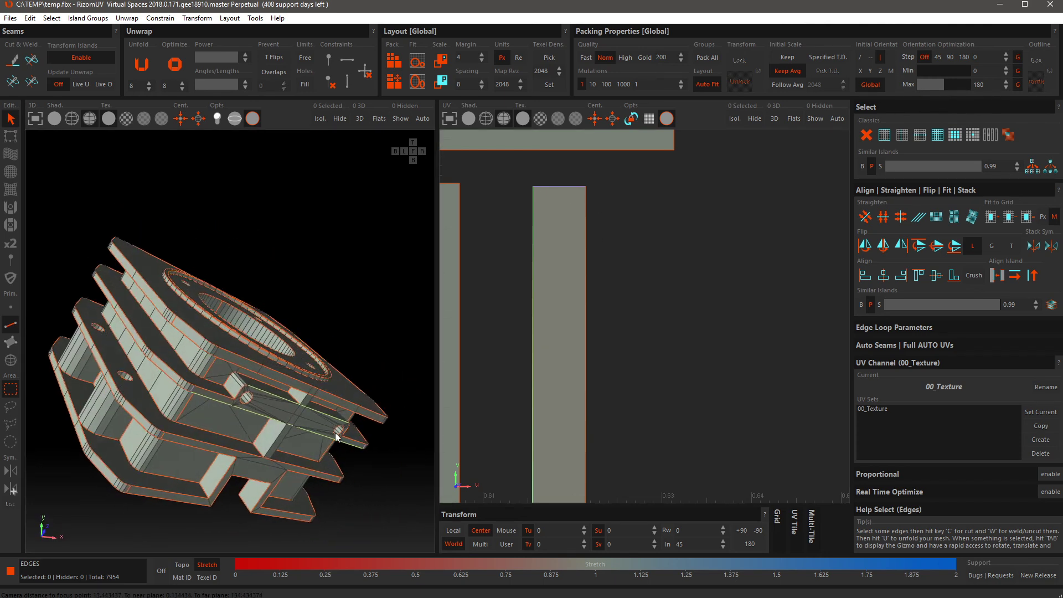
scroll(337, 434, "up", 5)
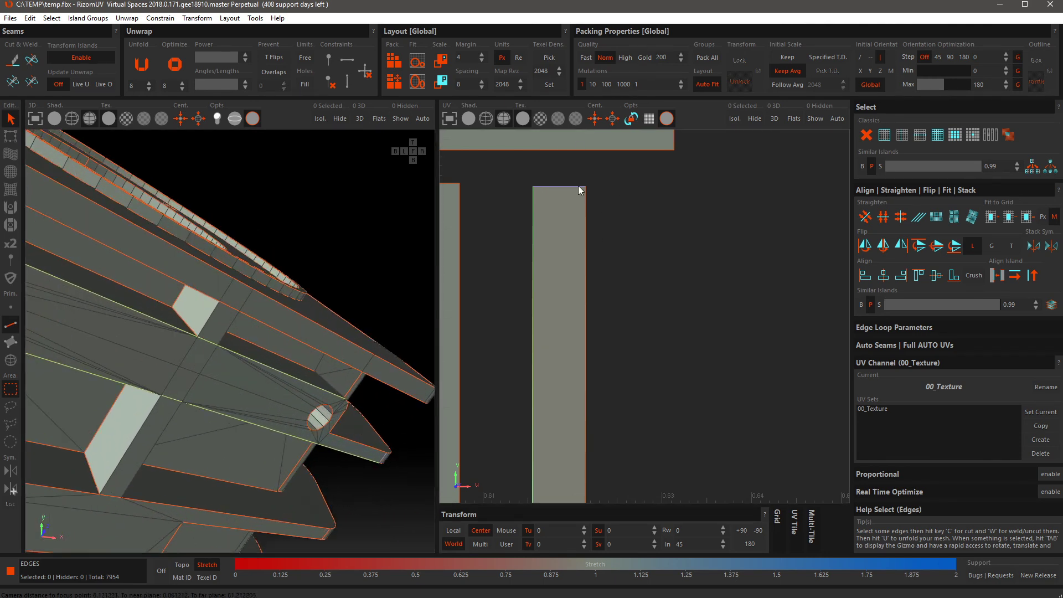
Select the narrow two-hole island in island mode and optimize it so the alignment constraints straighten its borders
scroll(581, 210, "down", 8)
key("F4")
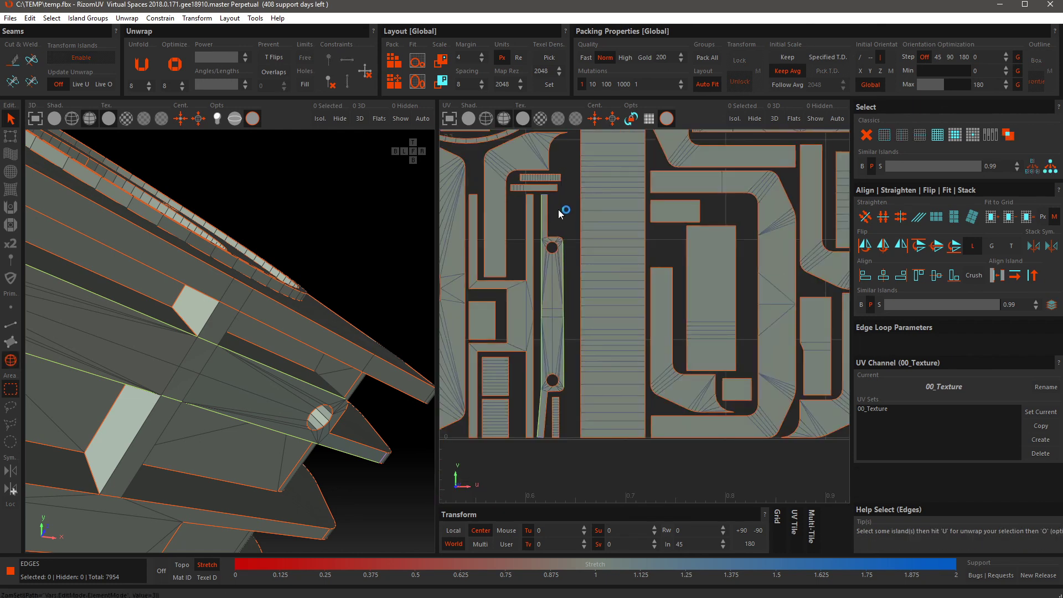
left_click(556, 269)
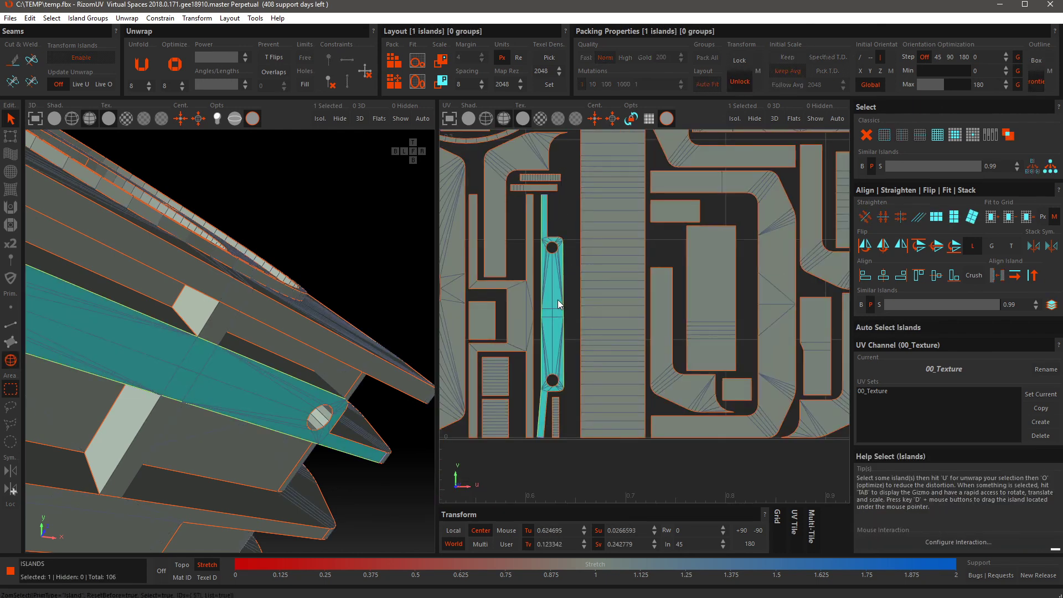
key("o")
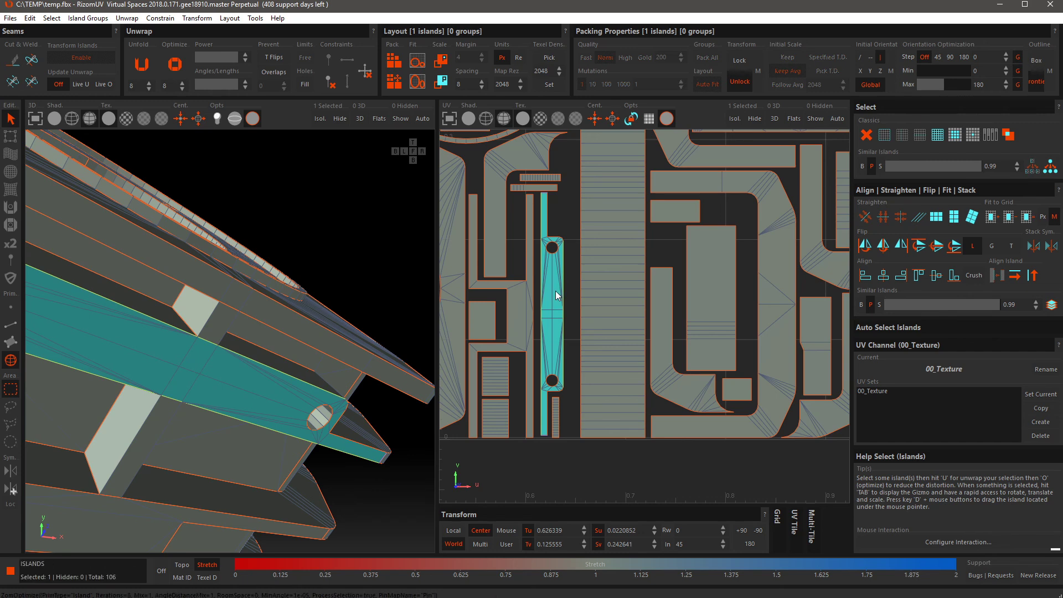
scroll(556, 290, "up", 4)
scroll(523, 166, "down", 4)
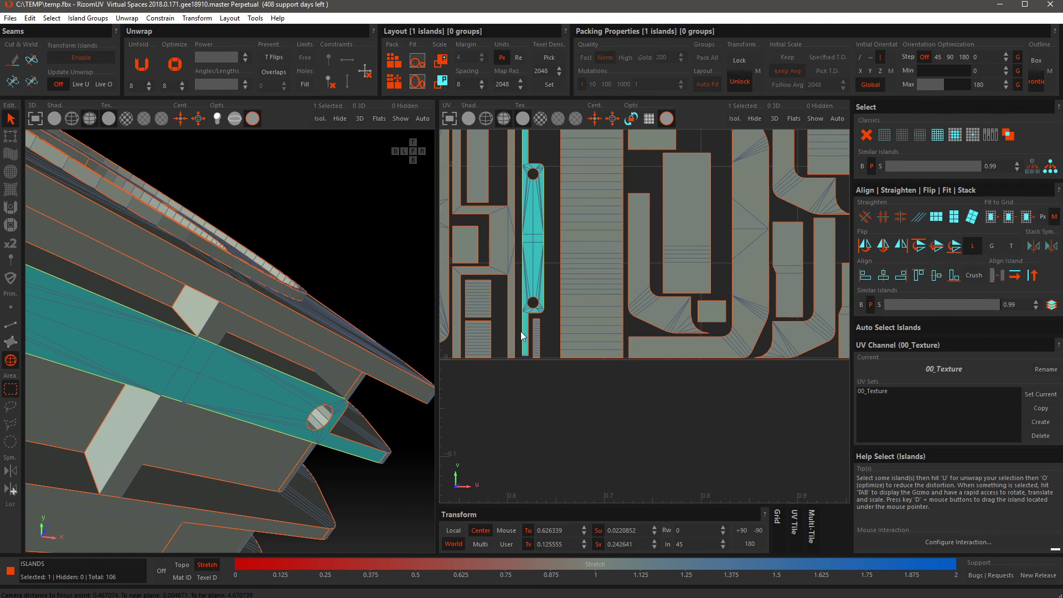
Pick the texel density of the wide striped island and apply it to the narrow two-hole island, then clear the selection
scroll(522, 394, "down", 3)
scroll(530, 193, "up", 5)
scroll(545, 292, "down", 3)
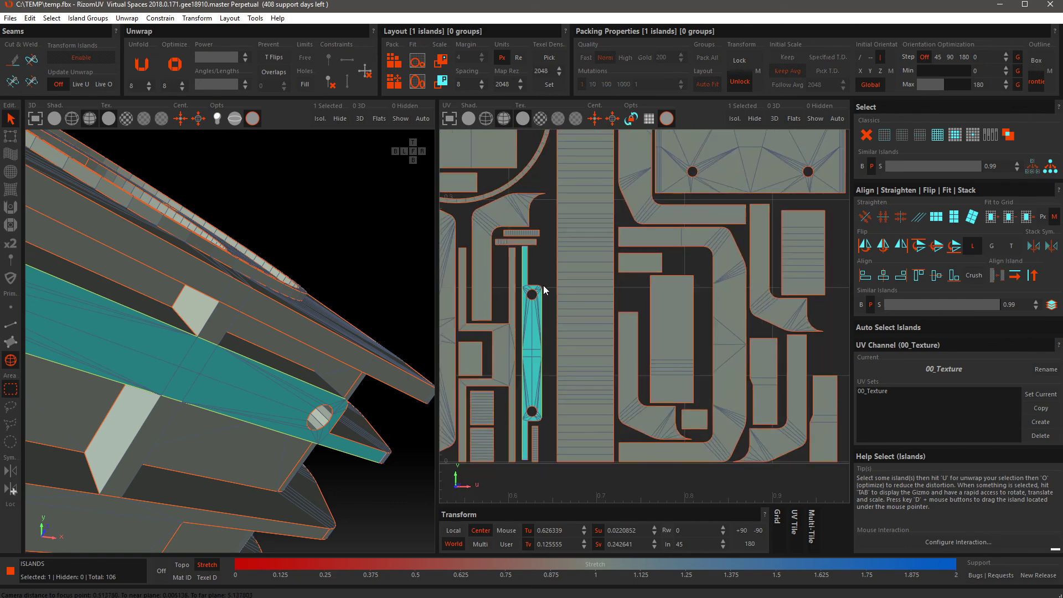
left_click(577, 261)
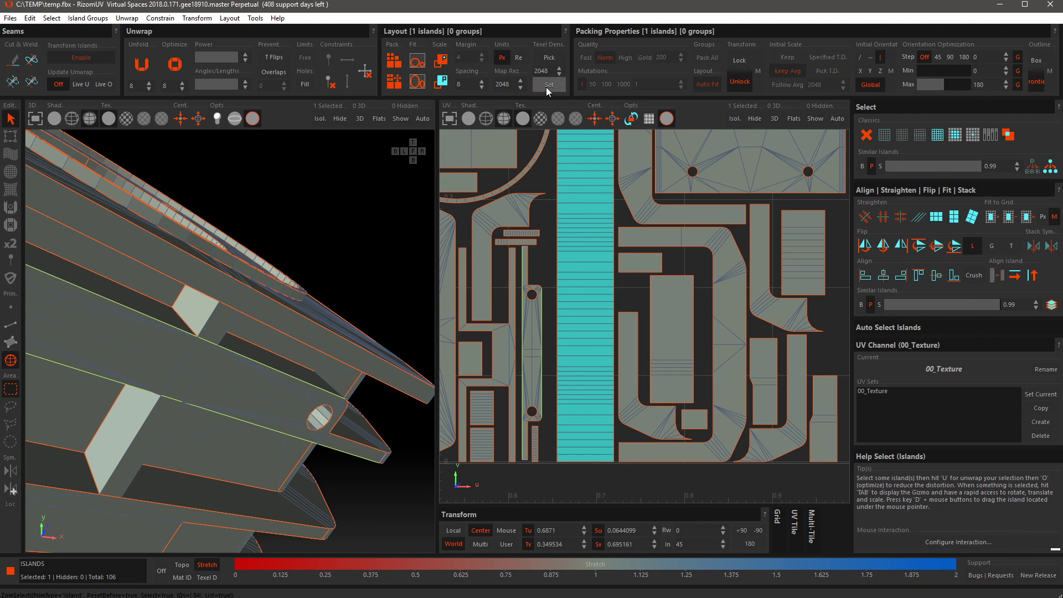
left_click(549, 58)
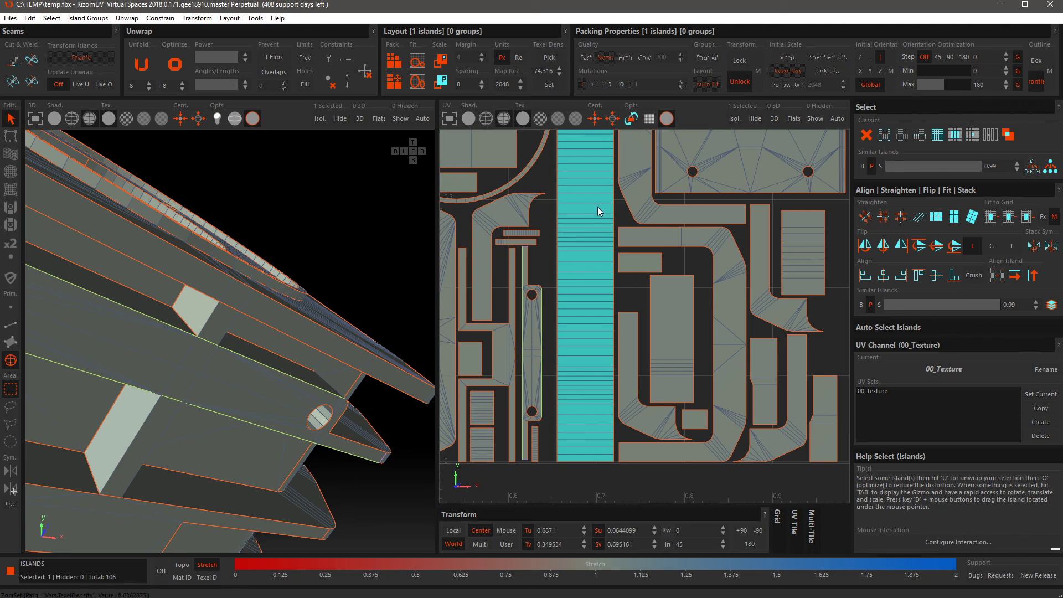
left_click(532, 335)
left_click(547, 85)
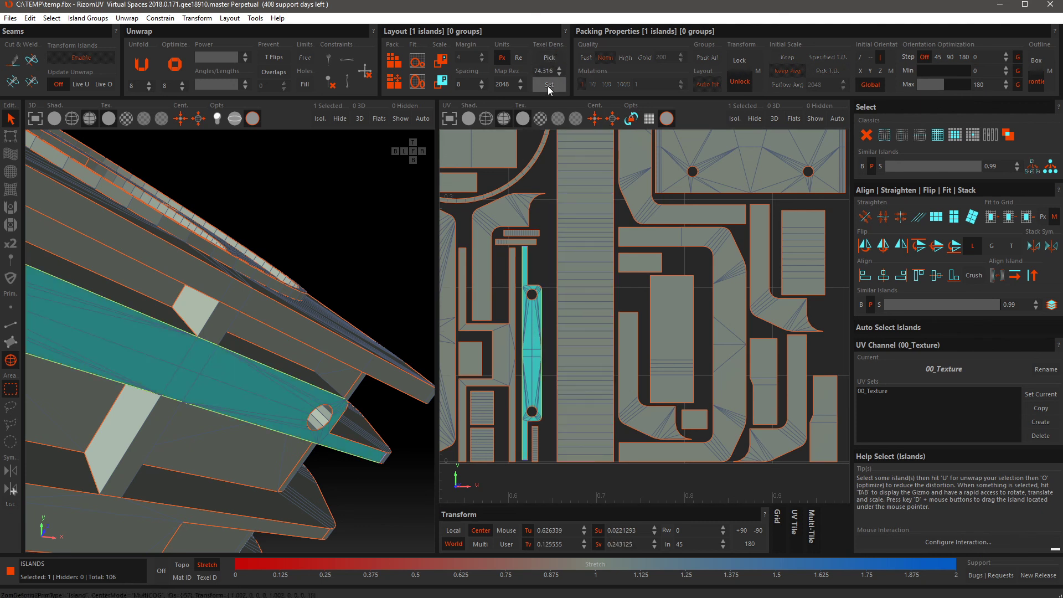
left_click(545, 283)
Examine the straightened island and its neighbours within the whole UV tile, checking spacing and layout
right_click_drag(549, 282, 682, 238, "alt")
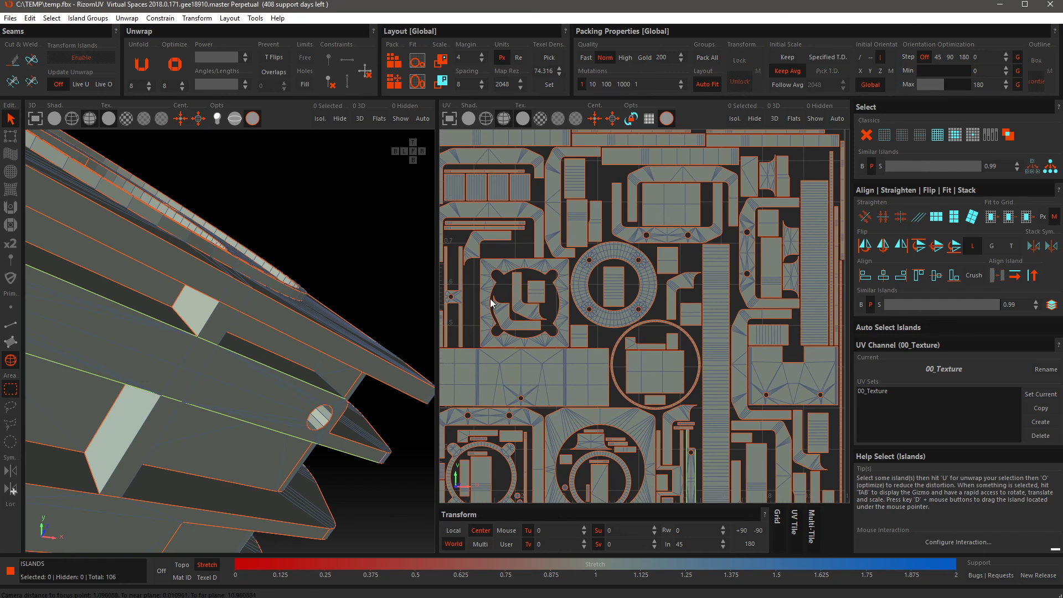
right_click_drag(699, 291, 717, 408, "alt")
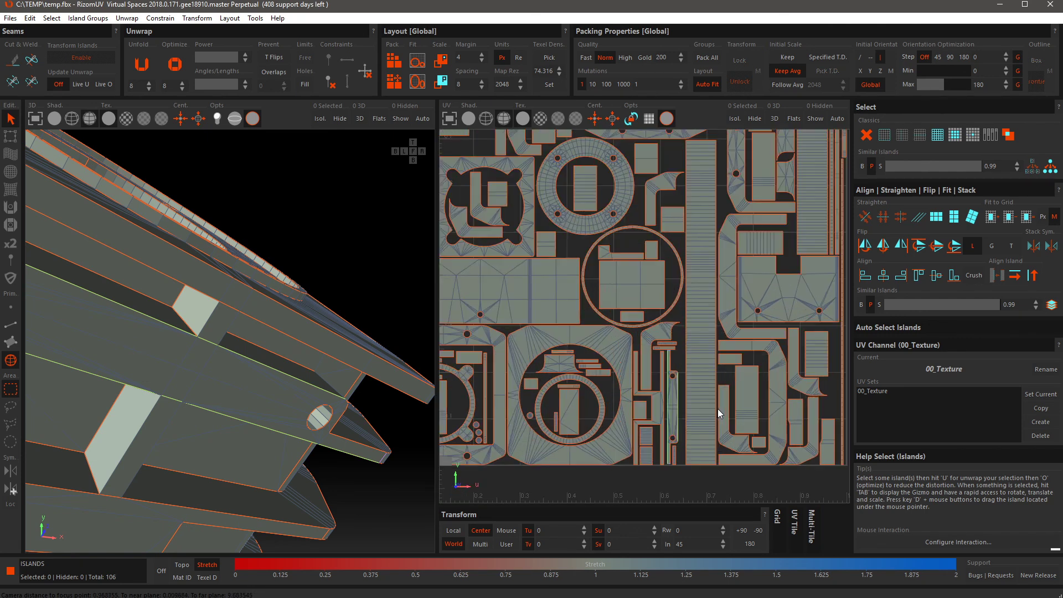
scroll(687, 403, "down", 1)
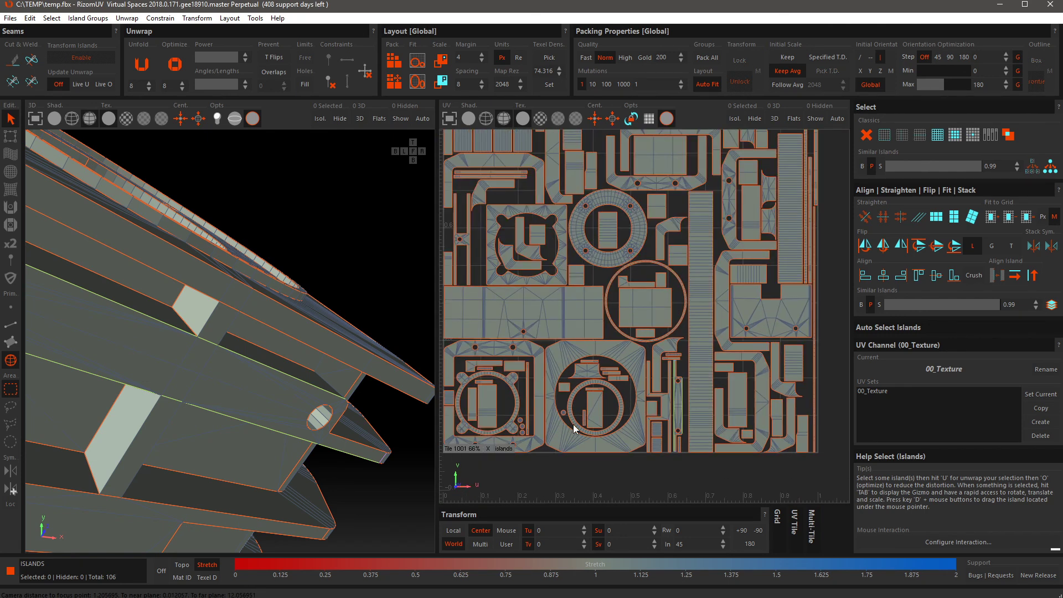
scroll(666, 447, "up", 4)
scroll(692, 416, "up", 2)
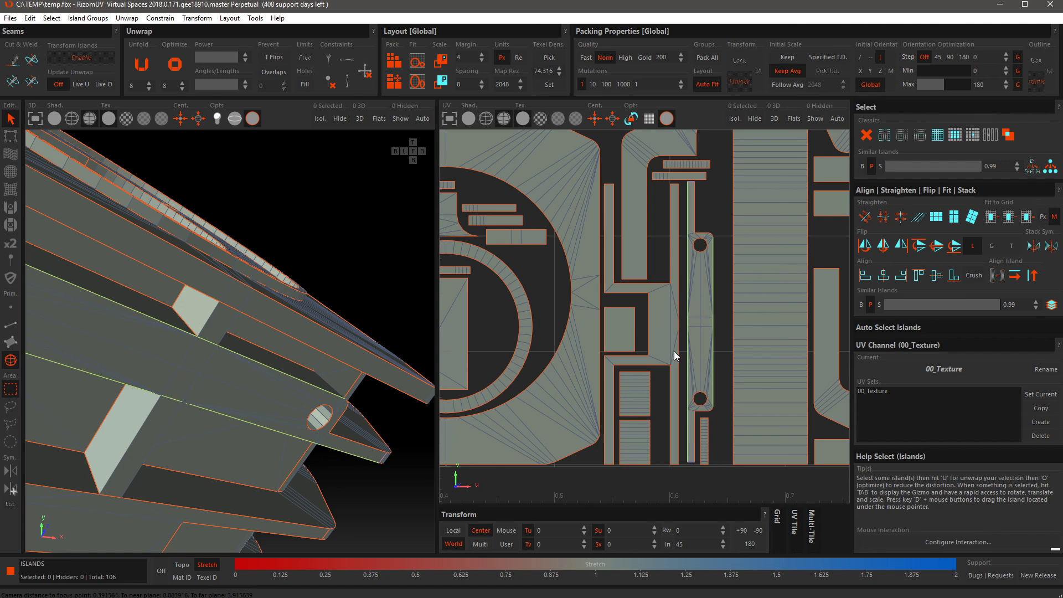
scroll(673, 355, "down", 2)
scroll(662, 419, "down", 4)
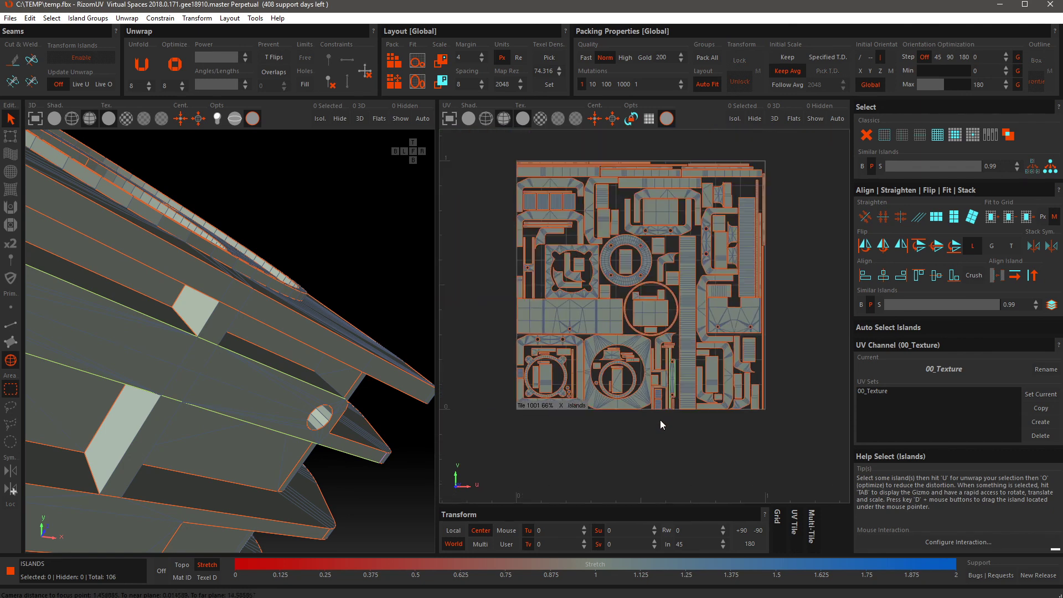
scroll(707, 285, "up", 2)
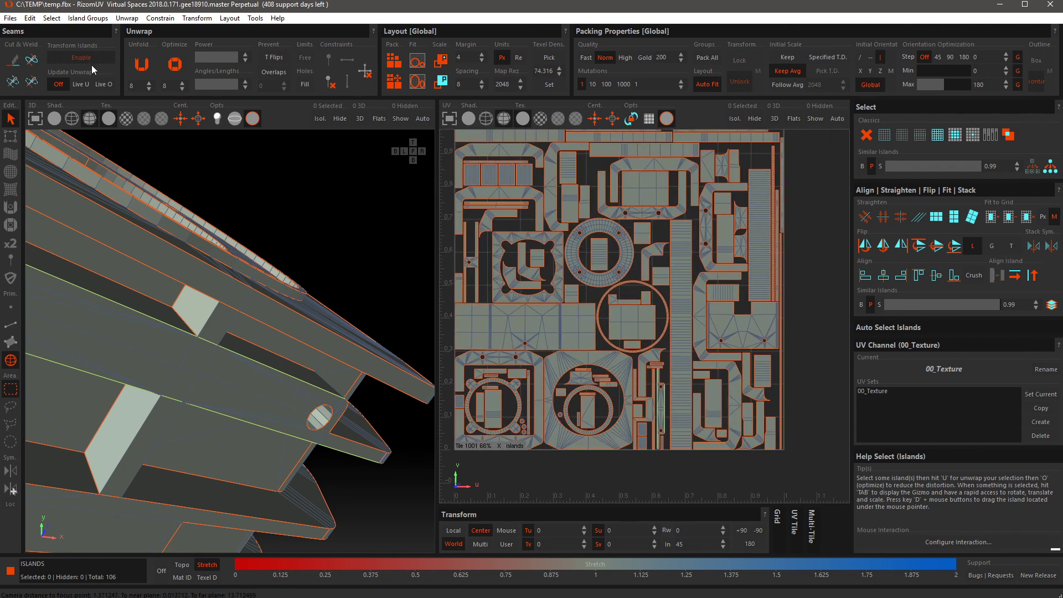
Save the edited UVs to the temp.fbx file and close RizomUV to return to Modo
left_click(10, 18)
left_click(48, 83)
left_click(1050, 5)
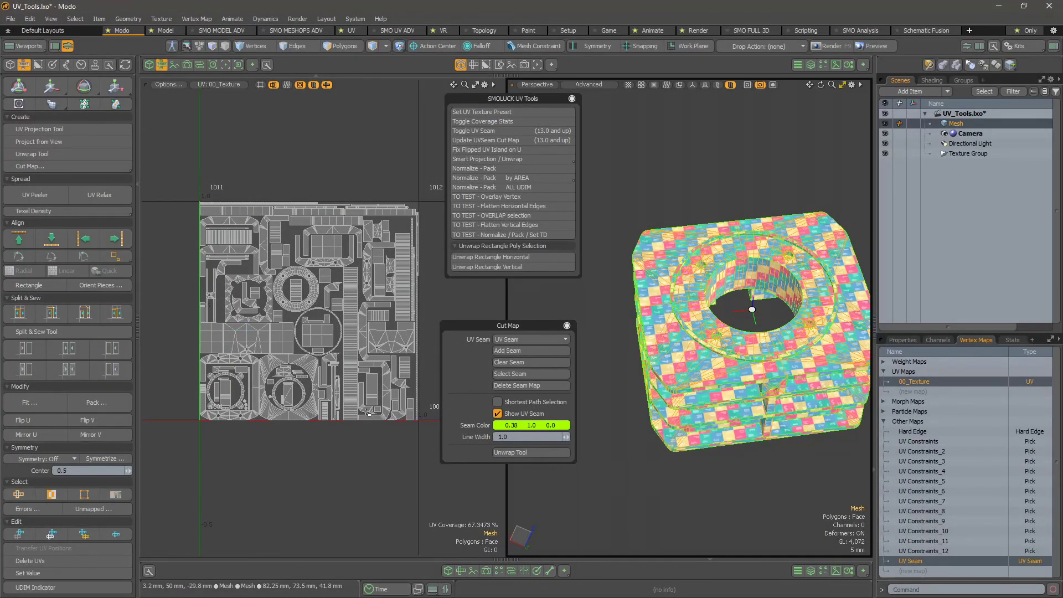
Select the entire narrow two-hole island in the Modo UV view and inspect the updated UVs and the checkered model
scroll(335, 387, "up", 4)
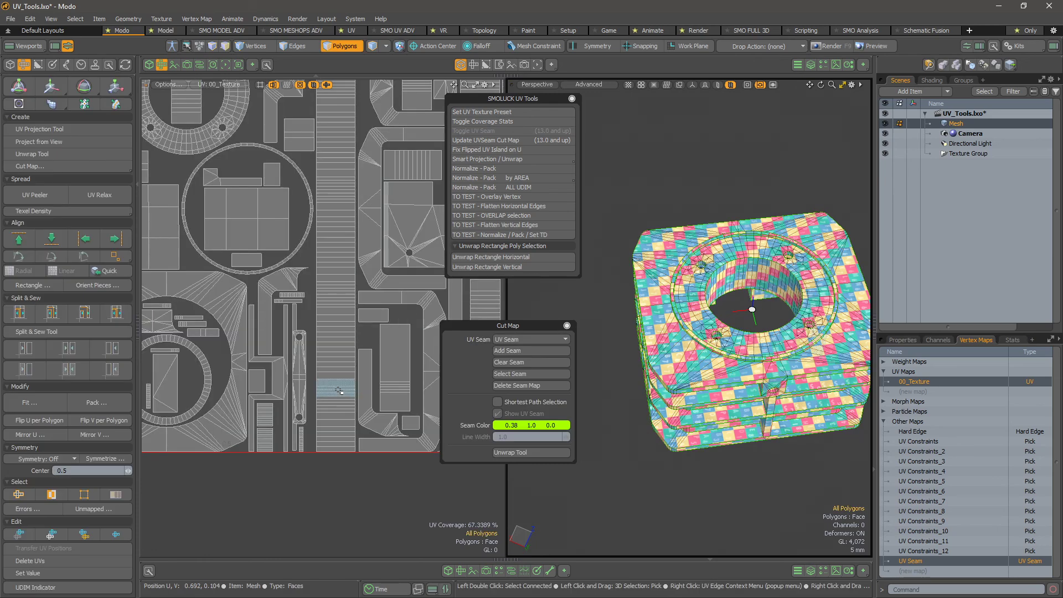
right_click_drag(290, 372, 344, 351, "alt")
double_click(311, 355)
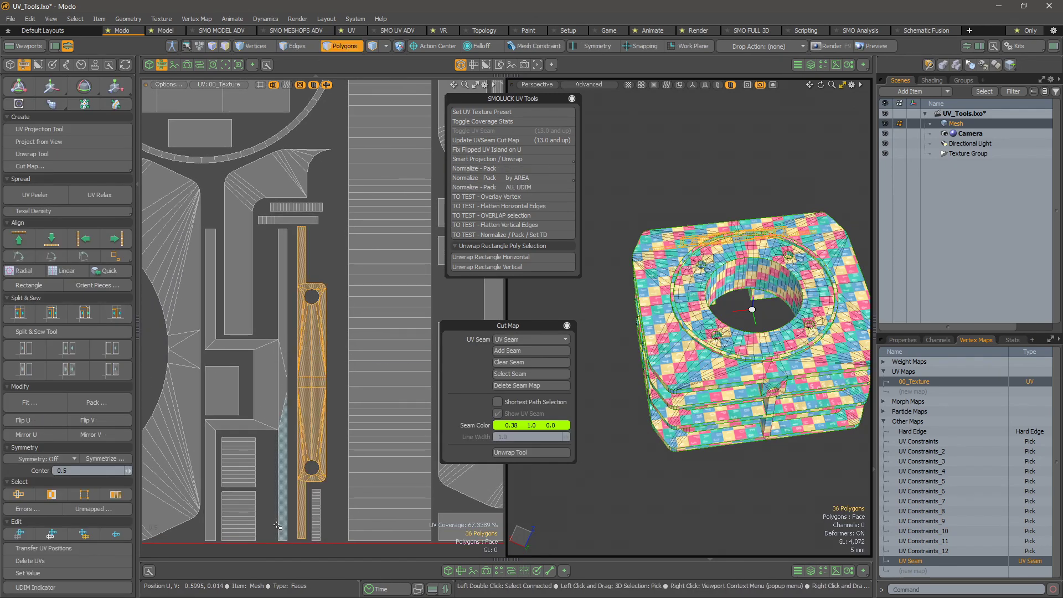
scroll(284, 430, "down", 8)
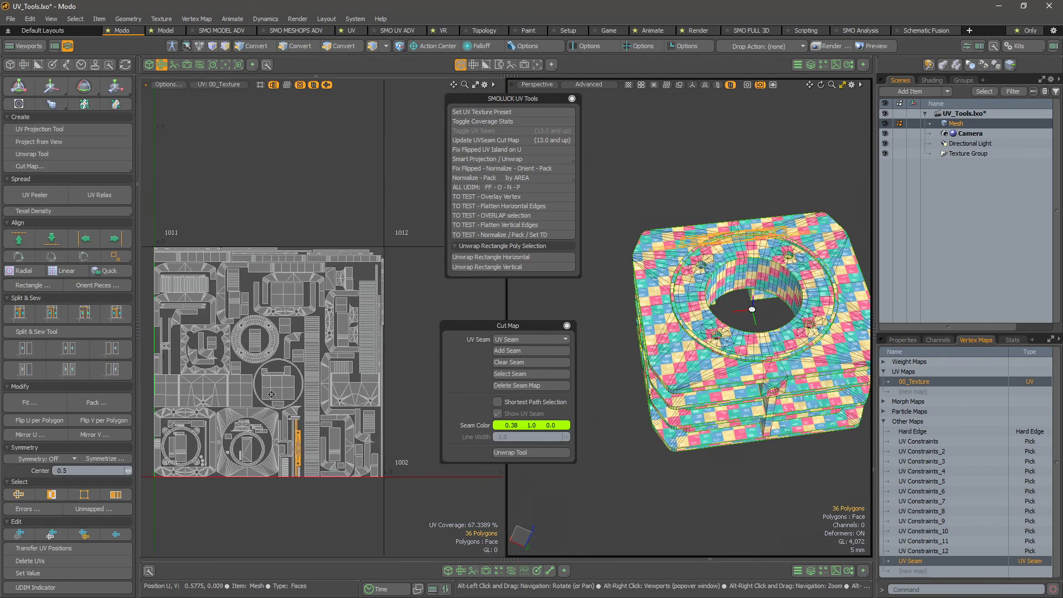
left_click_drag(729, 314, 769, 402, "alt")
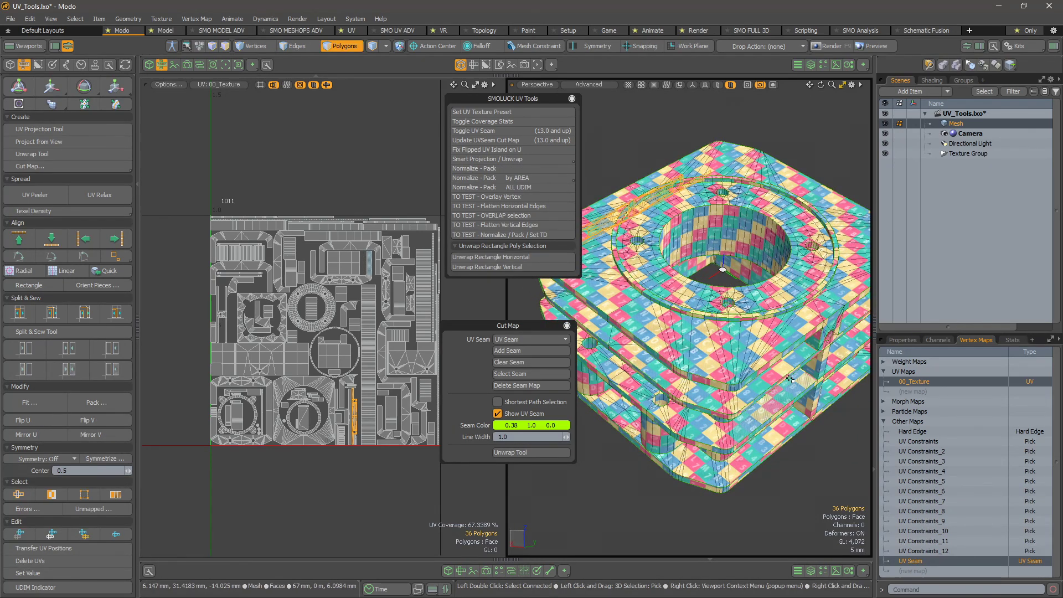
Close the Cut Map and SMOLUCK UV Tools palettes and clear the polygon selection, keeping the whole model and UV layout in view
left_click(567, 326)
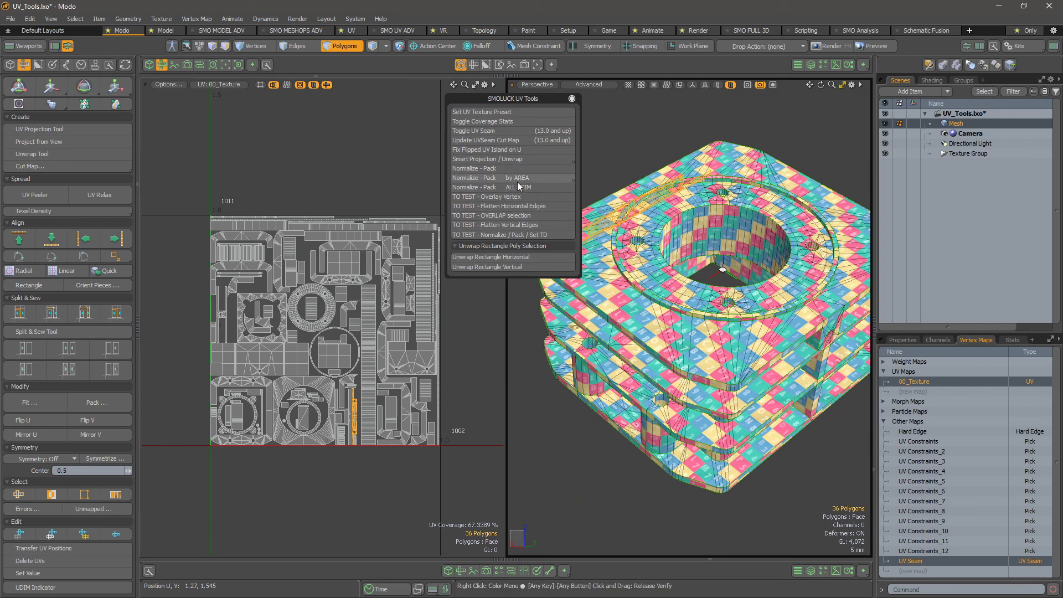
left_click_drag(513, 101, 509, 100)
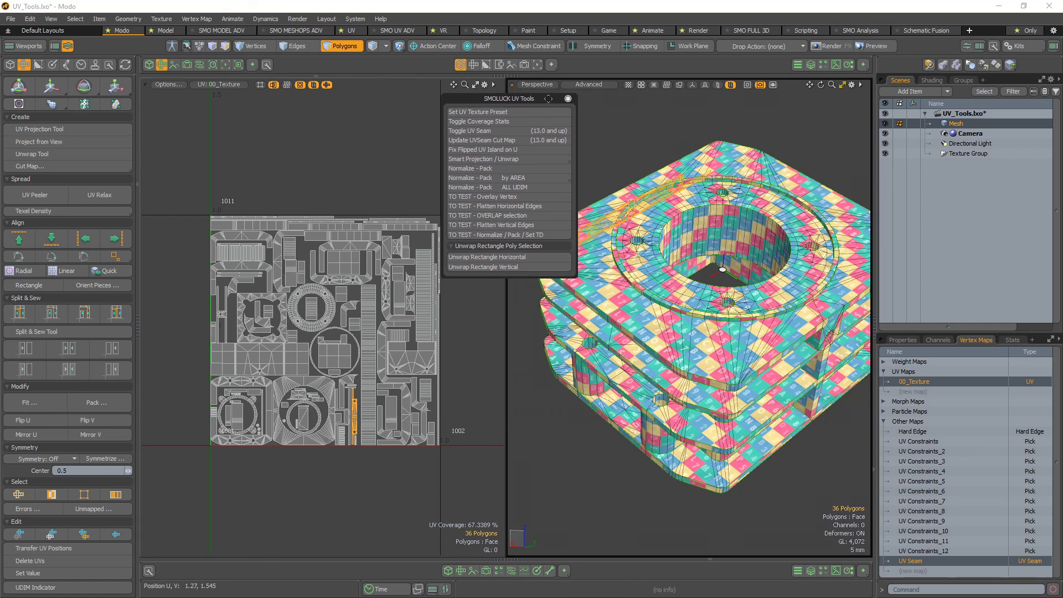
left_click_drag(549, 100, 546, 103)
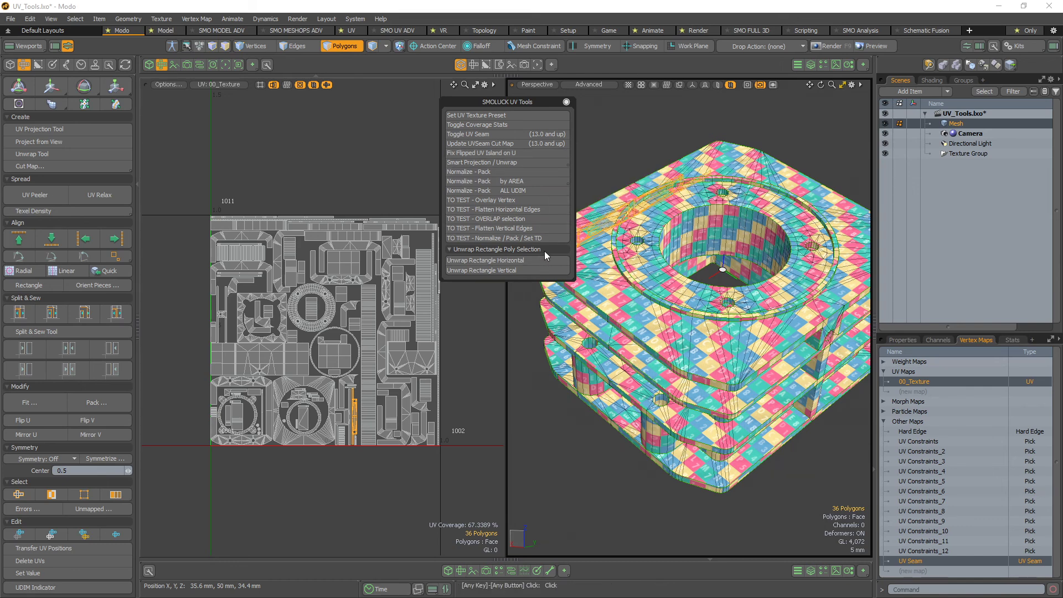
left_click(567, 102)
left_click(583, 159)
scroll(559, 289, "down", 3)
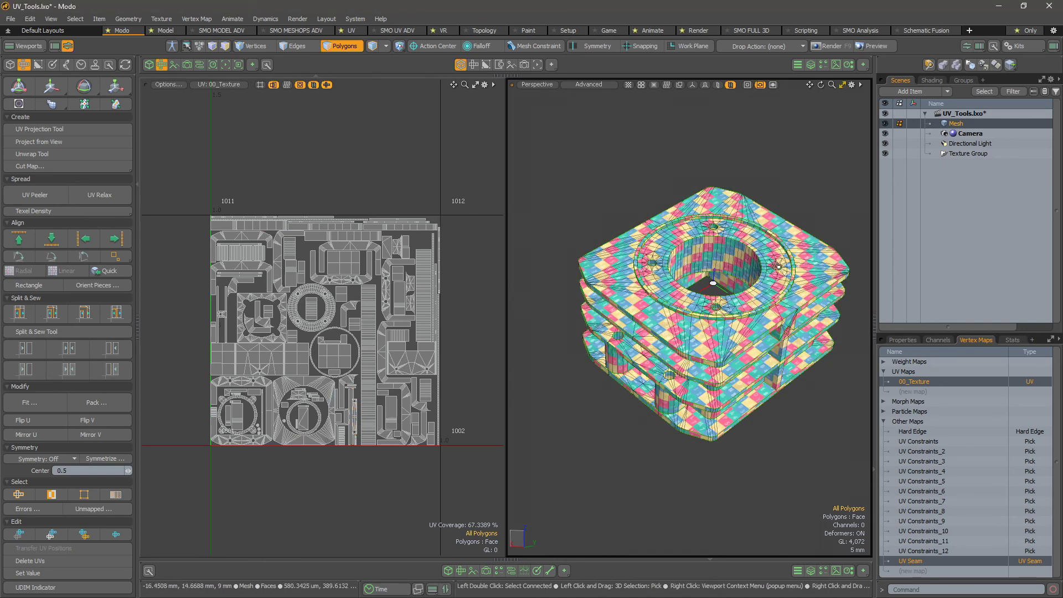
middle_click_drag(761, 267, 742, 278, "alt")
mouse_move(456, 209)
right_mouse_down("alt")
mouse_move(360, 200)
mouse_move(443, 206)
right_mouse_up("alt")
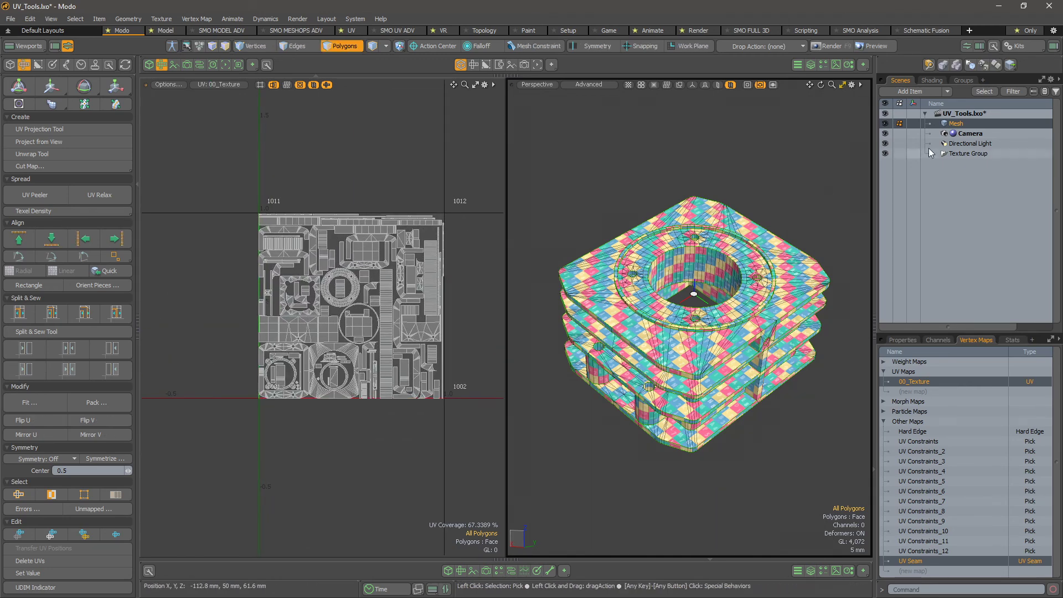